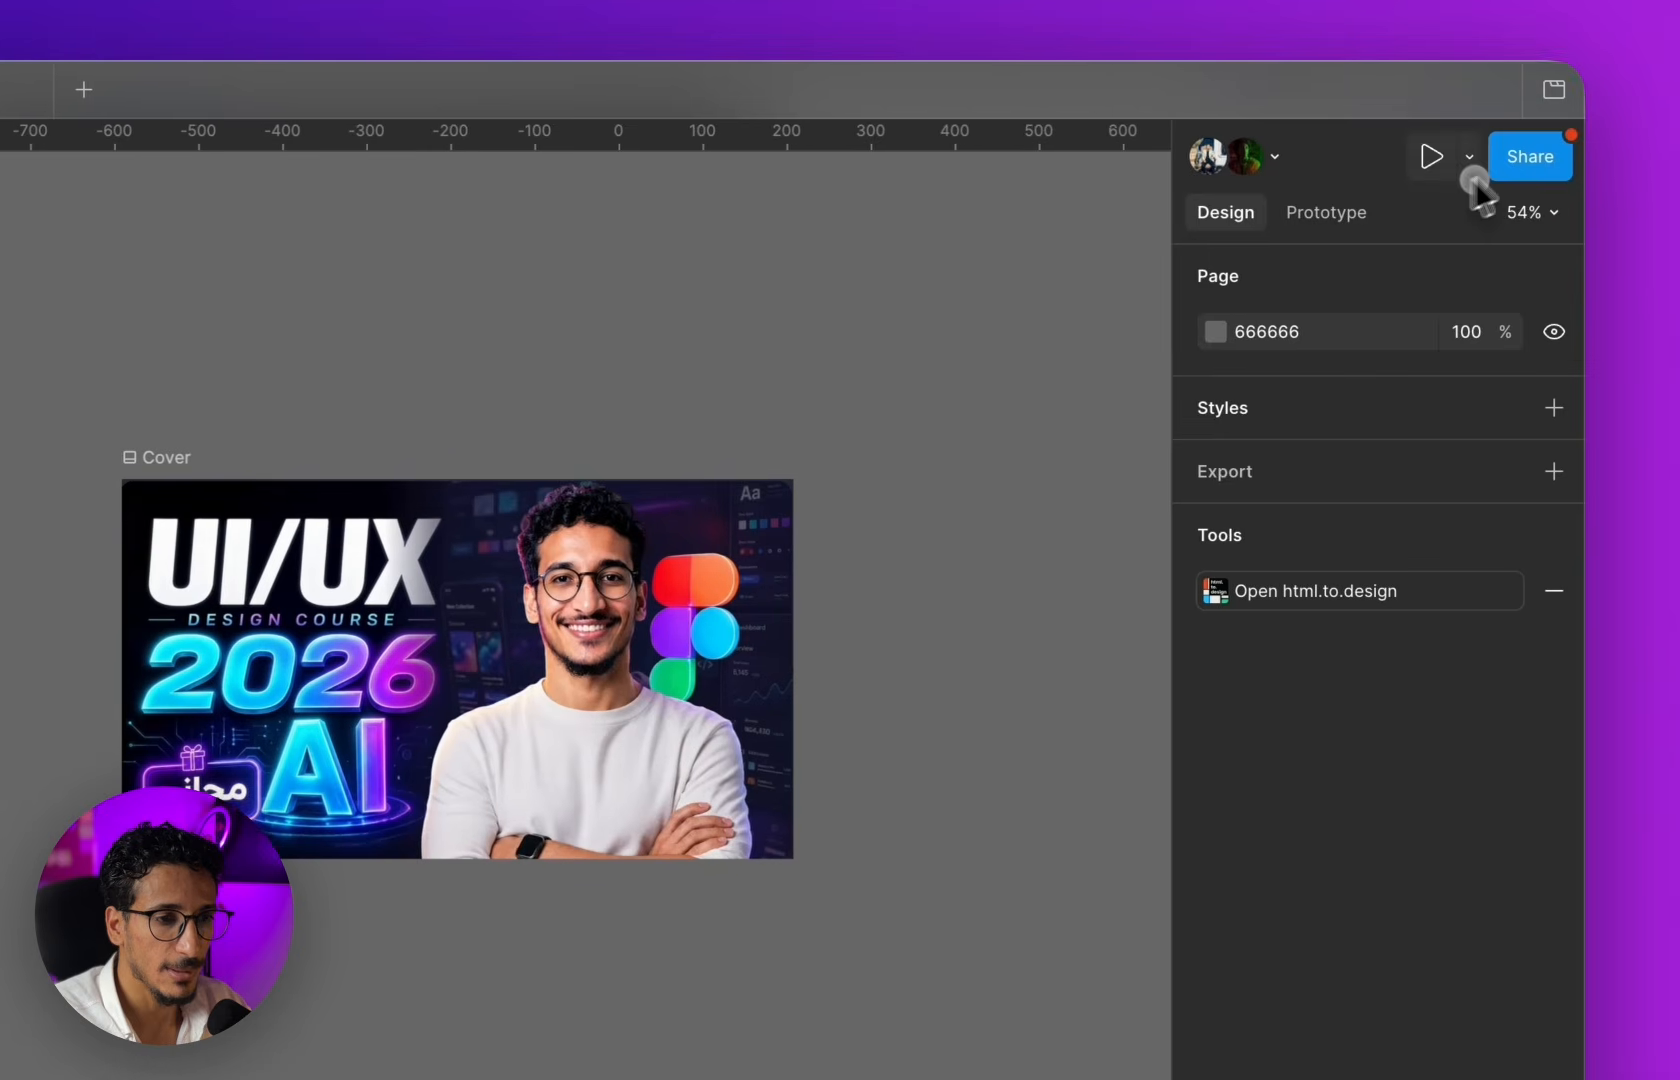
# - Open the file's sharing settings, look through the pending edit-access requests and close the settings without answering them
pyautogui.click(1459, 156)
pyautogui.click(470, 345)
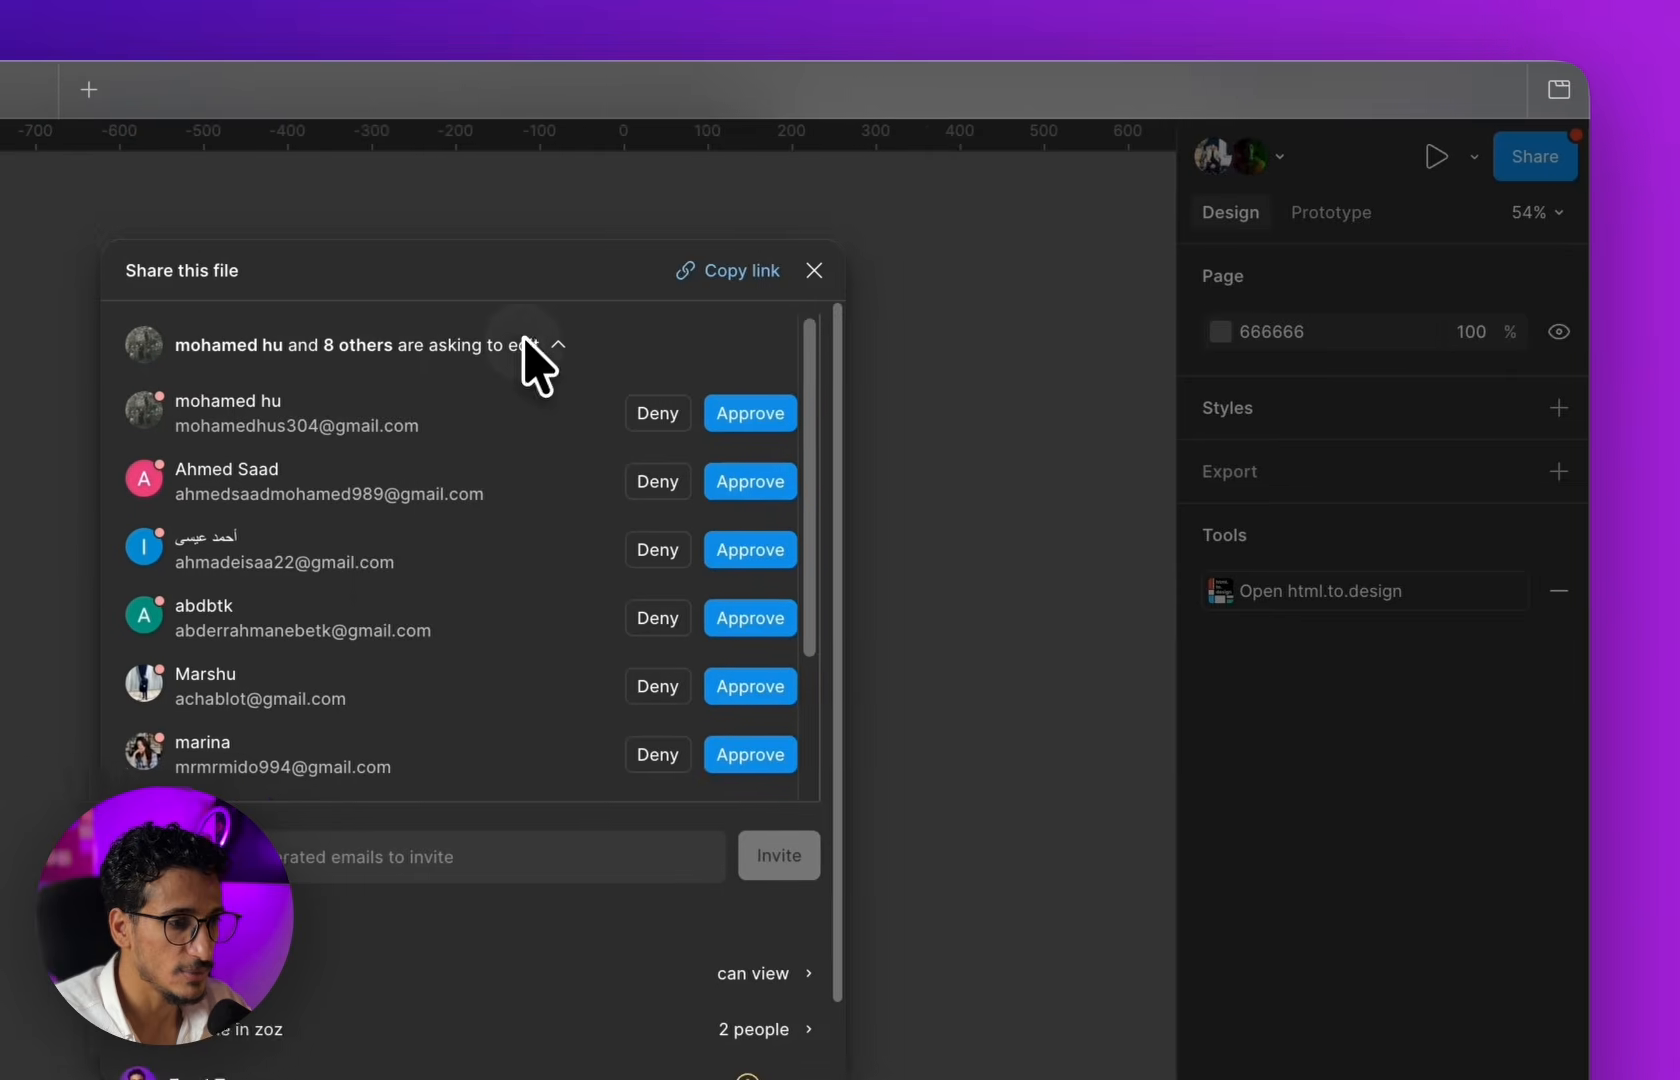
pyautogui.scroll(-3, 497, 660)
pyautogui.scroll(4, 430, 630)
pyautogui.scroll(-3, 474, 761)
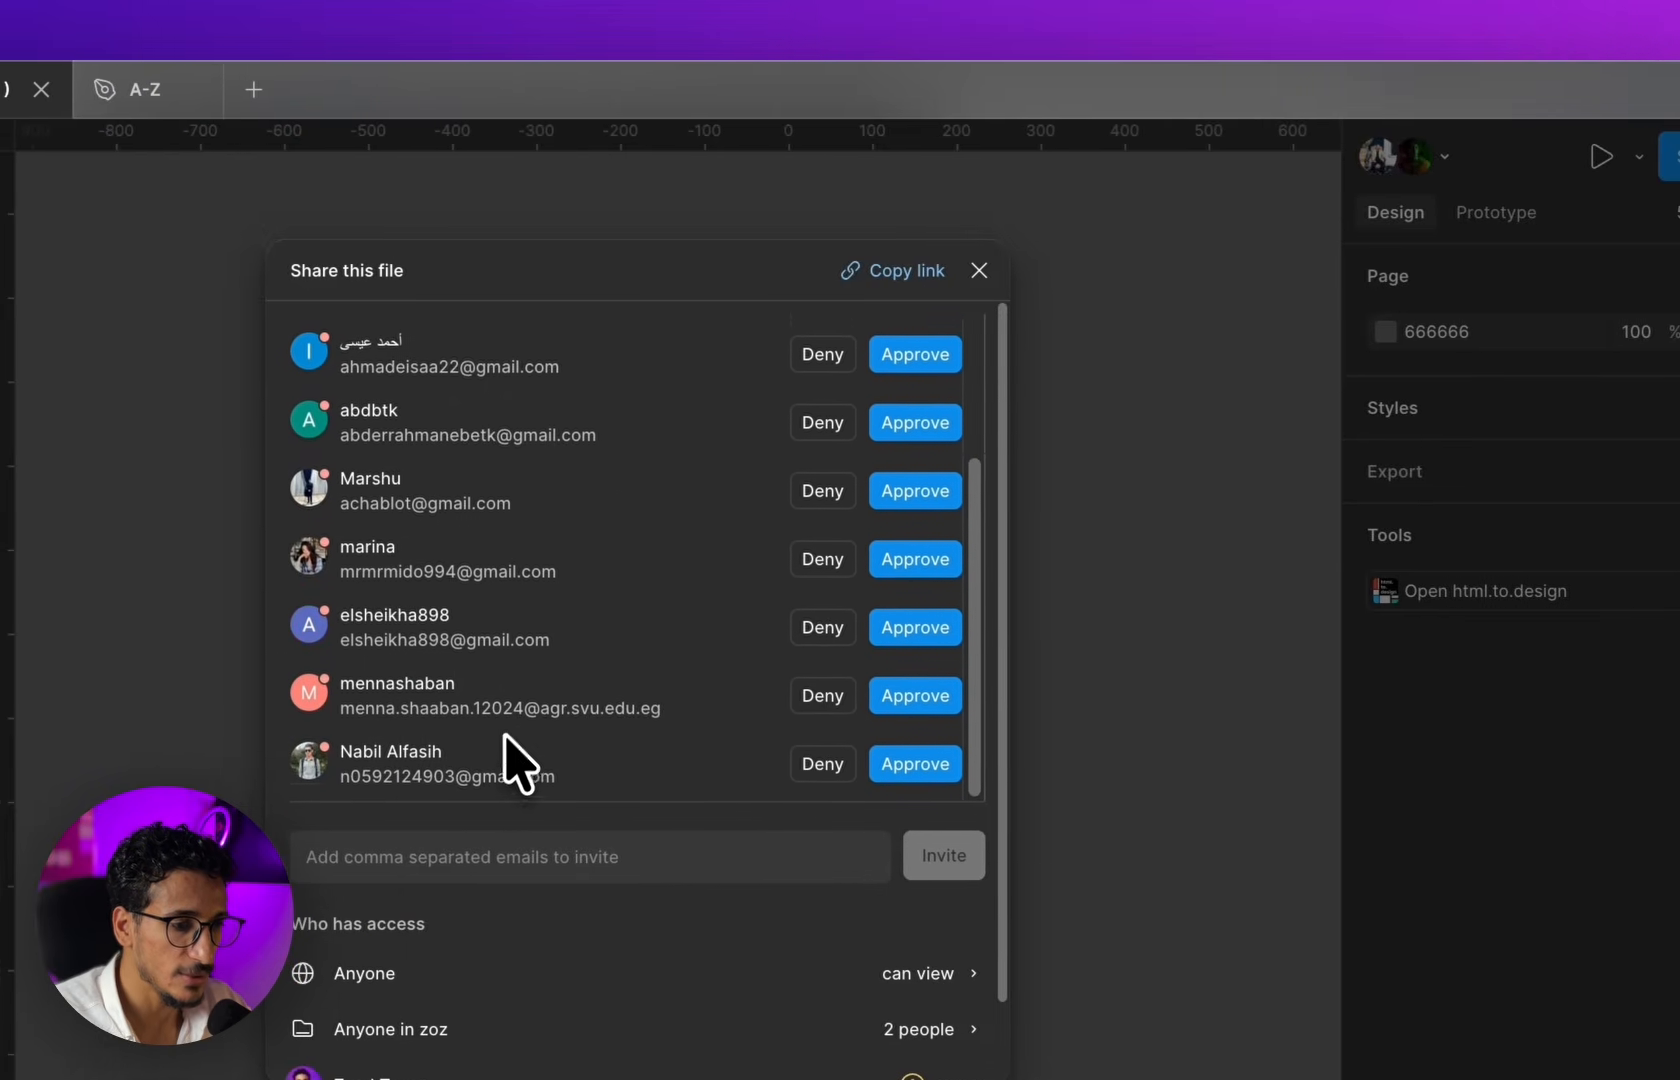
pyautogui.scroll(-2, 474, 740)
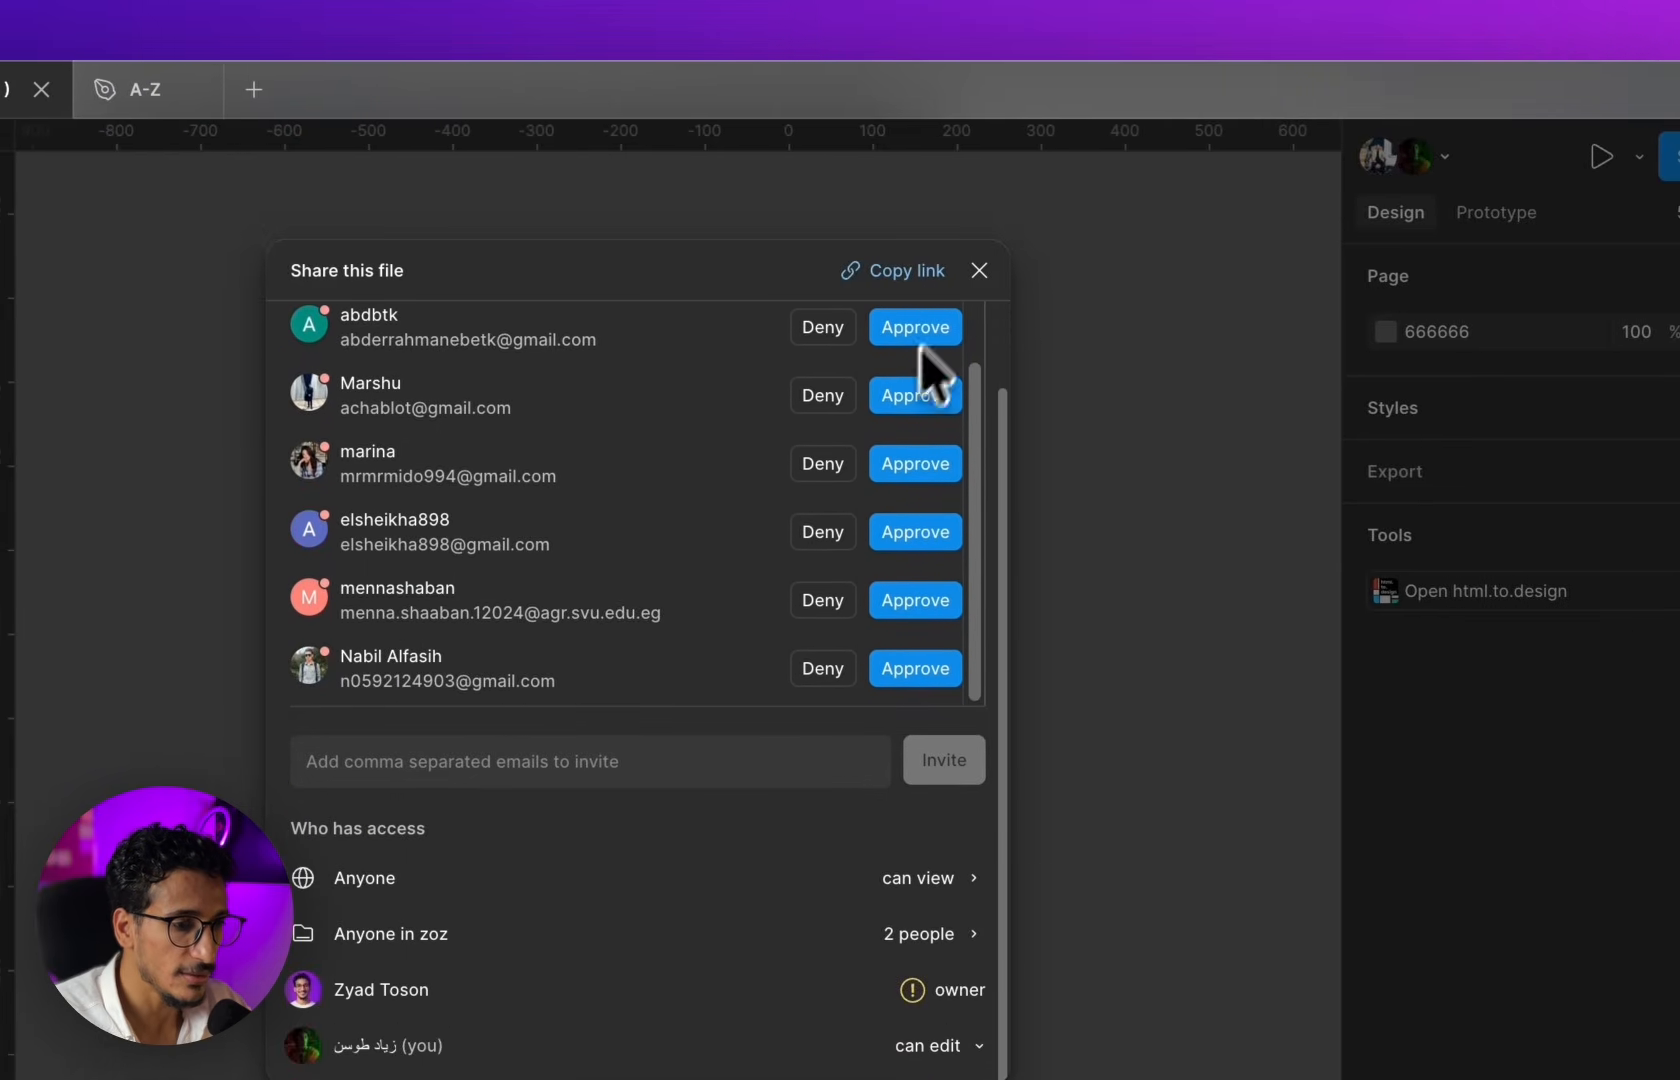
pyautogui.click(979, 271)
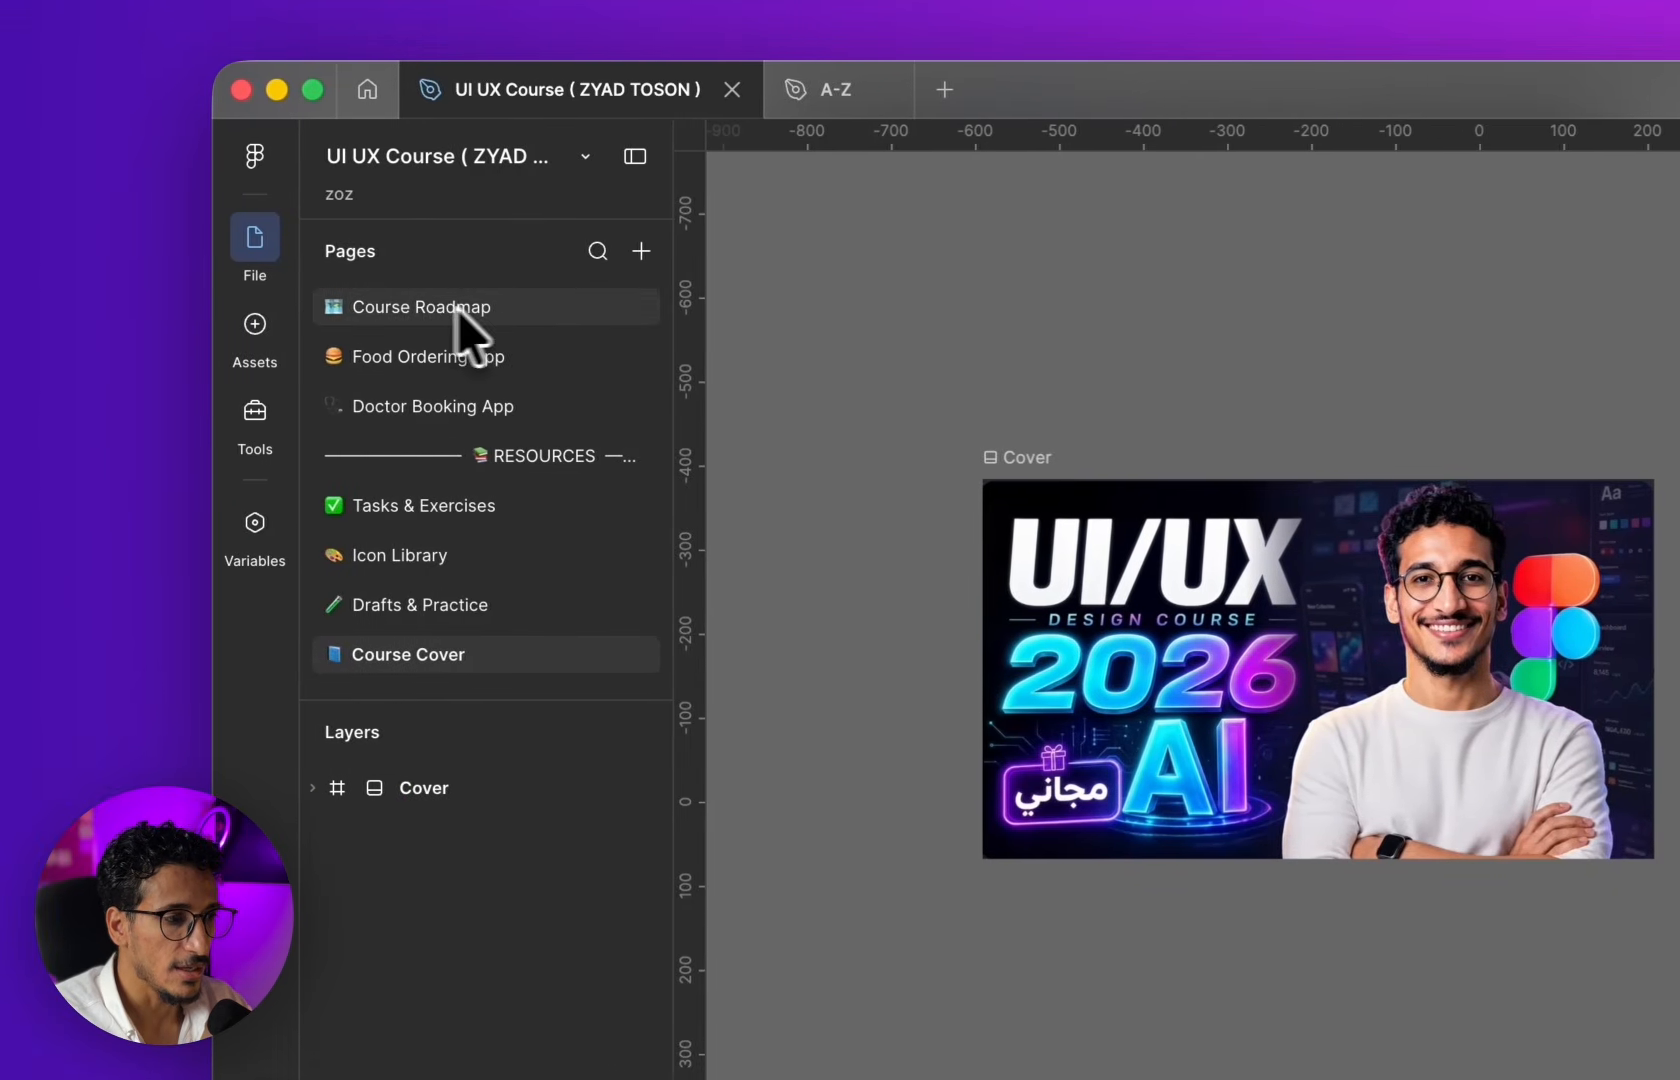
# - Open the Course Roadmap page and examine the first topic card in its Completed column
pyautogui.click(425, 315)
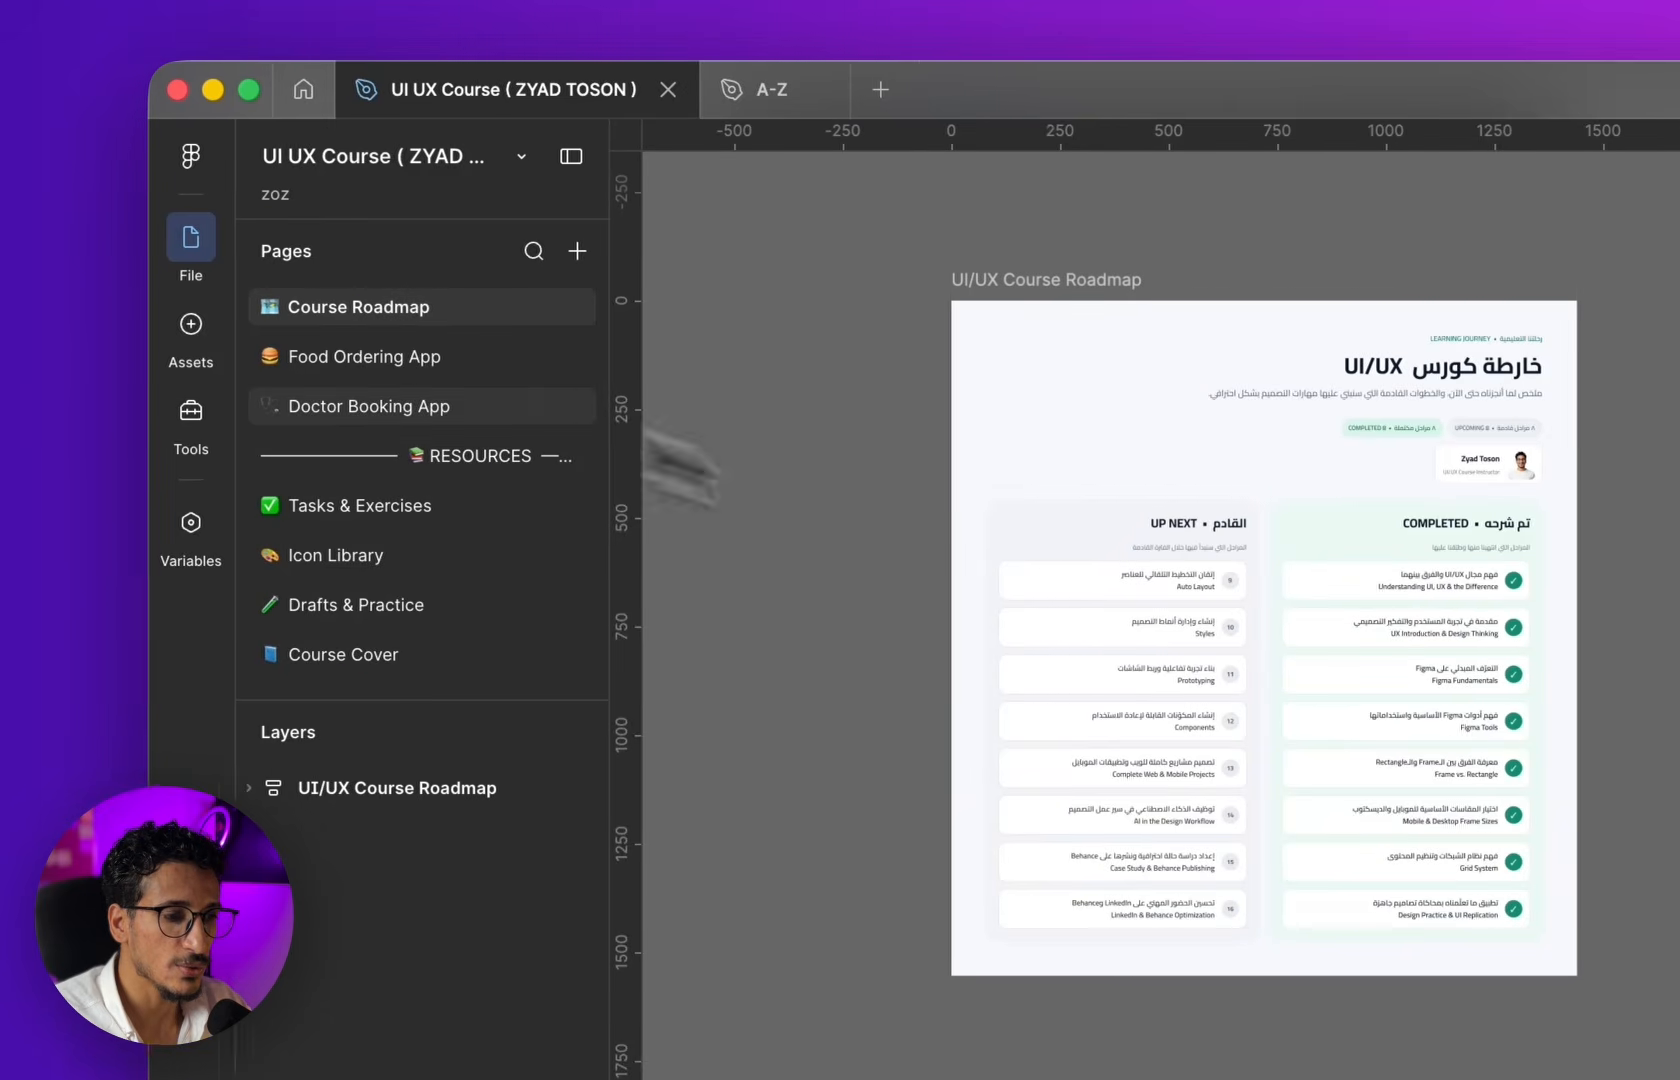
pyautogui.scroll(10, 1222, 592)
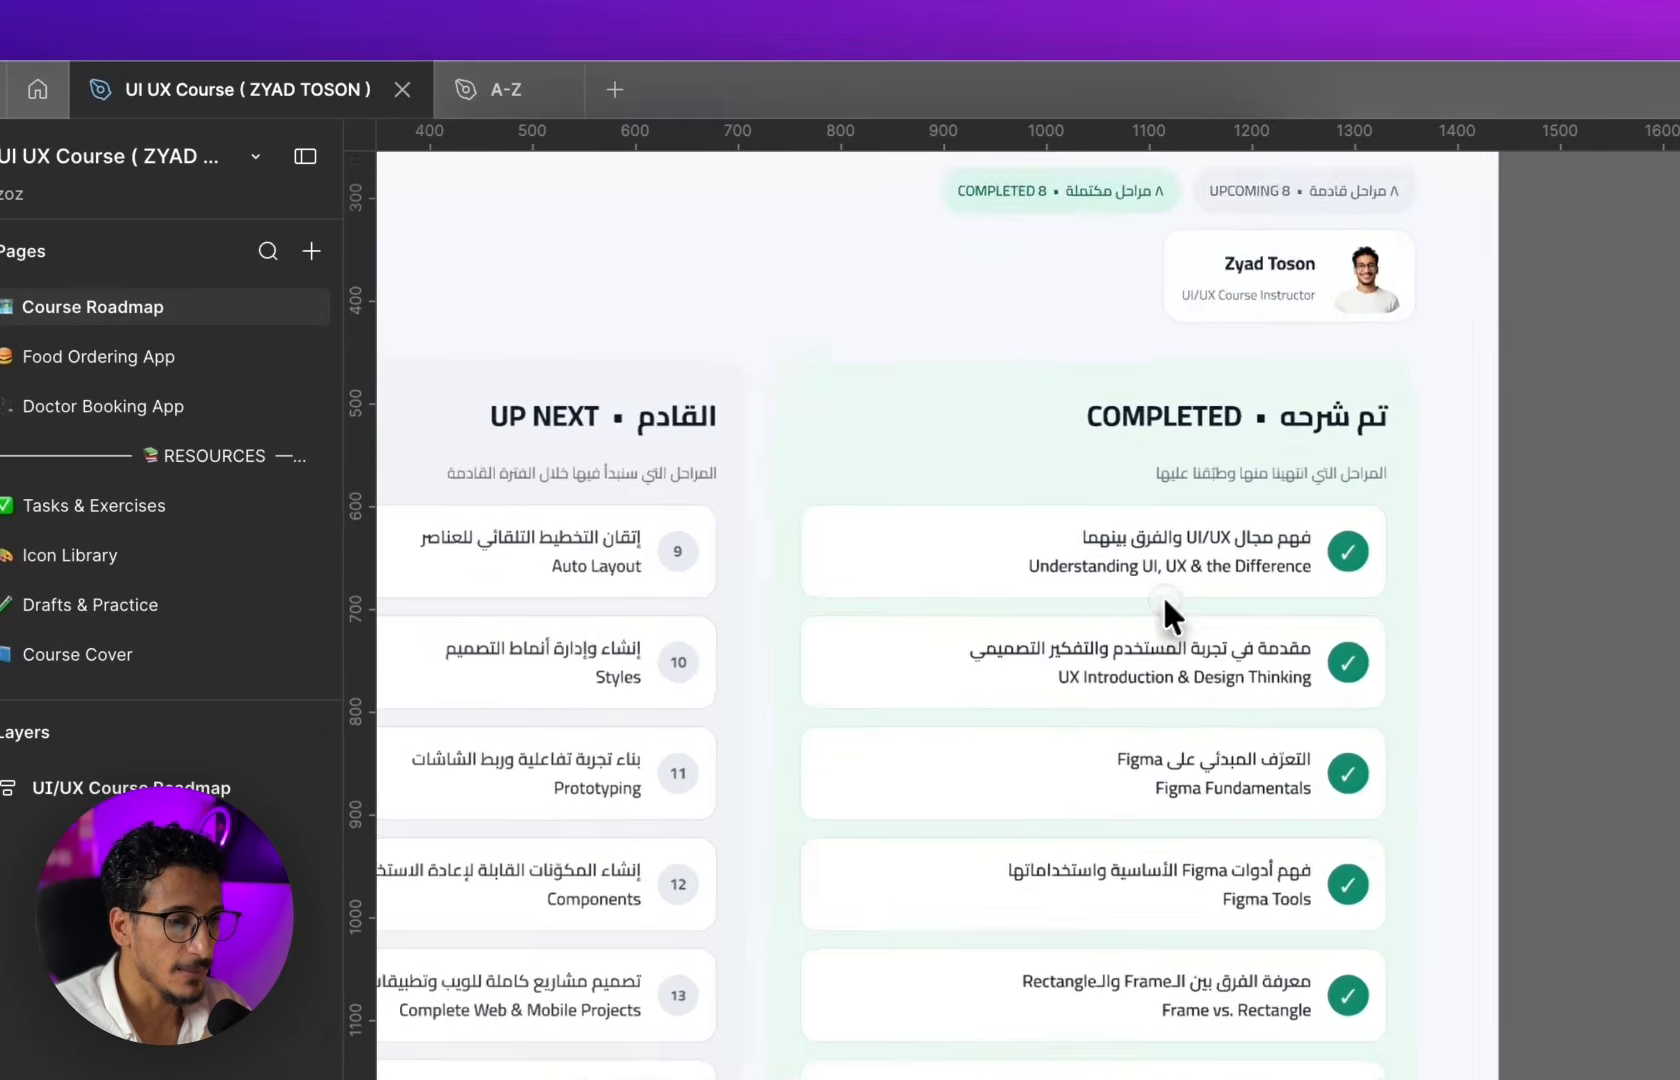
pyautogui.scroll(-3, 1211, 471)
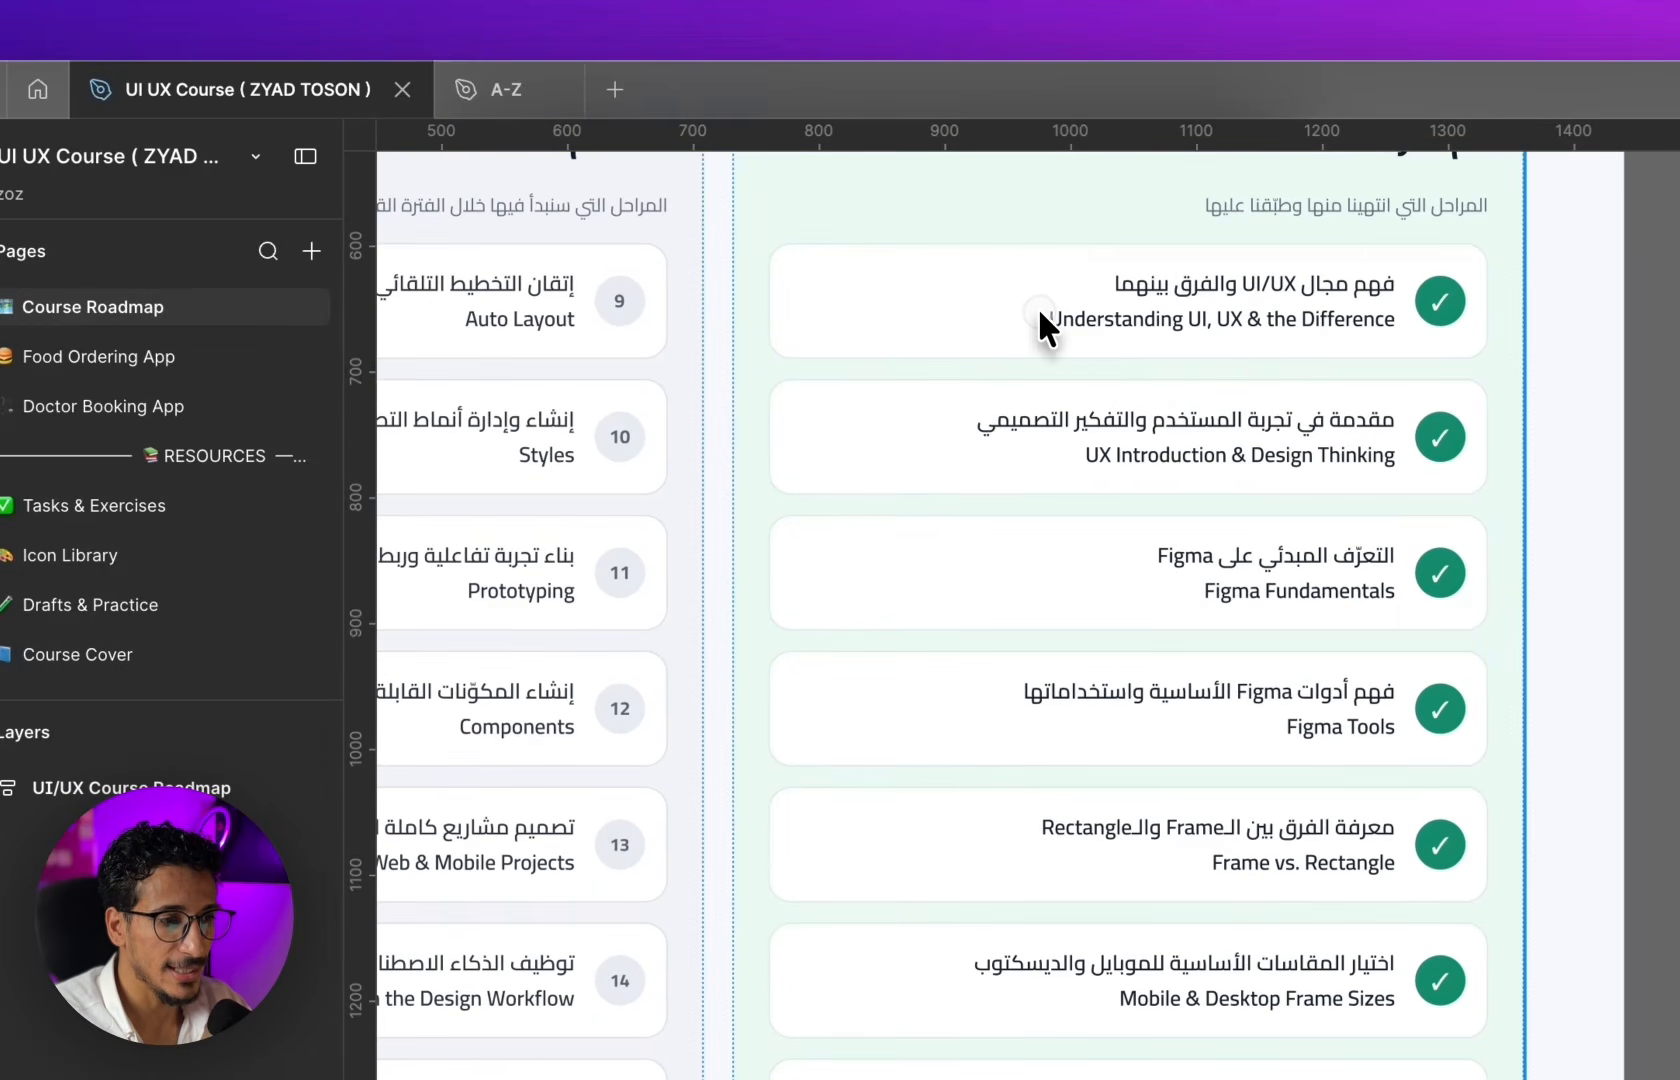
pyautogui.click(1040, 310)
pyautogui.doubleClick(1028, 308)
pyautogui.scroll(5, 1335, 304)
pyautogui.scroll(-2, 1108, 315)
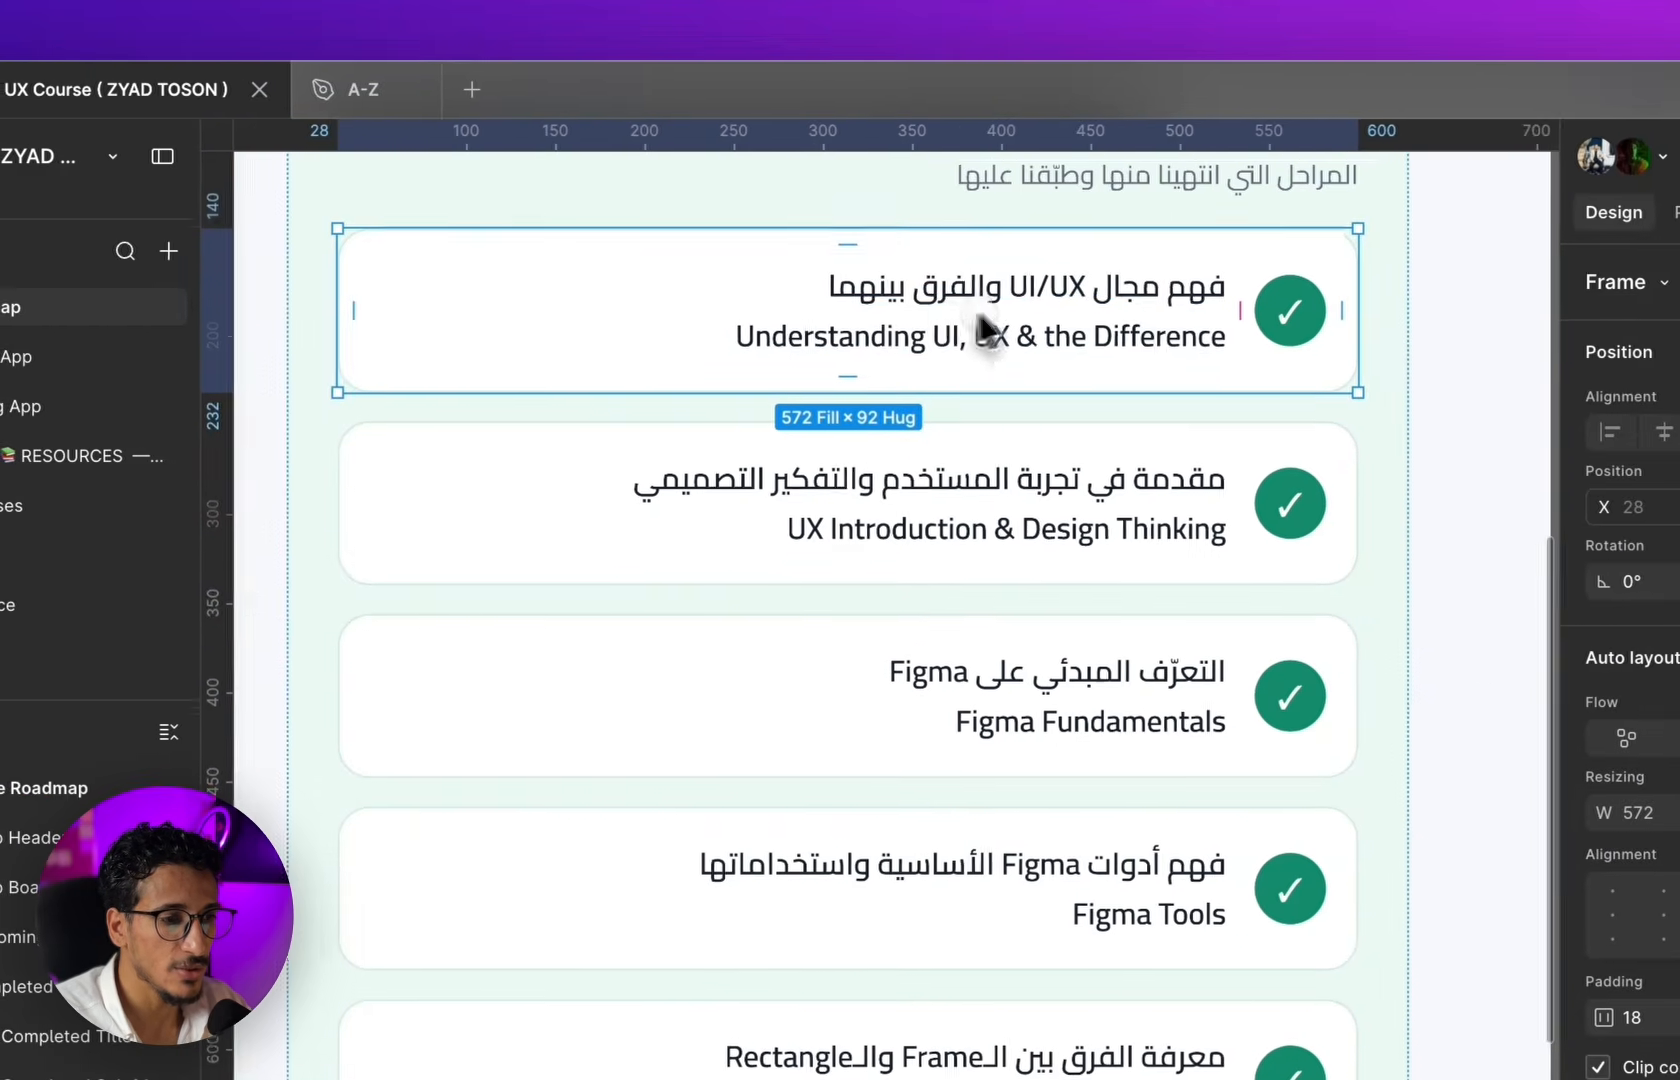
pyautogui.moveTo(1100, 310); pyautogui.dragTo(1166, 236)
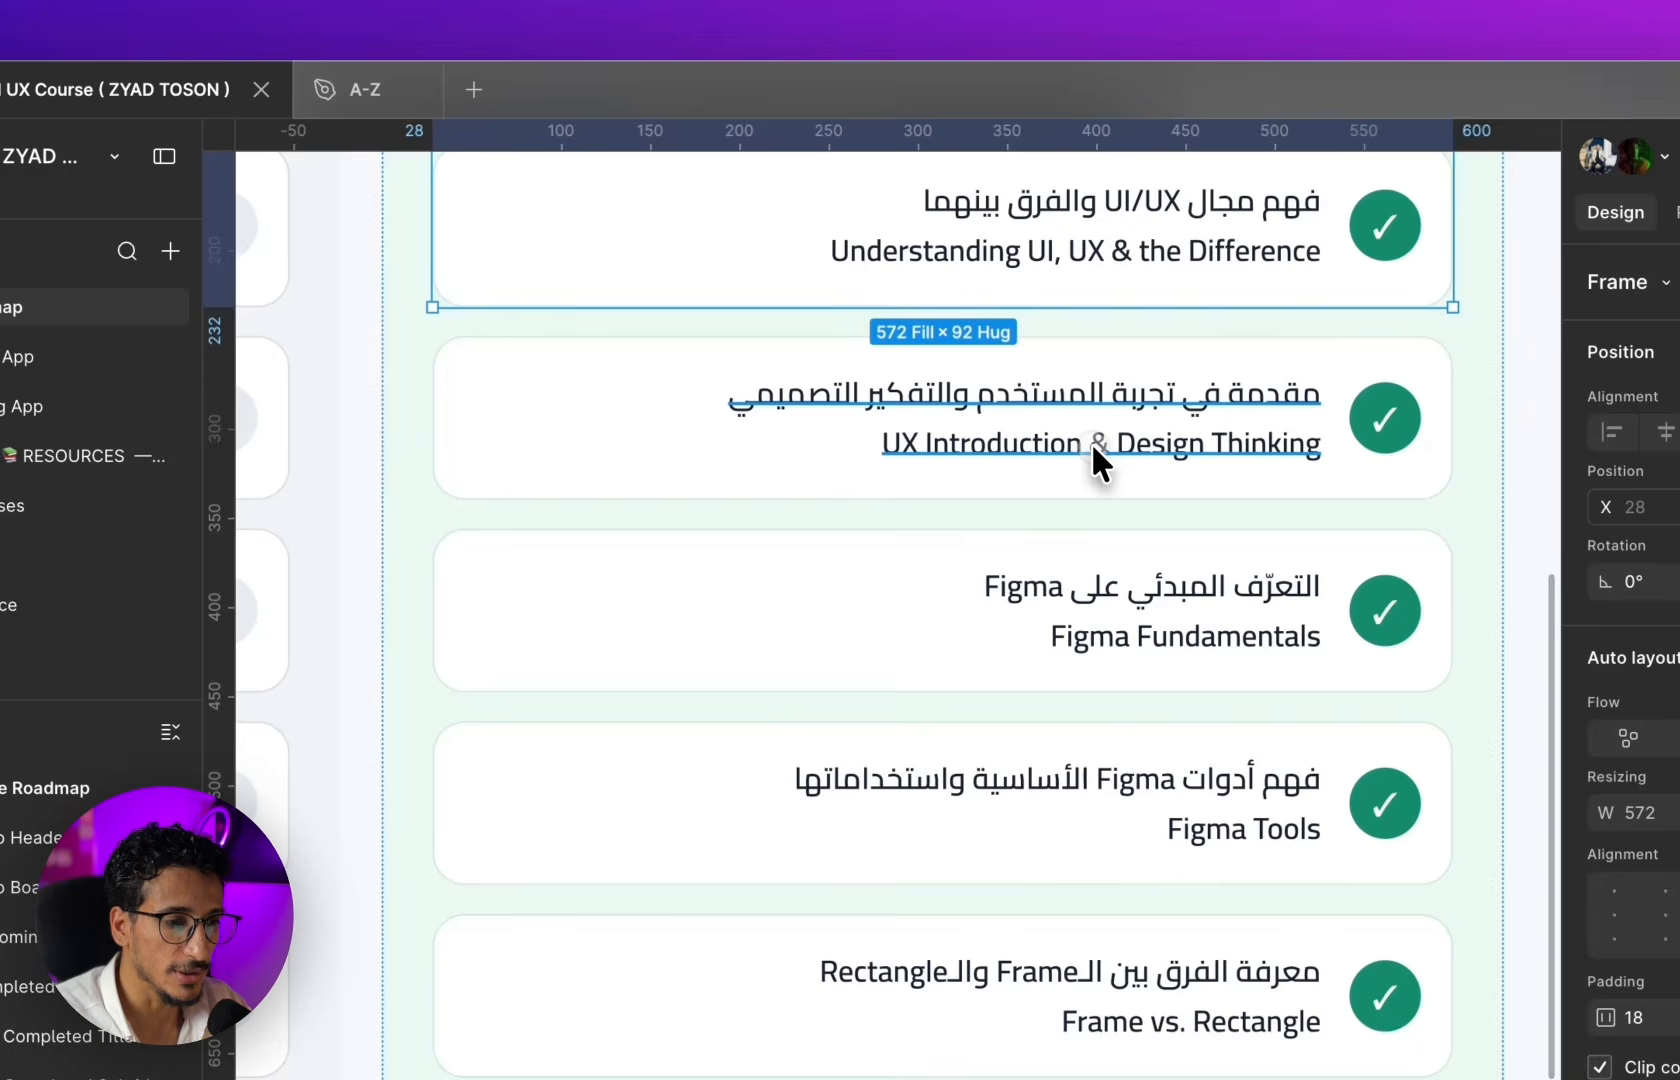
# - Read through the remaining Completed topics, from UX Introduction & Design Thinking down to Design Practice & UI Replication
pyautogui.scroll(-1, 1091, 442)
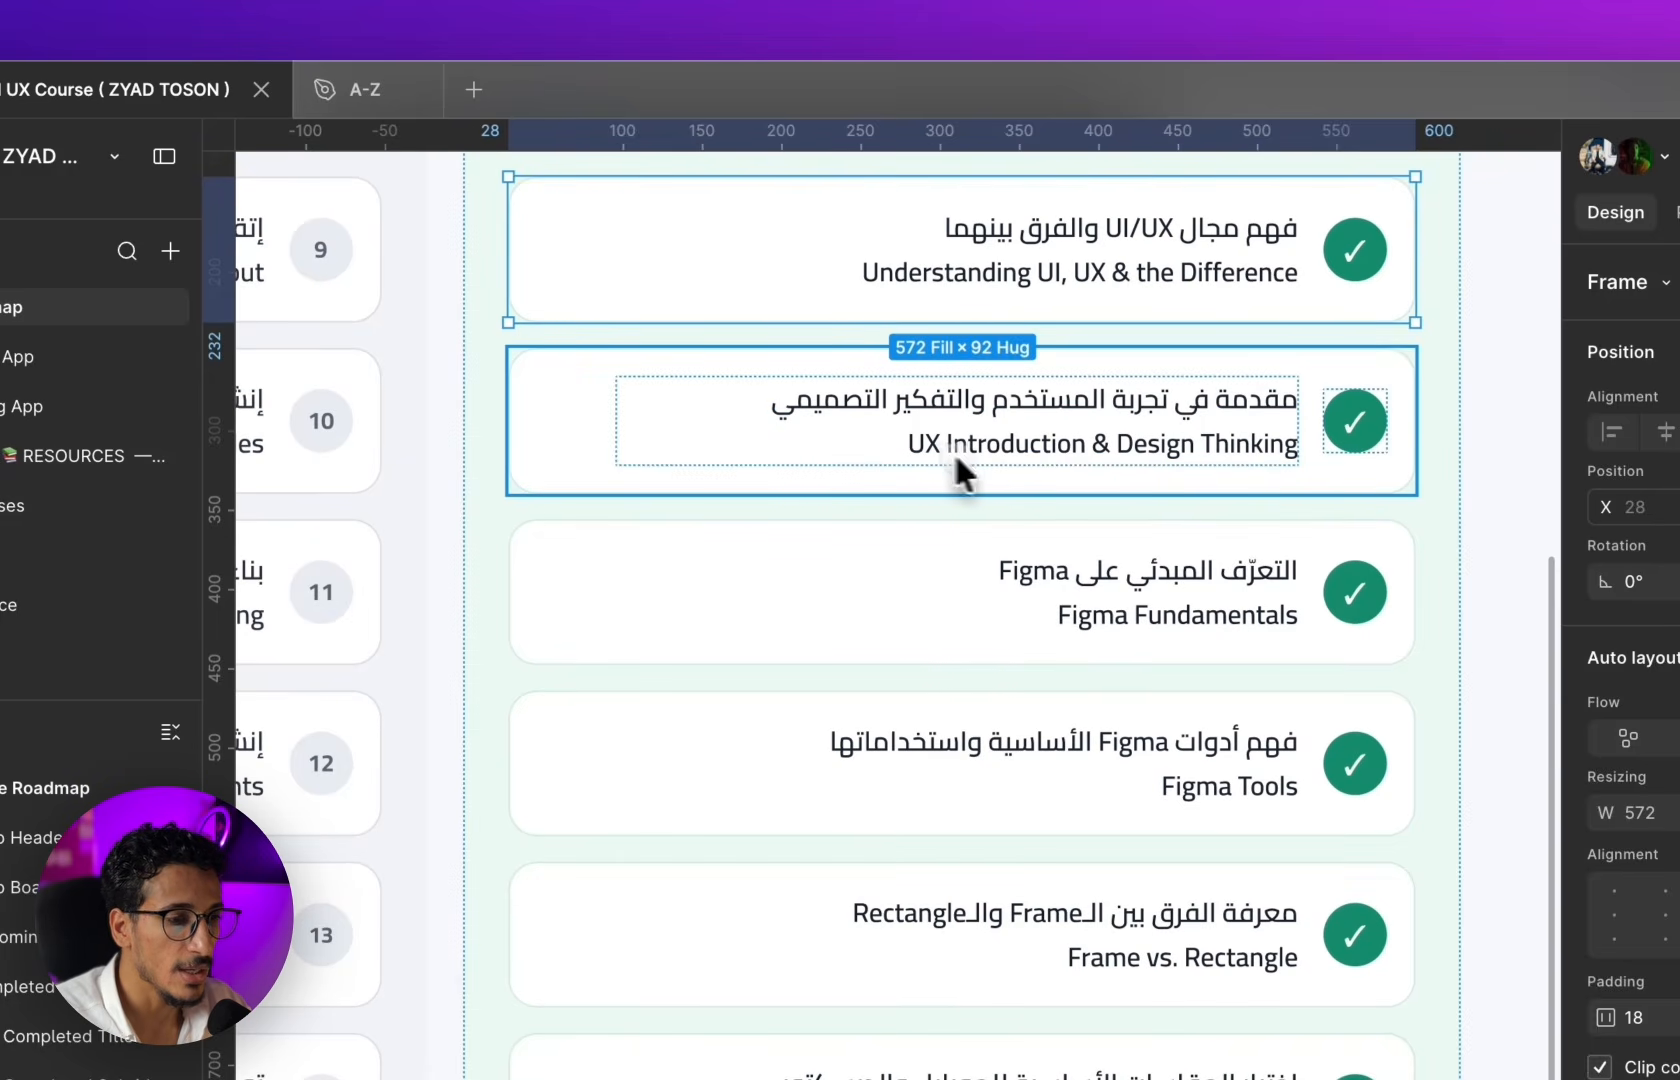
pyautogui.scroll(-1, 1000, 472)
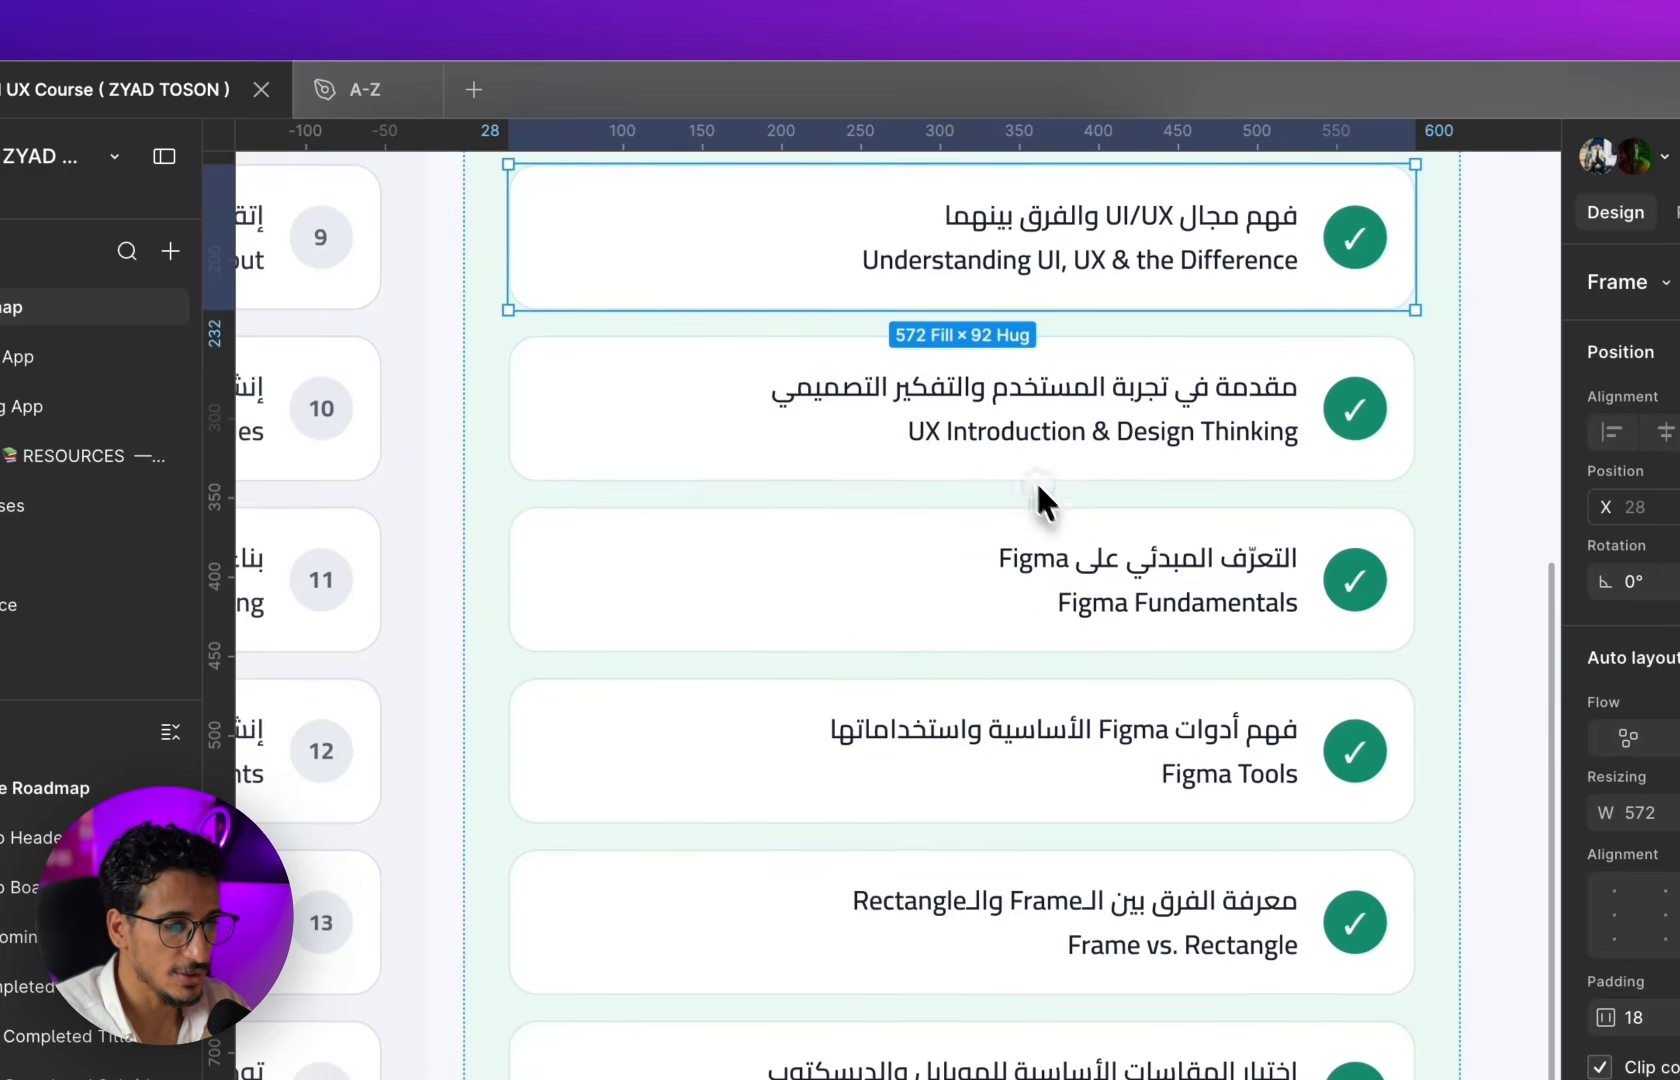
pyautogui.scroll(-2, 1050, 480)
pyautogui.scroll(-2, 1192, 566)
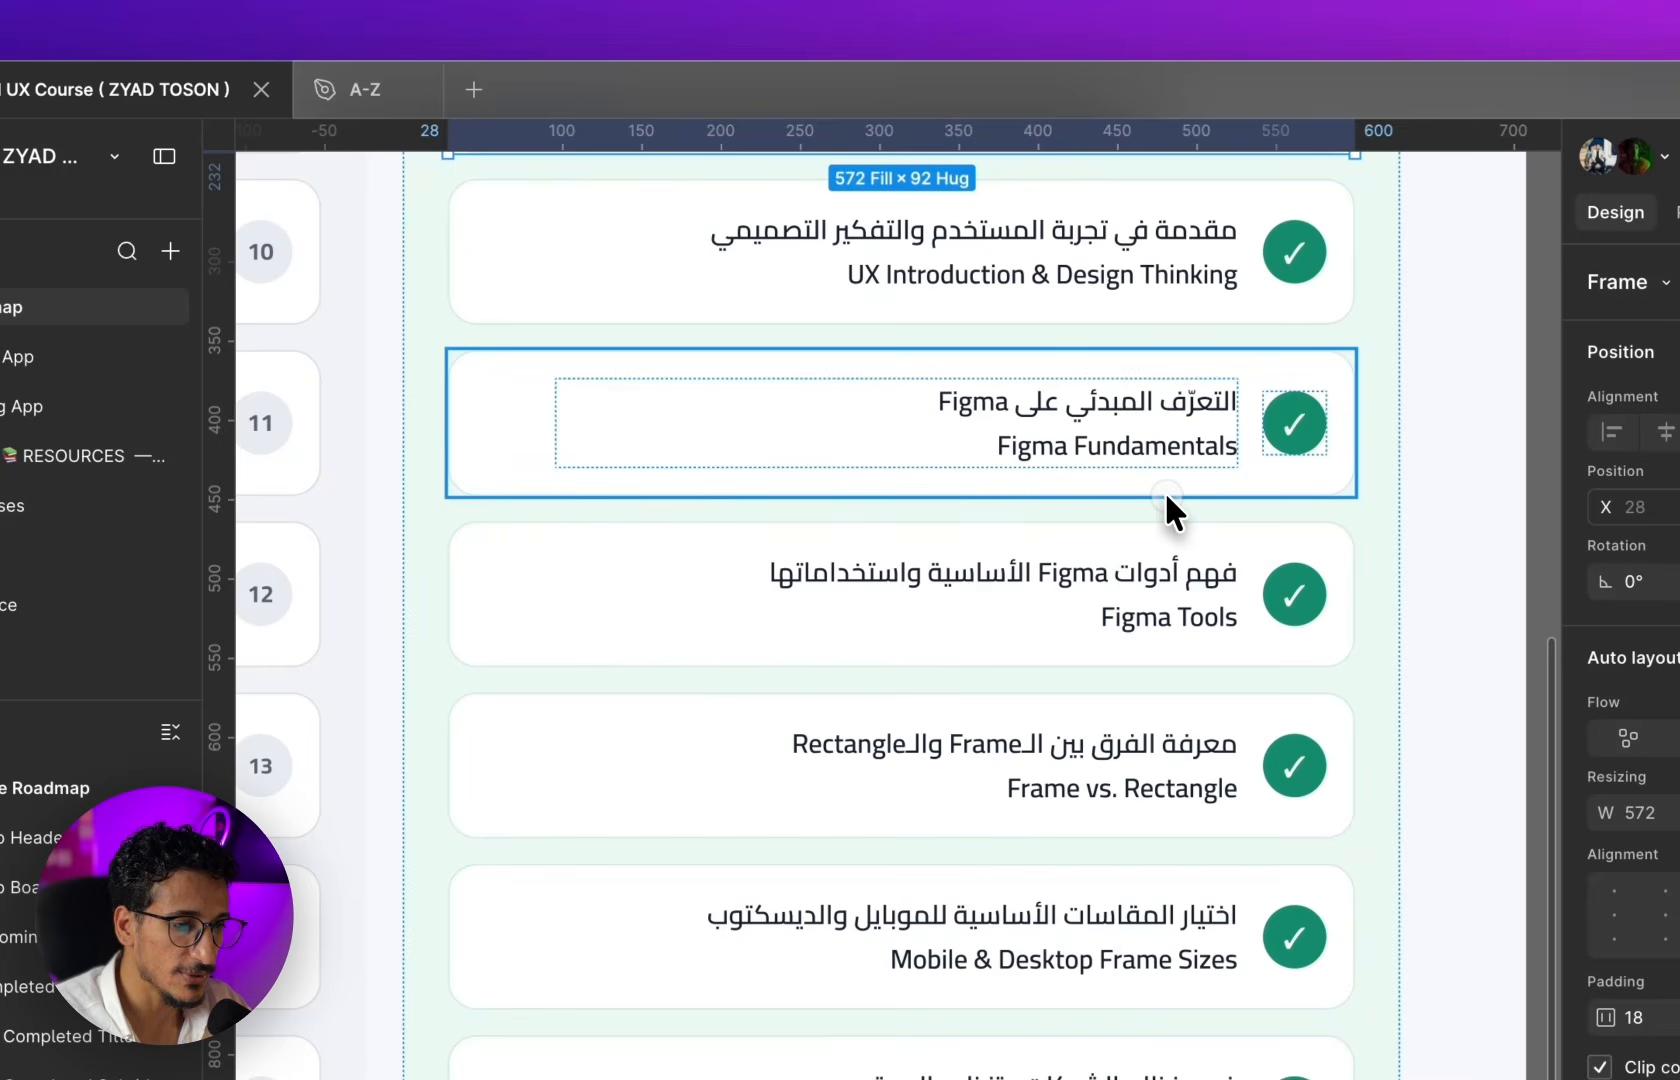
pyautogui.scroll(-3, 1132, 532)
pyautogui.click(1144, 457)
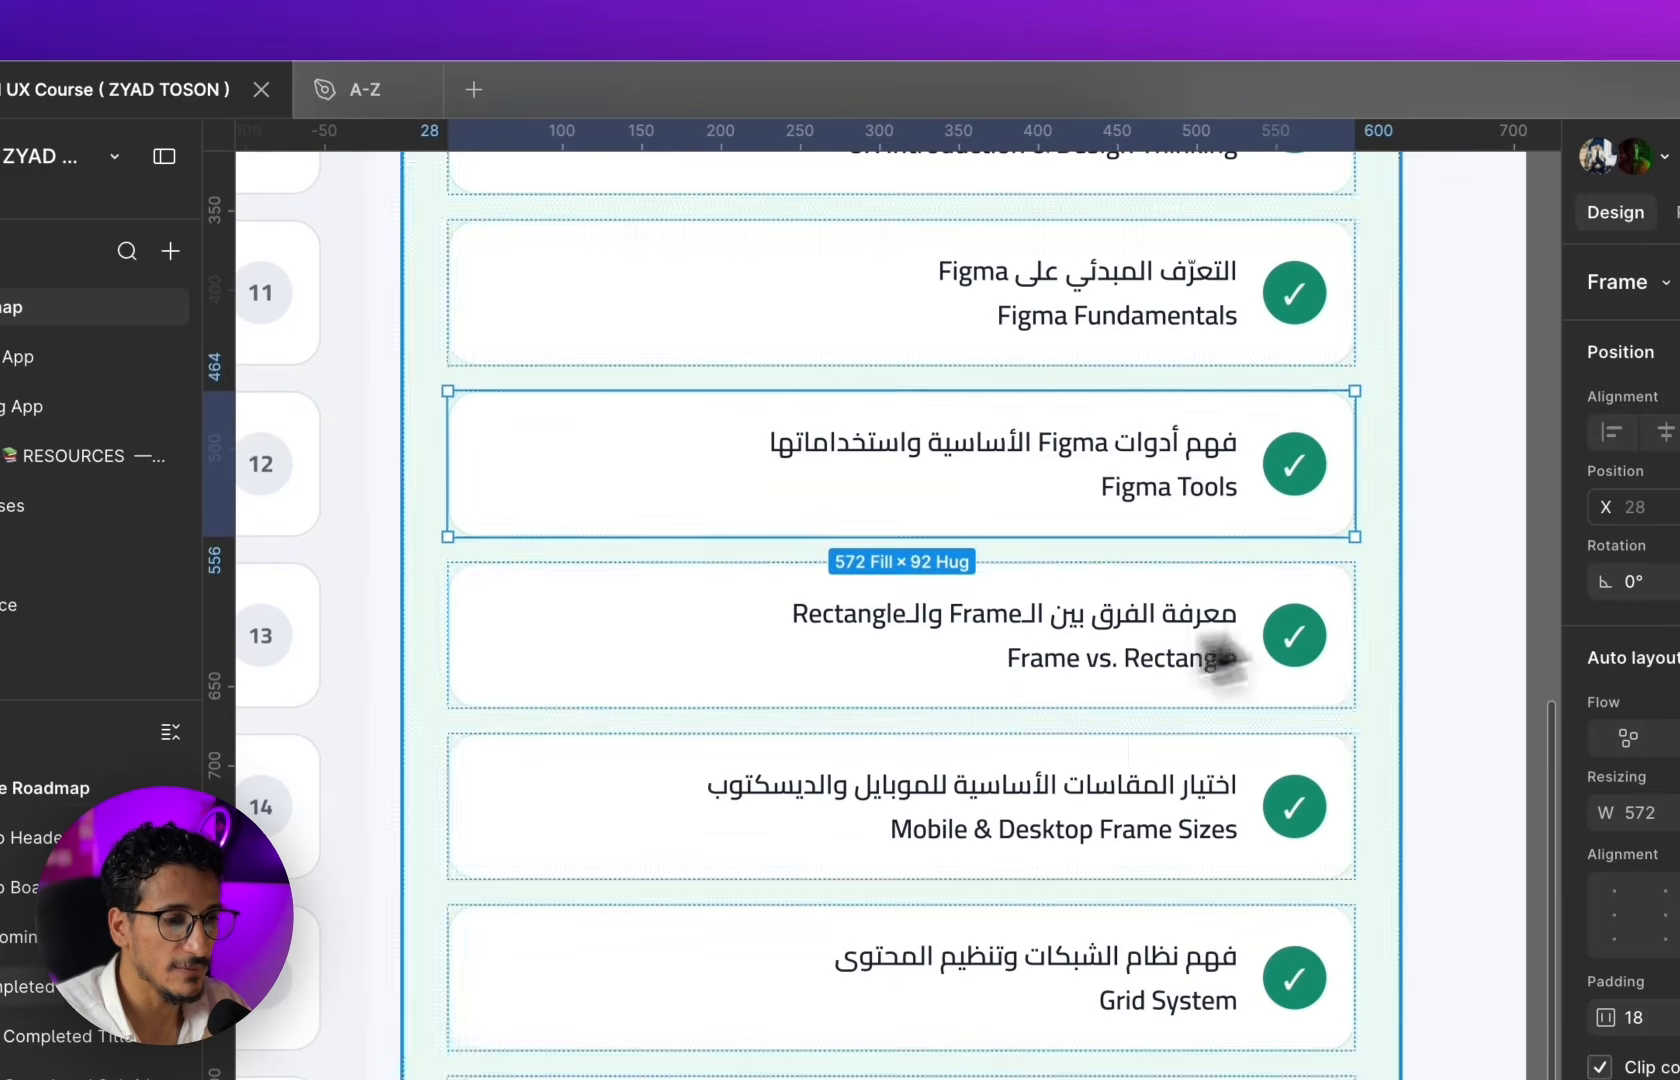
pyautogui.click(1050, 645)
pyautogui.scroll(-4, 941, 520)
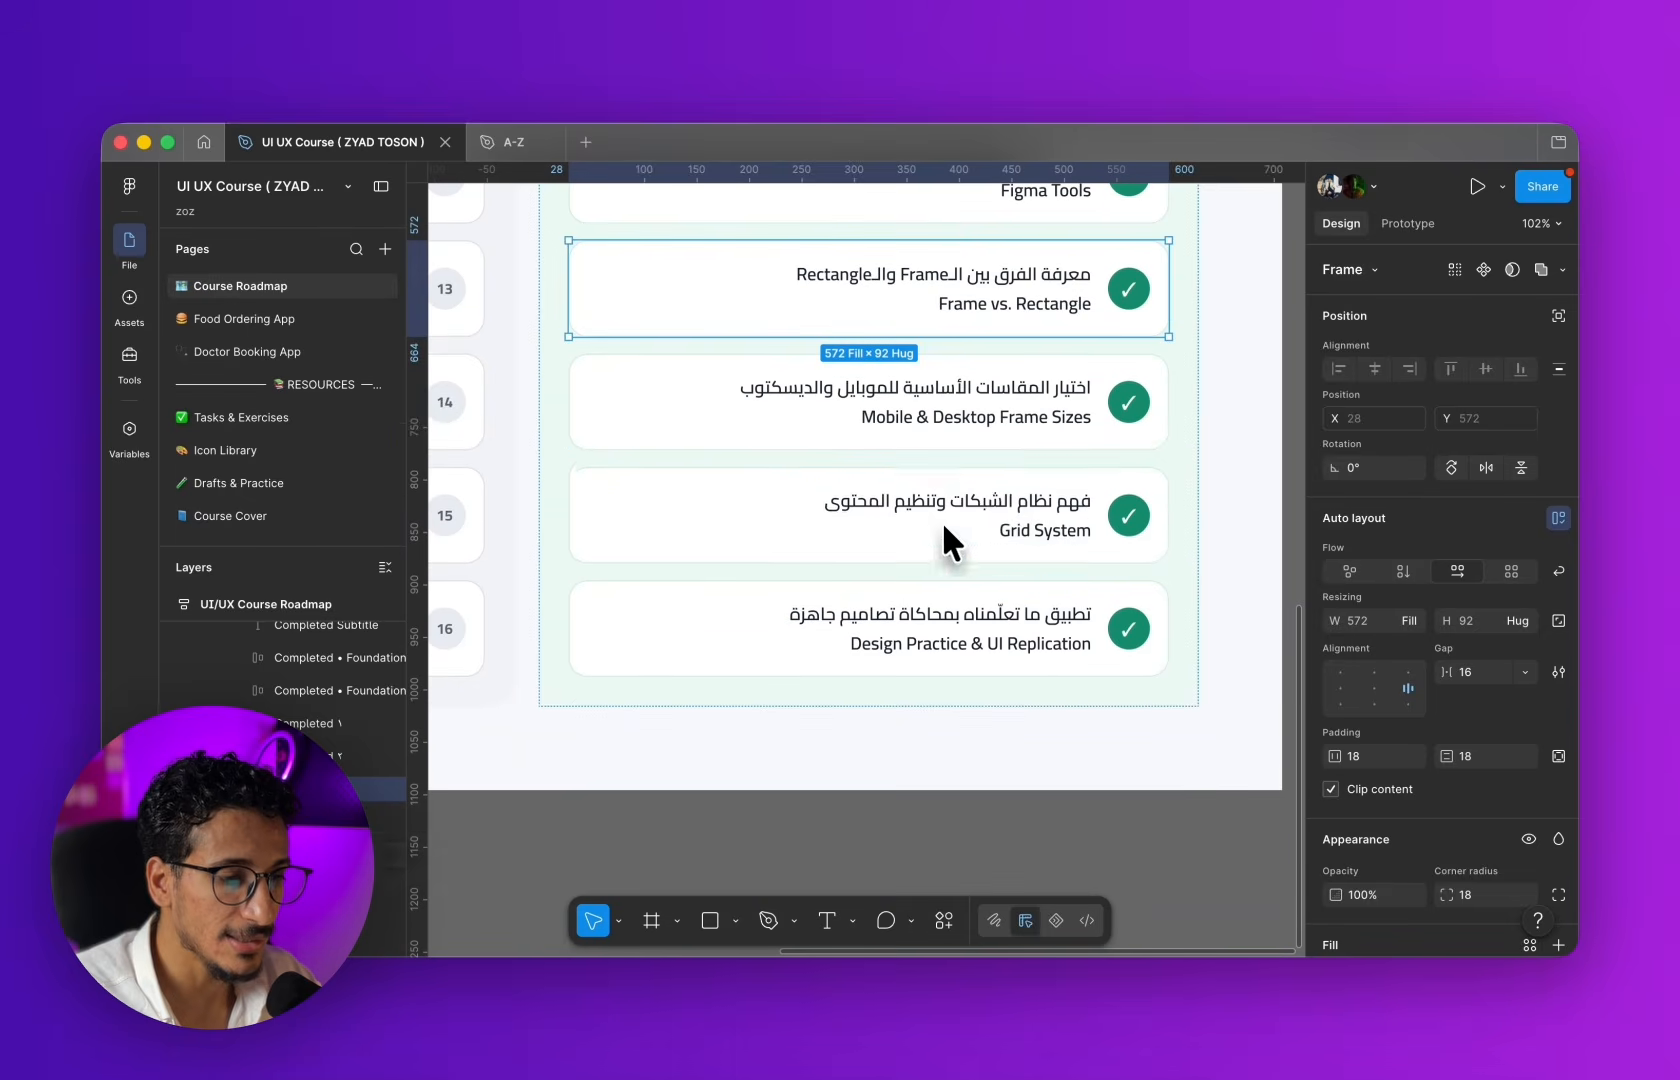
pyautogui.scroll(1, 910, 430)
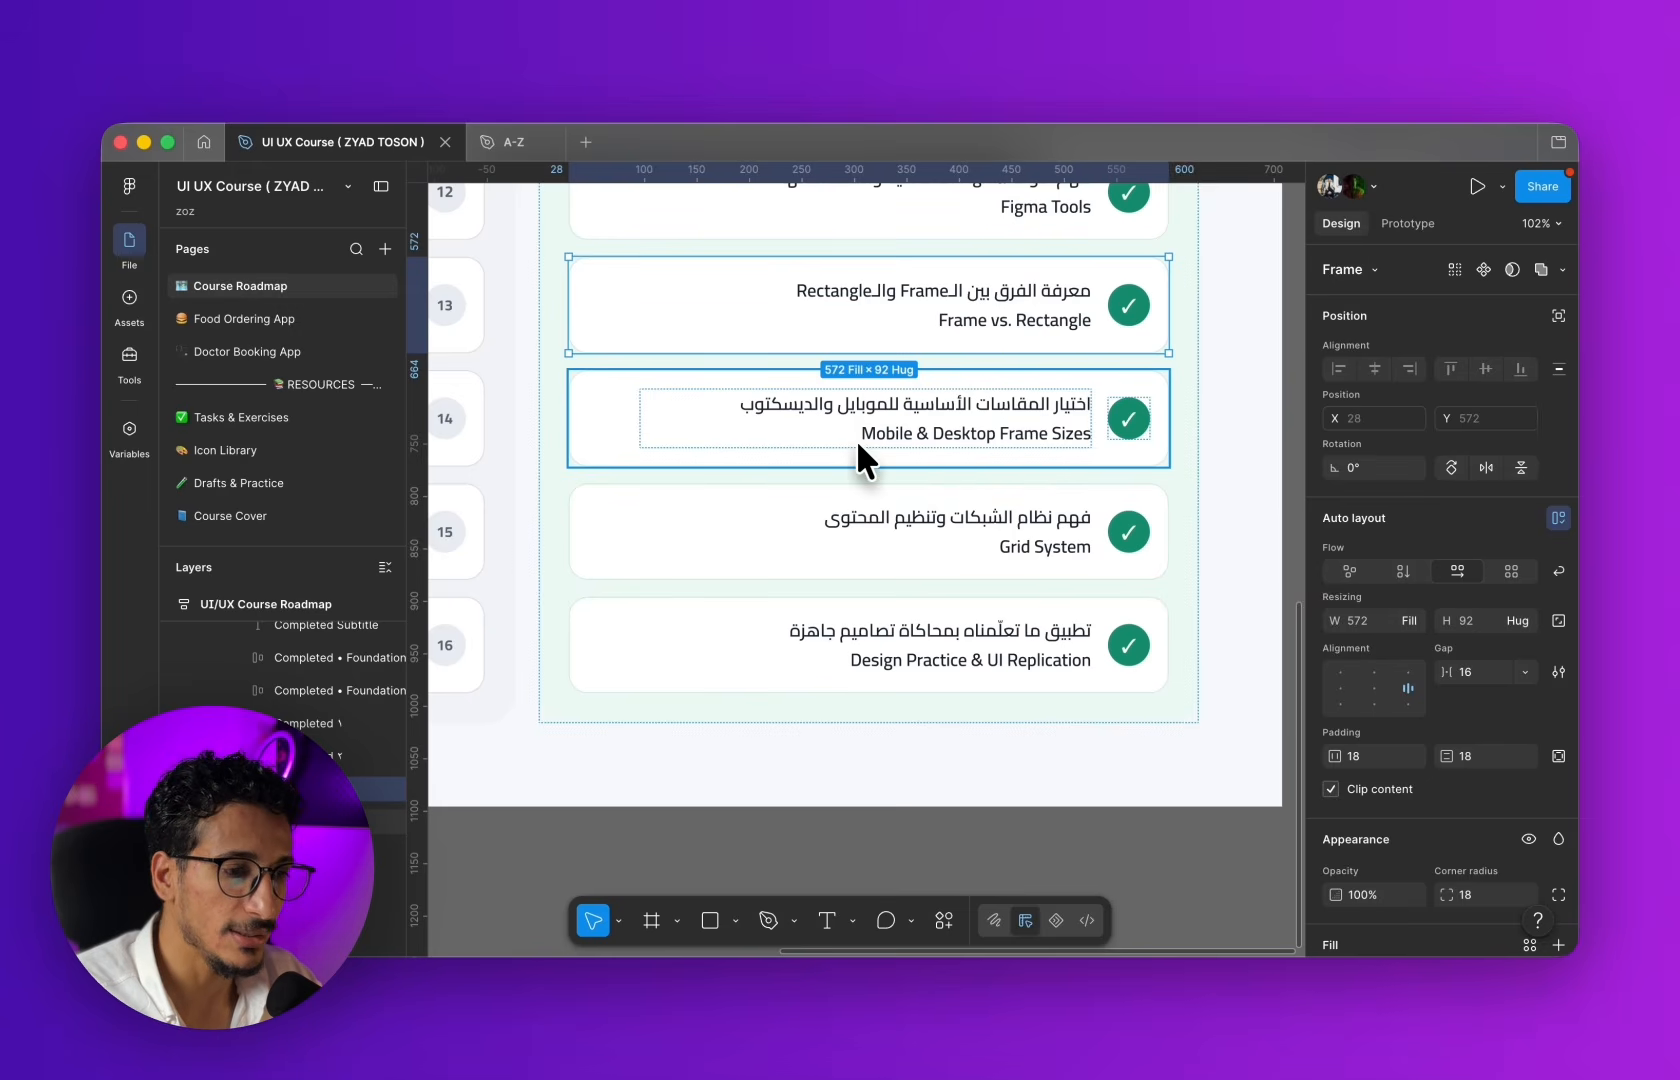
pyautogui.scroll(-1, 1035, 500)
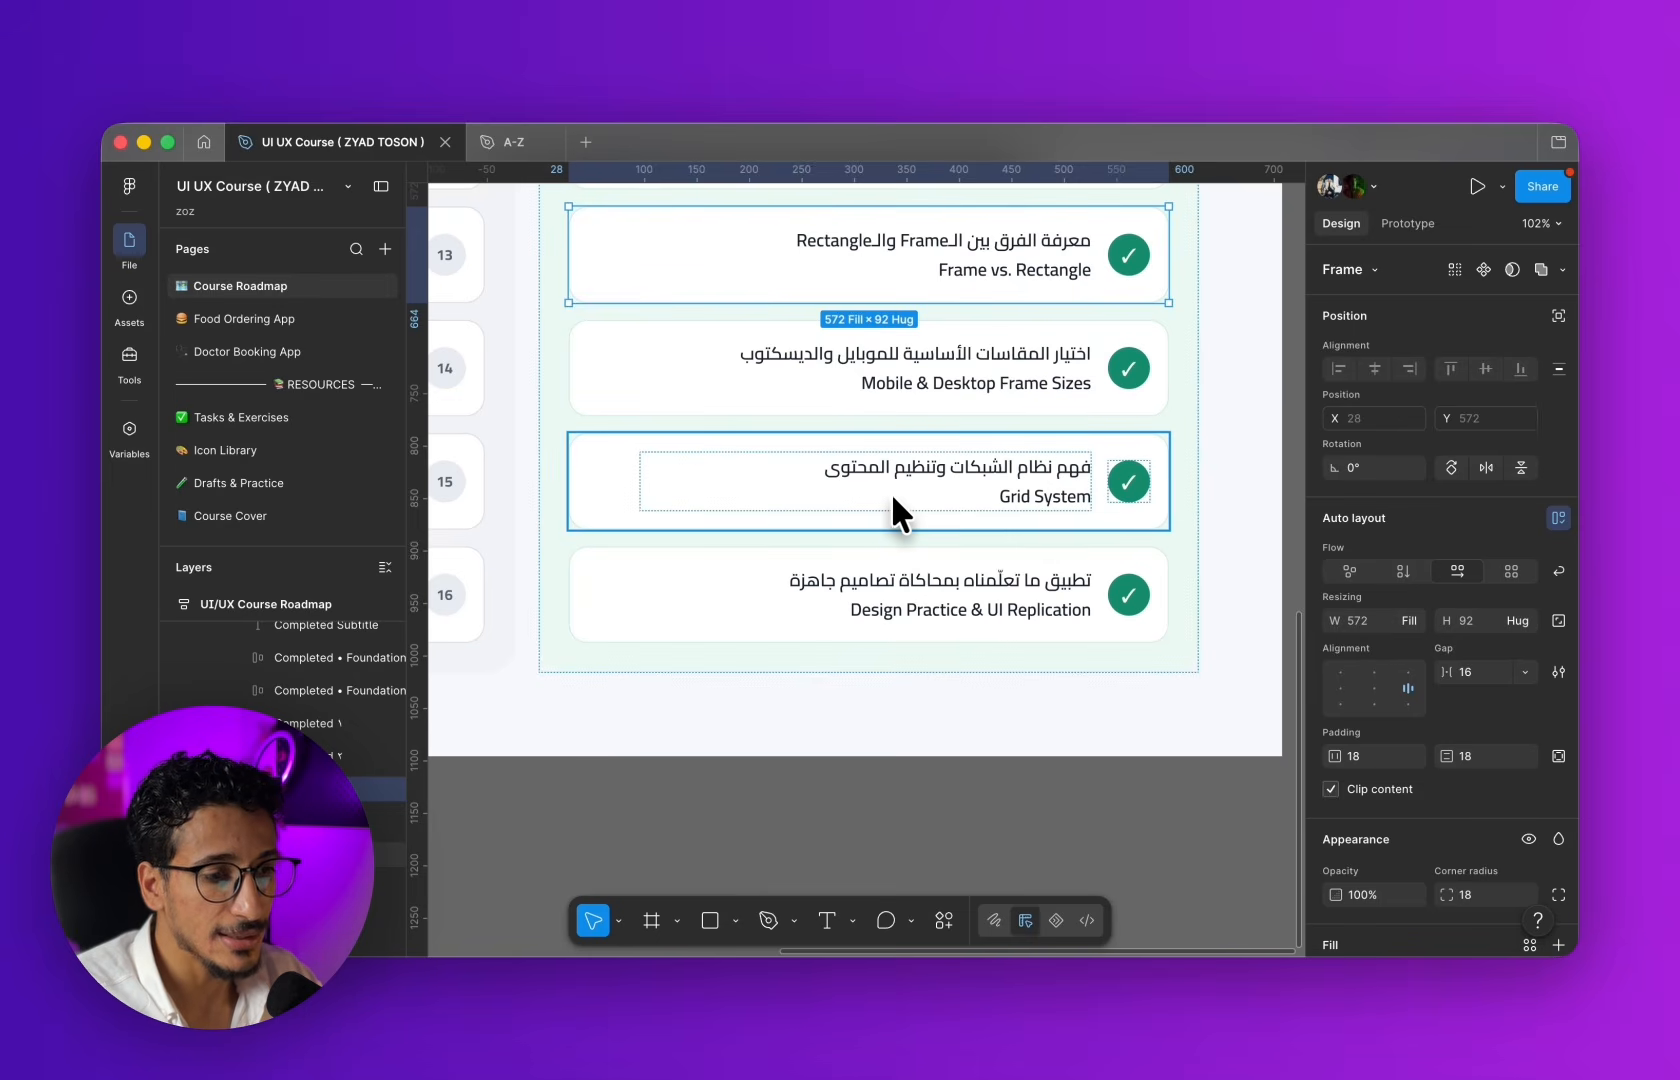
pyautogui.scroll(-1, 926, 608)
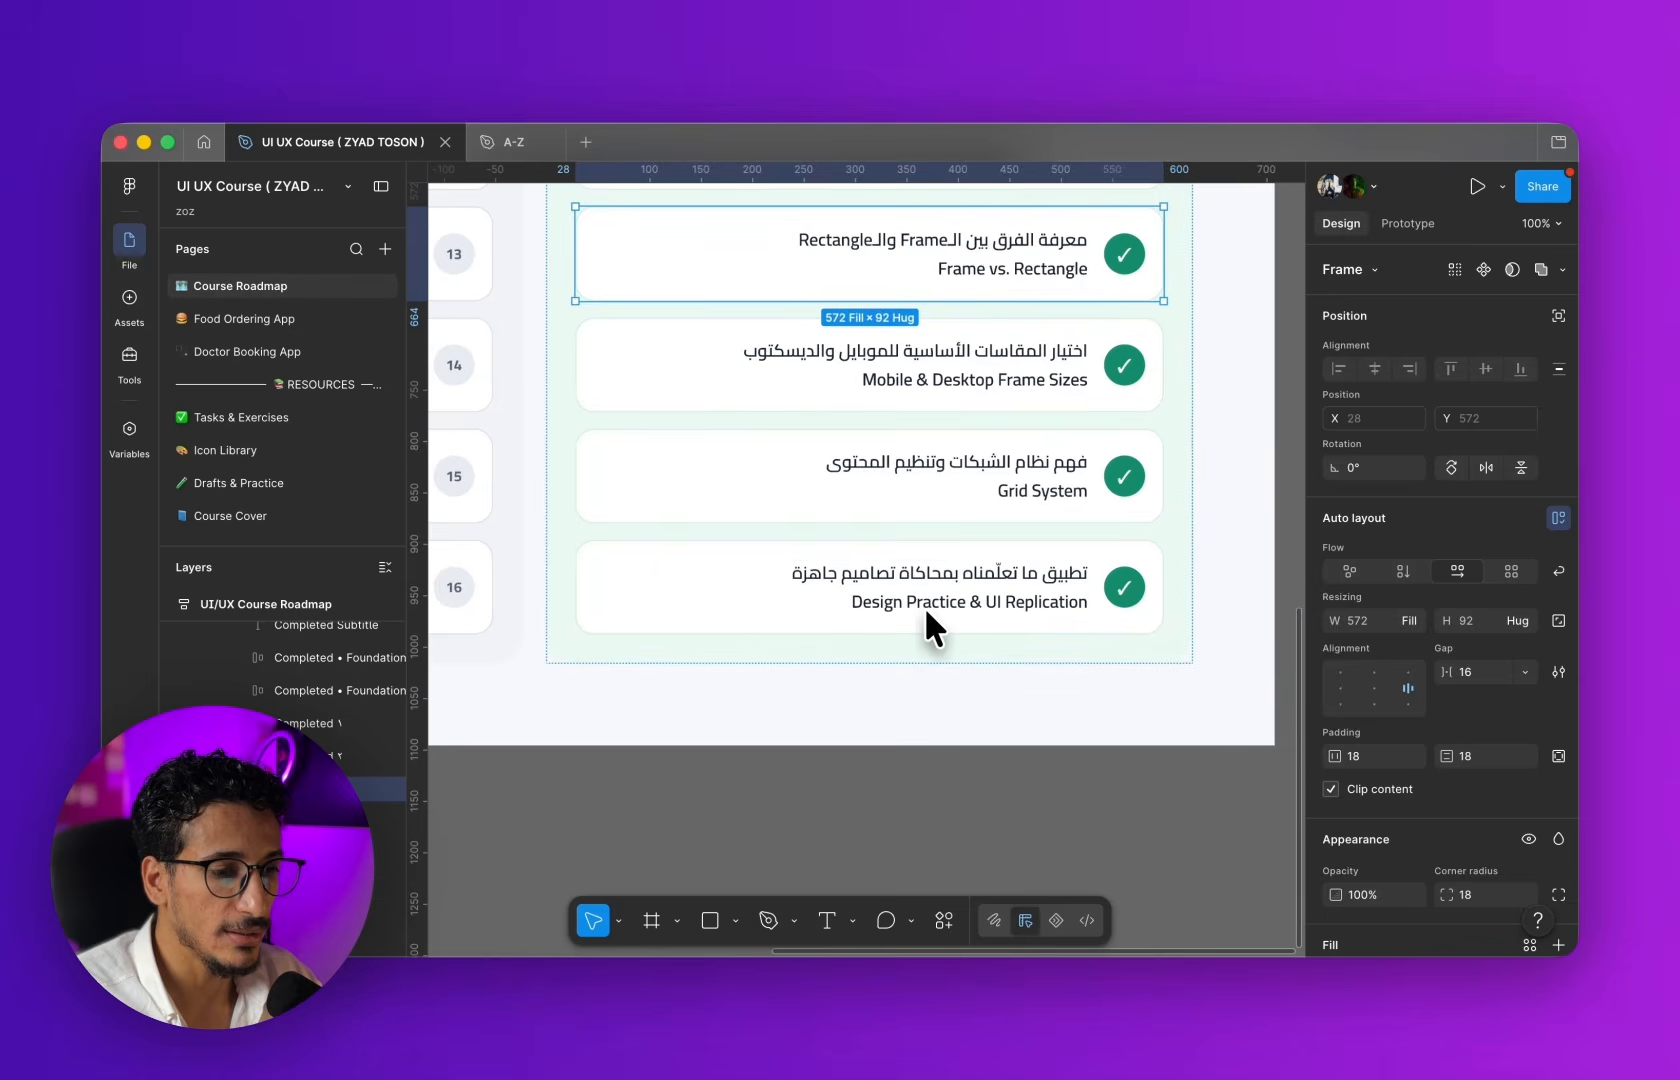
pyautogui.scroll(-1, 924, 606)
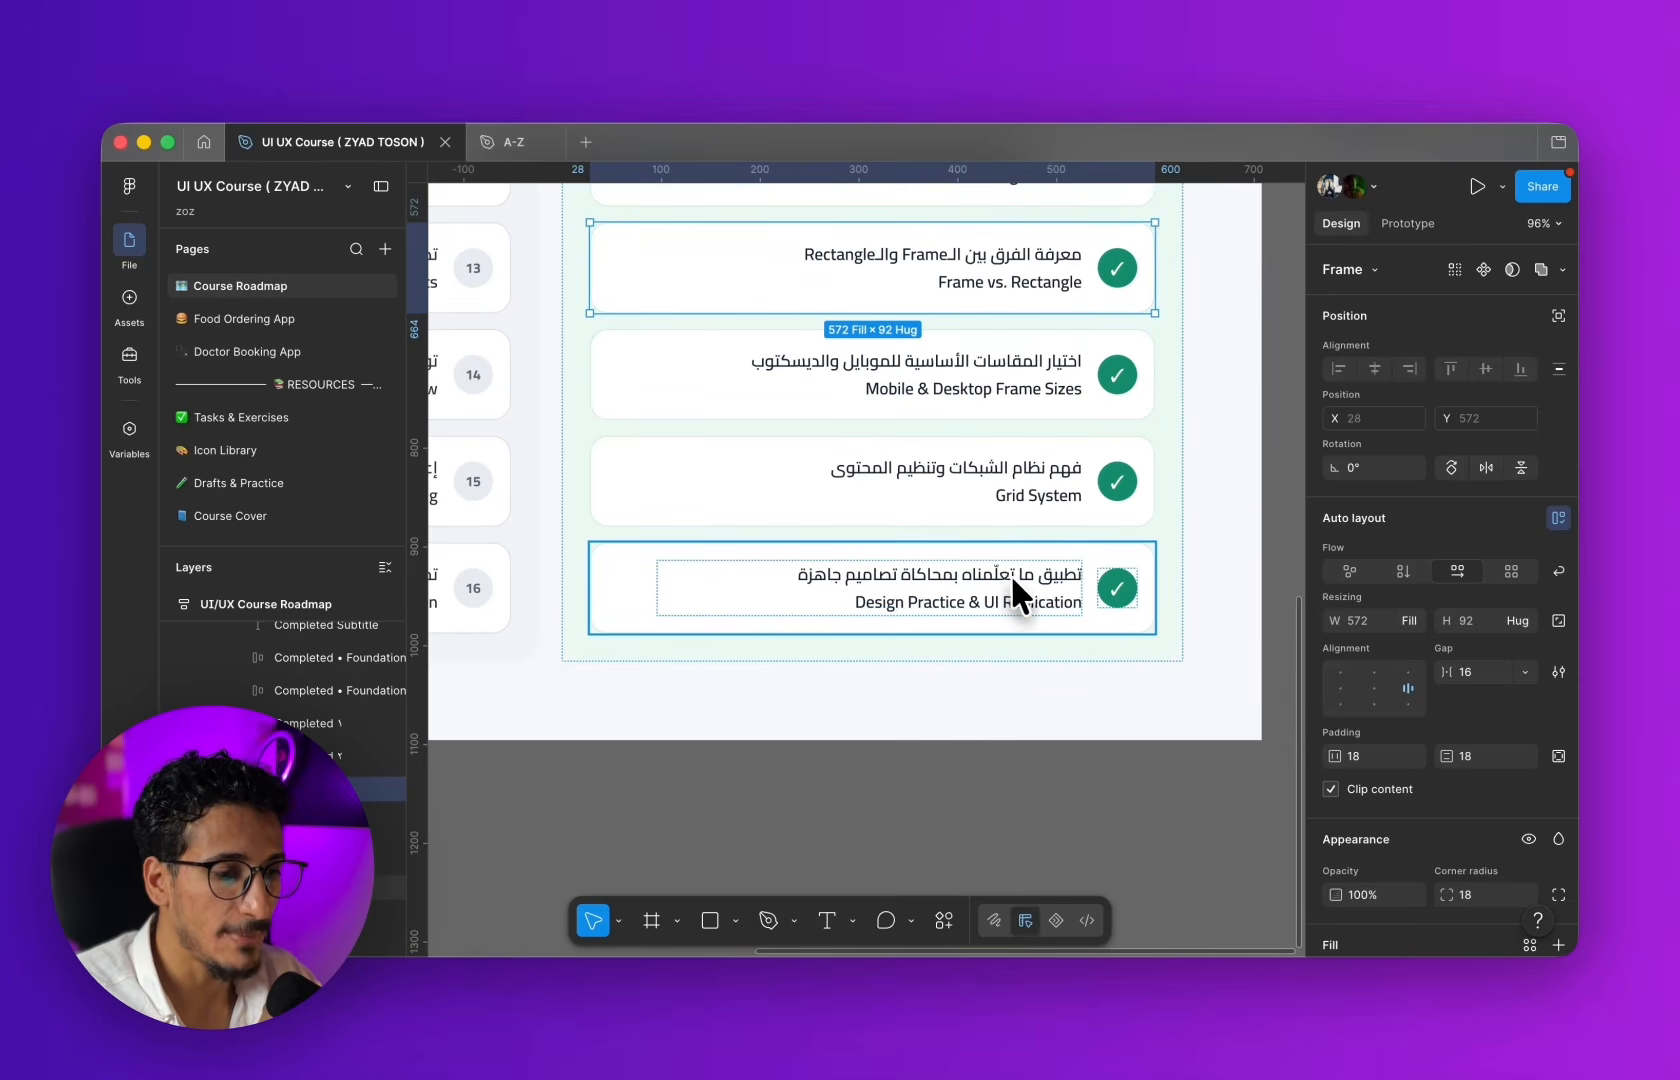
pyautogui.scroll(-5, 1013, 580)
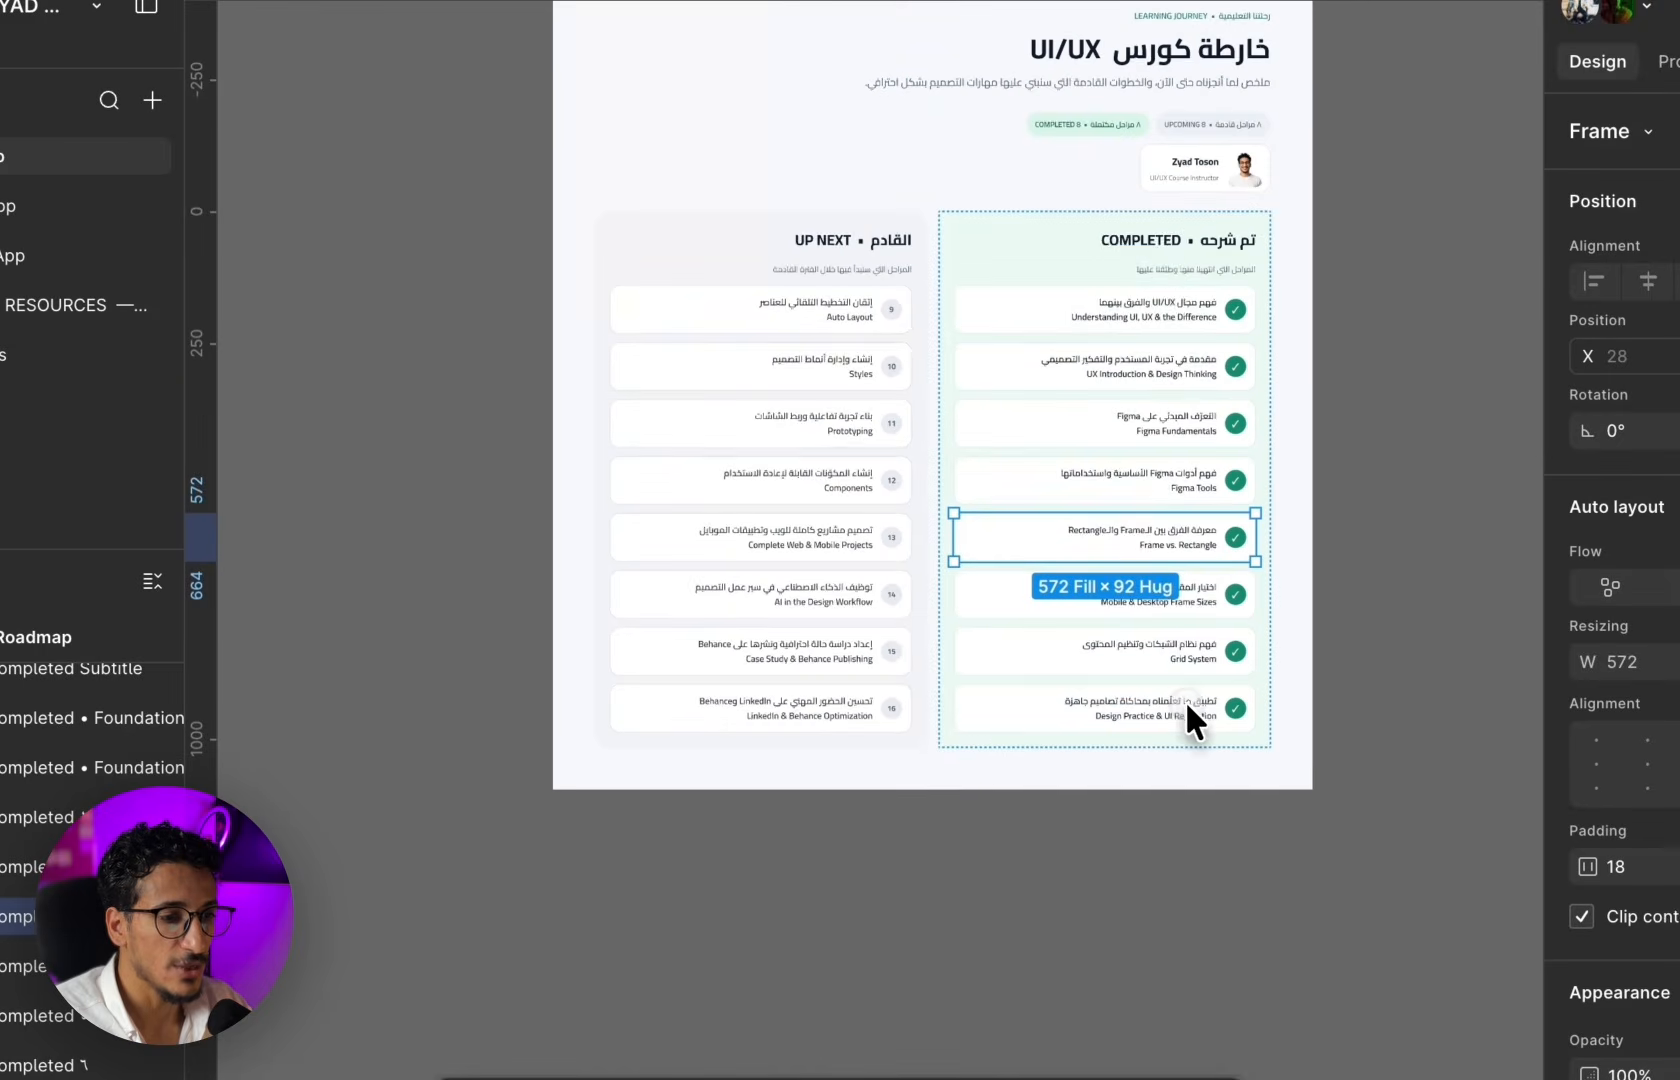
# - Select the roadmap's Completed column, read through the Up Next topics from Auto Layout to LinkedIn & Behance Optimization, and clear the selection
pyautogui.click(1305, 550)
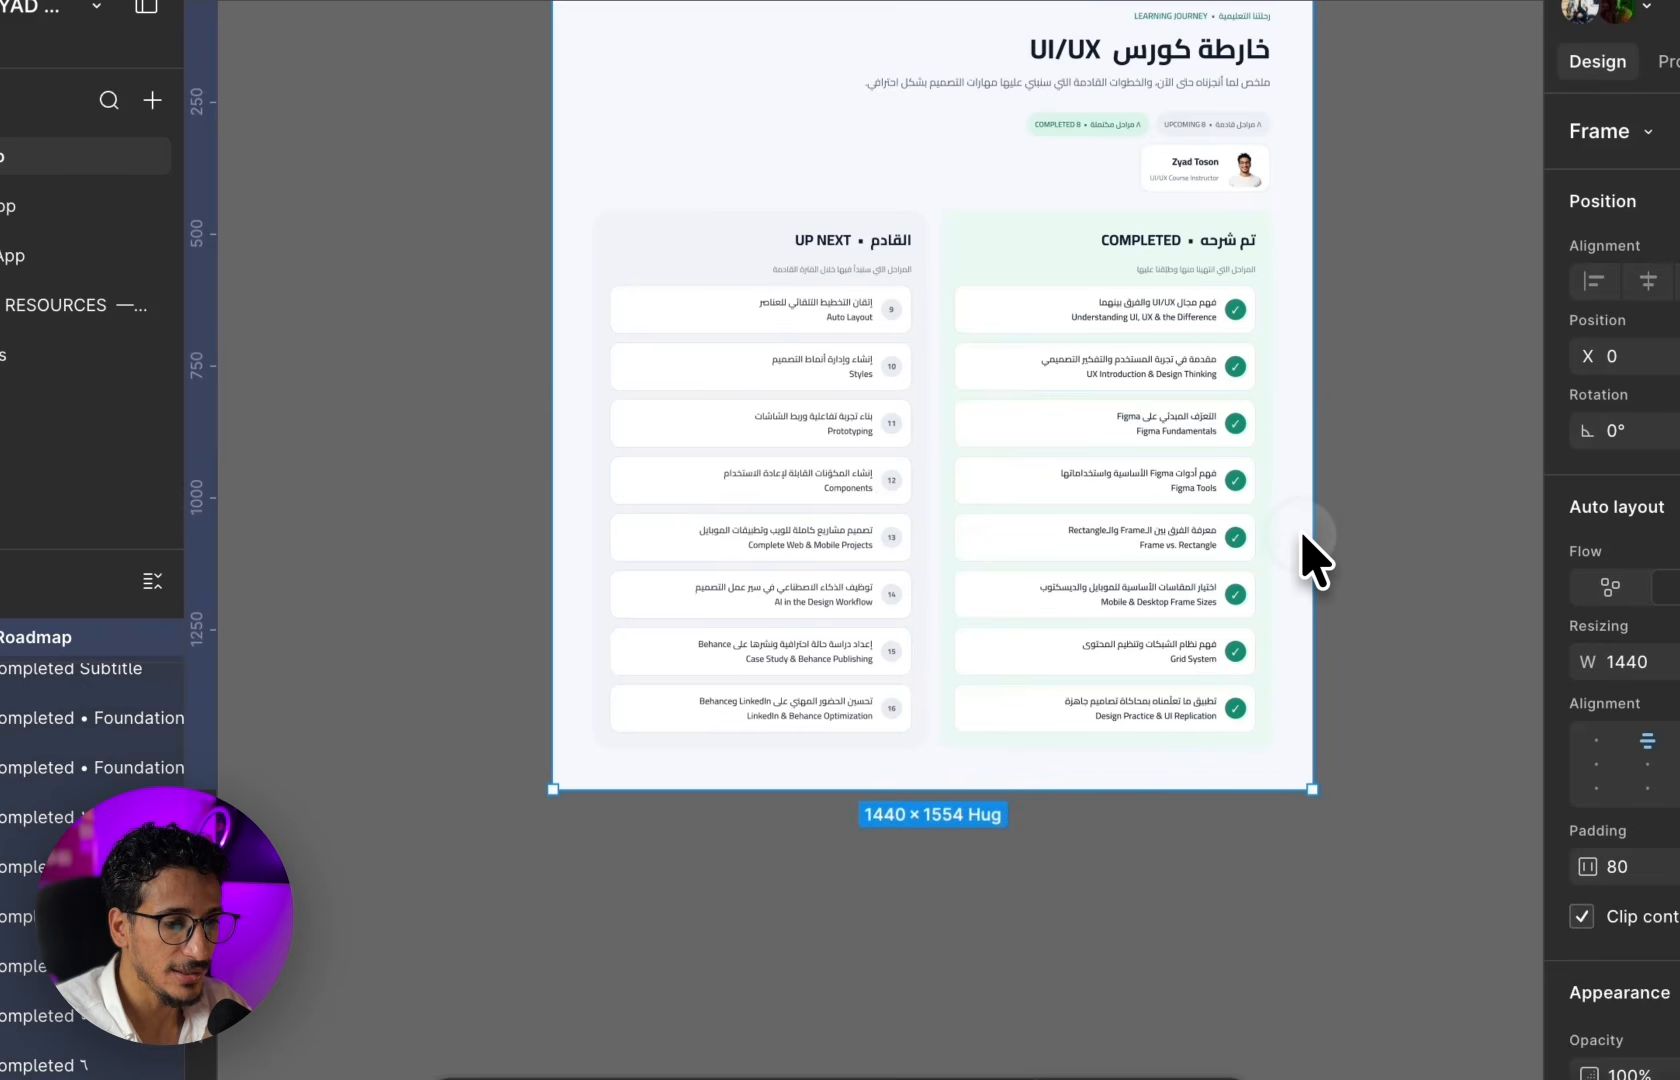
pyautogui.click(1164, 328)
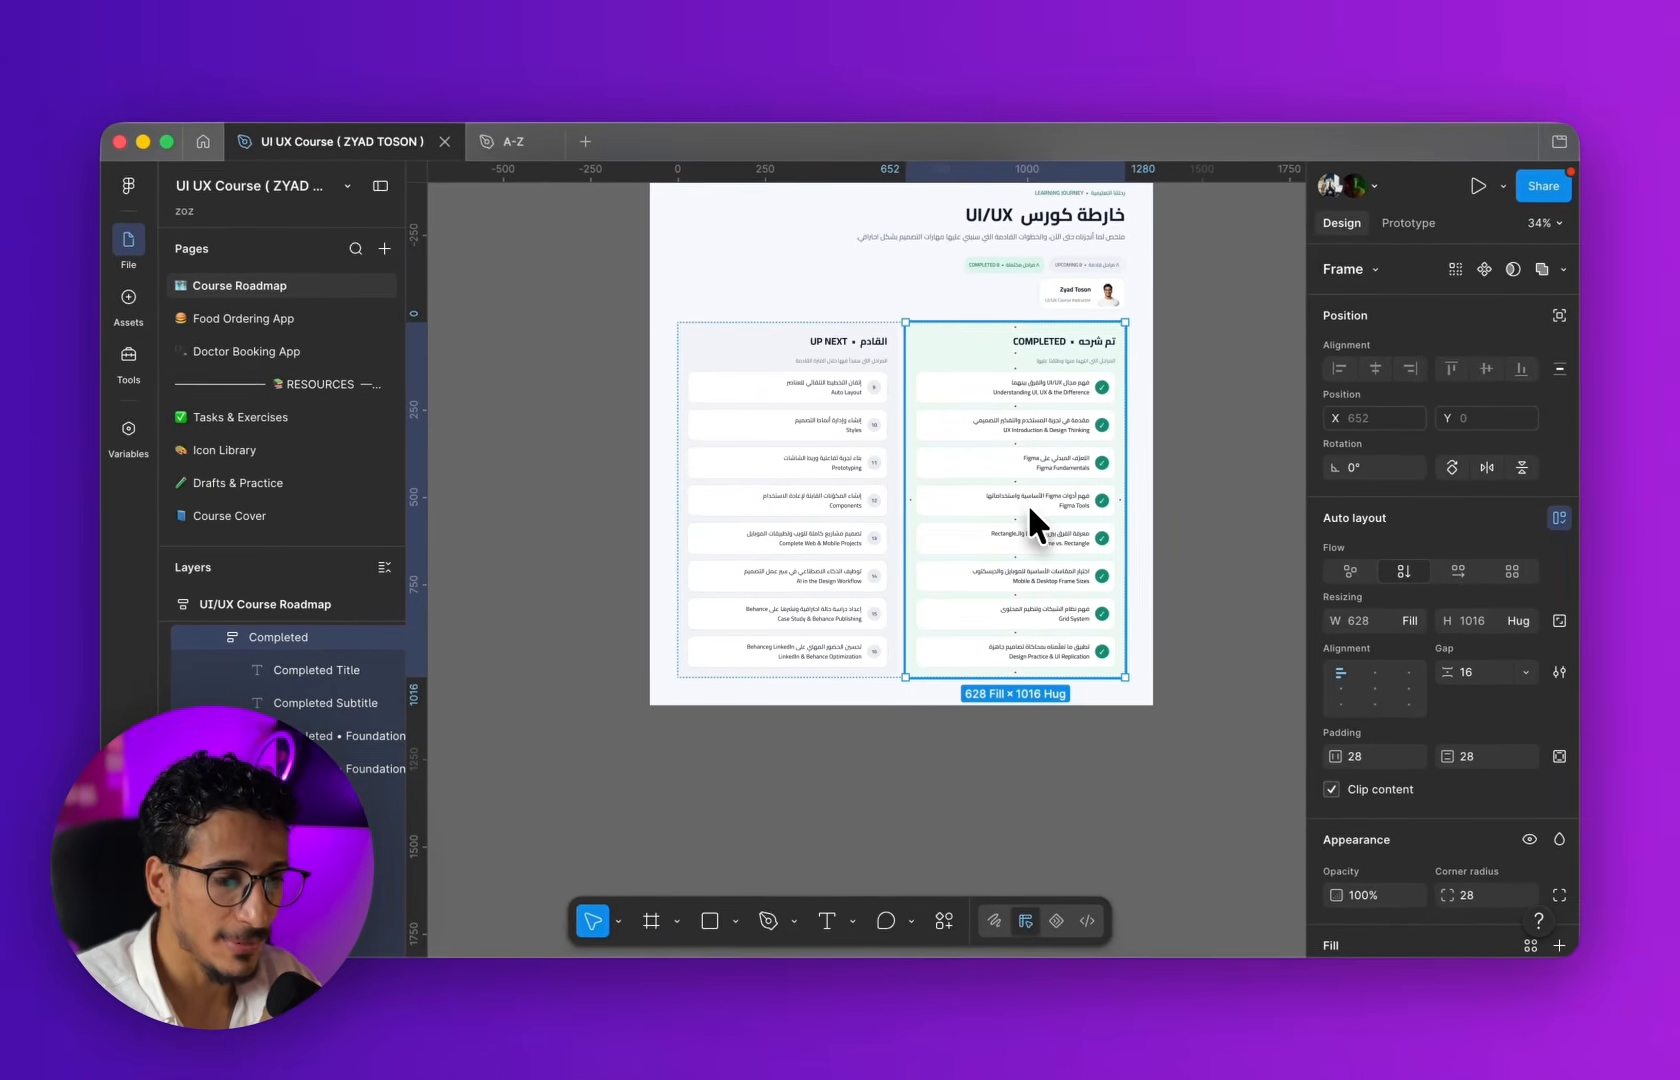
pyautogui.scroll(10, 837, 389)
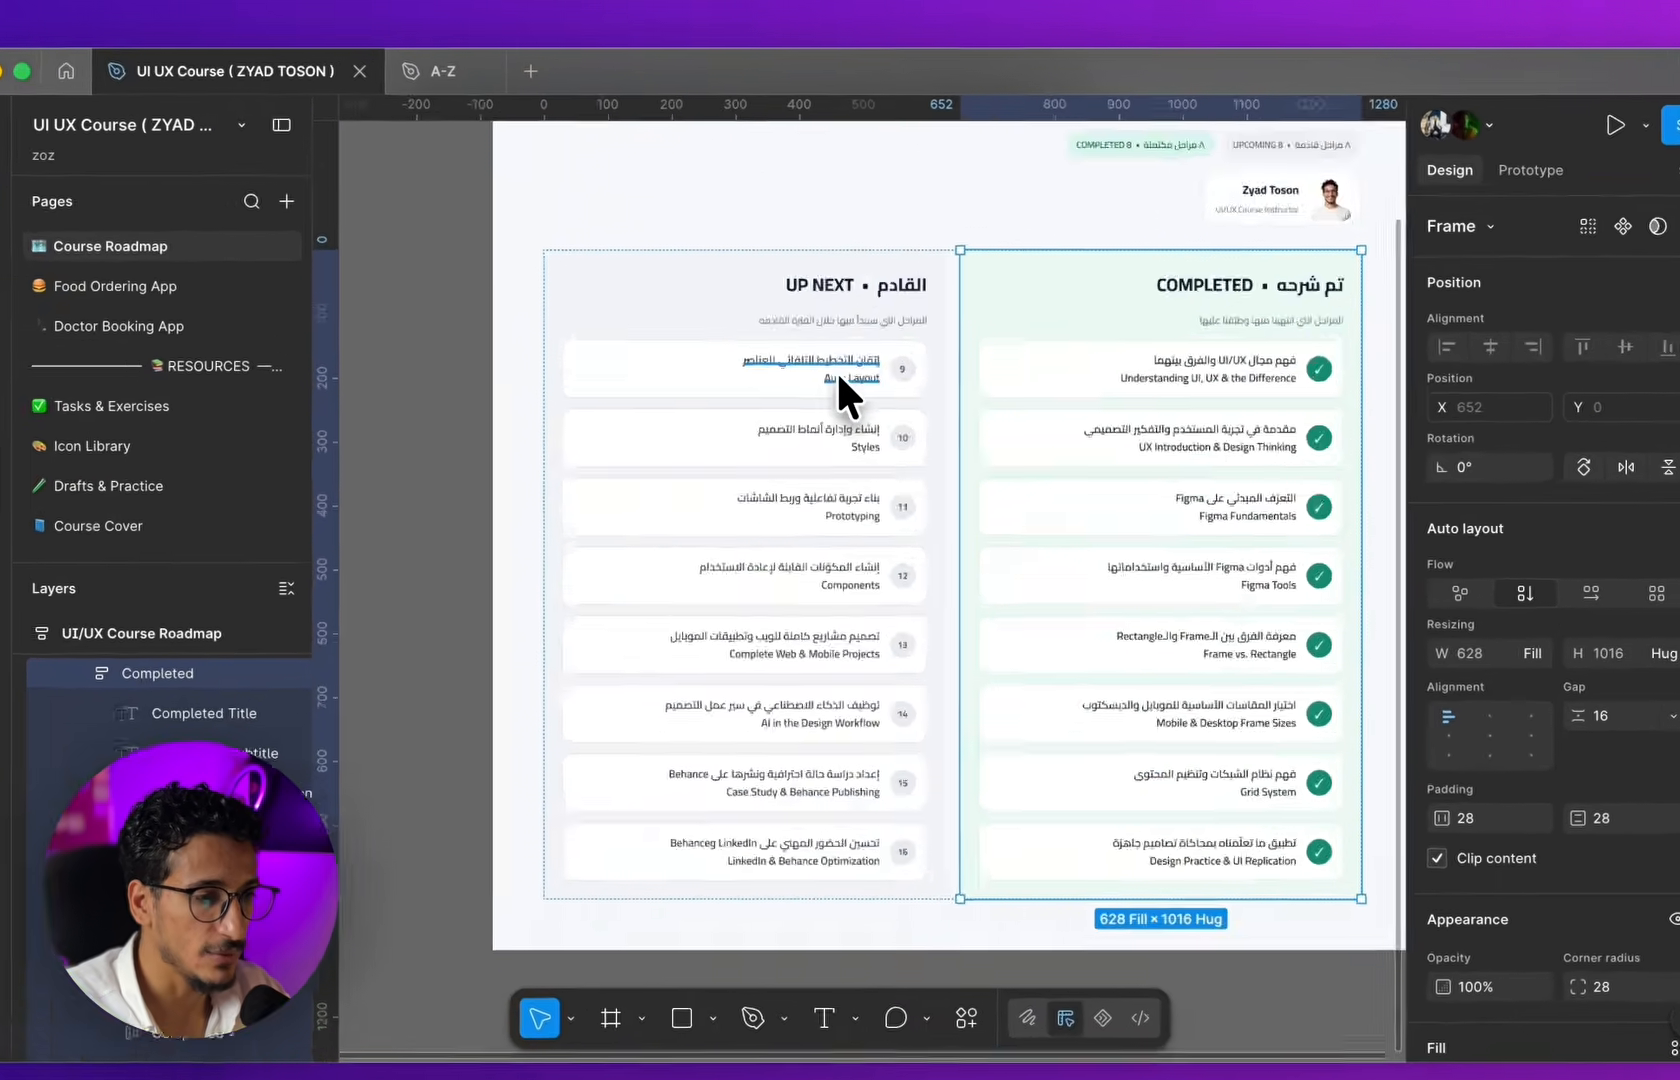
pyautogui.scroll(-3, 930, 300)
pyautogui.scroll(-2, 915, 350)
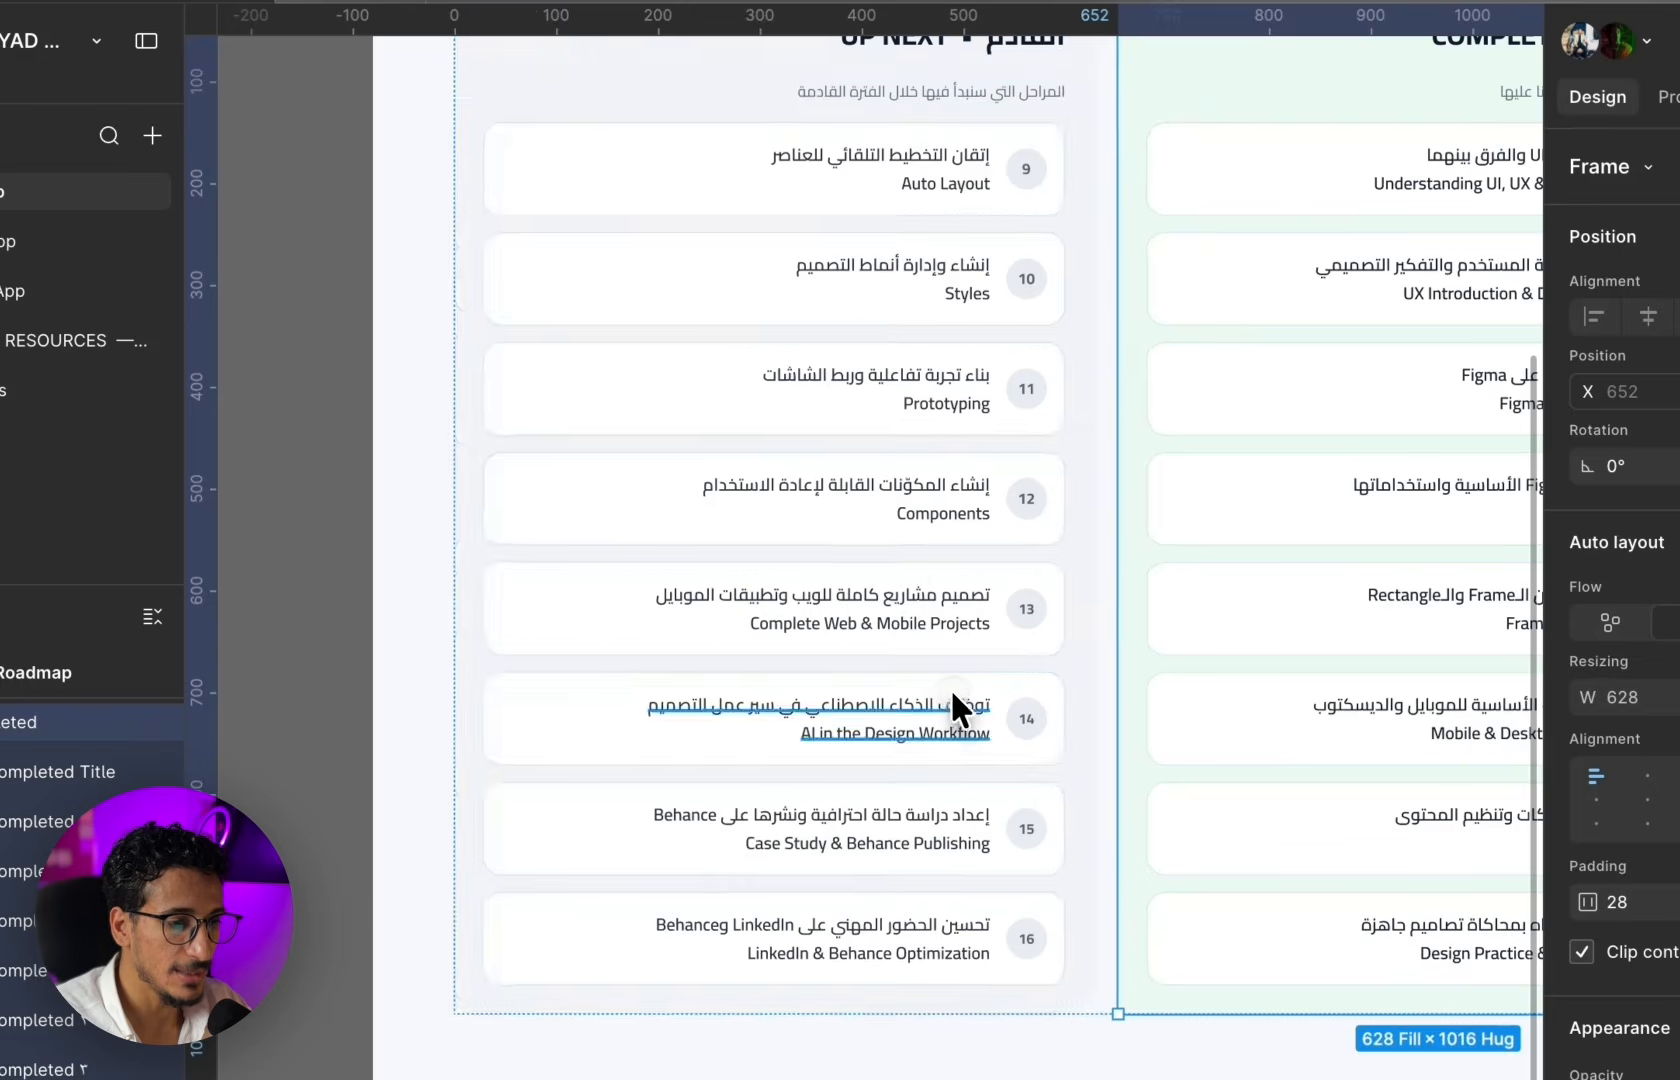
pyautogui.scroll(-5, 950, 690)
pyautogui.scroll(-3, 840, 560)
pyautogui.click(599, 350)
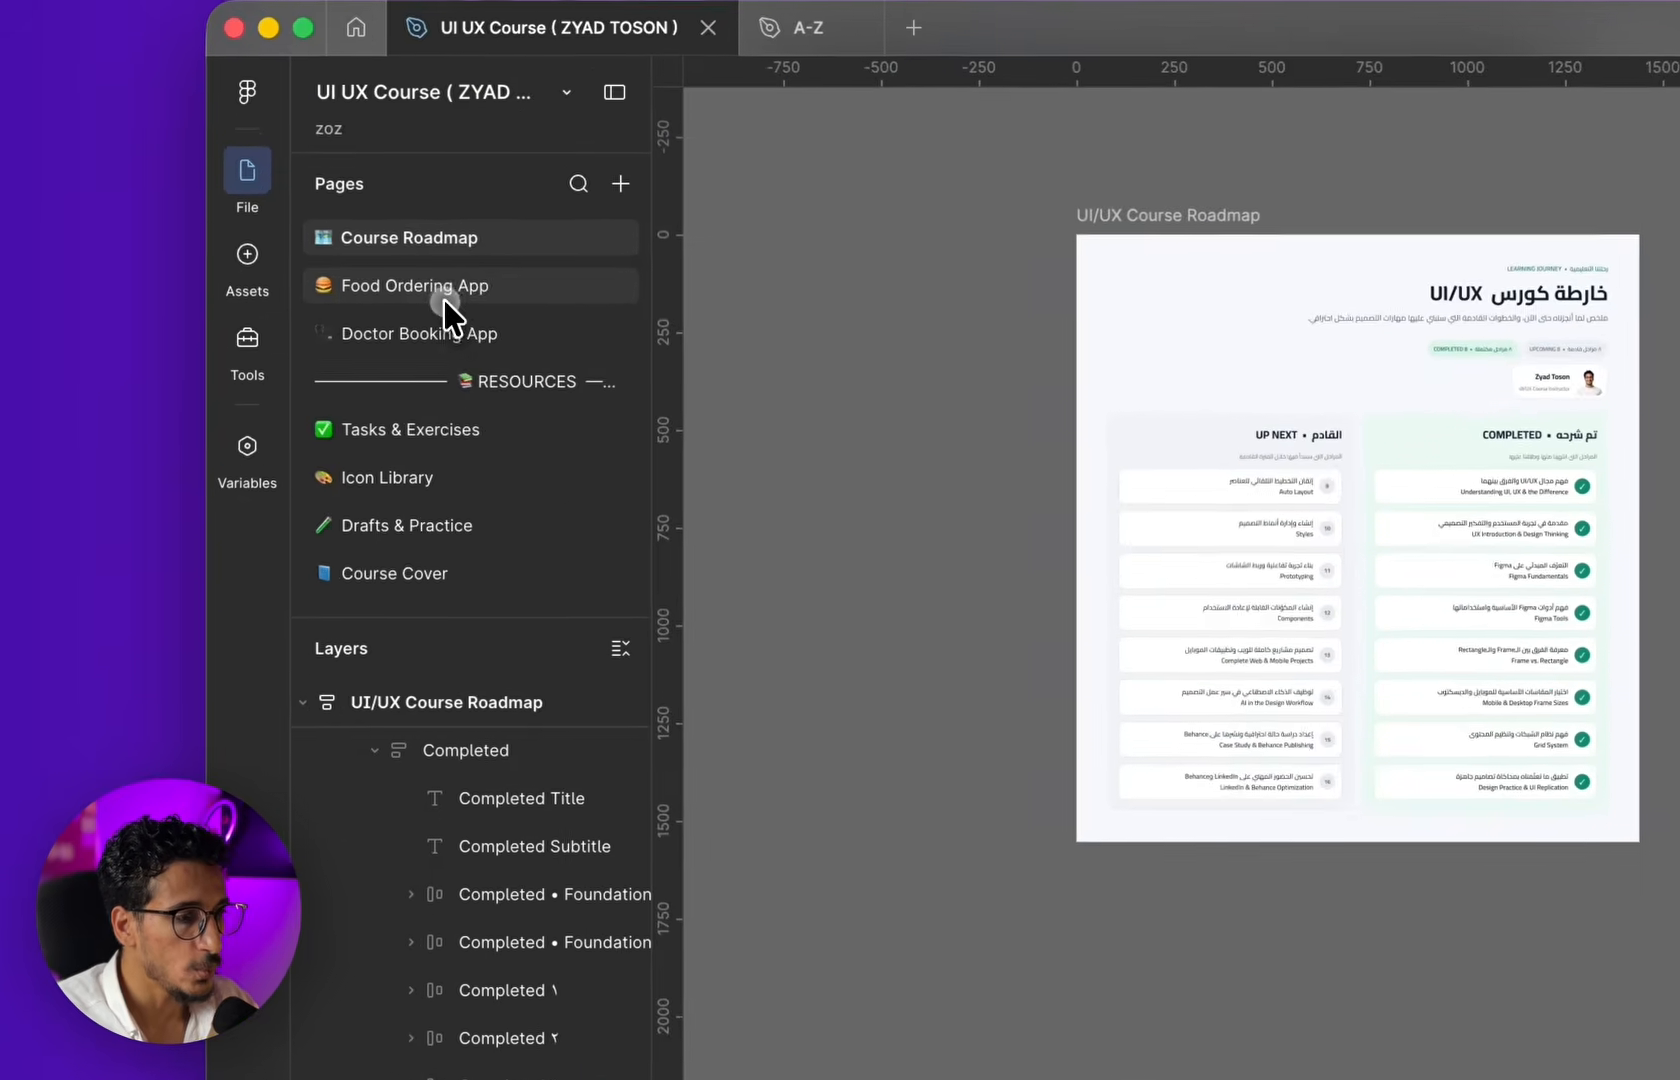
# - View the screen designs on the Food Ordering App page and on the Doctor Booking App page
pyautogui.click(285, 320)
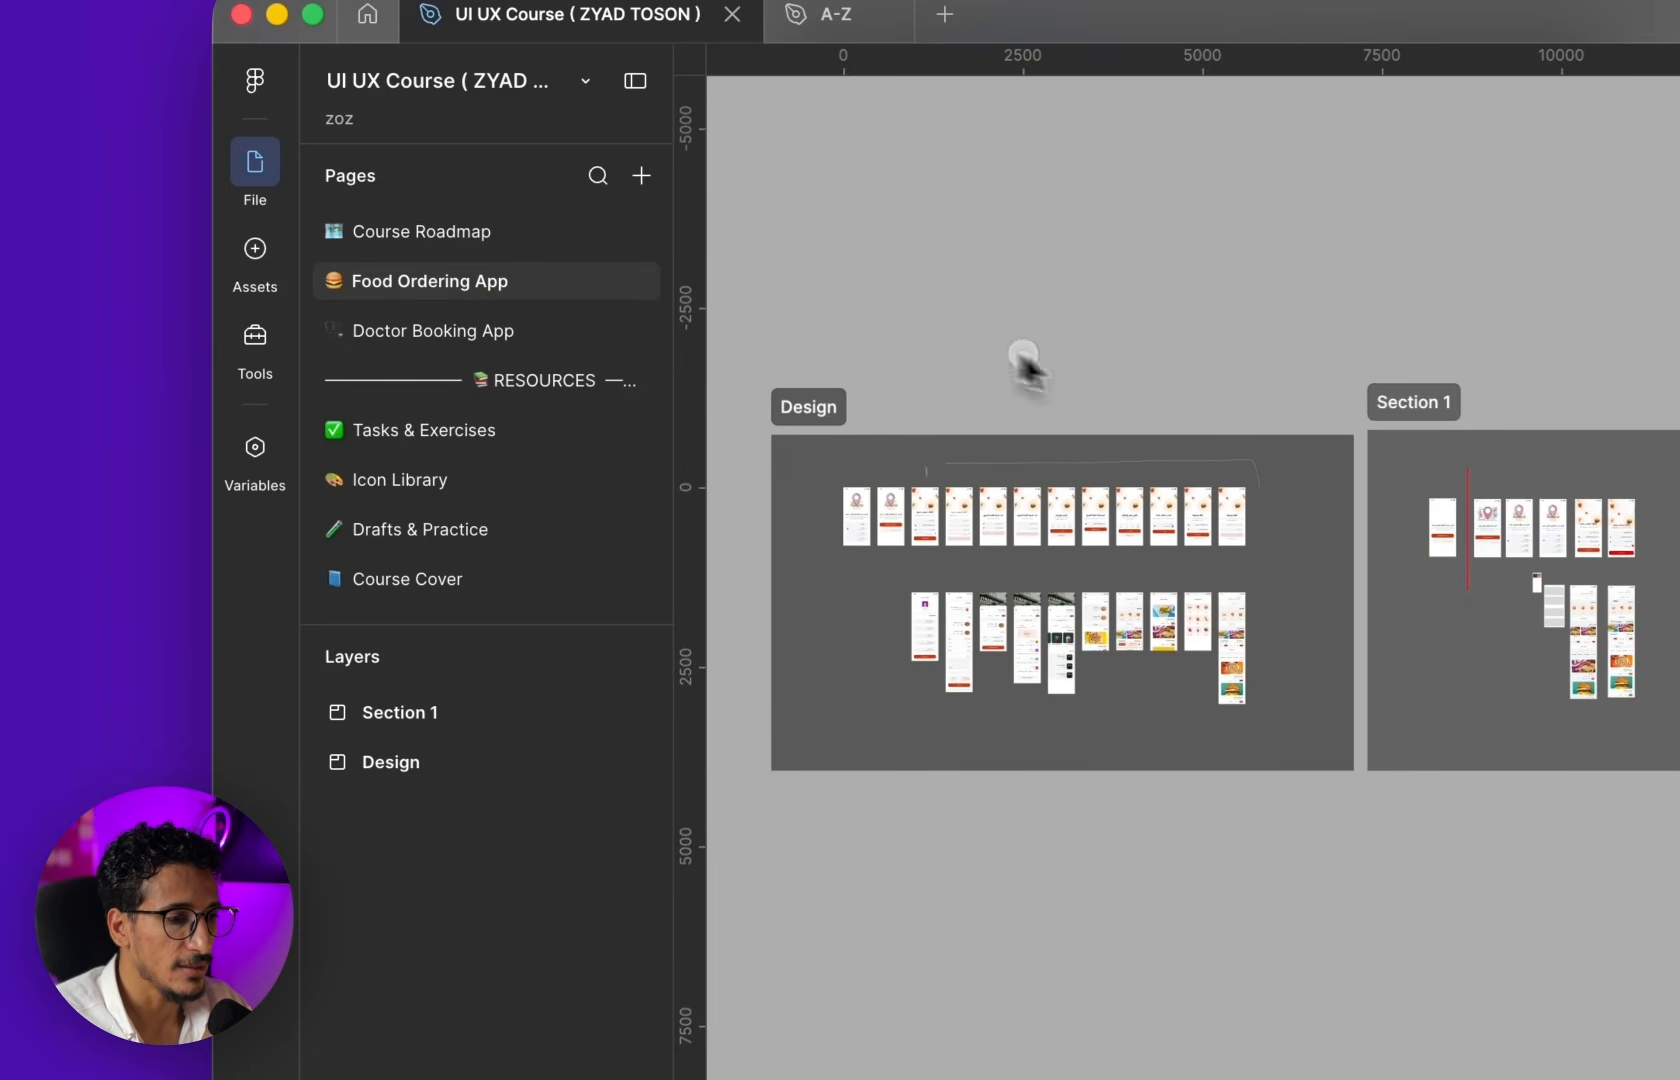
pyautogui.moveTo(790, 289); pyautogui.dragTo(1678, 870)
pyautogui.click(1246, 917)
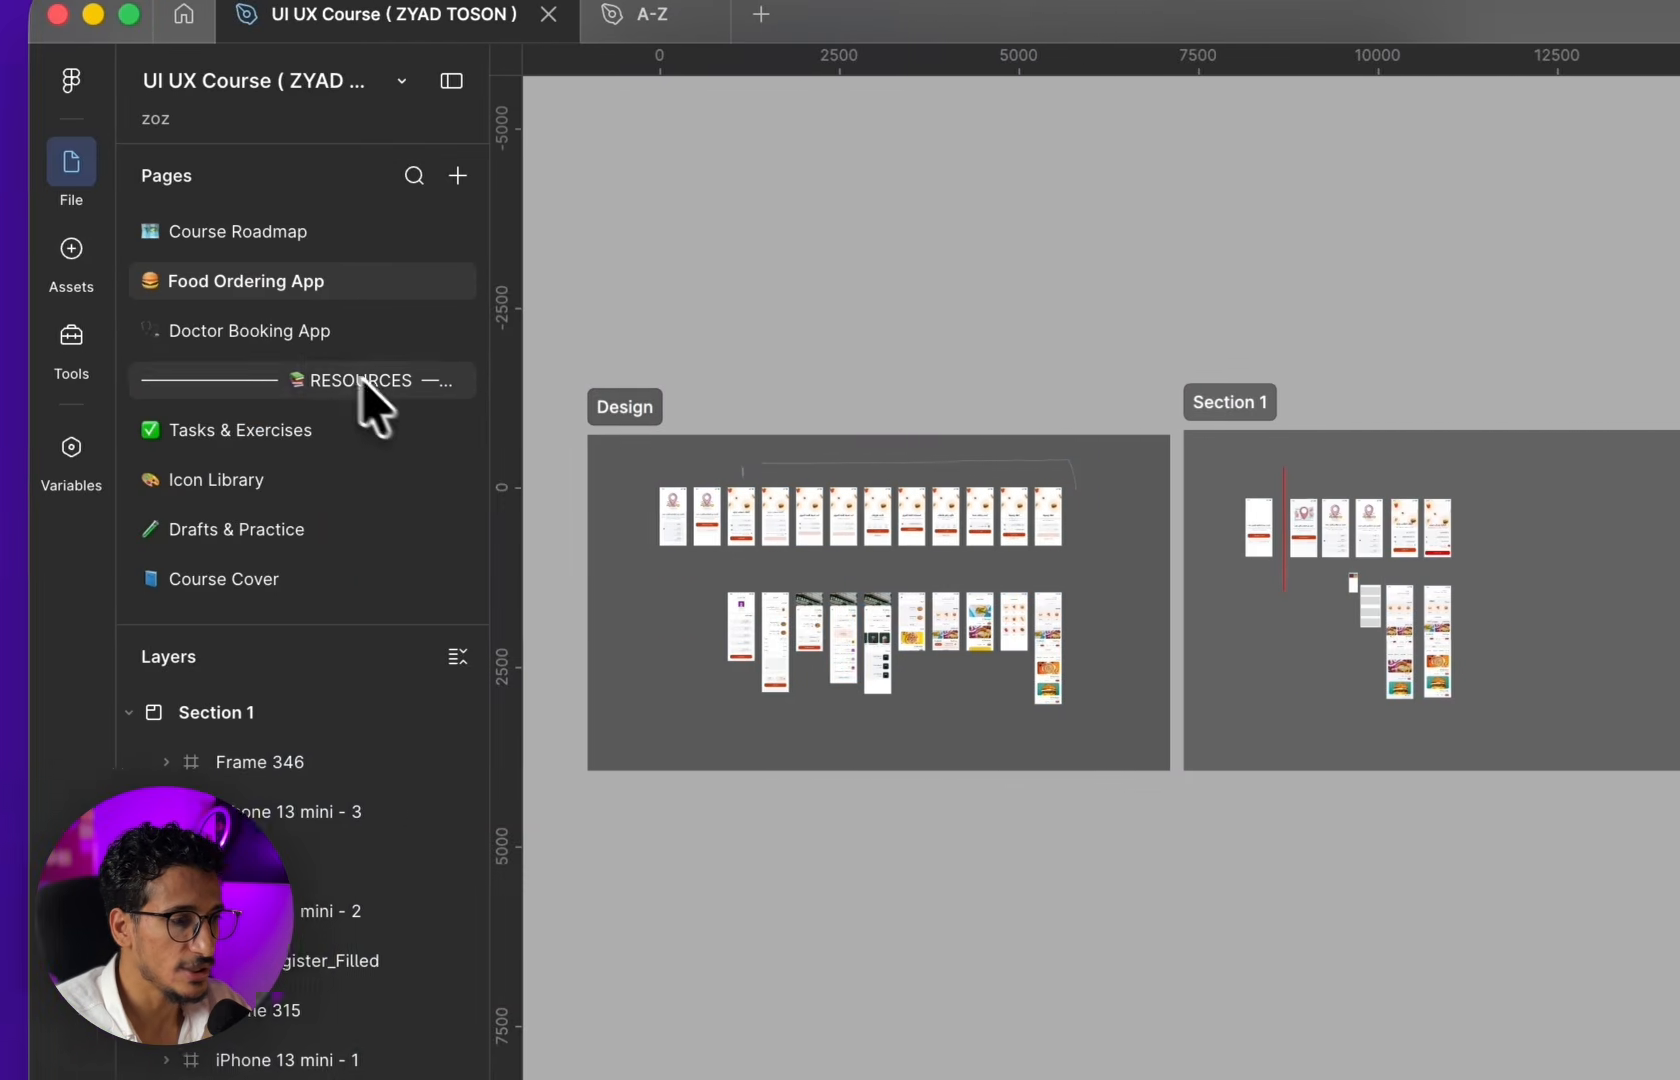
pyautogui.click(360, 331)
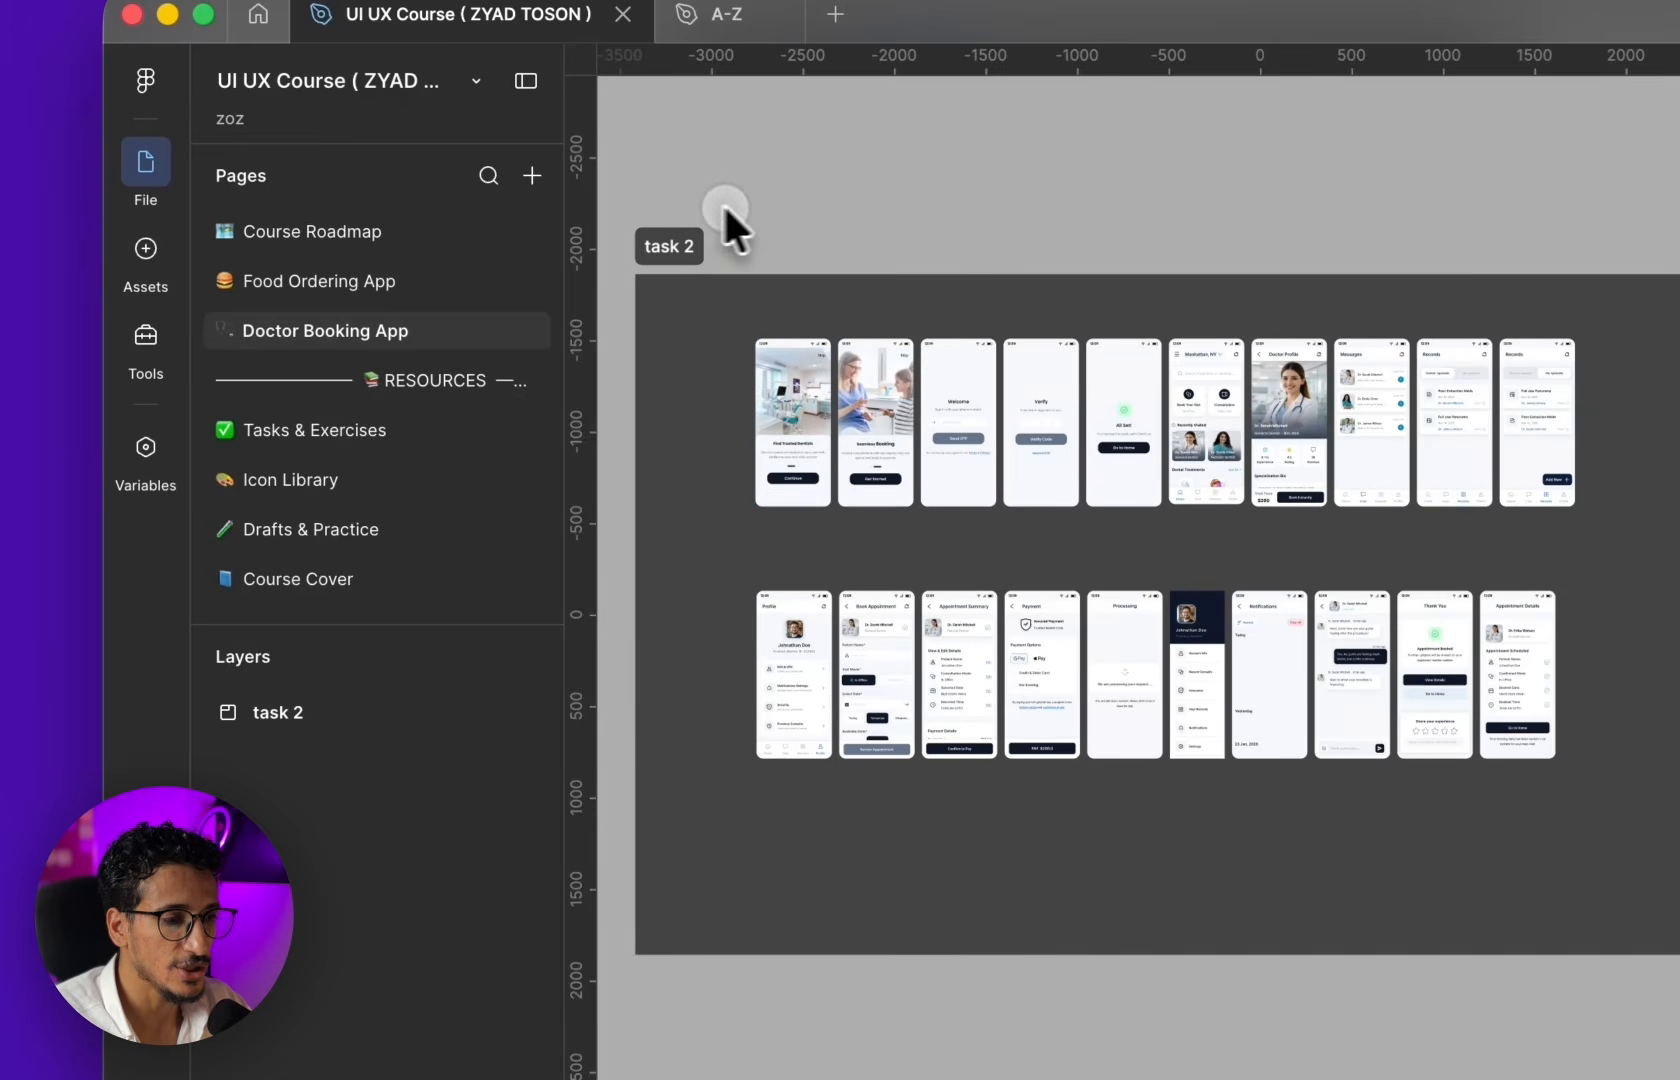
pyautogui.moveTo(714, 206); pyautogui.dragTo(891, 208)
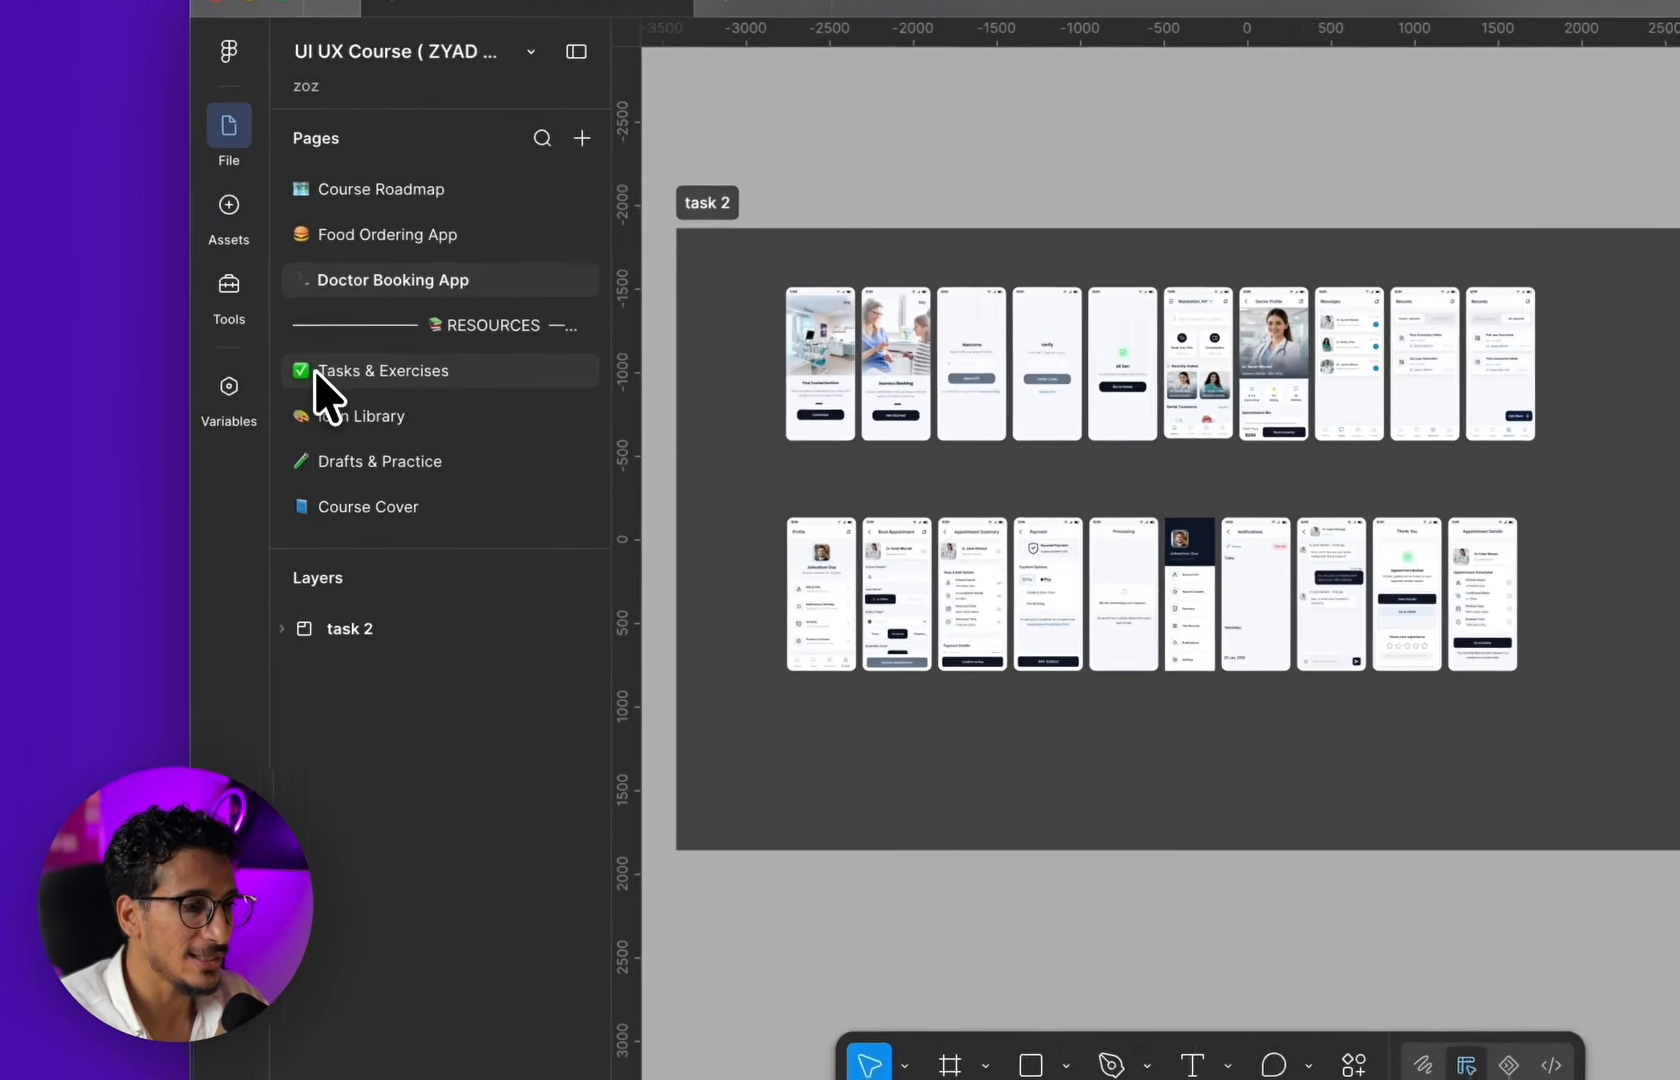
# - Open the Tasks & Exercises page and examine the task cards of the seven-day UI design challenge
pyautogui.click(221, 421)
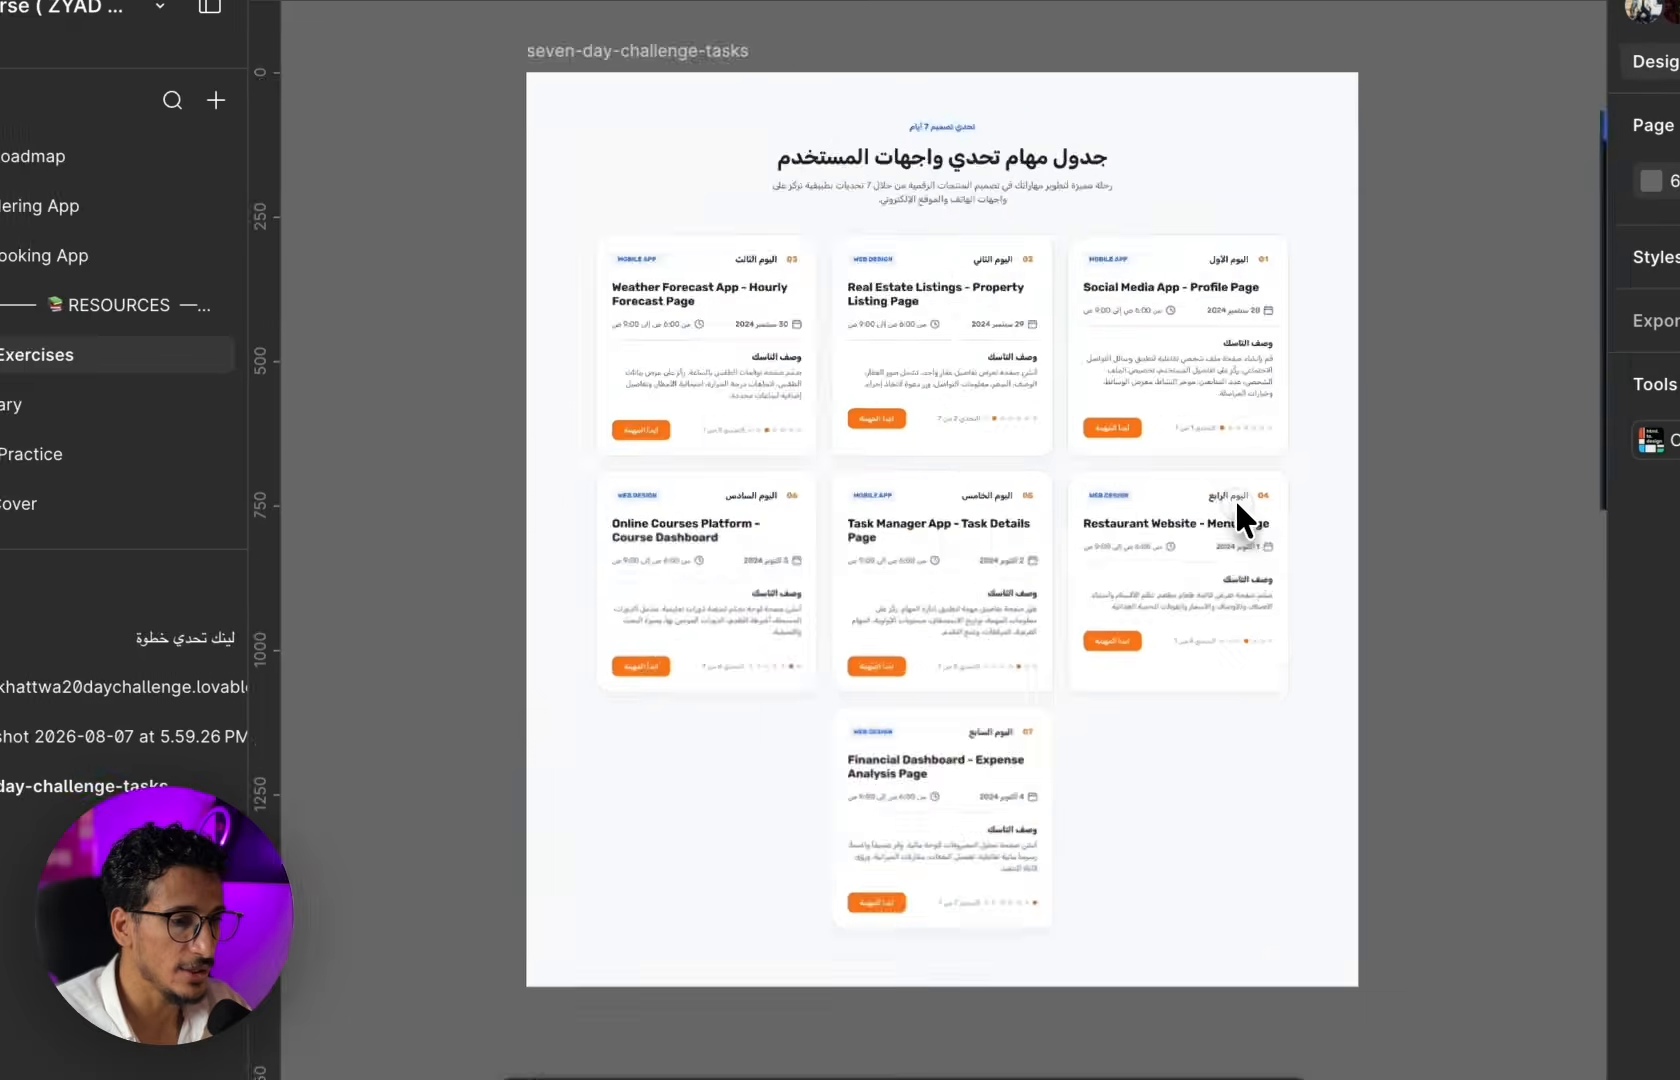
pyautogui.scroll(1, 1110, 500)
pyautogui.hscroll(-2, 1080, 430)
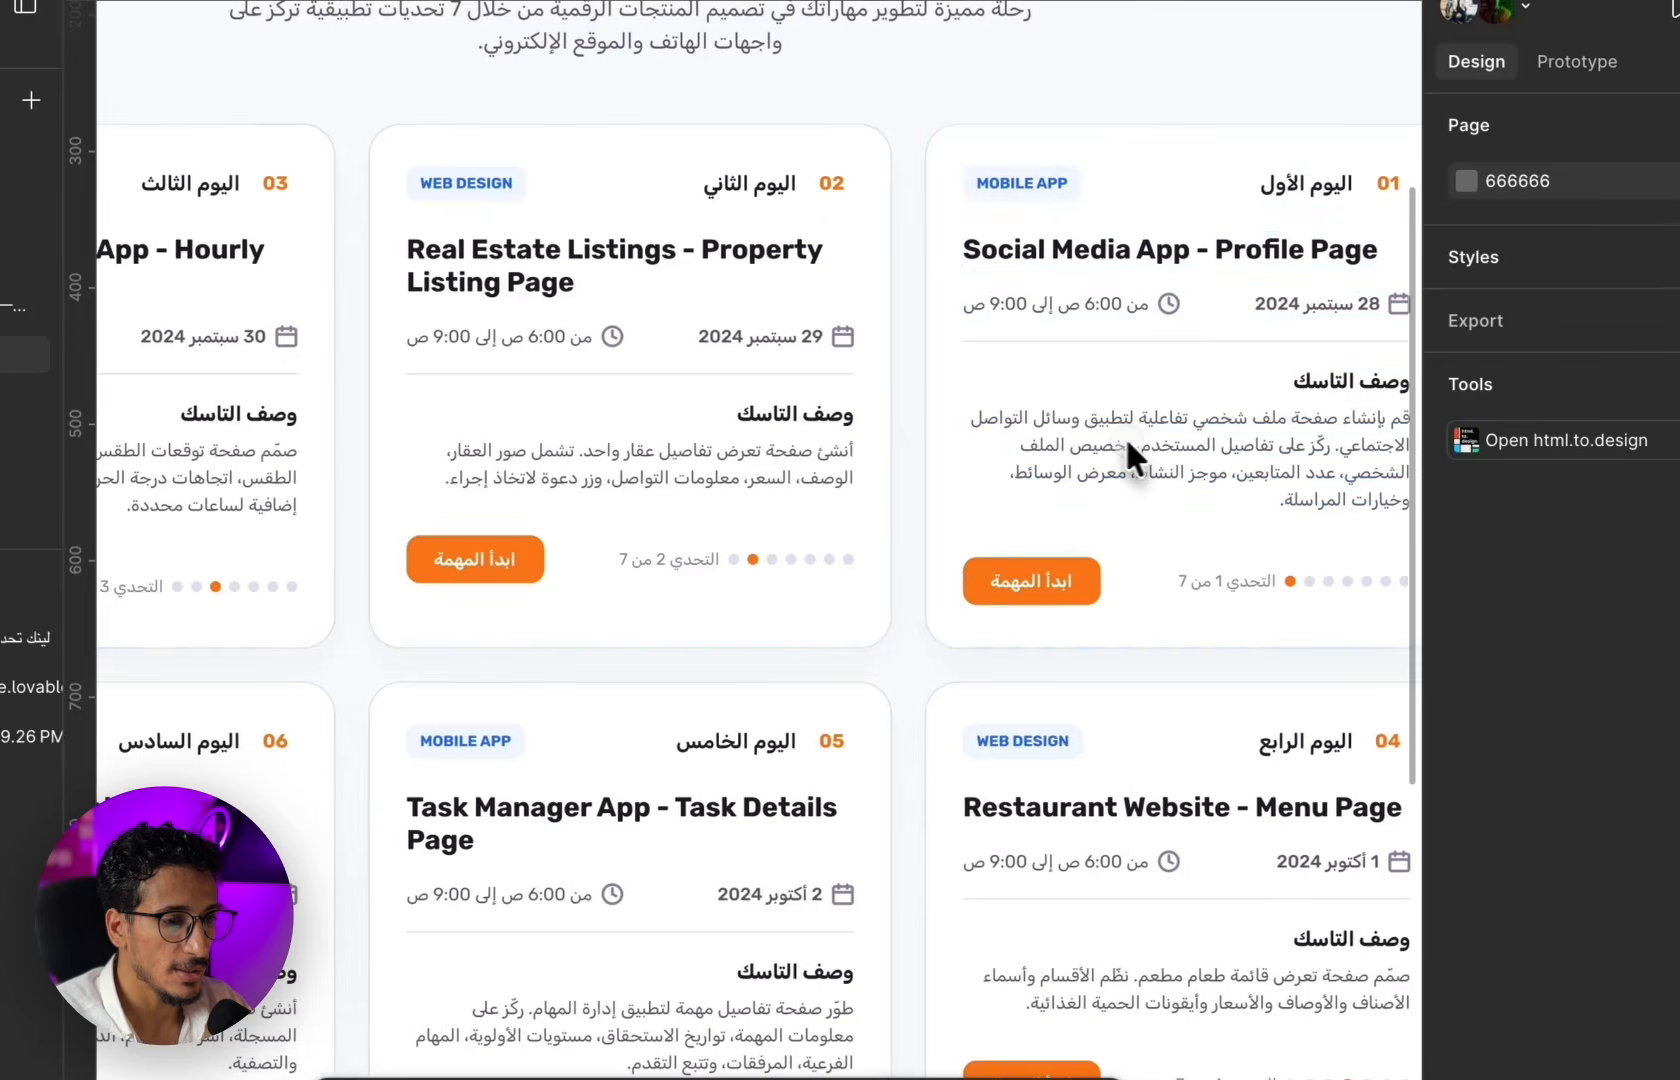
pyautogui.hscroll(-4, 1060, 440)
pyautogui.hscroll(-3, 1000, 445)
pyautogui.hscroll(3, 780, 490)
pyautogui.scroll(-1, 700, 450)
pyautogui.scroll(-2, 700, 432)
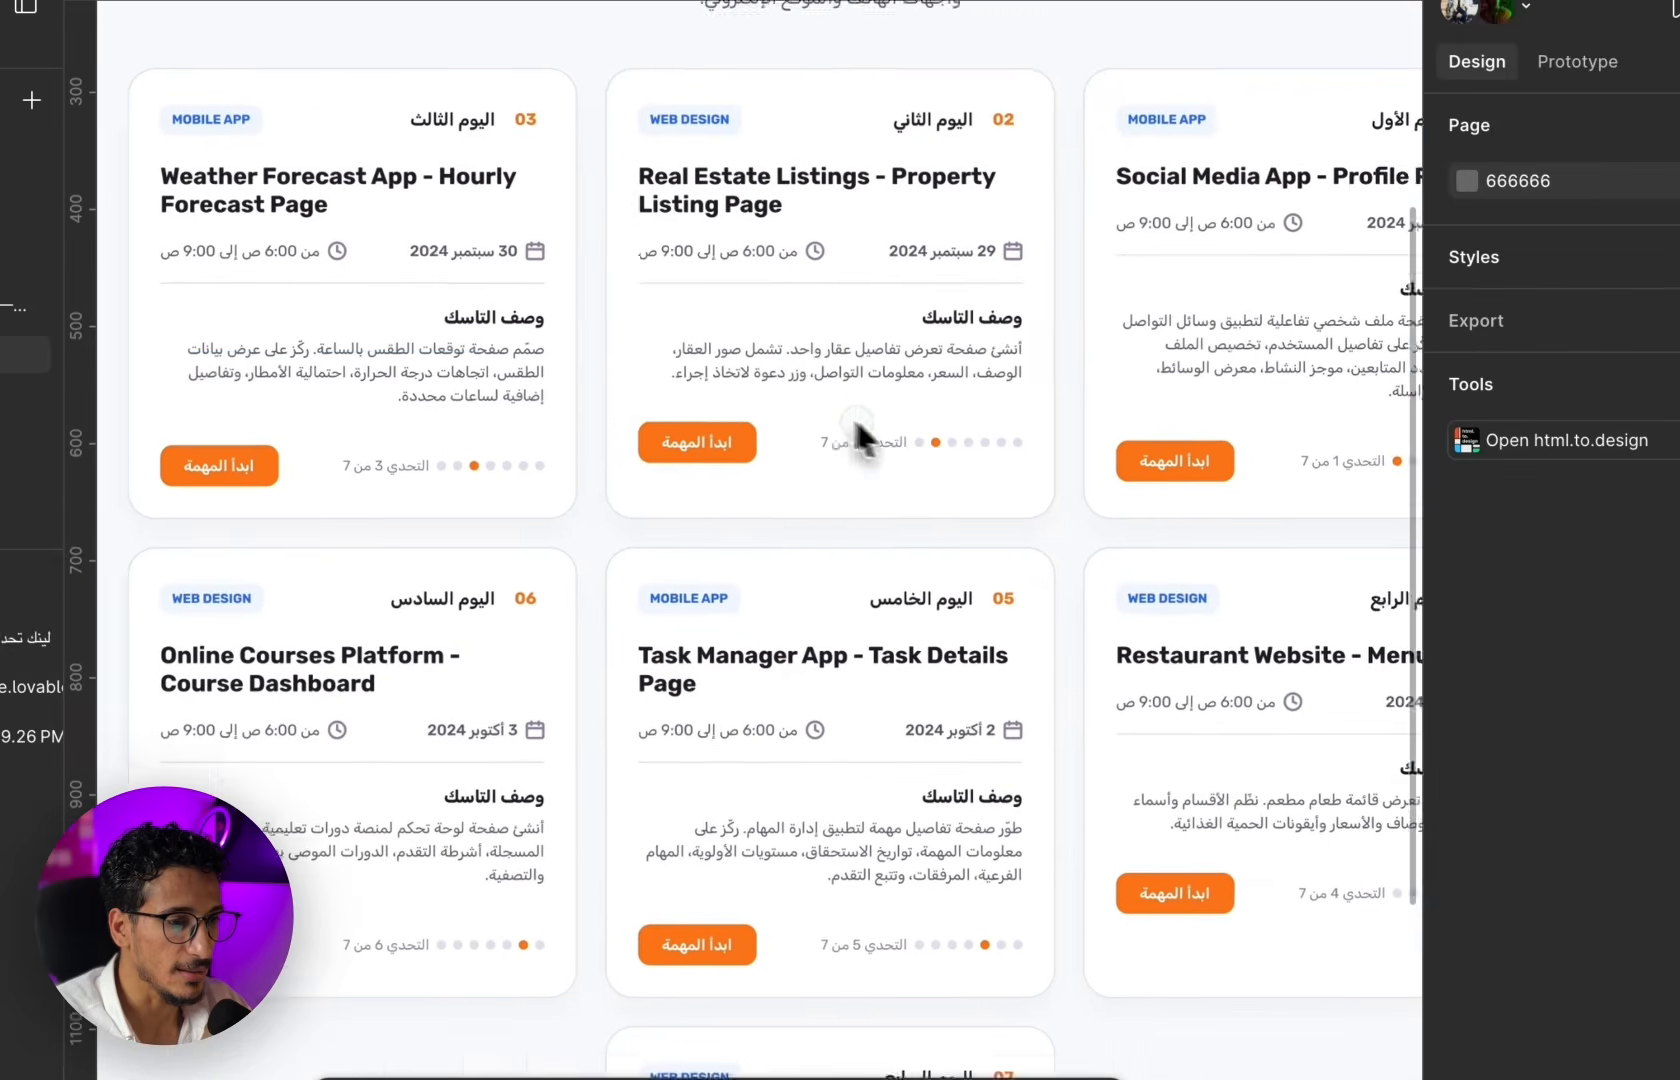
pyautogui.hscroll(2, 900, 435)
pyautogui.scroll(-1, 1060, 580)
pyautogui.scroll(-5, 950, 510)
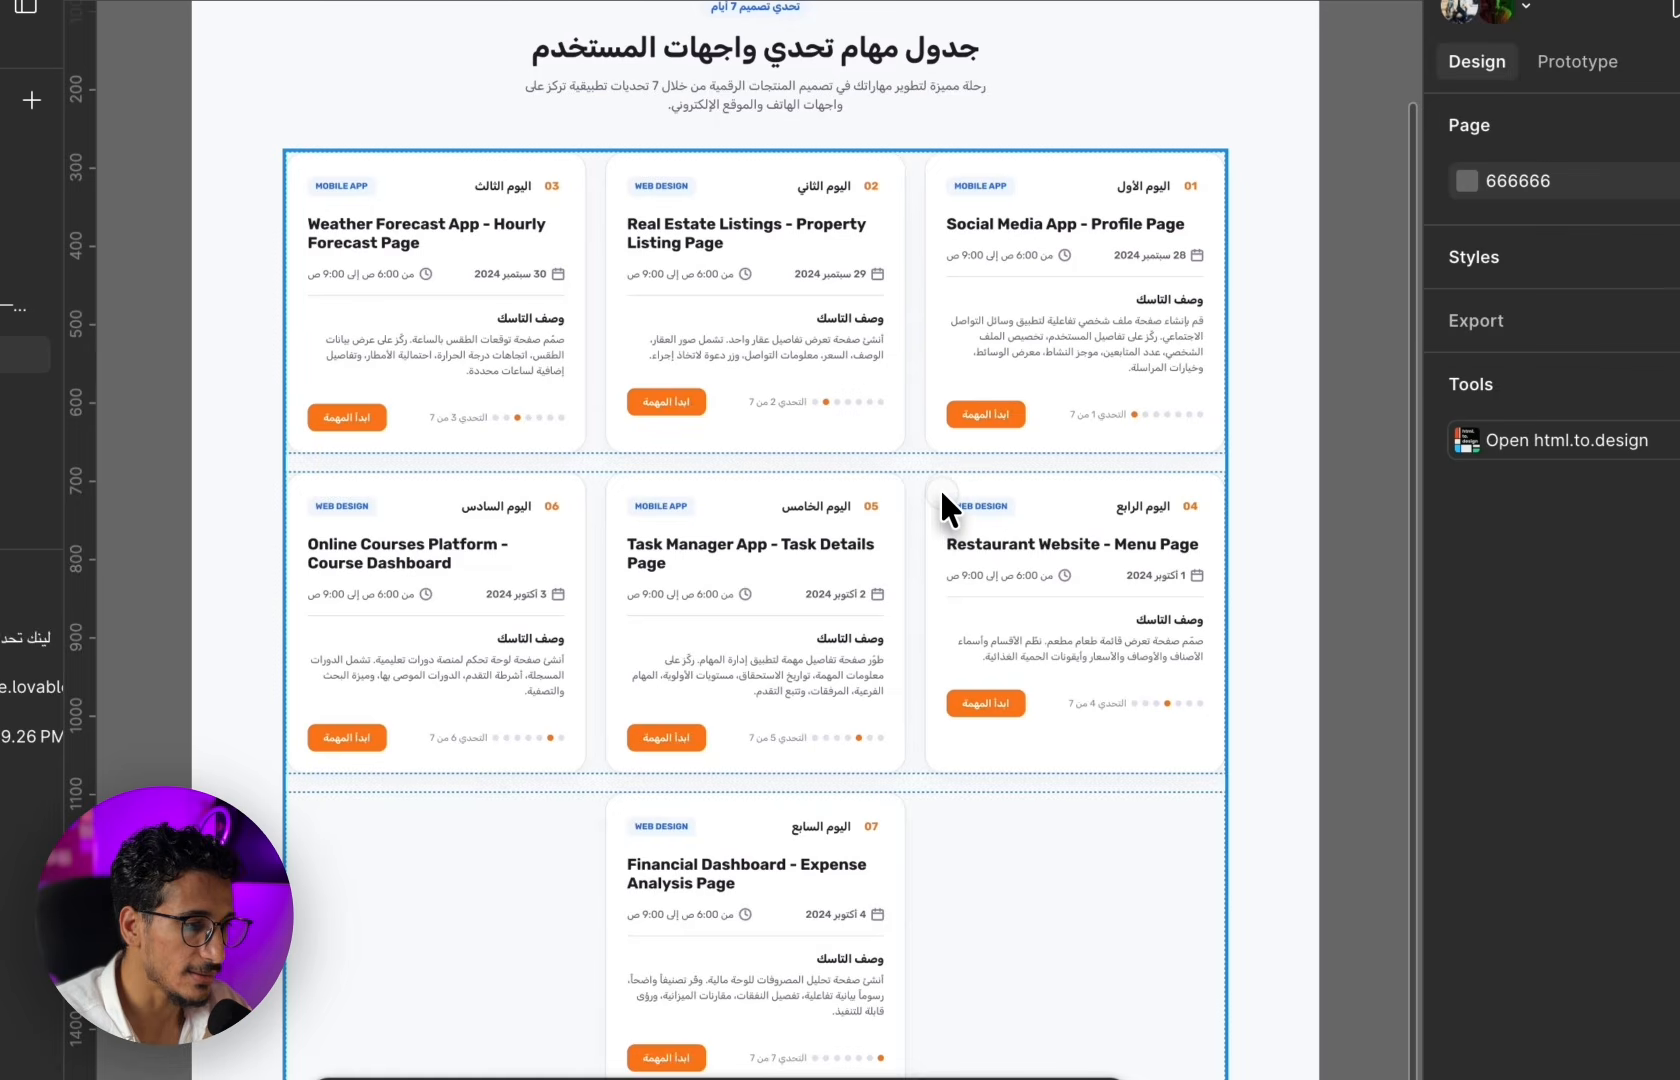
# - Find the 20-day challenge website preview on the Tasks & Exercises page and select the khattwa20daychallenge.lovable.app link text above it
pyautogui.scroll(-5, 940, 488)
pyautogui.hscroll(2, 700, 560)
pyautogui.scroll(5, 770, 566)
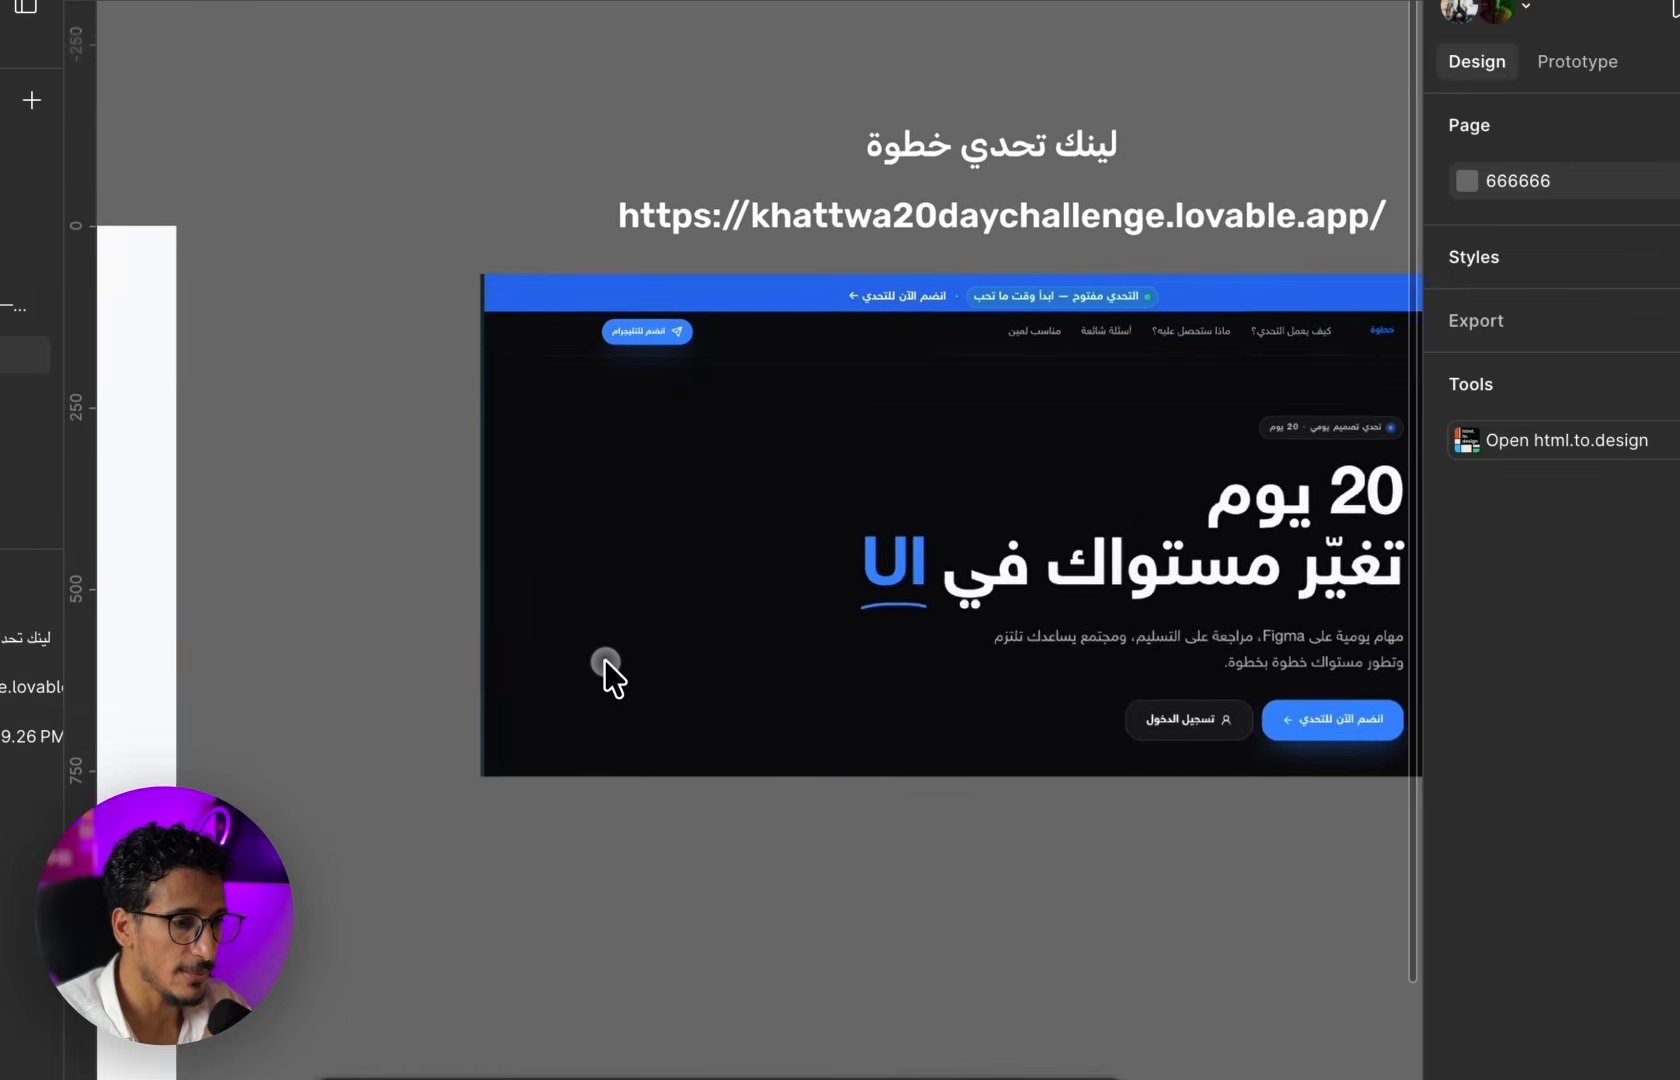
pyautogui.scroll(1, 604, 659)
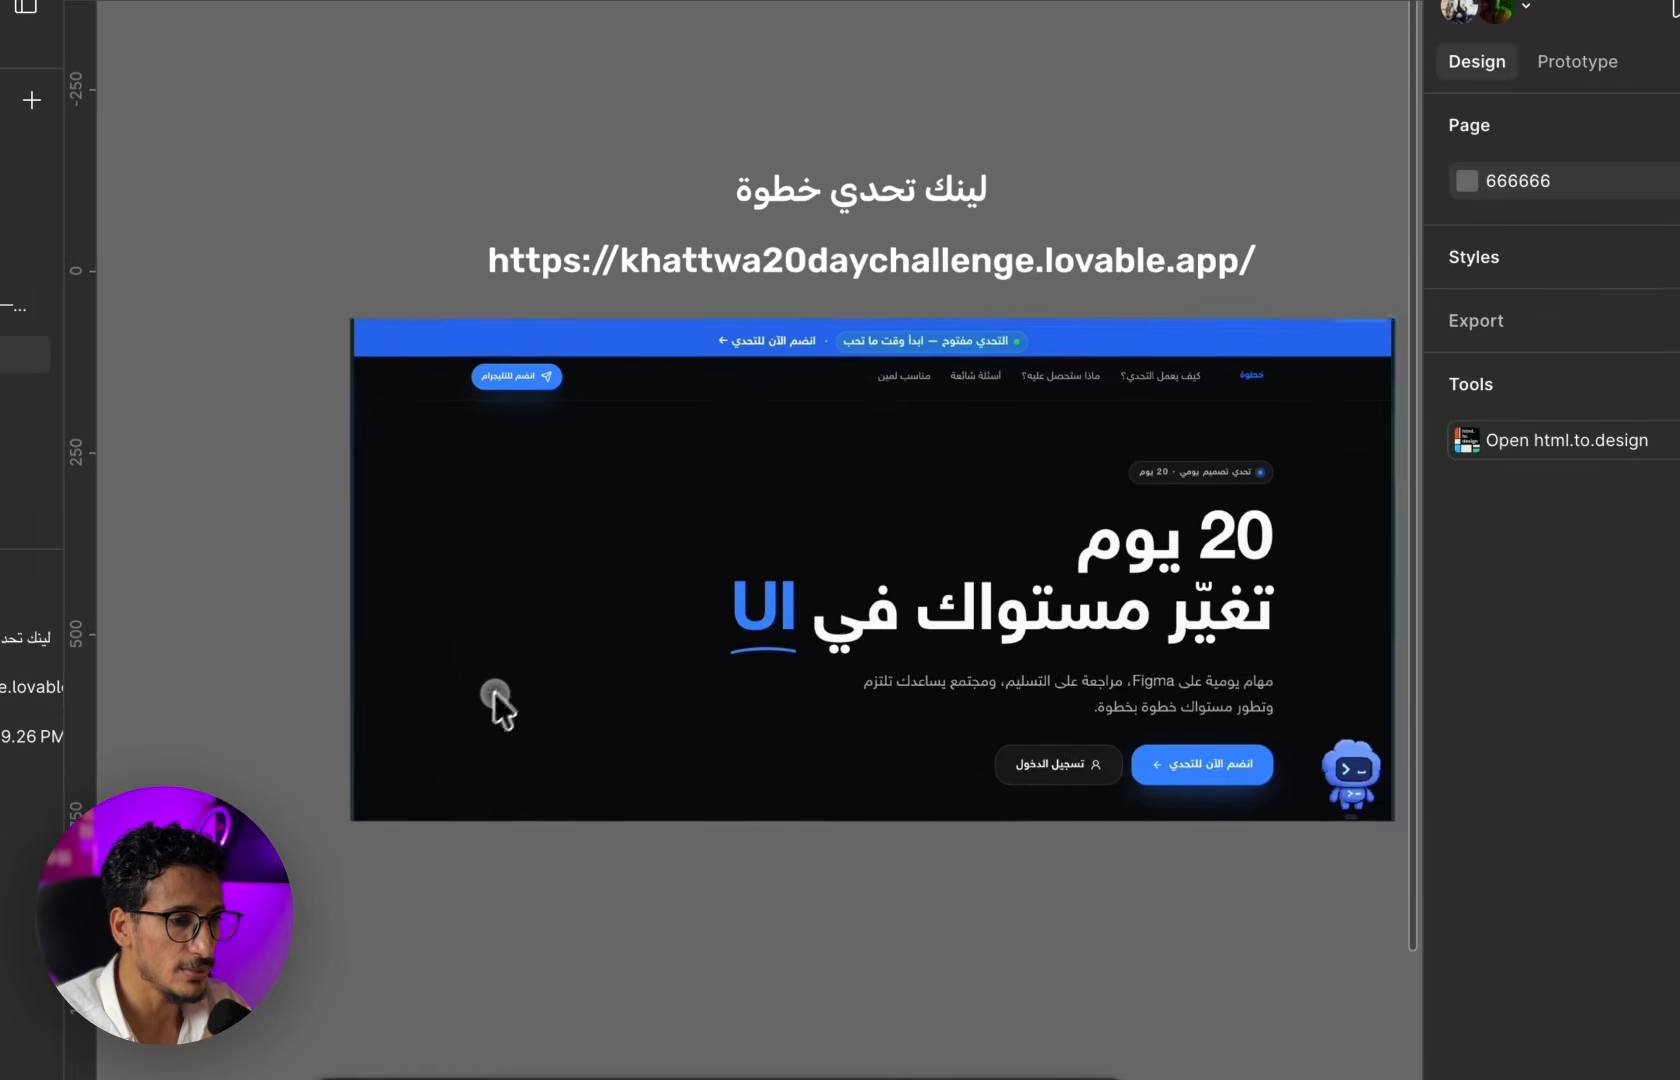
pyautogui.click(910, 258)
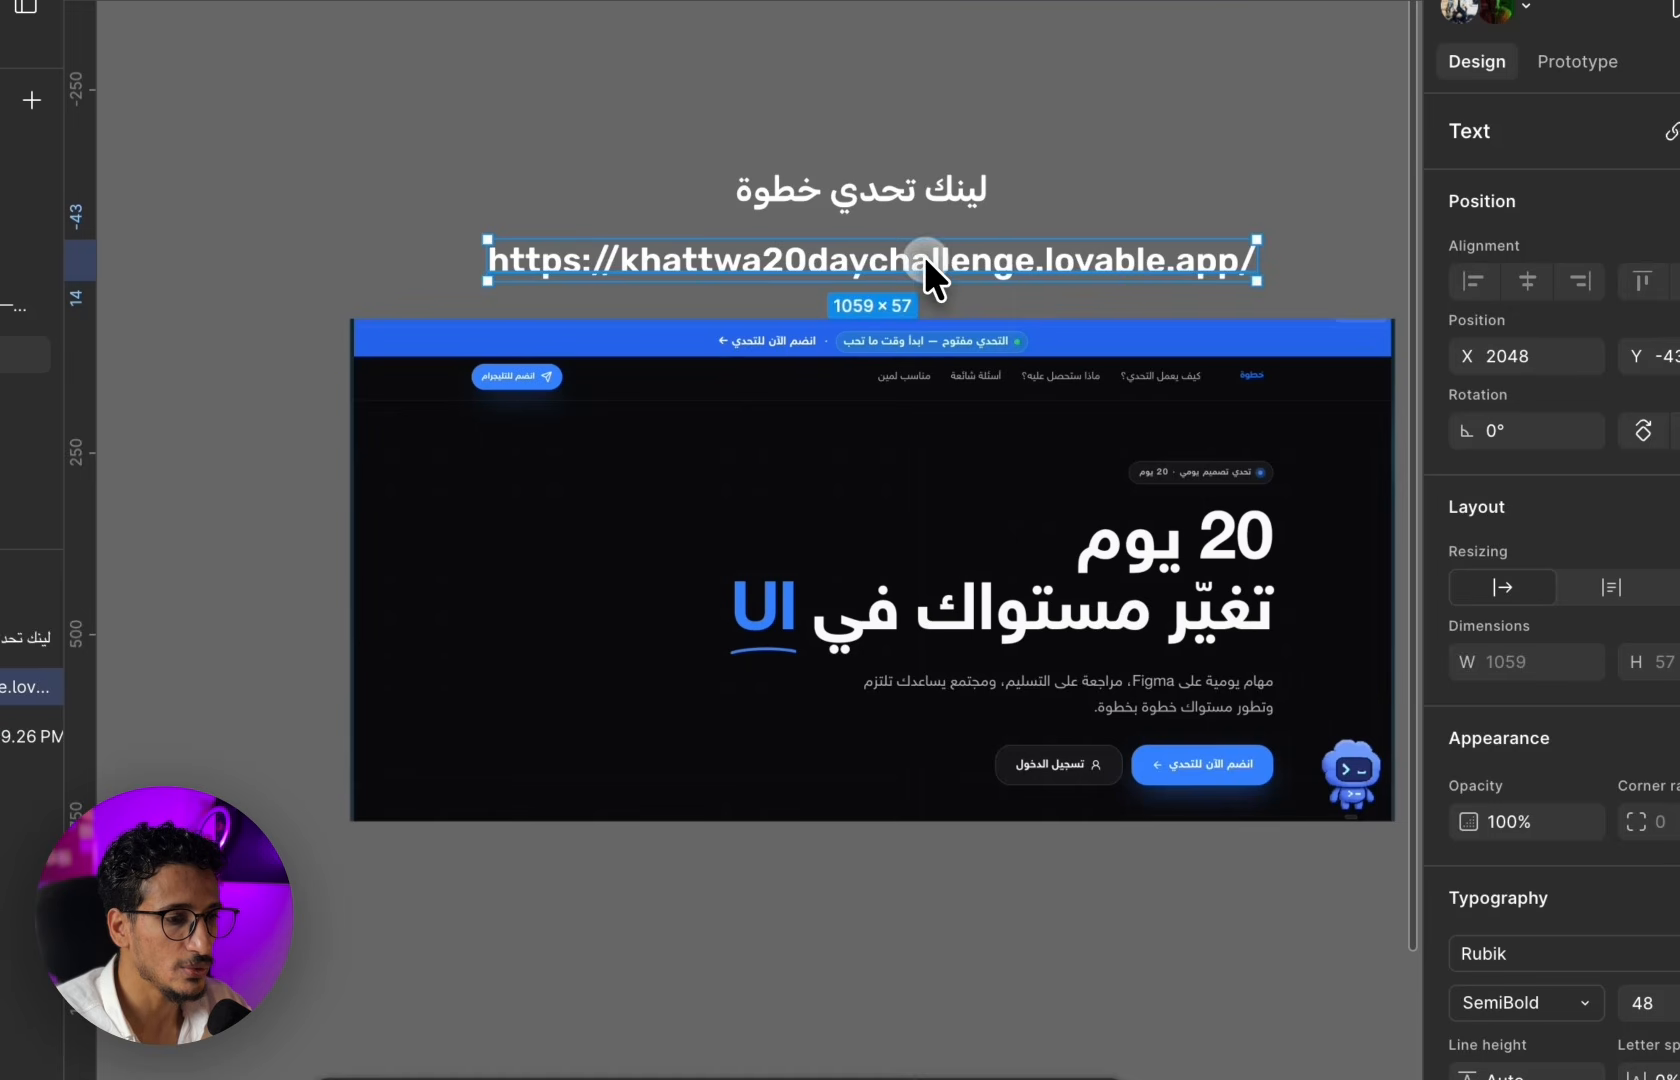
# - Deselect the challenge link text and view the seven-day challenge task board beside the 20-day challenge website preview
pyautogui.doubleClick(930, 265)
pyautogui.doubleClick(975, 245)
pyautogui.click(1036, 223)
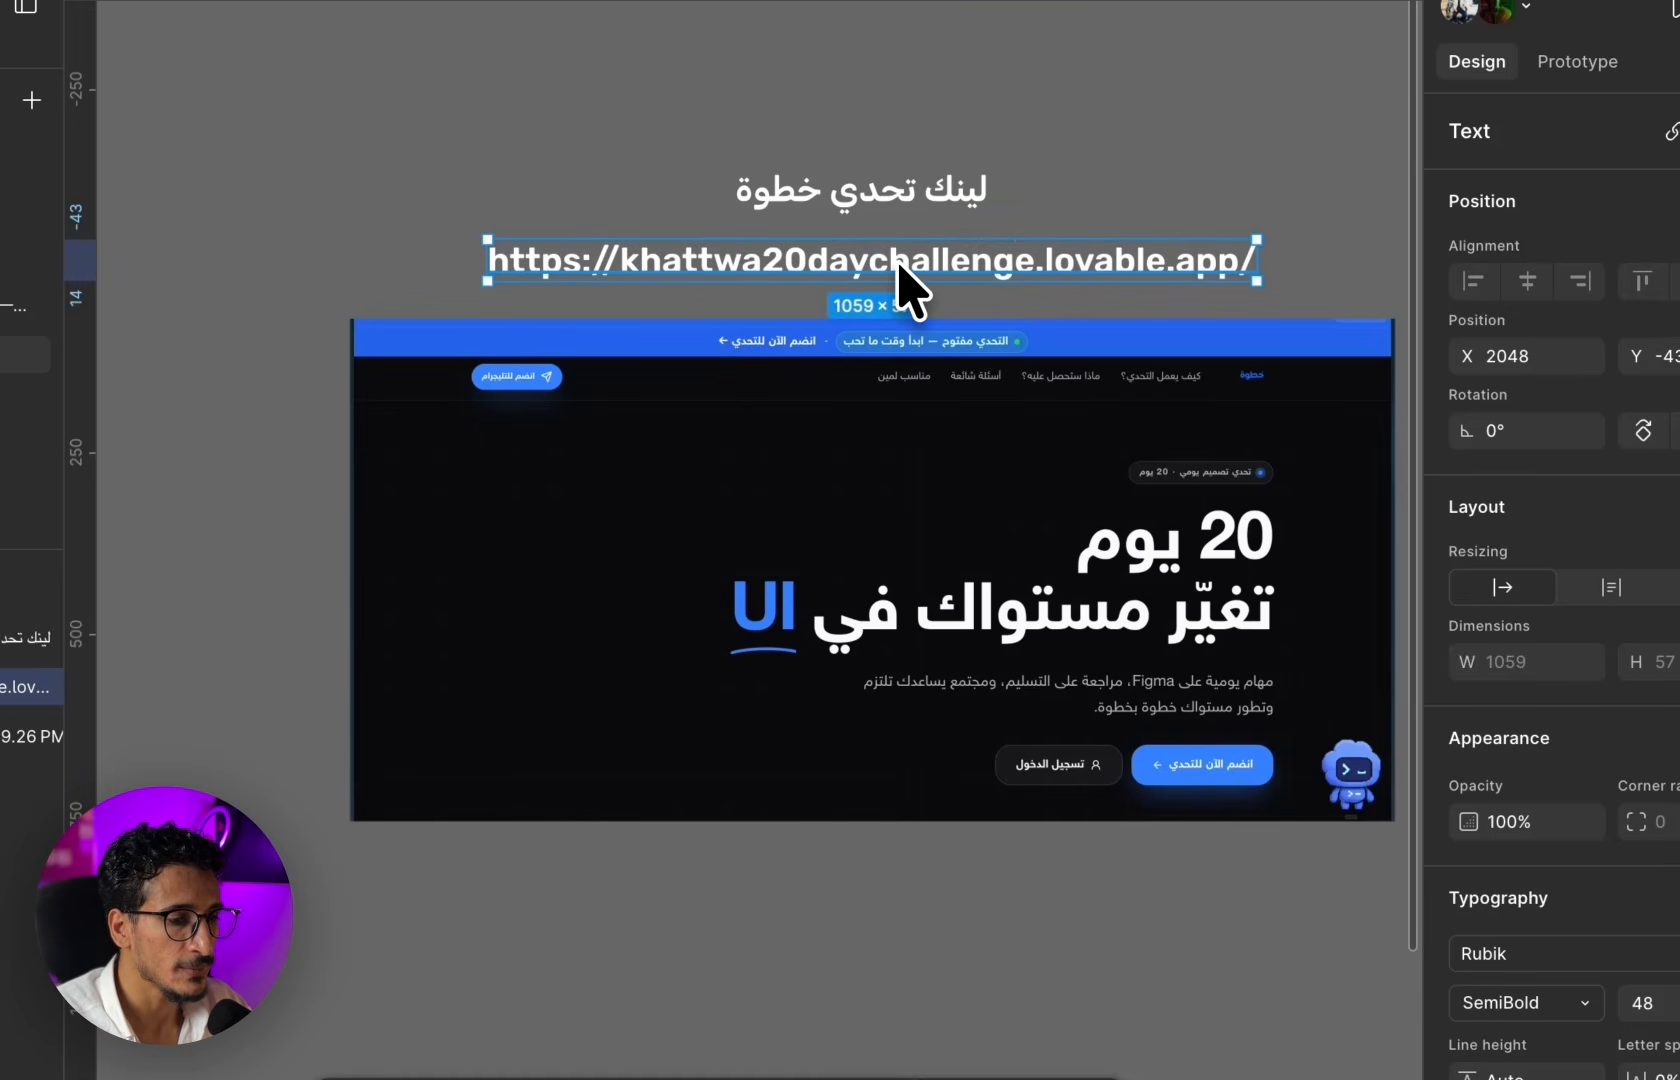
pyautogui.scroll(-3, 820, 380)
pyautogui.click(679, 290)
pyautogui.scroll(-2, 690, 288)
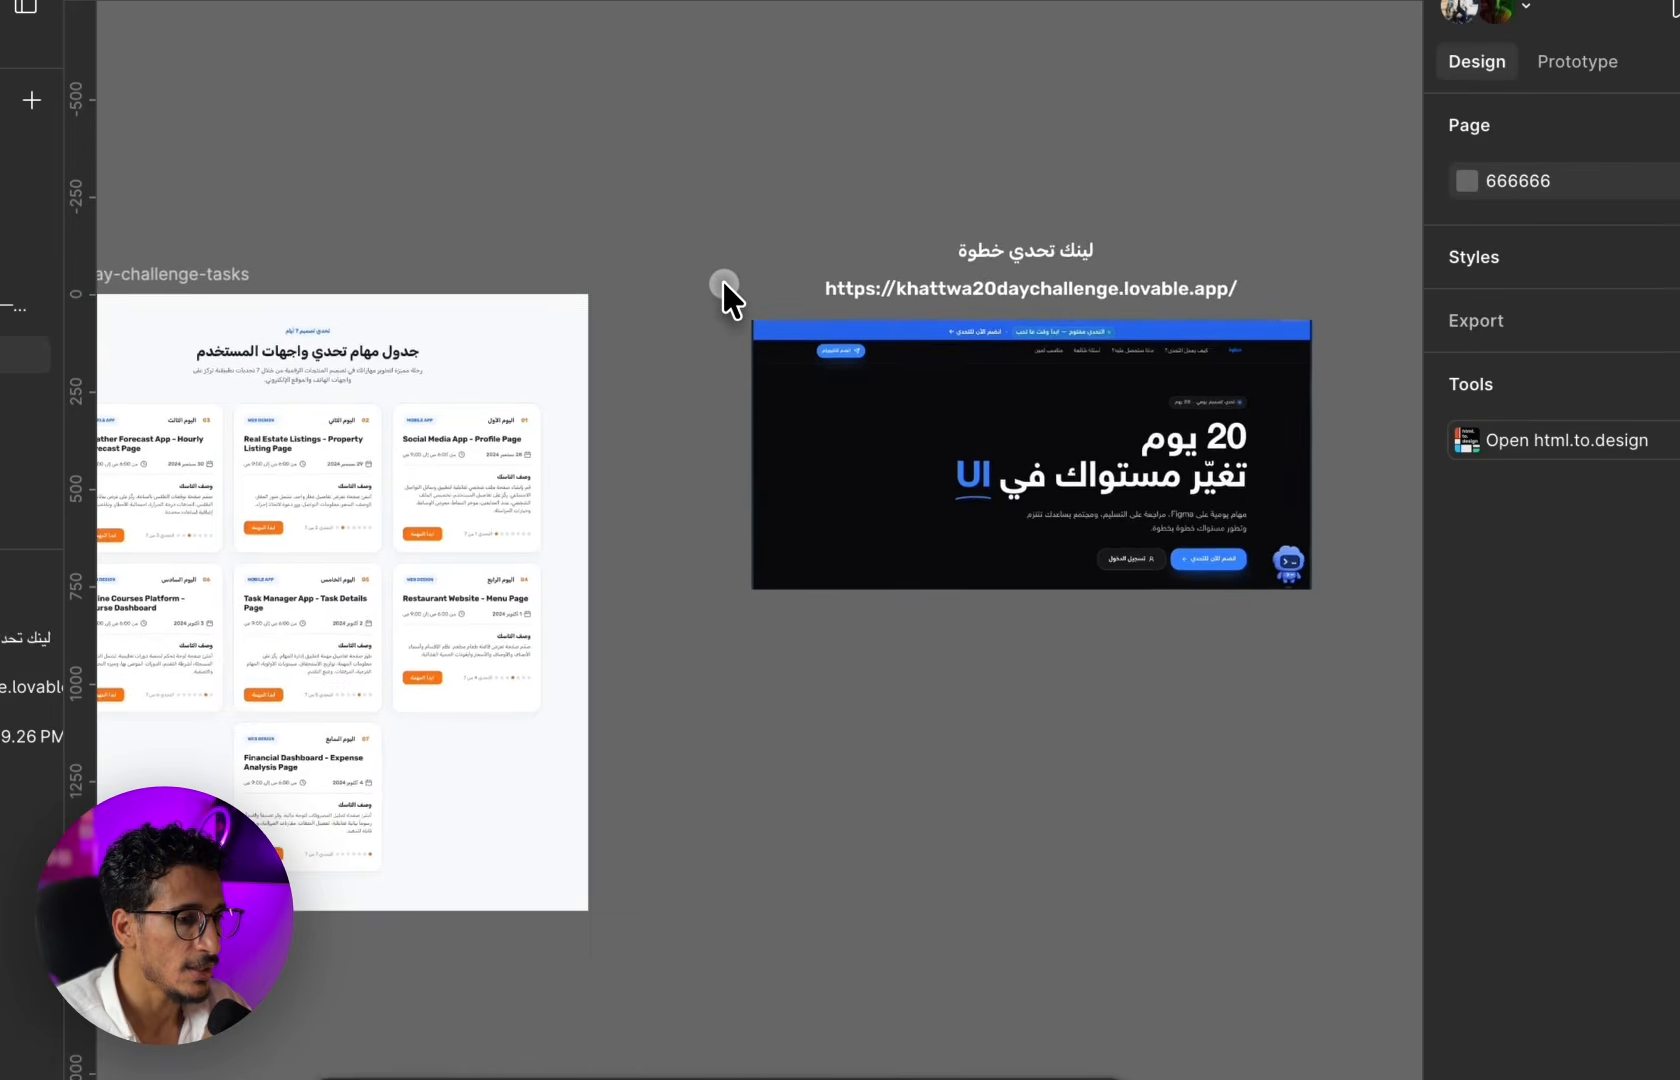
pyautogui.hscroll(-3, 920, 335)
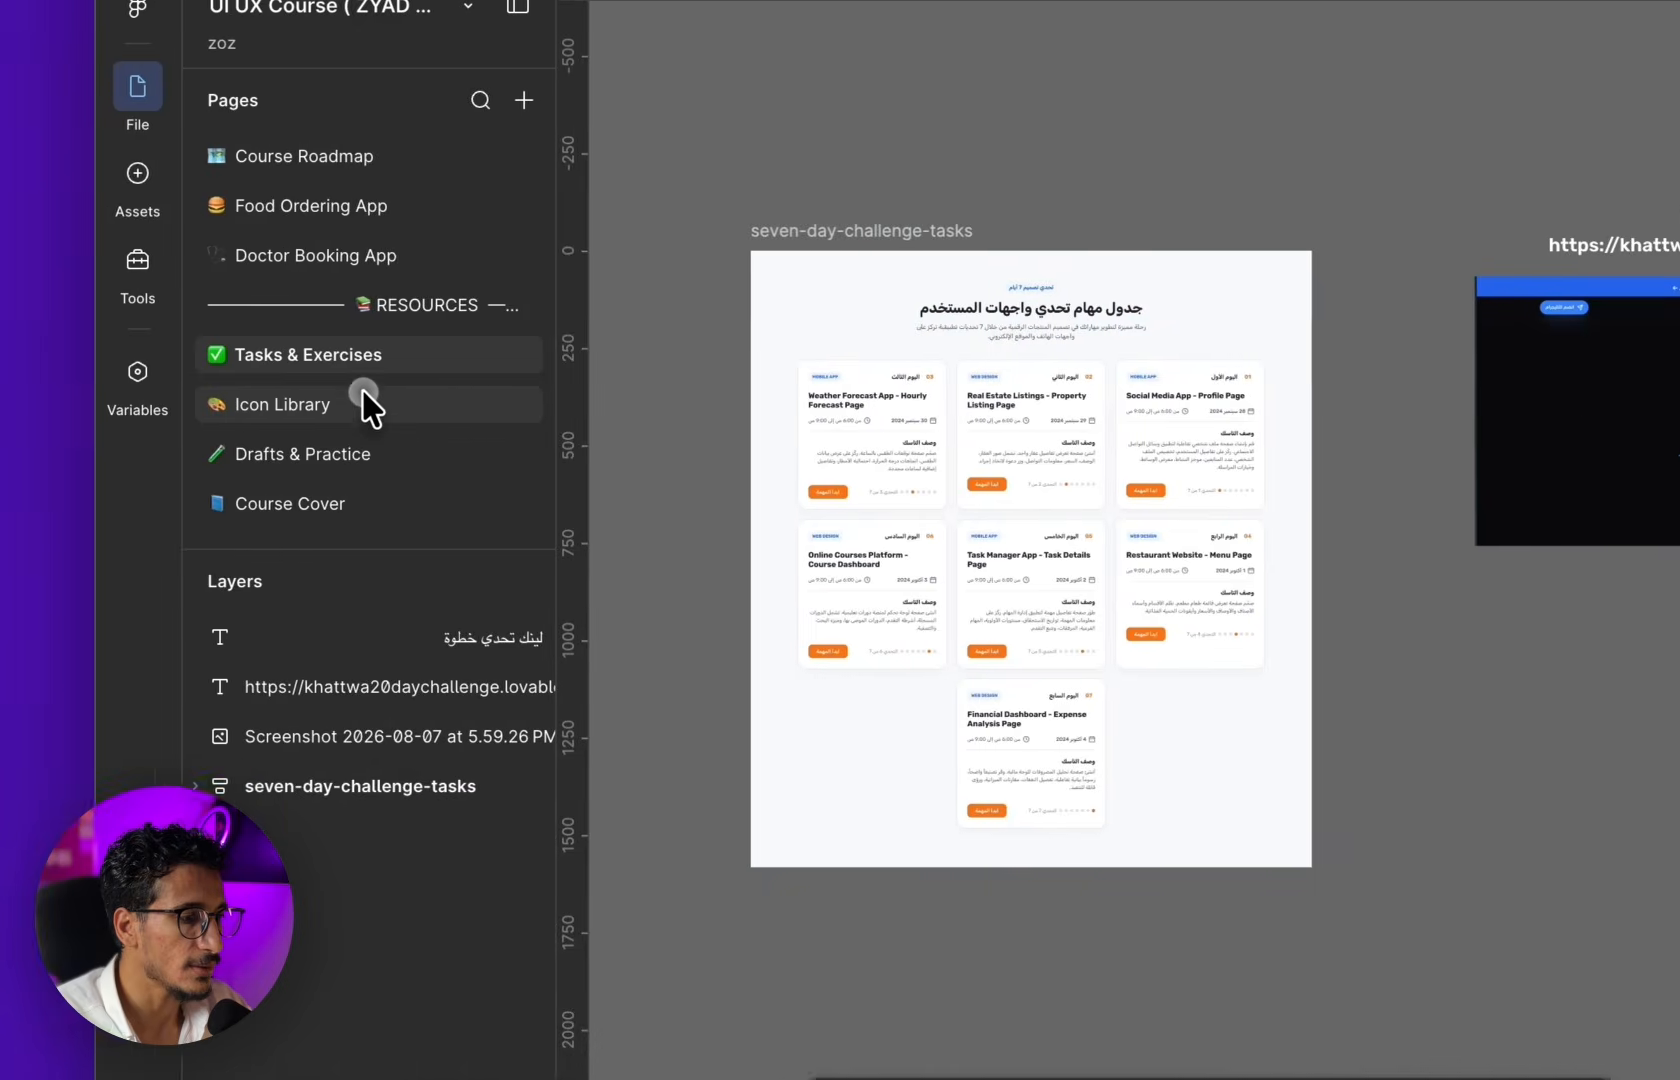
# - Open the Icon Library page and view the whole Icons frame
pyautogui.click(385, 405)
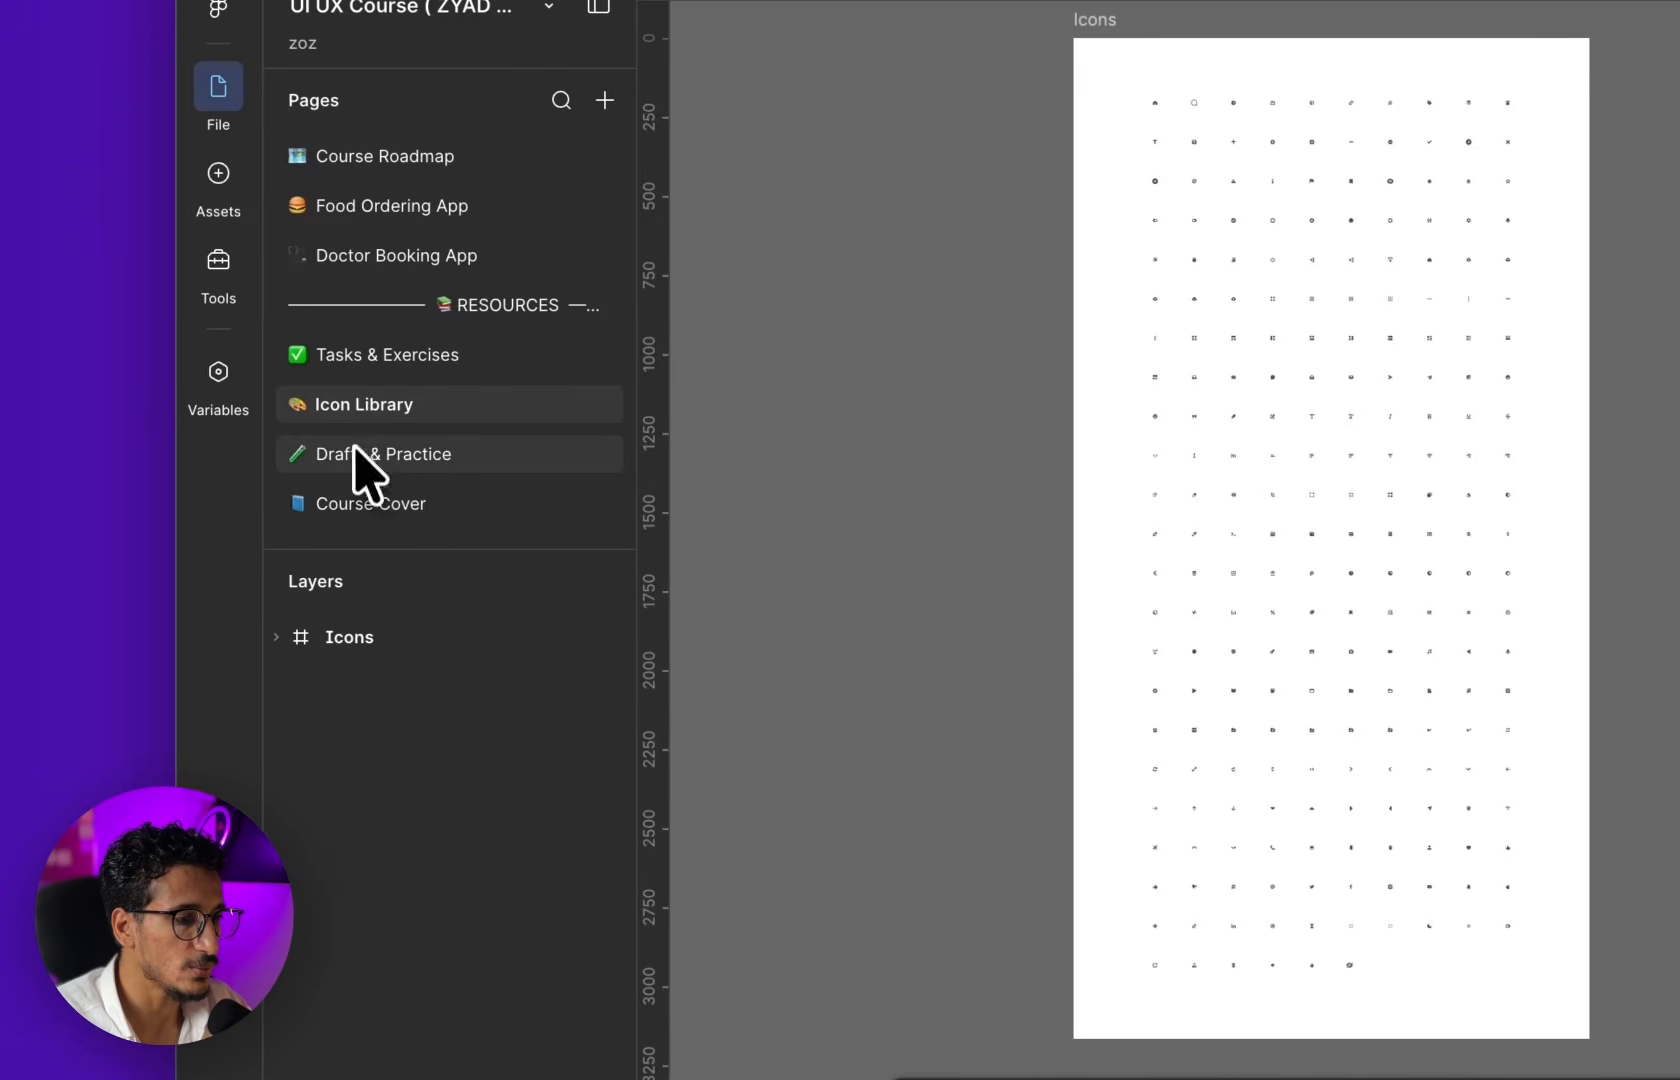
pyautogui.scroll(-2, 1192, 499)
pyautogui.scroll(-3, 1160, 300)
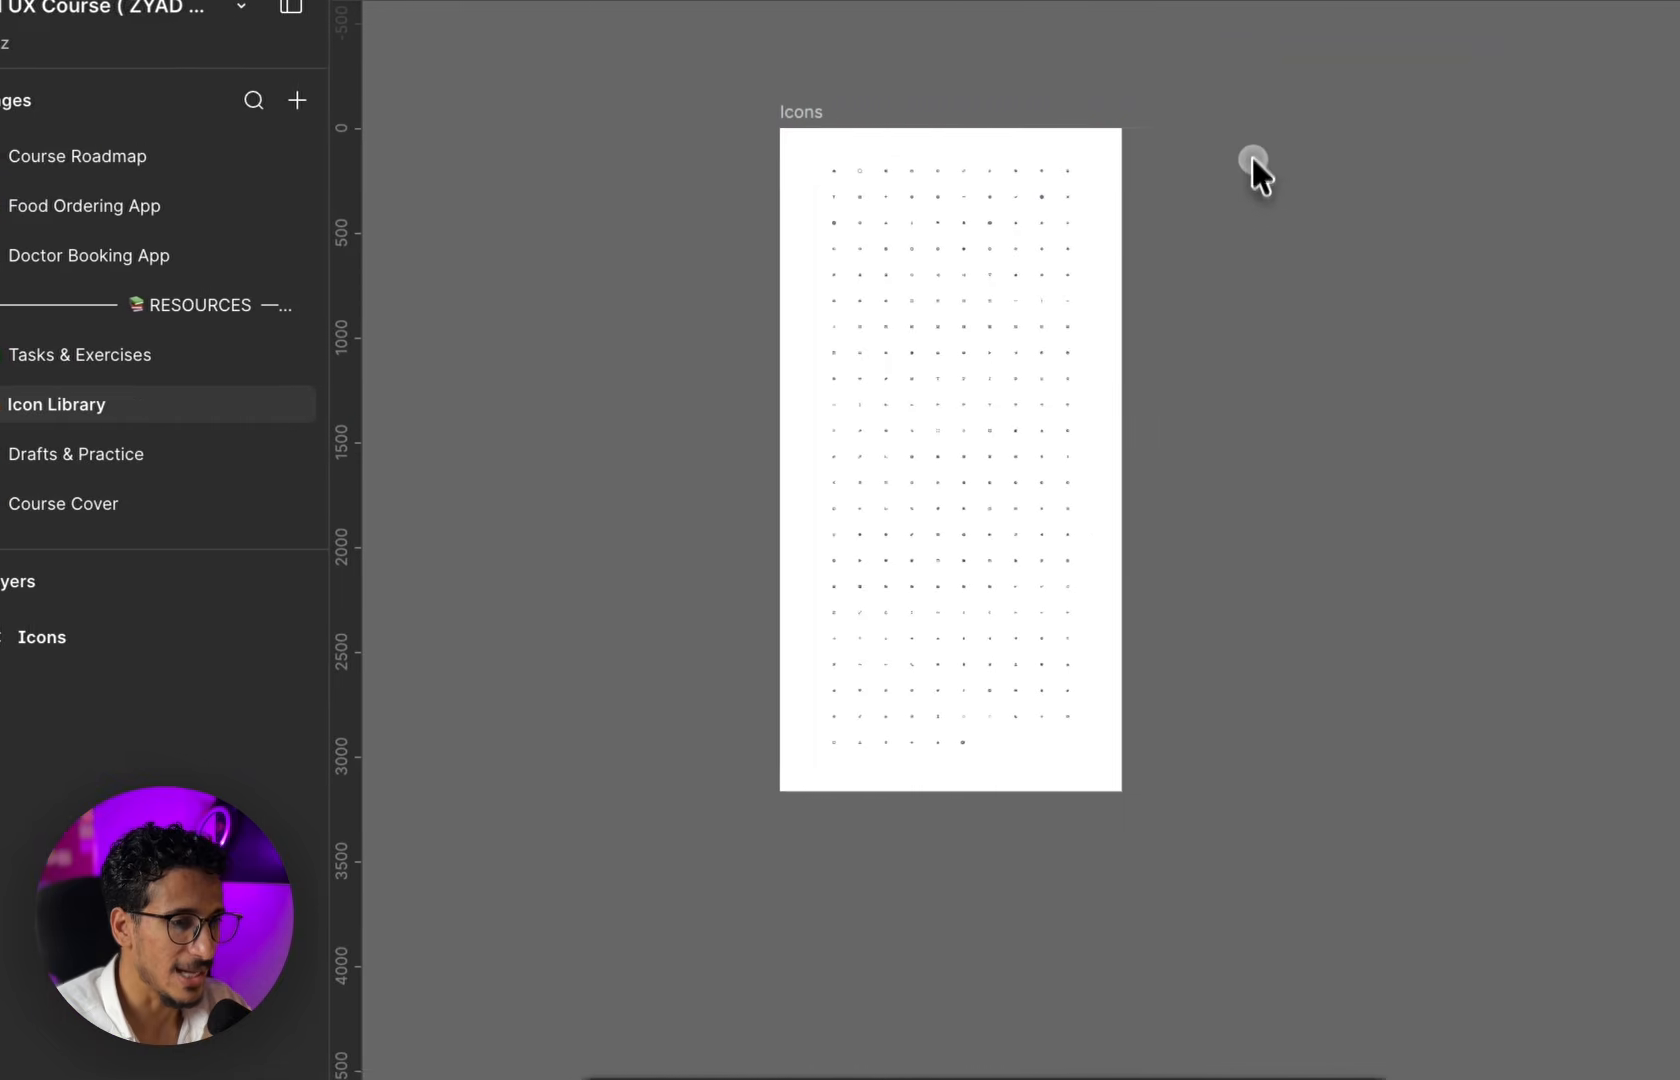
pyautogui.scroll(2, 1510, 240)
# - Open the Food Ordering App page and look over the screens in its Design section and Section 1
pyautogui.click(447, 195)
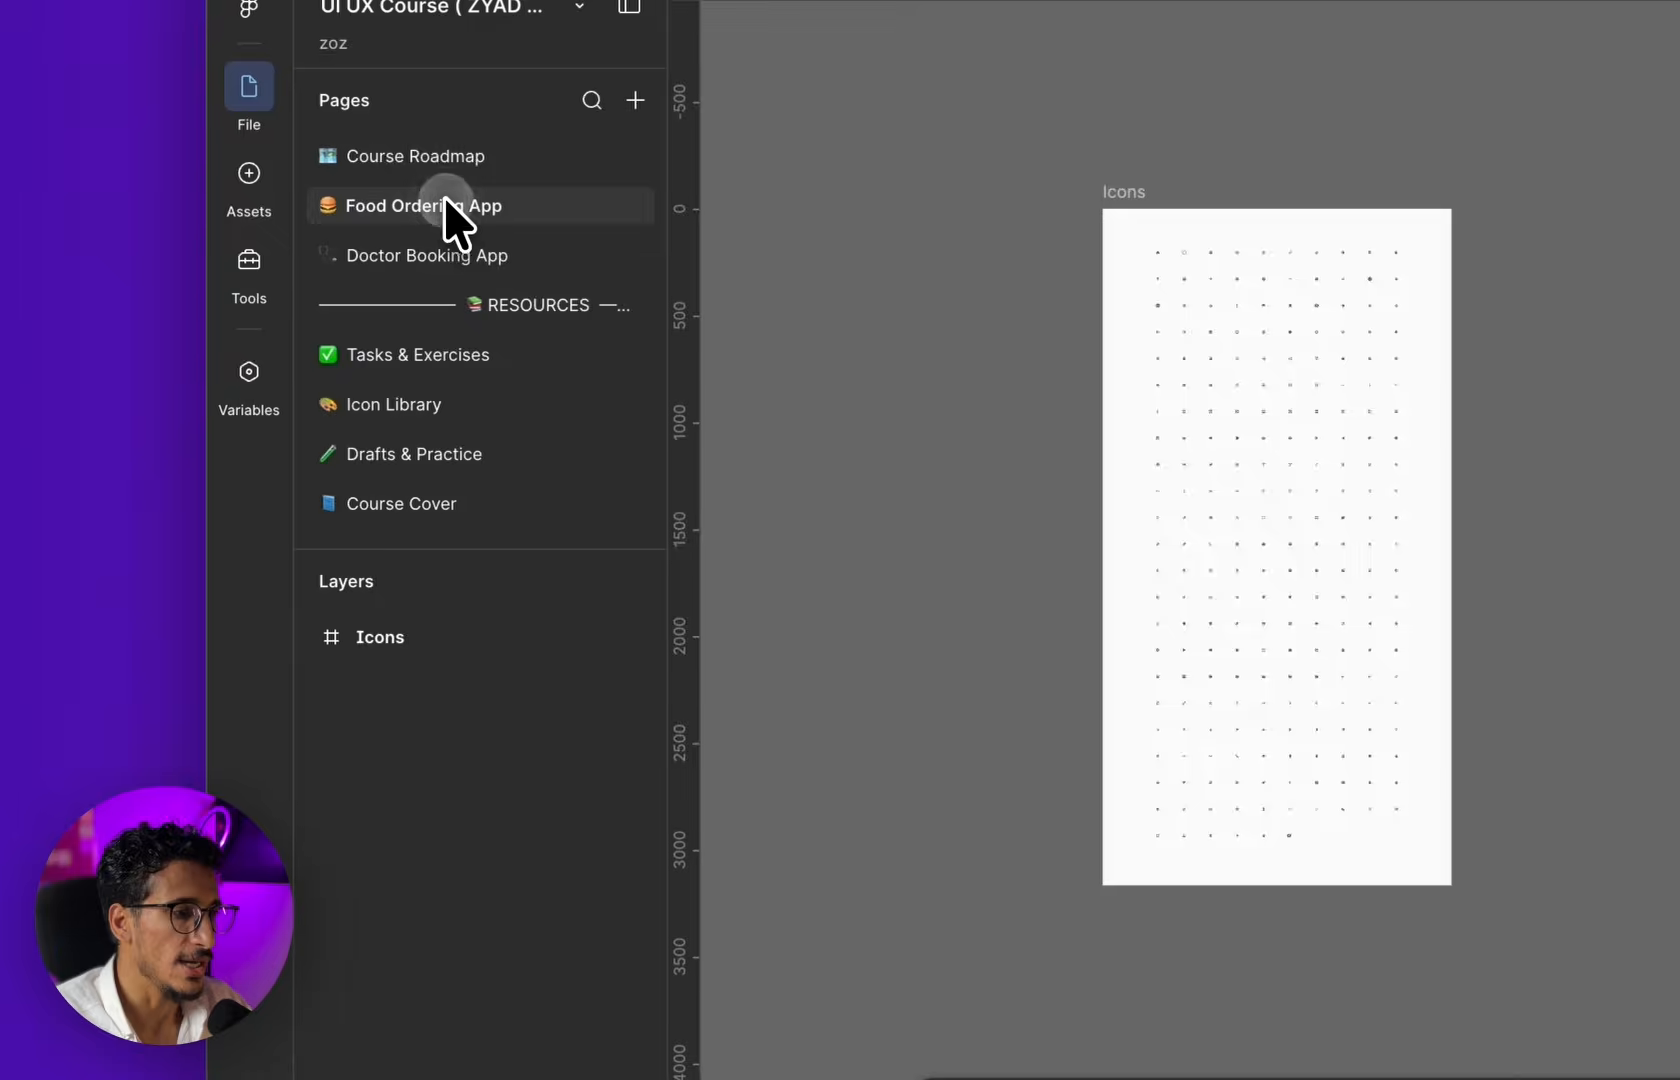
pyautogui.hscroll(3, 1058, 526)
pyautogui.scroll(3, 1305, 417)
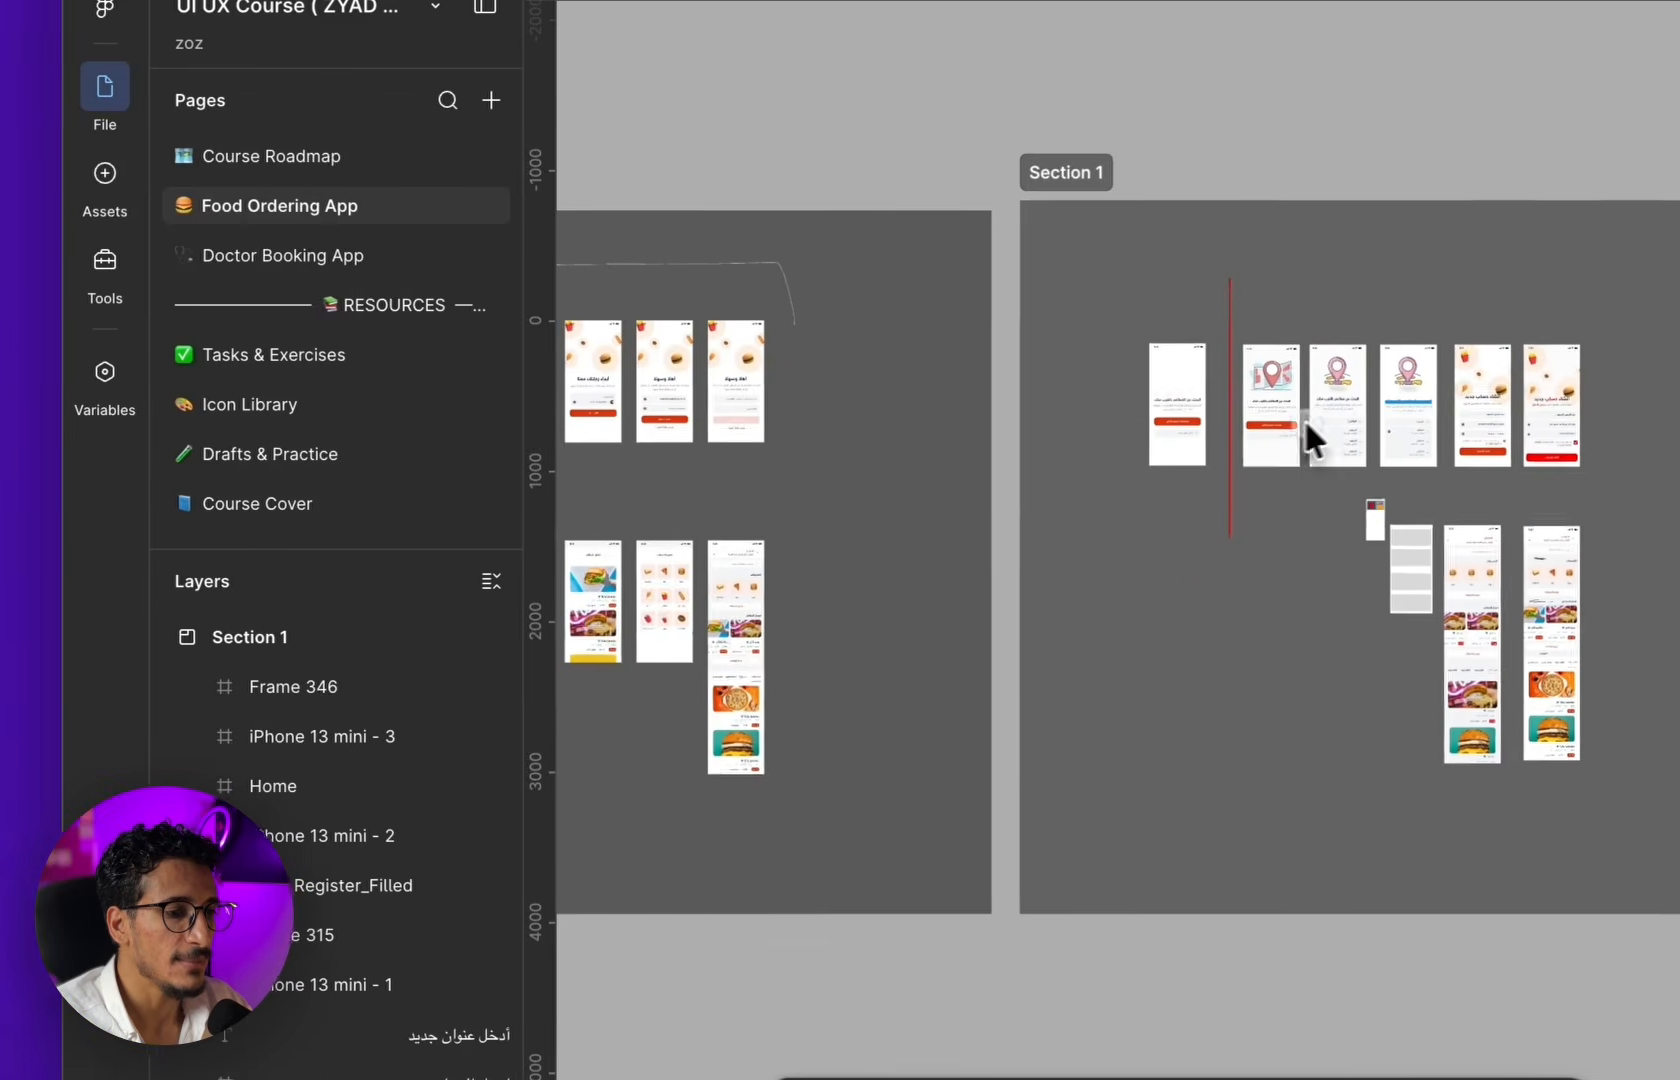
pyautogui.moveTo(1305, 417); pyautogui.dragTo(1138, 440)
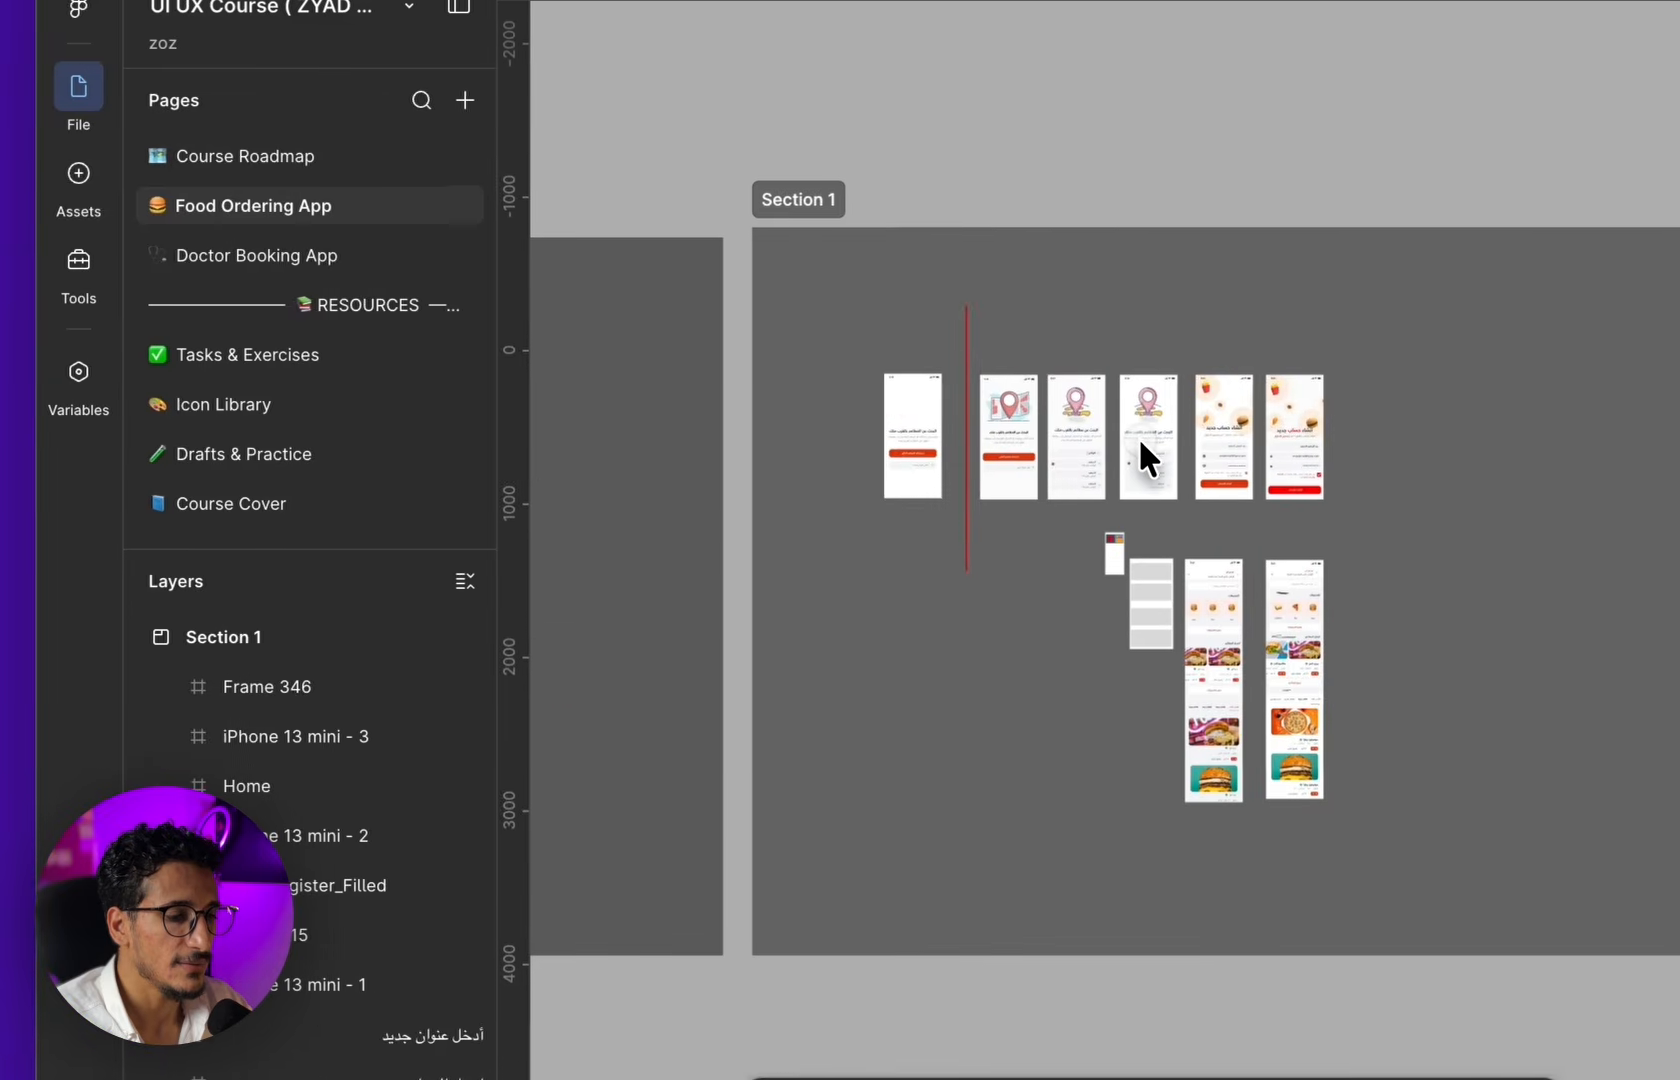
pyautogui.scroll(3, 1100, 462)
pyautogui.moveTo(1040, 475); pyautogui.dragTo(1264, 492)
pyautogui.scroll(-5, 1262, 493)
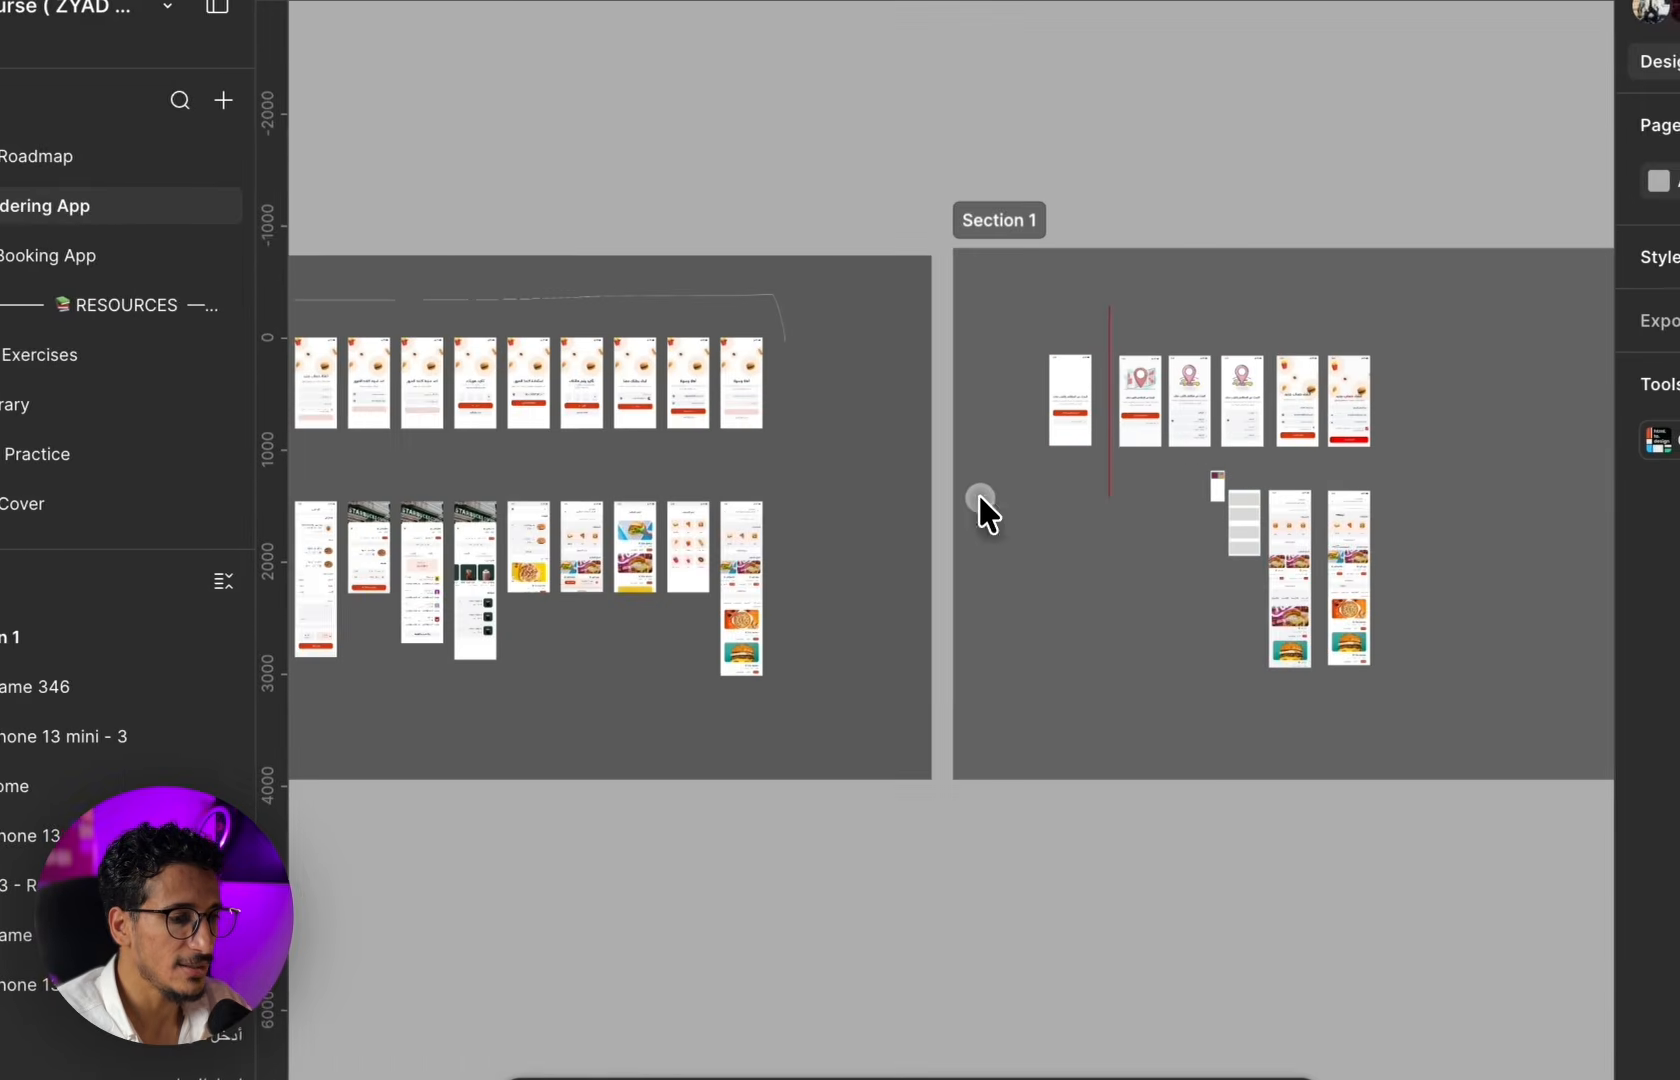
pyautogui.hscroll(-4, 682, 454)
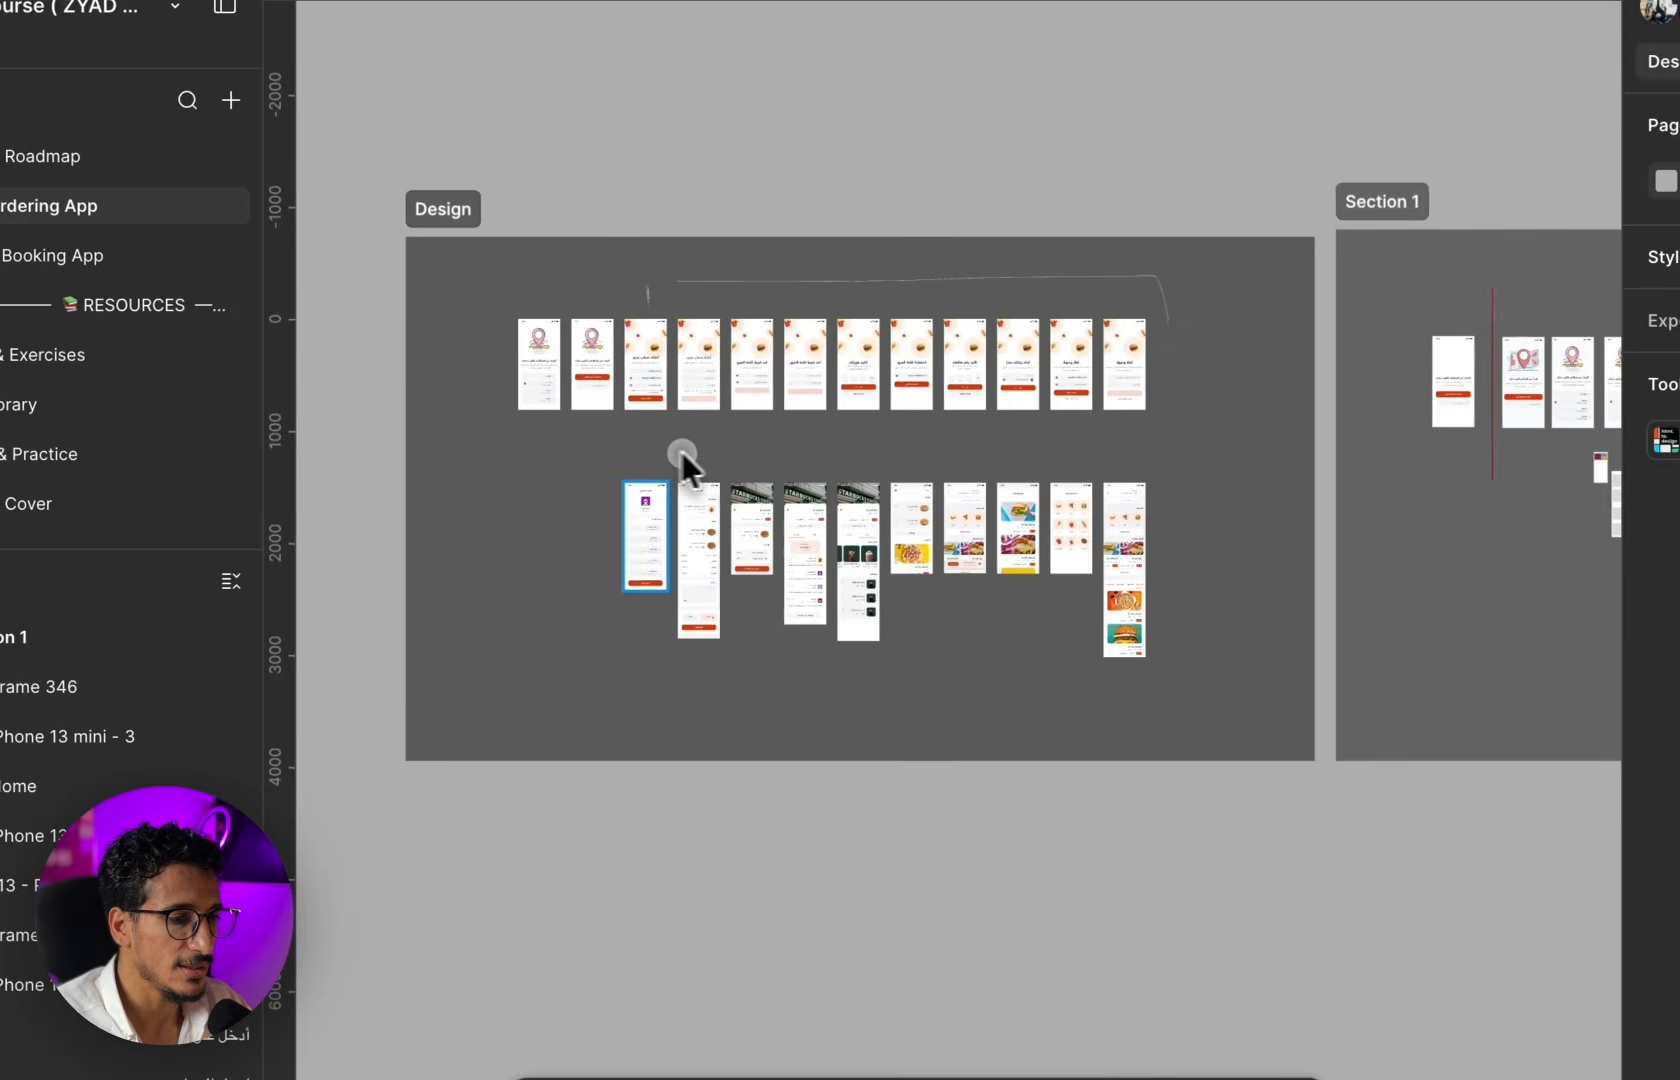
# - Examine the current-location button and the address field on the 114 - Enter Address screen in the Design section
pyautogui.scroll(5, 821, 589)
pyautogui.hscroll(1, 990, 559)
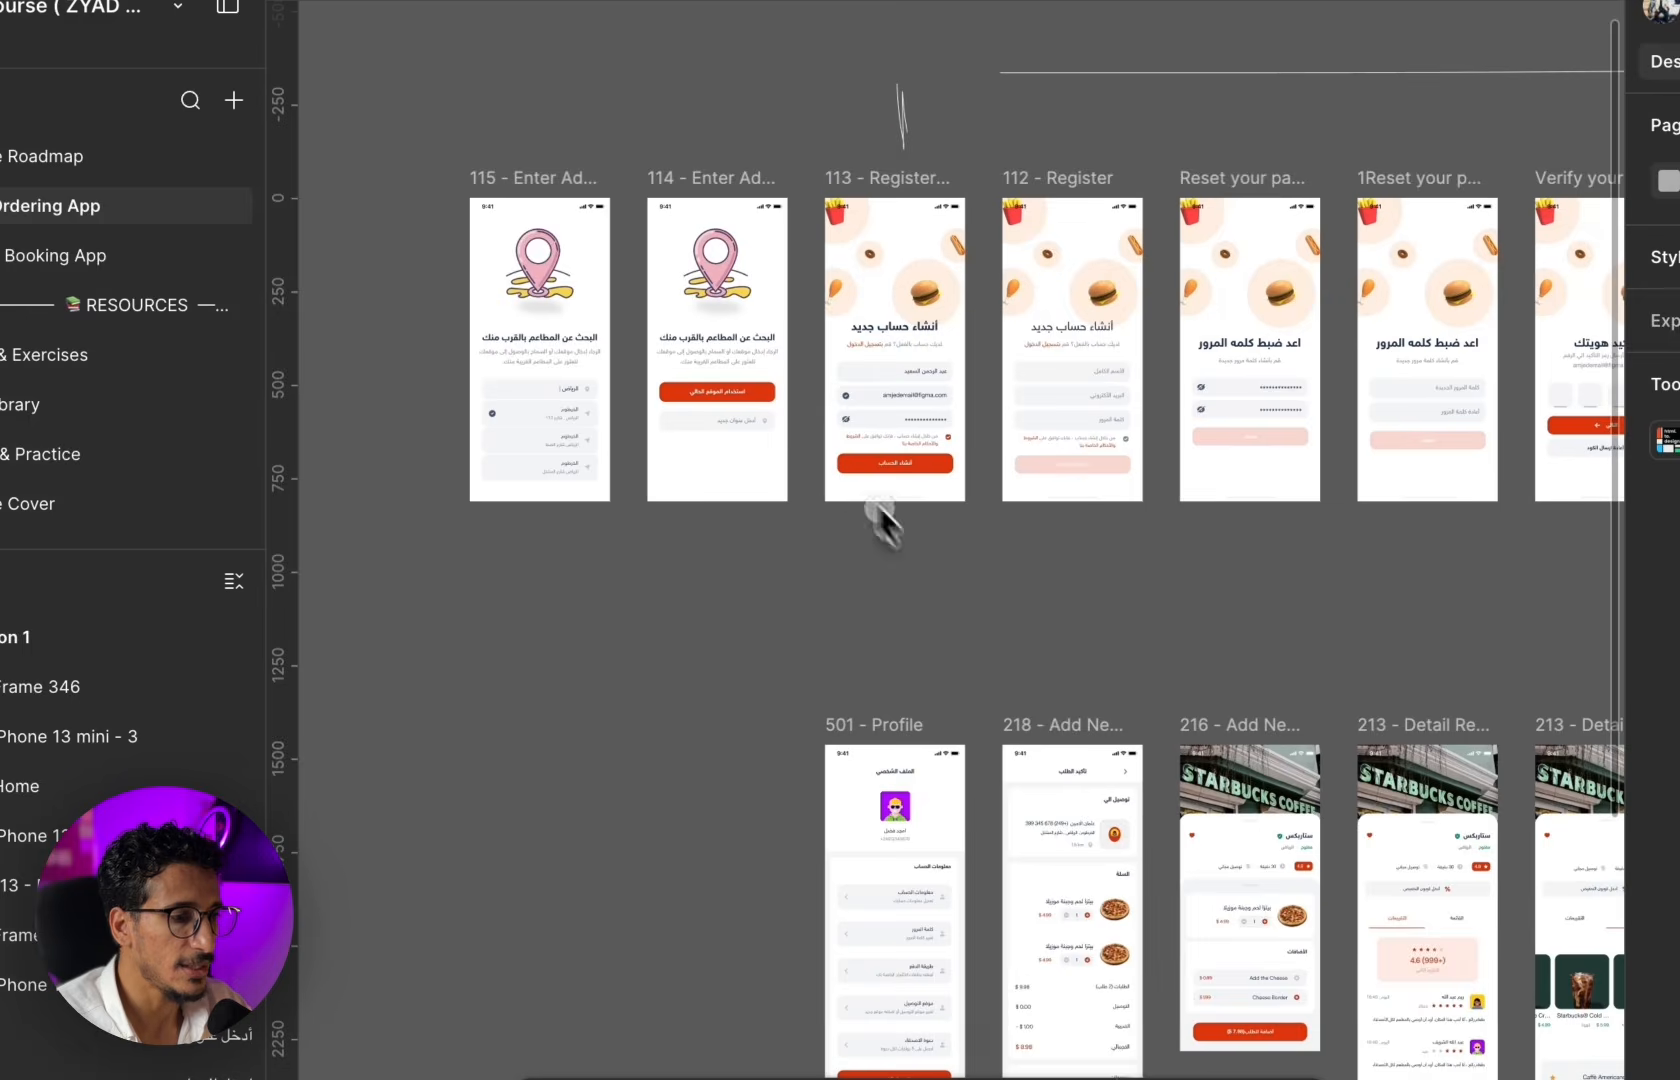
pyautogui.scroll(5, 780, 424)
pyautogui.scroll(-1, 976, 357)
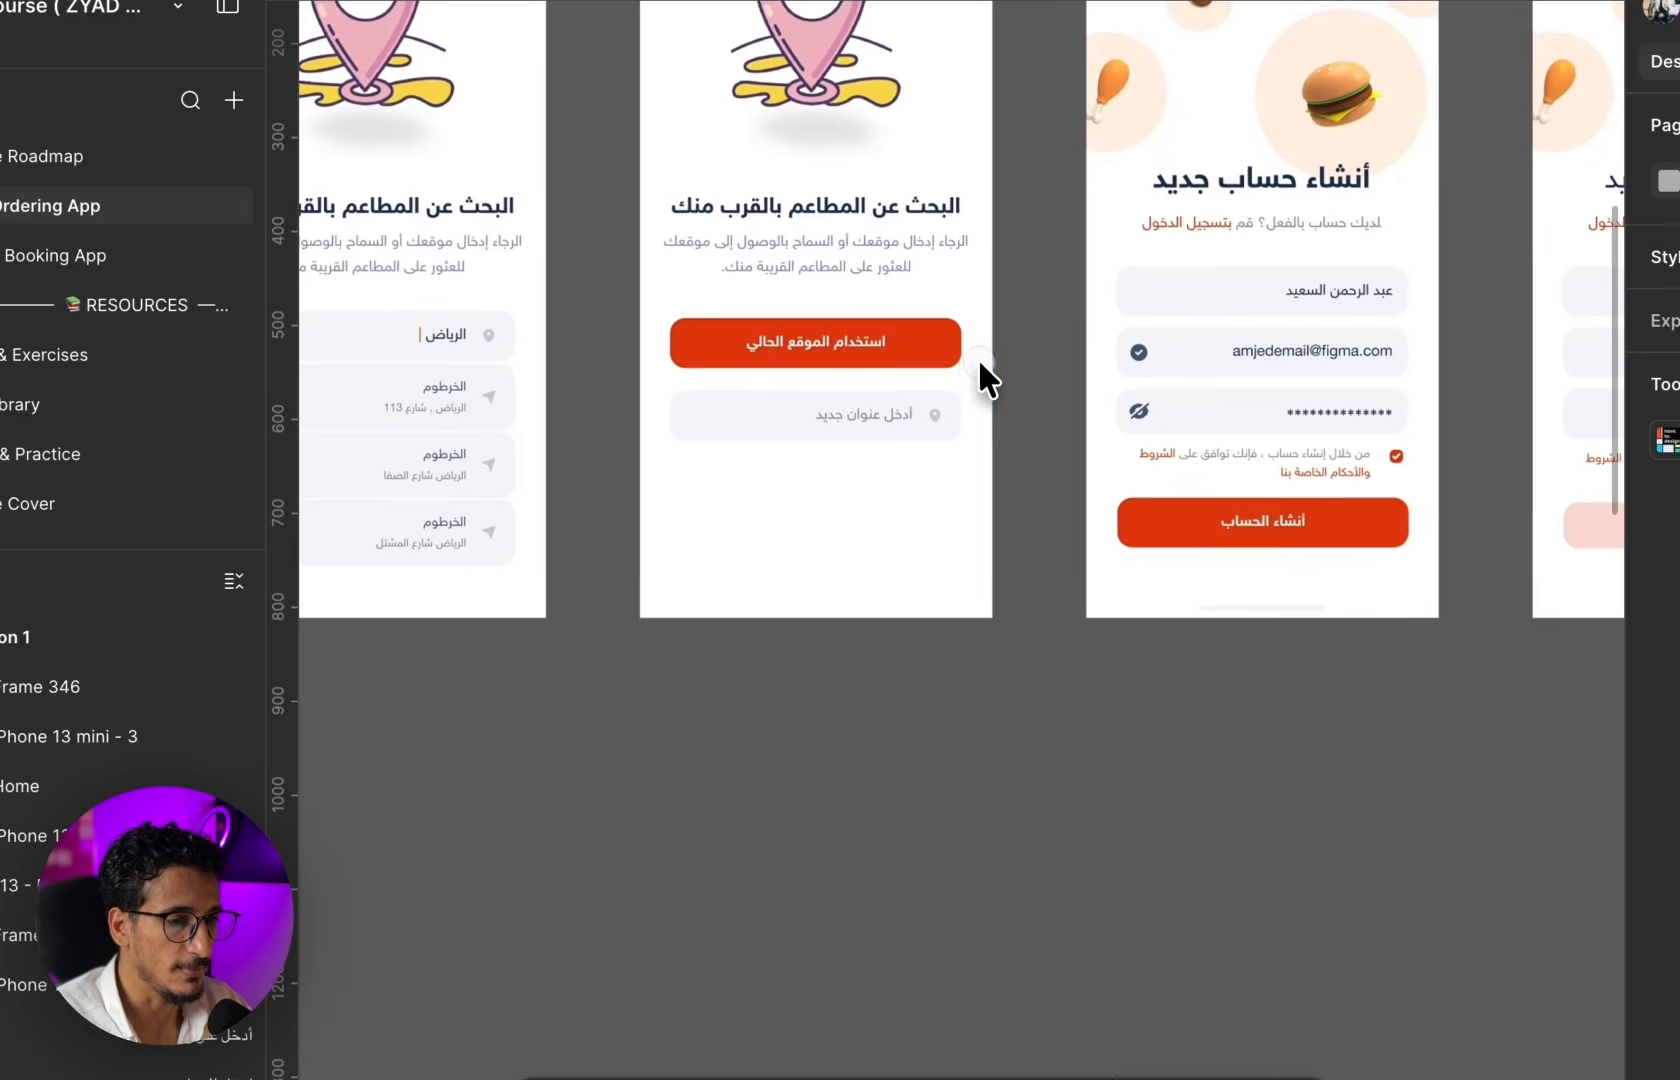
pyautogui.click(940, 352)
pyautogui.scroll(5, 915, 356)
pyautogui.scroll(1, 906, 364)
pyautogui.click(875, 385)
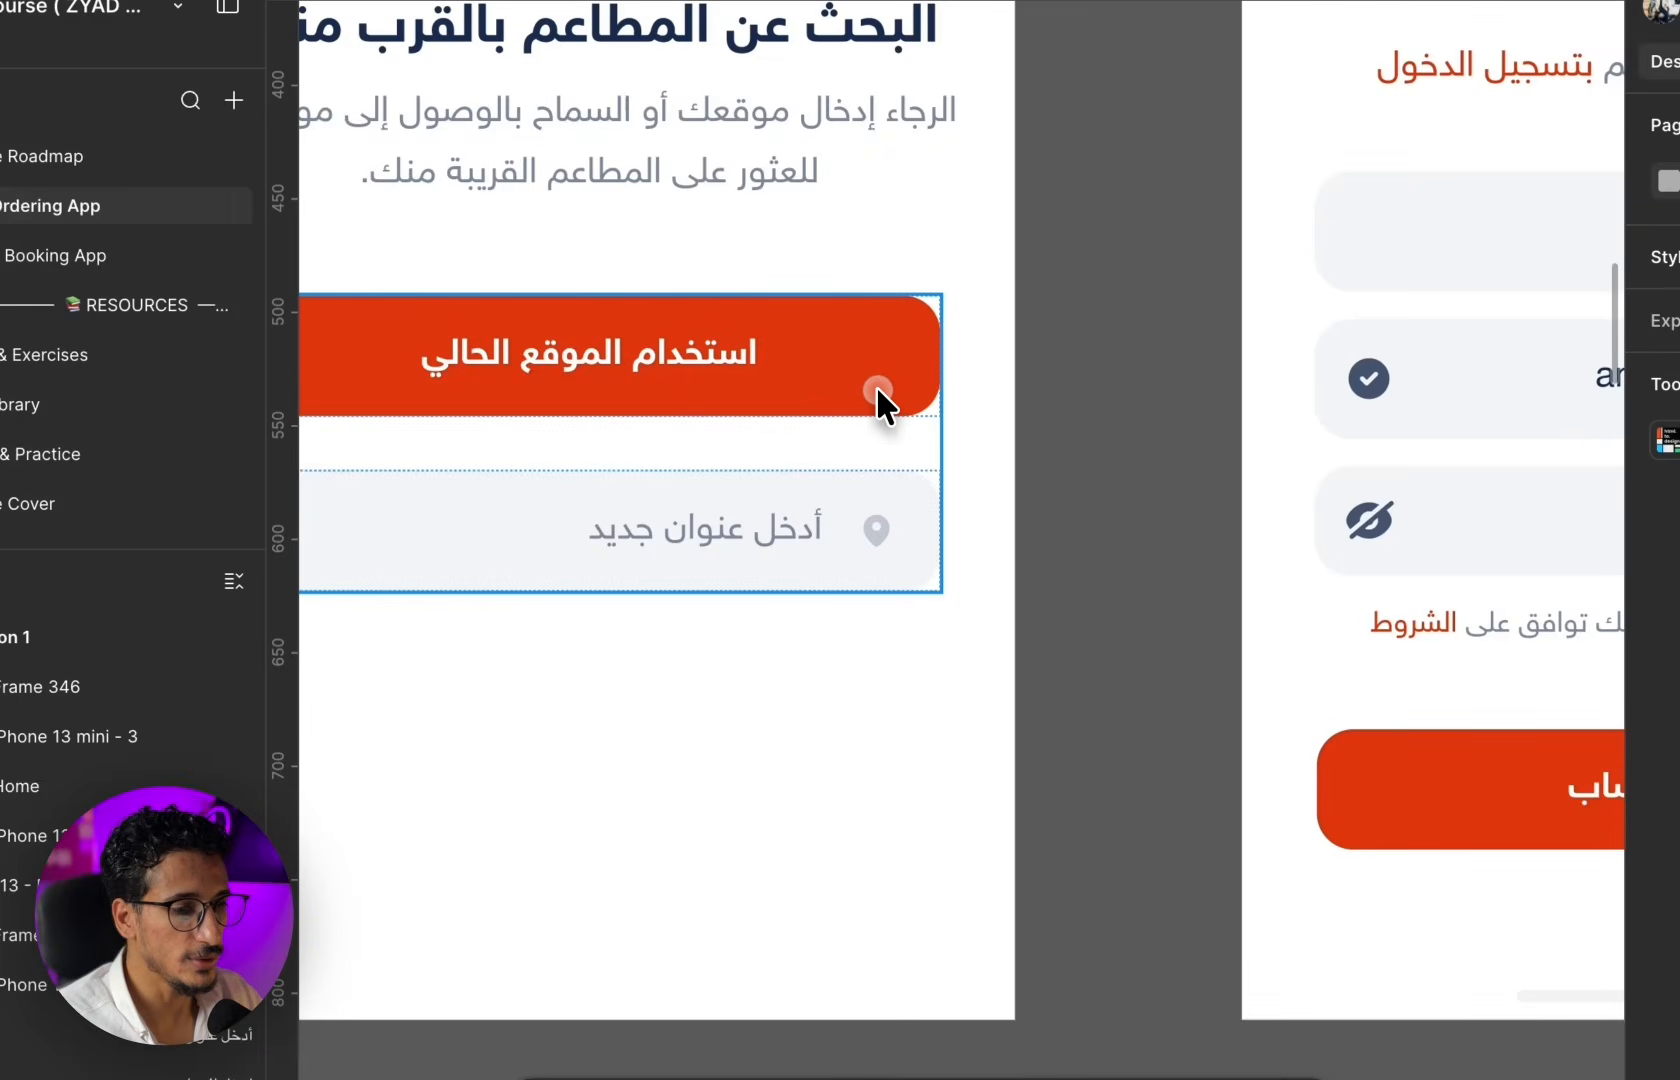
pyautogui.scroll(-10, 889, 395)
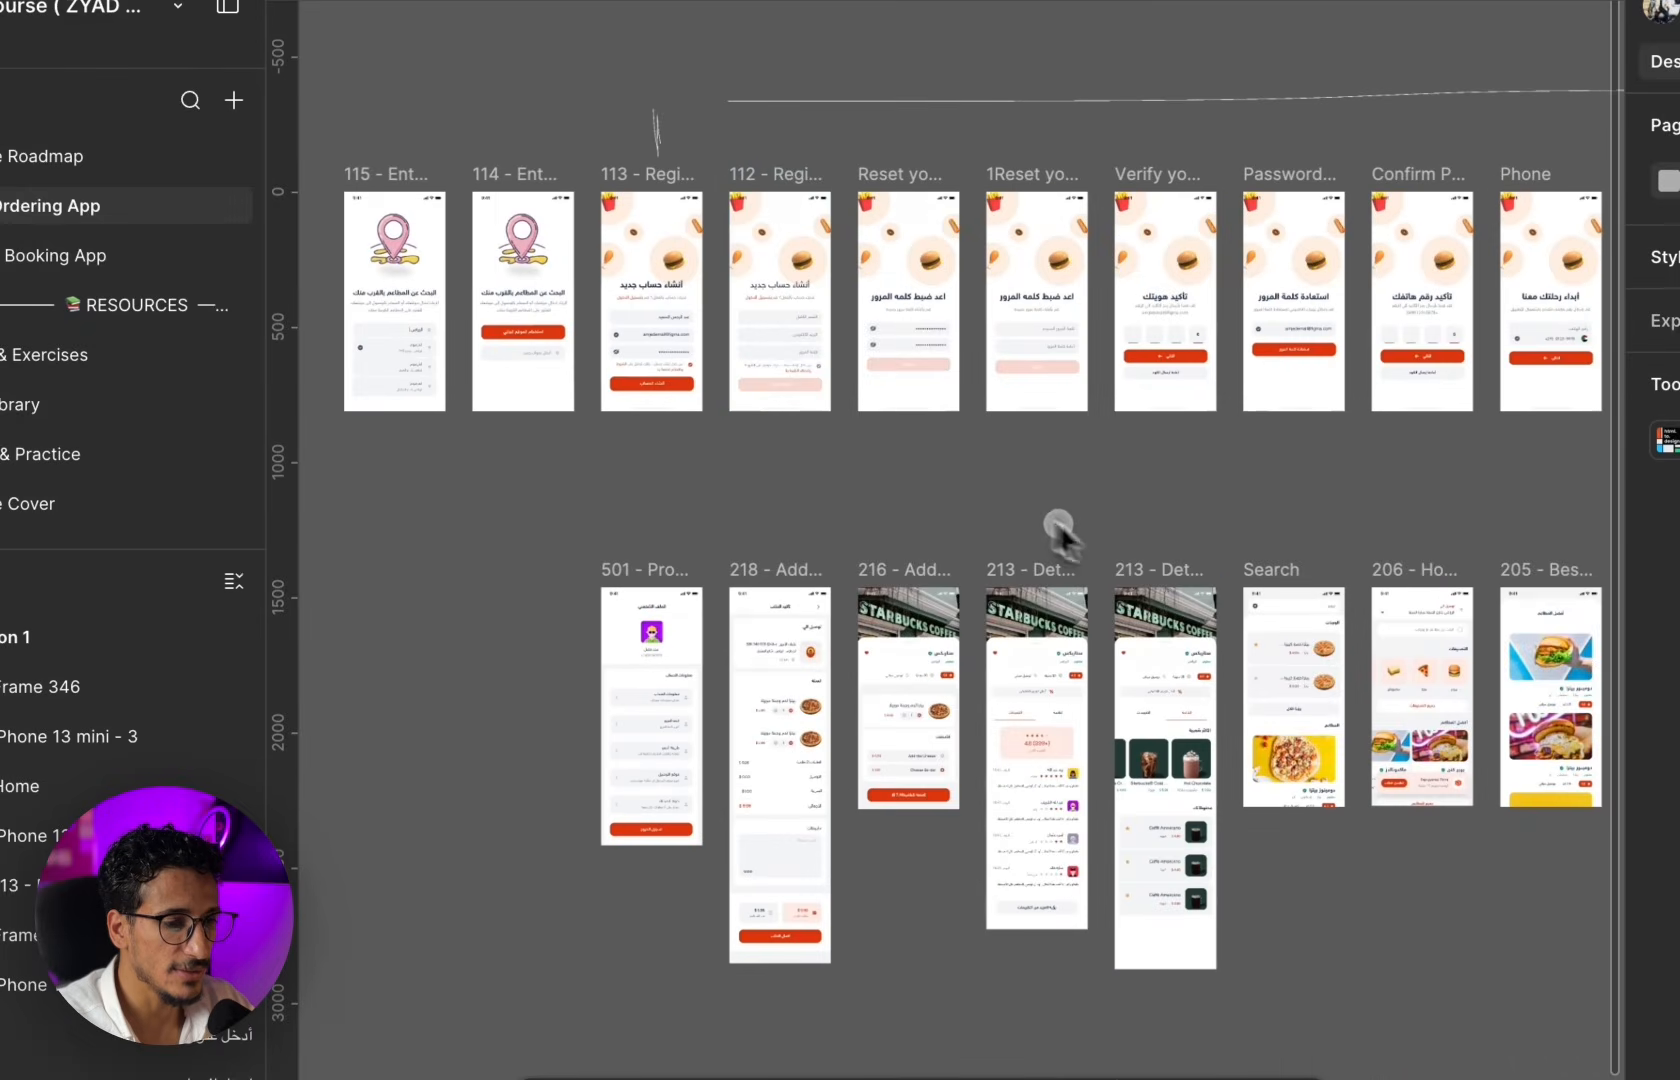
# - Look through the lower row of food app screens, from the restaurant detail screens to the Home screen
pyautogui.scroll(-5, 1060, 530)
pyautogui.hscroll(8, 1060, 530)
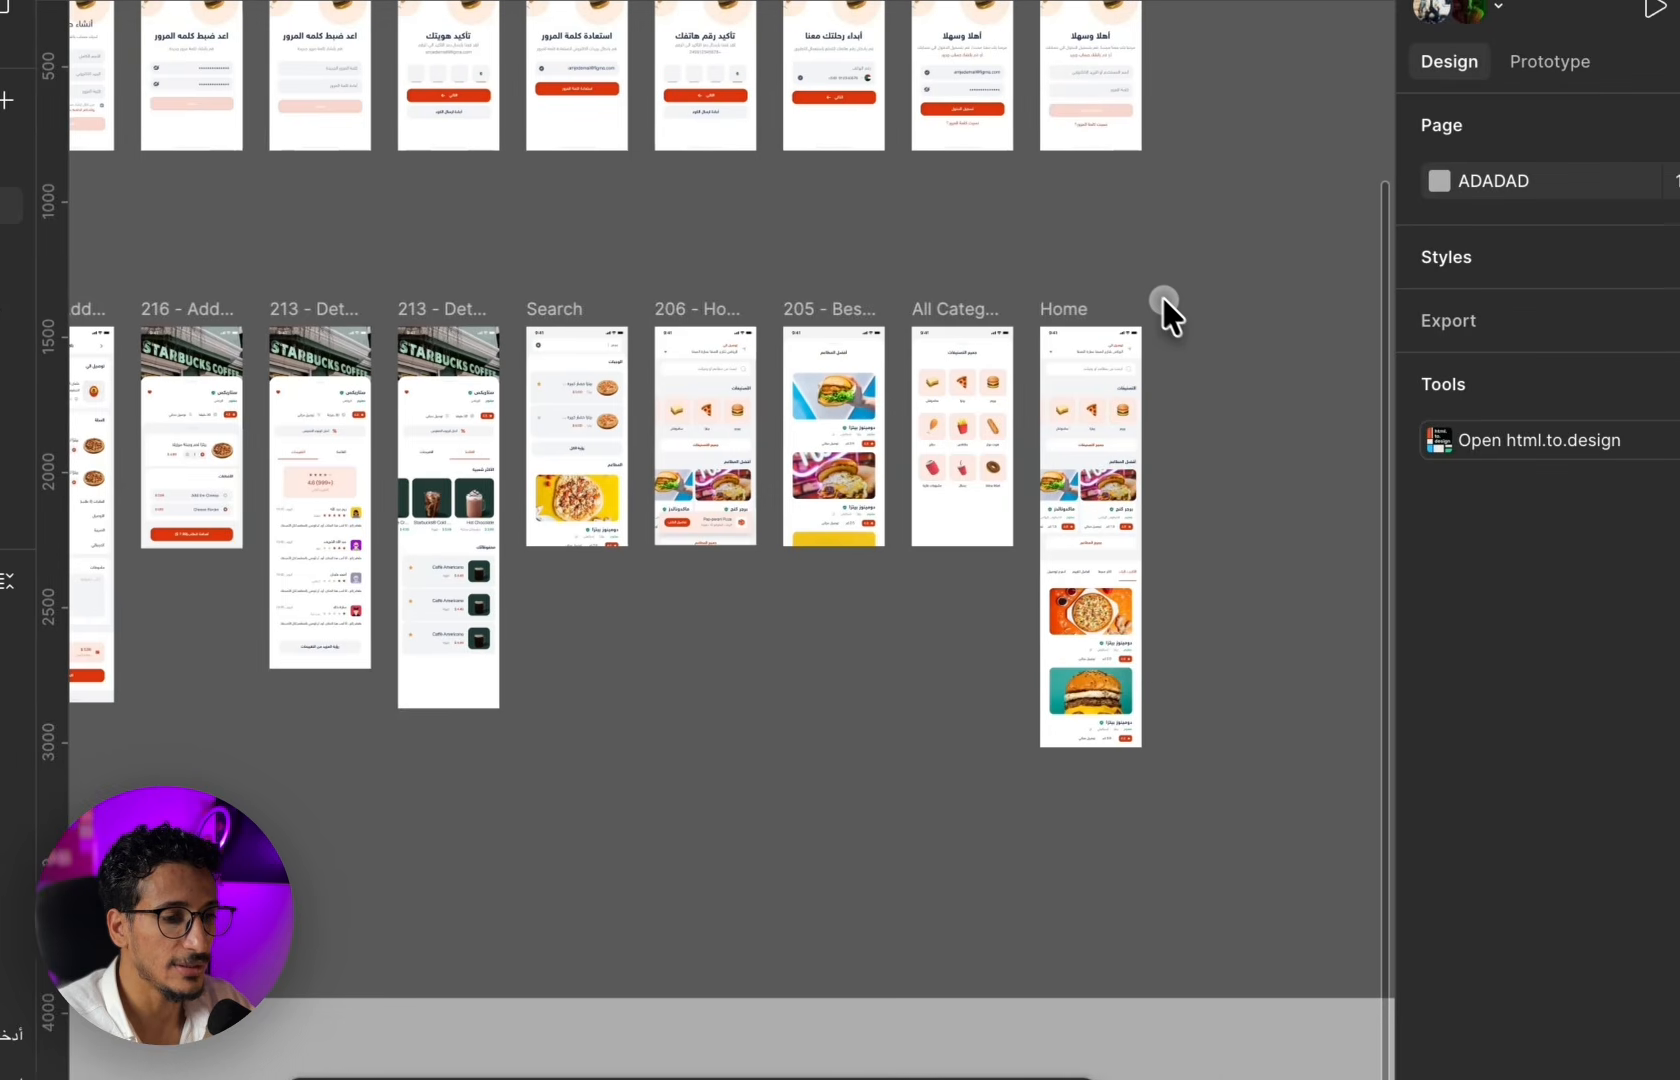
pyautogui.scroll(10, 1145, 520)
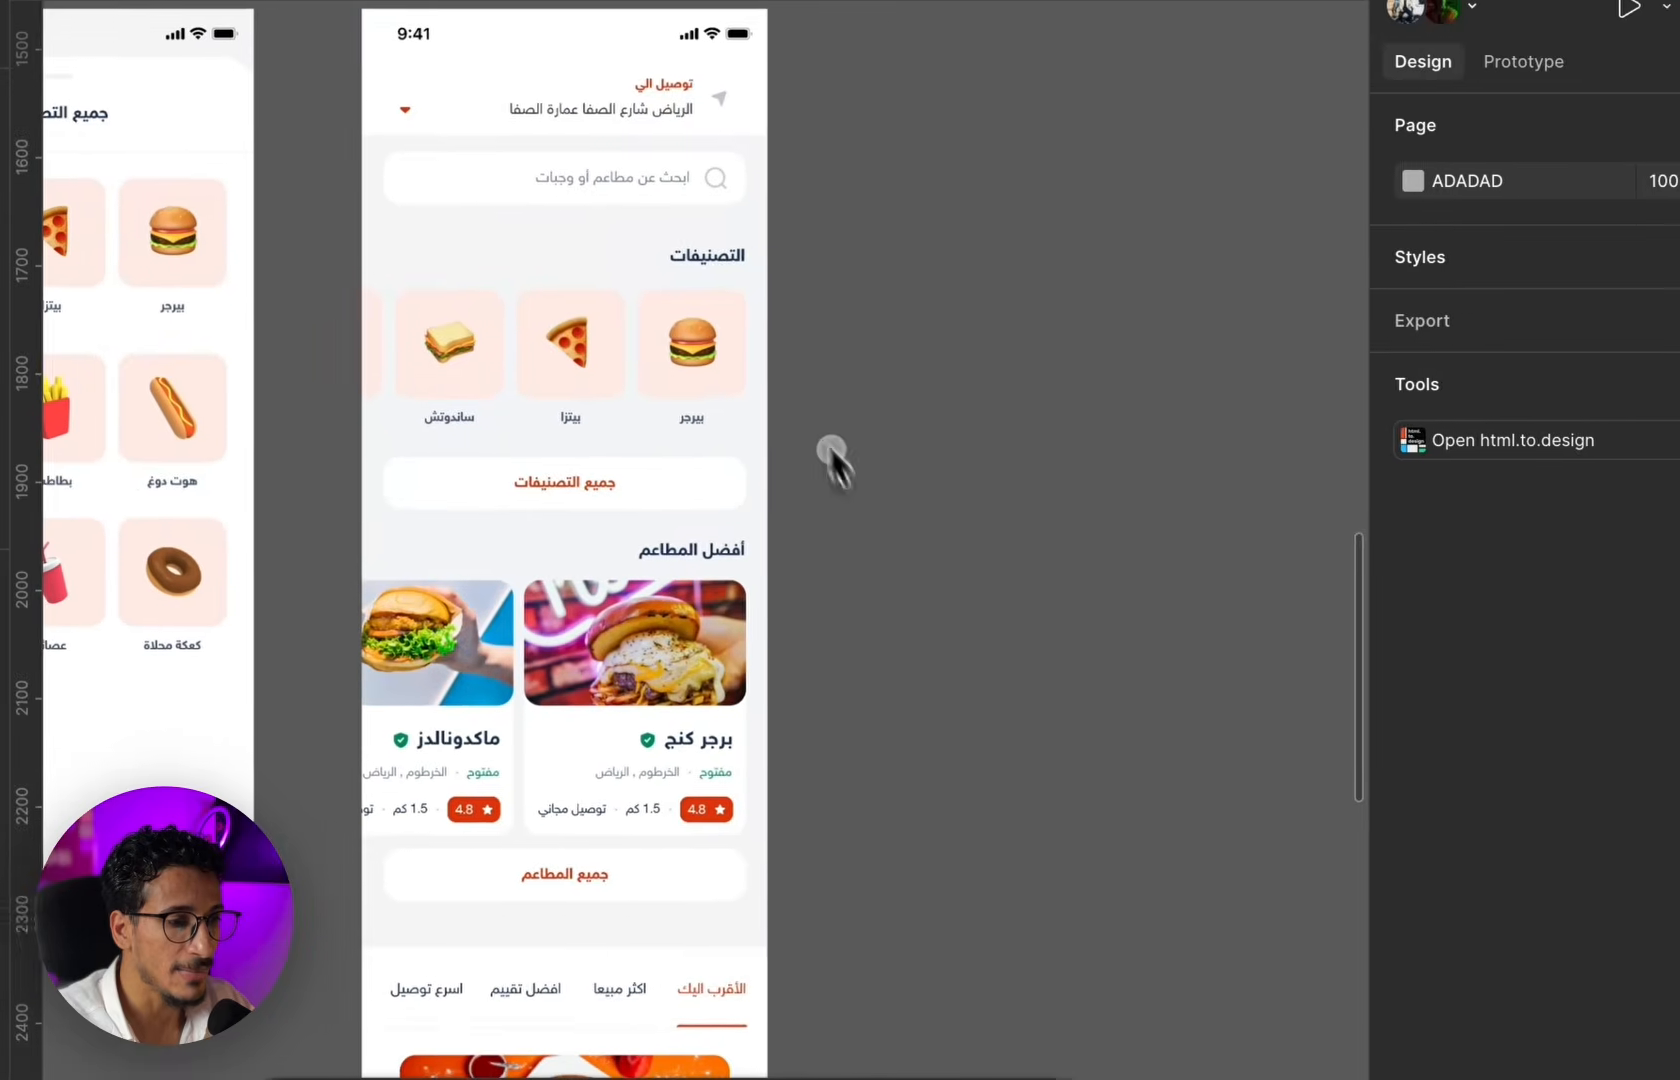
pyautogui.scroll(-10, 833, 462)
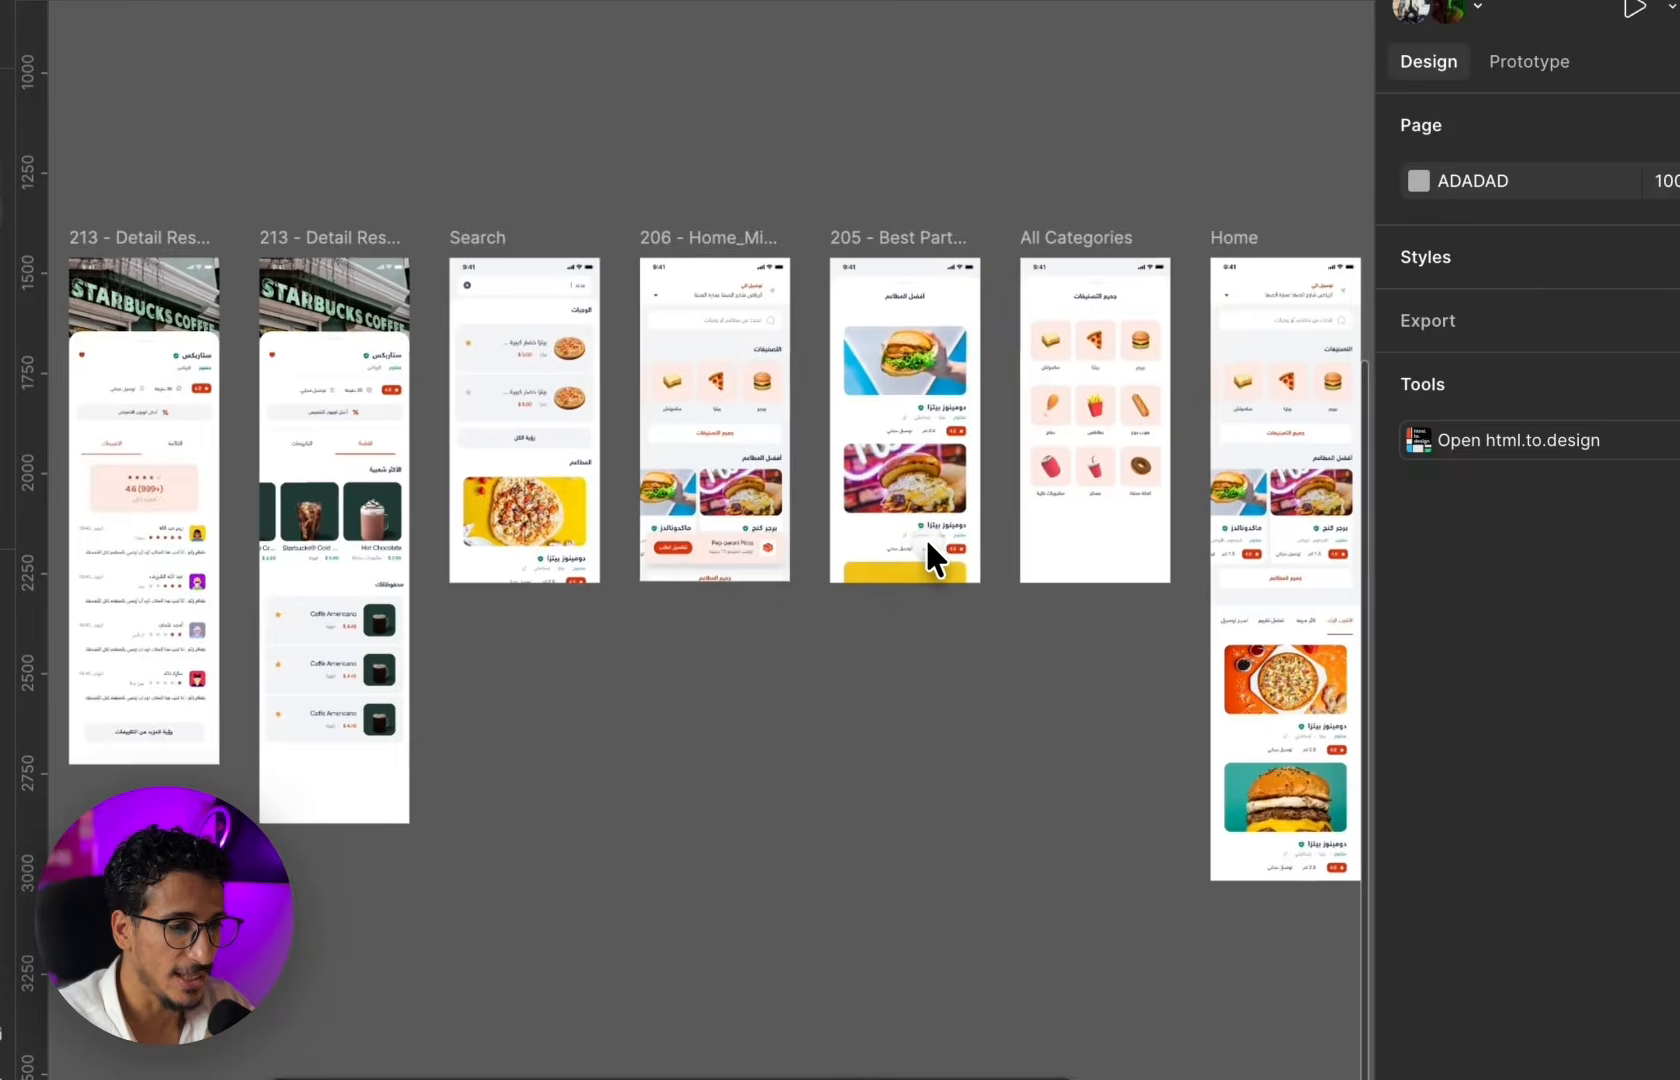
pyautogui.scroll(-3, 992, 566)
pyautogui.scroll(-3, 935, 578)
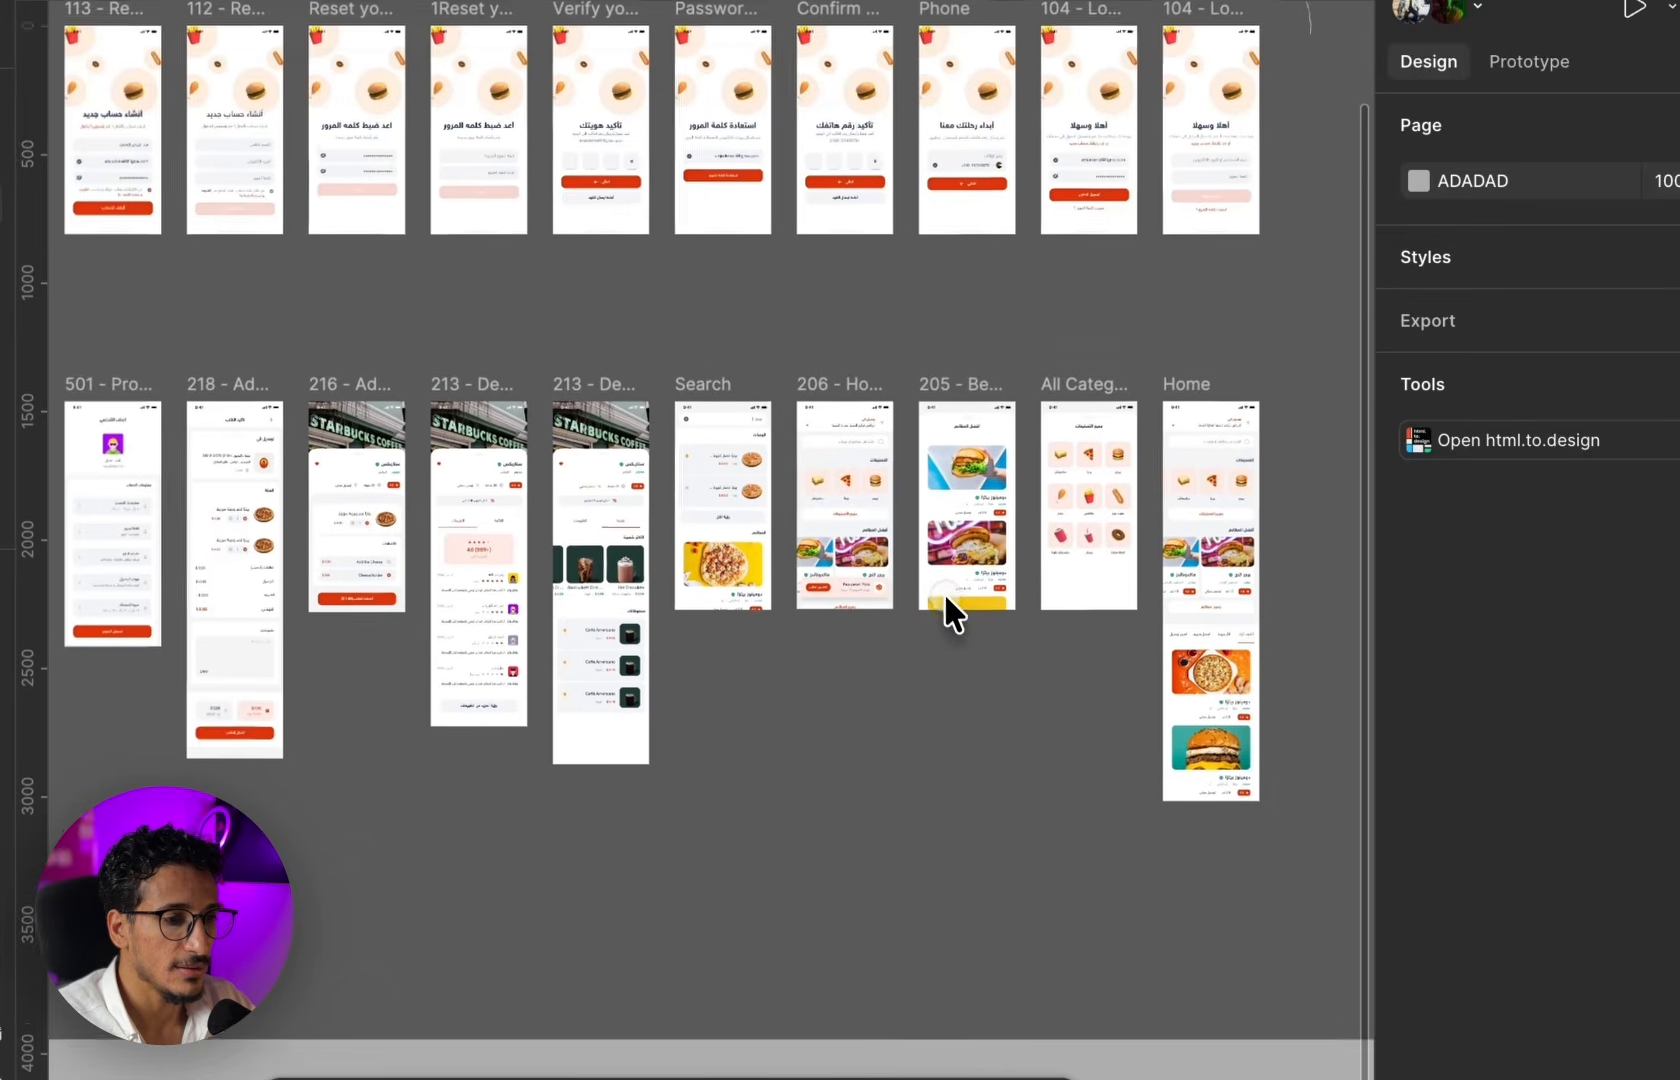
pyautogui.moveTo(942, 591); pyautogui.dragTo(853, 633)
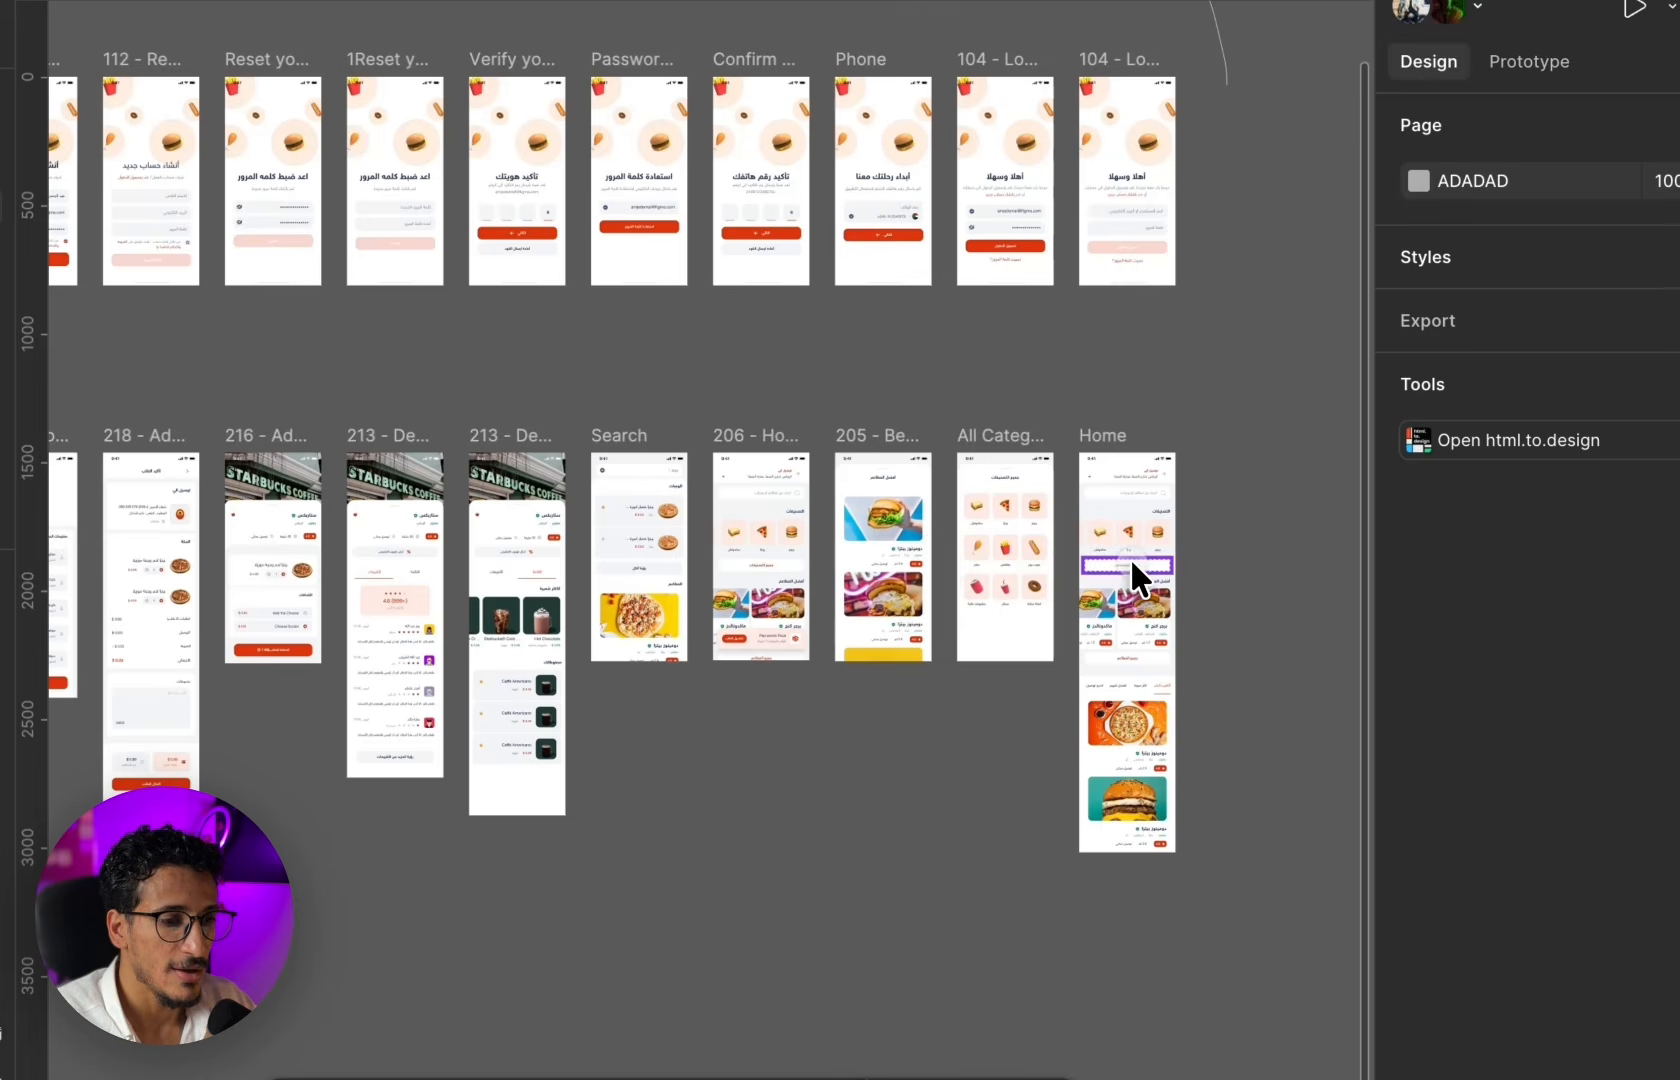
pyautogui.moveTo(1208, 570); pyautogui.dragTo(951, 568)
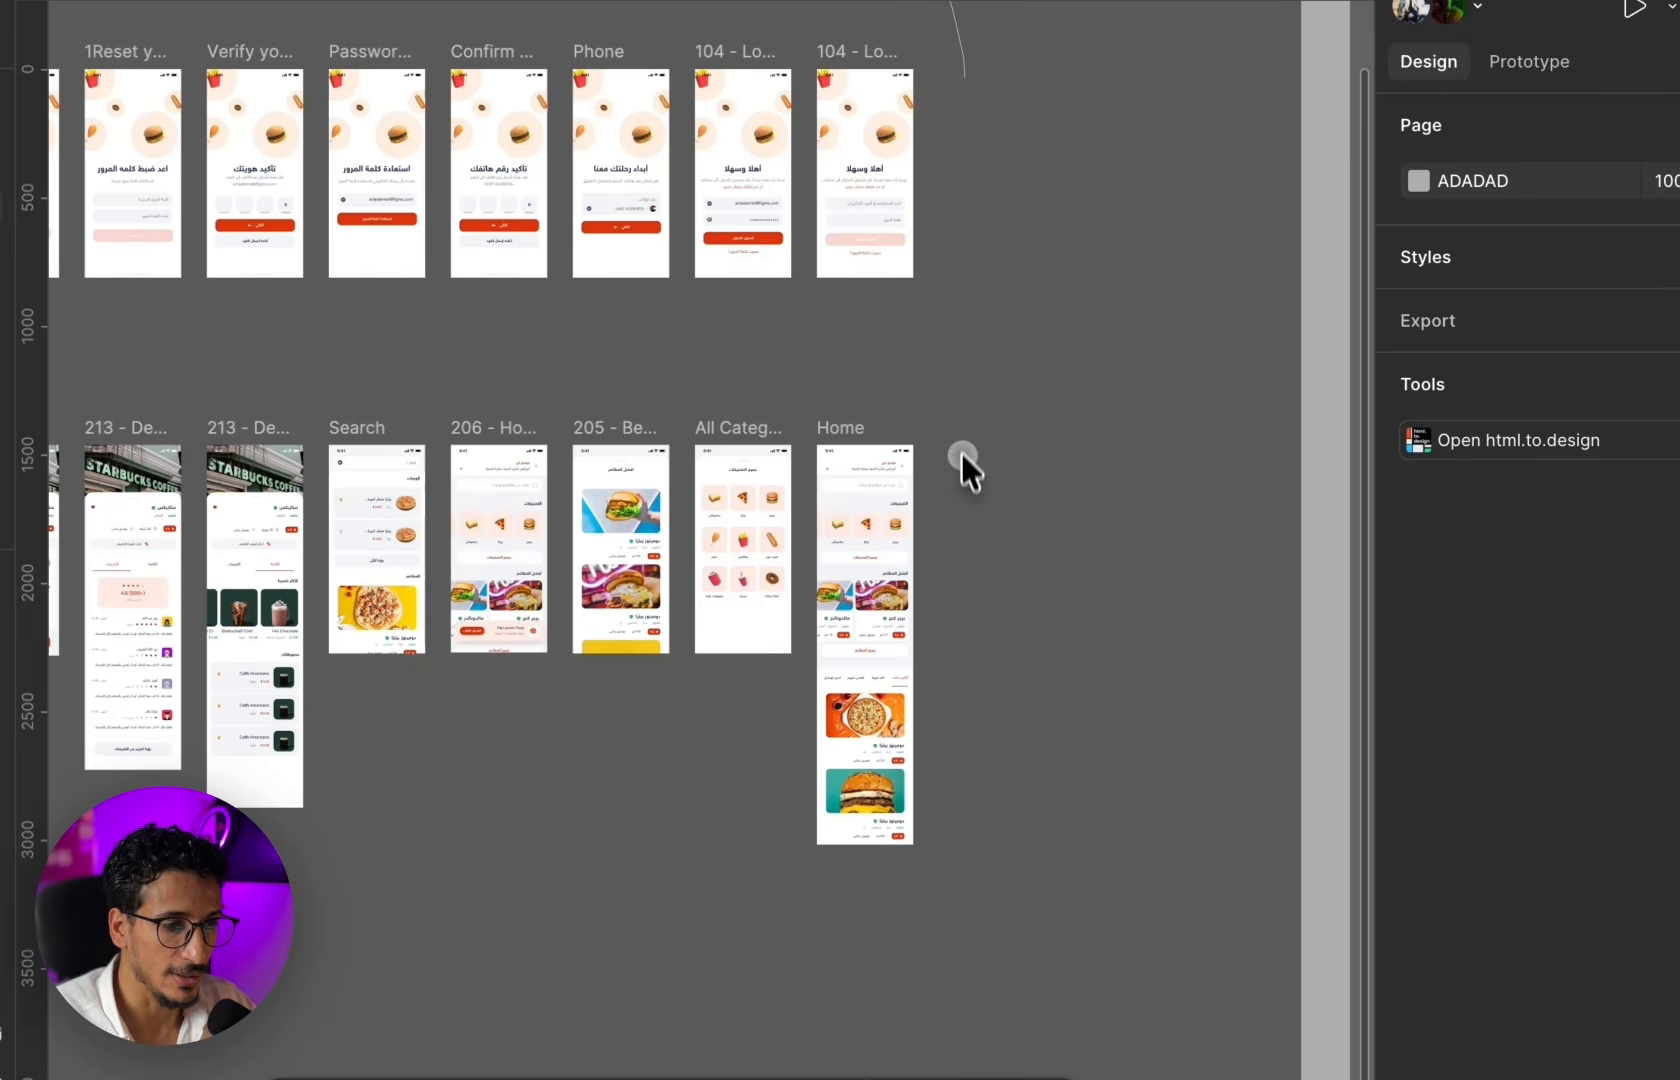
# - Detach the red current-location button from the 114 - Enter Address screen and move it onto the empty canvas below
pyautogui.hscroll(-7, 964, 431)
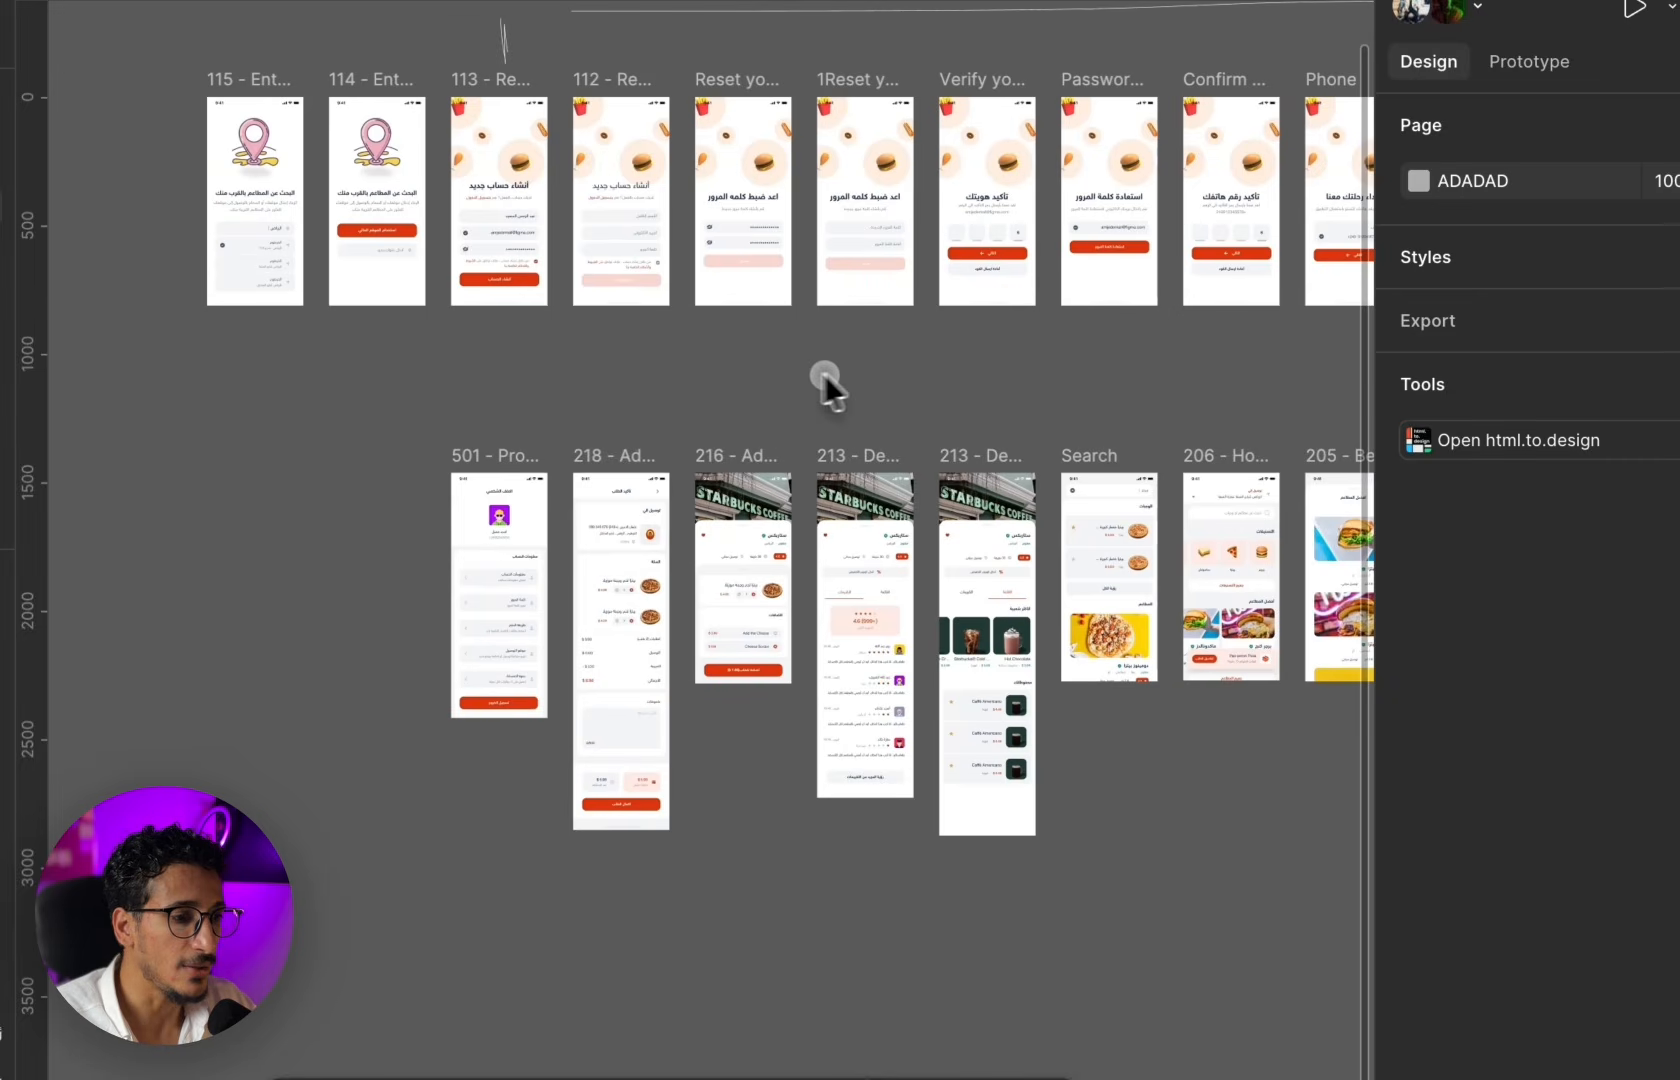
pyautogui.hscroll(-2, 824, 374)
pyautogui.scroll(1, 824, 374)
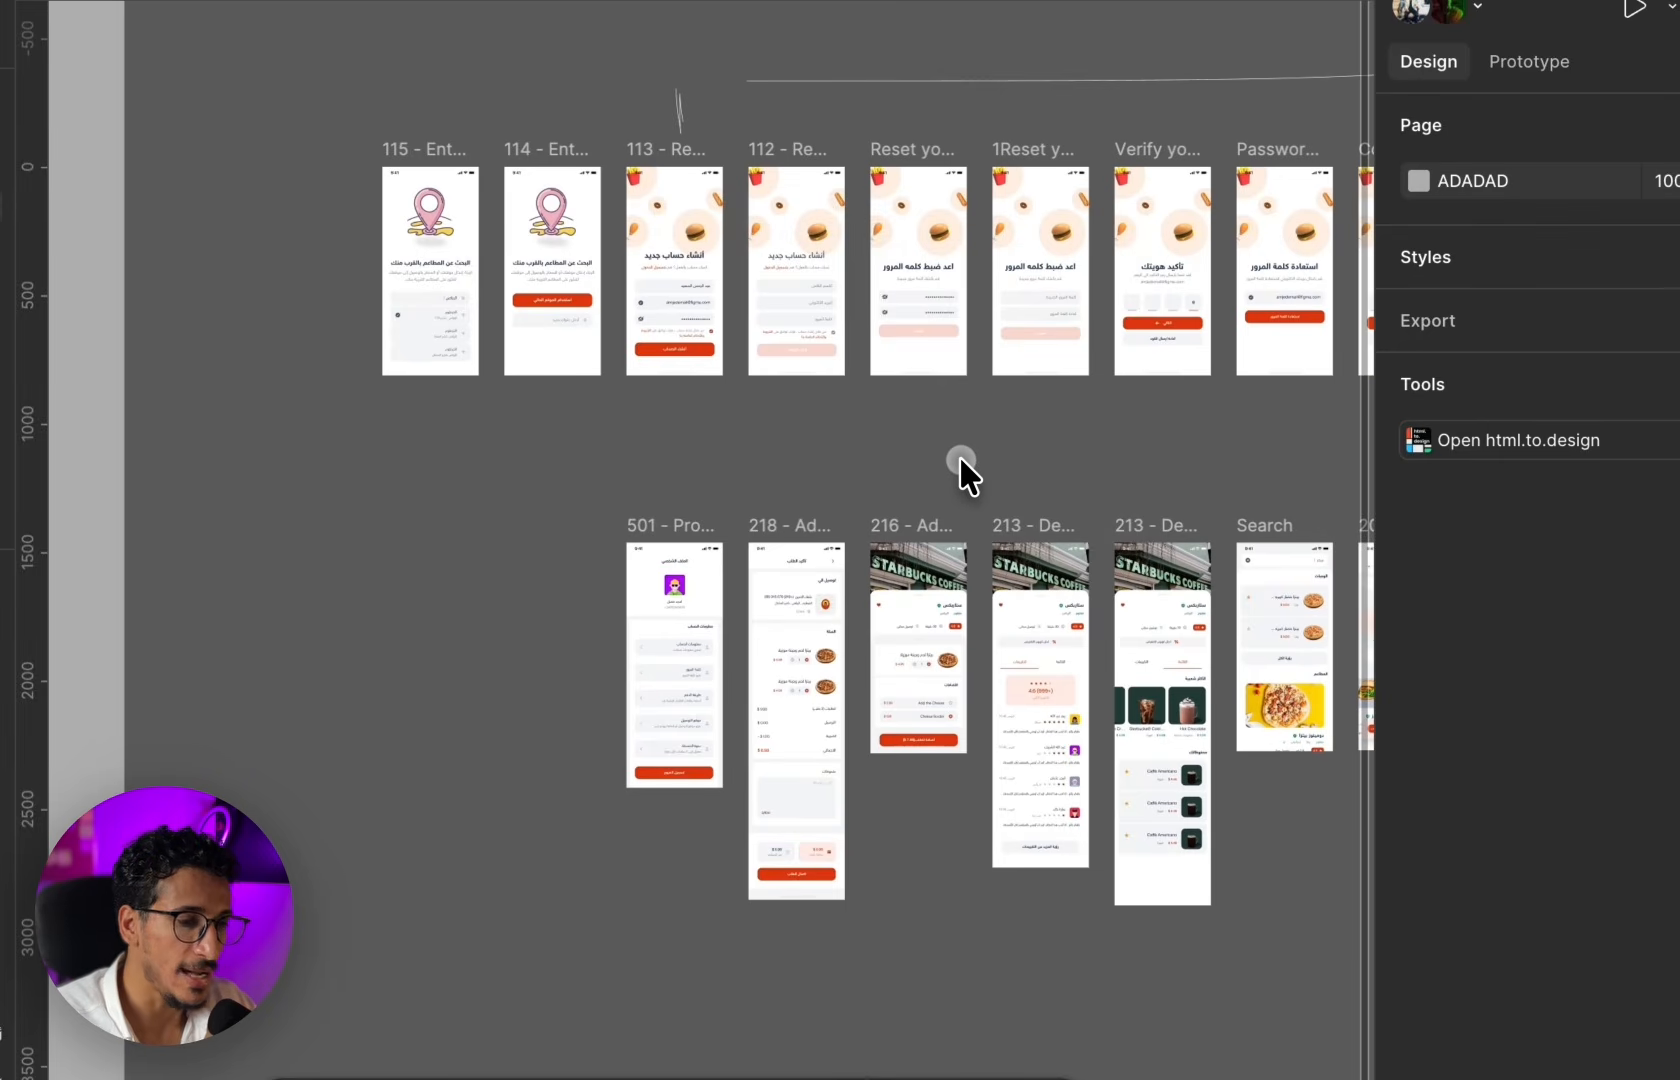
pyautogui.scroll(5, 717, 340)
pyautogui.scroll(2, 785, 362)
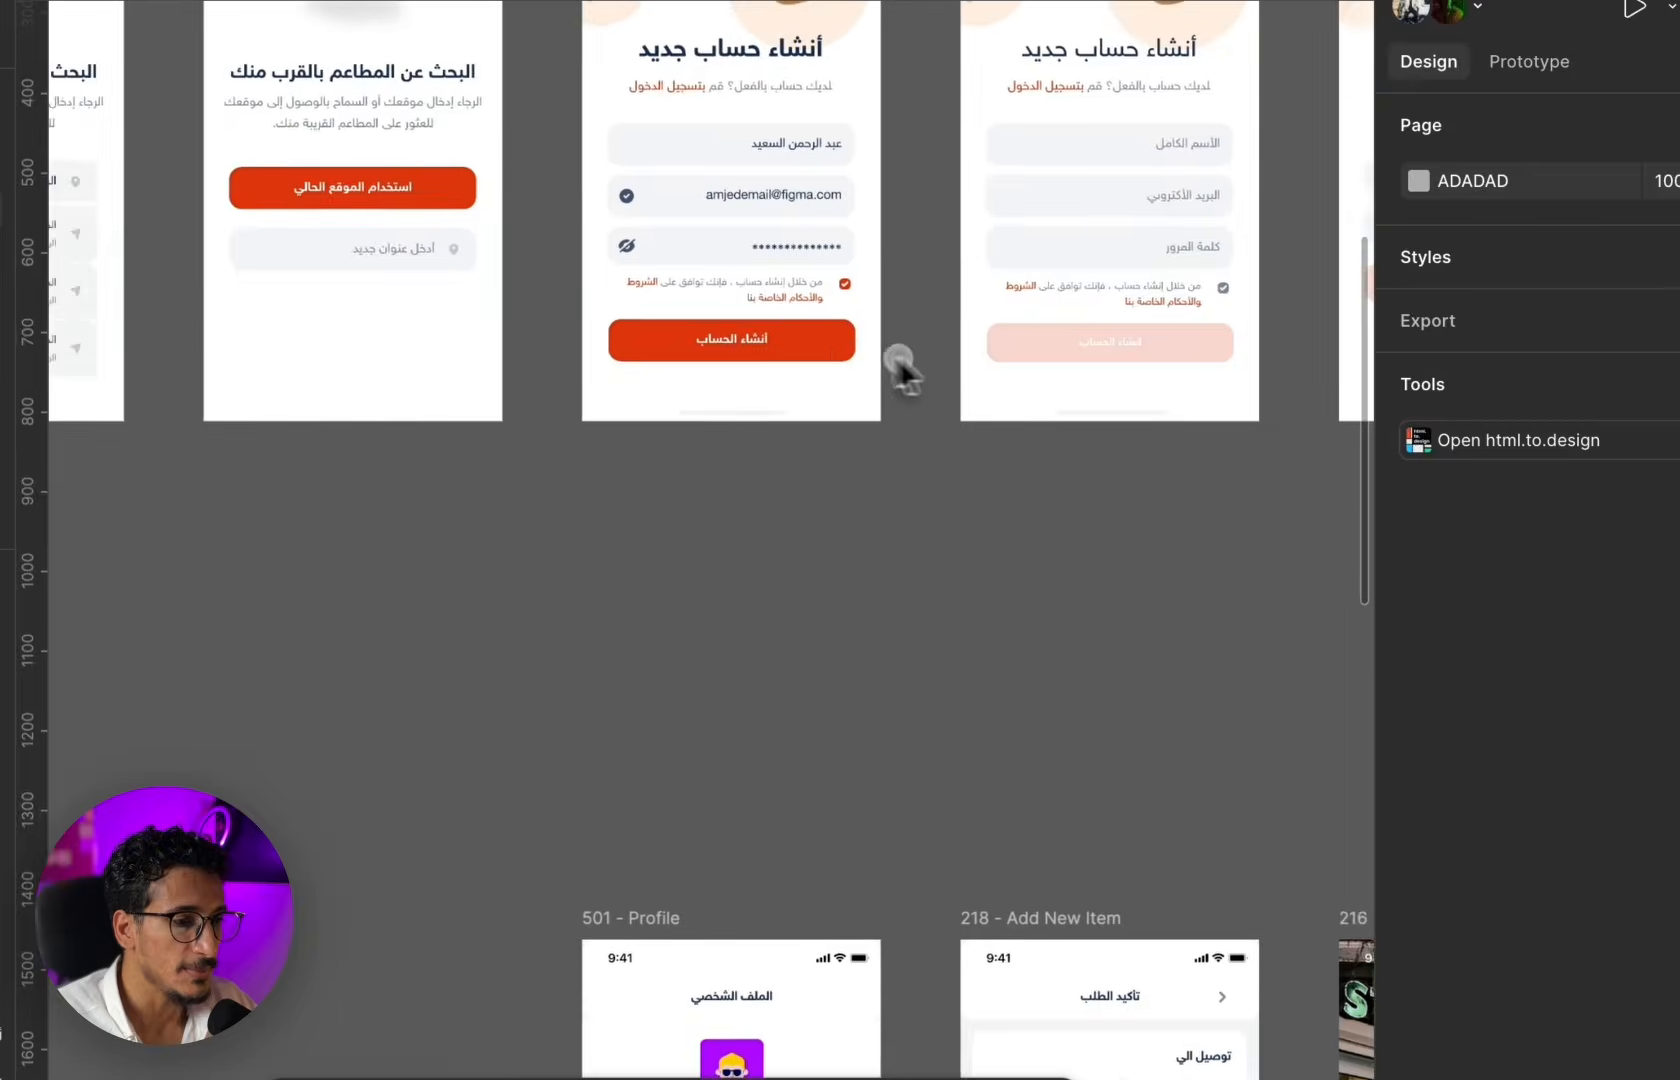
pyautogui.hscroll(-2, 559, 302)
pyautogui.scroll(5, 742, 430)
pyautogui.click(899, 213)
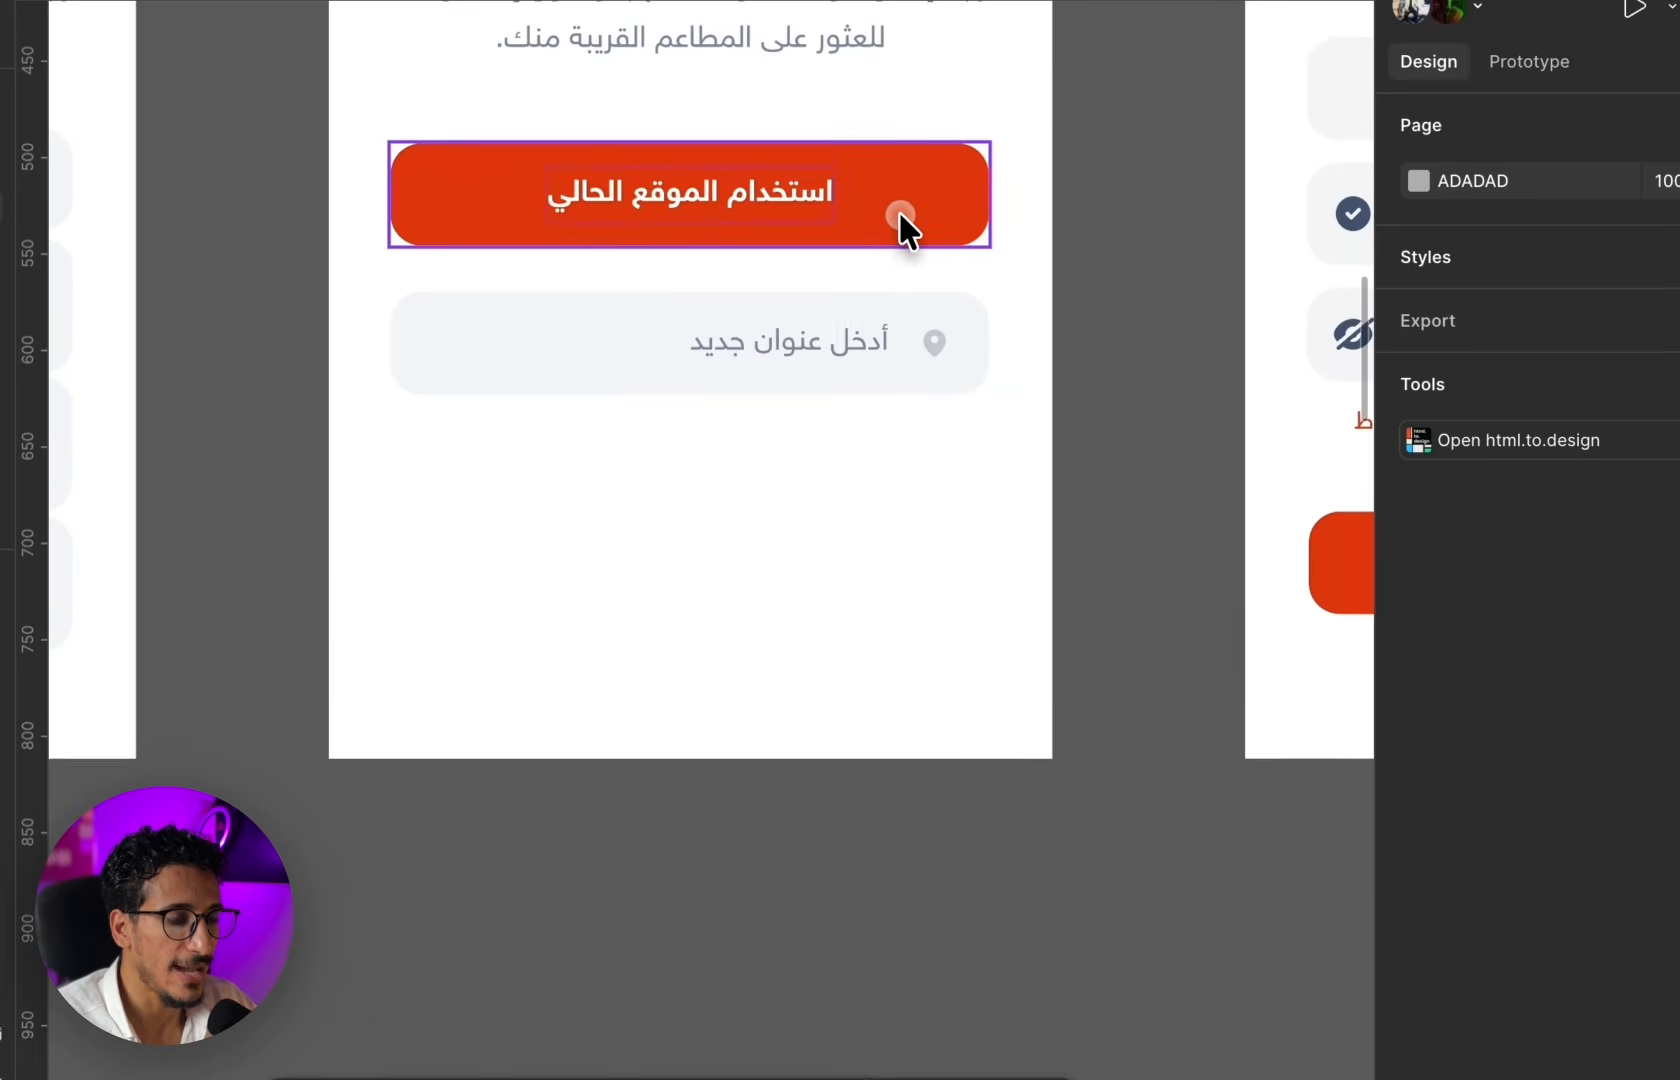
pyautogui.press('alt+super+b')
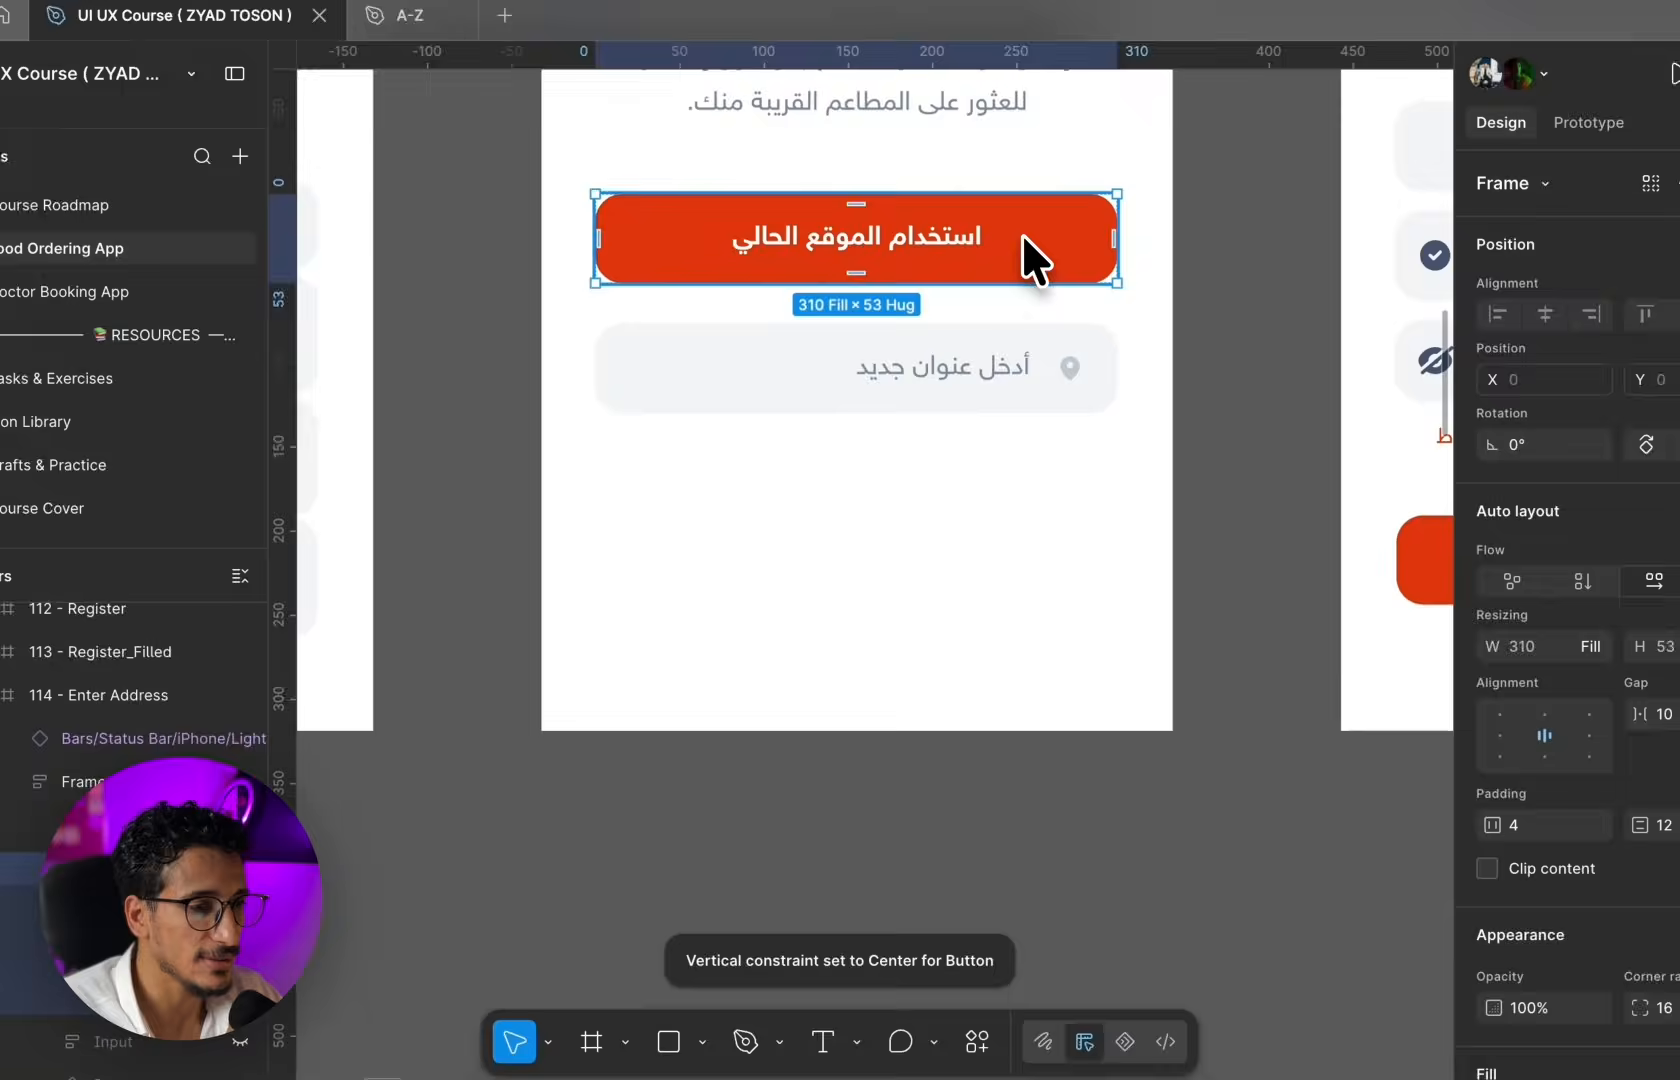
pyautogui.moveTo(1022, 234); pyautogui.dragTo(988, 418)
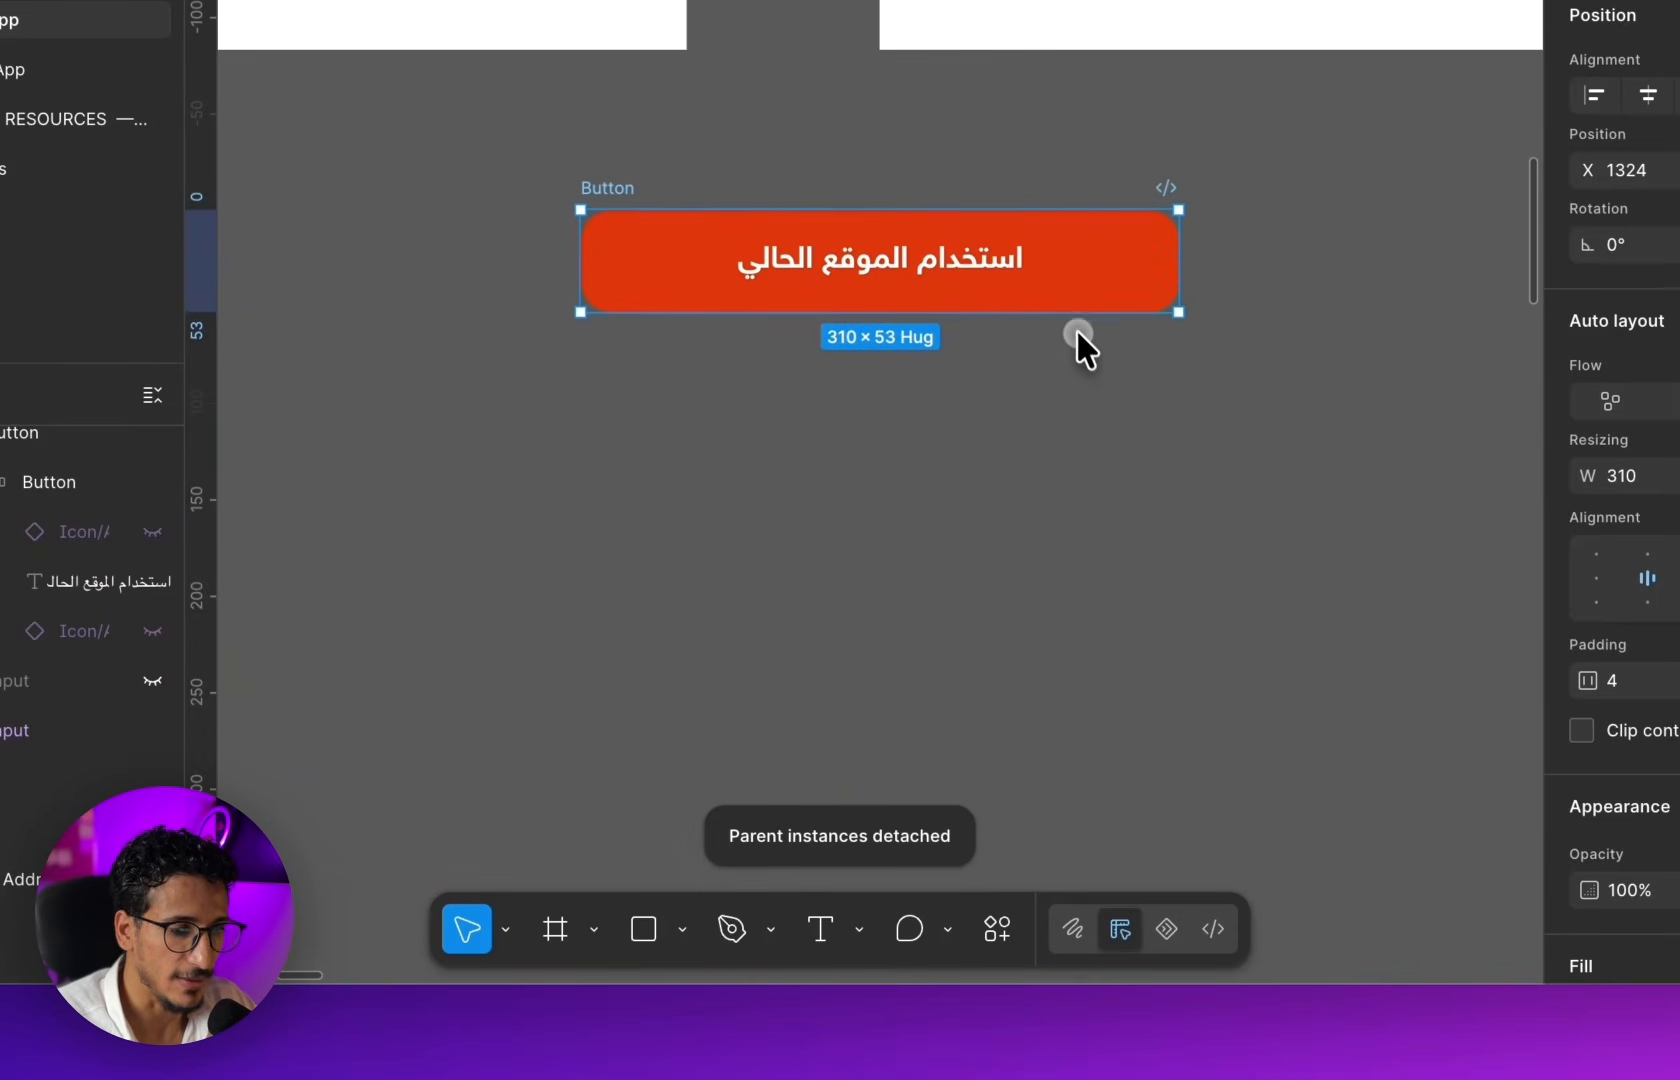
pyautogui.hscroll(2, 1042, 371)
pyautogui.moveTo(966, 288); pyautogui.dragTo(842, 370)
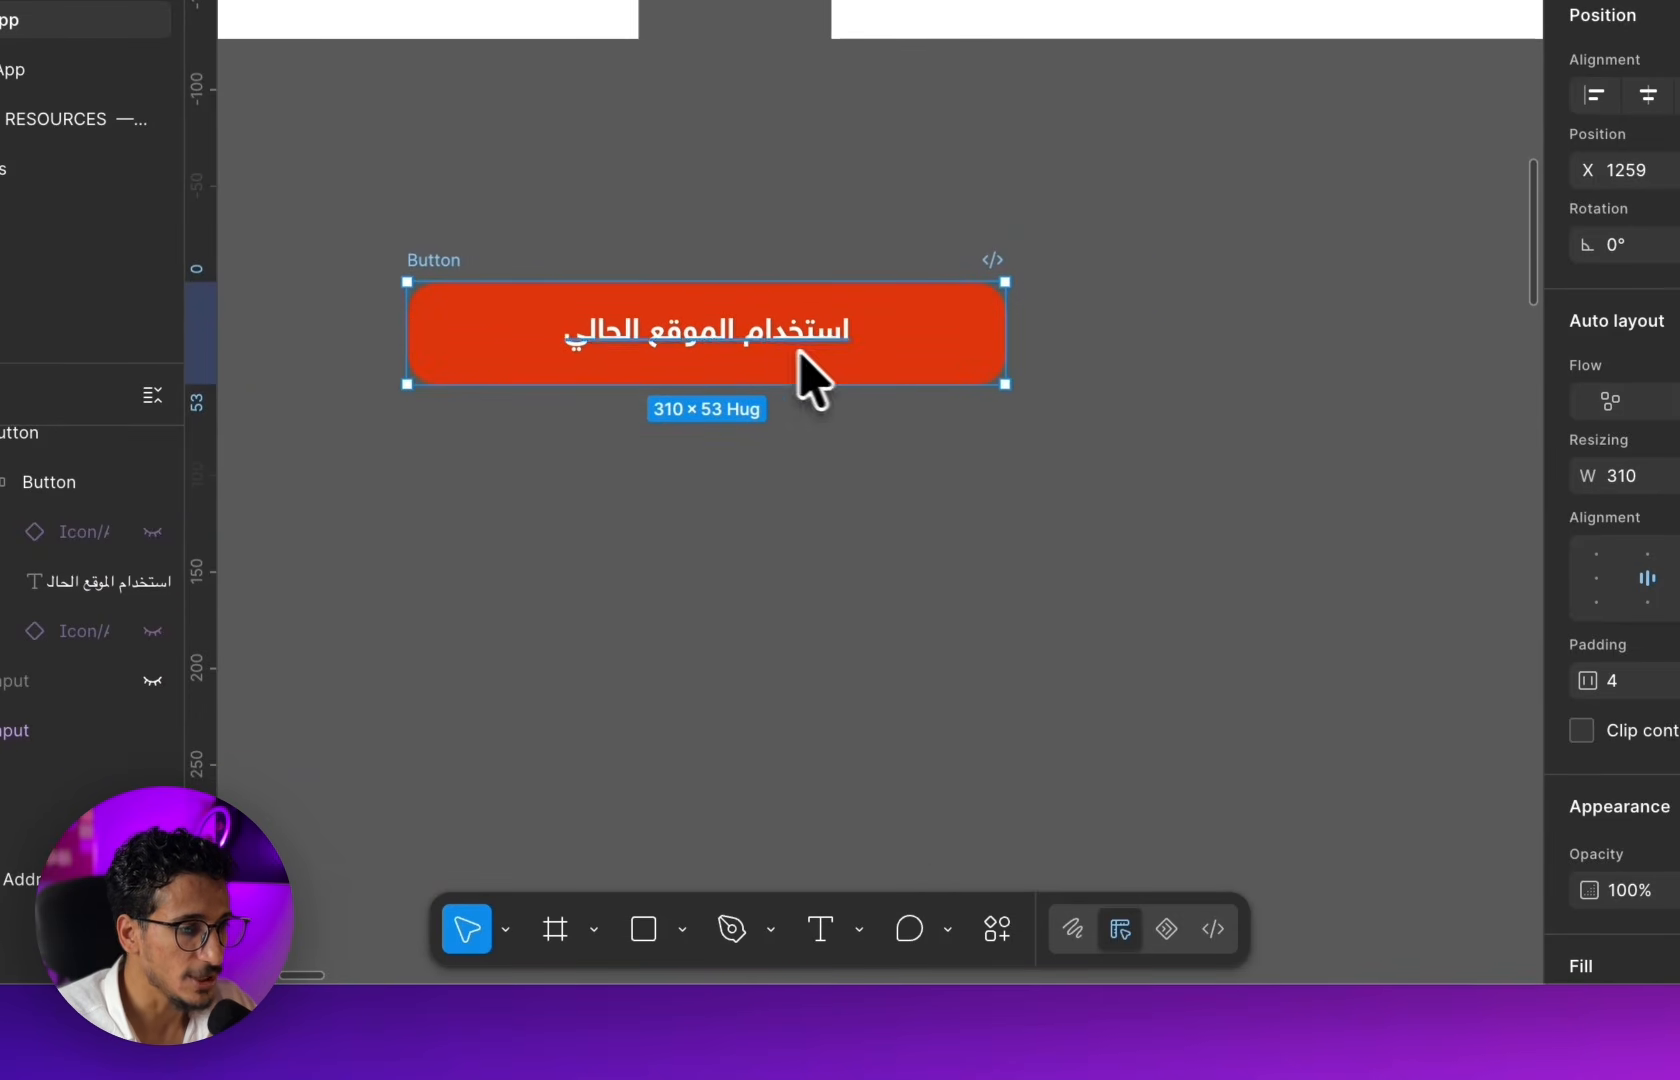
# - Place a copy of the red button's label text on the empty canvas below the button
pyautogui.moveTo(764, 454); pyautogui.dragTo(880, 705)
pyautogui.scroll(5, 971, 318)
pyautogui.scroll(-5, 966, 372)
pyautogui.scroll(-5, 966, 390)
pyautogui.scroll(5, 940, 465)
pyautogui.scroll(5, 788, 532)
pyautogui.doubleClick(908, 256)
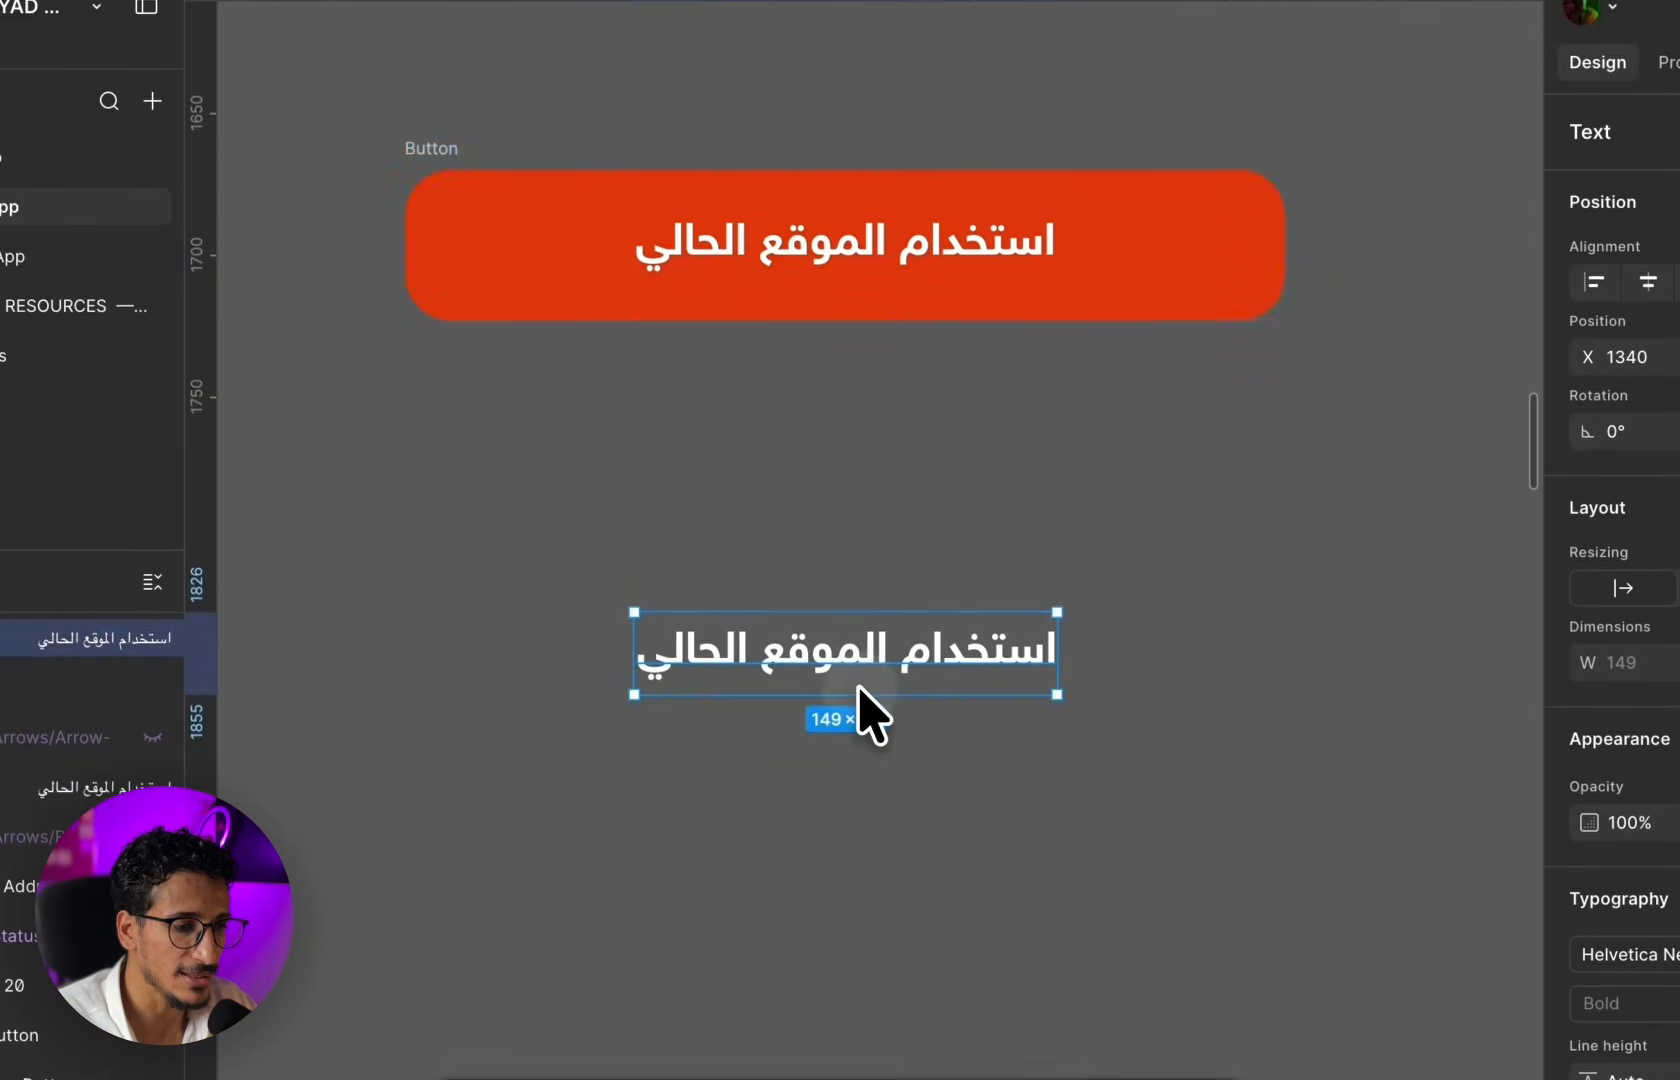
# - Wrap the copied label text in a frame and enlarge the frame to about 355 × 56
pyautogui.scroll(5, 885, 574)
pyautogui.scroll(-6, 900, 536)
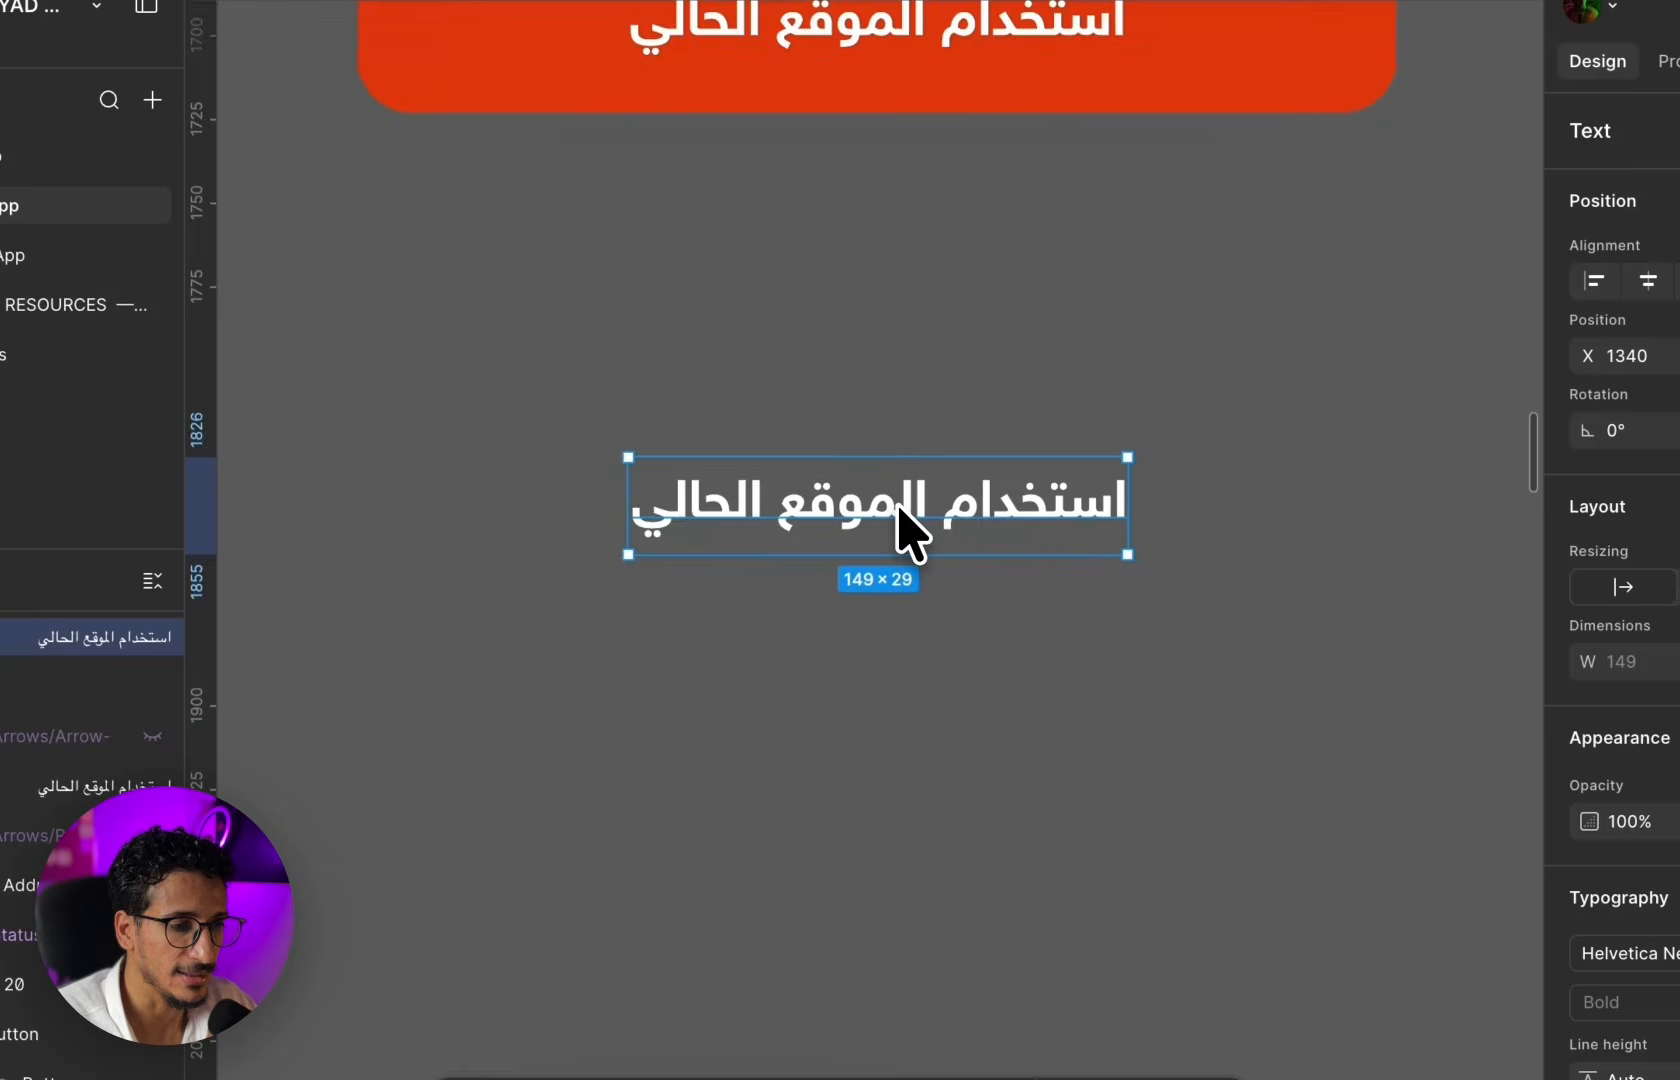
pyautogui.scroll(-3, 905, 525)
pyautogui.rightClick(911, 521)
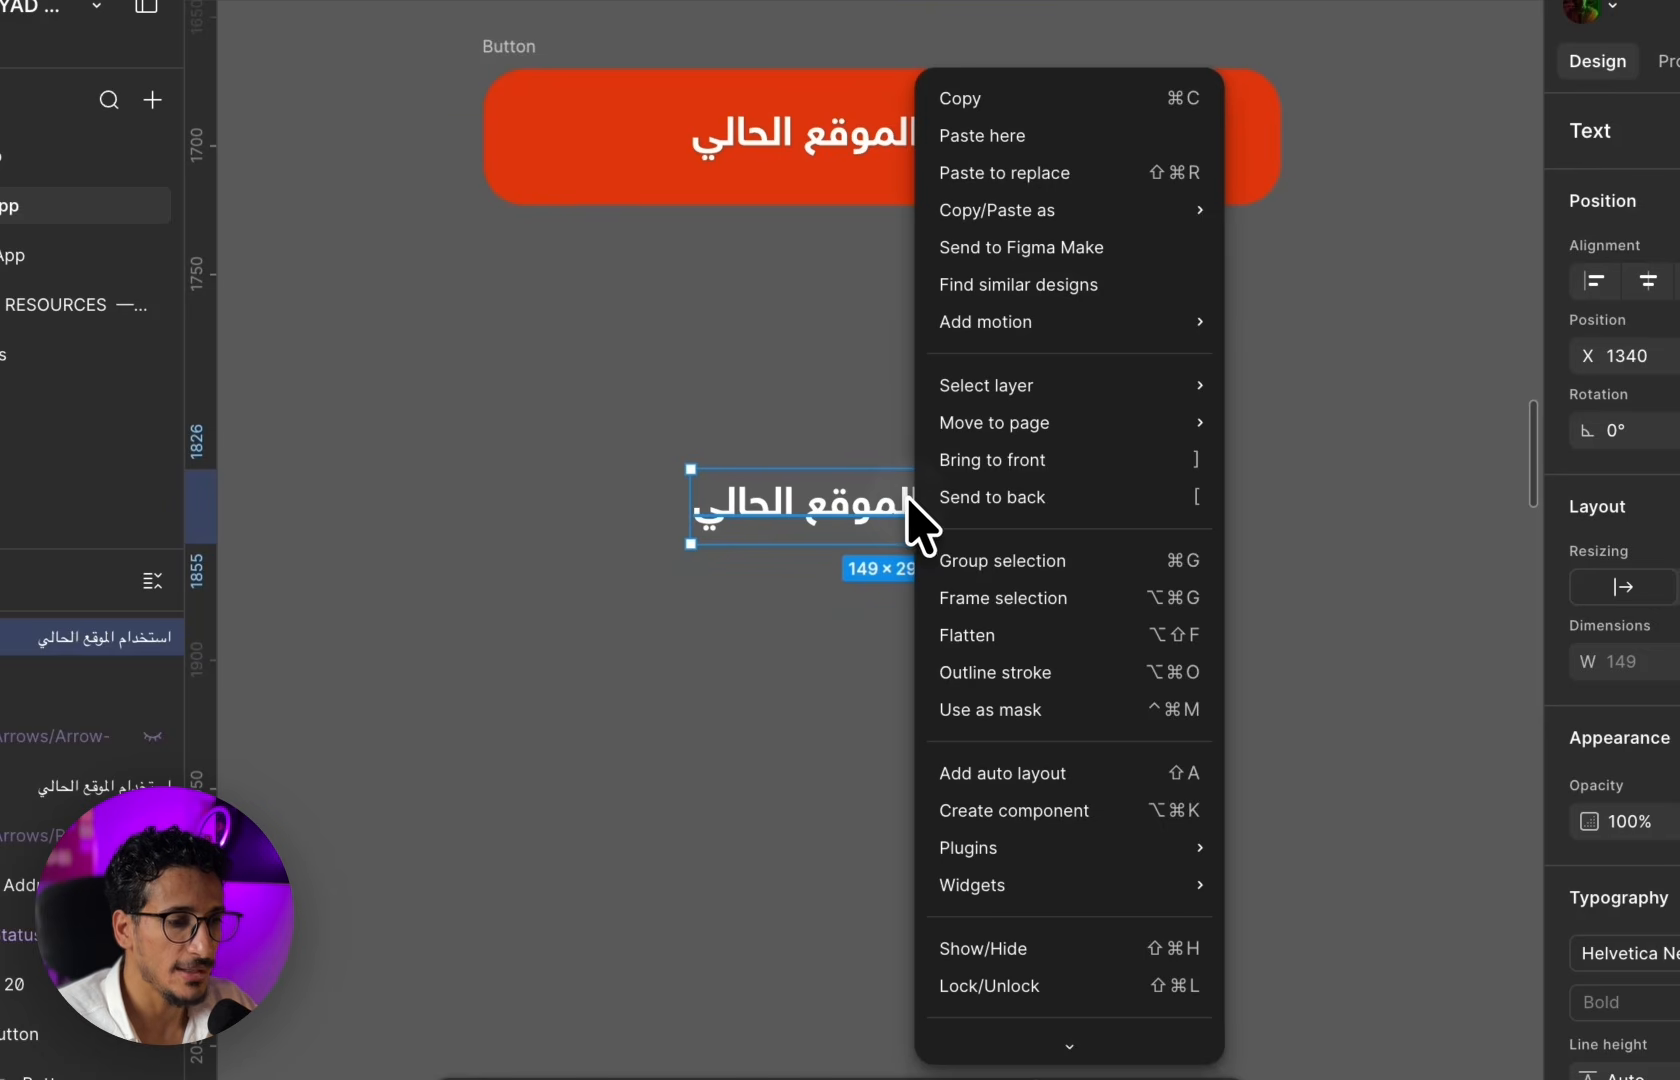
pyautogui.click(1013, 604)
pyautogui.moveTo(1079, 506); pyautogui.dragTo(1397, 507)
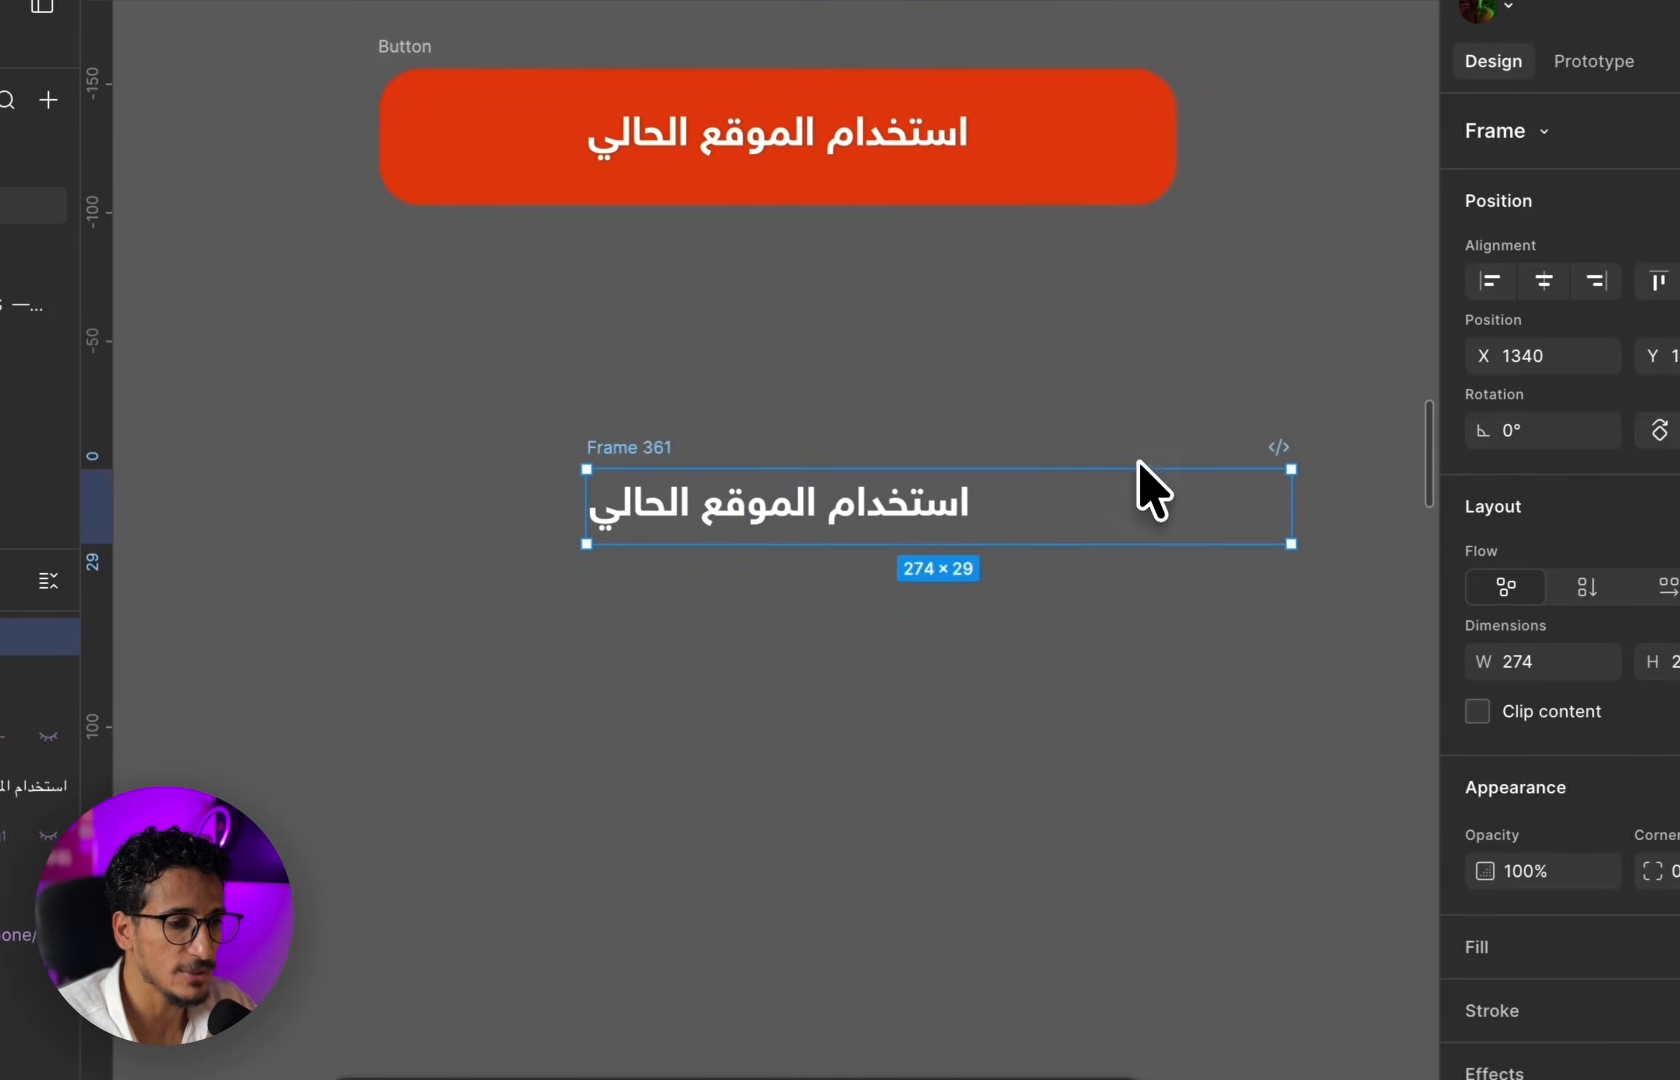
pyautogui.moveTo(1234, 467); pyautogui.dragTo(1186, 355)
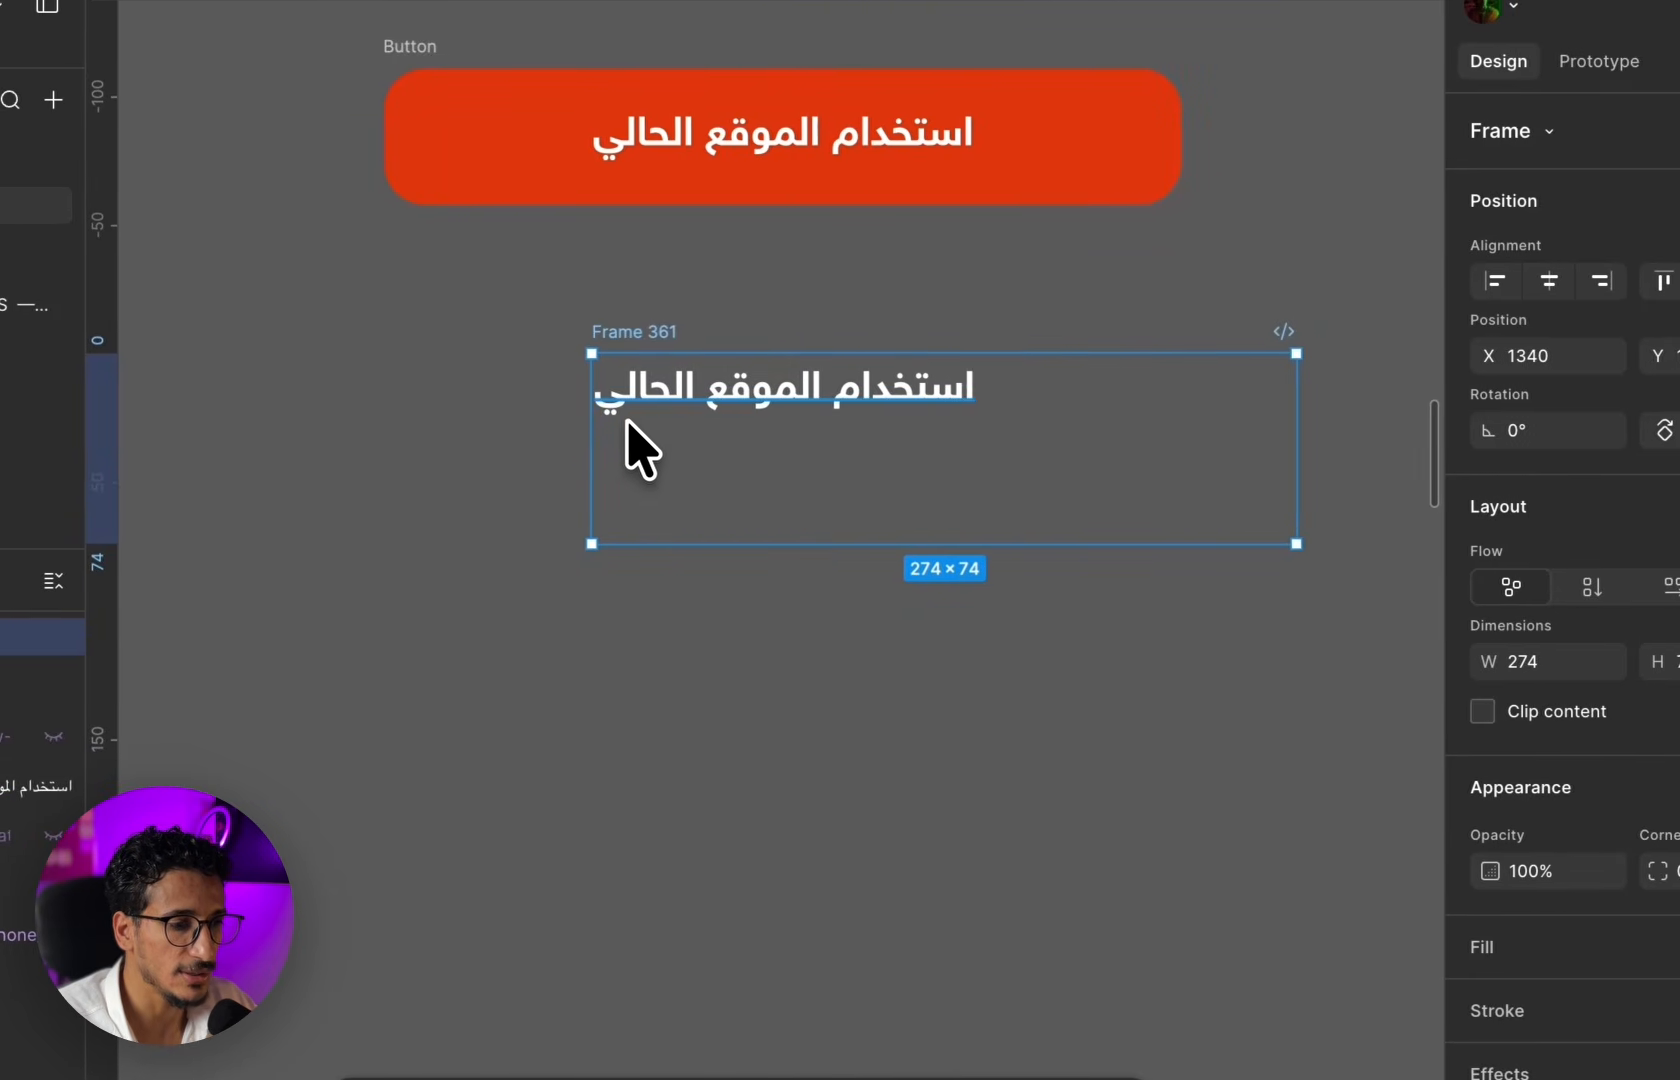
pyautogui.moveTo(592, 440); pyautogui.dragTo(383, 440)
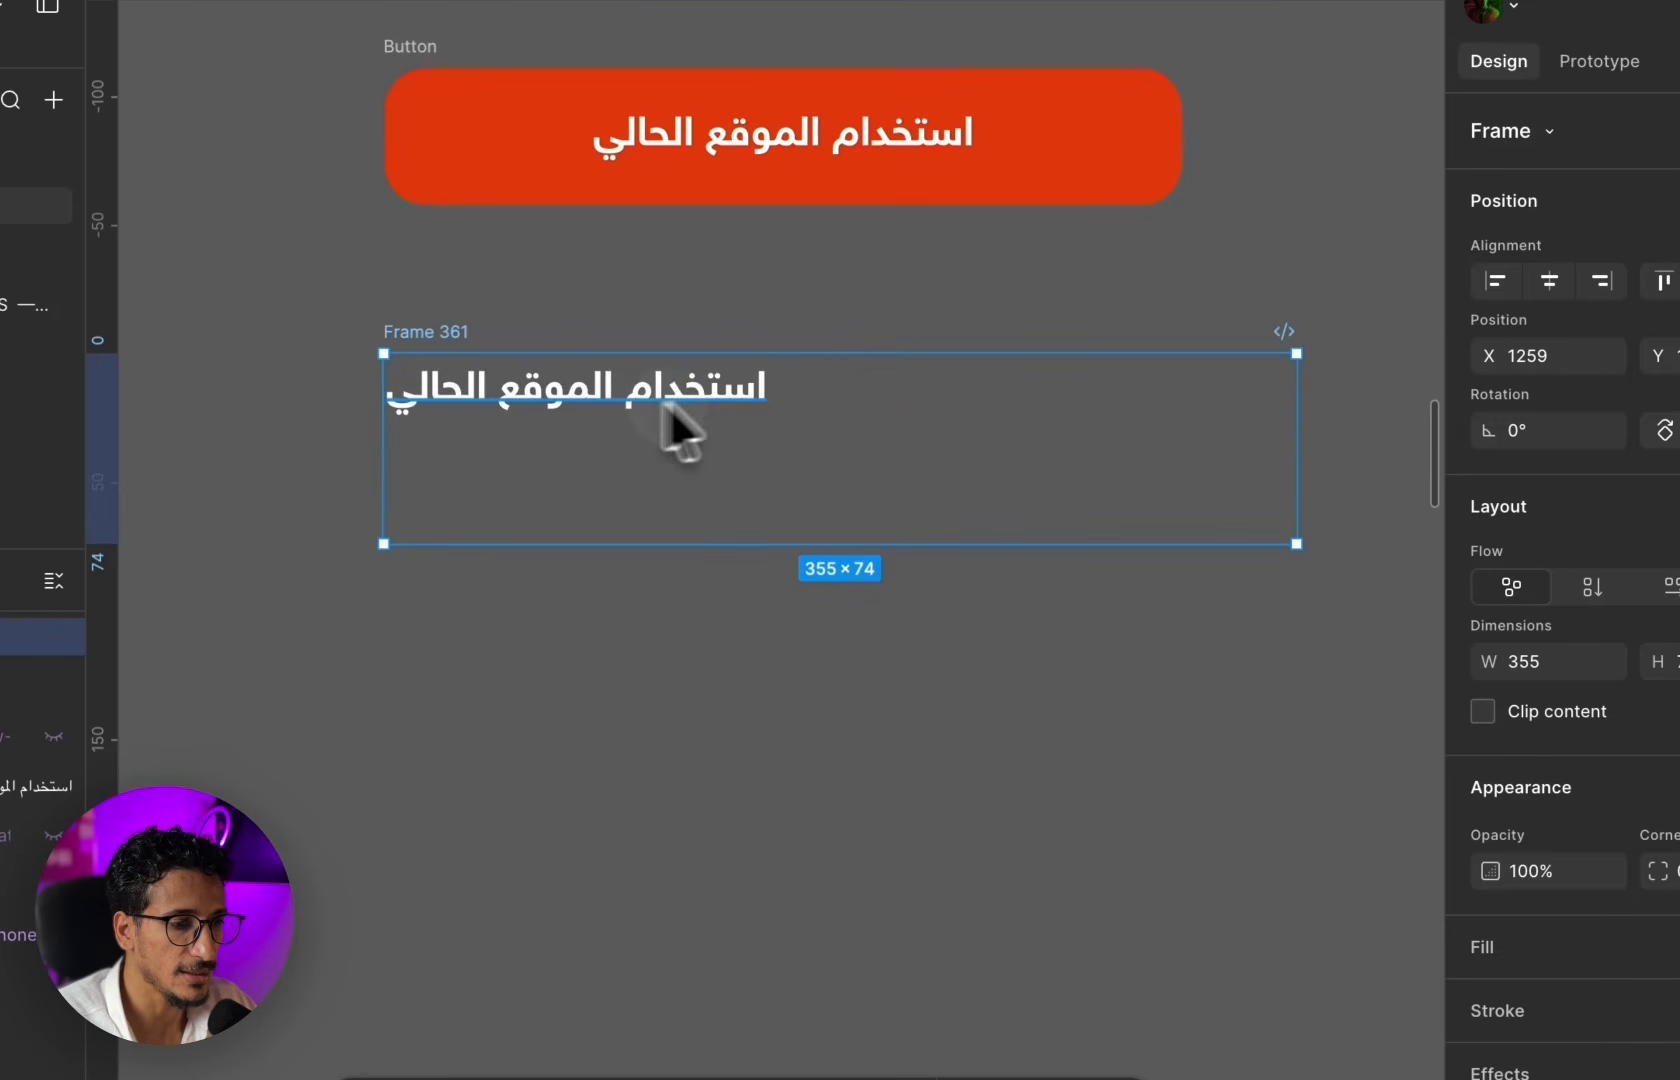
pyautogui.moveTo(823, 352); pyautogui.dragTo(748, 418)
# - Move the label text to roughly the middle of its new frame and select the frame
pyautogui.click(746, 416)
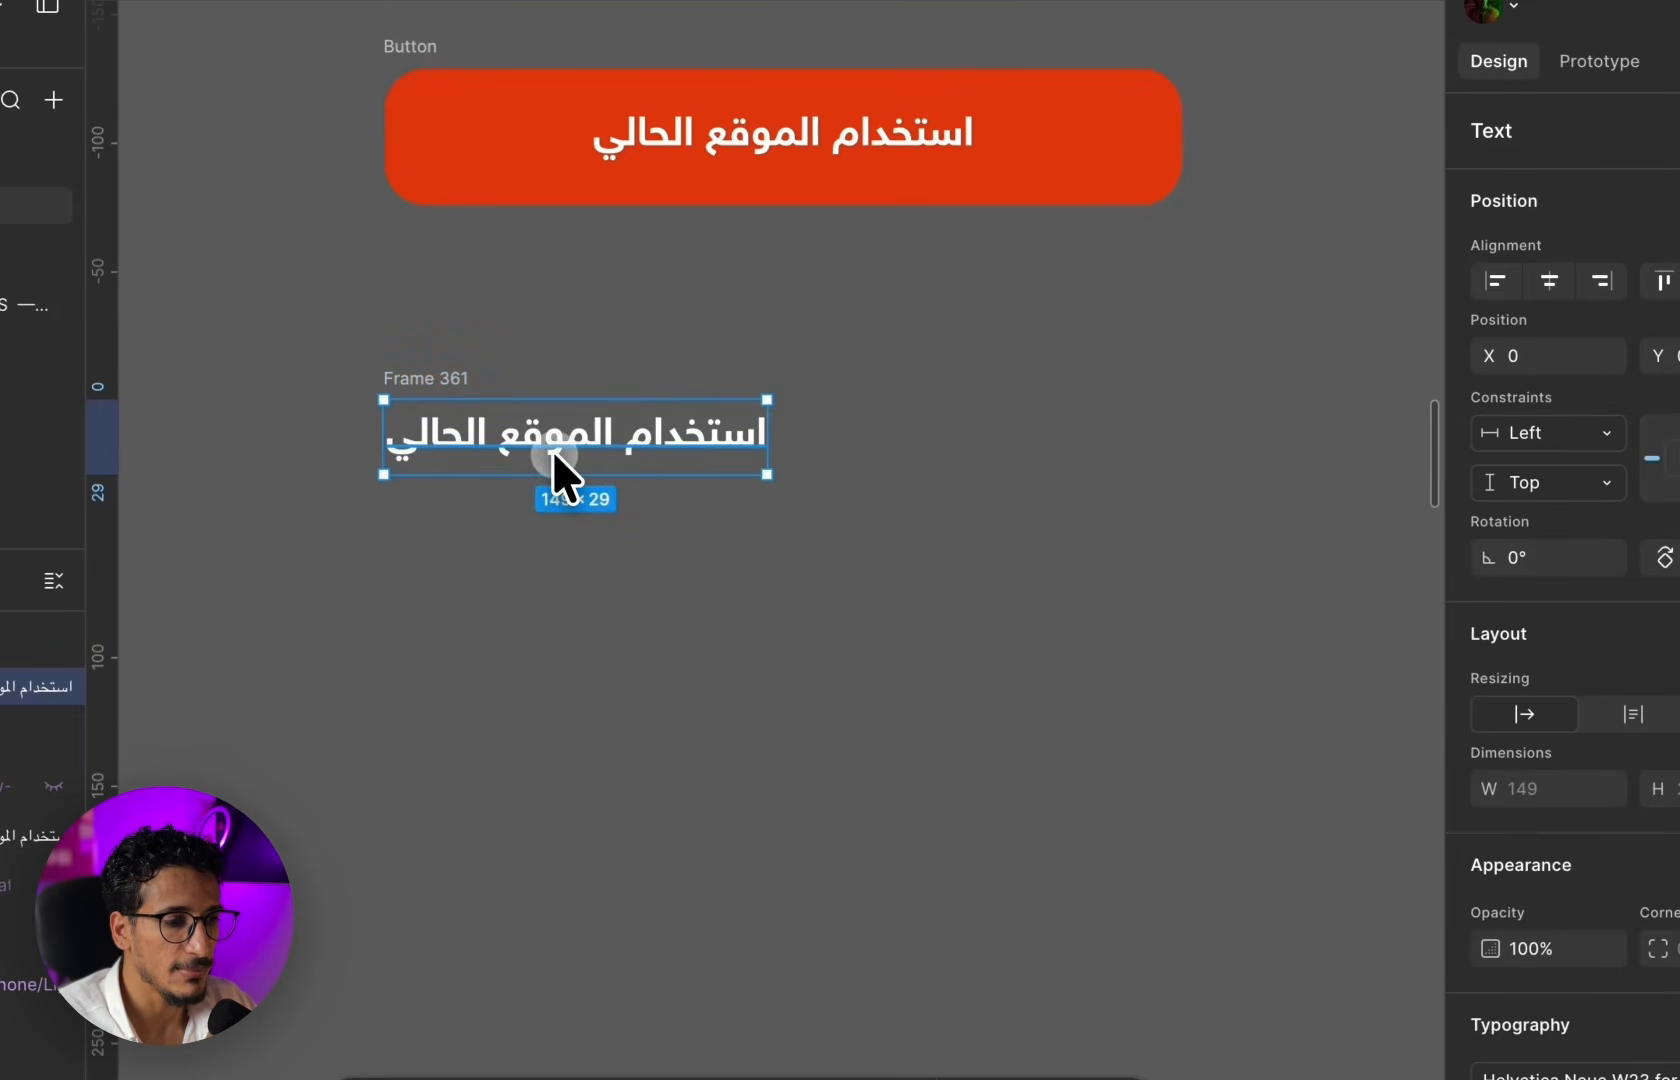
pyautogui.moveTo(553, 452); pyautogui.dragTo(829, 482)
pyautogui.click(452, 382)
pyautogui.scroll(-3, 1640, 765)
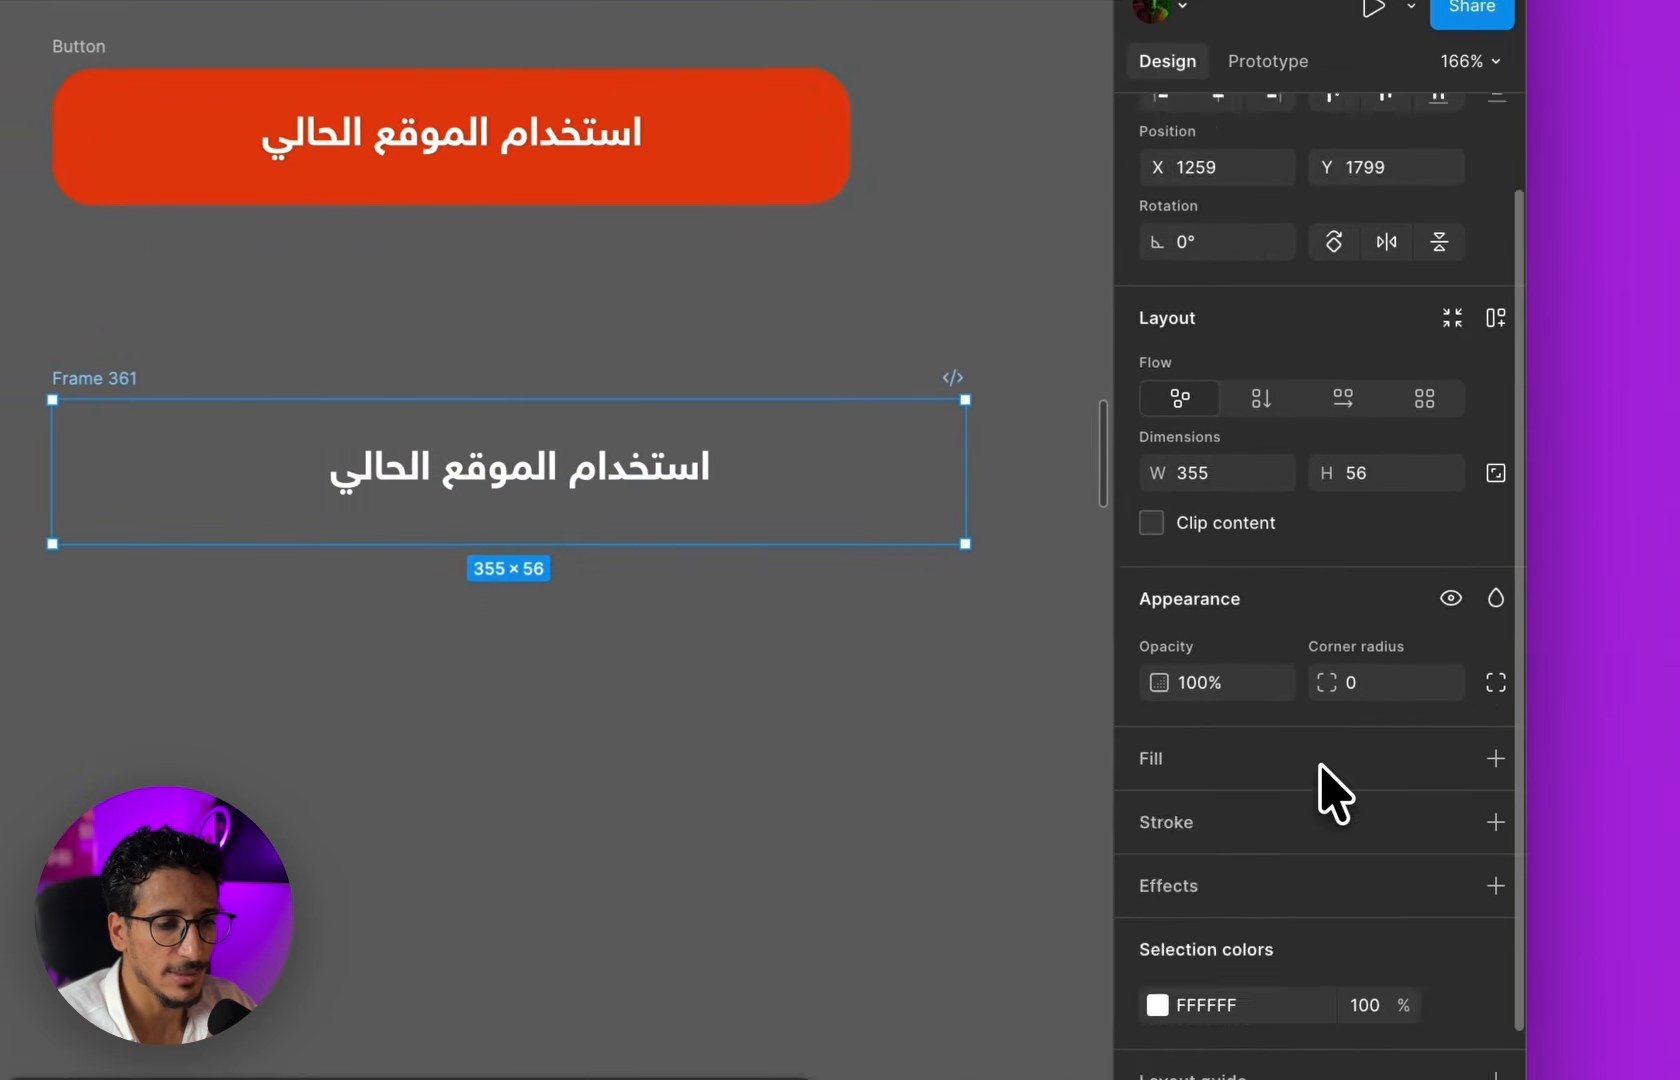
# - Fill the 355 × 56 label frame with the solid red colour D40000
pyautogui.click(1440, 675)
pyautogui.click(1100, 727)
pyautogui.moveTo(975, 645); pyautogui.dragTo(1099, 529)
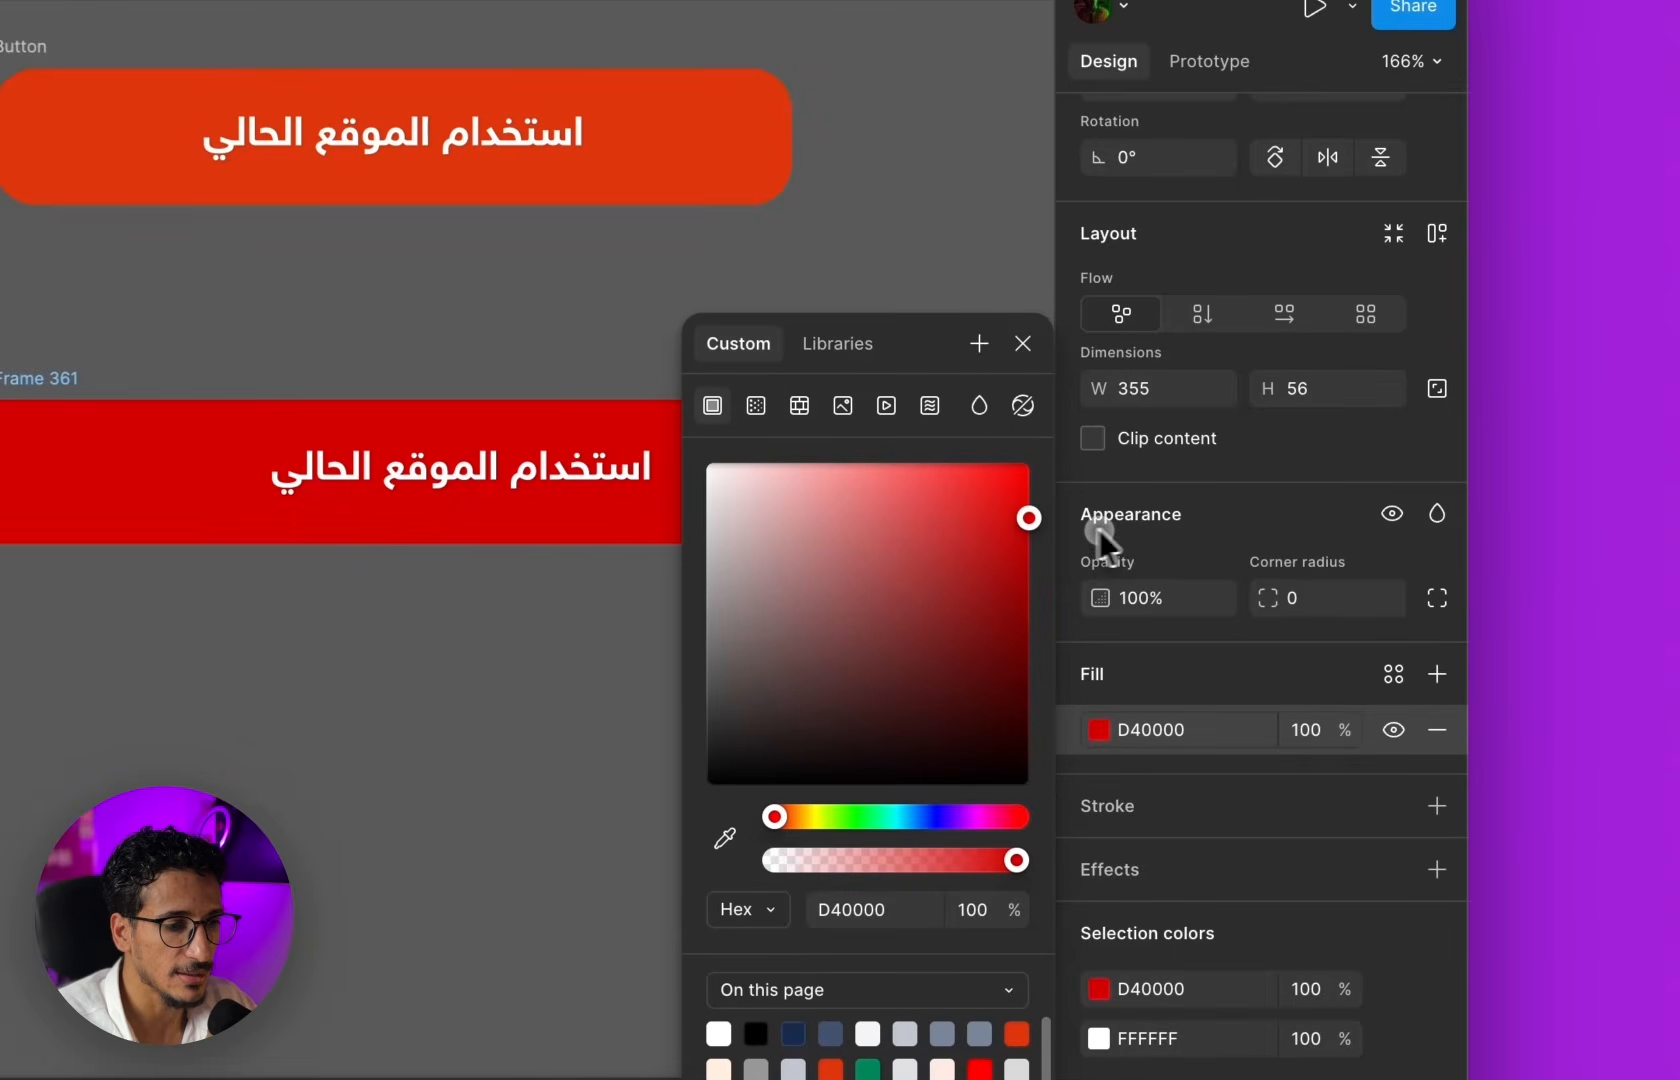
pyautogui.click(534, 682)
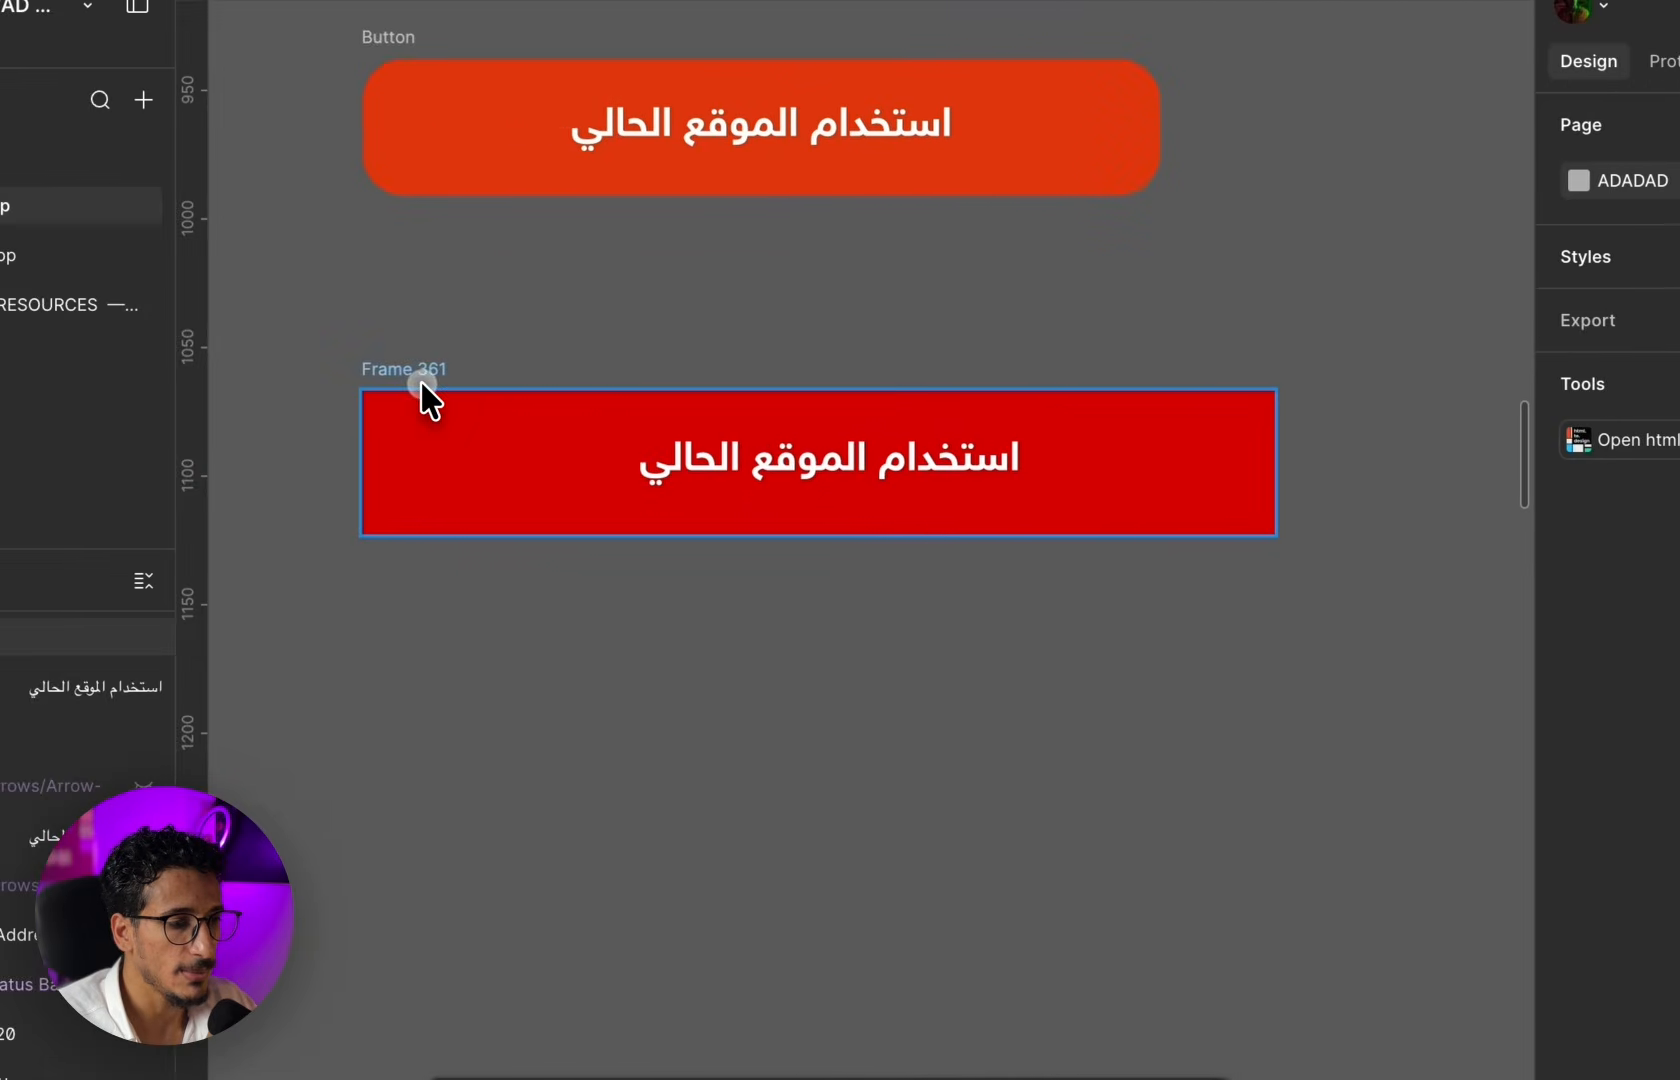
# - Slightly round the corners of the red 355 × 56 frame
pyautogui.click(421, 382)
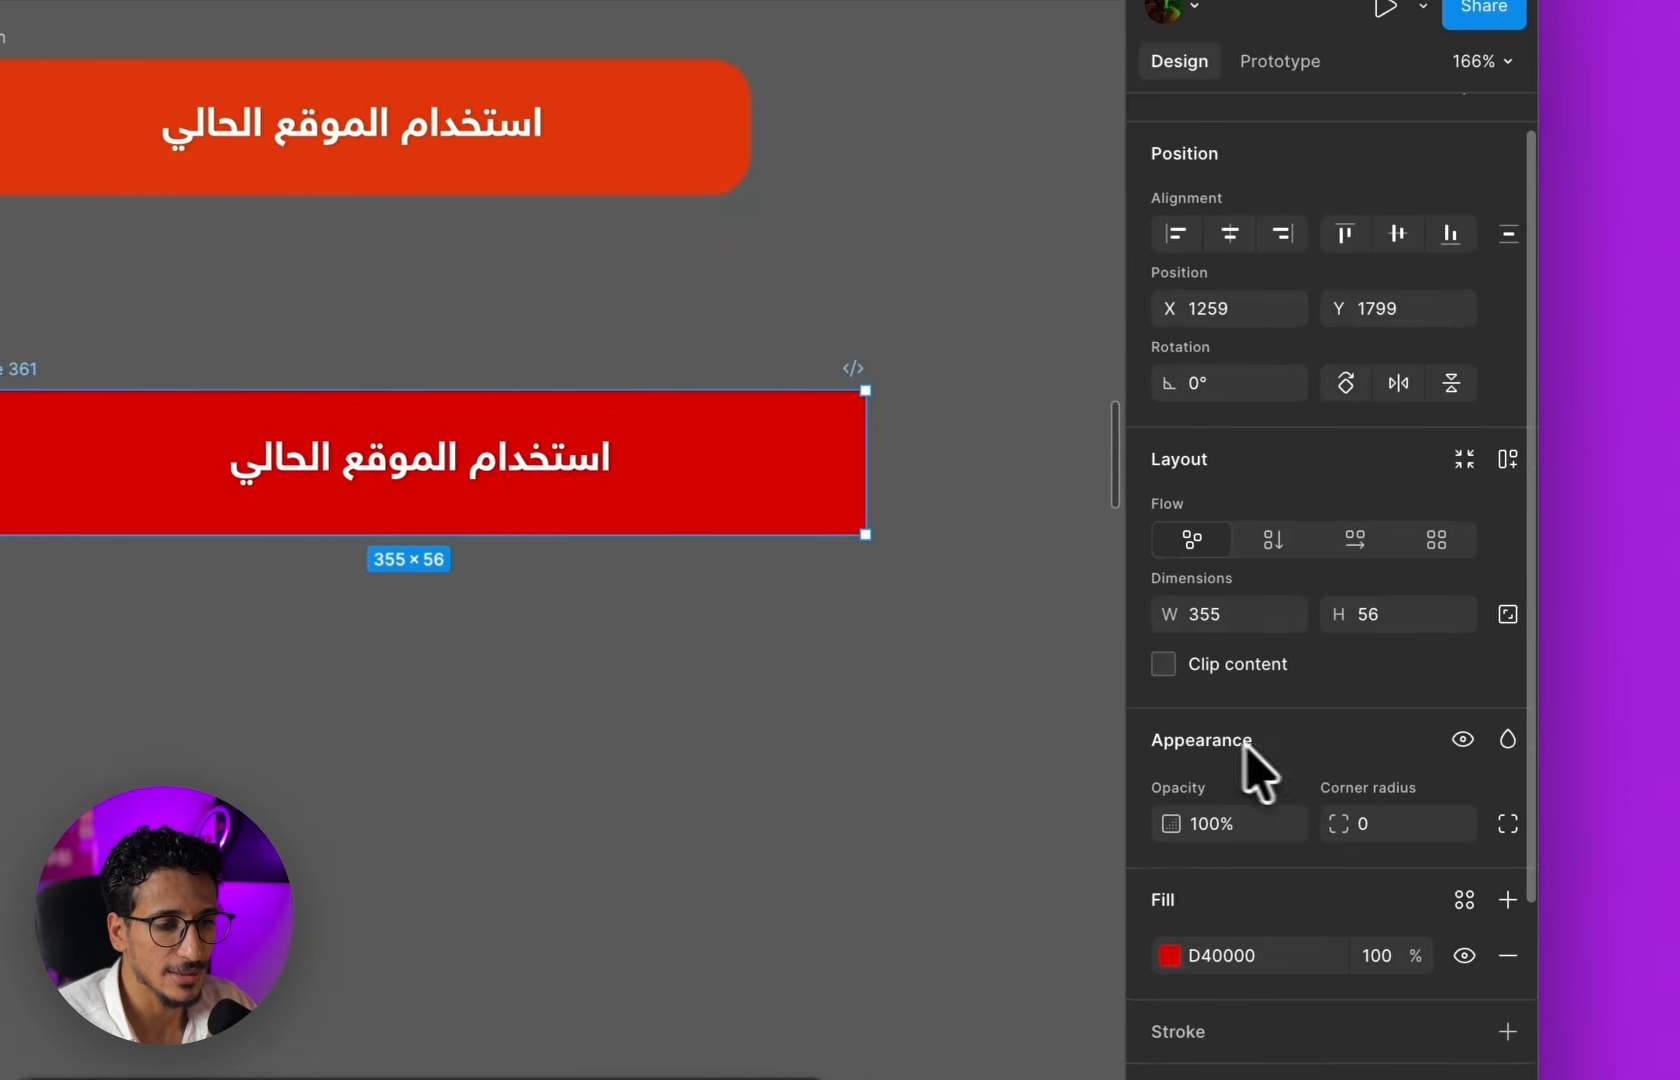
pyautogui.moveTo(1258, 826); pyautogui.dragTo(1256, 818)
pyautogui.click(514, 724)
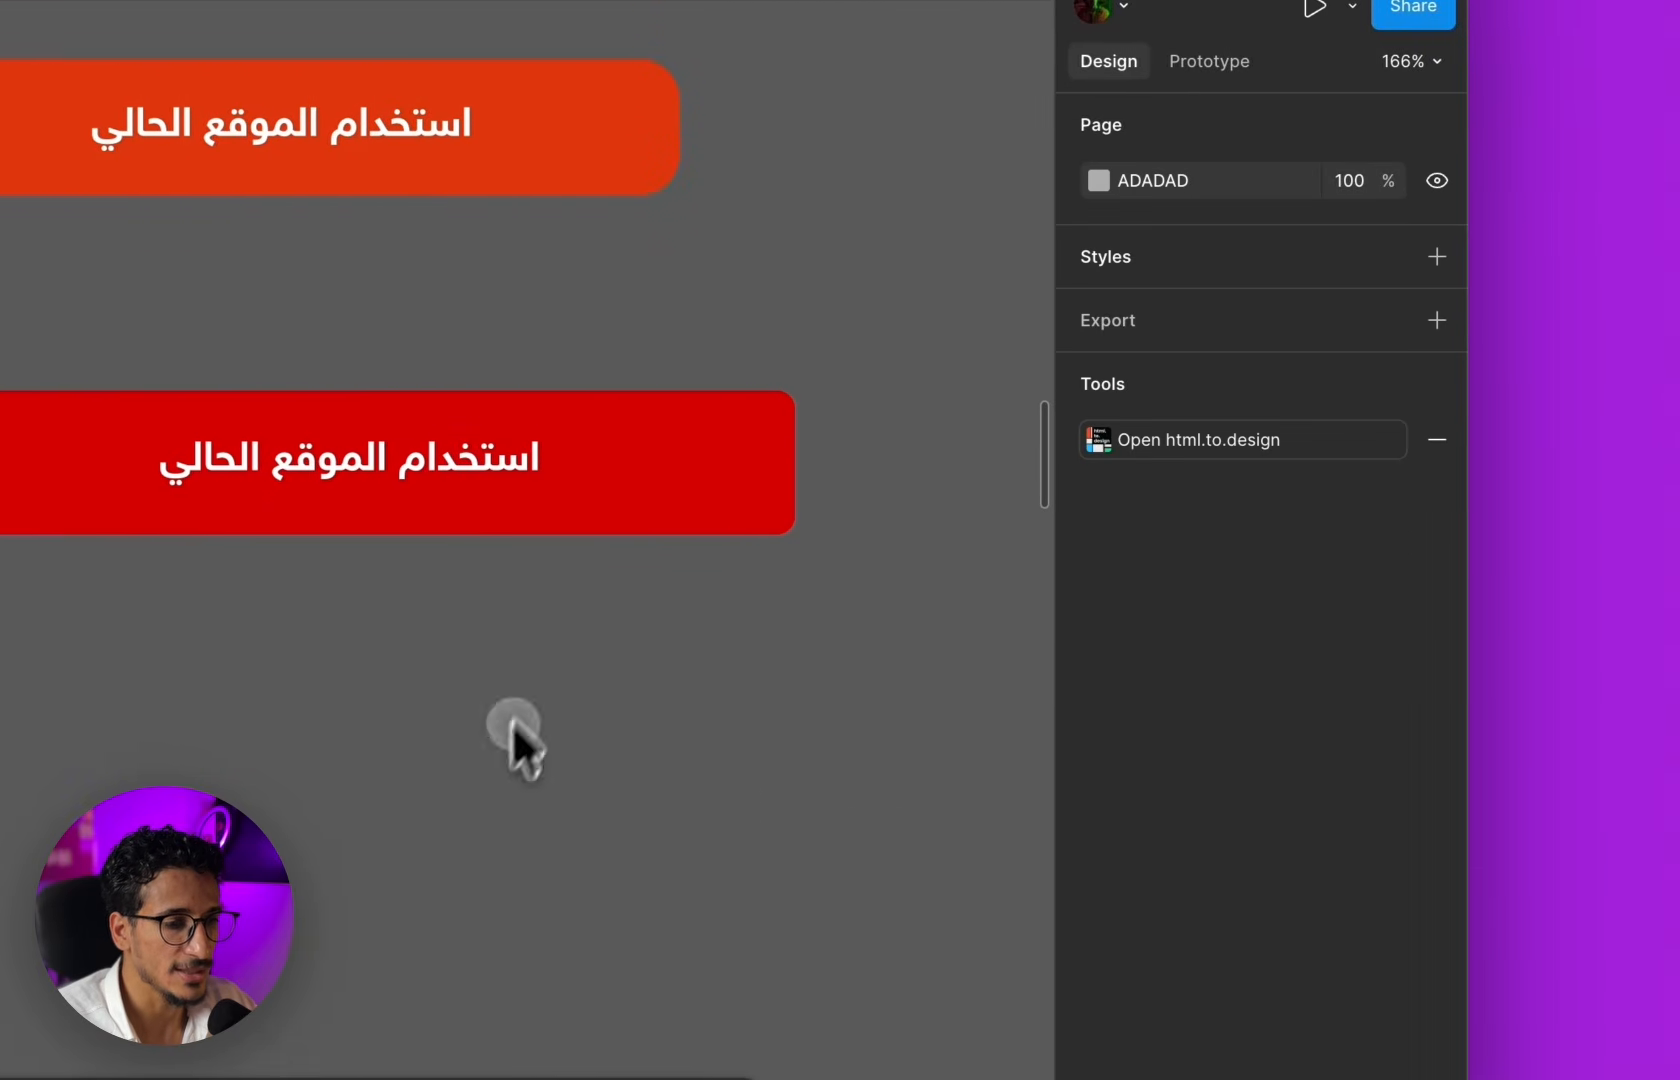
pyautogui.scroll(-2, 540, 655)
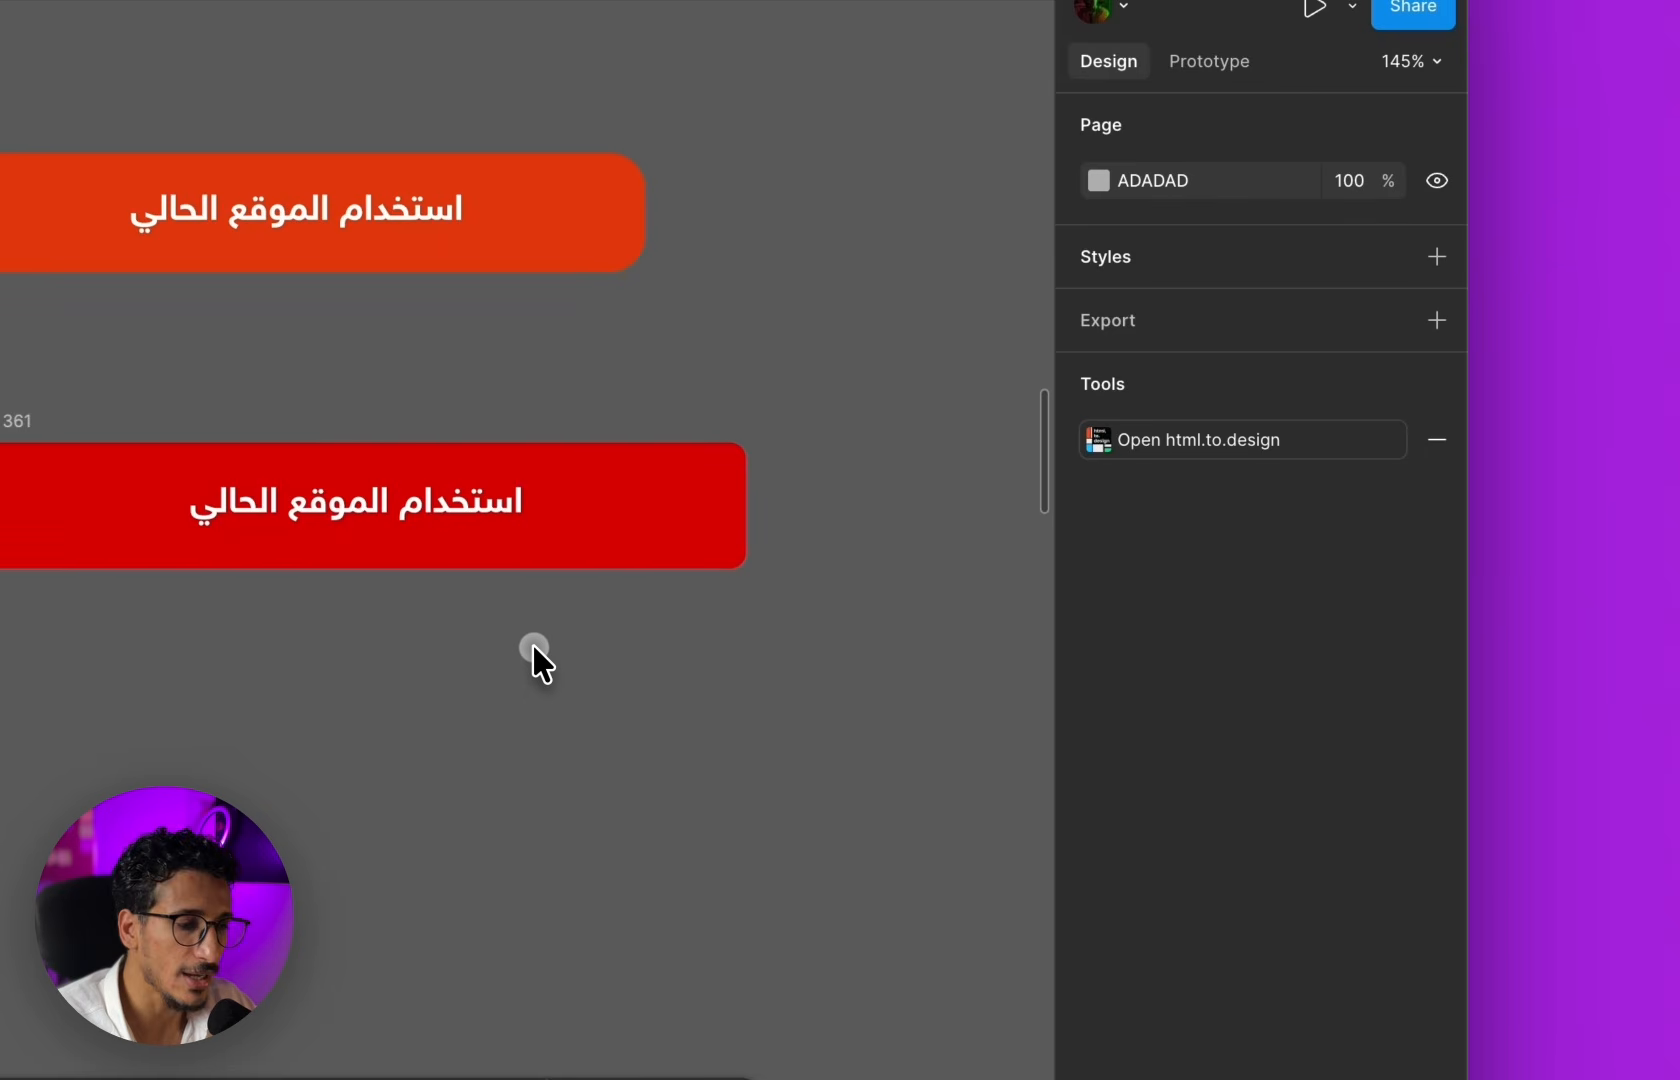
# - Try to move the label text out of the red frame, and undo the move
pyautogui.moveTo(486, 480); pyautogui.dragTo(430, 566)
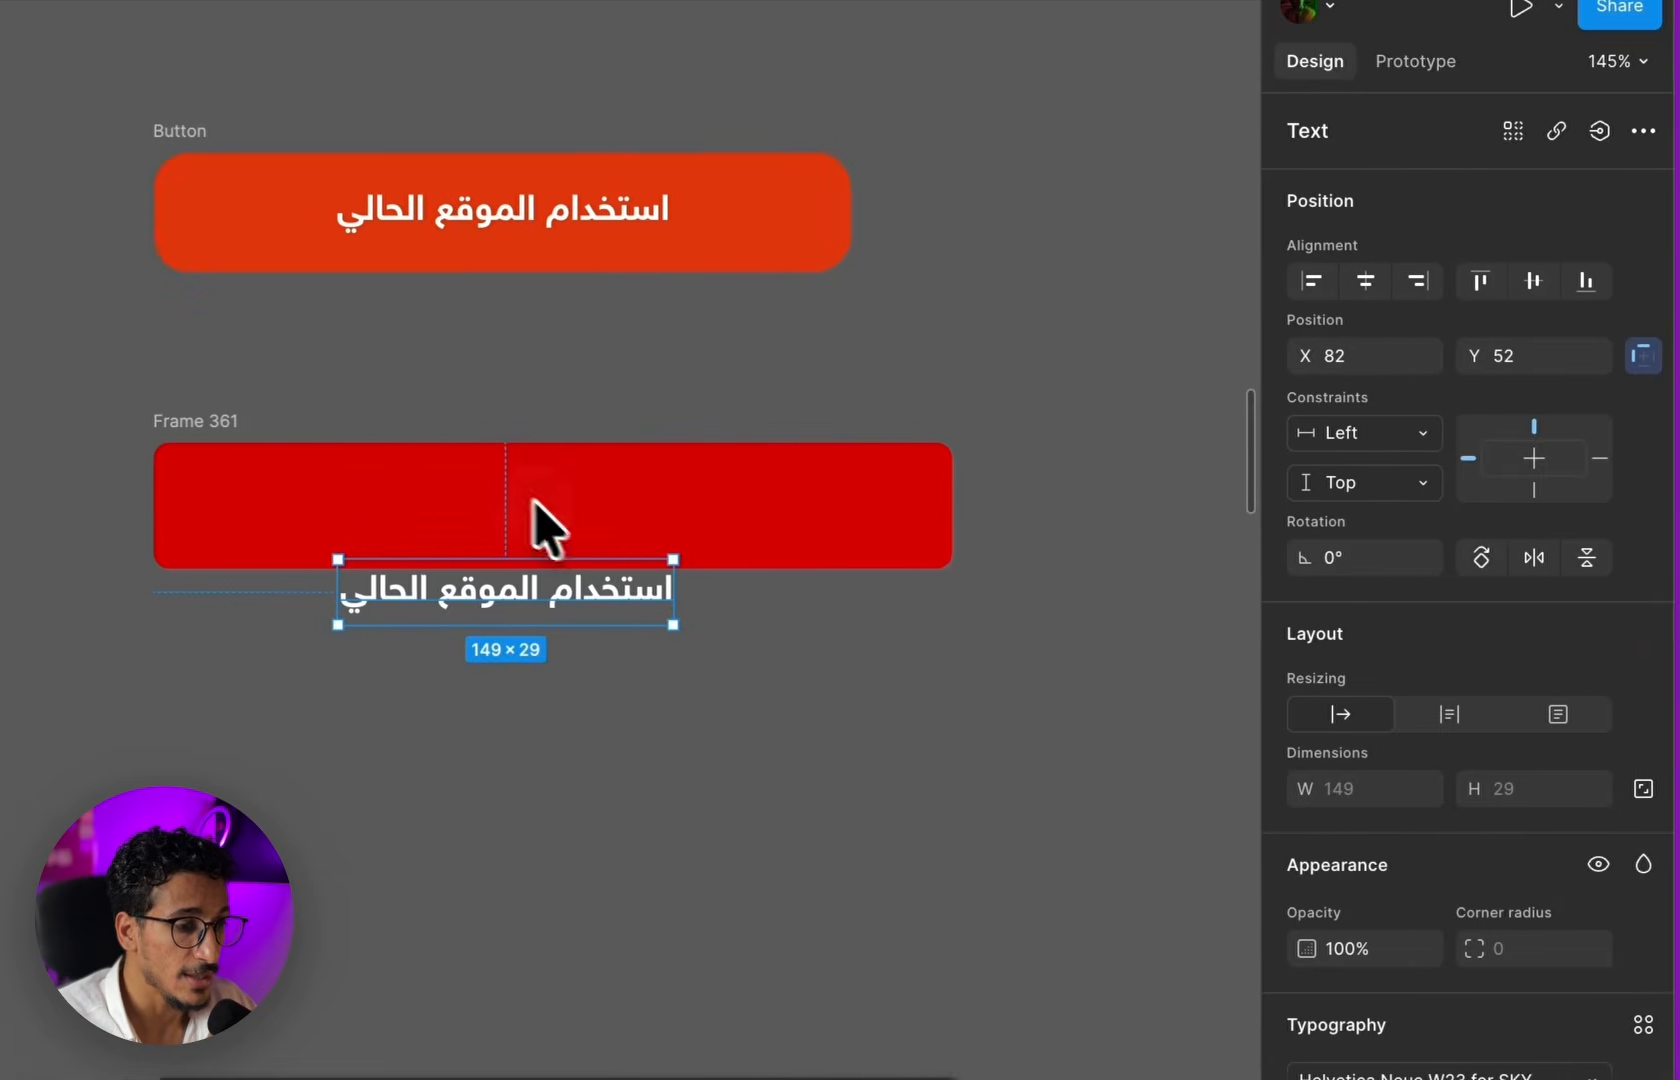
pyautogui.press('super+z')
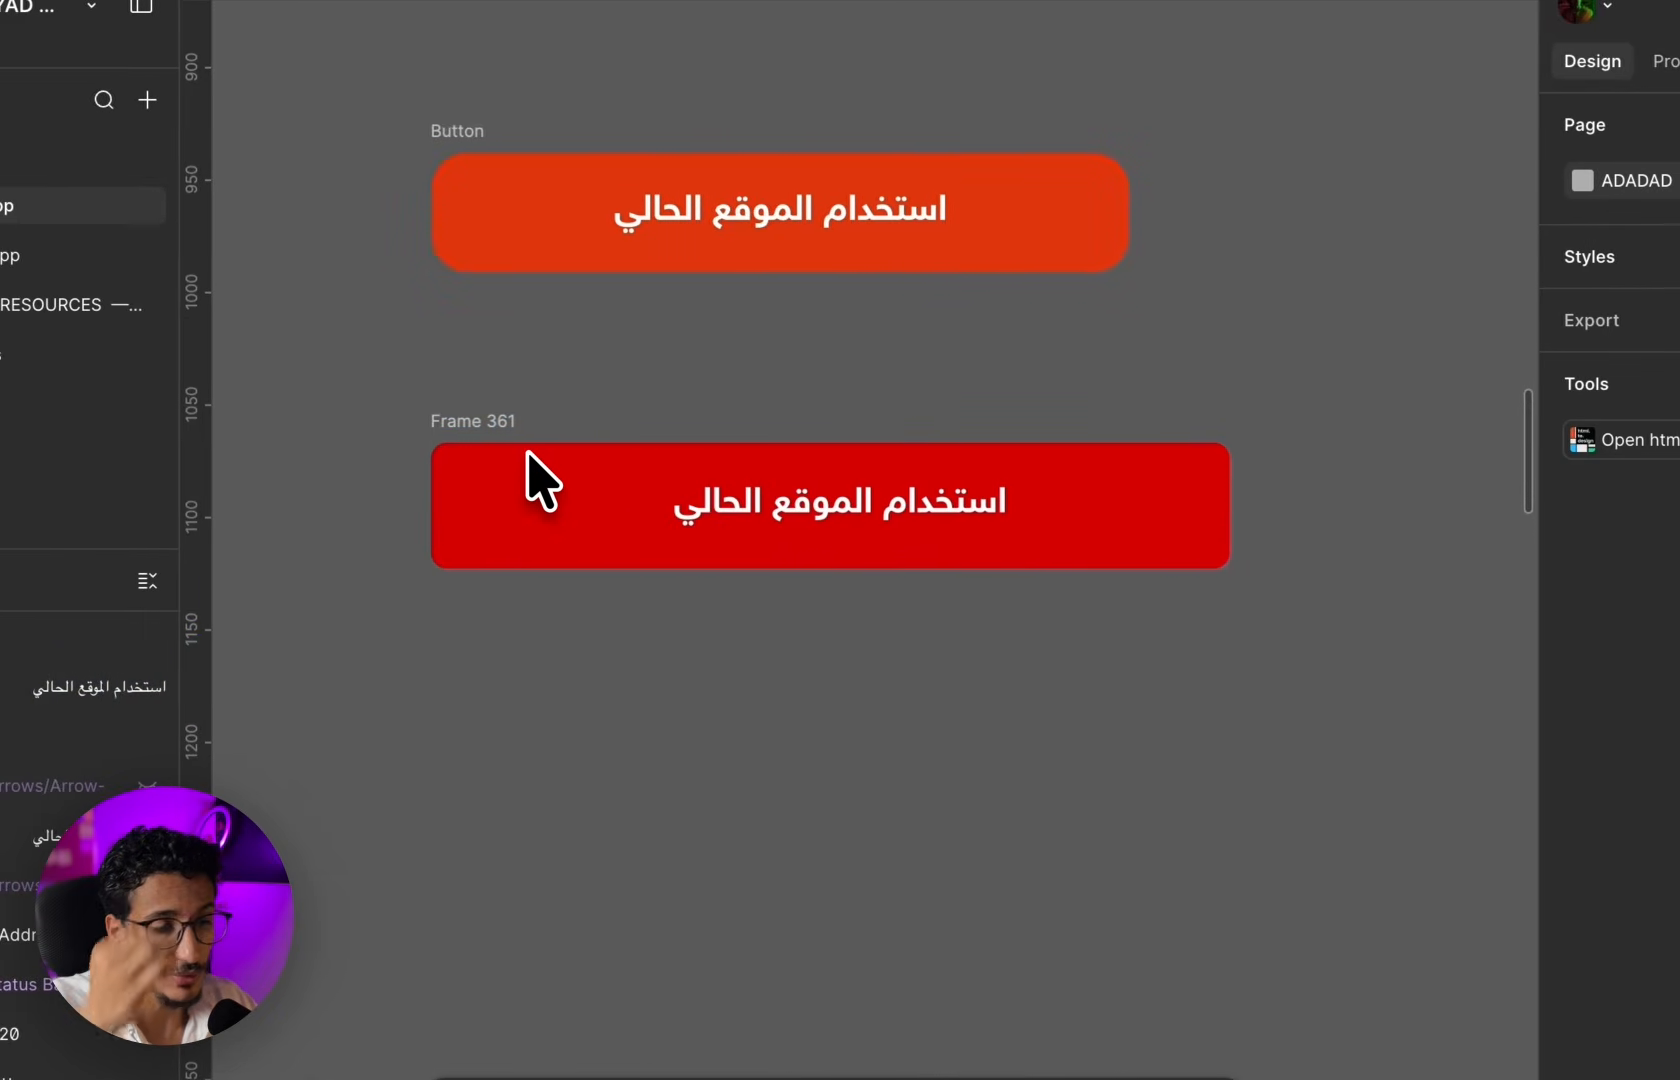
pyautogui.click(488, 428)
pyautogui.scroll(-1, 703, 540)
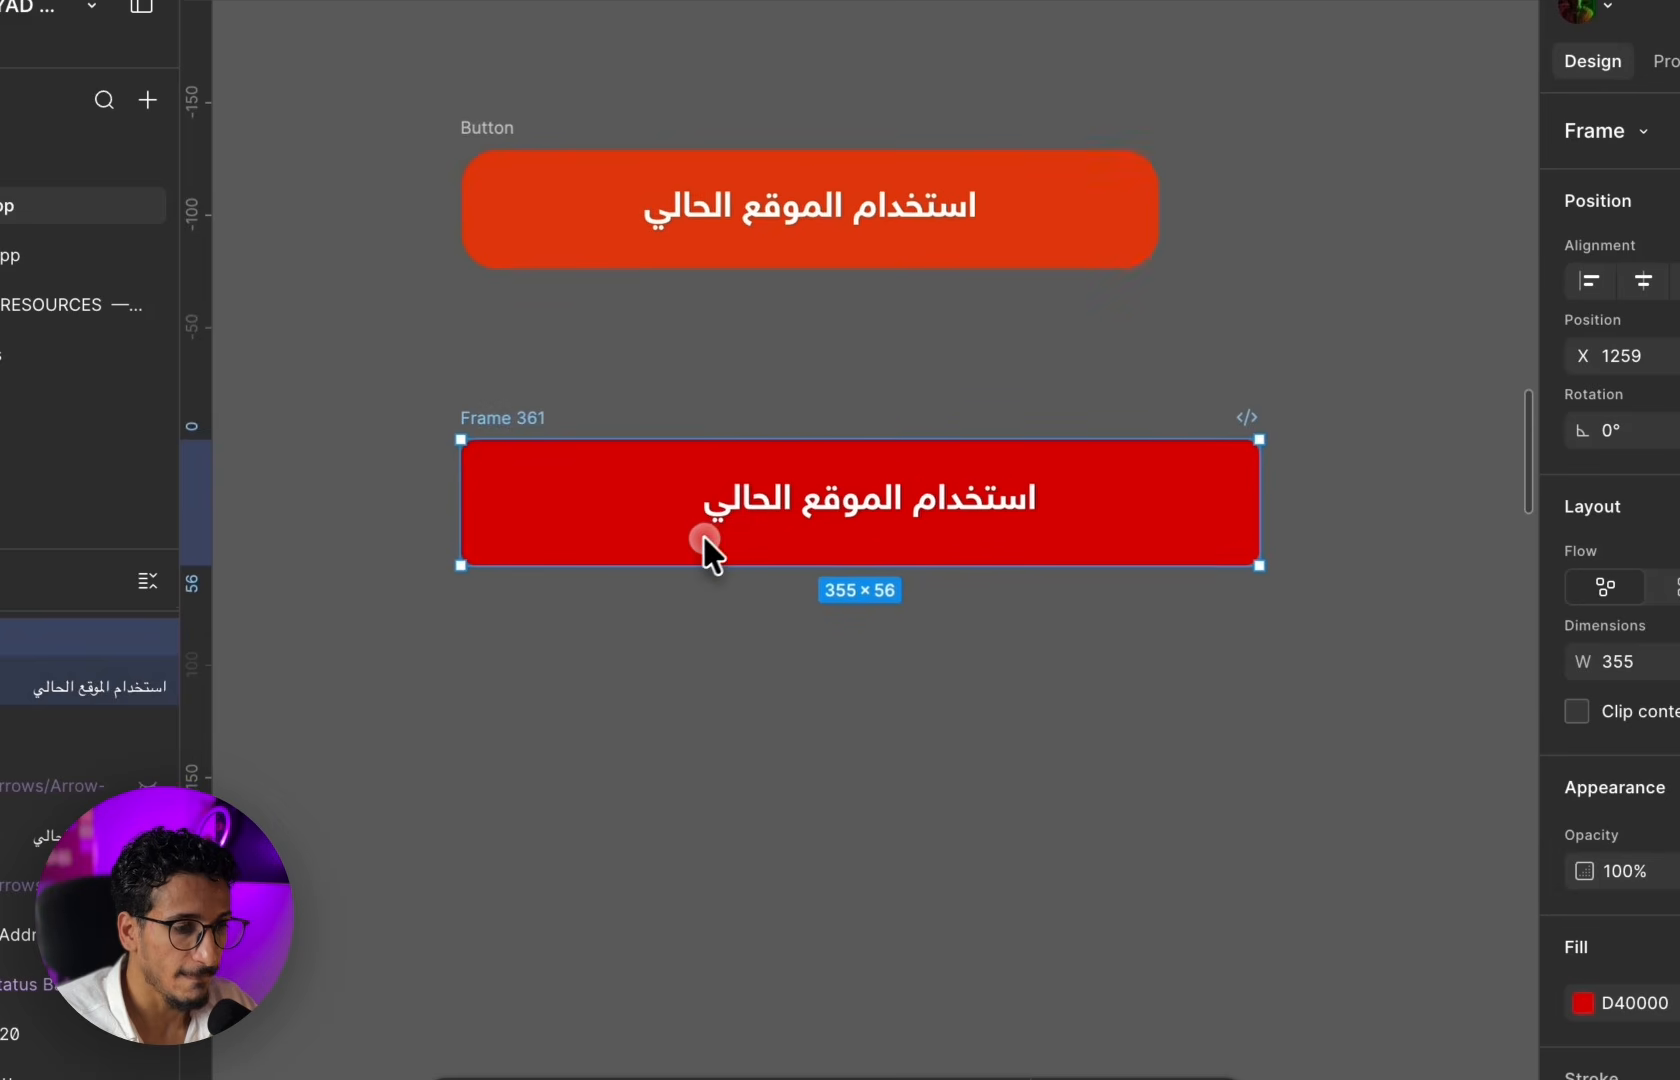
# - Place a copy of the label text on the empty canvas below the red frame
pyautogui.moveTo(874, 480); pyautogui.dragTo(878, 744)
pyautogui.scroll(-3, 874, 585)
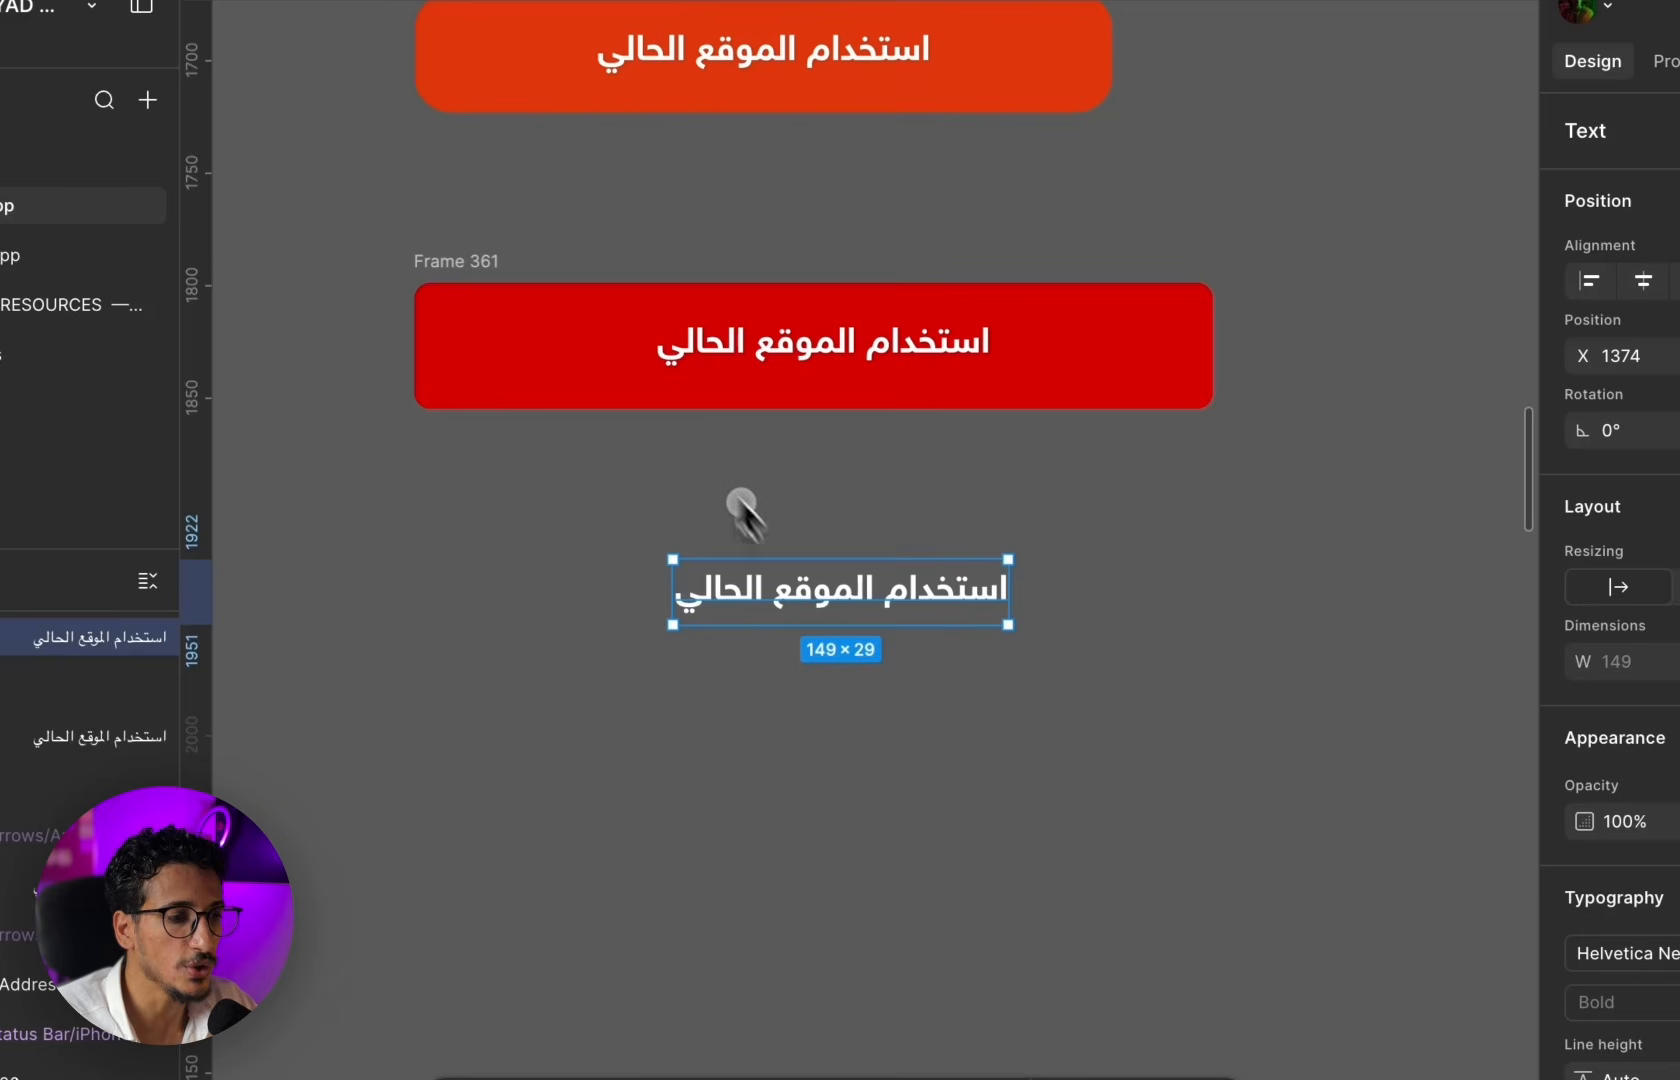
pyautogui.scroll(5, 855, 502)
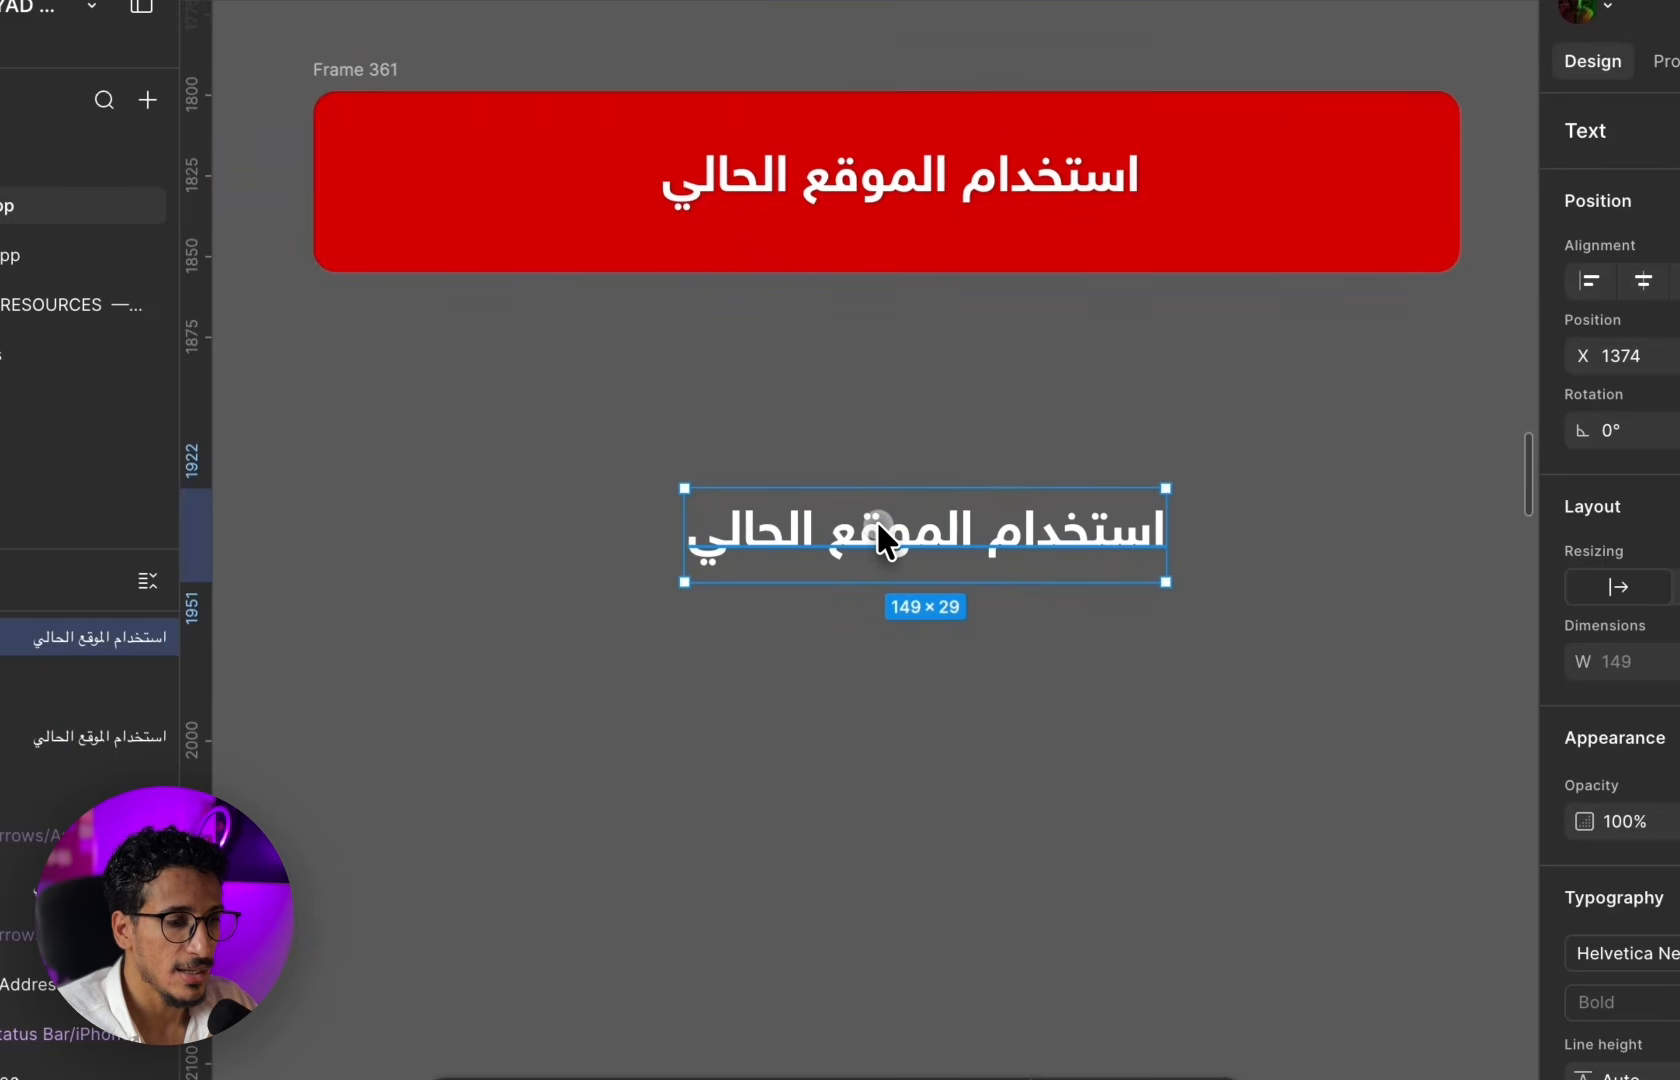
# - Add auto layout to the copied label text below the red frame
pyautogui.rightClick(882, 475)
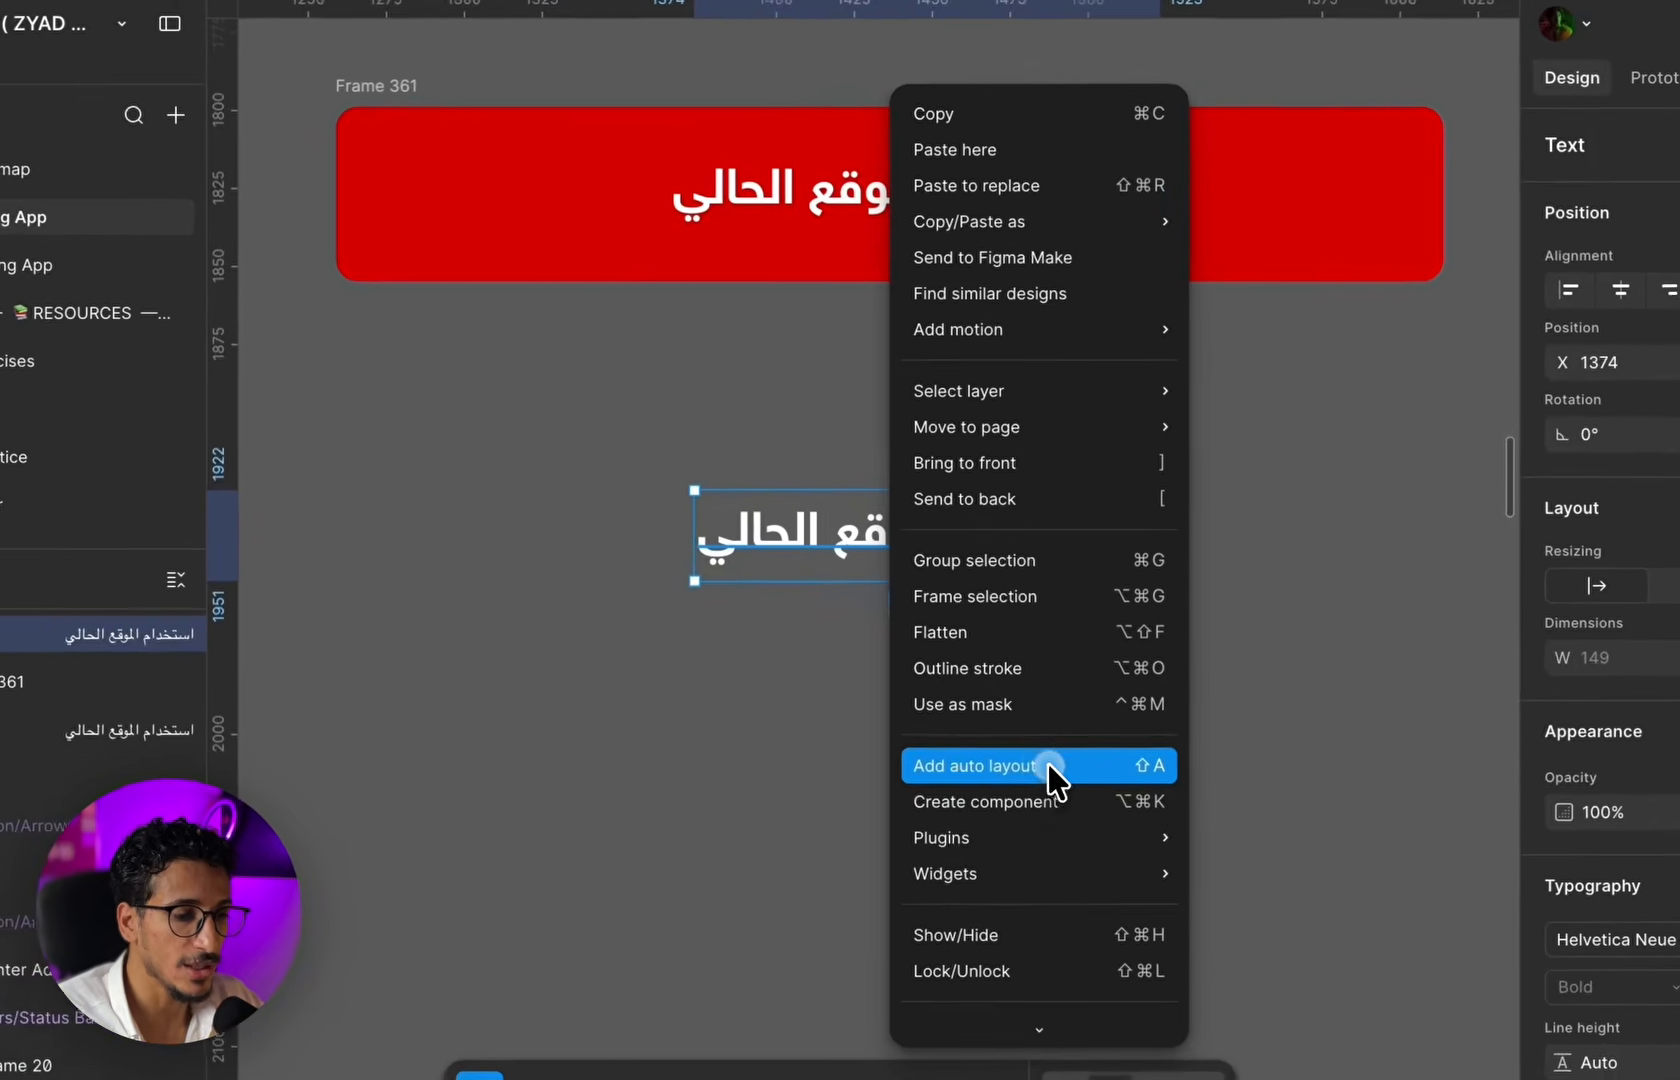
pyautogui.click(982, 695)
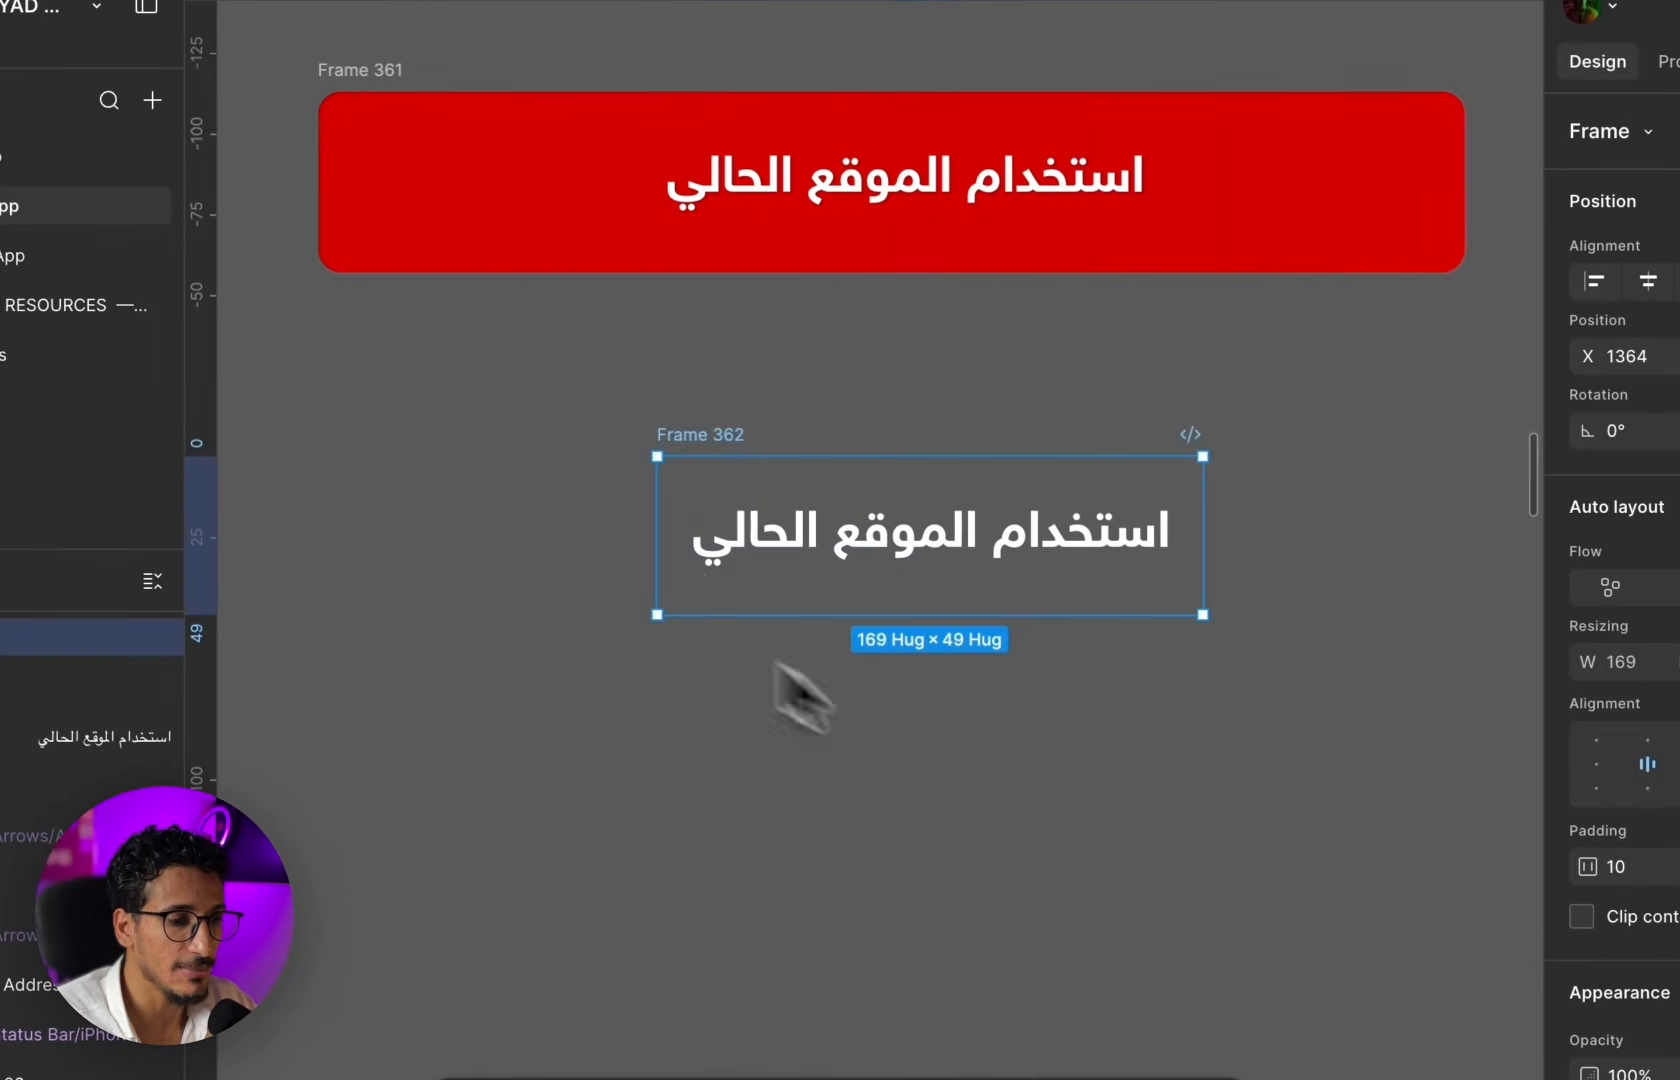
pyautogui.moveTo(702, 435)
pyautogui.mouseDown()
pyautogui.moveTo(727, 436)
pyautogui.moveTo(698, 437)
pyautogui.mouseUp()
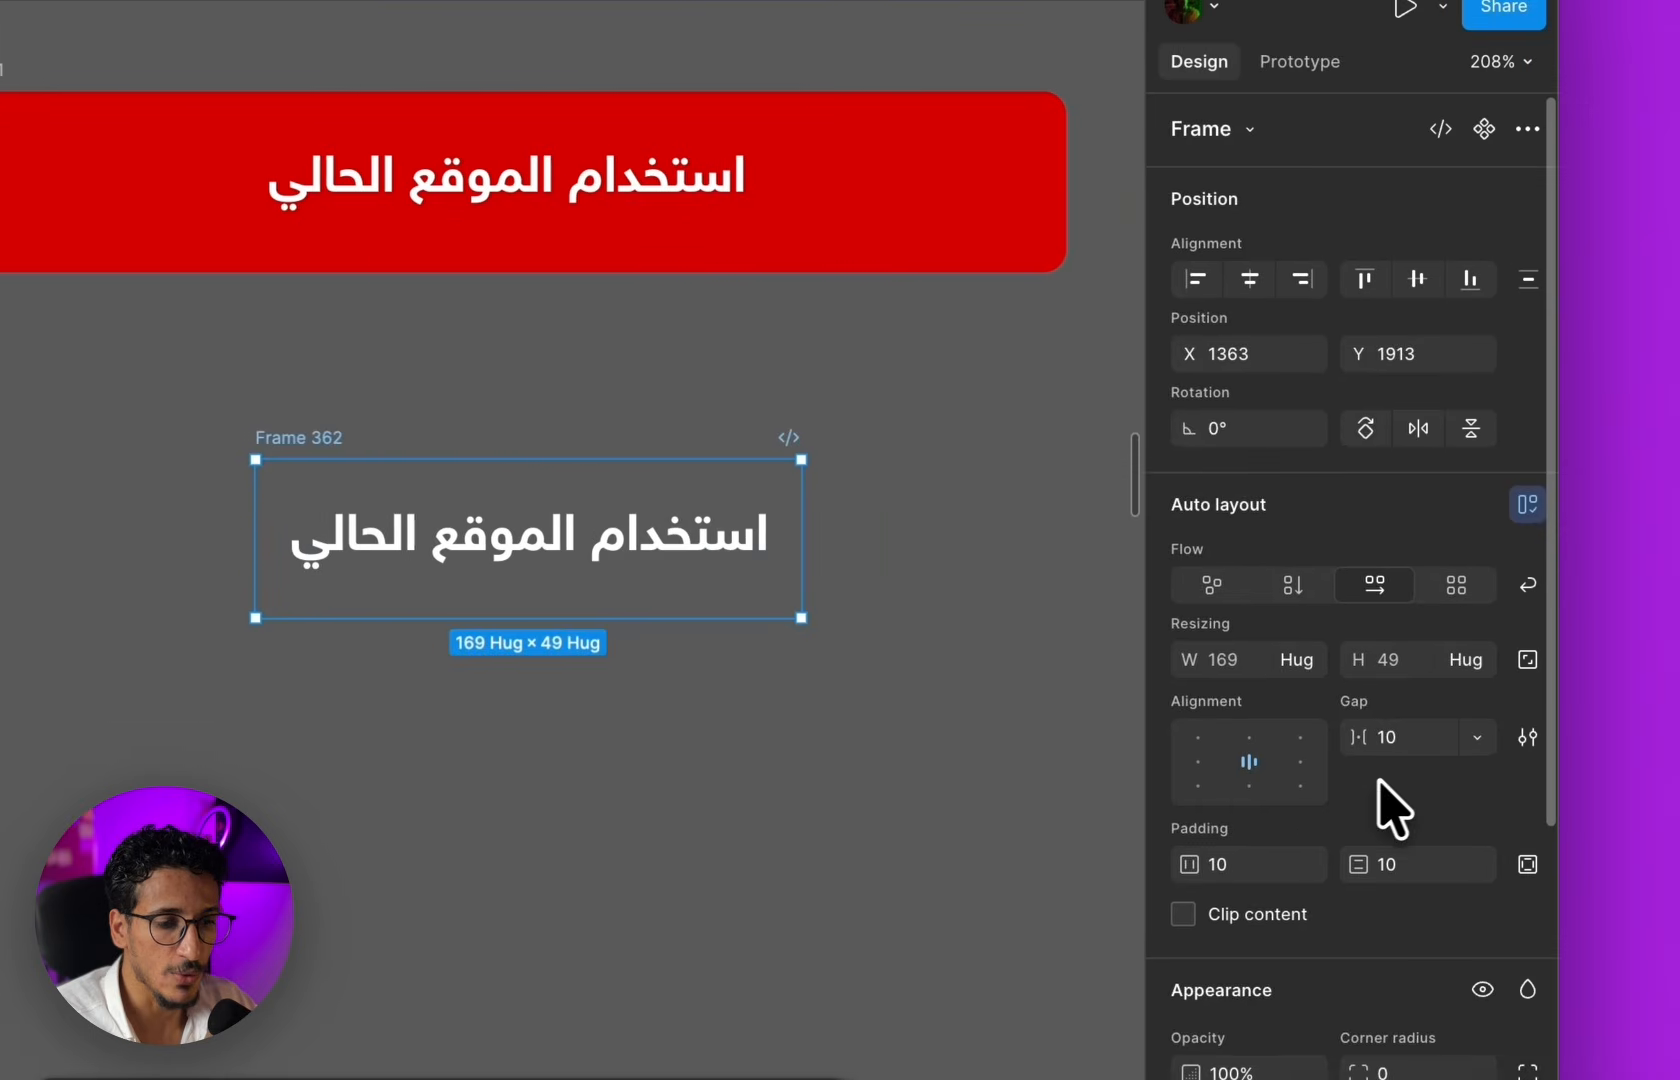
# - Enlarge the auto layout frame to about 270 × 70 and move it beneath the red button, to about X 1288, Y 1896
pyautogui.moveTo(805, 548); pyautogui.dragTo(1125, 536)
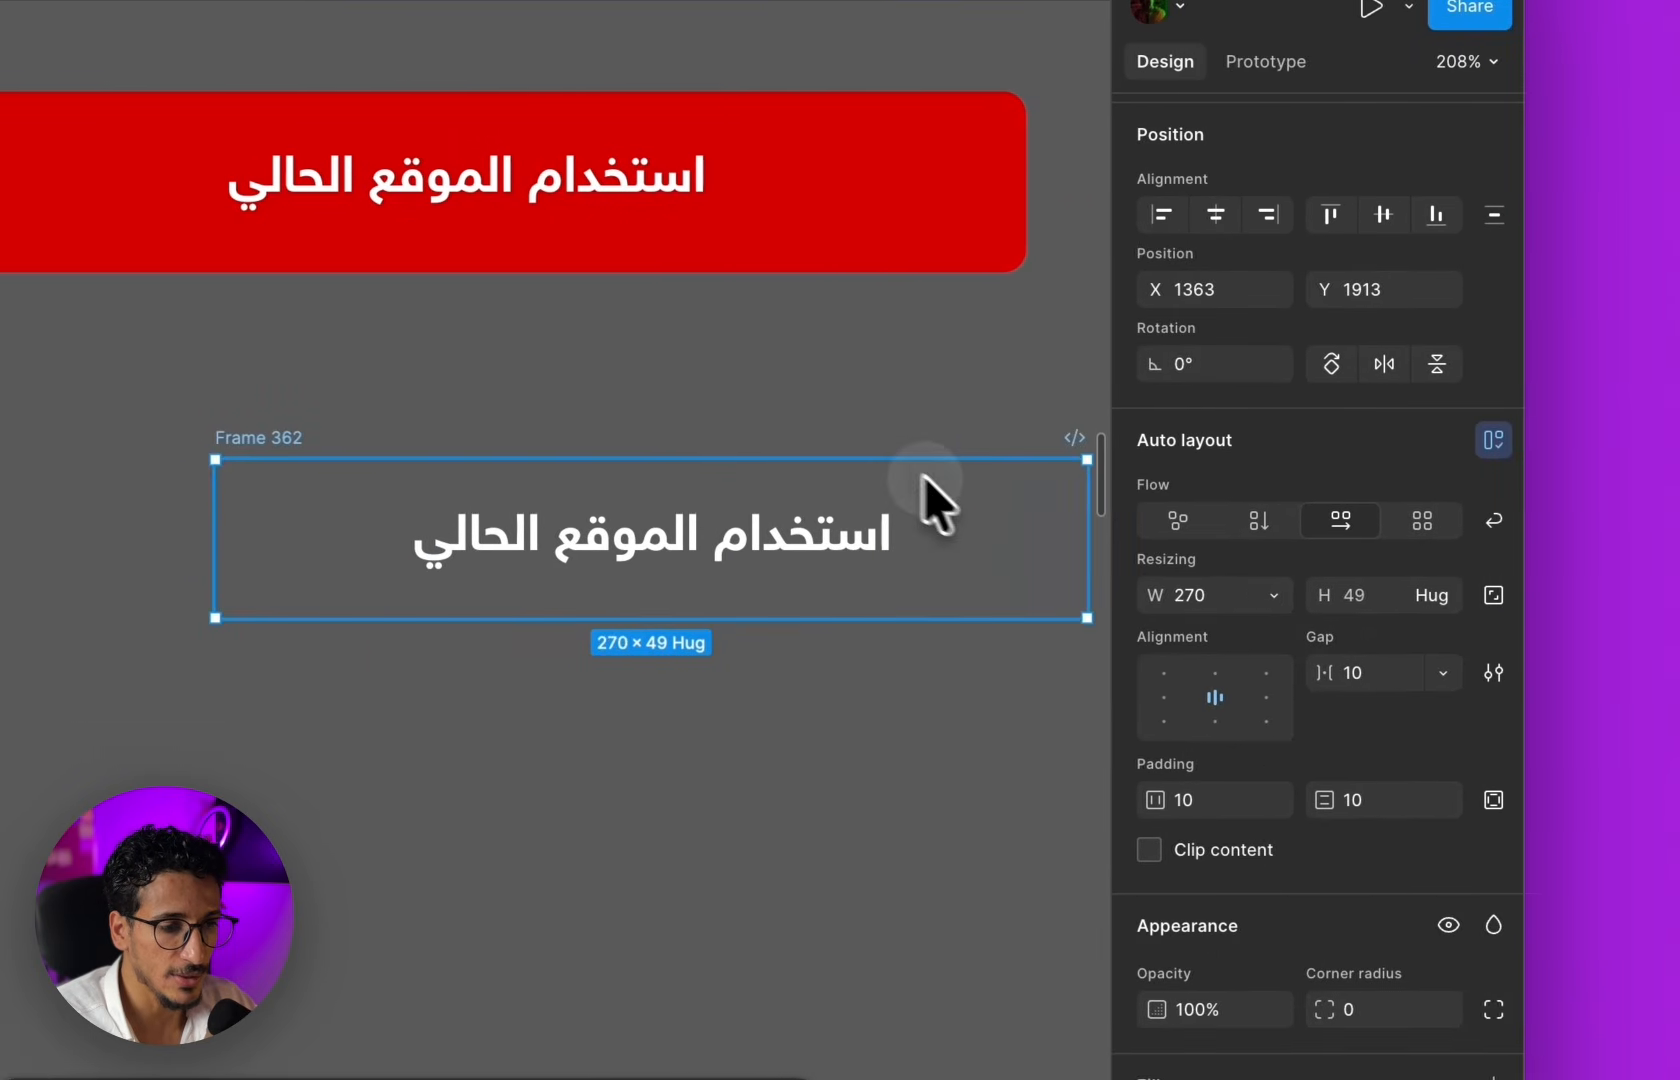
pyautogui.moveTo(924, 478); pyautogui.dragTo(898, 392)
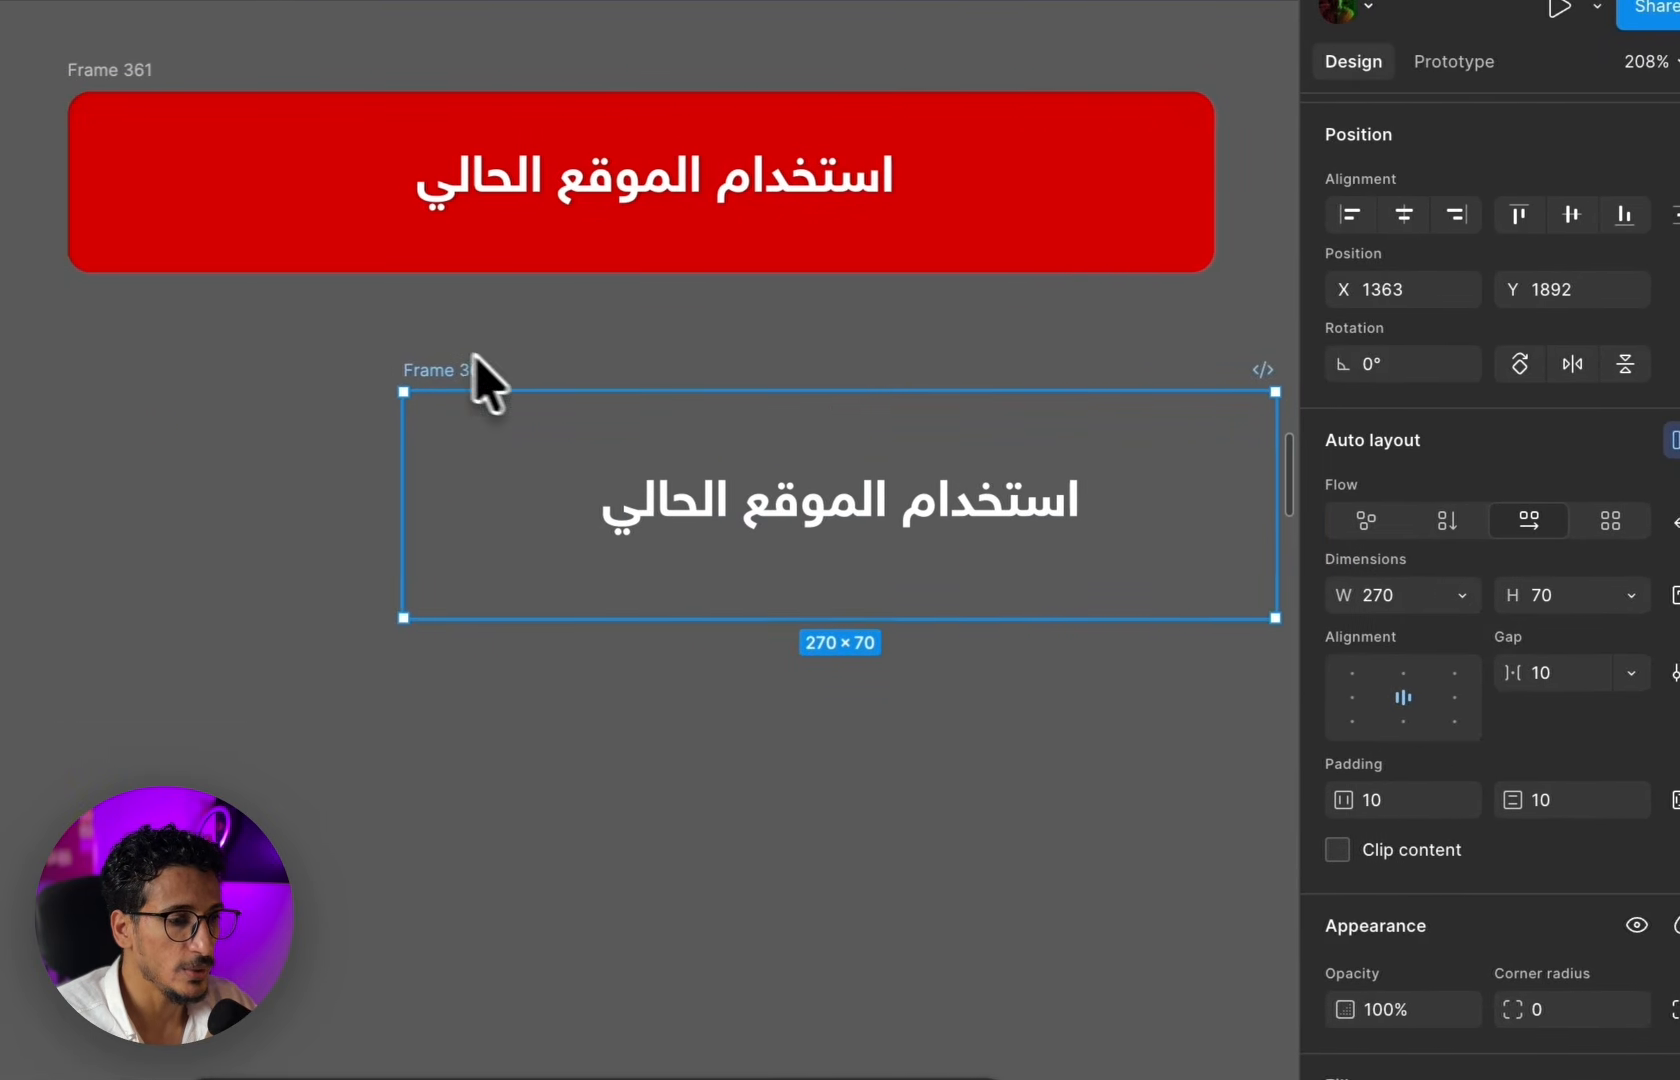
pyautogui.moveTo(450, 356); pyautogui.dragTo(190, 377)
# - Add a solid fill to the auto layout frame, trying green 00875A and settling on dark blue 172B4D from the page colours
pyautogui.scroll(-3, 1471, 820)
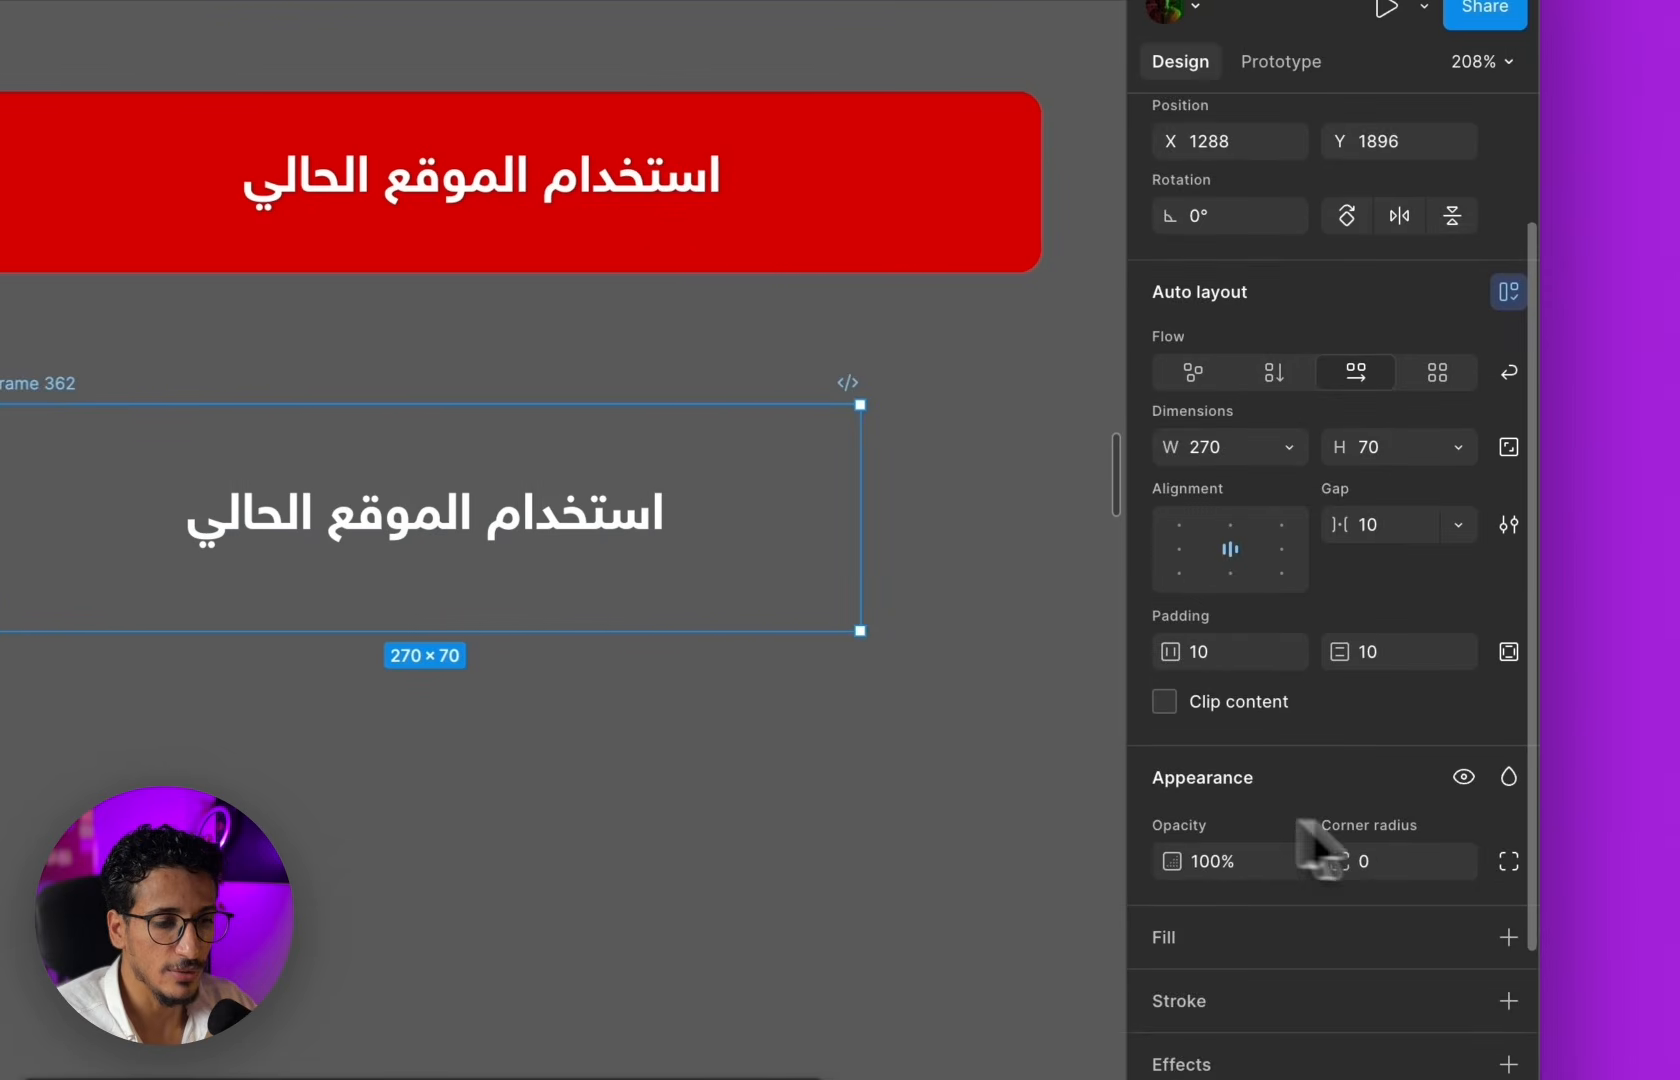
pyautogui.click(1508, 937)
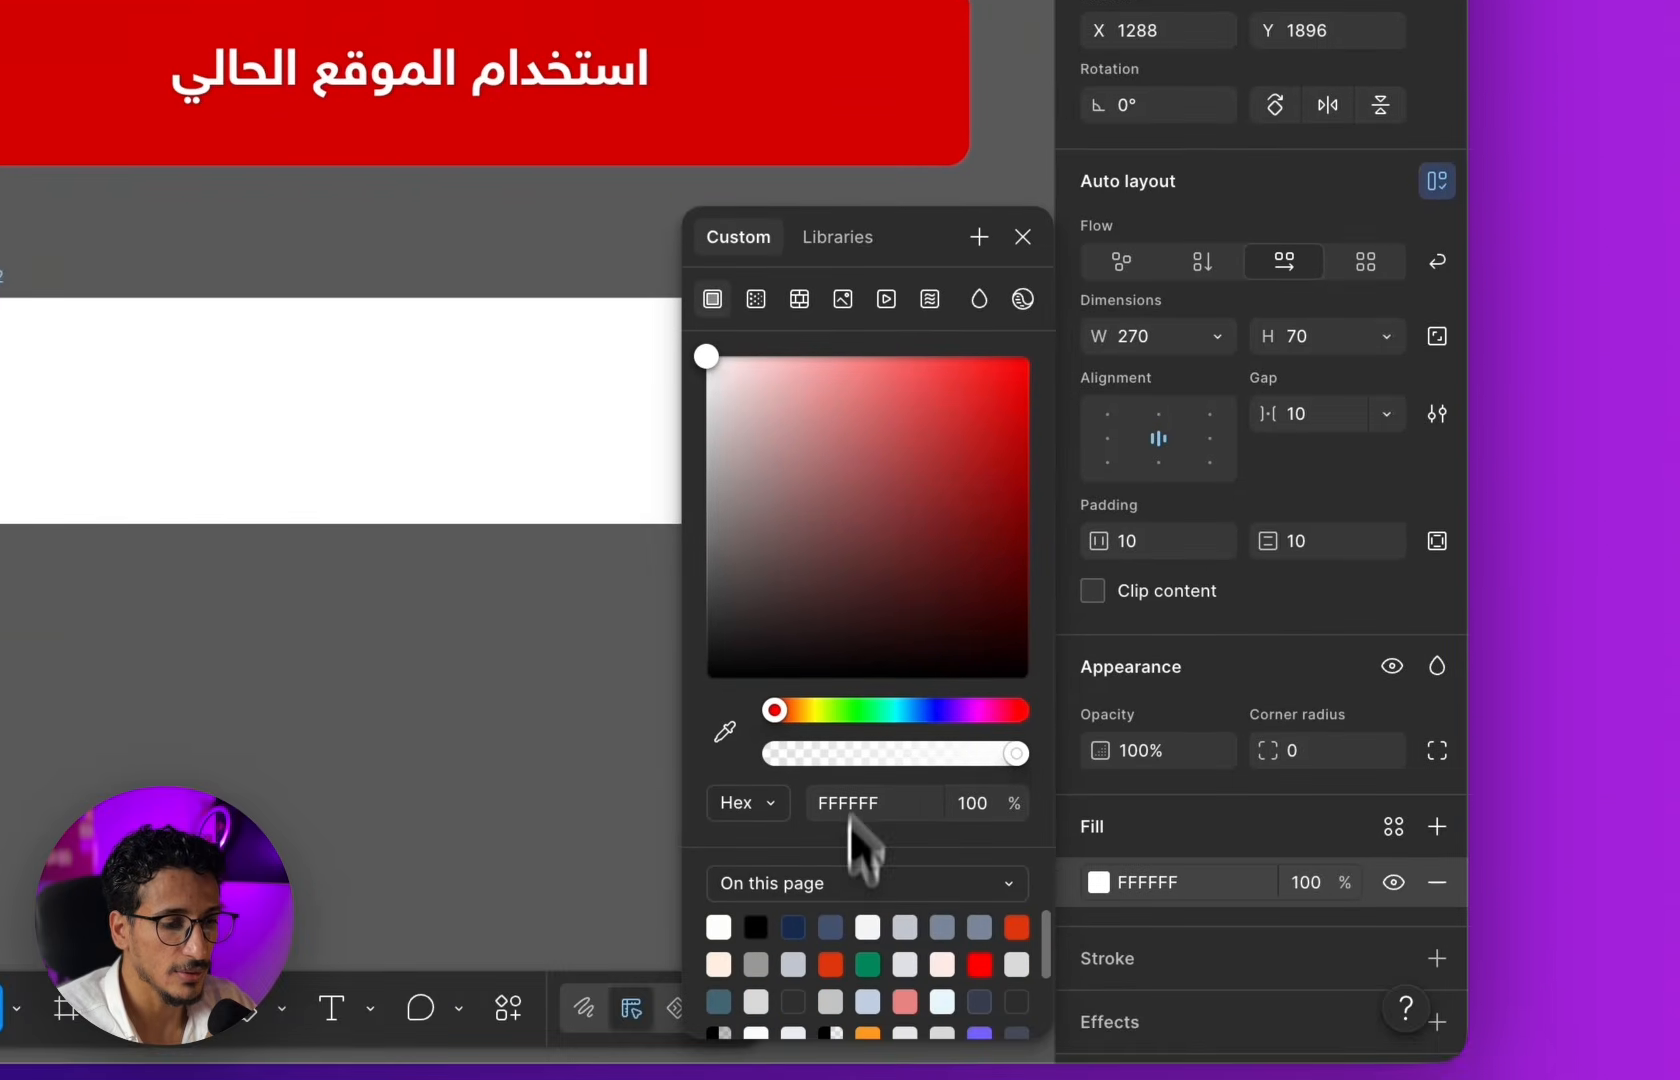
pyautogui.click(867, 964)
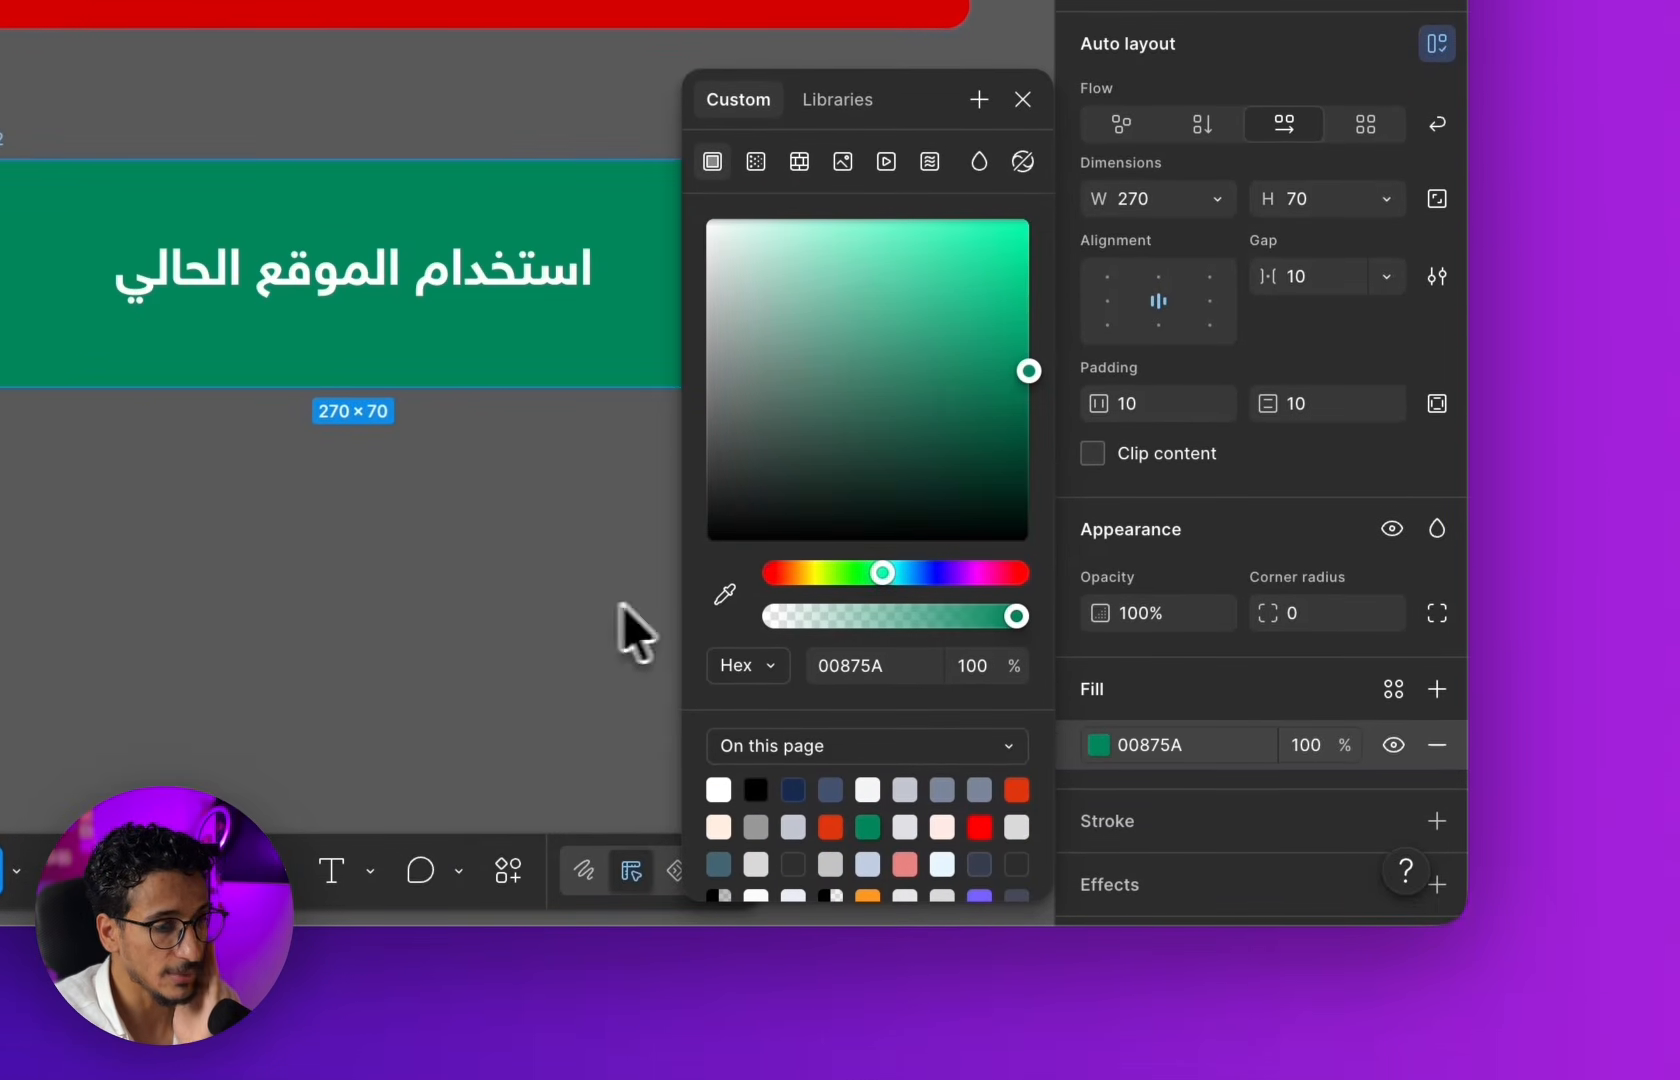
pyautogui.hscroll(1, 622, 605)
pyautogui.scroll(-1, 622, 605)
pyautogui.click(793, 790)
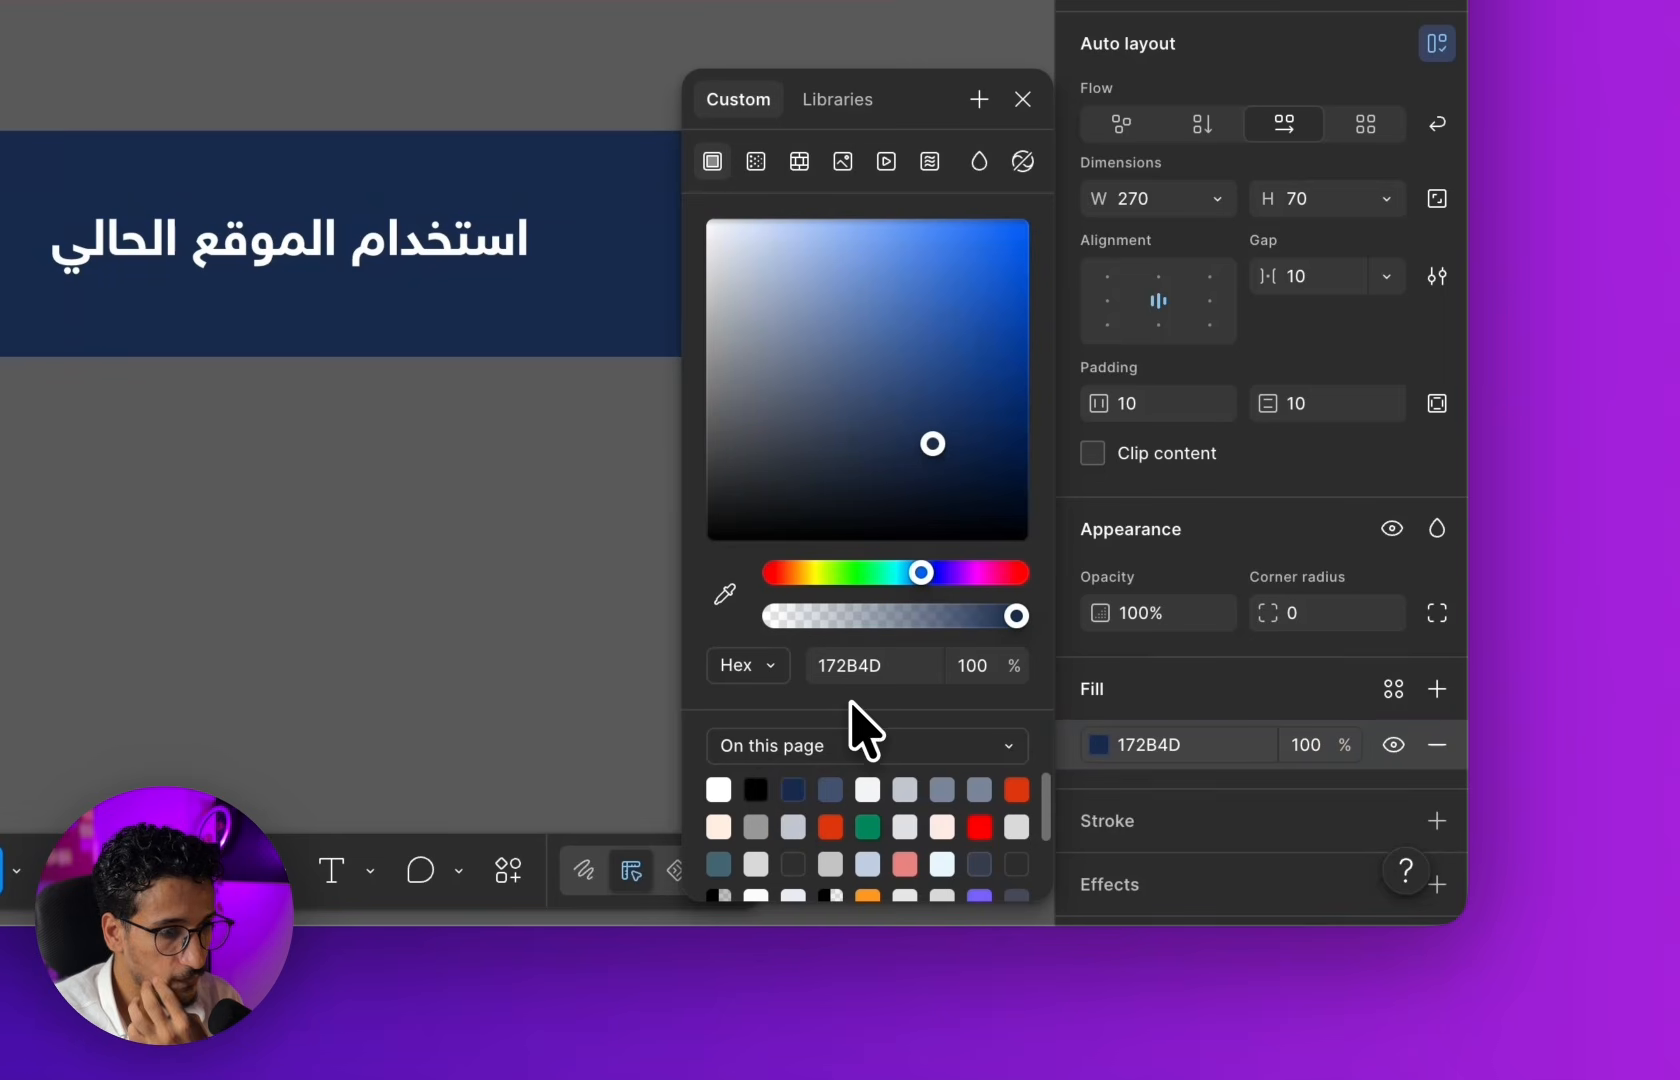
pyautogui.click(368, 542)
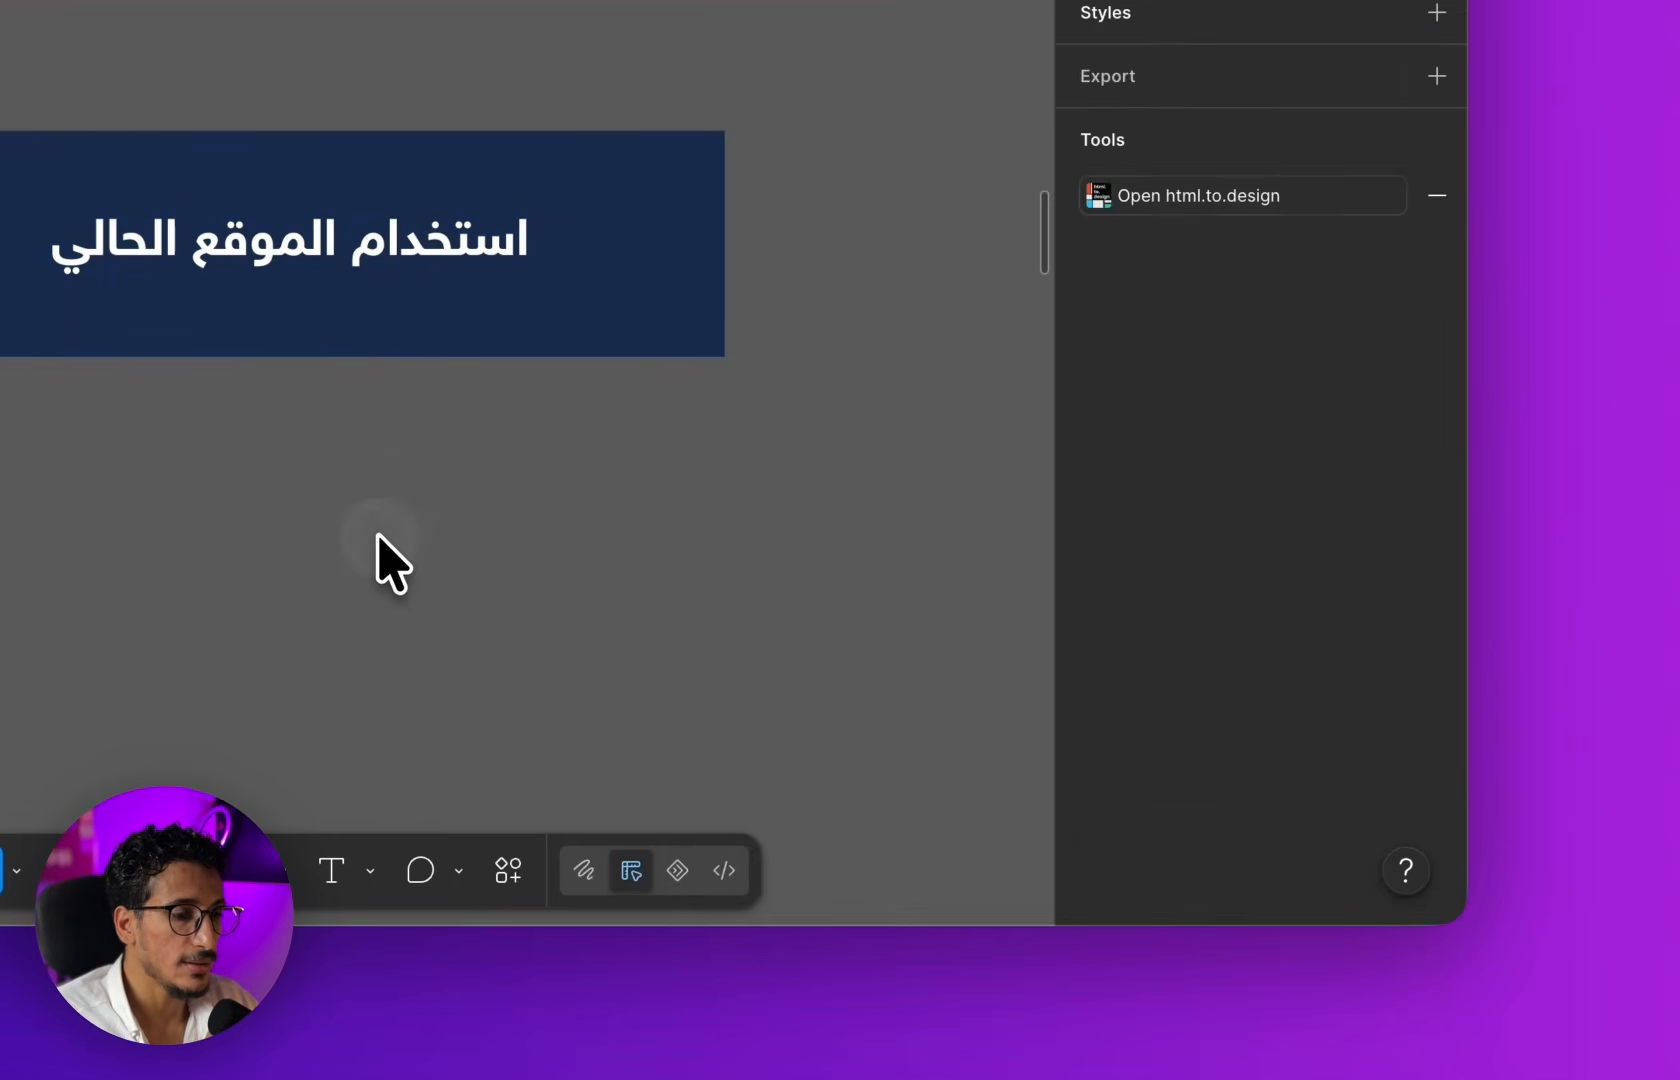
# - Compare the dark blue and red buttons, and examine the layer nesting of the red frame and its label text
pyautogui.scroll(-3, 420, 548)
pyautogui.scroll(4, 532, 405)
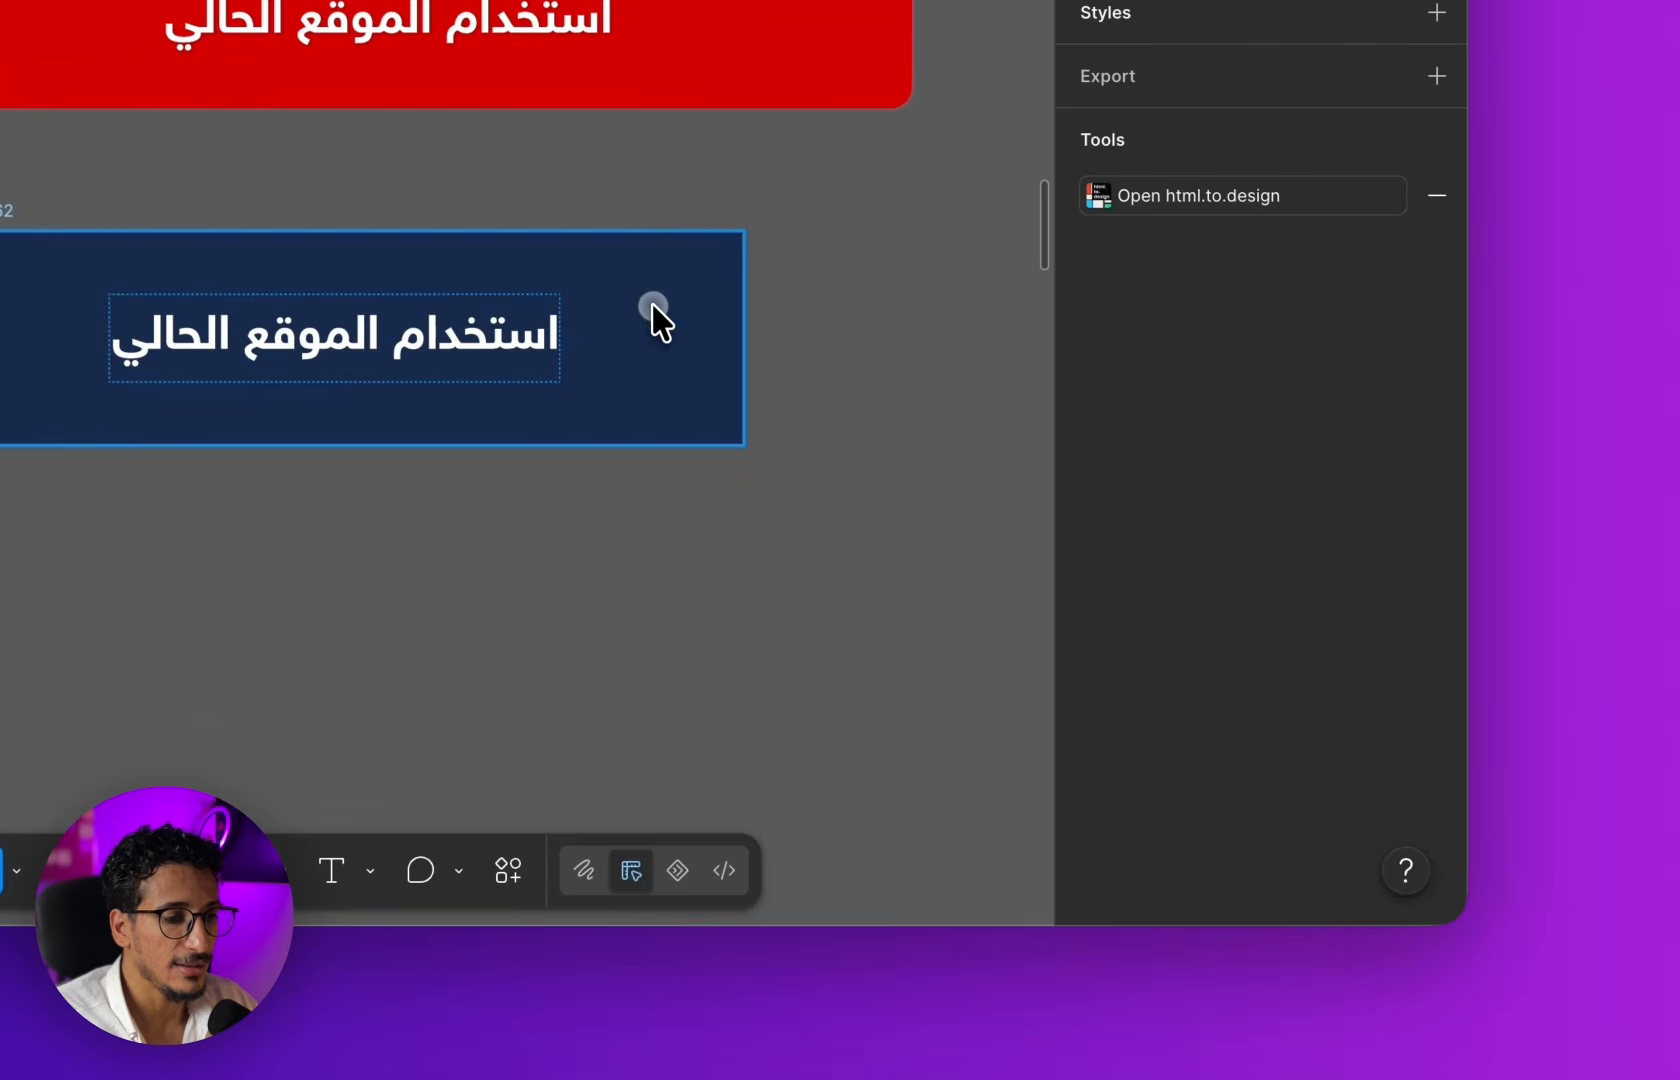
pyautogui.click(660, 330)
pyautogui.hscroll(-2, 506, 375)
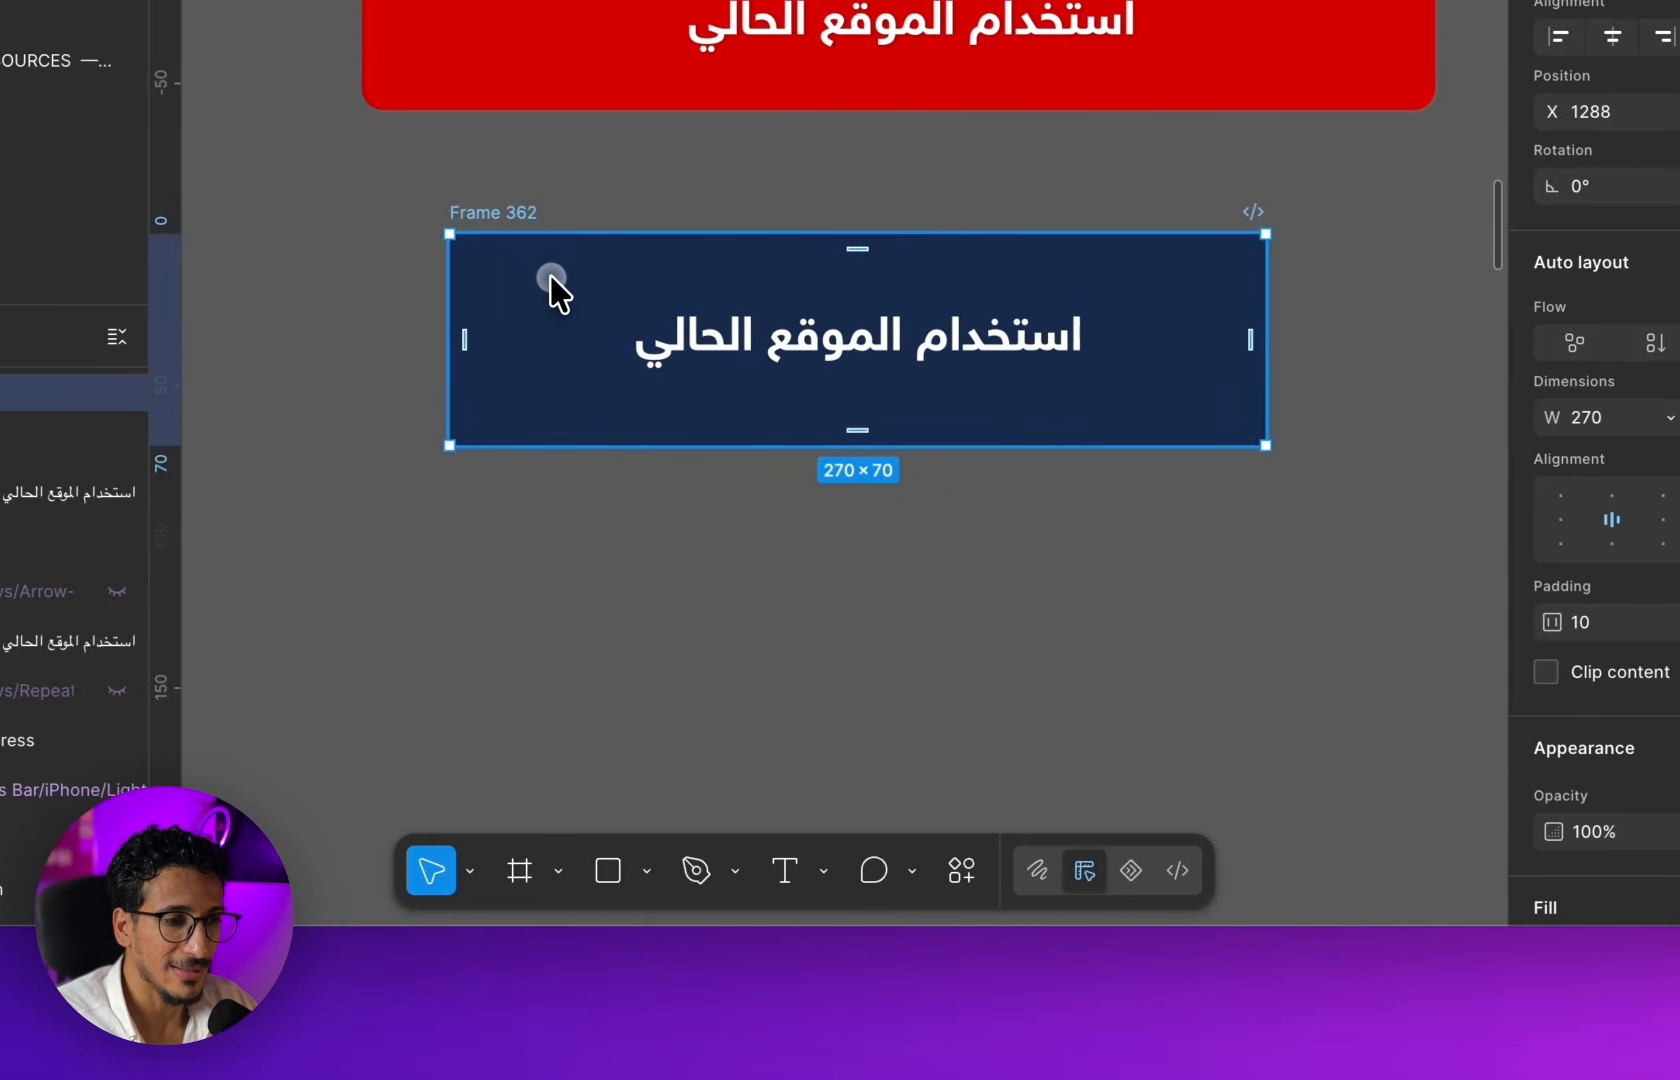
pyautogui.scroll(2, 550, 276)
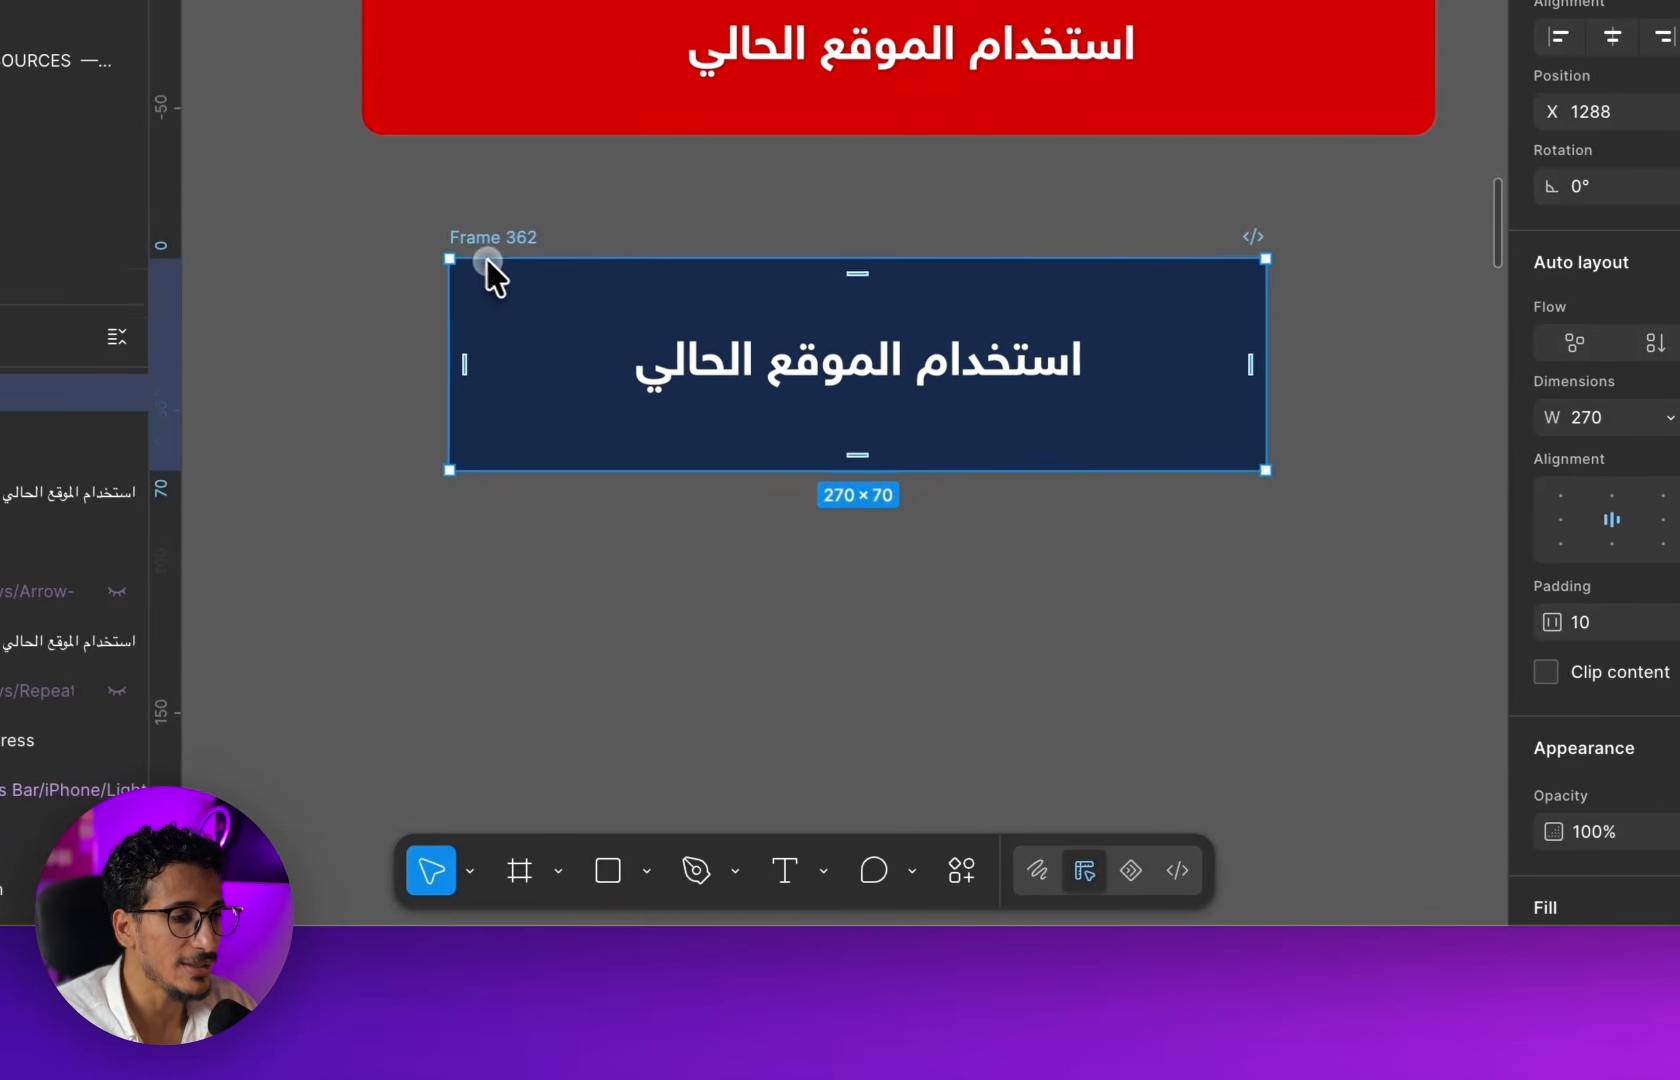
pyautogui.scroll(1, 373, 436)
pyautogui.scroll(2, 373, 436)
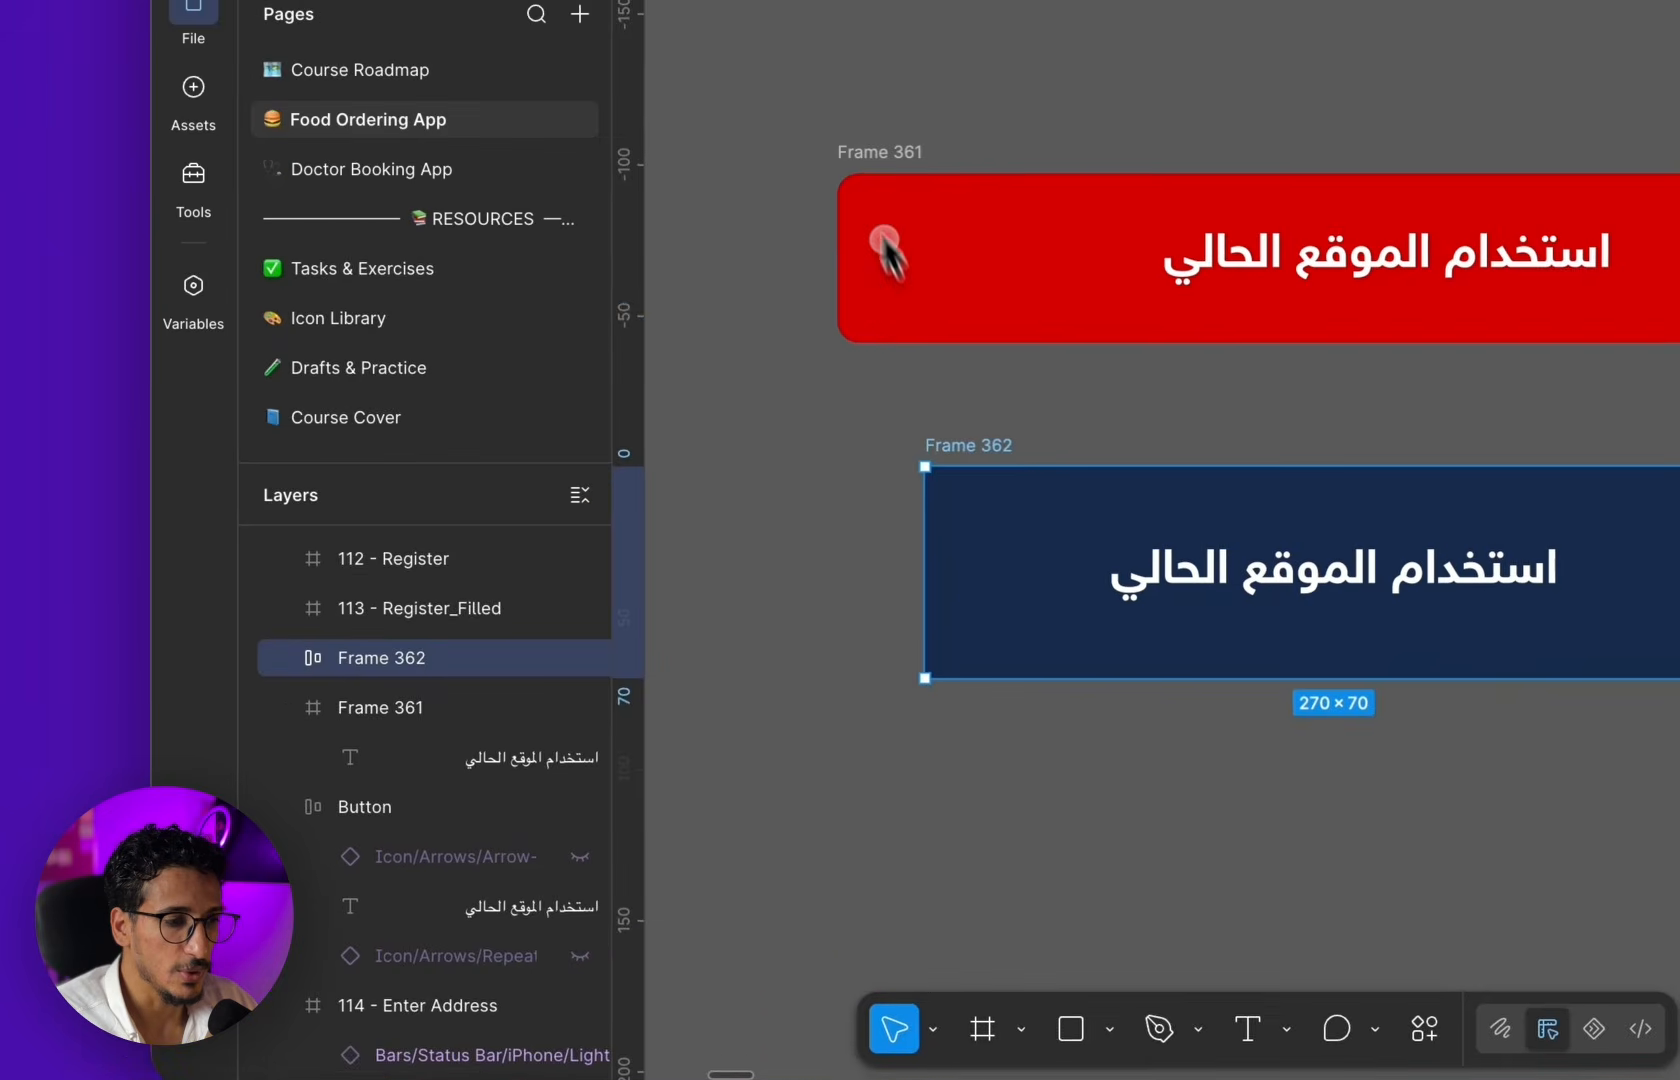
pyautogui.click(916, 288)
pyautogui.scroll(3, 917, 290)
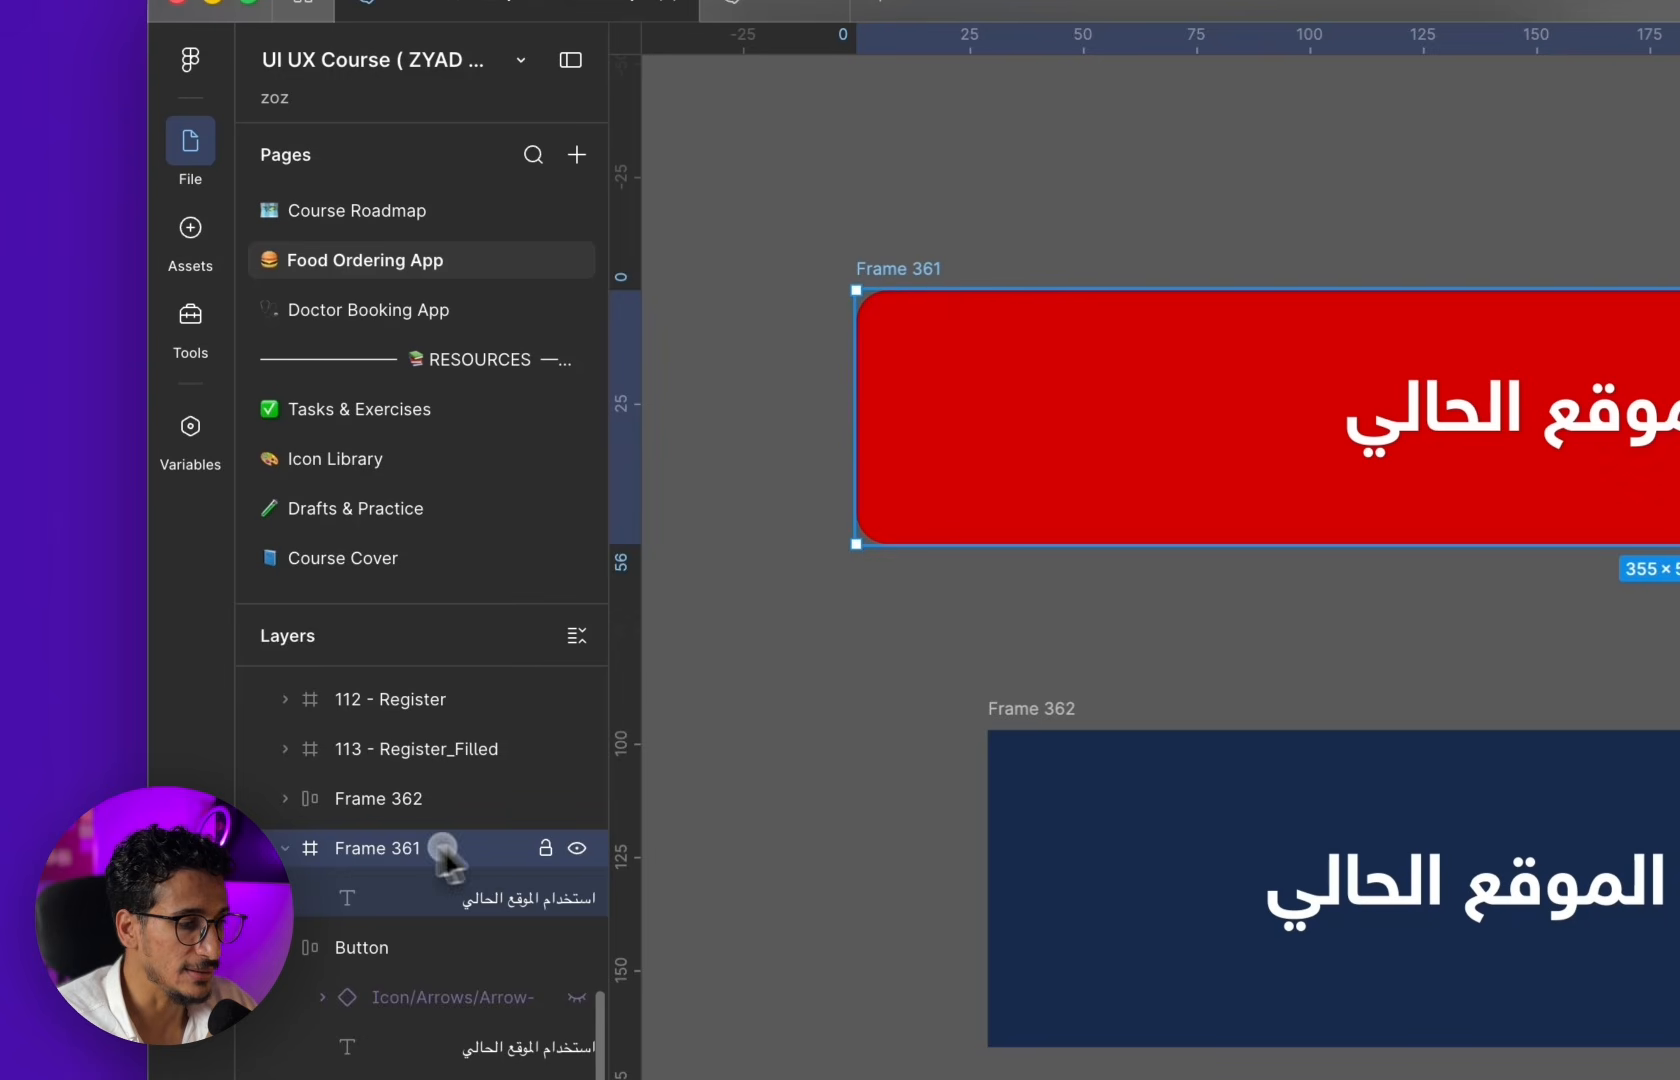
pyautogui.scroll(-1, 374, 842)
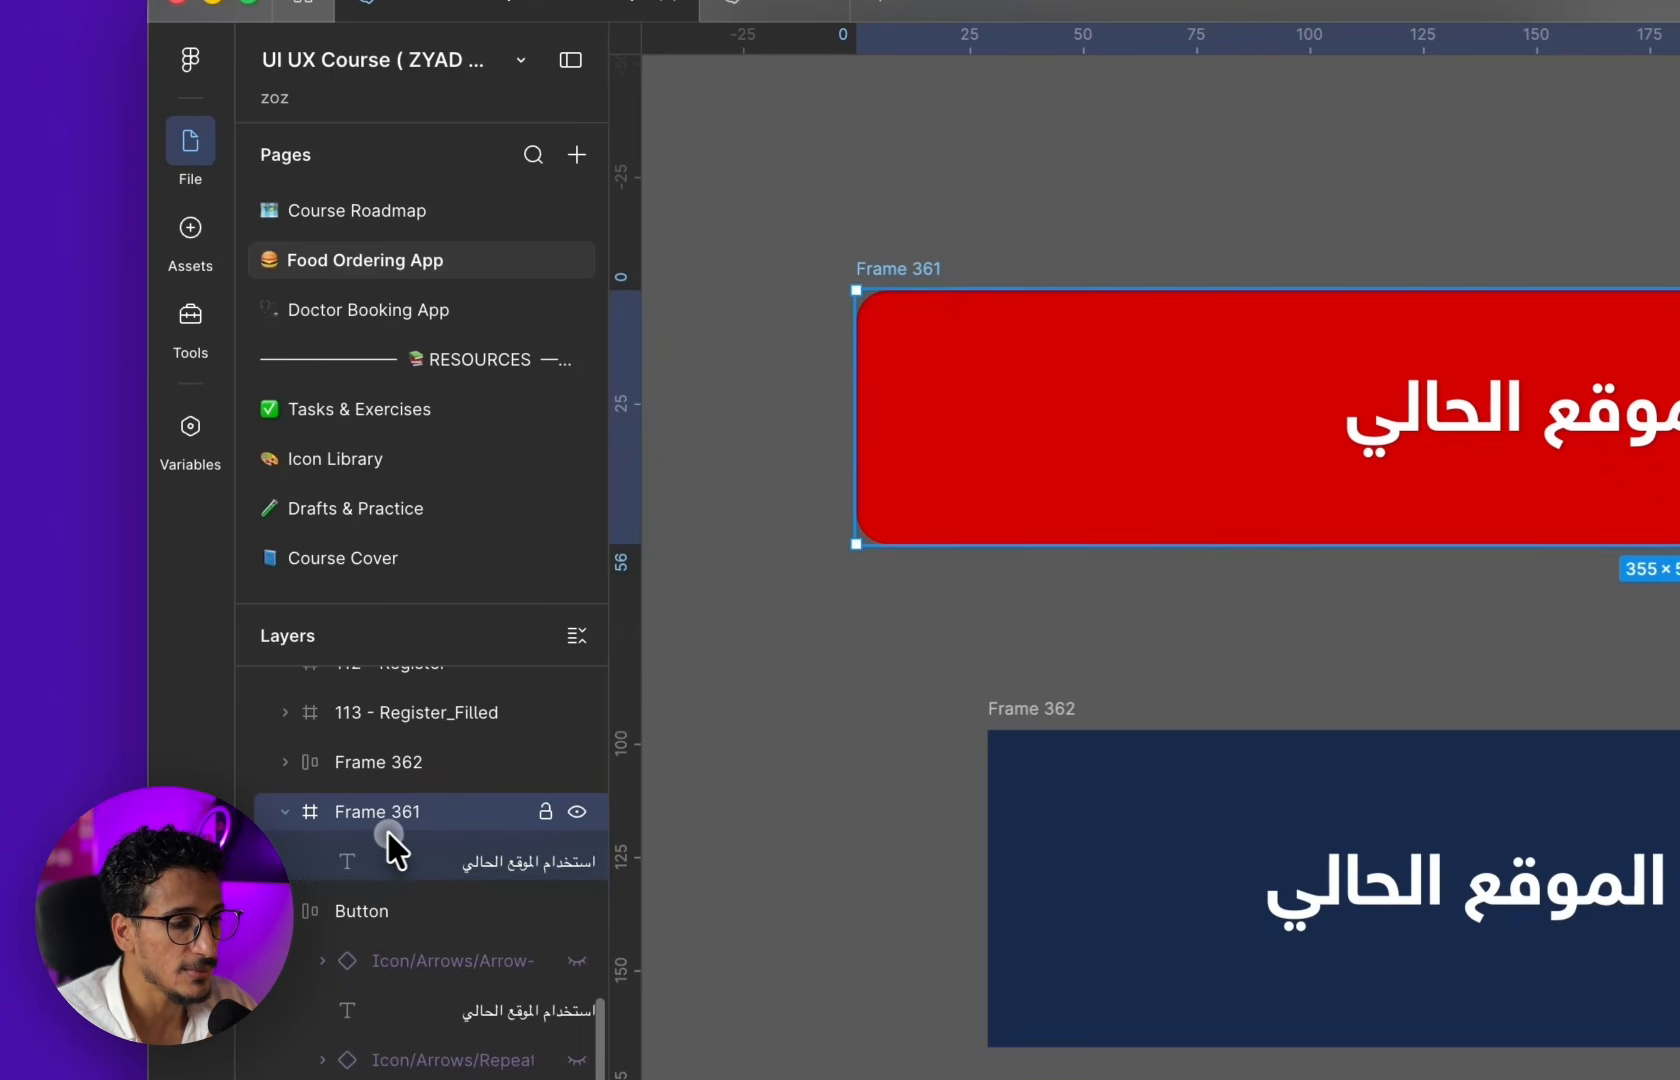
pyautogui.click(437, 861)
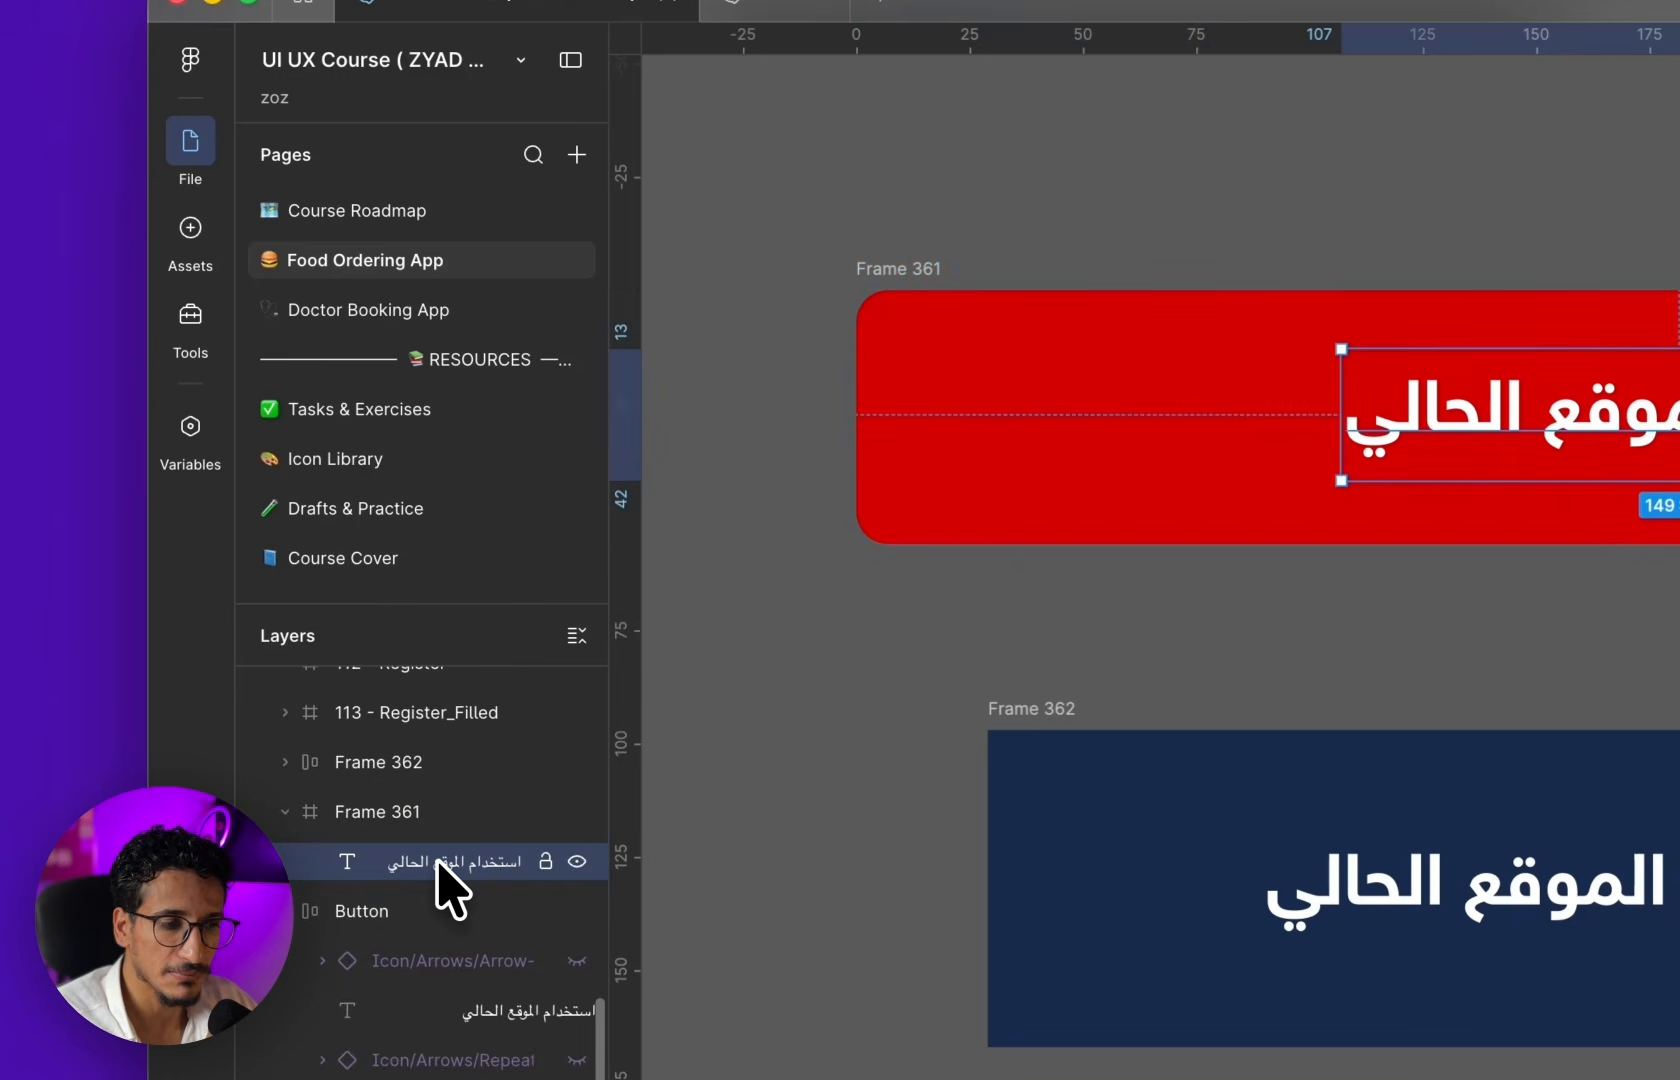
# - Examine how the label text is nested inside the dark blue auto layout frame in the layer list
pyautogui.click(1022, 733)
pyautogui.scroll(-2, 990, 731)
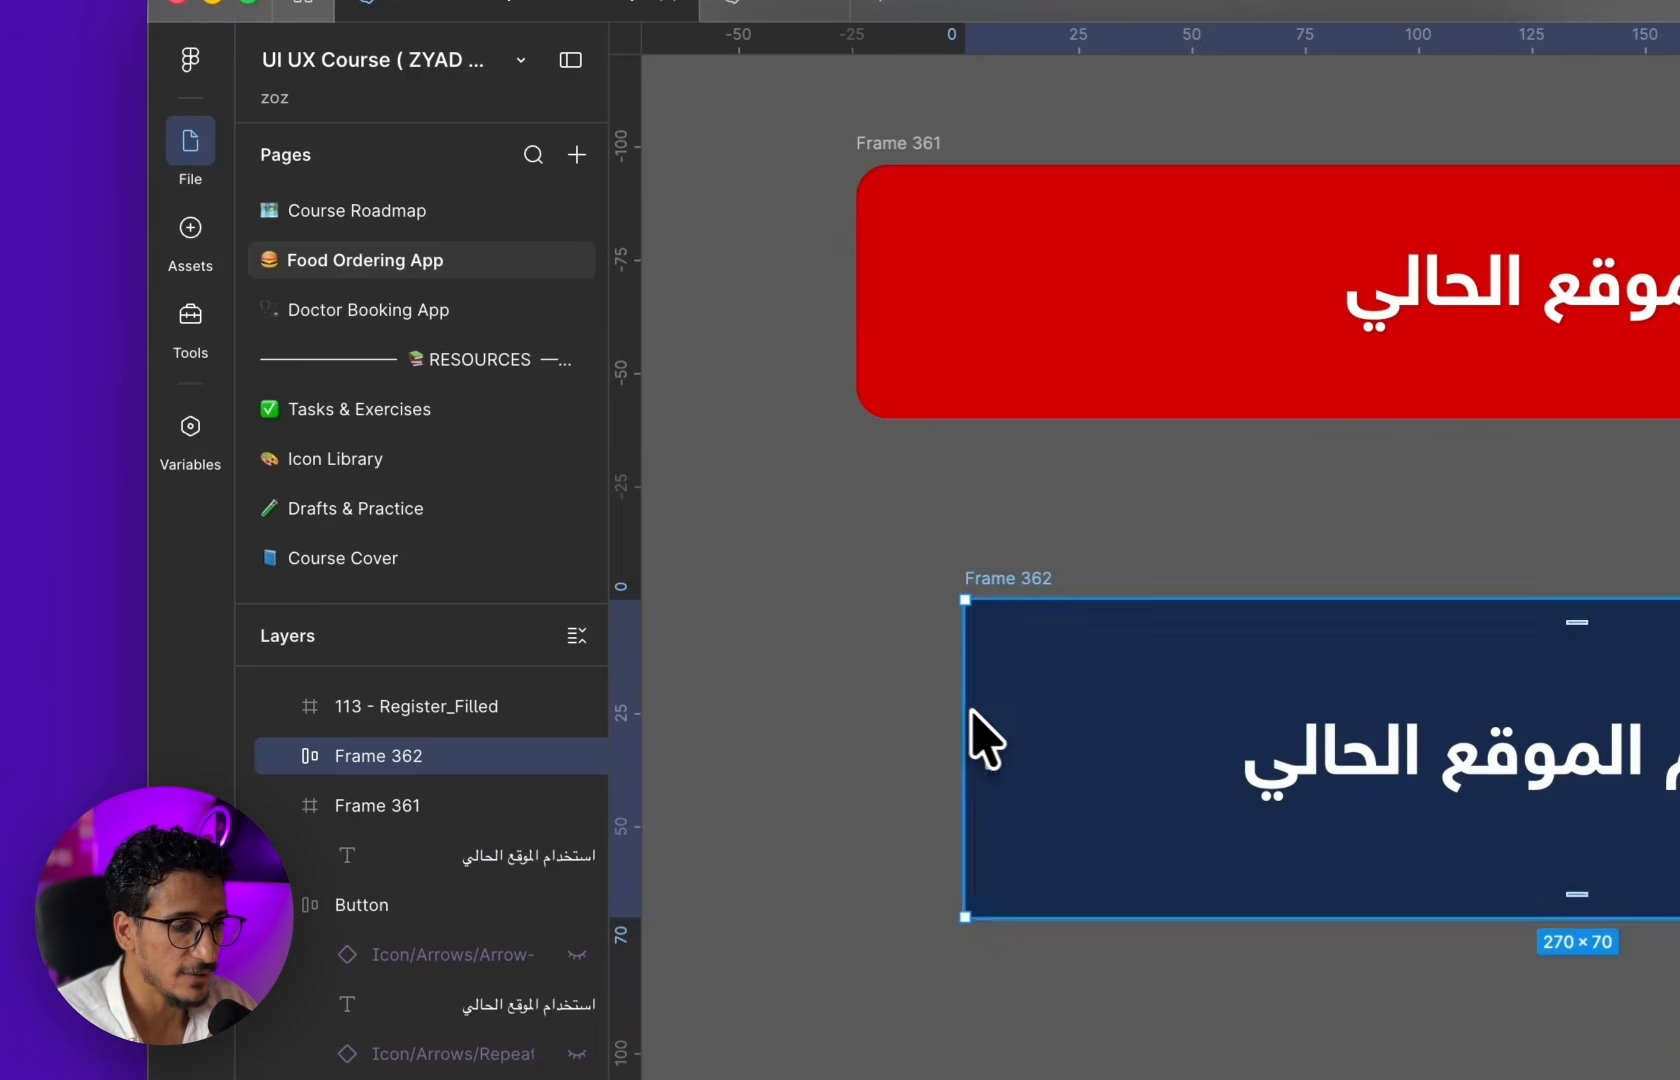
pyautogui.click(324, 756)
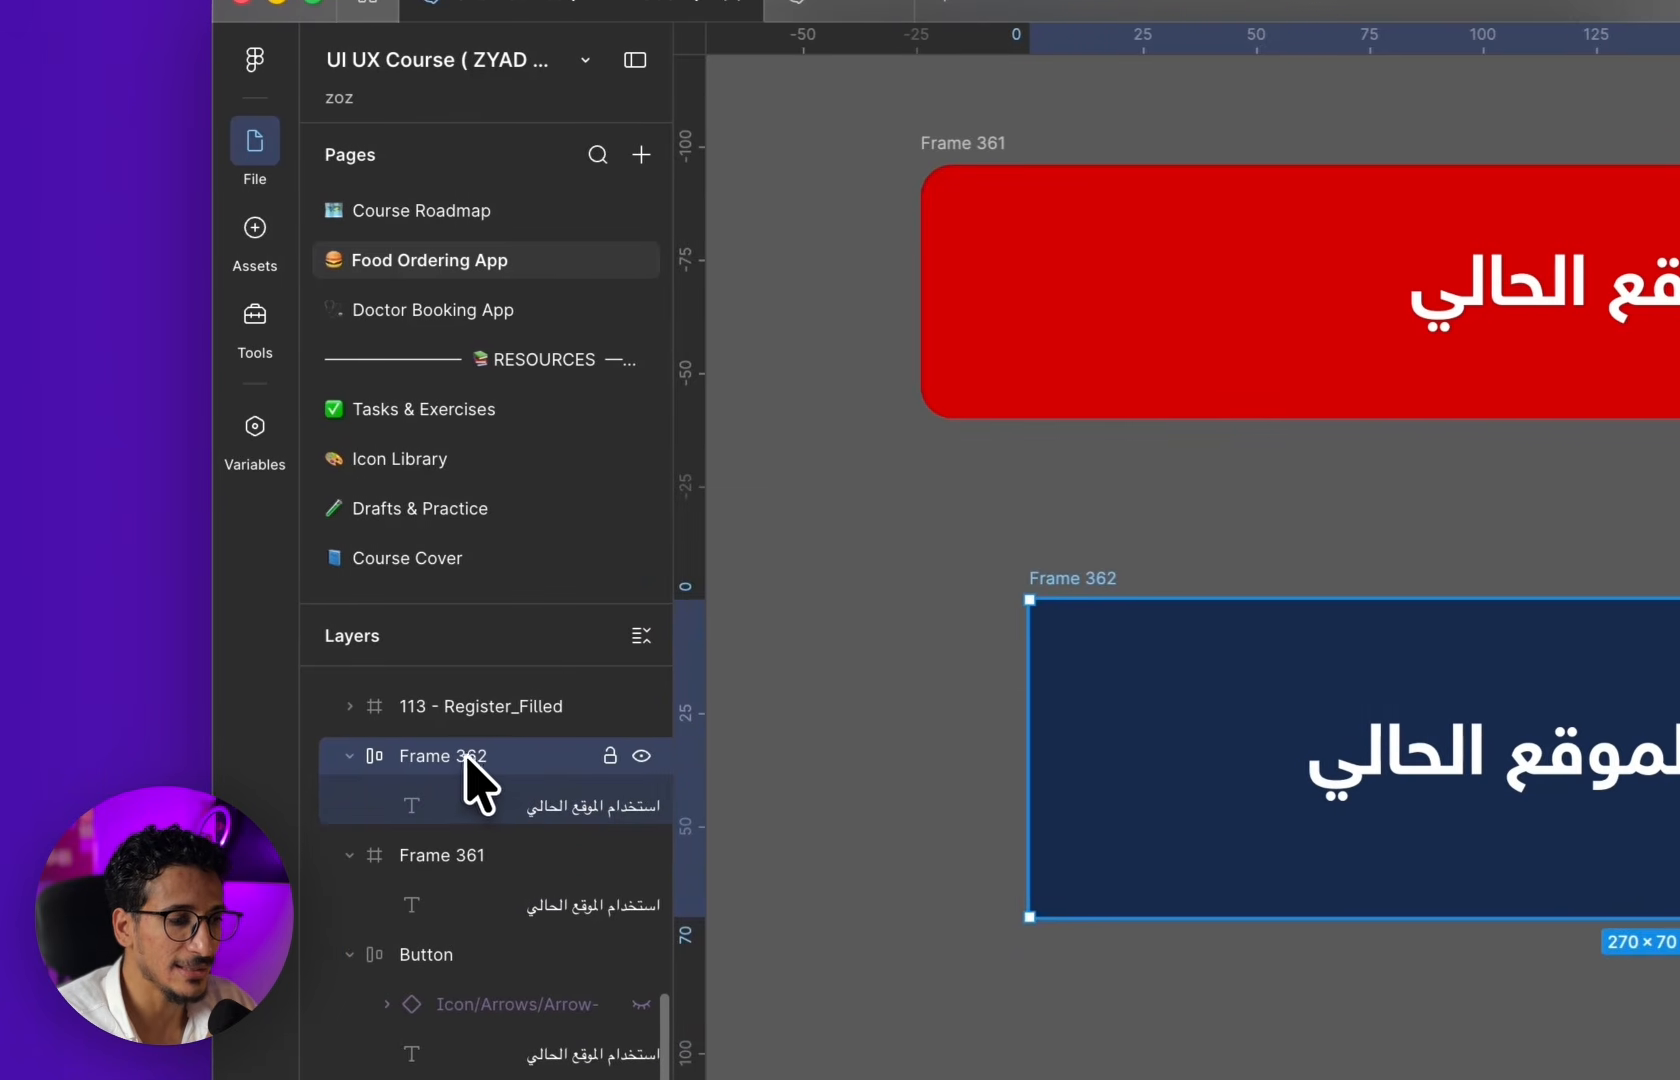
pyautogui.click(500, 797)
pyautogui.click(508, 810)
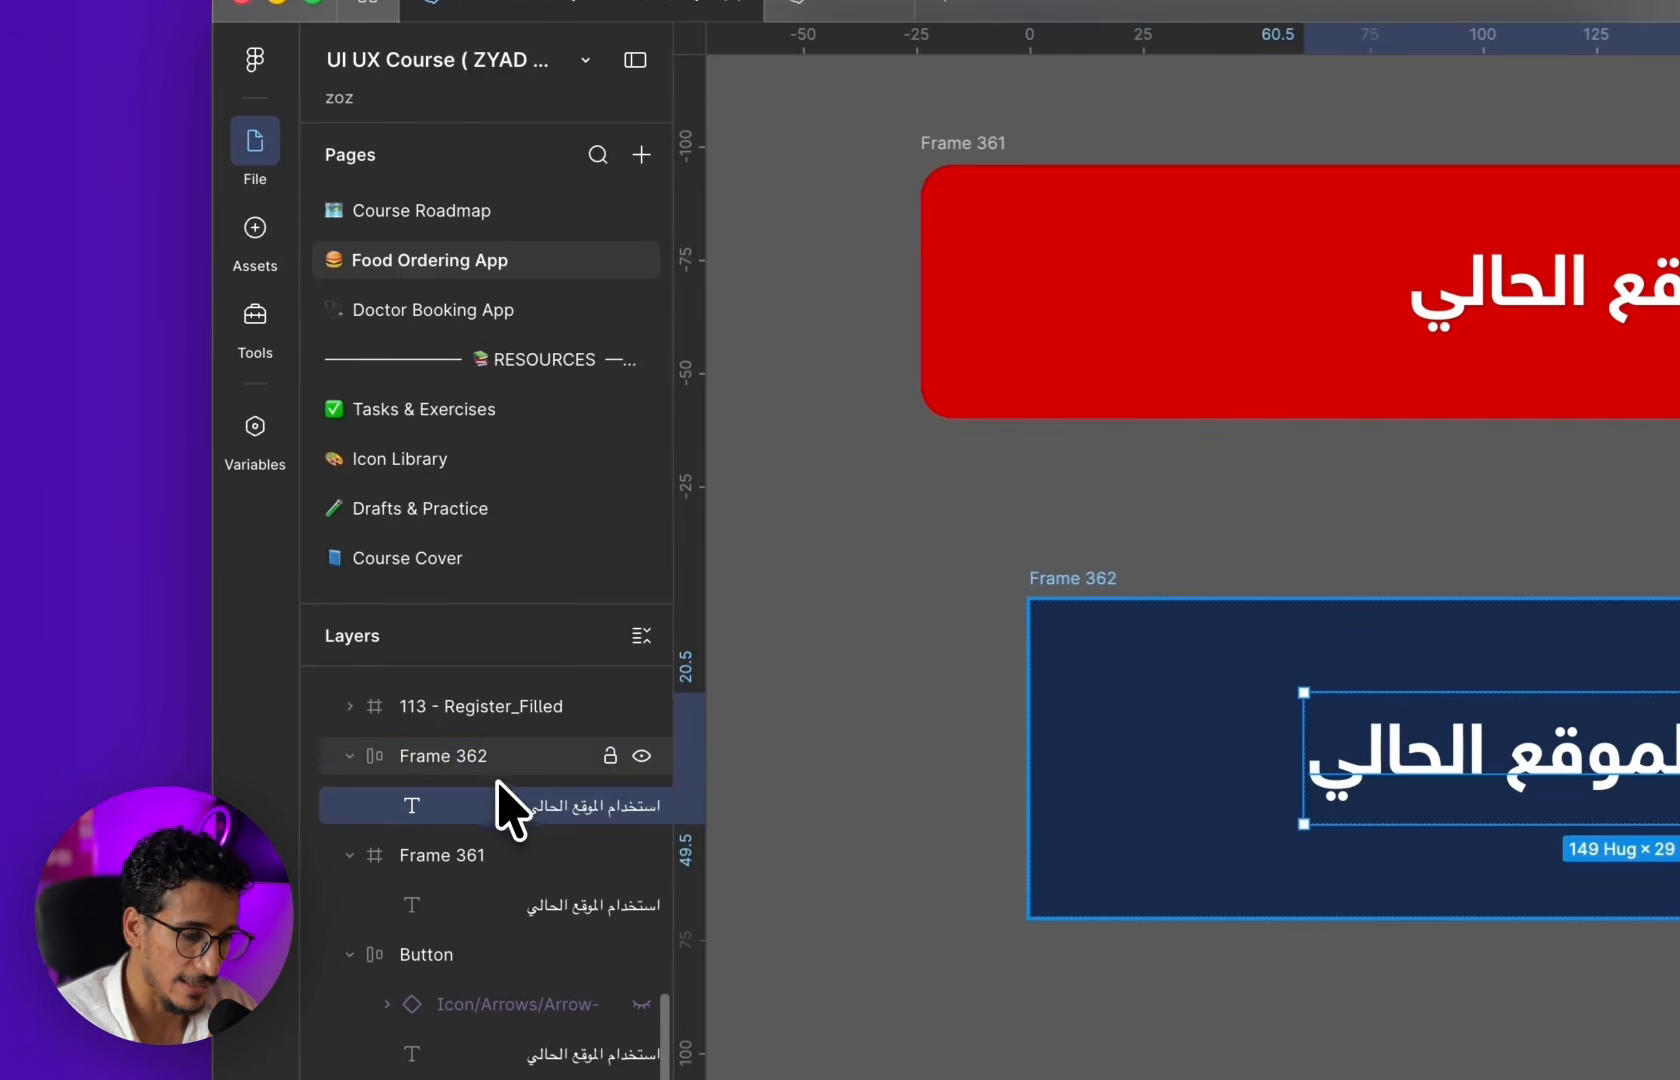
pyautogui.click(493, 765)
pyautogui.click(490, 796)
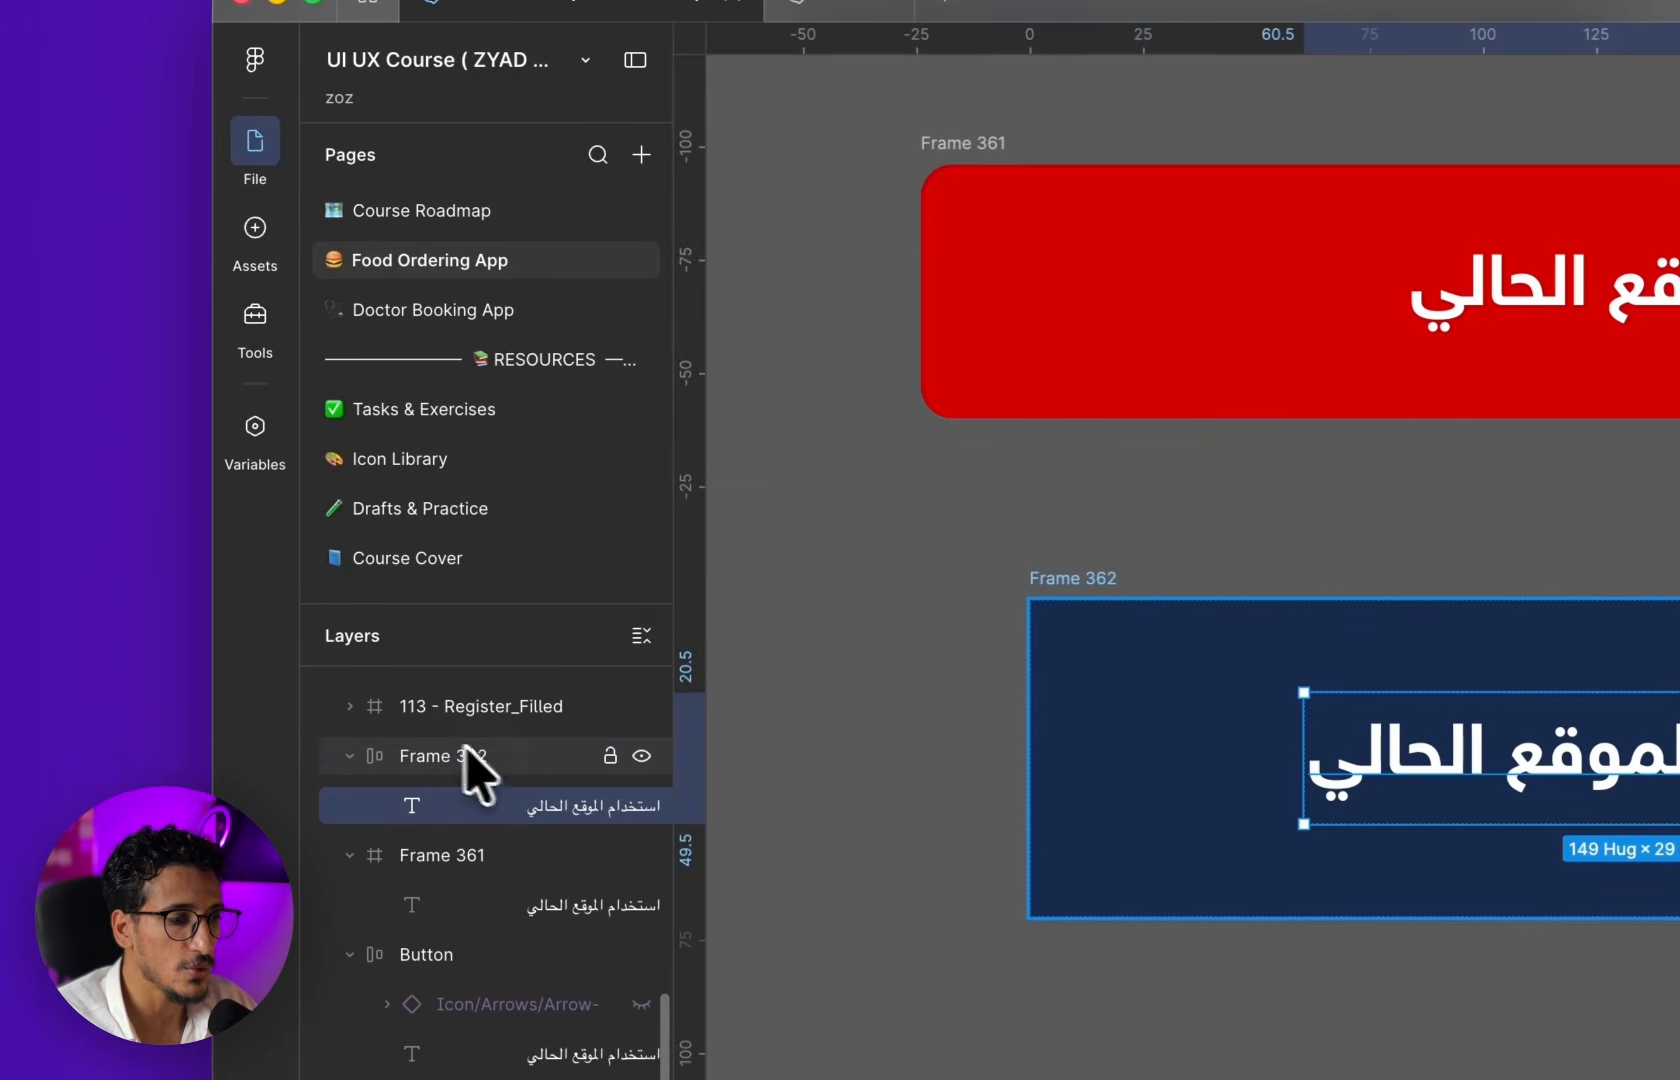
pyautogui.click(830, 700)
pyautogui.scroll(-3, 870, 650)
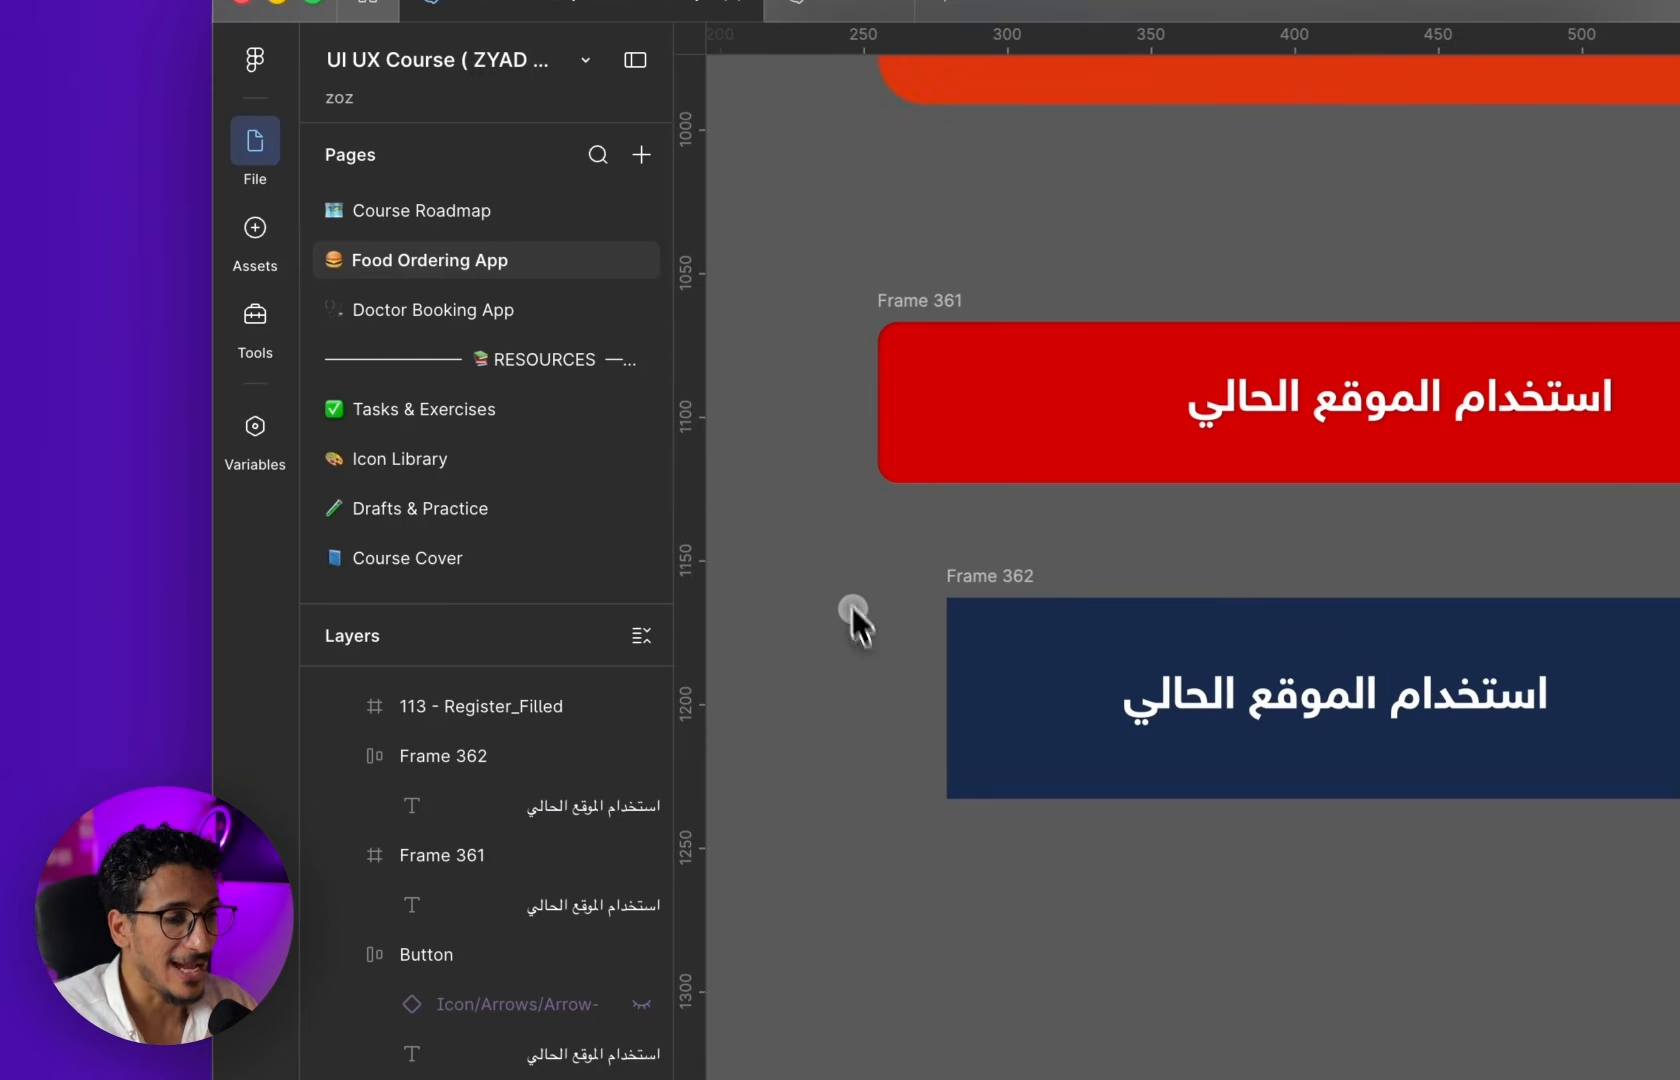
# - Place a screenshot of the dark blue frame's auto layout settings on the canvas beside the buttons, scaled to about 127 × 147
pyautogui.click(975, 578)
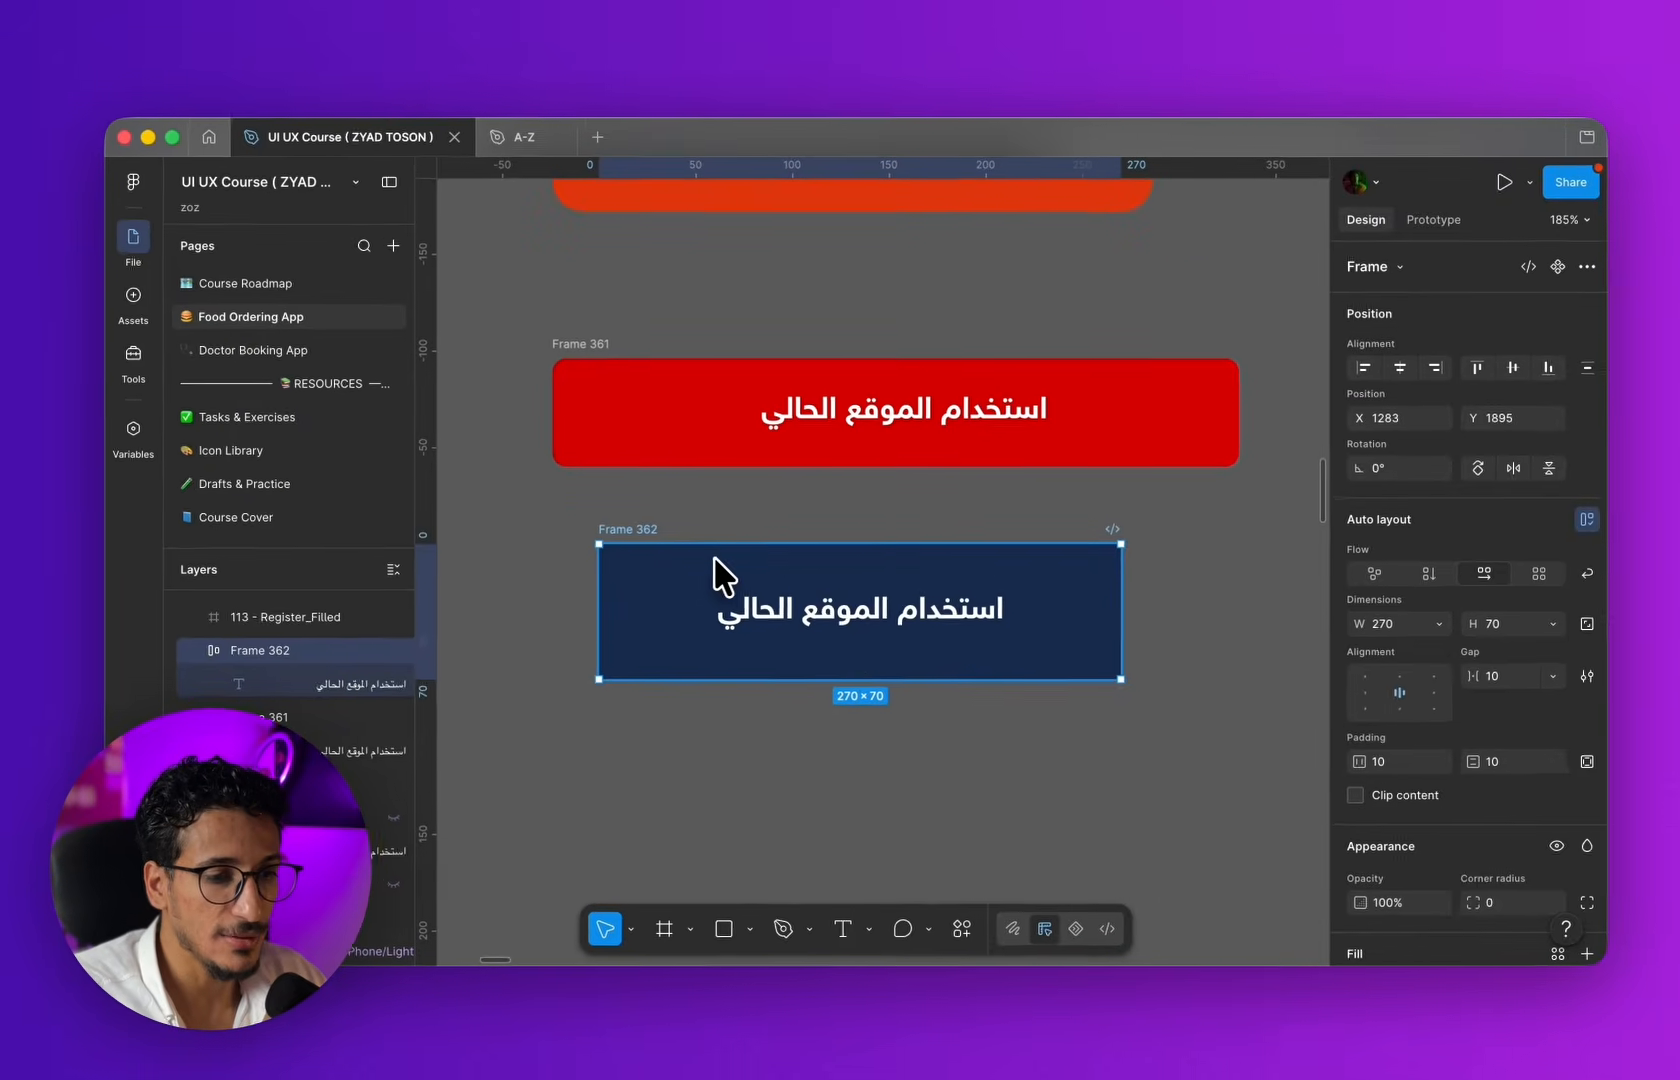
pyautogui.scroll(-1, 1408, 576)
pyautogui.scroll(1, 1405, 545)
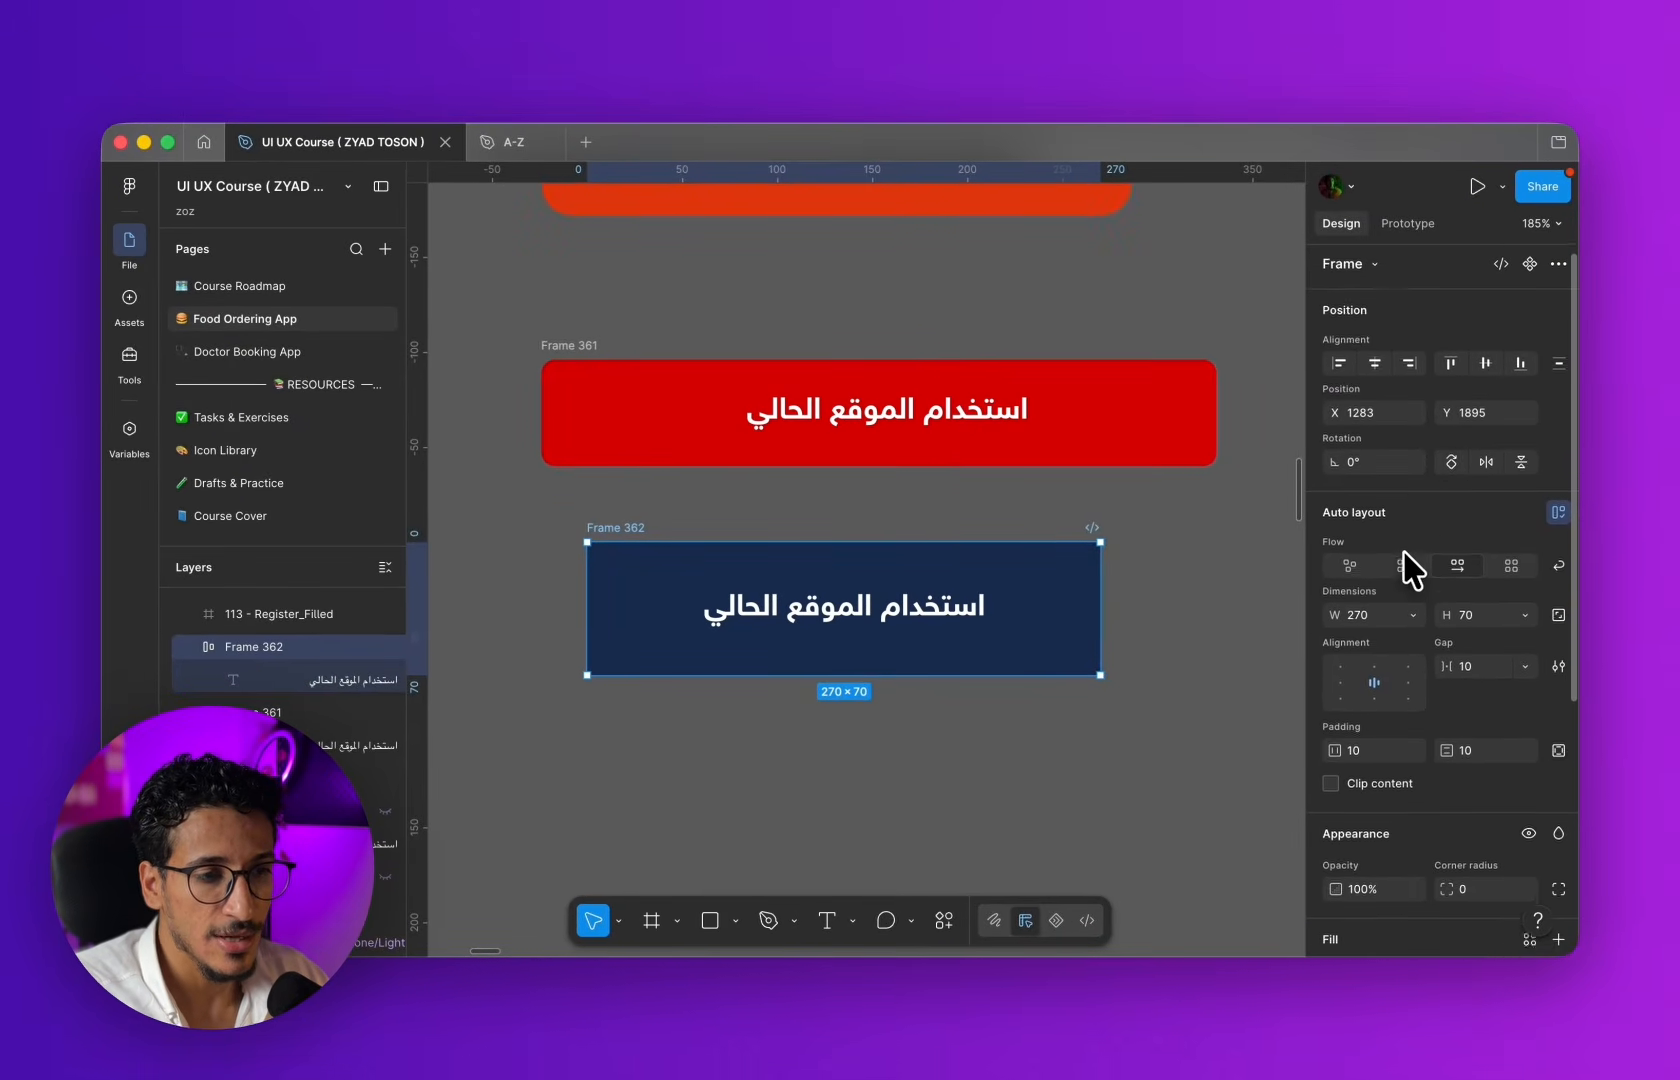
pyautogui.scroll(-1, 1422, 580)
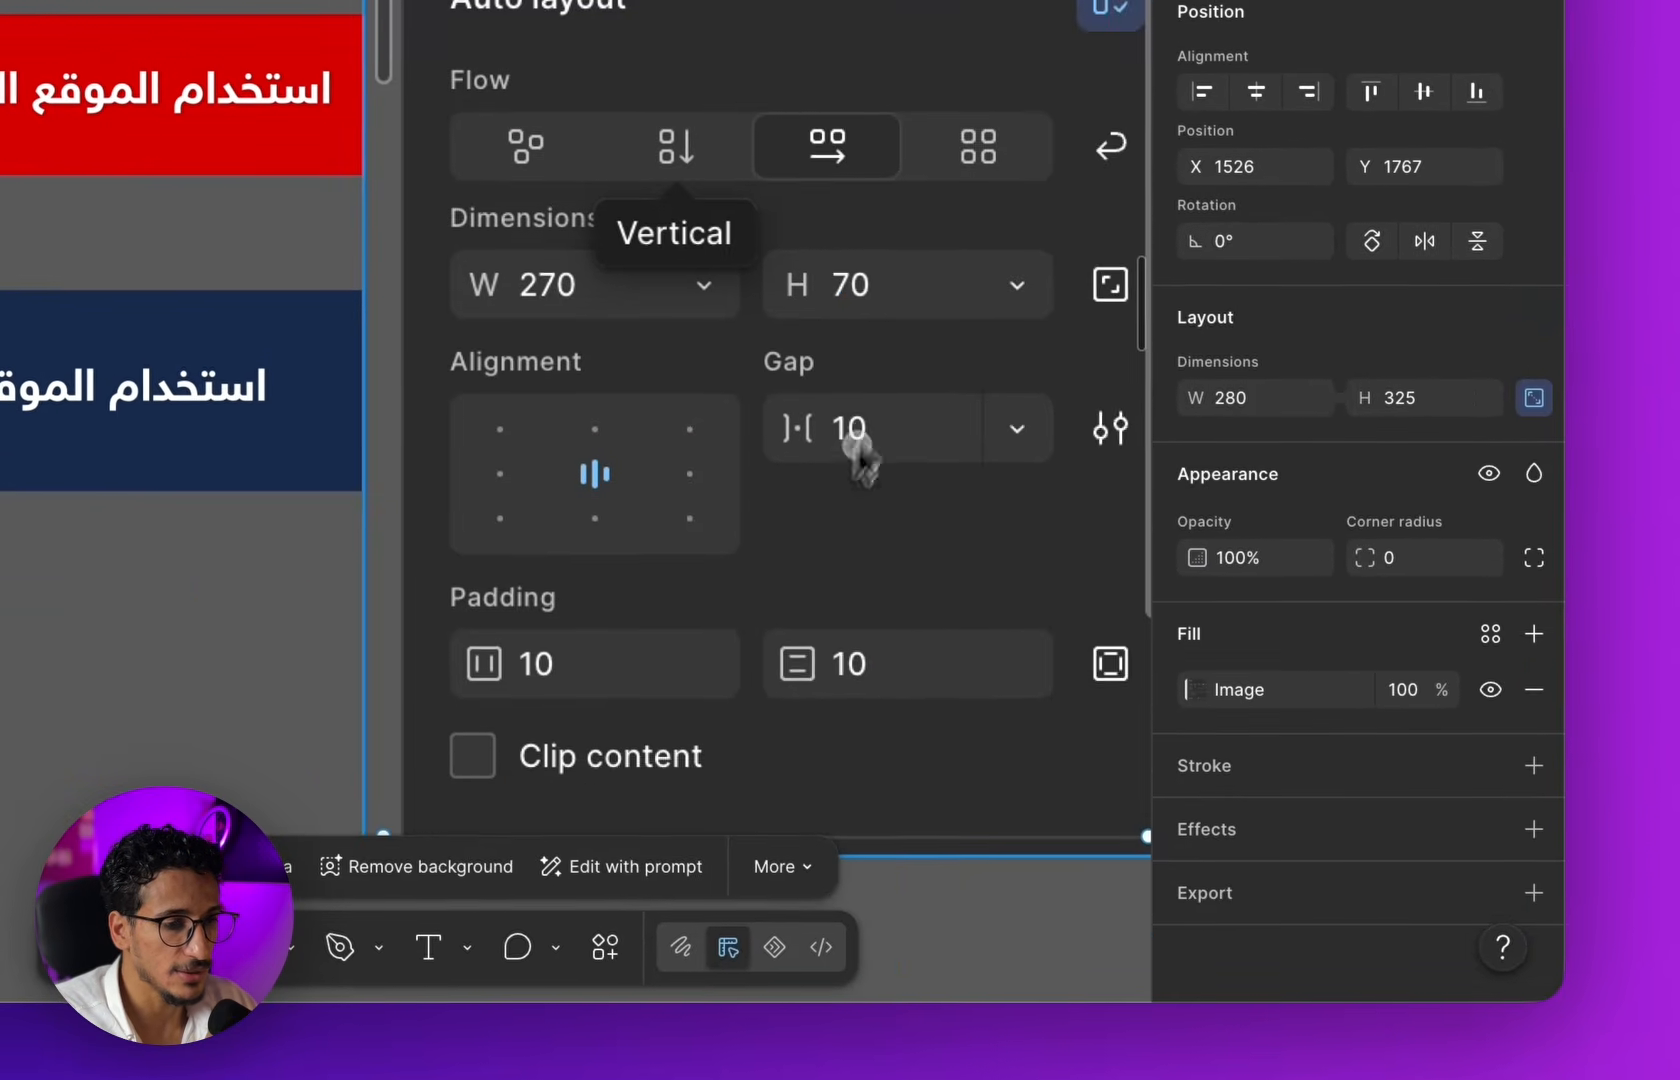
pyautogui.hscroll(5, 919, 386)
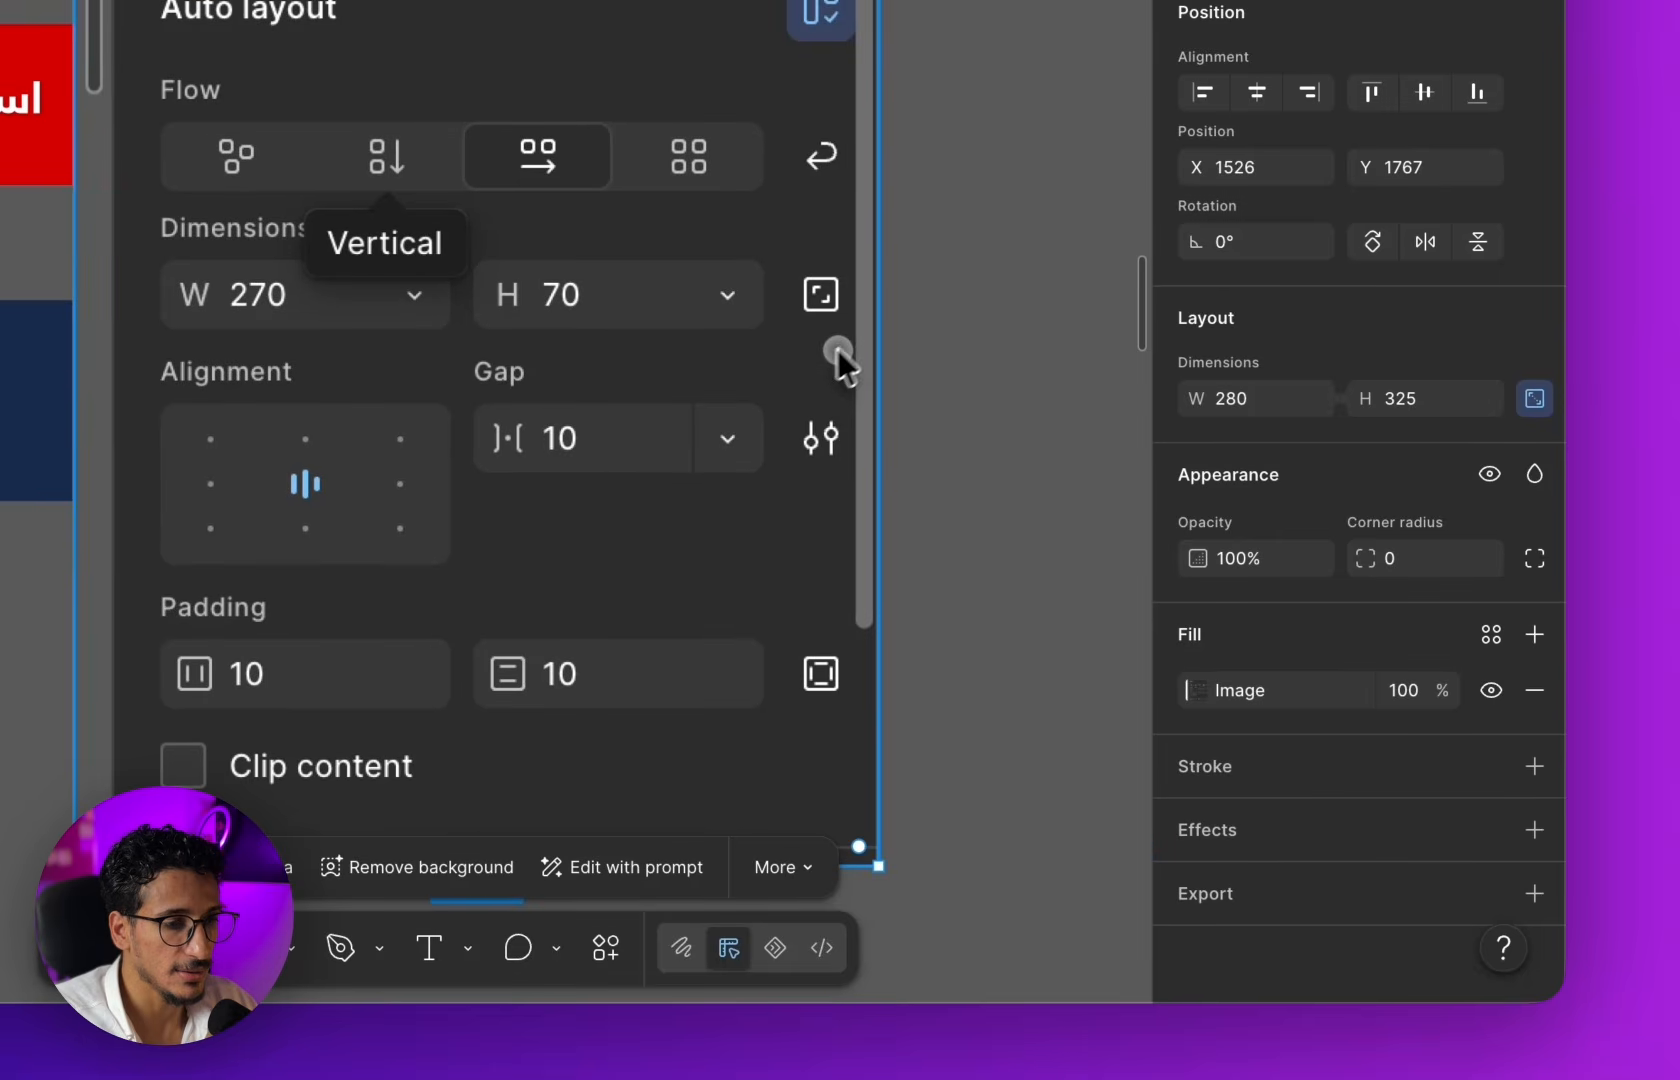
pyautogui.moveTo(877, 307); pyautogui.dragTo(484, 441)
pyautogui.moveTo(235, 495); pyautogui.dragTo(960, 440)
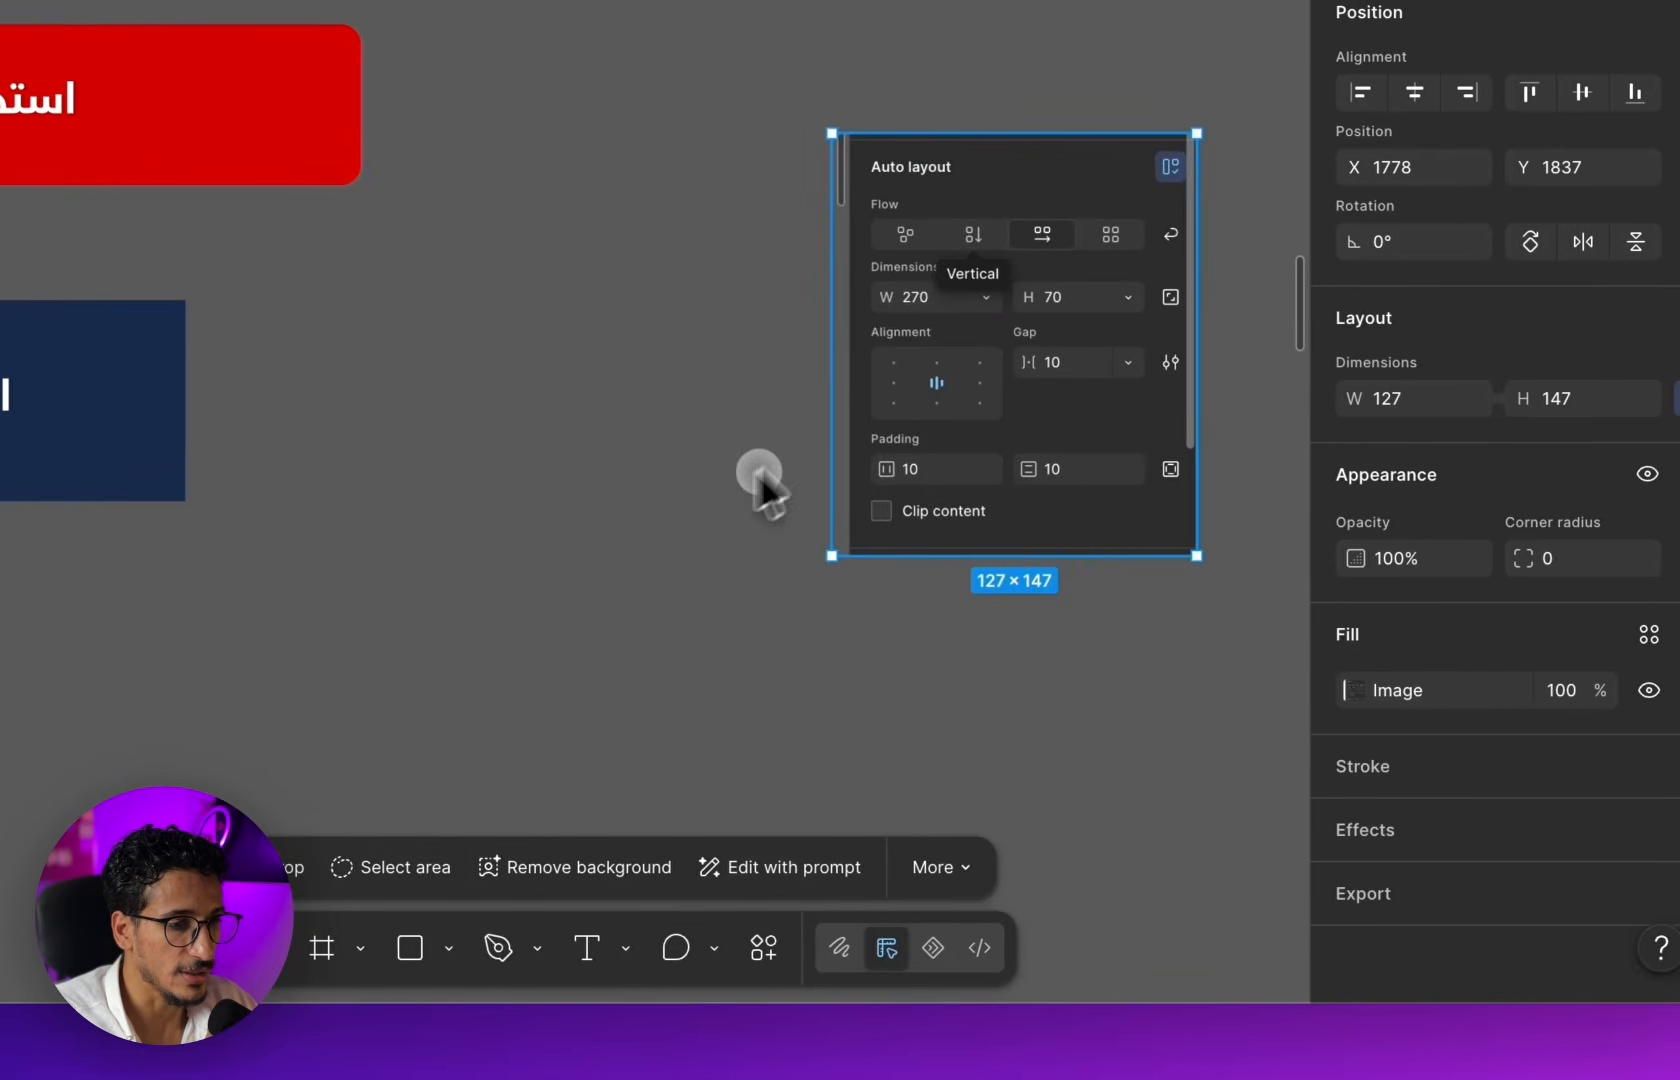
# - Capture the red frame's Layout settings and place the 152 × 94 screenshot between the buttons and the auto layout screenshot, at X 1626, Y 1837
pyautogui.hscroll(-8, 757, 473)
pyautogui.click(185, 52)
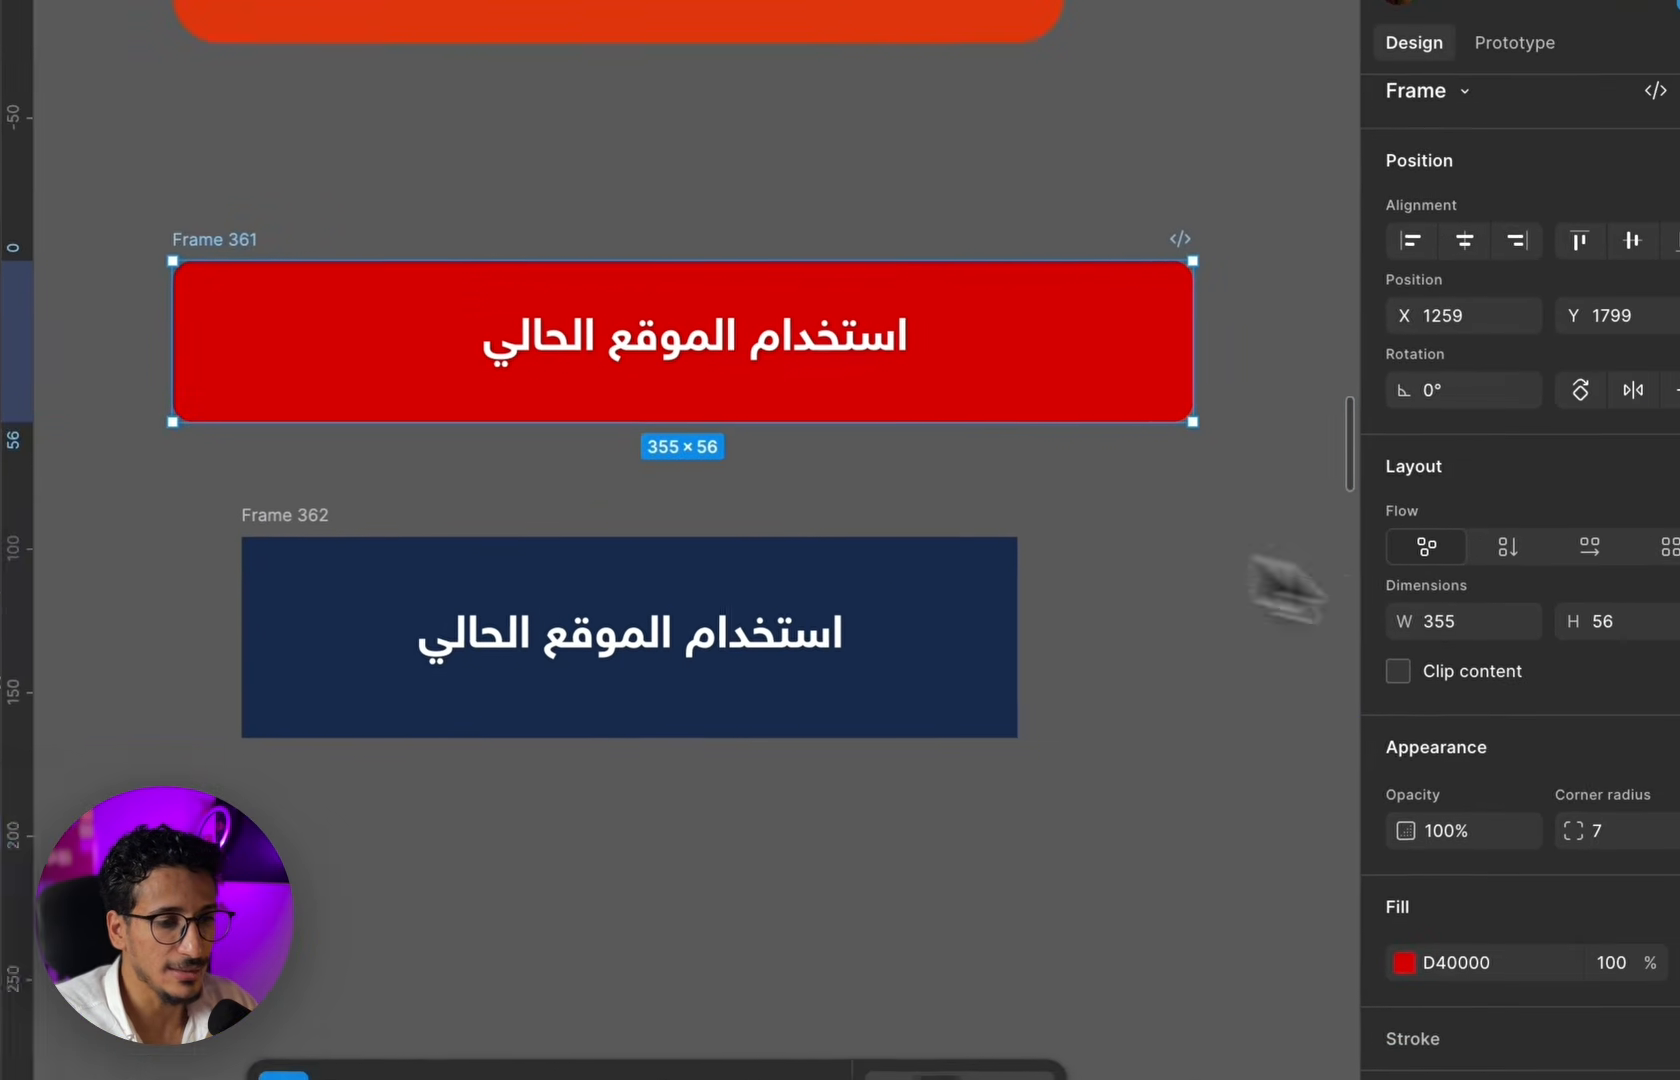
pyautogui.press('super+shift+4')
pyautogui.moveTo(1173, 429); pyautogui.dragTo(1572, 700)
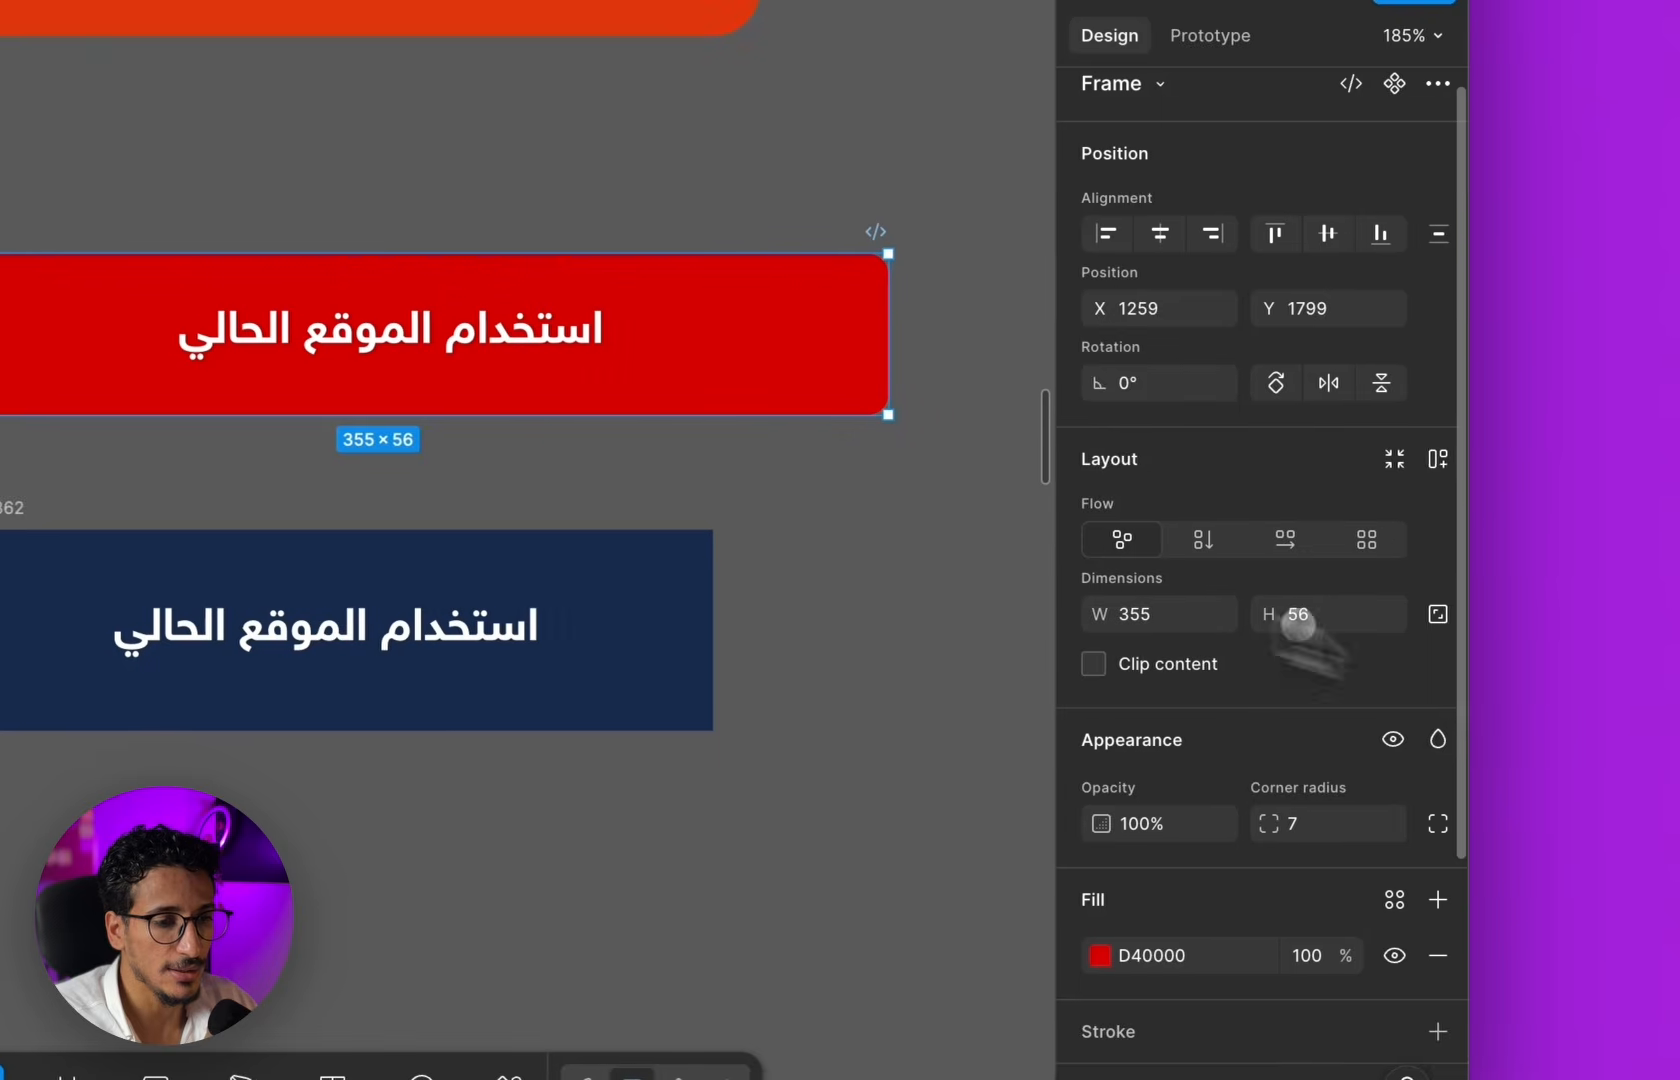
pyautogui.hscroll(5, 545, 614)
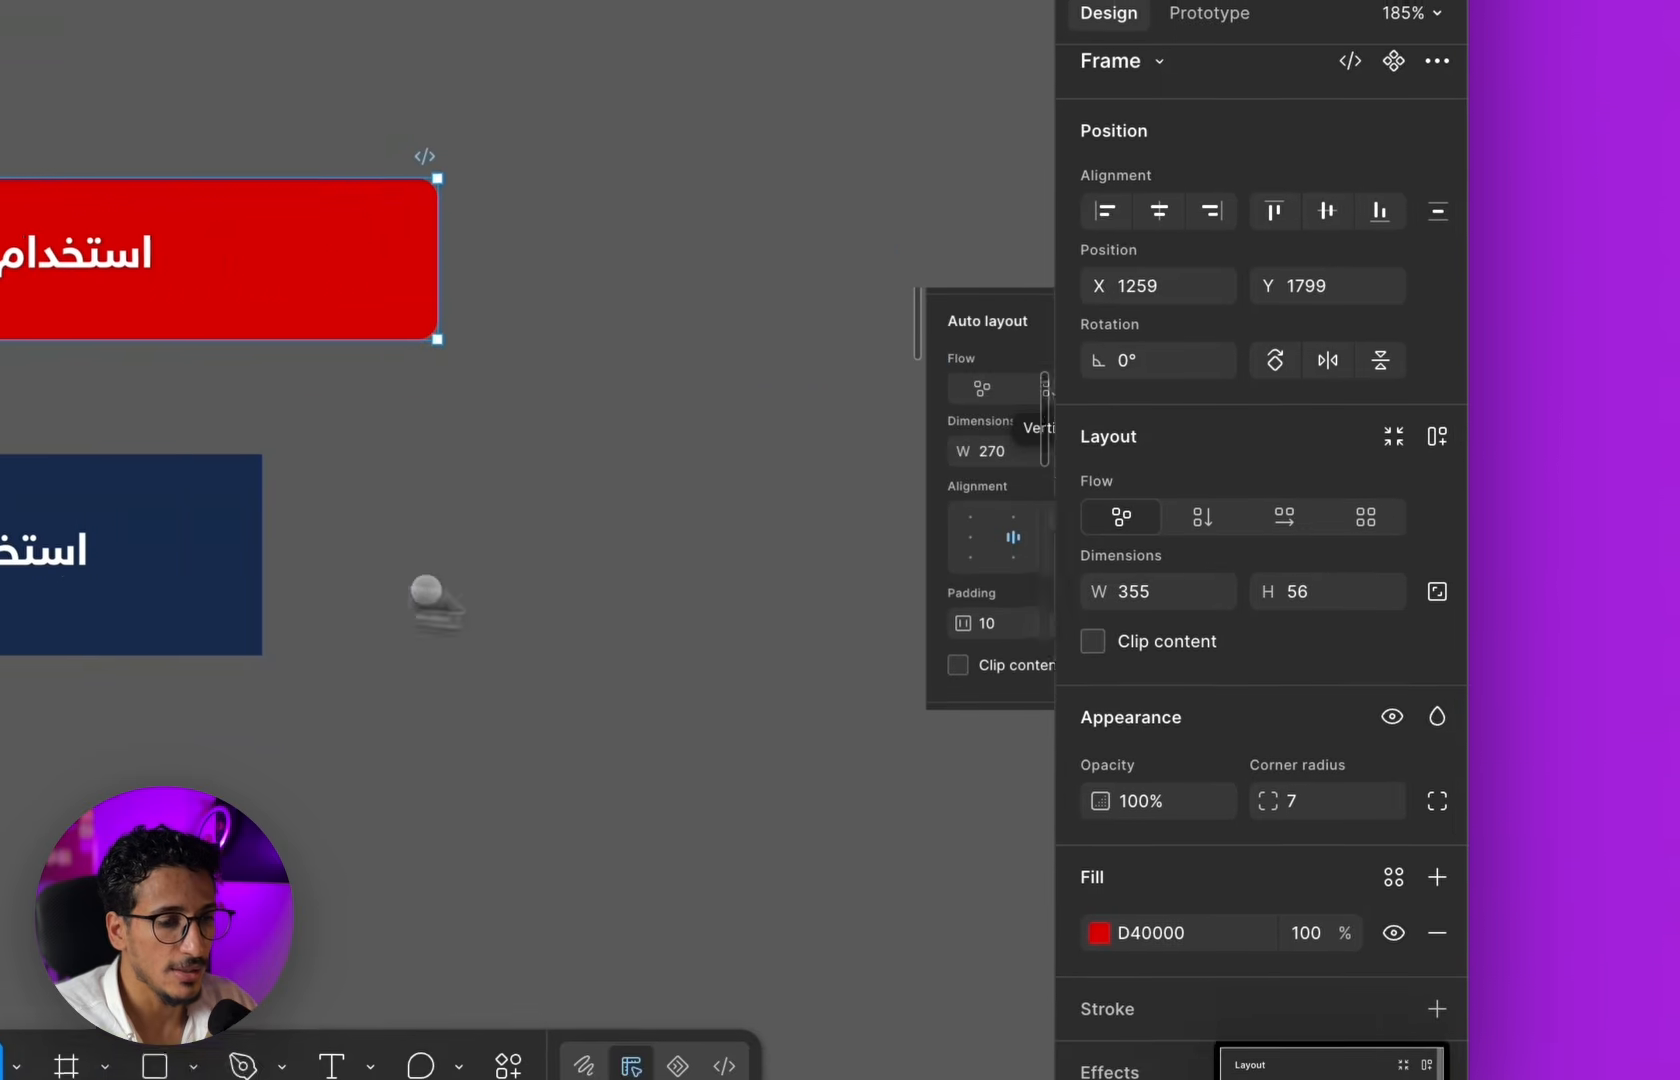
pyautogui.moveTo(1340, 1068); pyautogui.dragTo(592, 445)
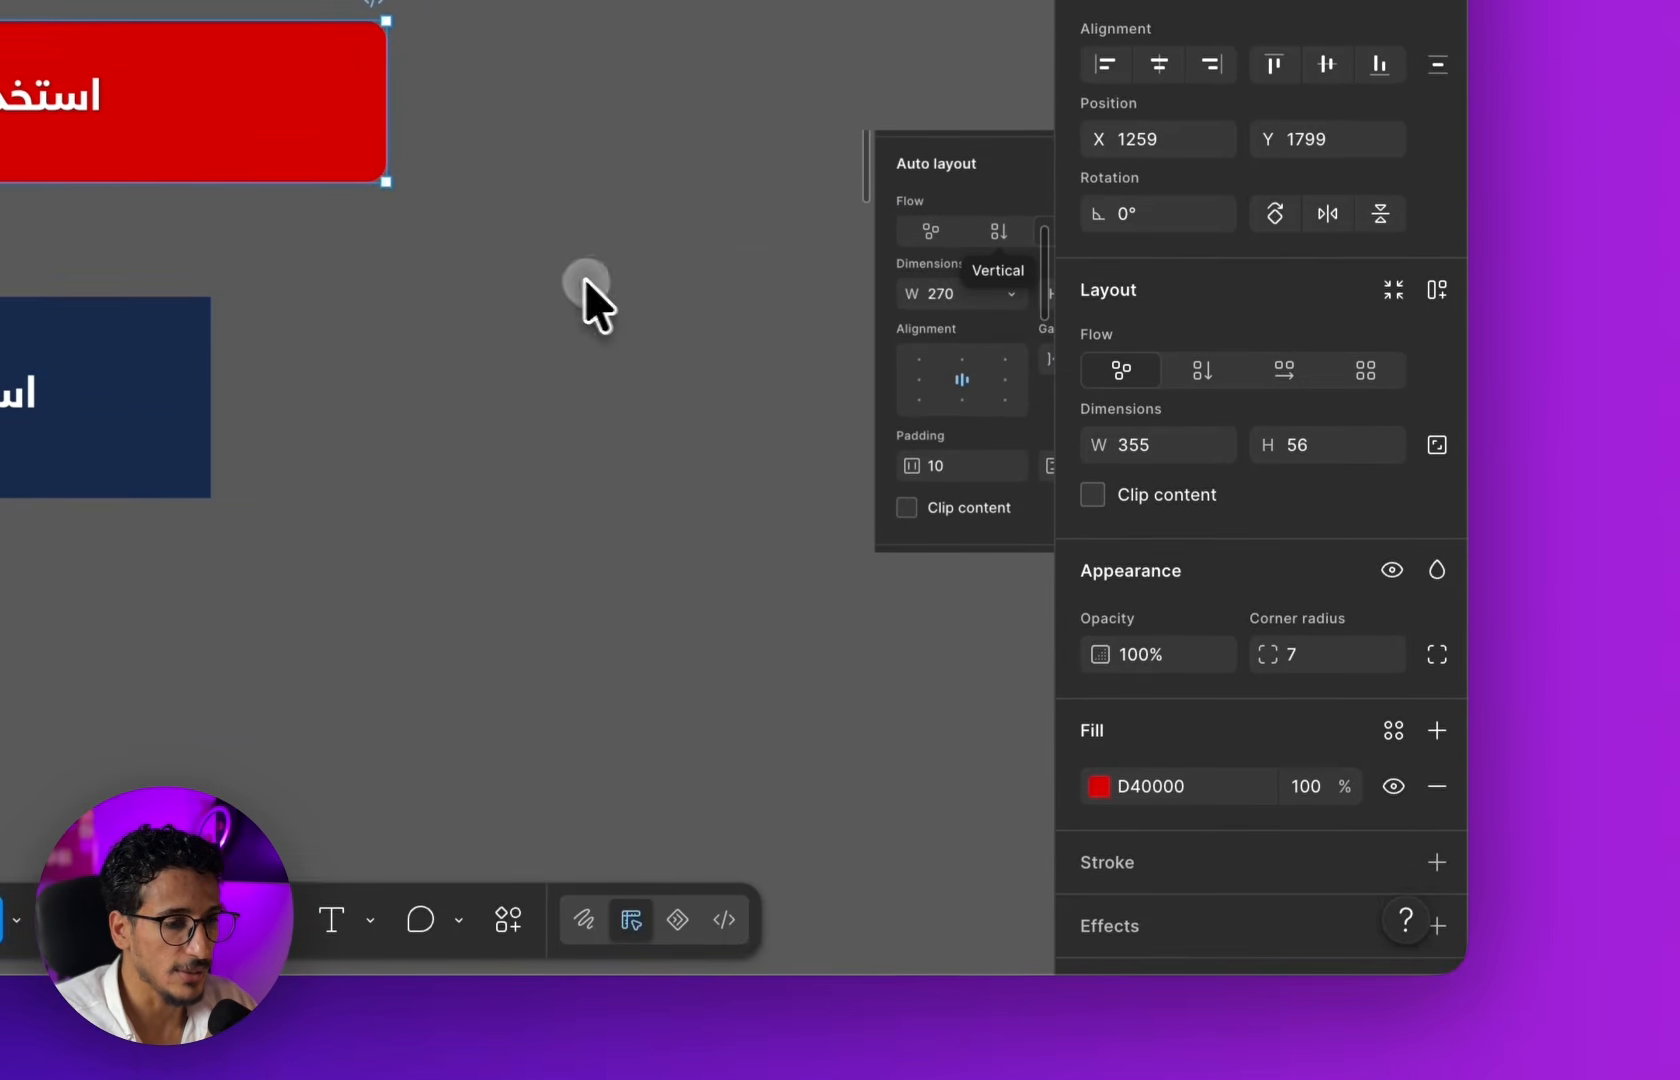
pyautogui.moveTo(955, 218); pyautogui.dragTo(622, 264)
pyautogui.moveTo(290, 292); pyautogui.dragTo(592, 279)
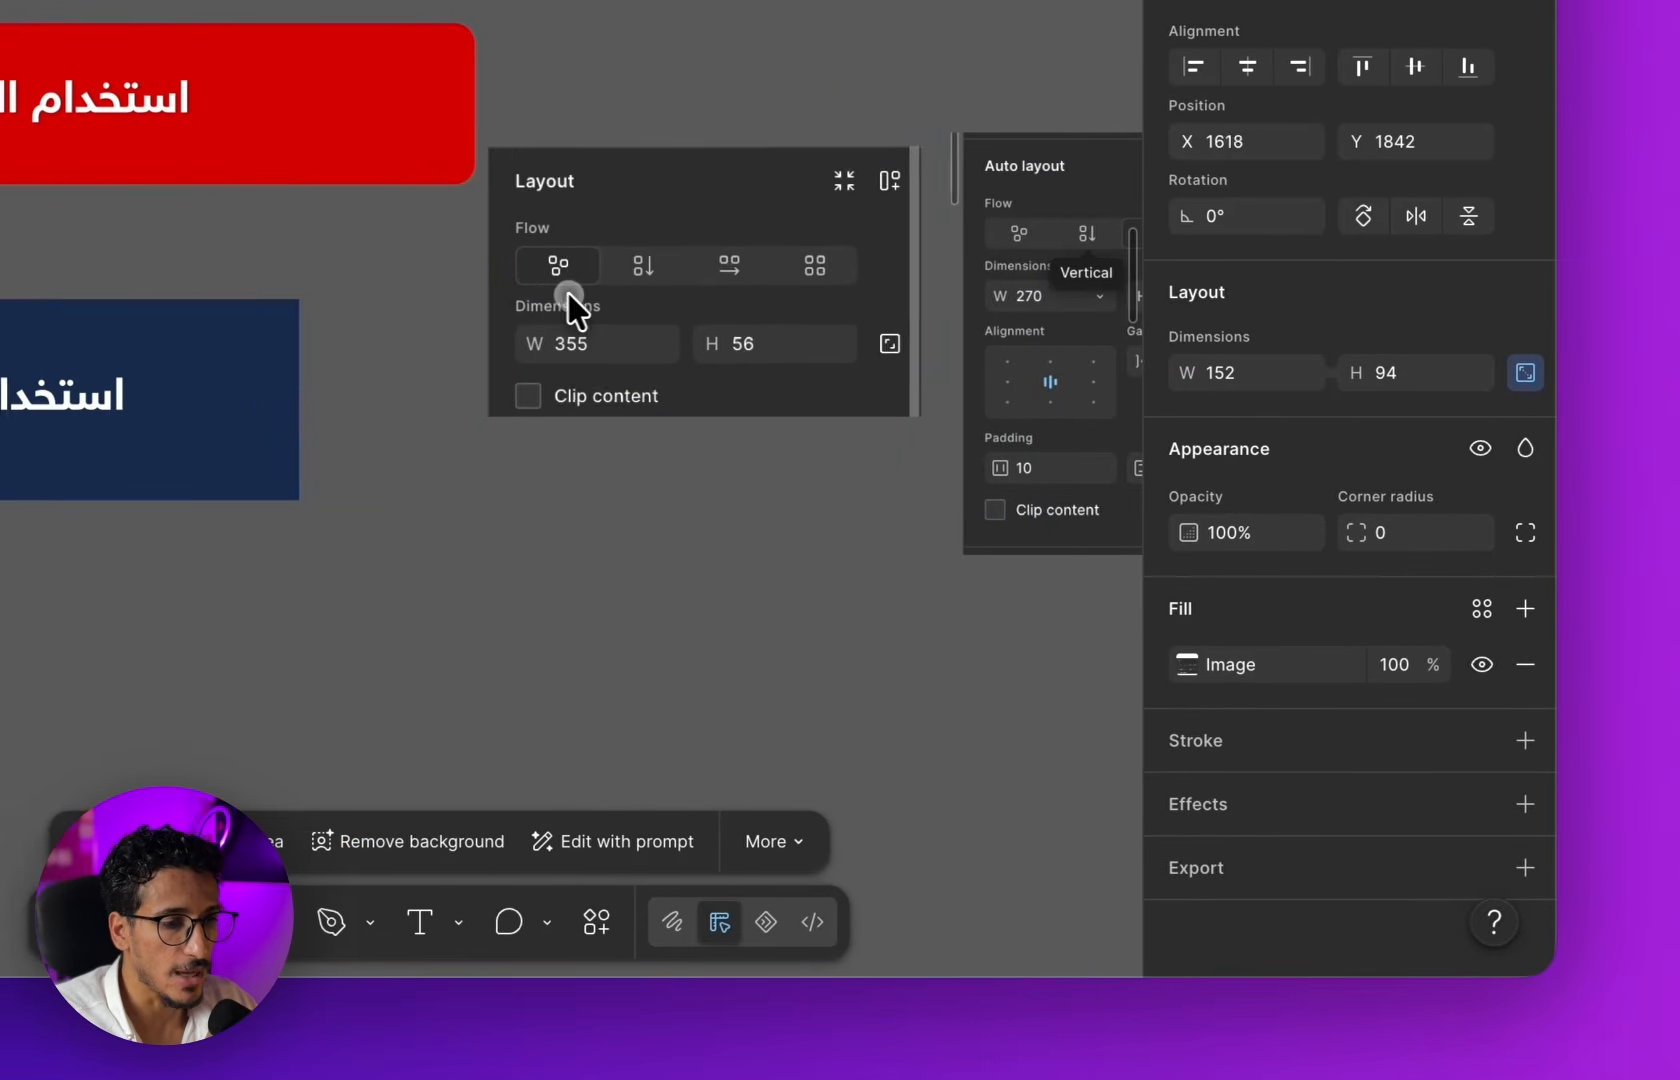
# - Shift the auto layout screenshot to X 1783, Y 1837, leaving a small space beside the Layout screenshot
pyautogui.scroll(5, 644, 315)
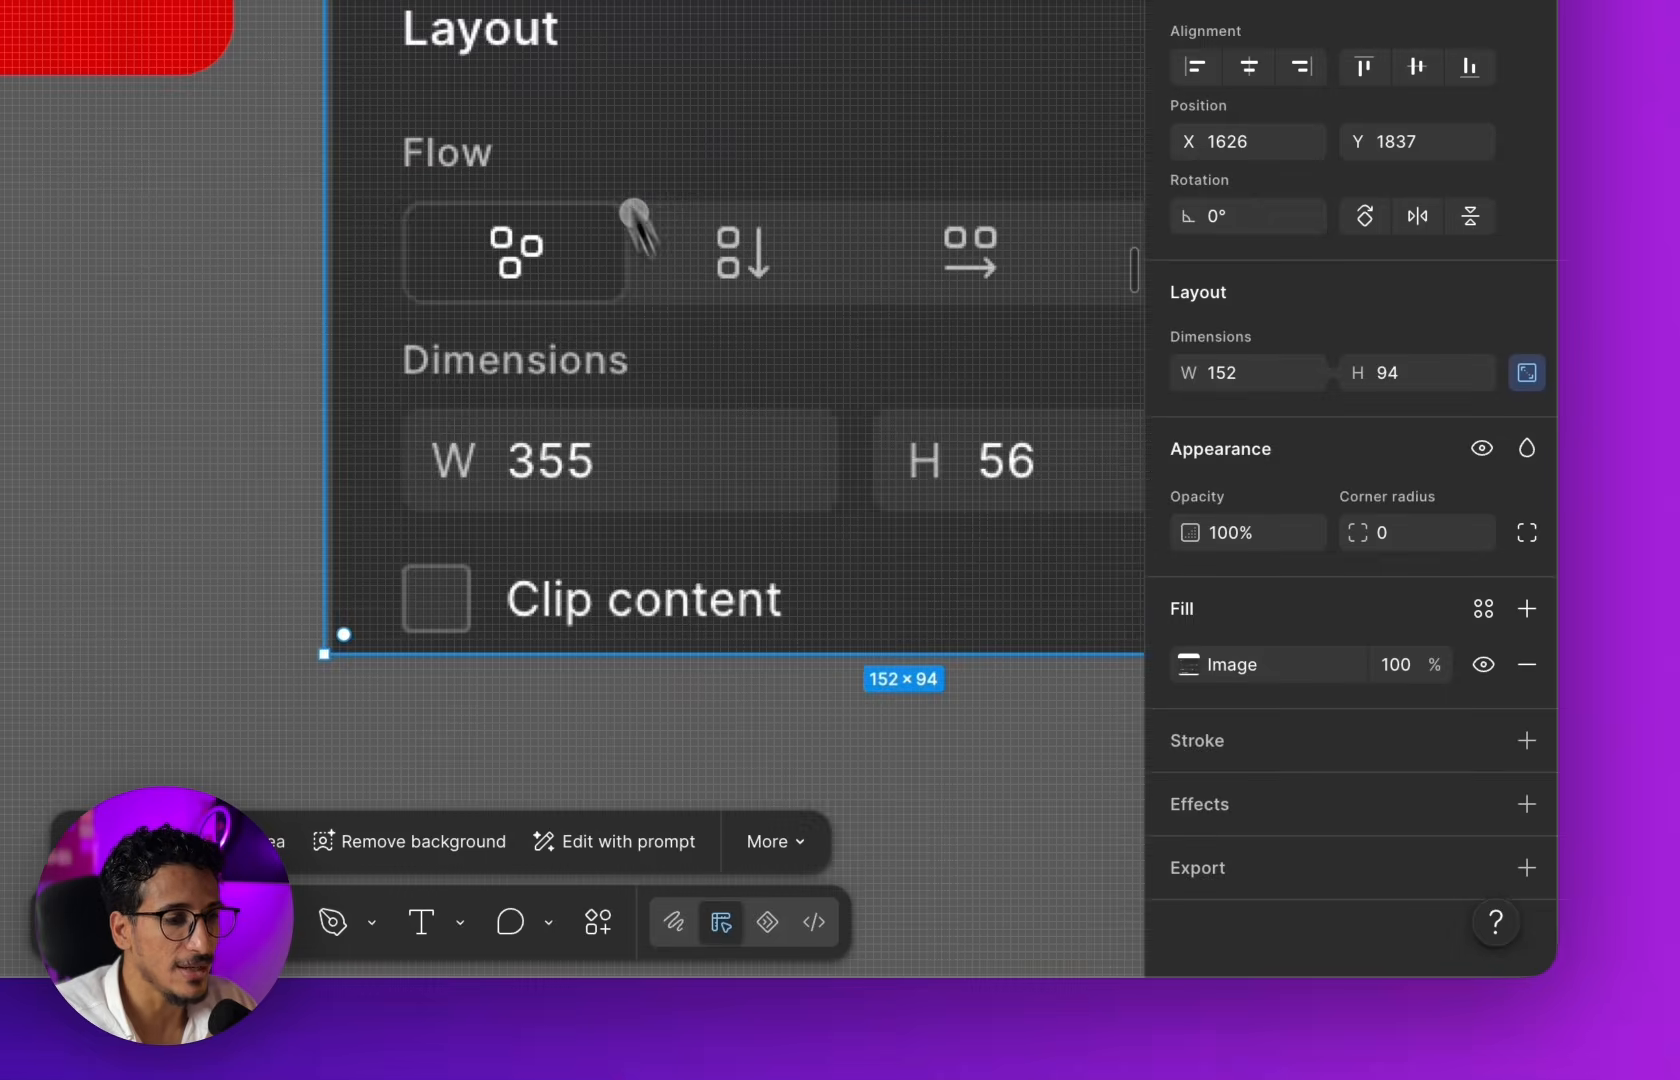
pyautogui.scroll(-2, 560, 237)
pyautogui.scroll(-3, 552, 240)
pyautogui.scroll(4, 468, 300)
pyautogui.hscroll(1, 460, 325)
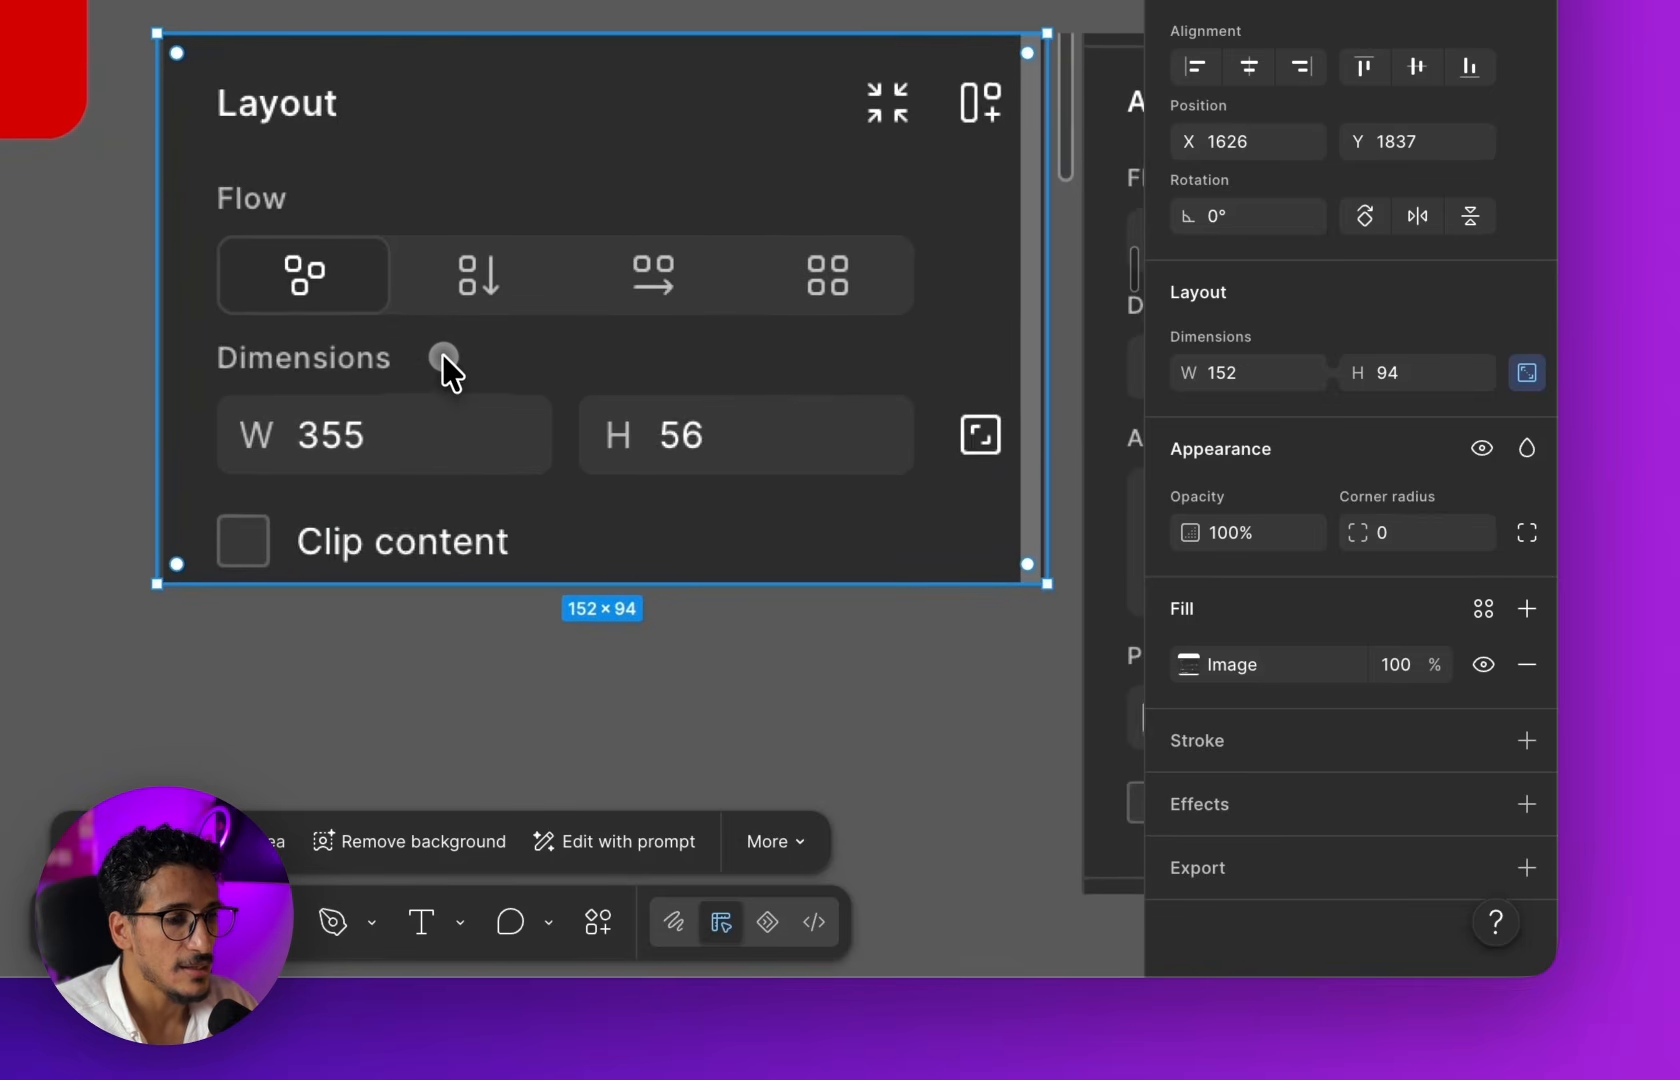
pyautogui.scroll(-2, 420, 345)
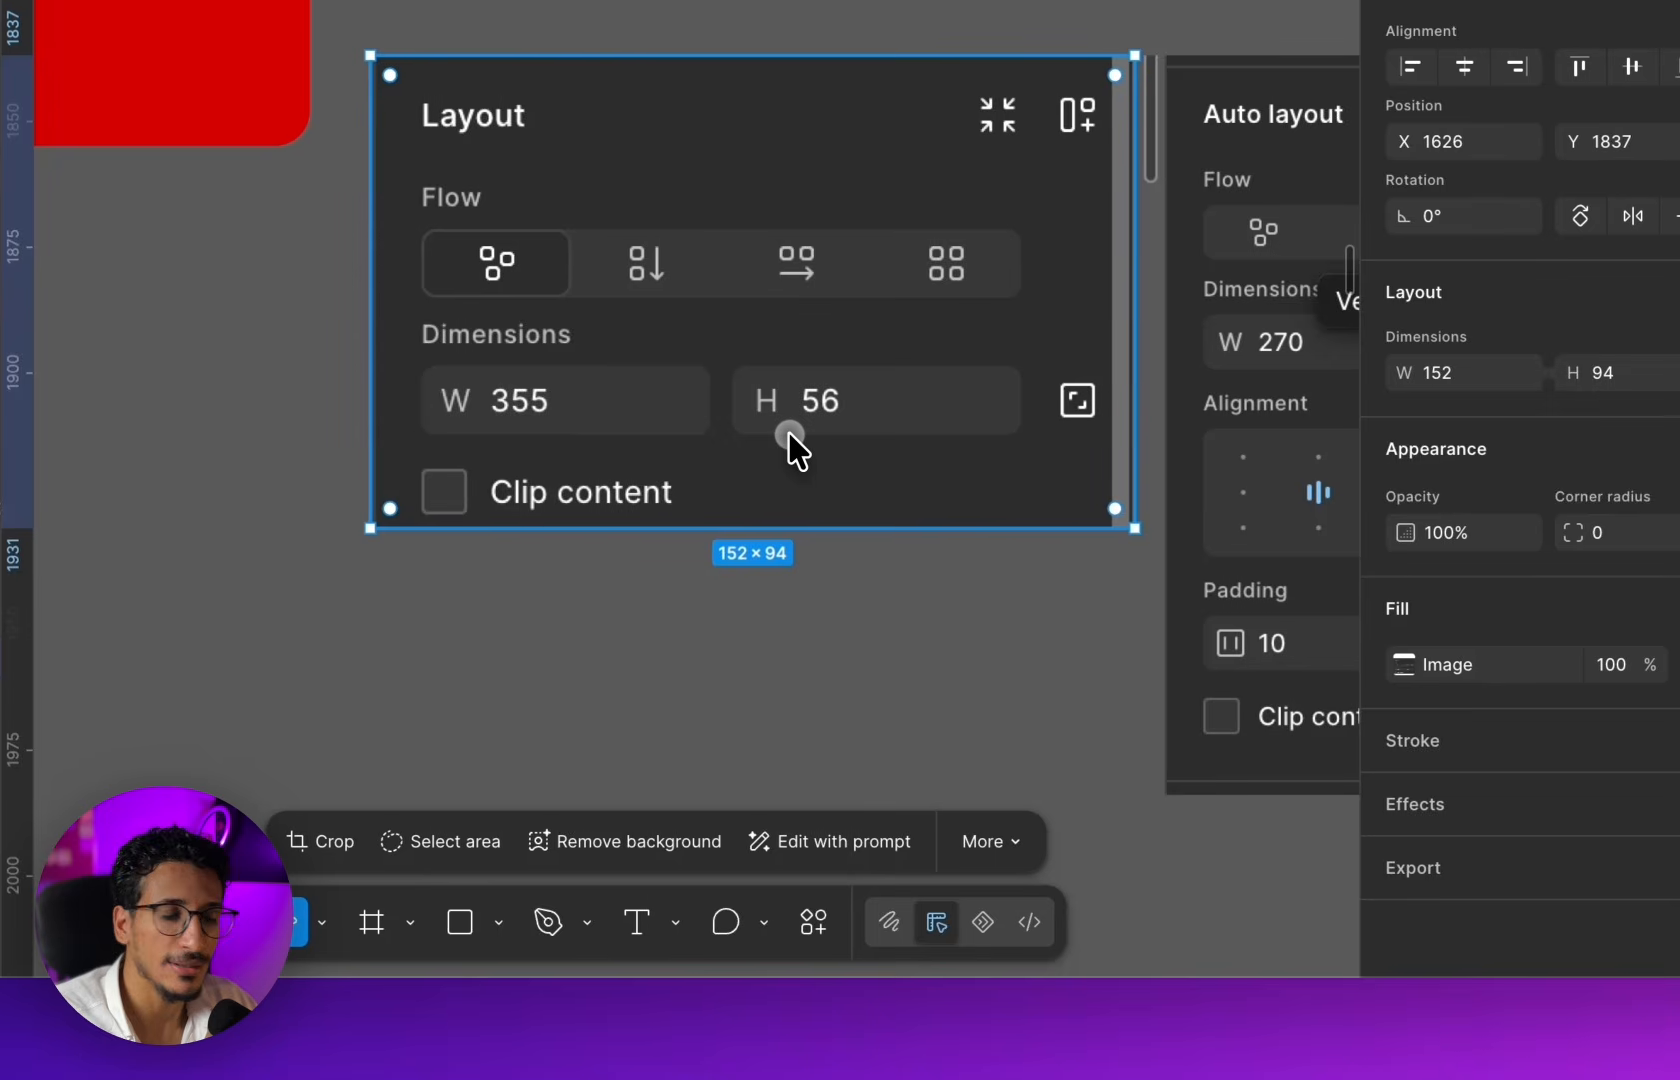
pyautogui.hscroll(3, 782, 434)
pyautogui.moveTo(934, 380); pyautogui.dragTo(656, 400)
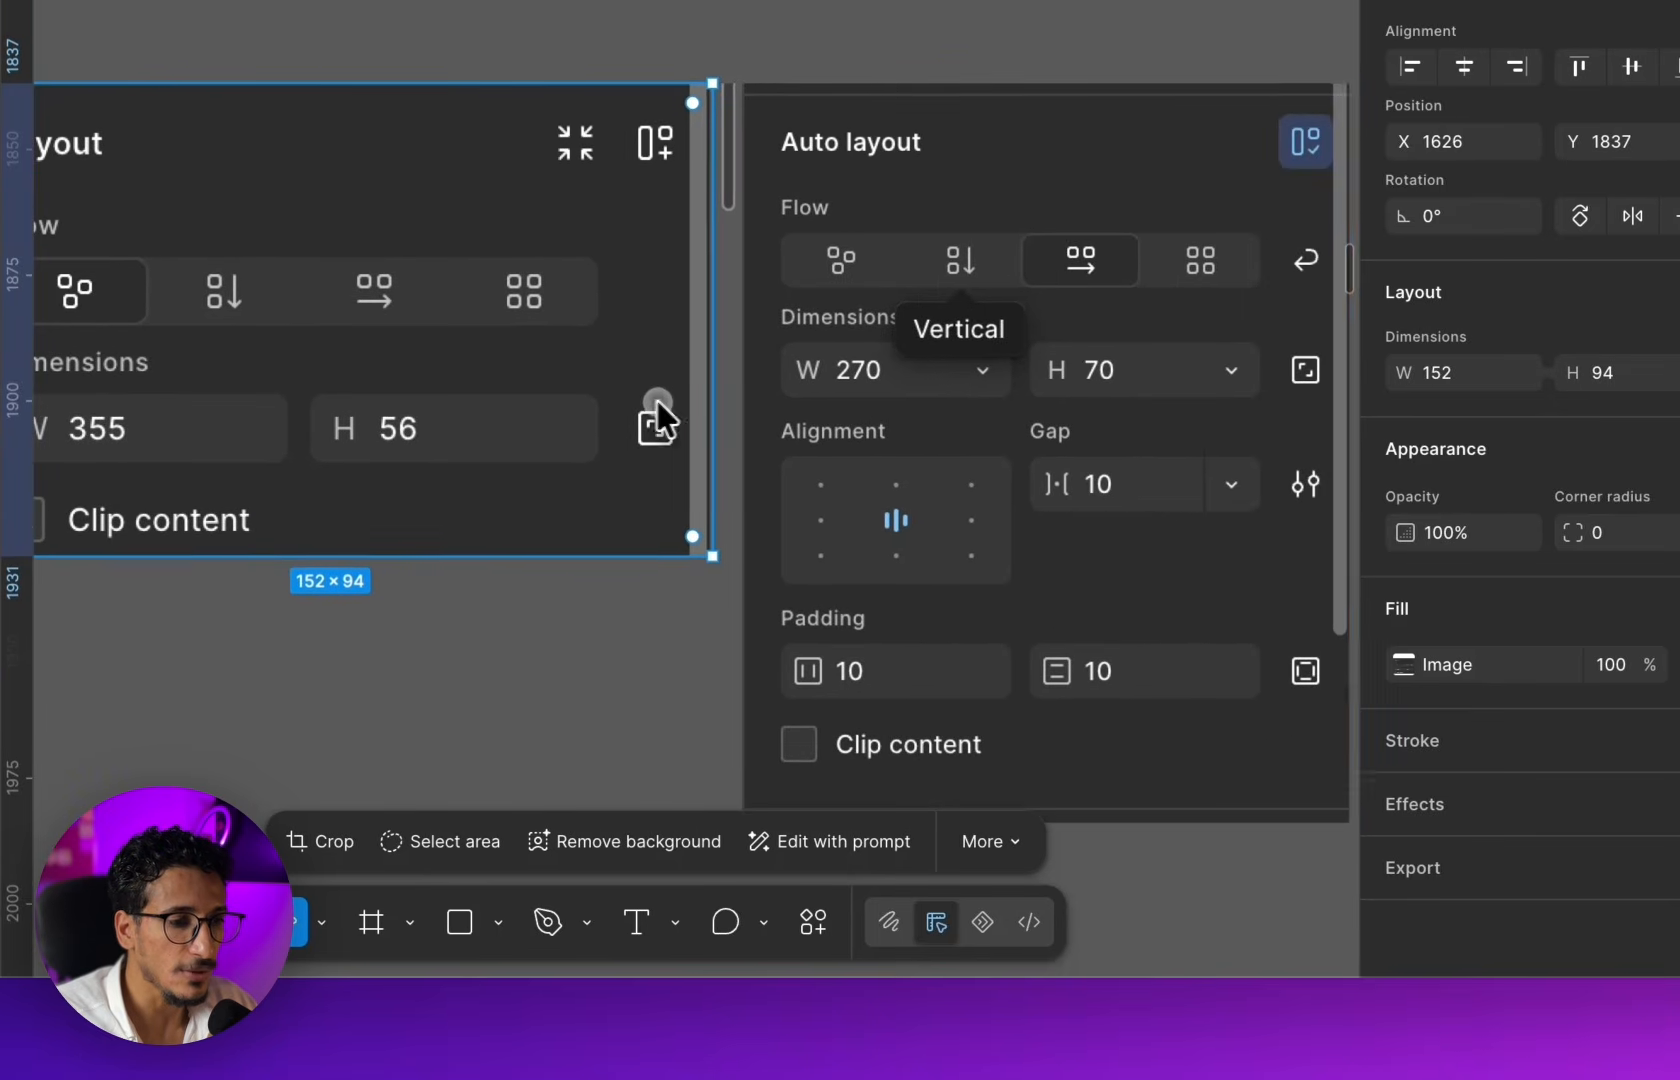
pyautogui.moveTo(957, 304); pyautogui.dragTo(983, 304)
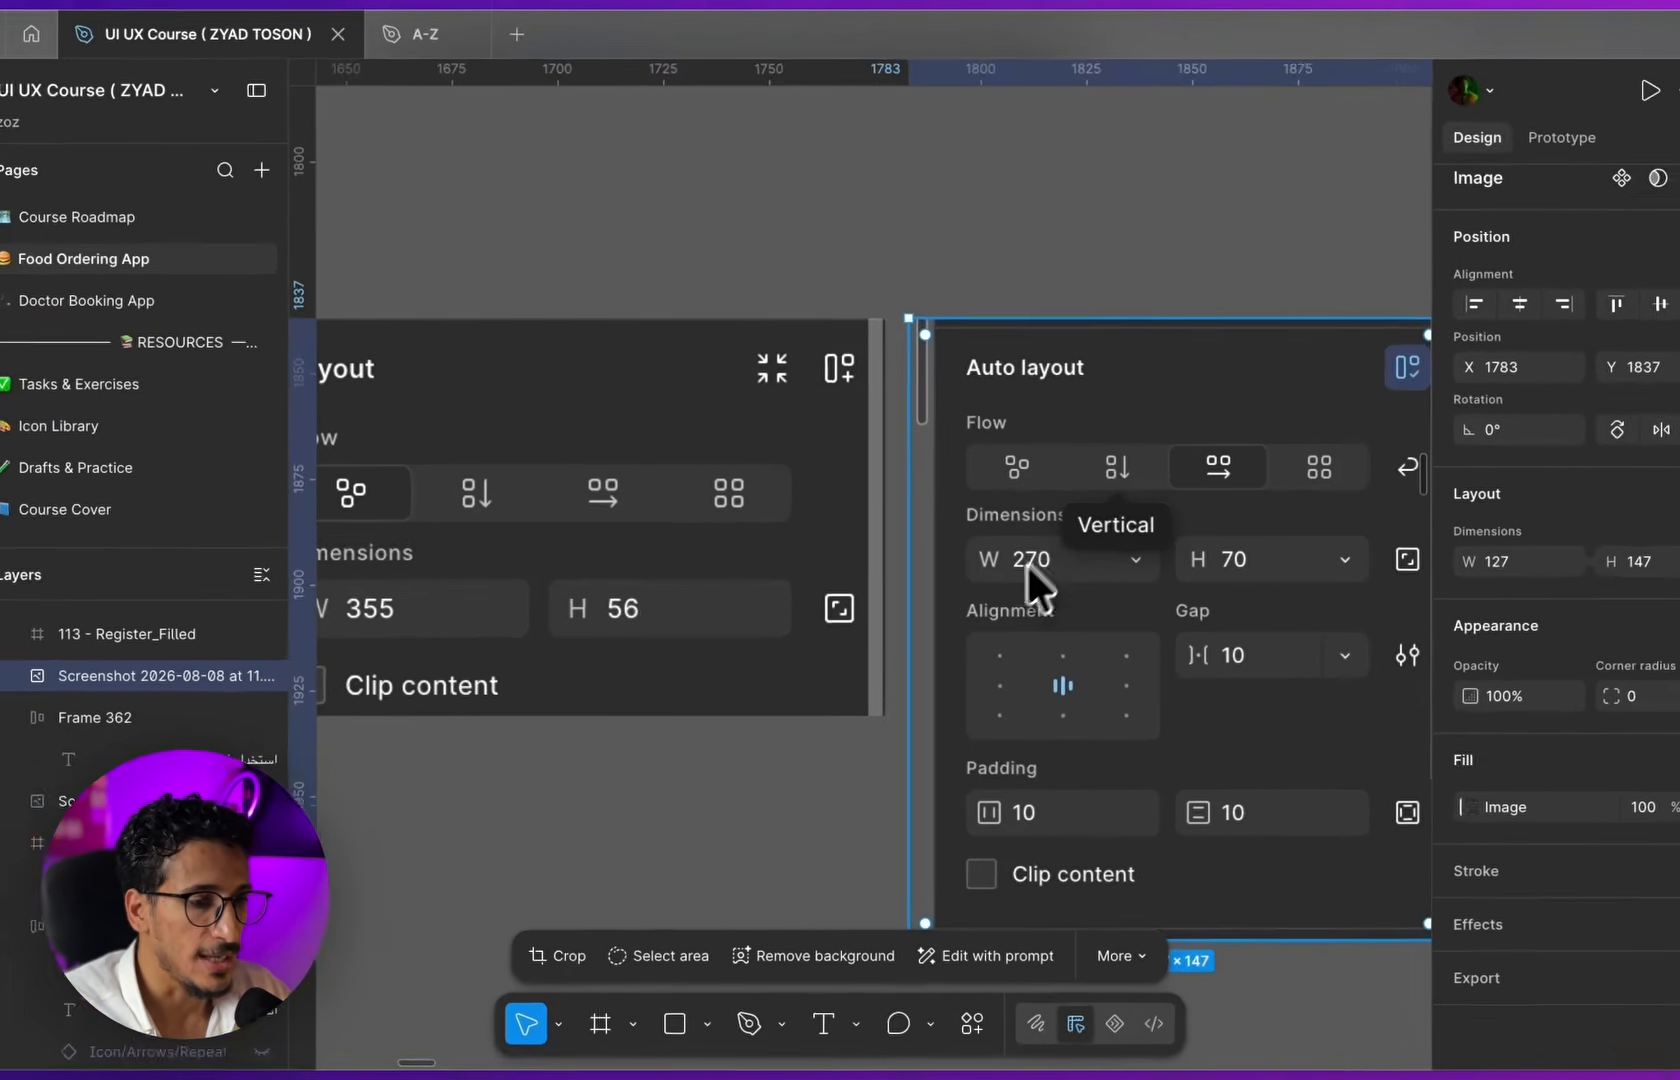
# - Compare the two settings screenshots, examining the alignment, gap and padding options that auto layout adds
pyautogui.scroll(-5, 1000, 550)
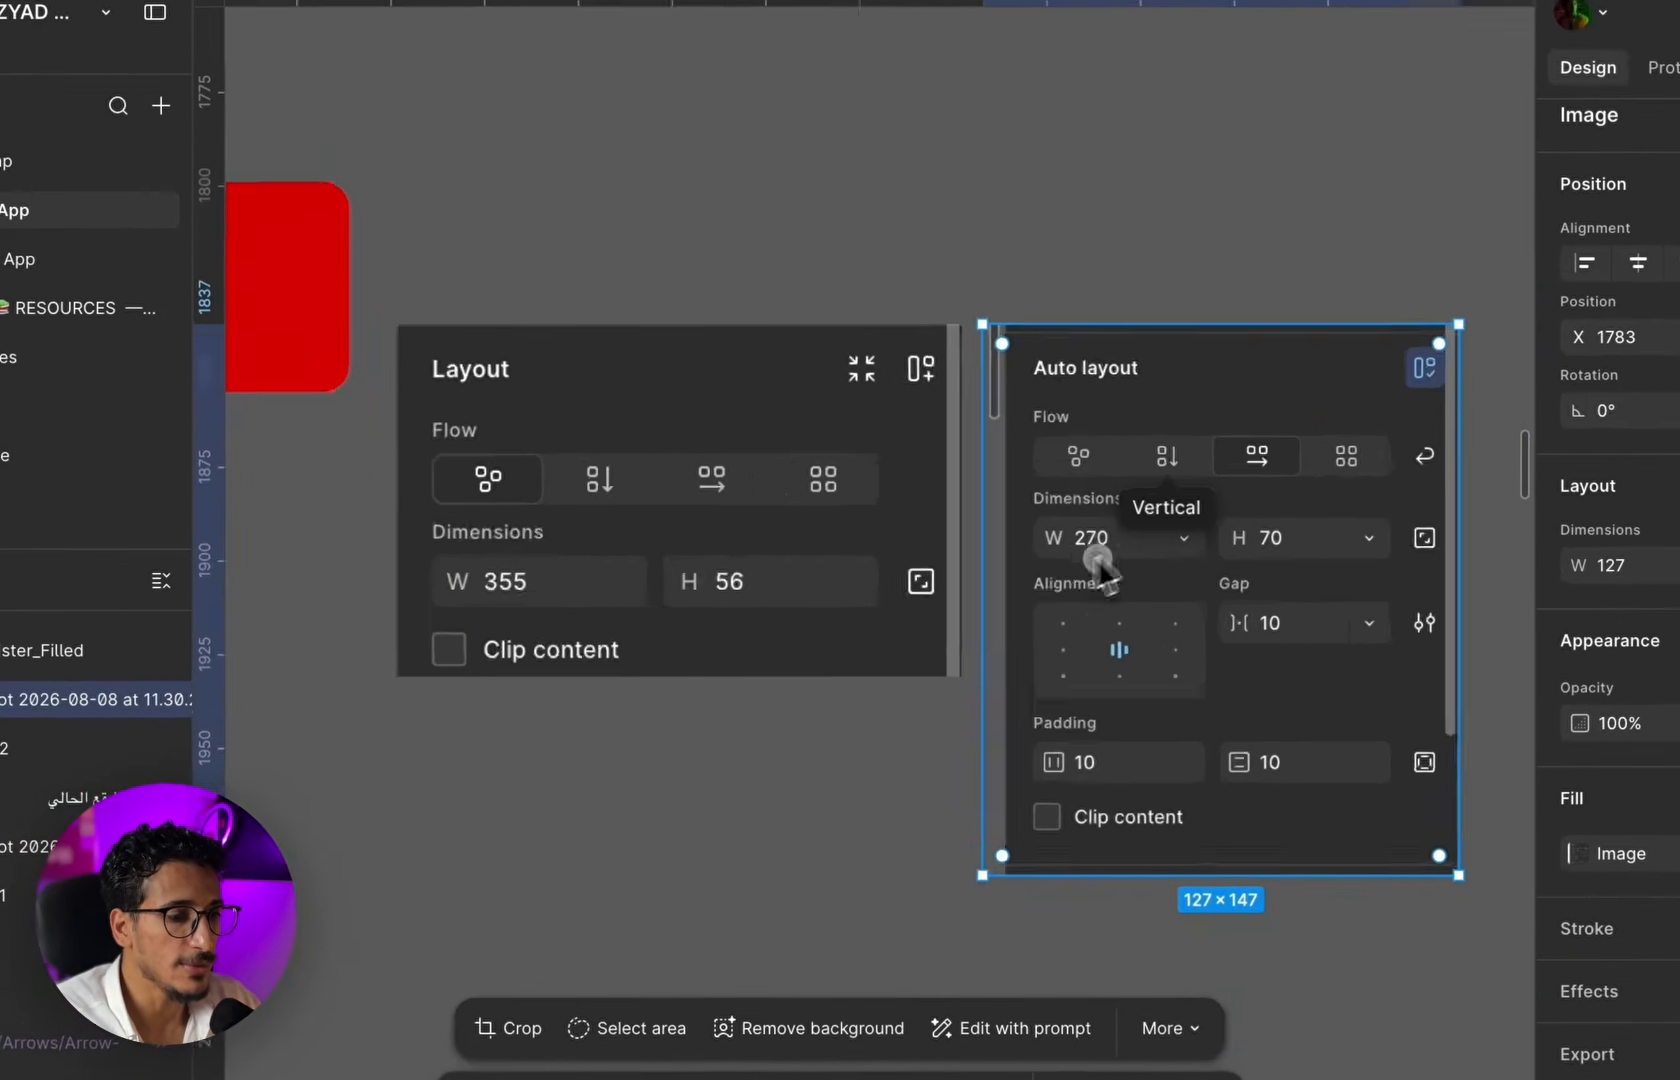
pyautogui.scroll(1, 831, 528)
pyautogui.click(742, 461)
pyautogui.hscroll(5, 1031, 506)
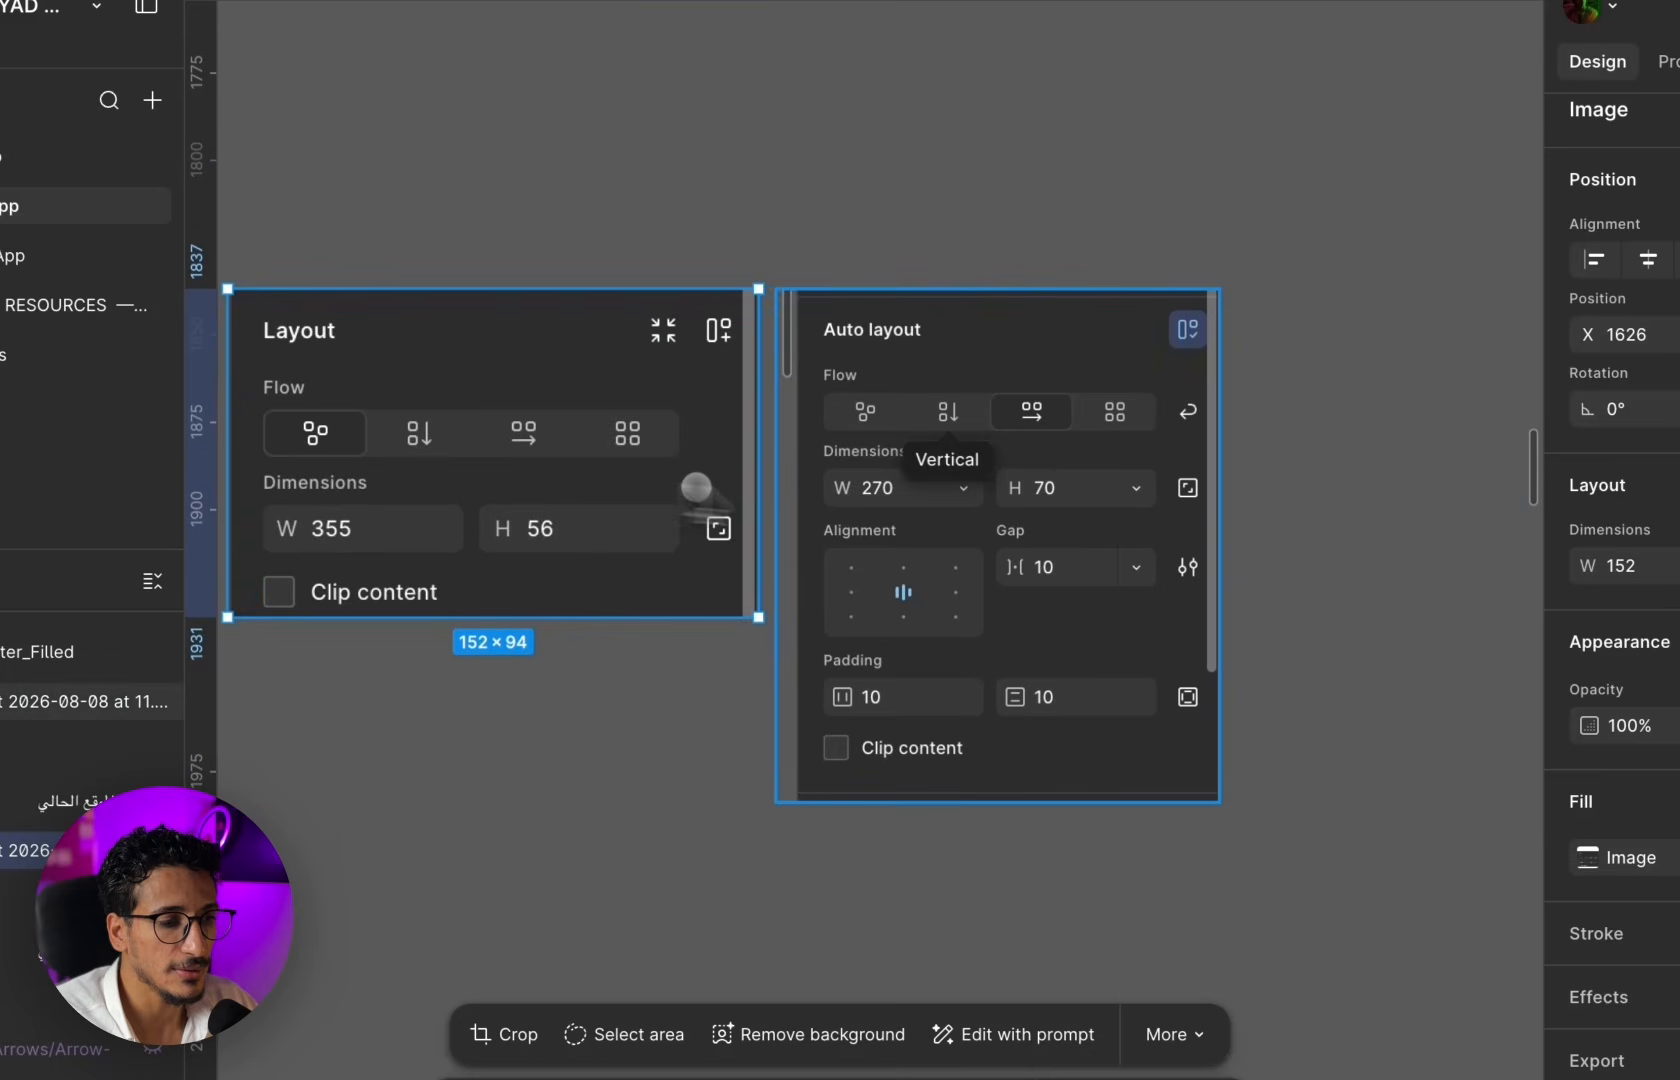
pyautogui.scroll(4, 950, 410)
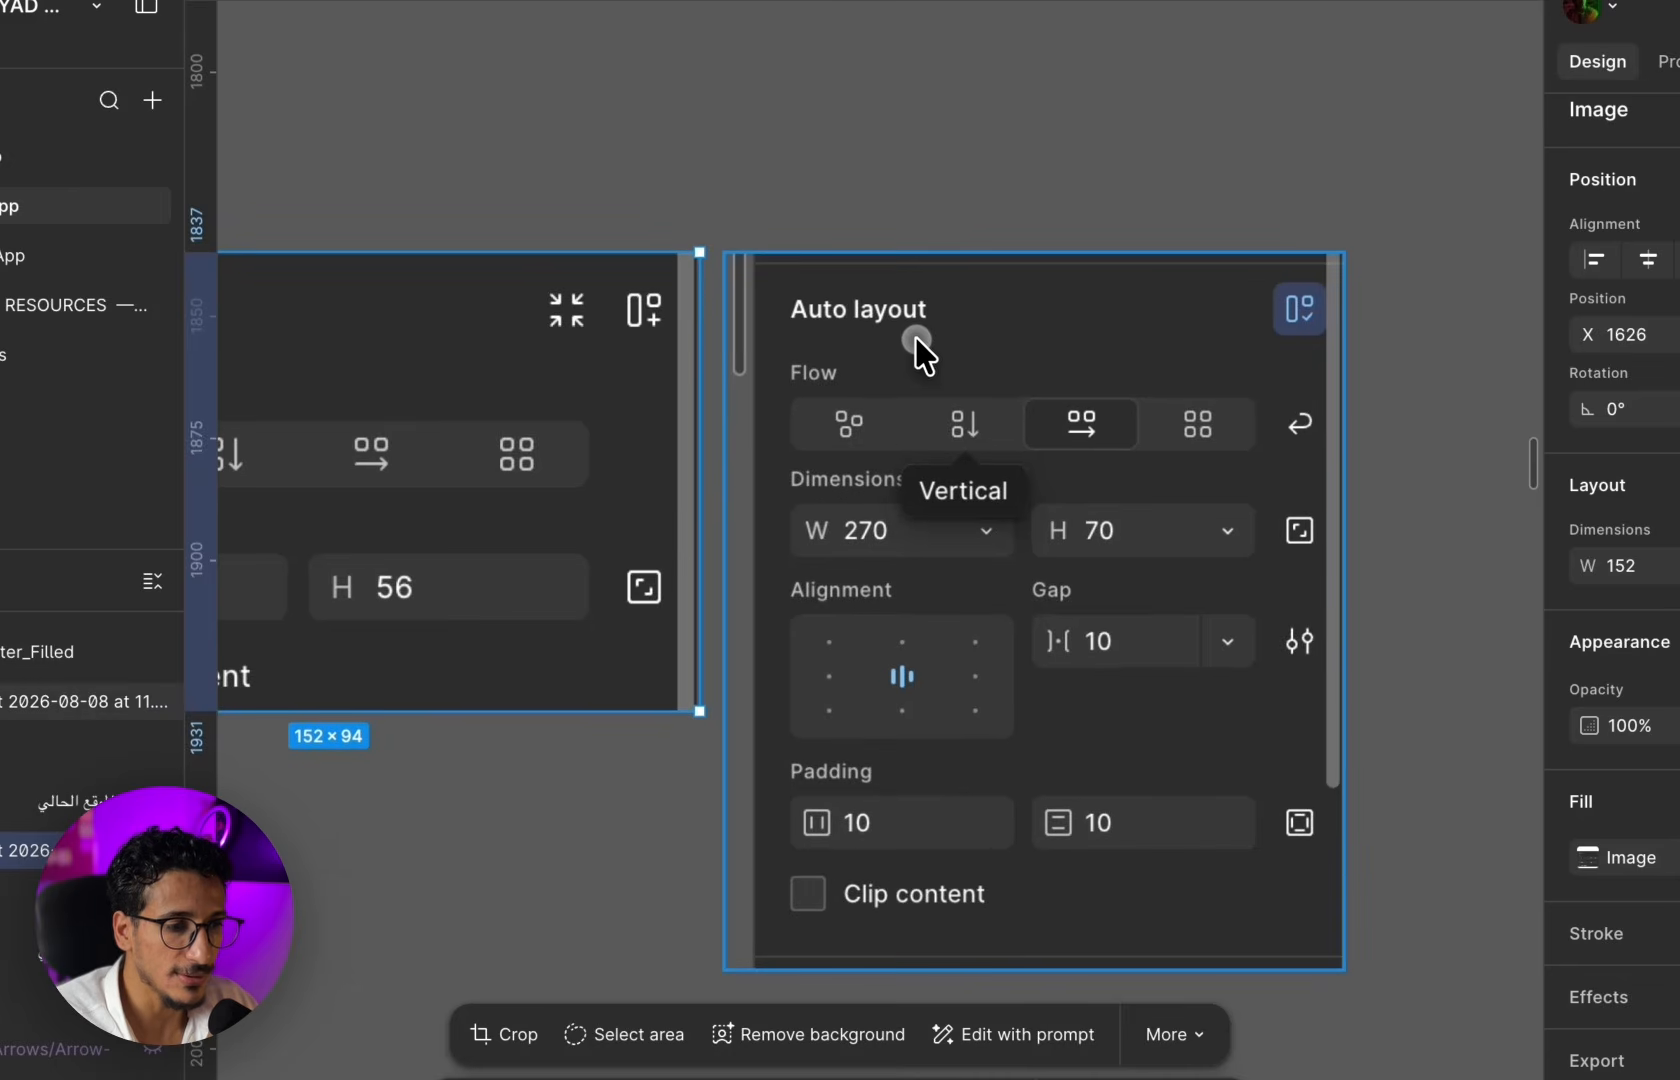
pyautogui.scroll(-1, 960, 415)
pyautogui.hscroll(3, 930, 425)
pyautogui.scroll(-2, 930, 425)
pyautogui.scroll(2, 883, 425)
pyautogui.hscroll(-2, 1125, 544)
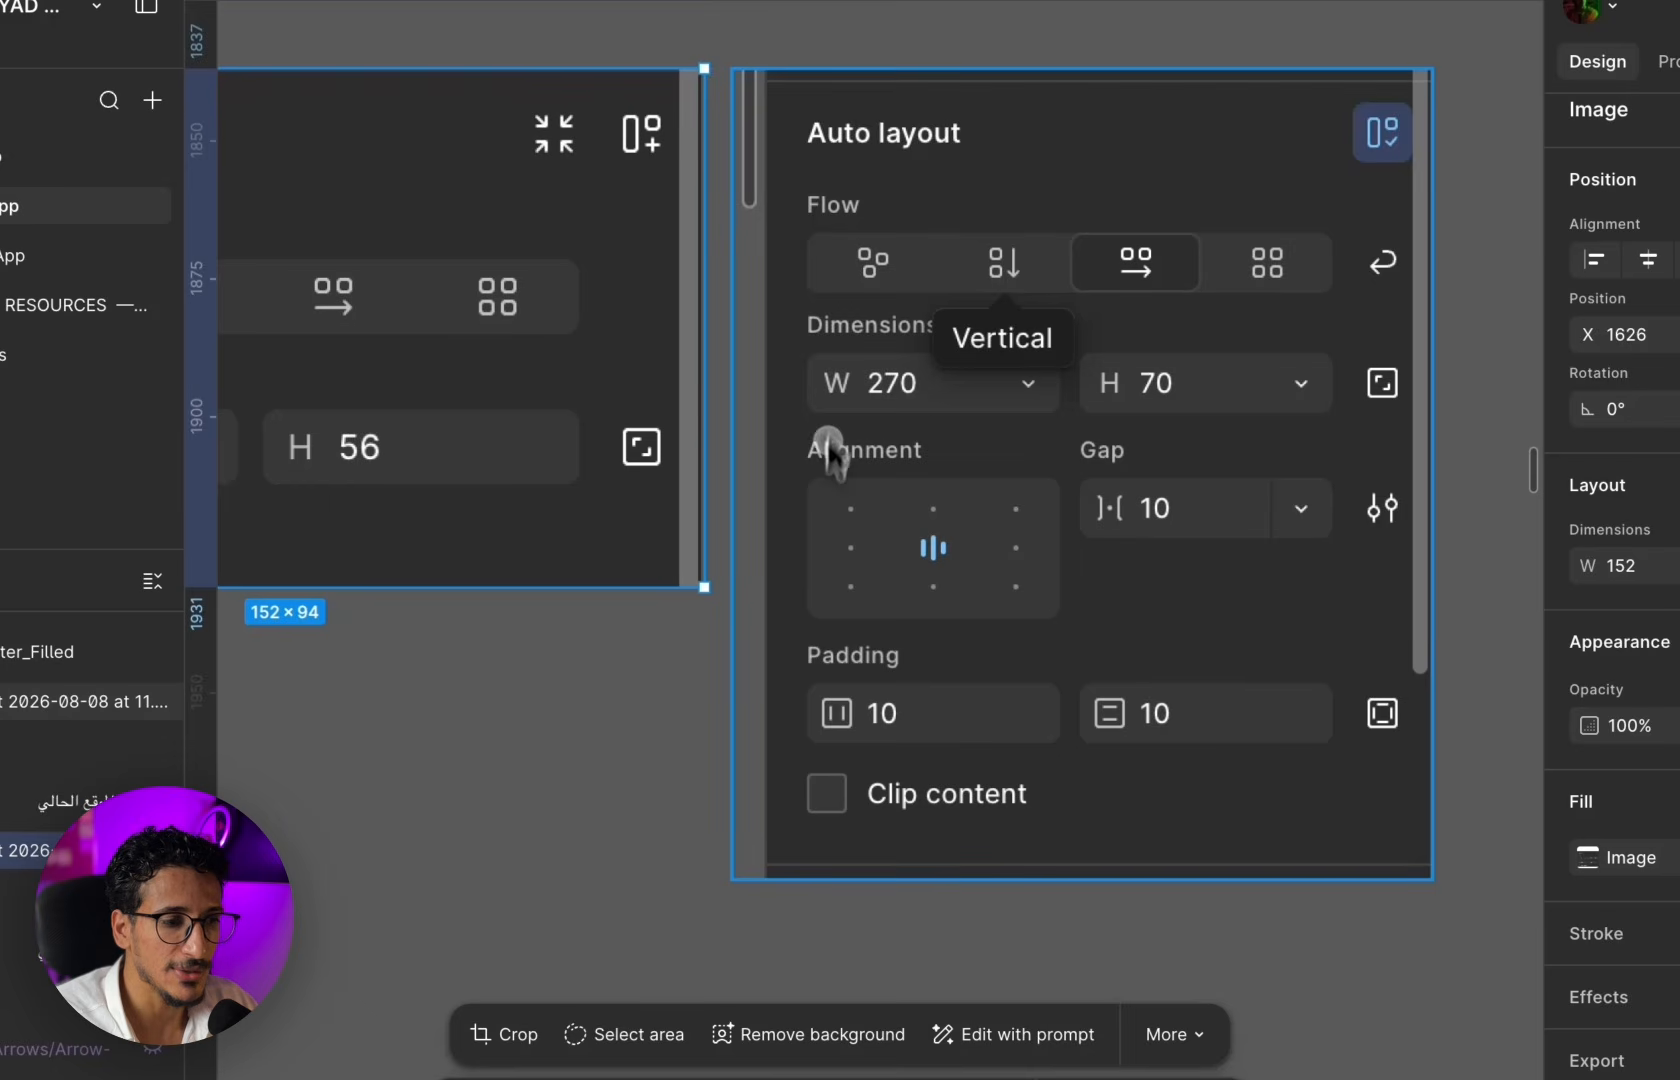
pyautogui.scroll(-3, 1120, 510)
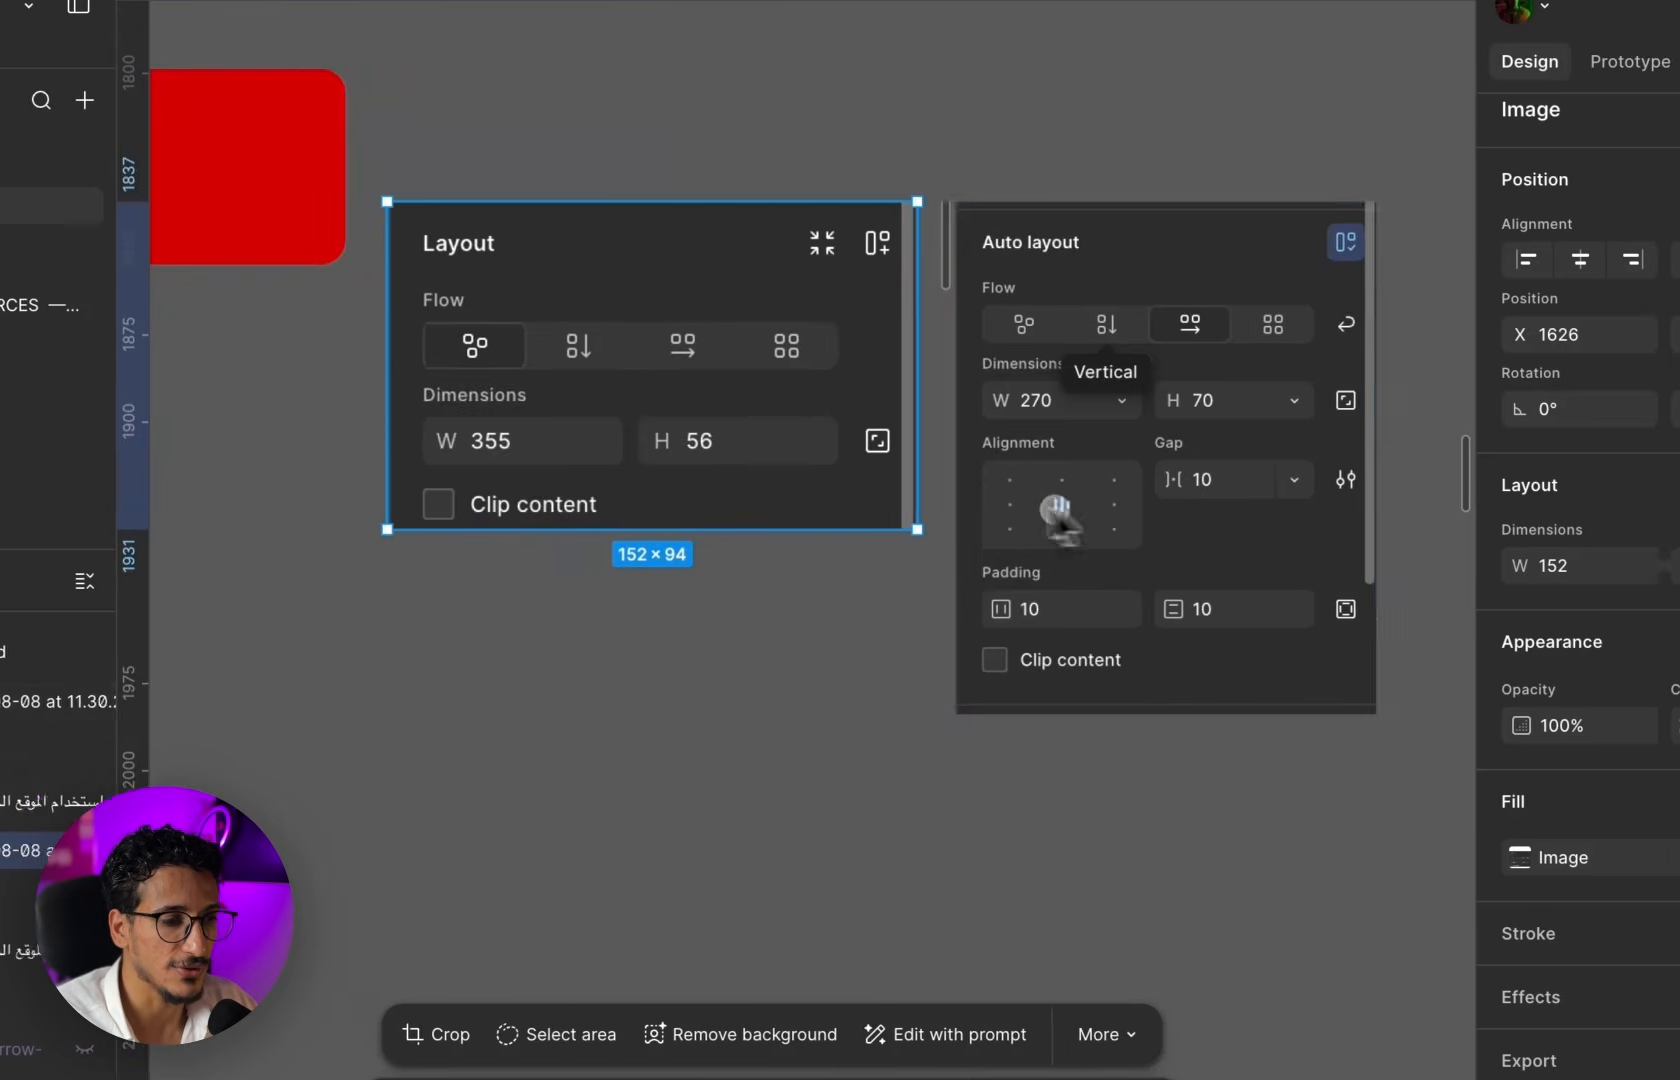
# - Set the corner radius of the dark blue auto layout frame to 14
pyautogui.hscroll(-9, 1124, 520)
pyautogui.click(454, 385)
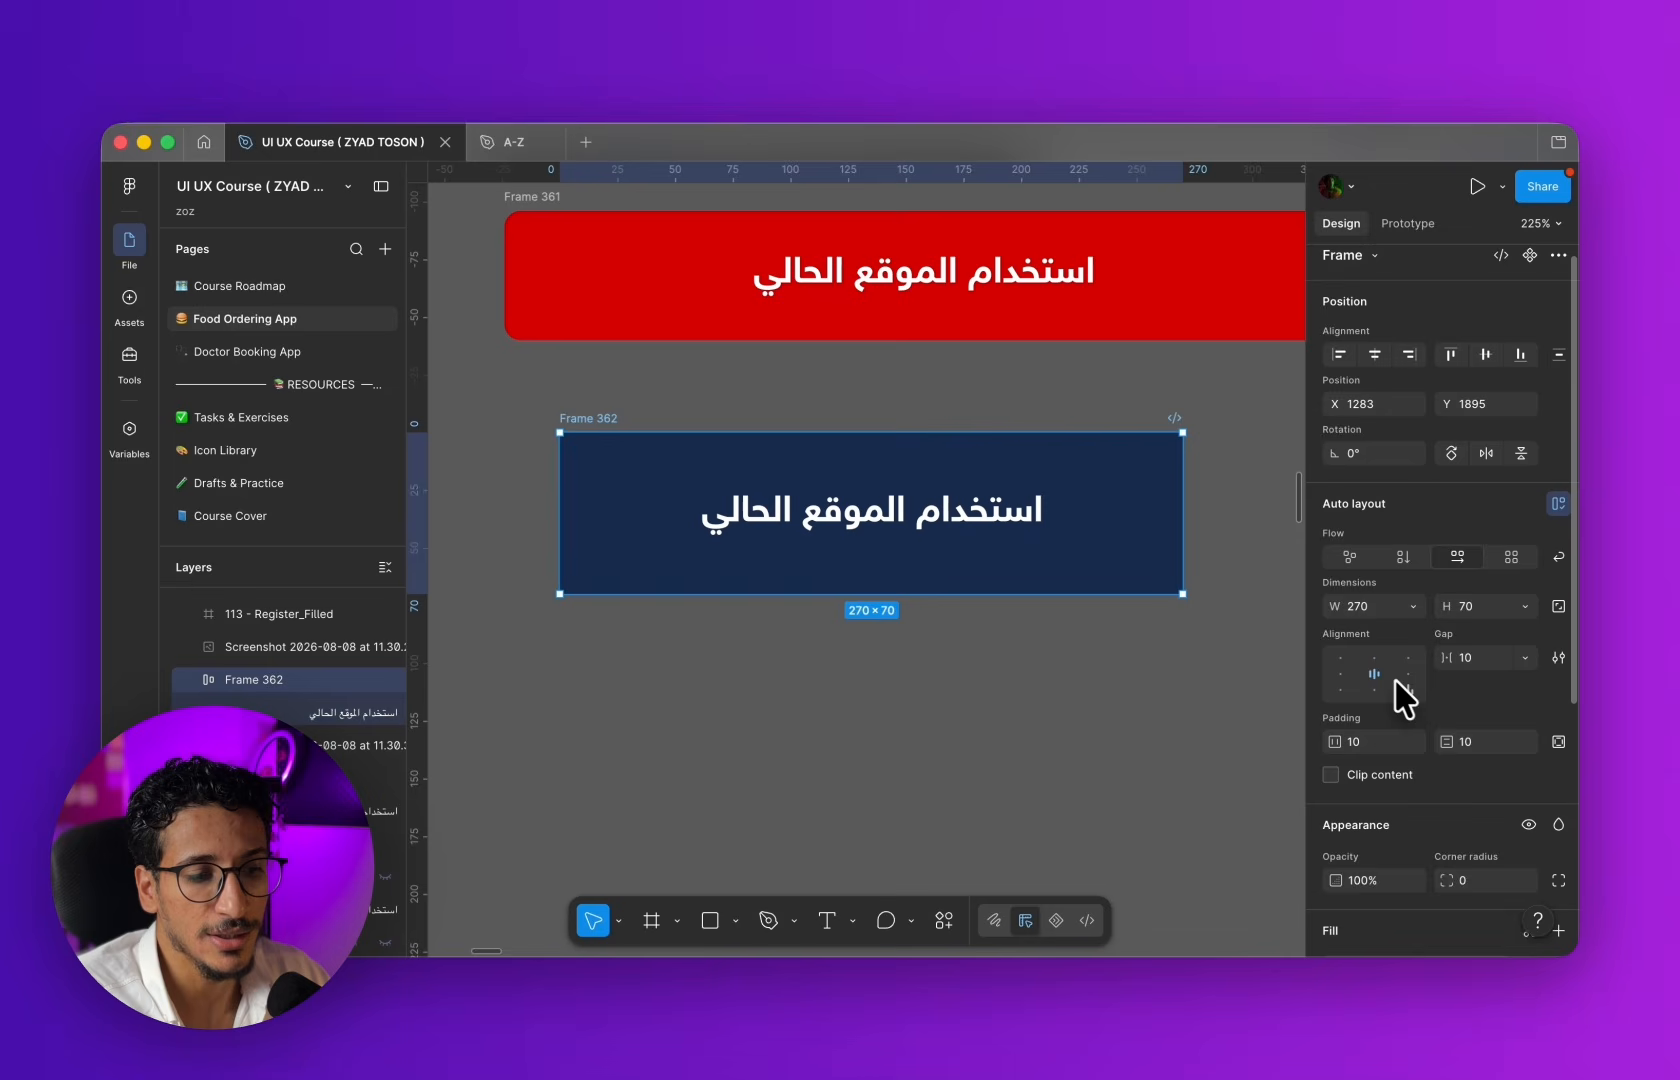
pyautogui.scroll(-2, 1425, 740)
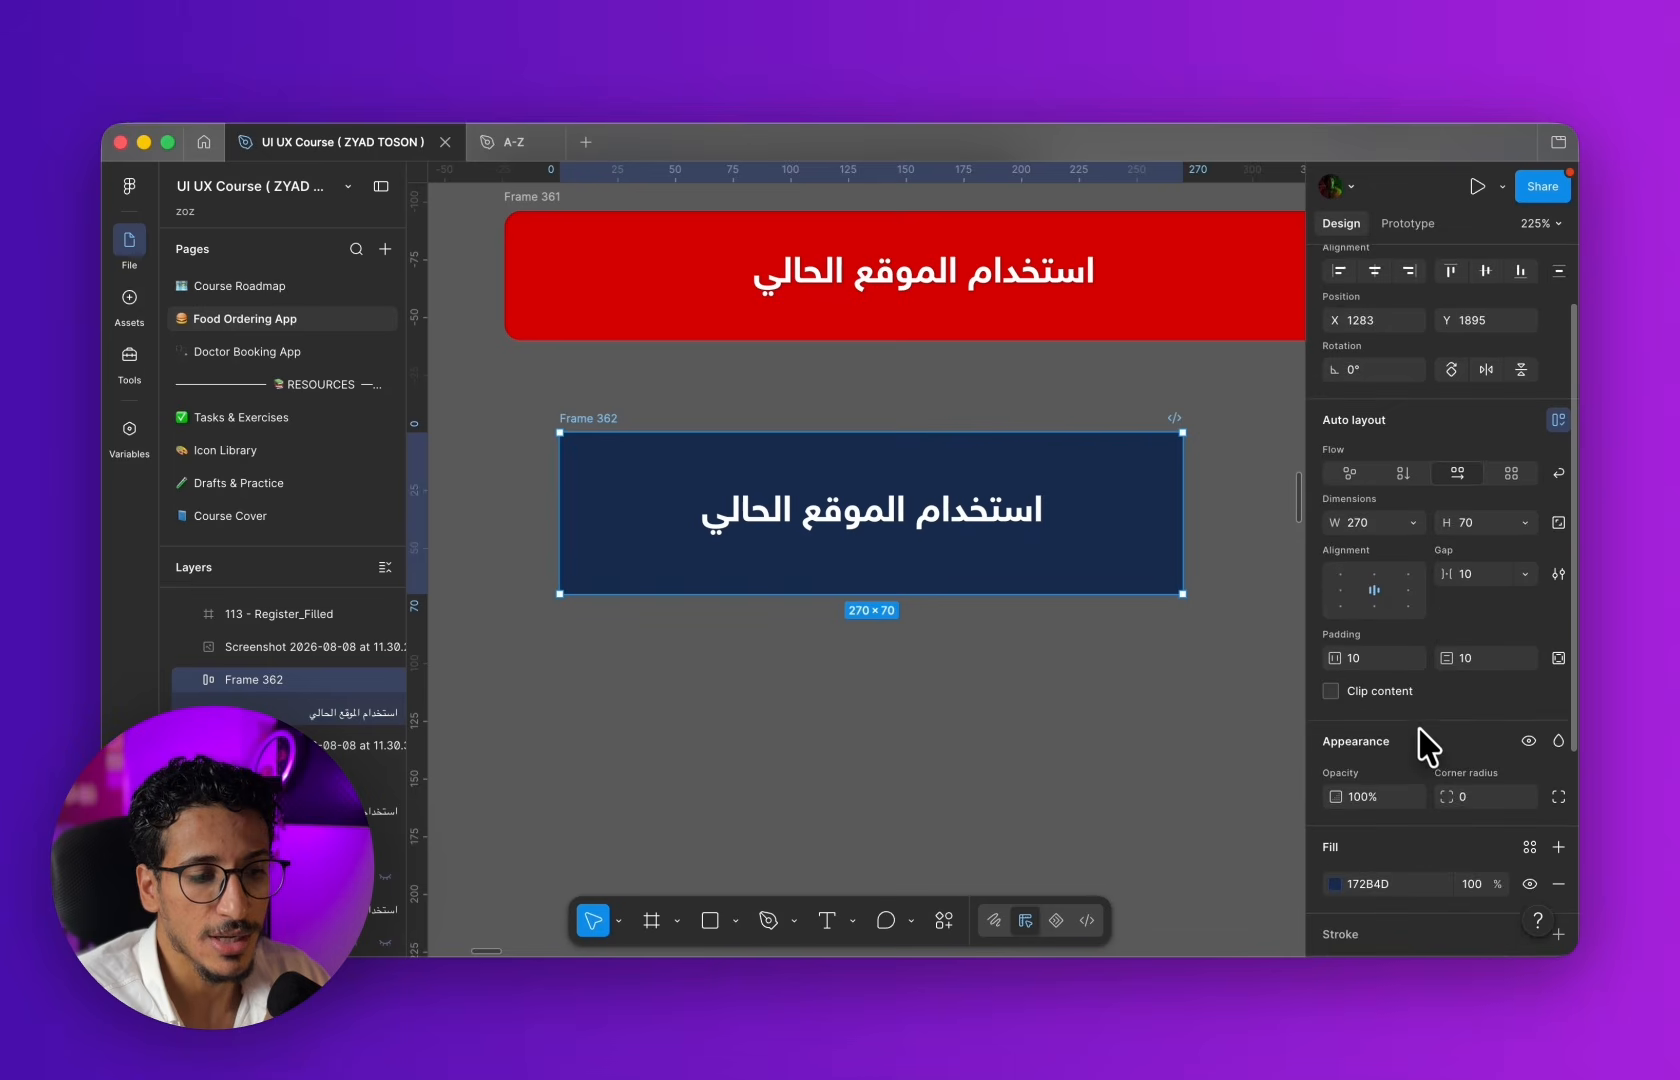
pyautogui.scroll(-4, 1397, 810)
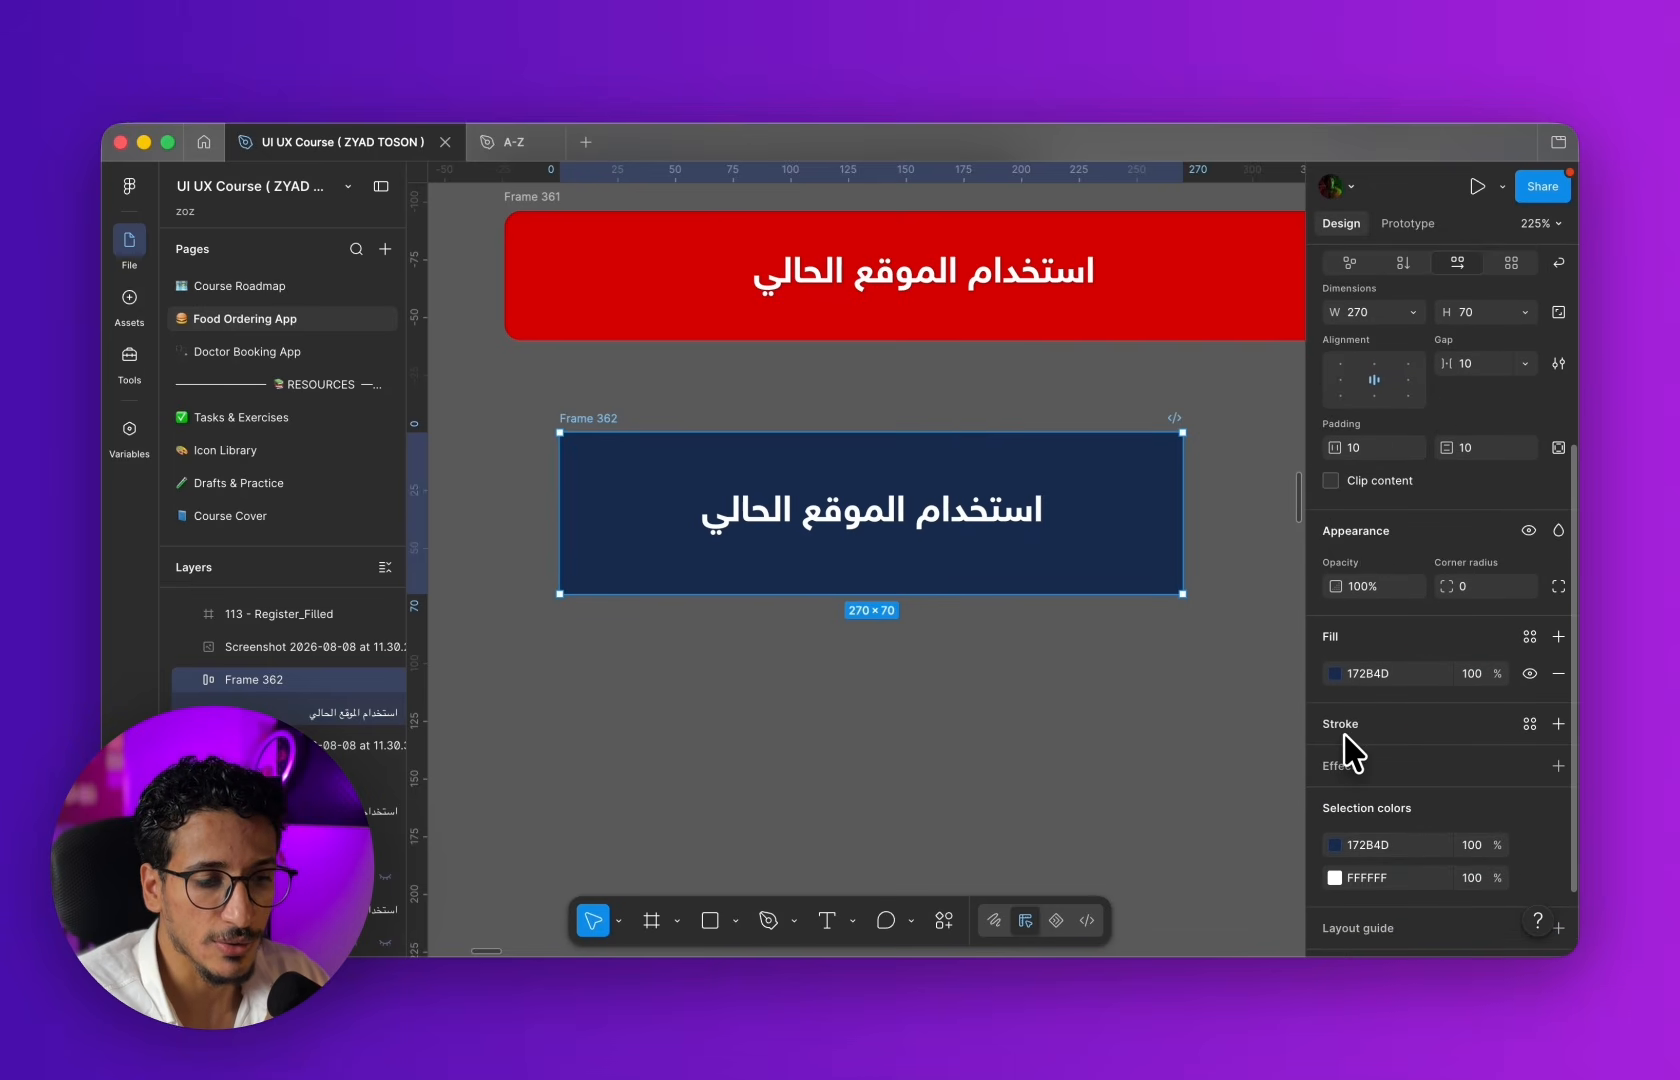
pyautogui.scroll(1, 1447, 660)
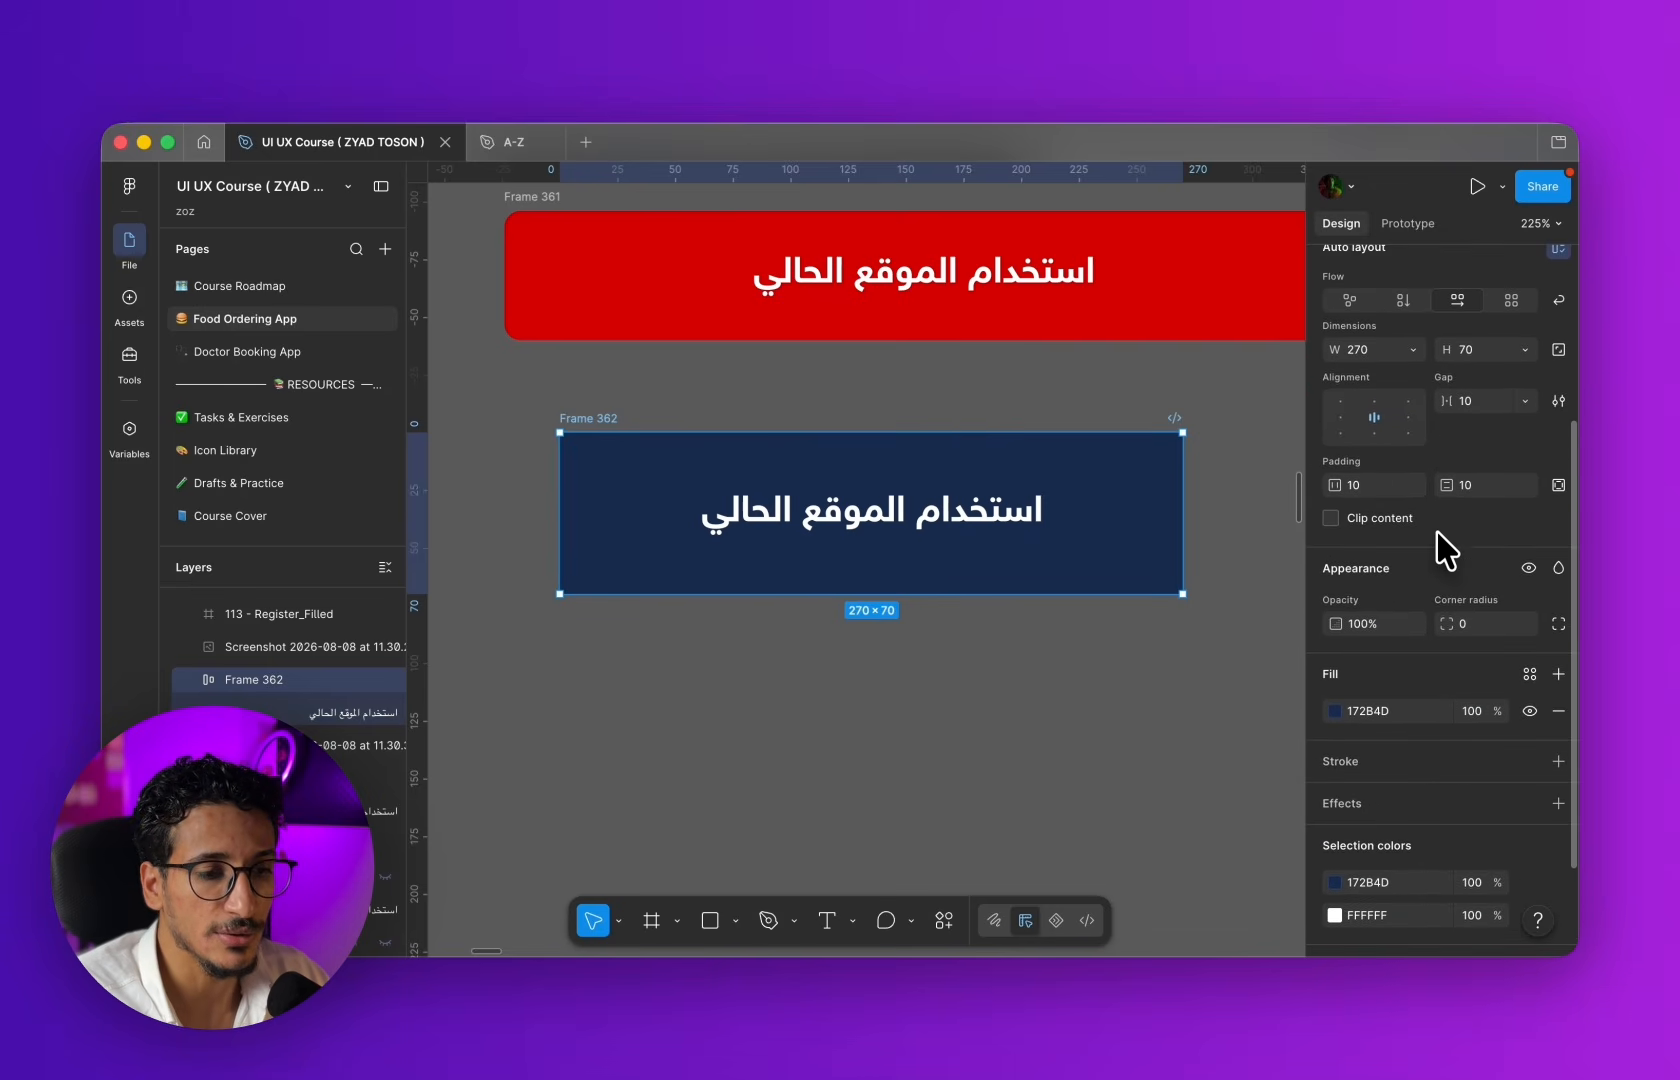
pyautogui.moveTo(1446, 622); pyautogui.dragTo(1140, 611)
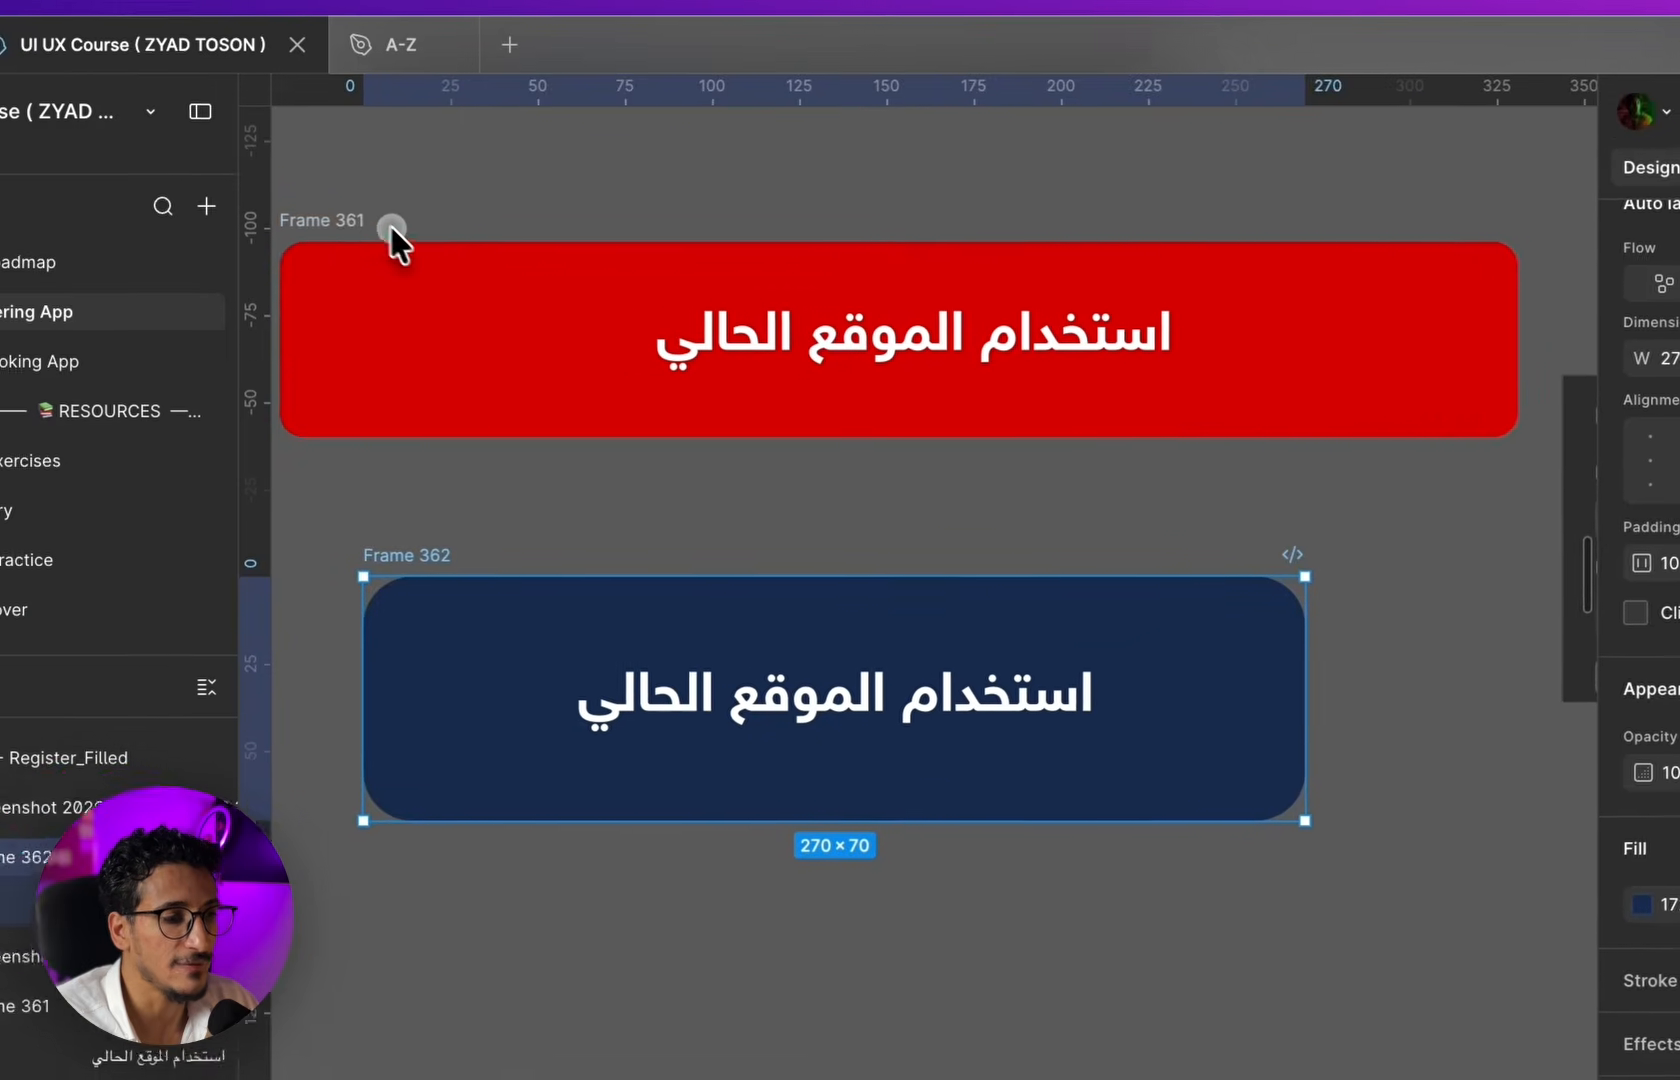
# - Compare the layout properties of the red plain frame and the dark blue auto layout frame by selecting each in turn
pyautogui.click(95, 162)
pyautogui.hscroll(-1, 800, 527)
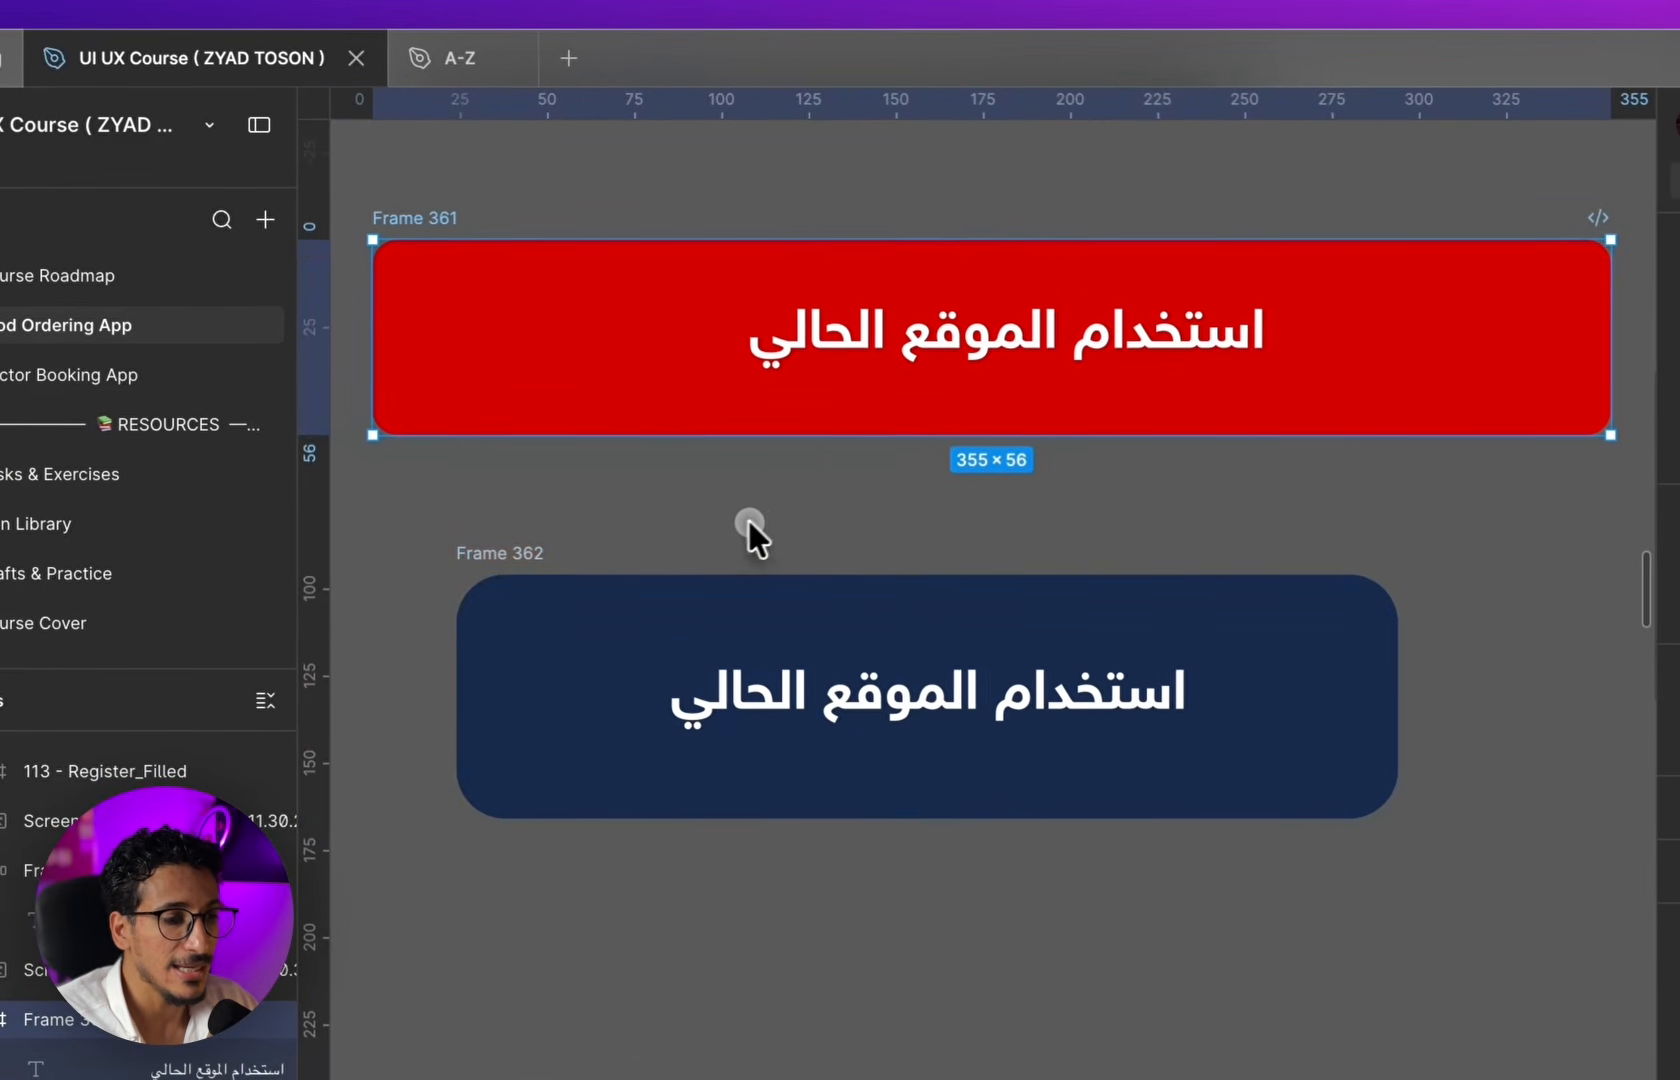
pyautogui.click(503, 551)
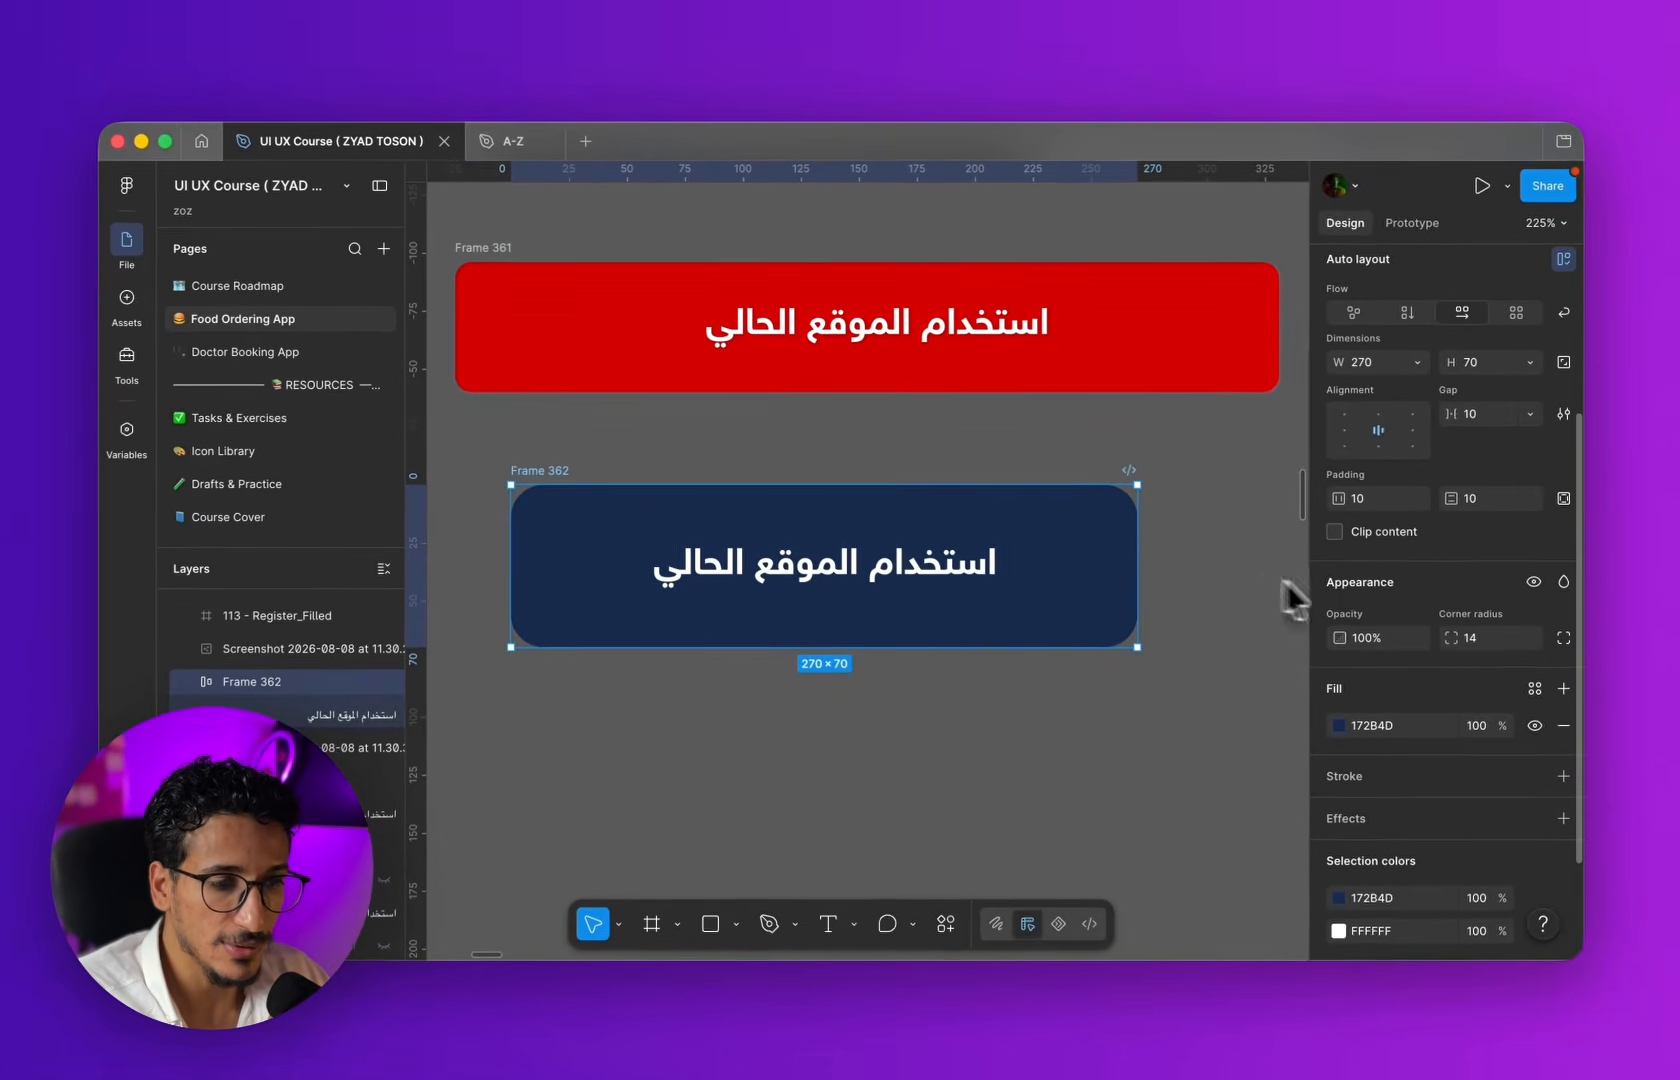
pyautogui.scroll(3, 1420, 590)
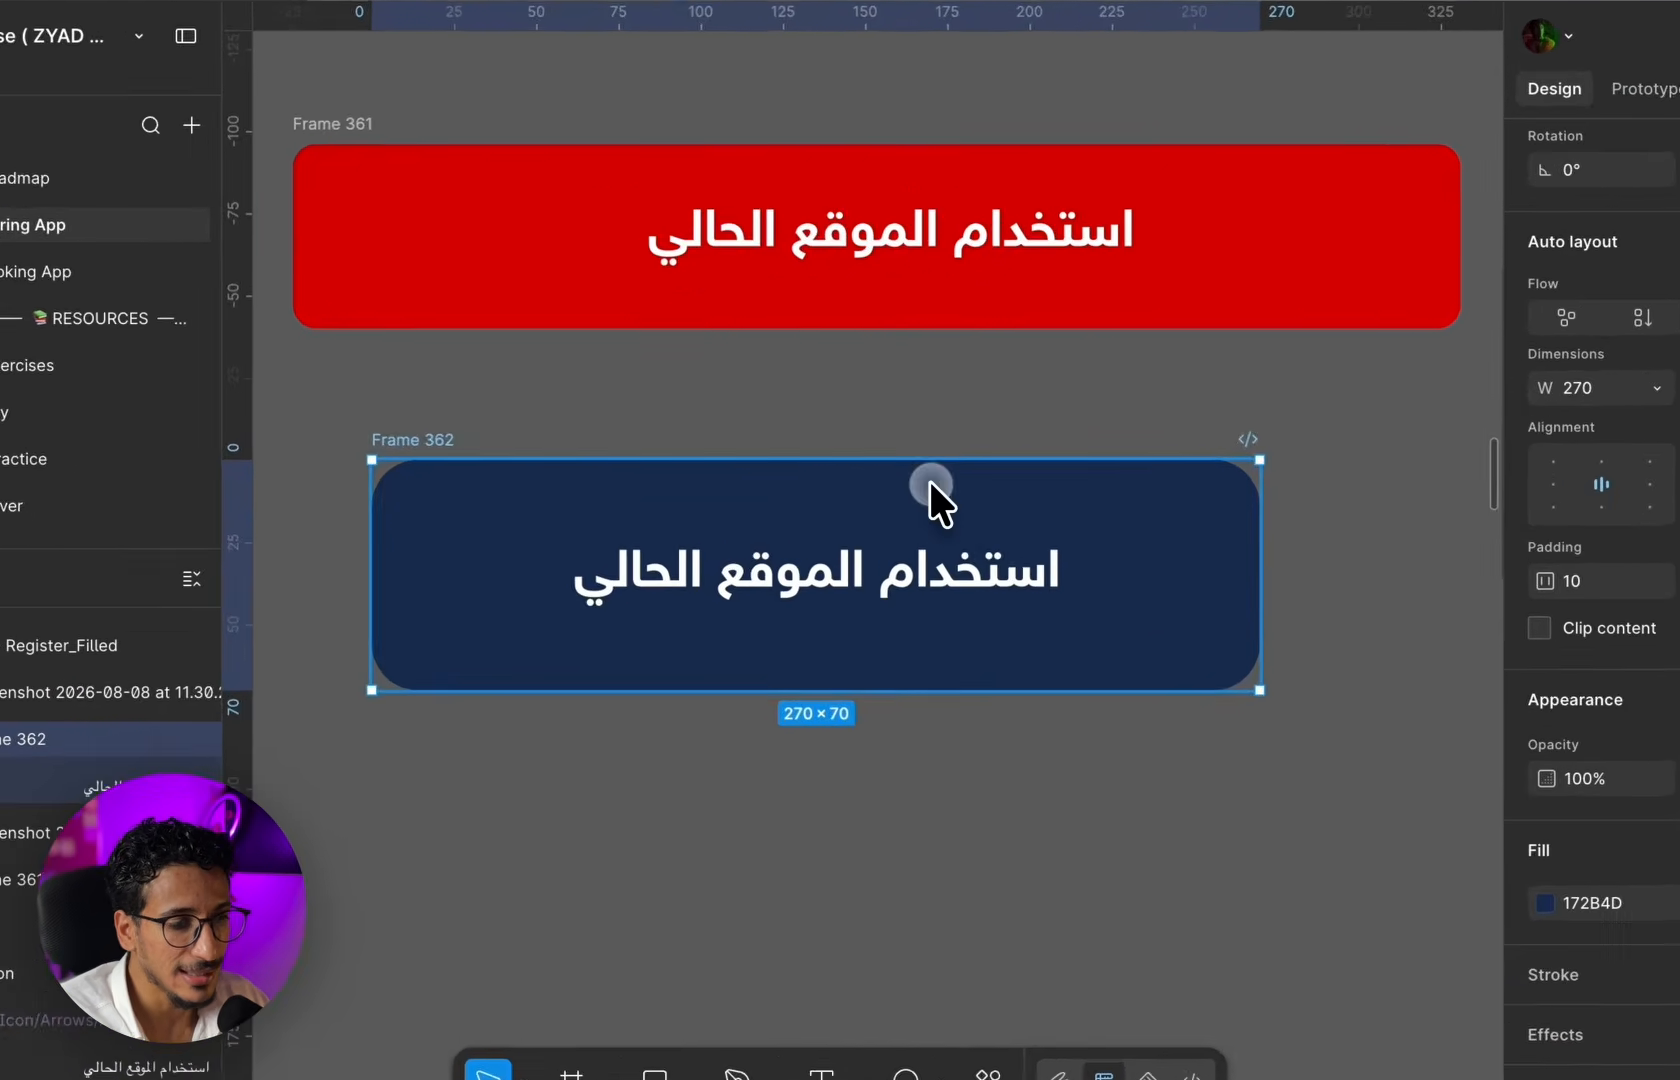
pyautogui.click(600, 383)
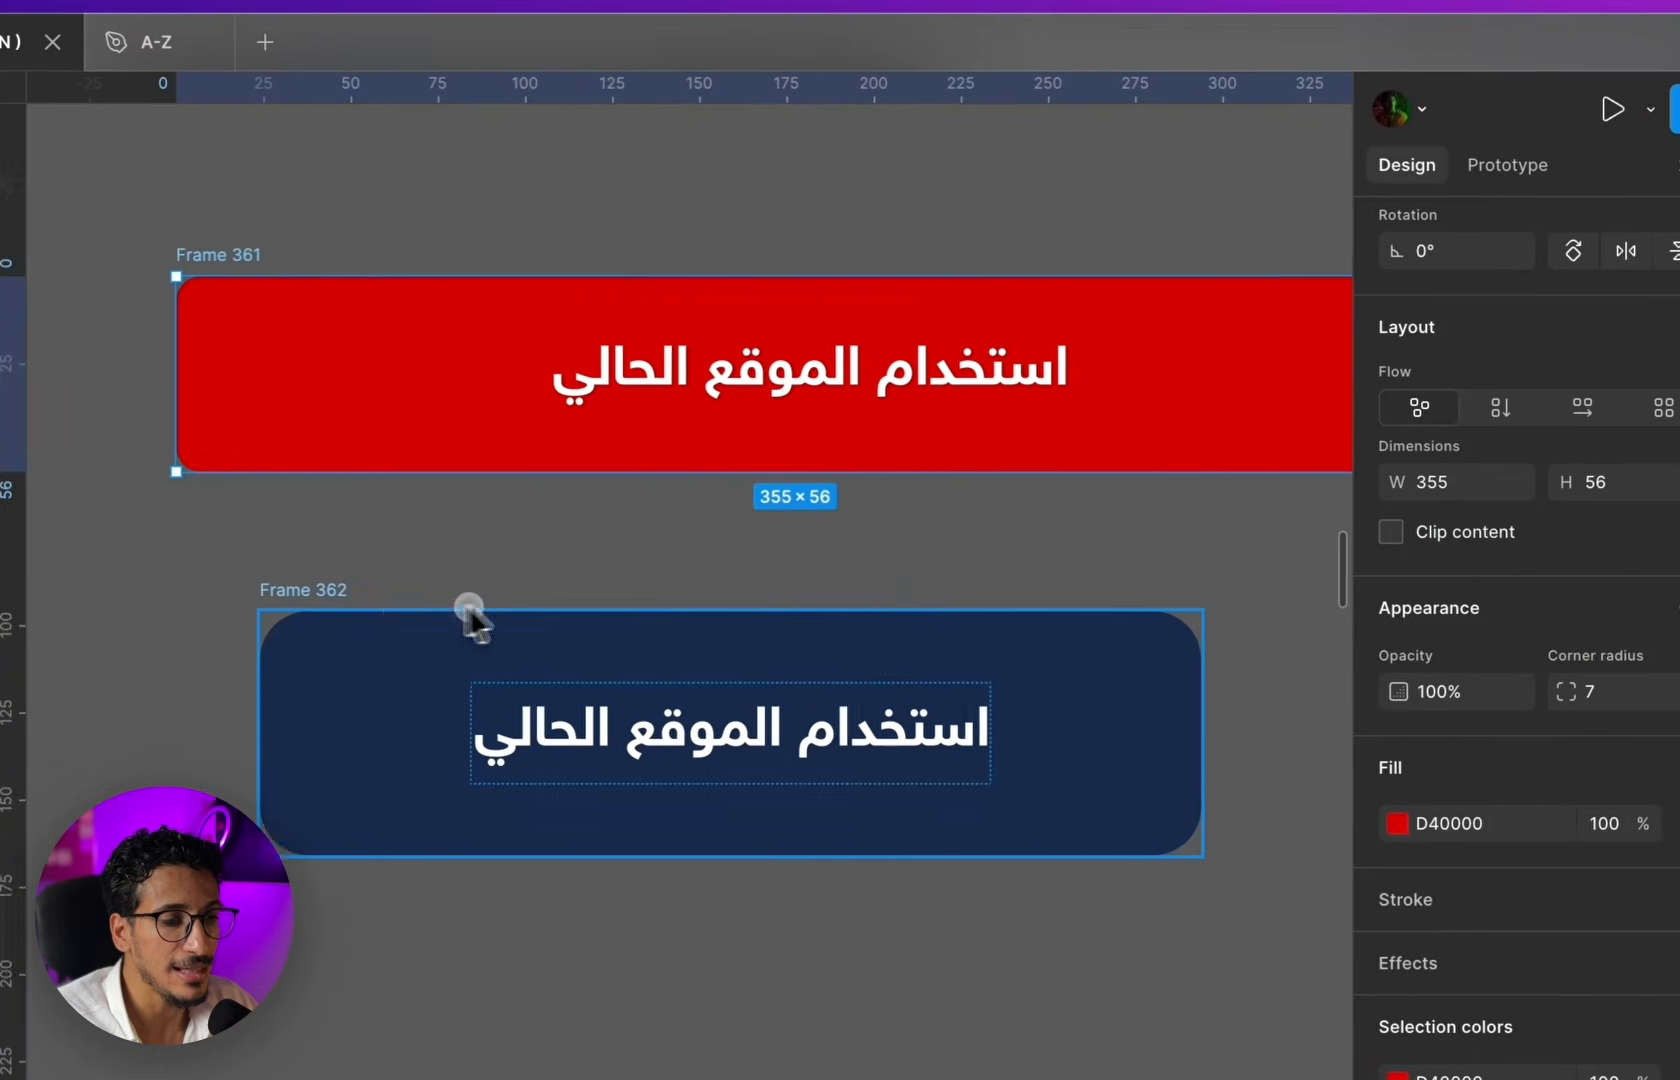
pyautogui.click(320, 625)
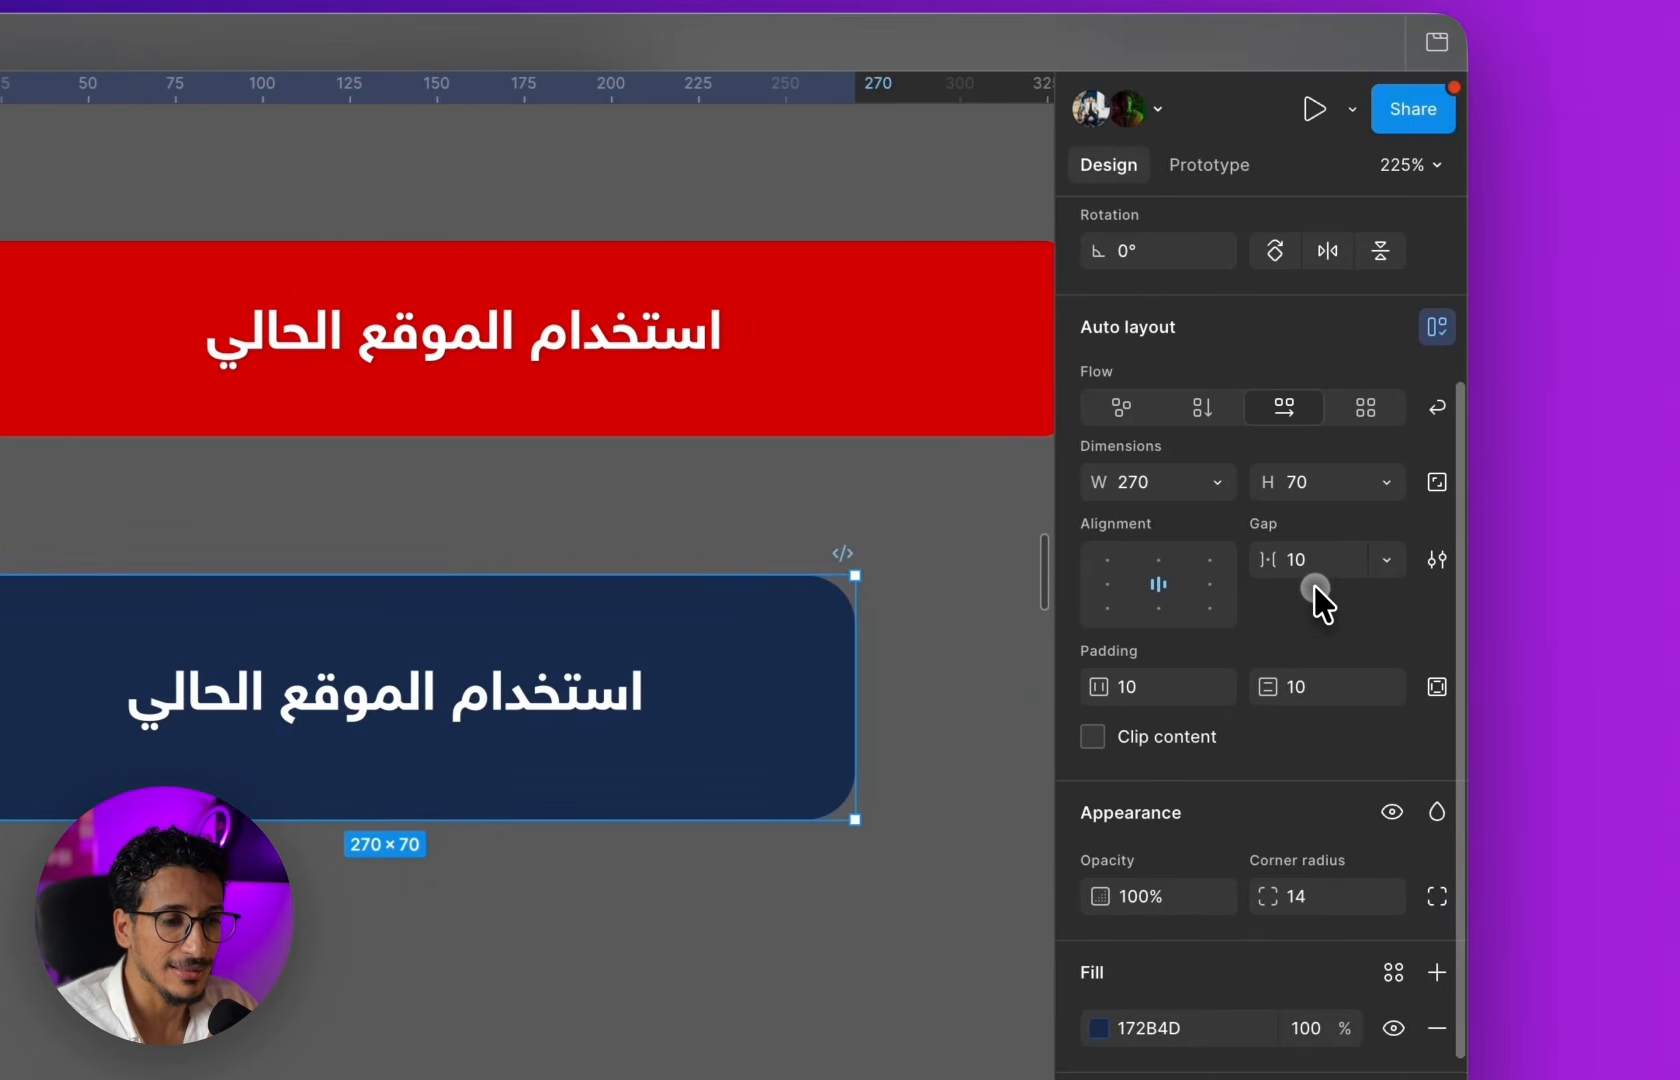
# - Move the label text freely inside the red plain frame, leaving it off-center toward the frame's right side
pyautogui.scroll(-1, 640, 430)
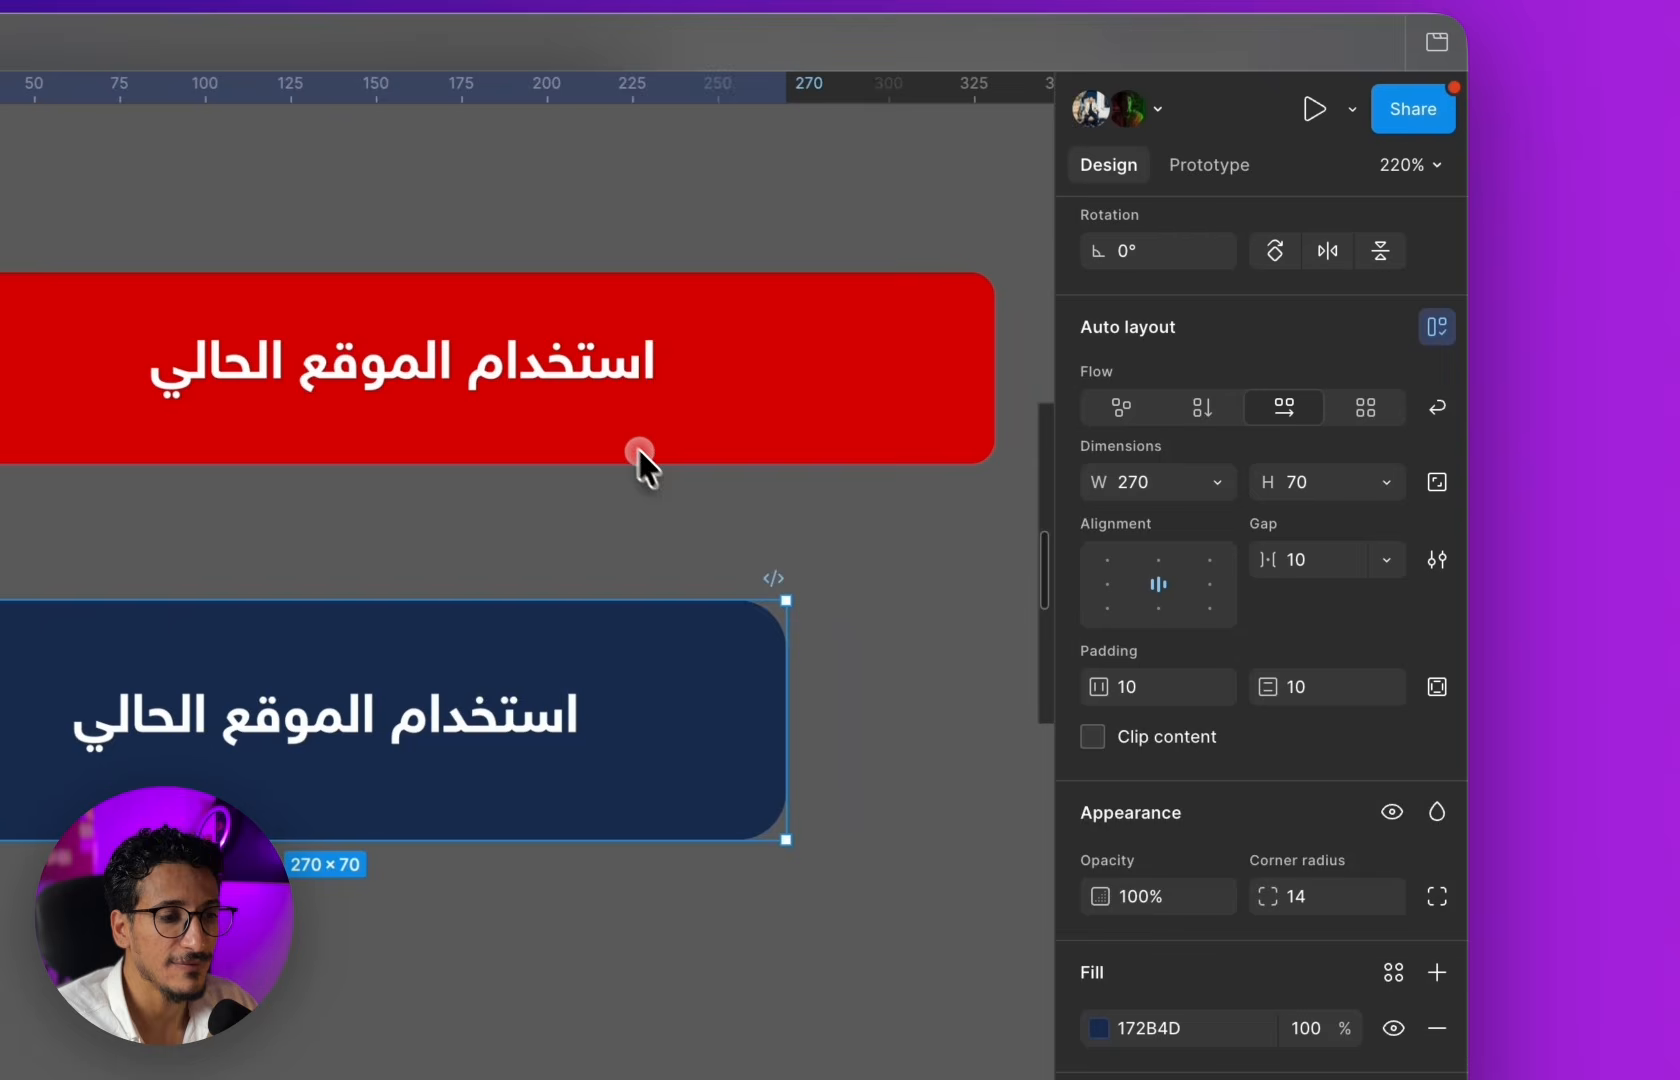
pyautogui.click(525, 370)
pyautogui.click(431, 292)
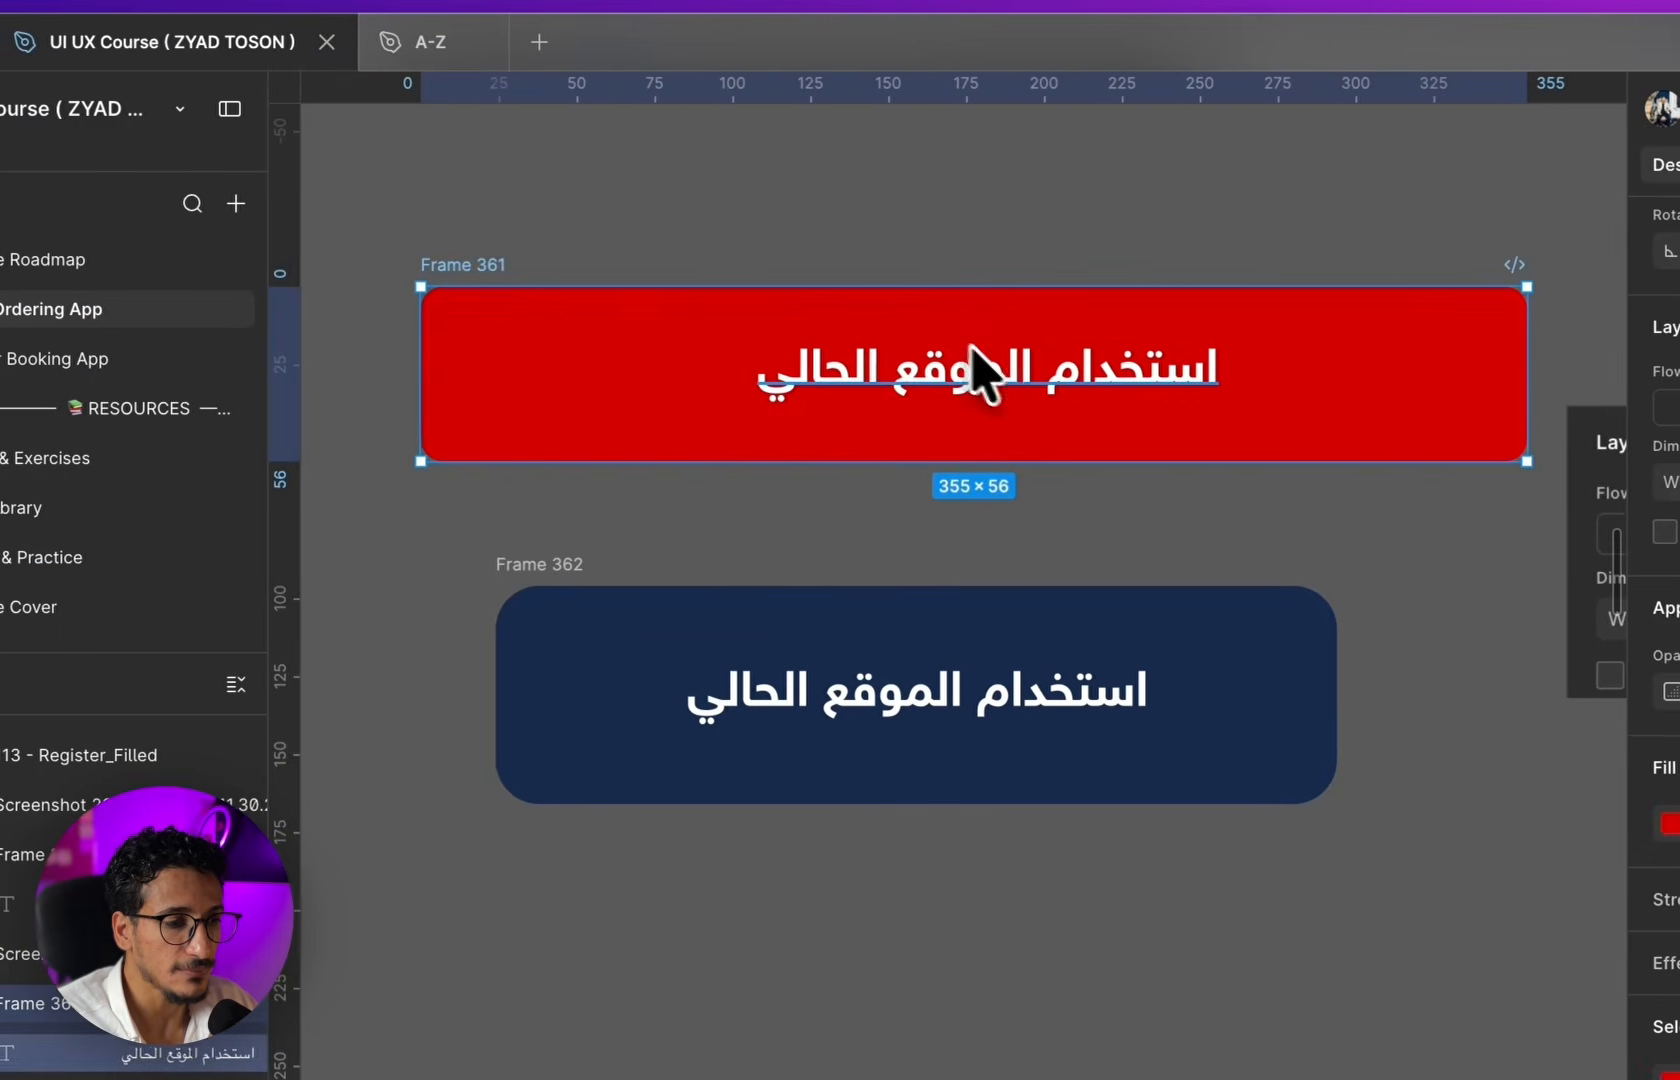
pyautogui.moveTo(1033, 372); pyautogui.dragTo(872, 380)
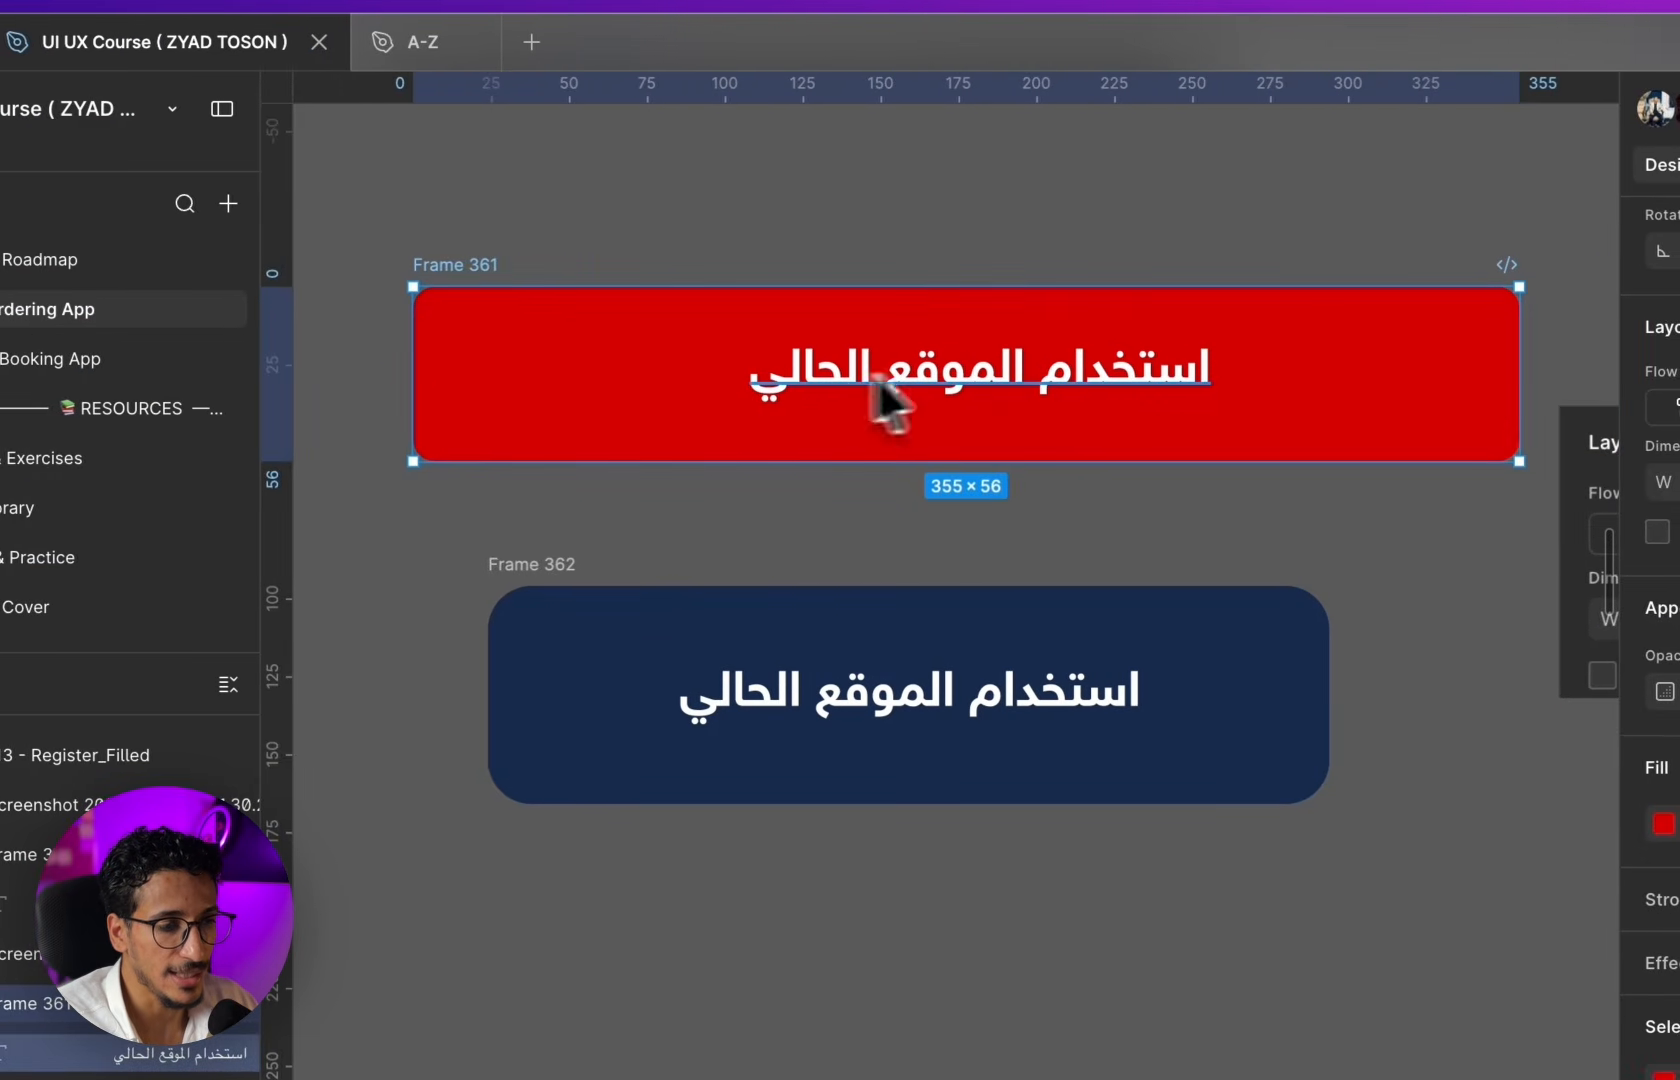
pyautogui.click(1072, 376)
pyautogui.moveTo(1080, 385); pyautogui.dragTo(810, 405)
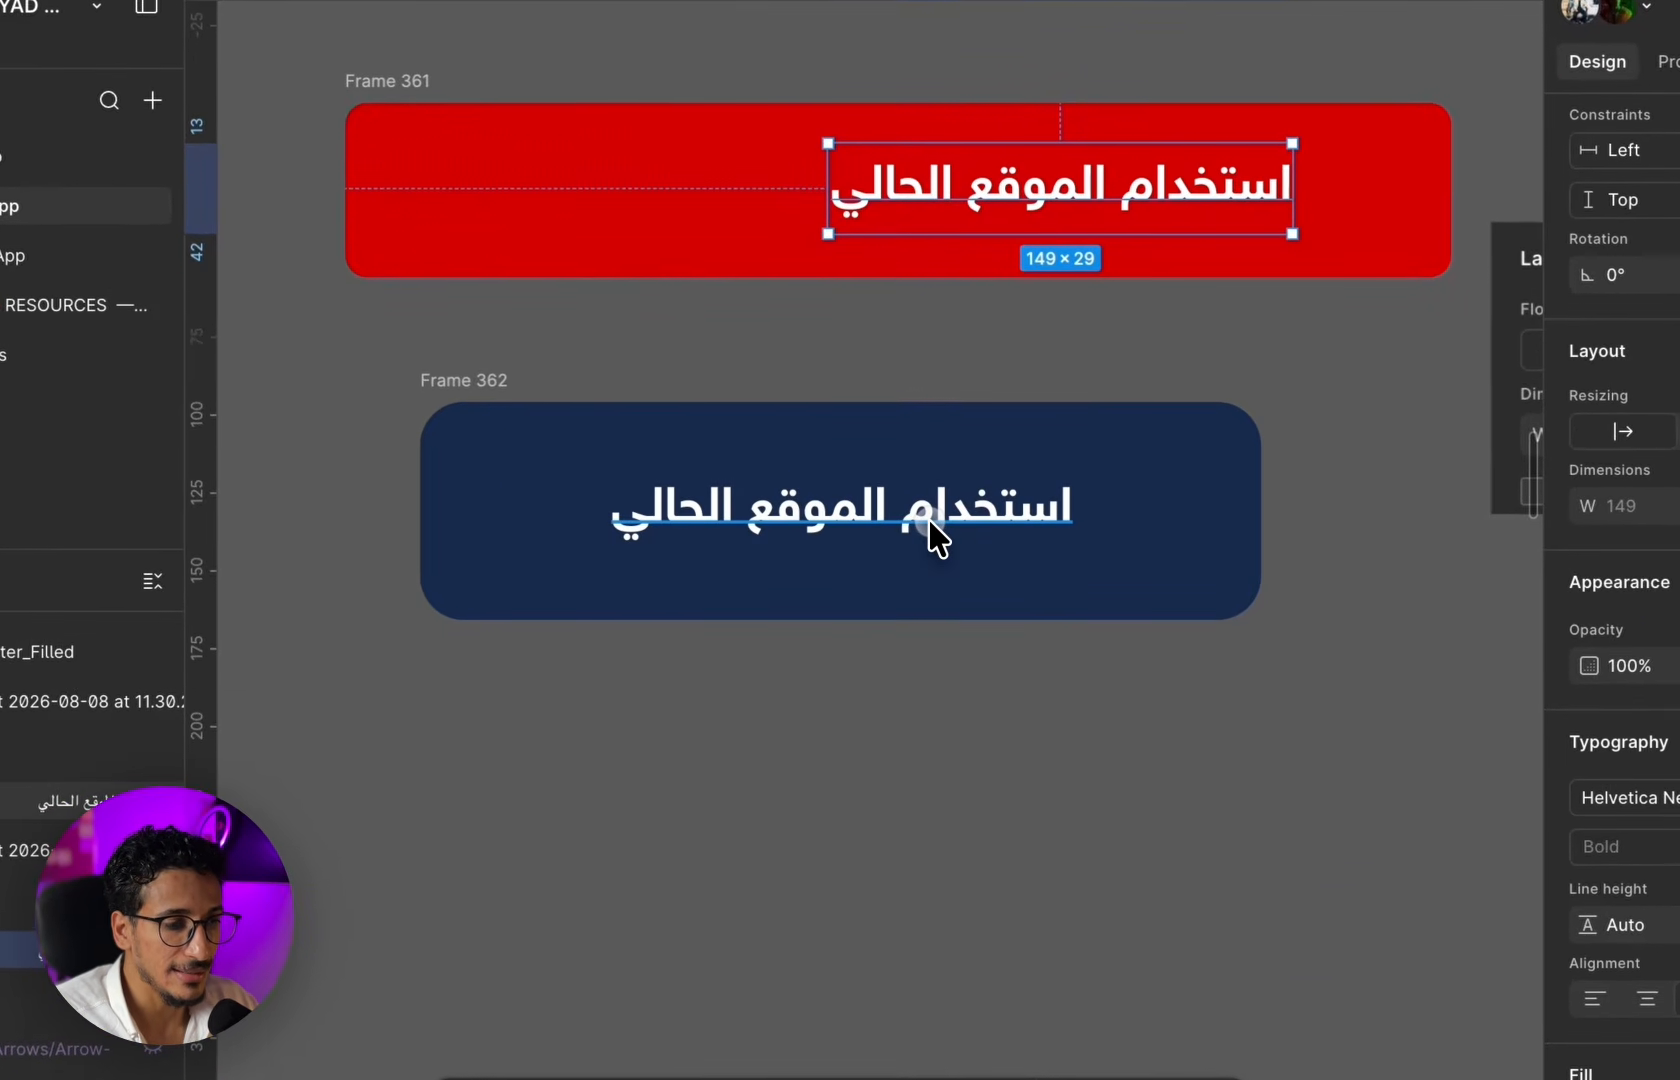
# - Try to move the label text freely inside the dark blue auto layout frame
pyautogui.click(907, 583)
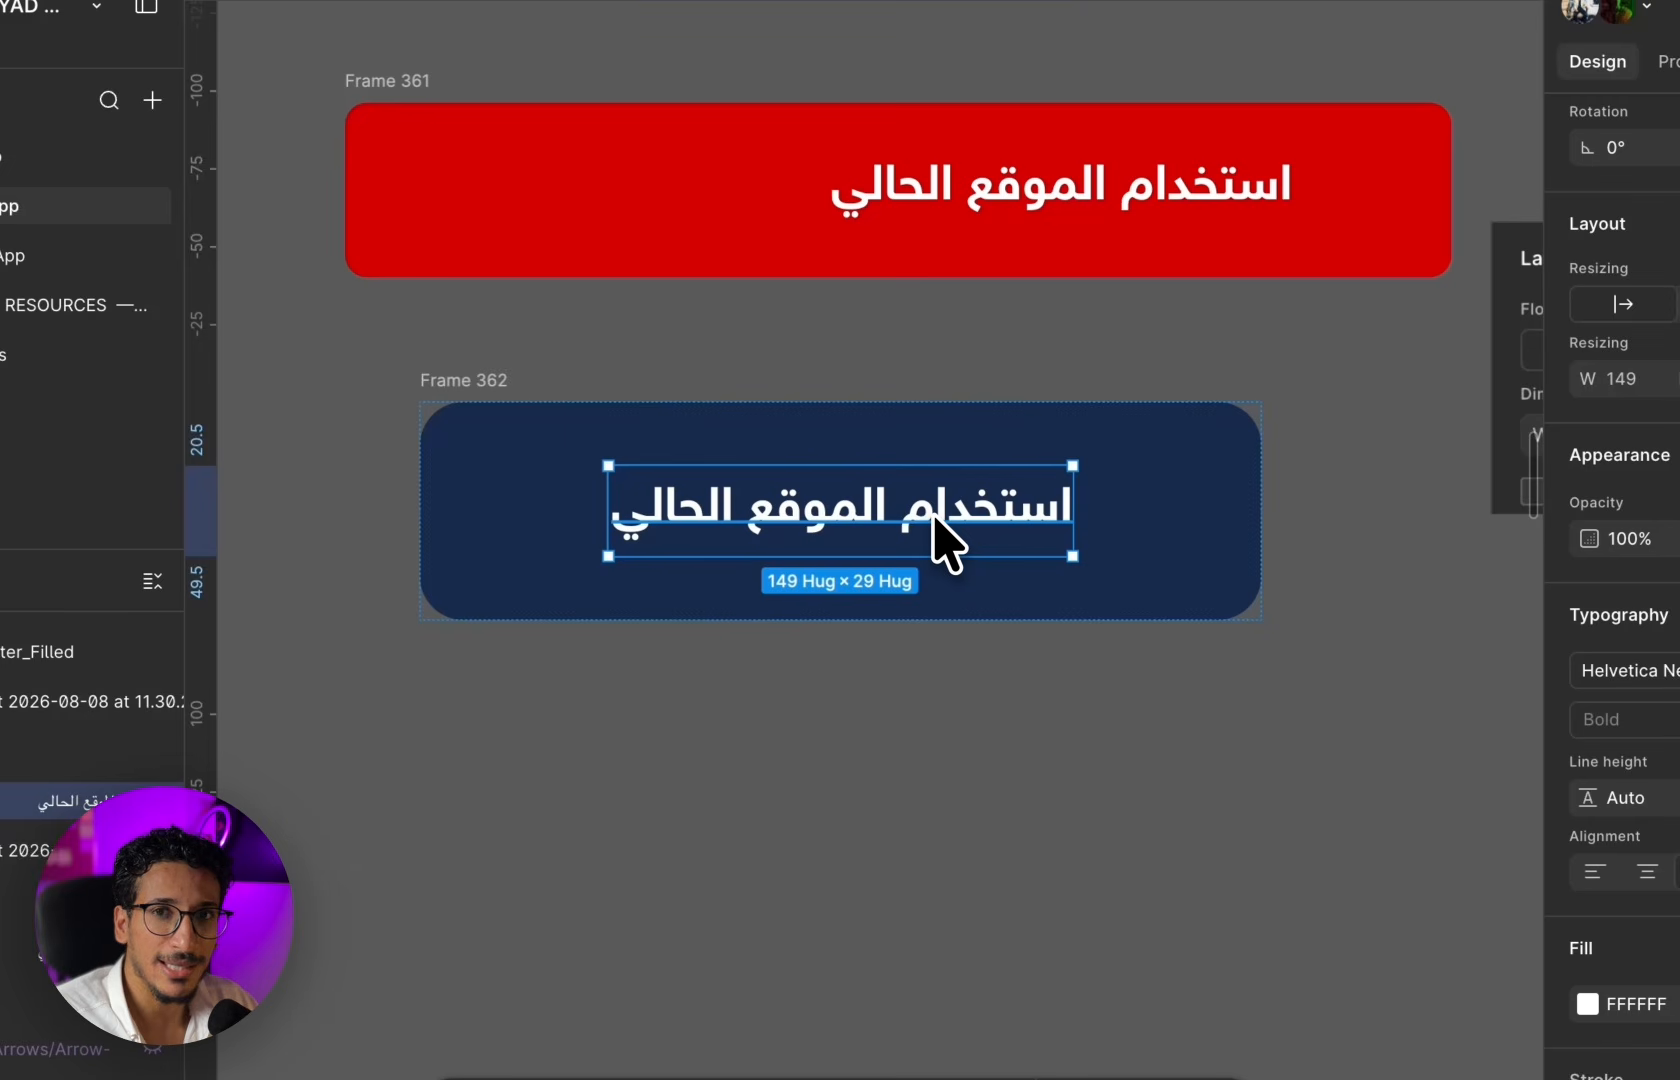
pyautogui.moveTo(971, 523); pyautogui.dragTo(855, 443)
pyautogui.moveTo(914, 522); pyautogui.dragTo(897, 600)
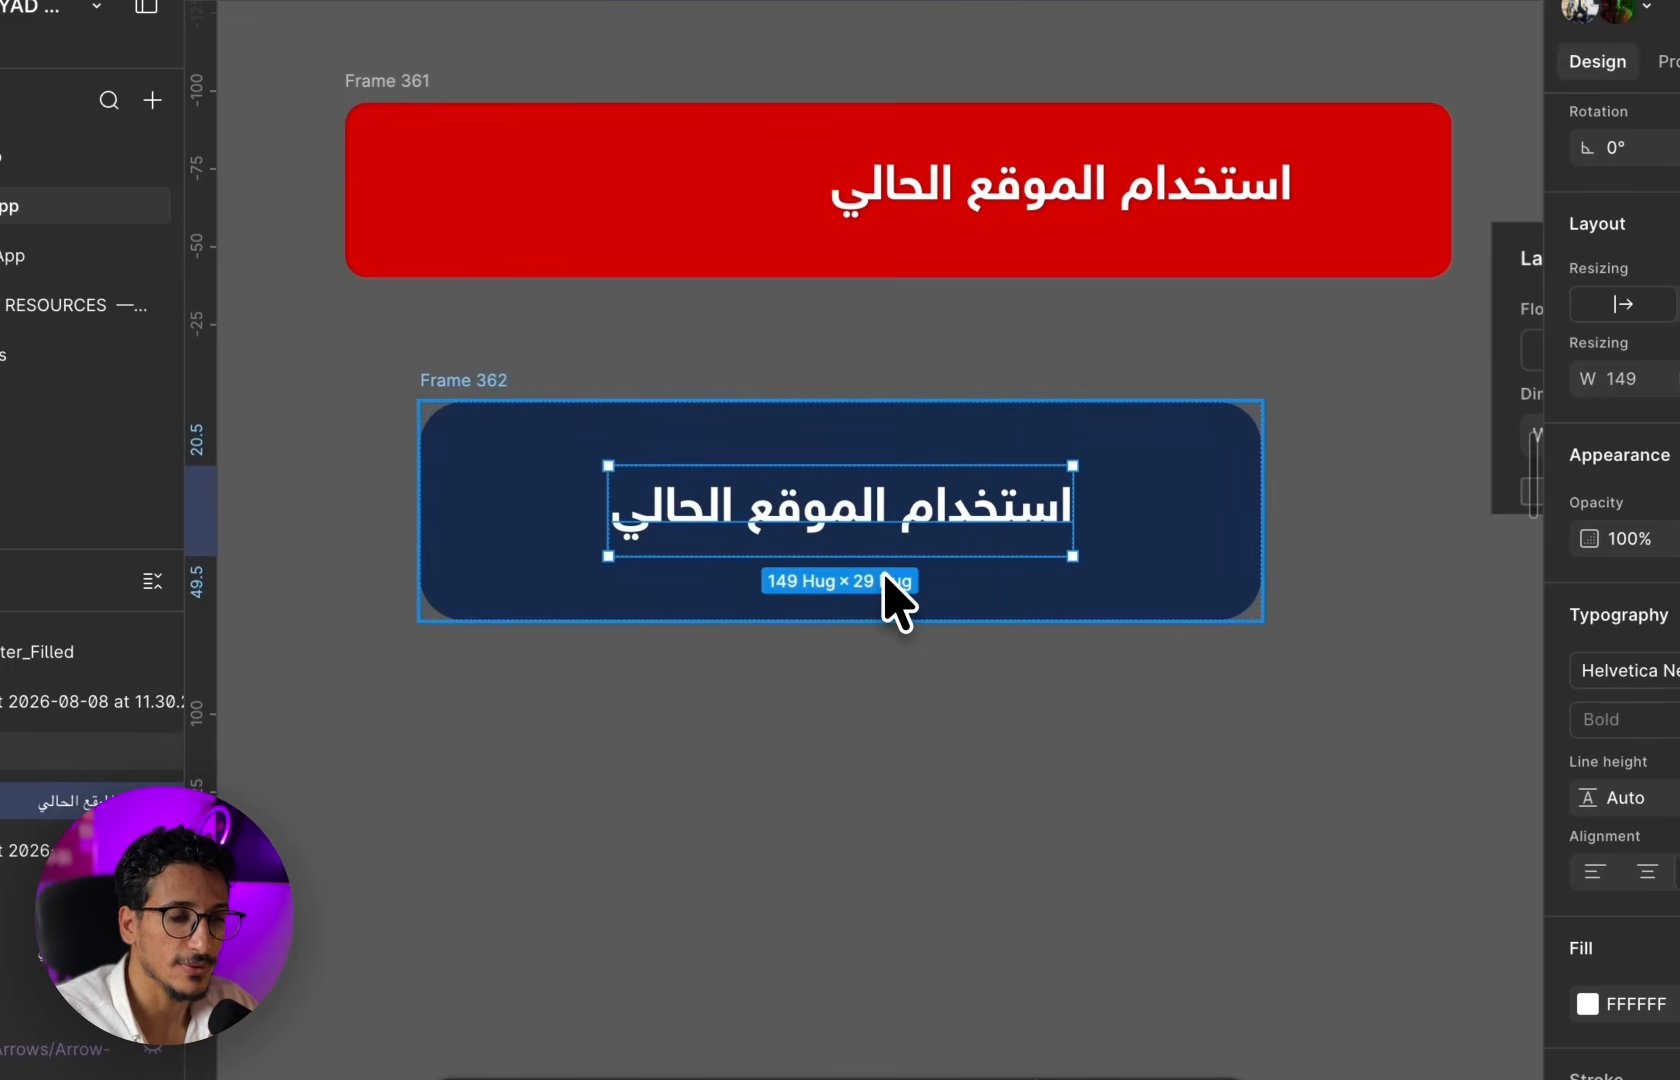
# - Try right, left and bottom-left alignment on the dark blue auto layout frame, and return its content alignment to center
pyautogui.click(1182, 480)
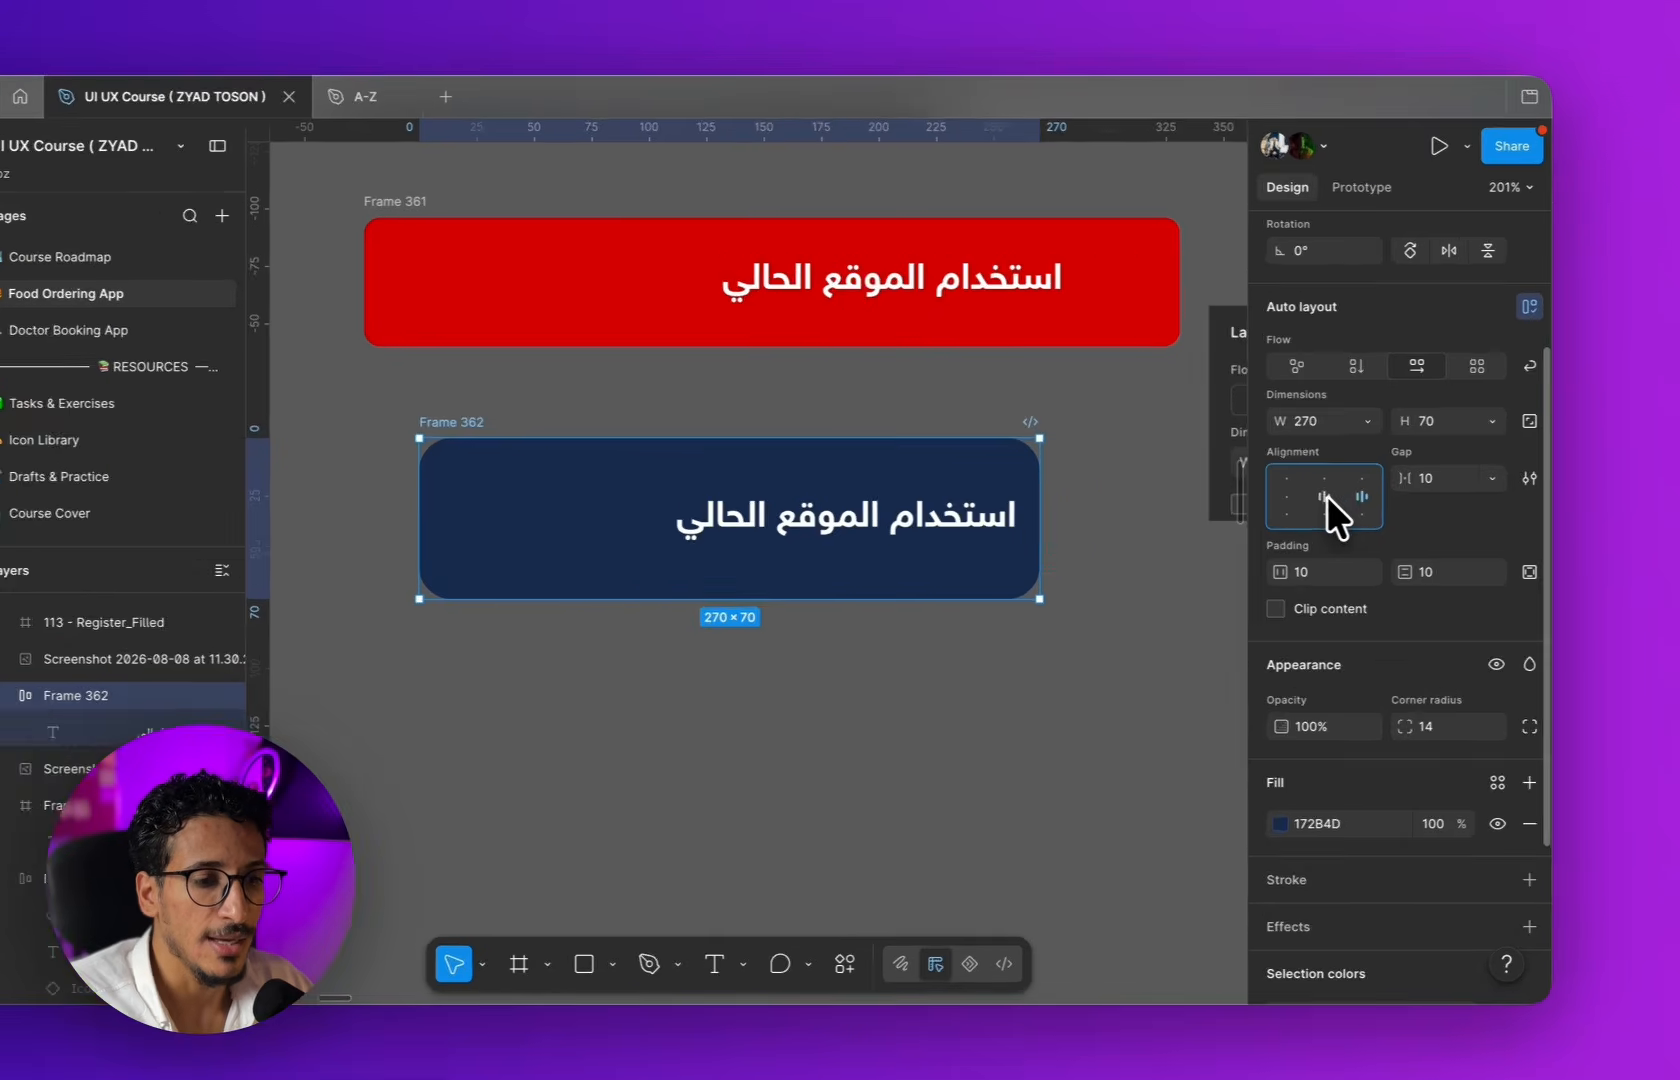
pyautogui.click(1374, 500)
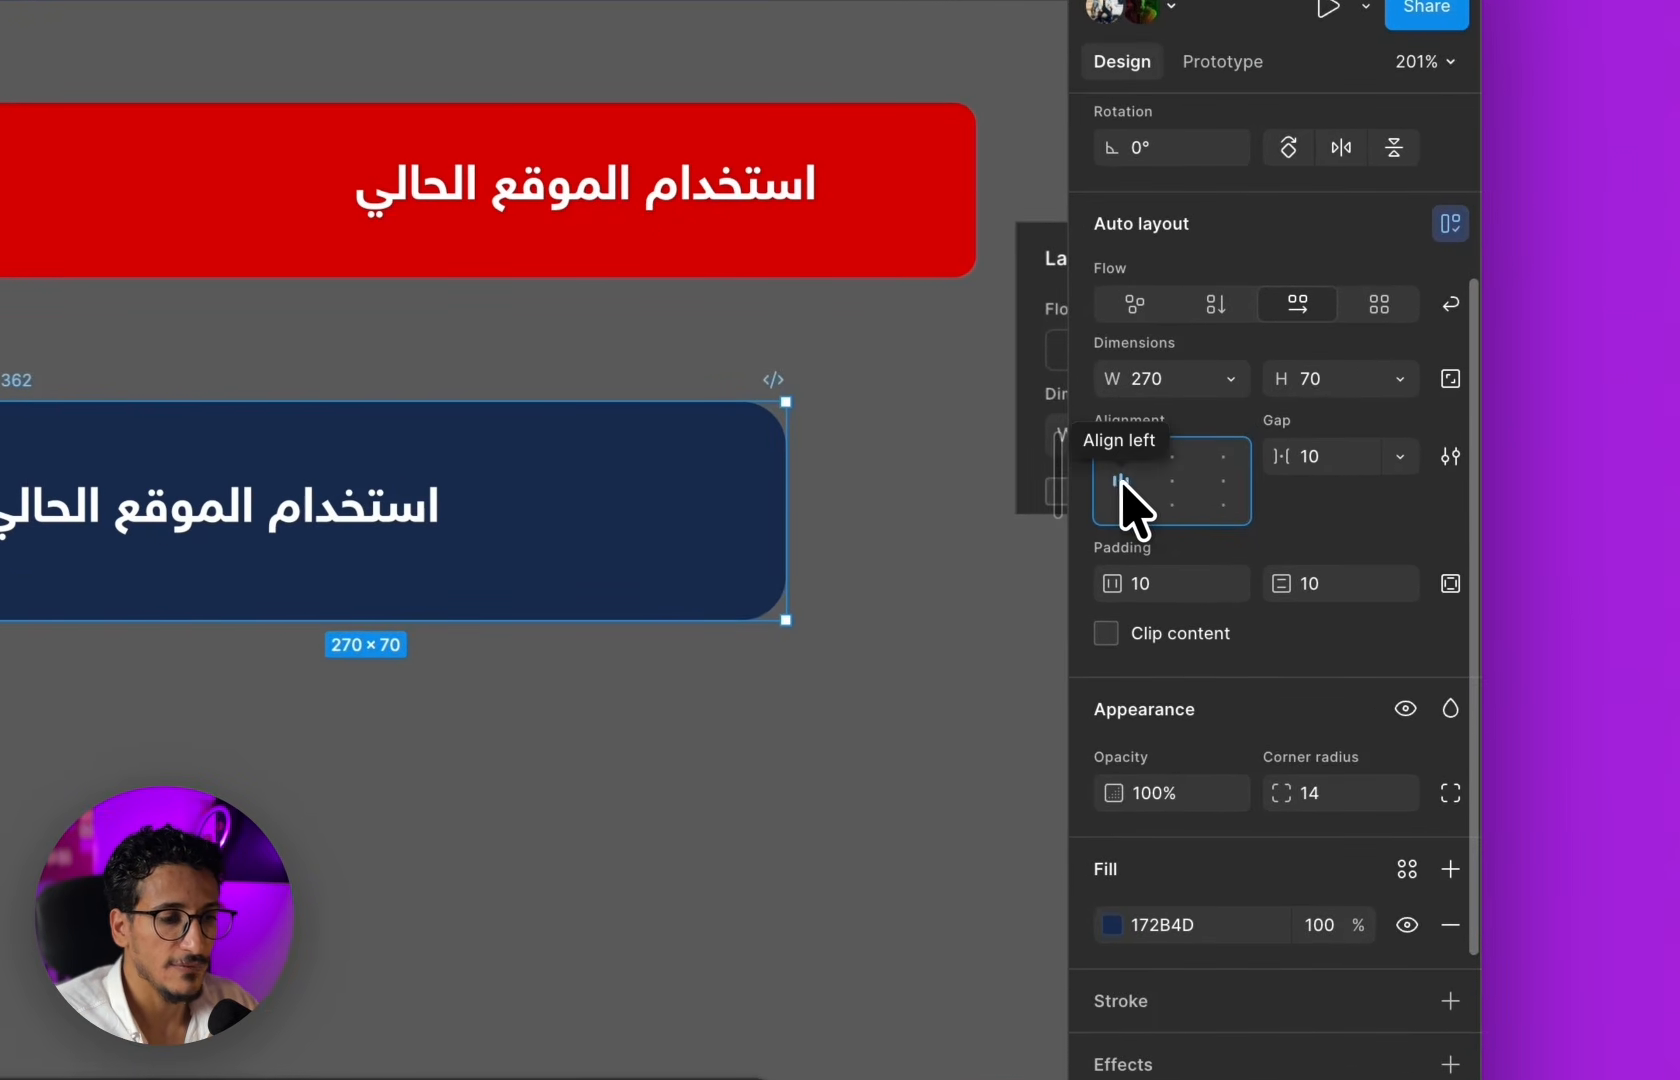
pyautogui.click(1168, 496)
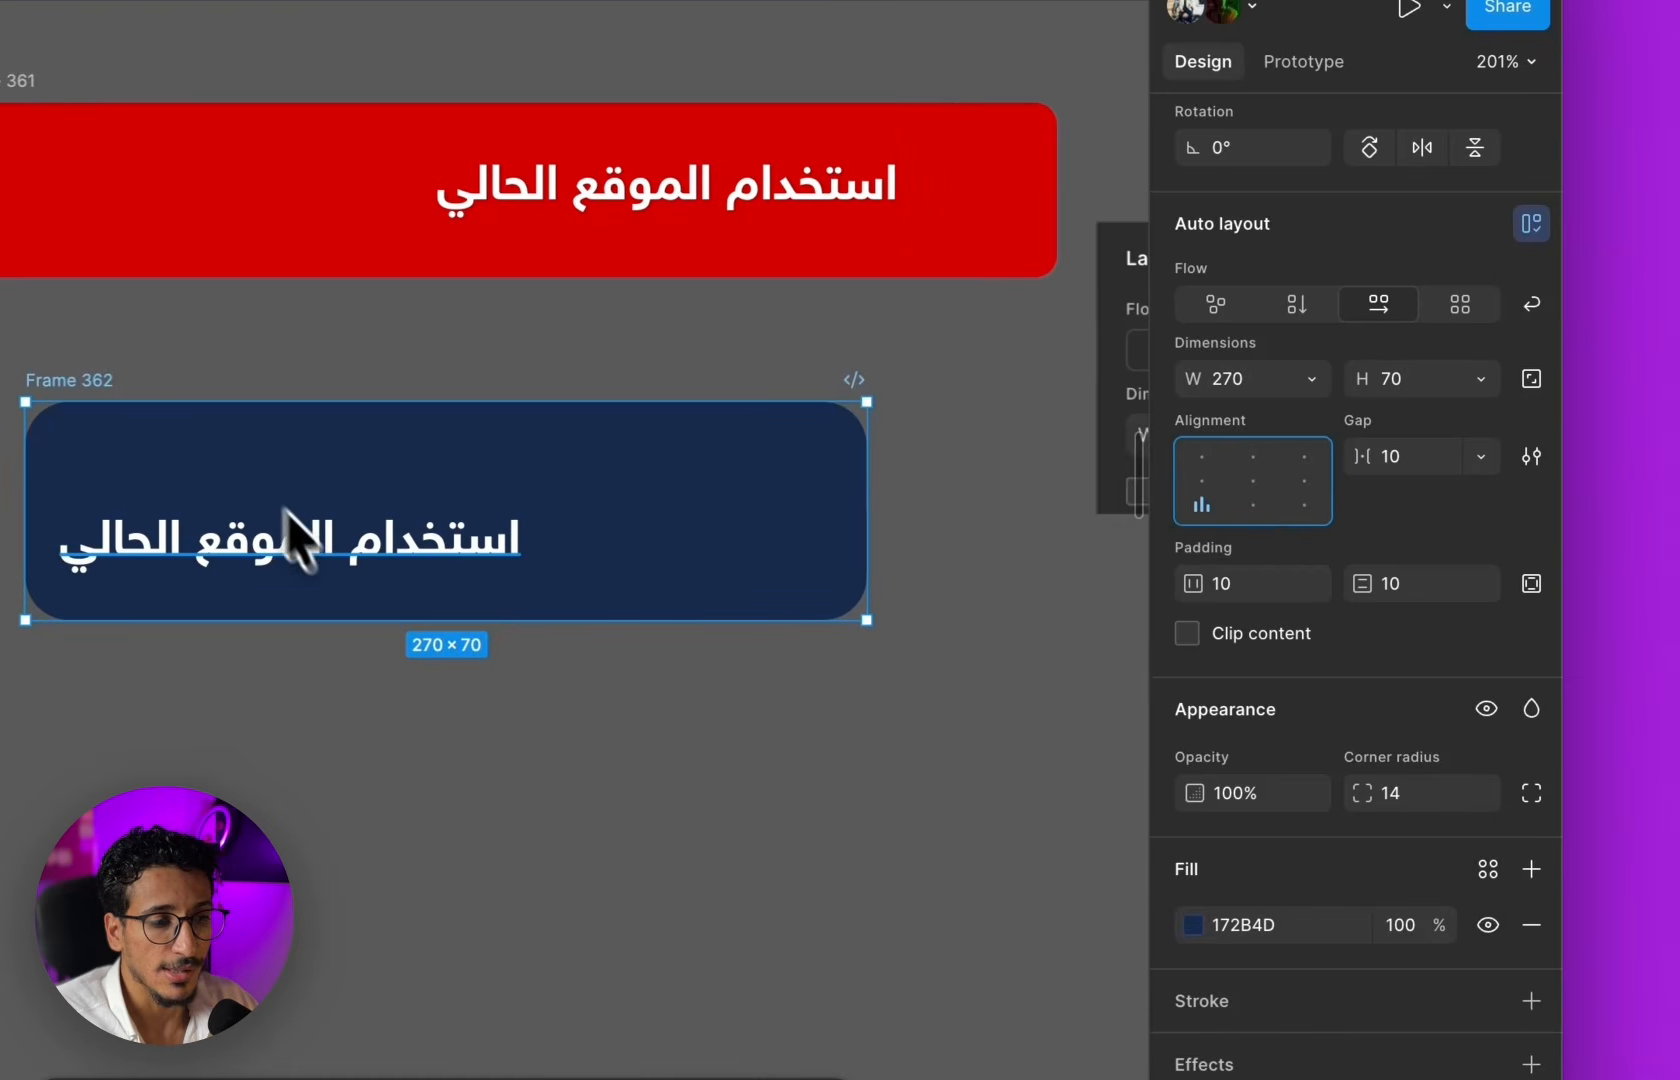
pyautogui.click(1172, 481)
# - Look over both rows of the food ordering app's screens, from the 115 and 113 frames to the Home screen, returning to the Enter Address screens
pyautogui.scroll(-10, 964, 560)
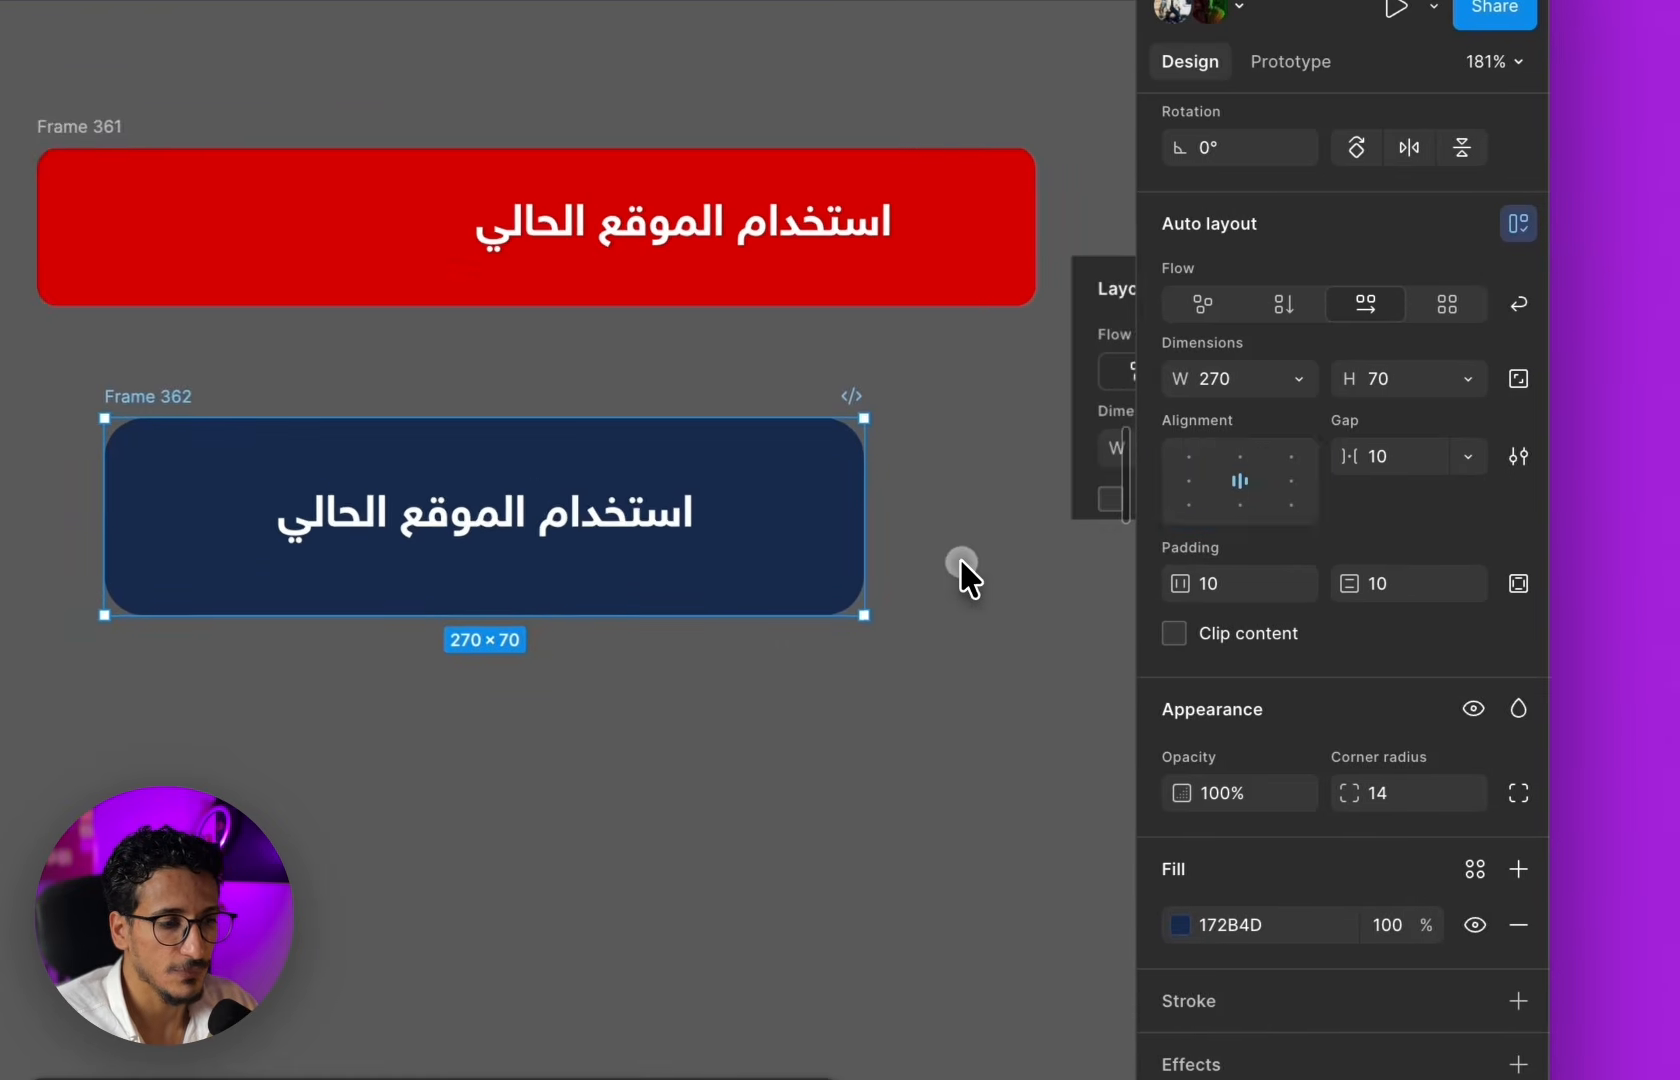
pyautogui.hscroll(2, 700, 564)
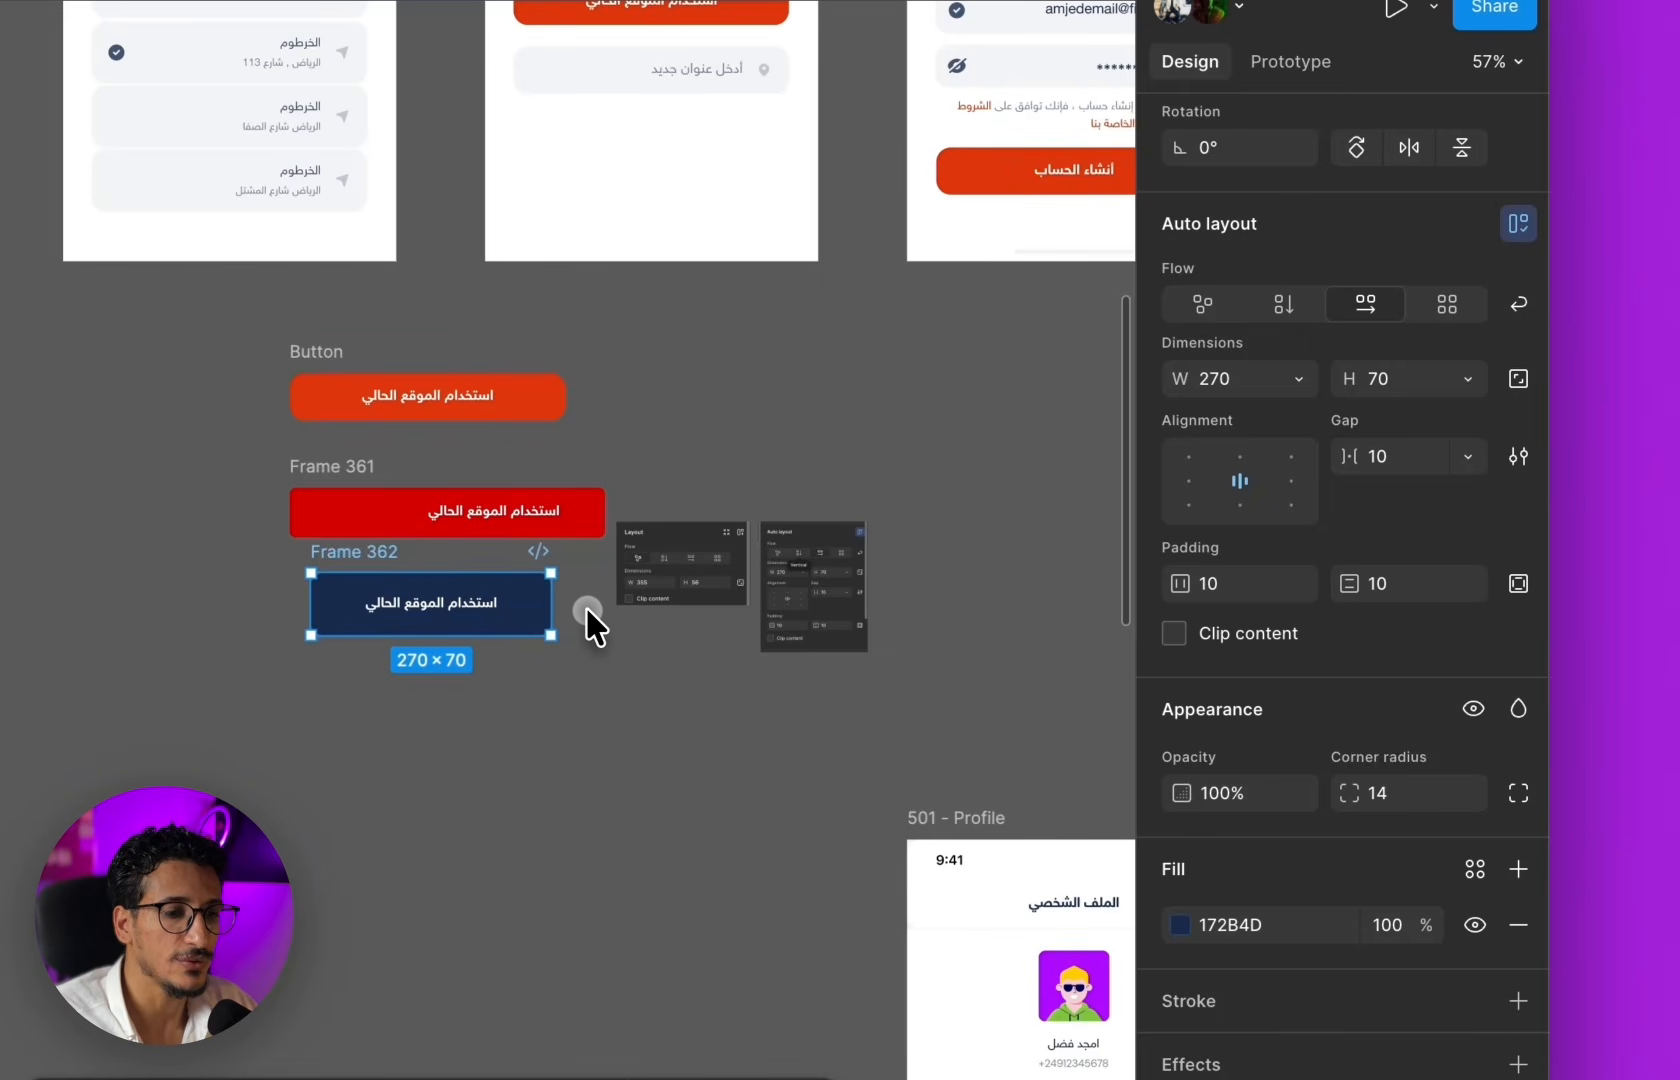
pyautogui.scroll(-4, 585, 608)
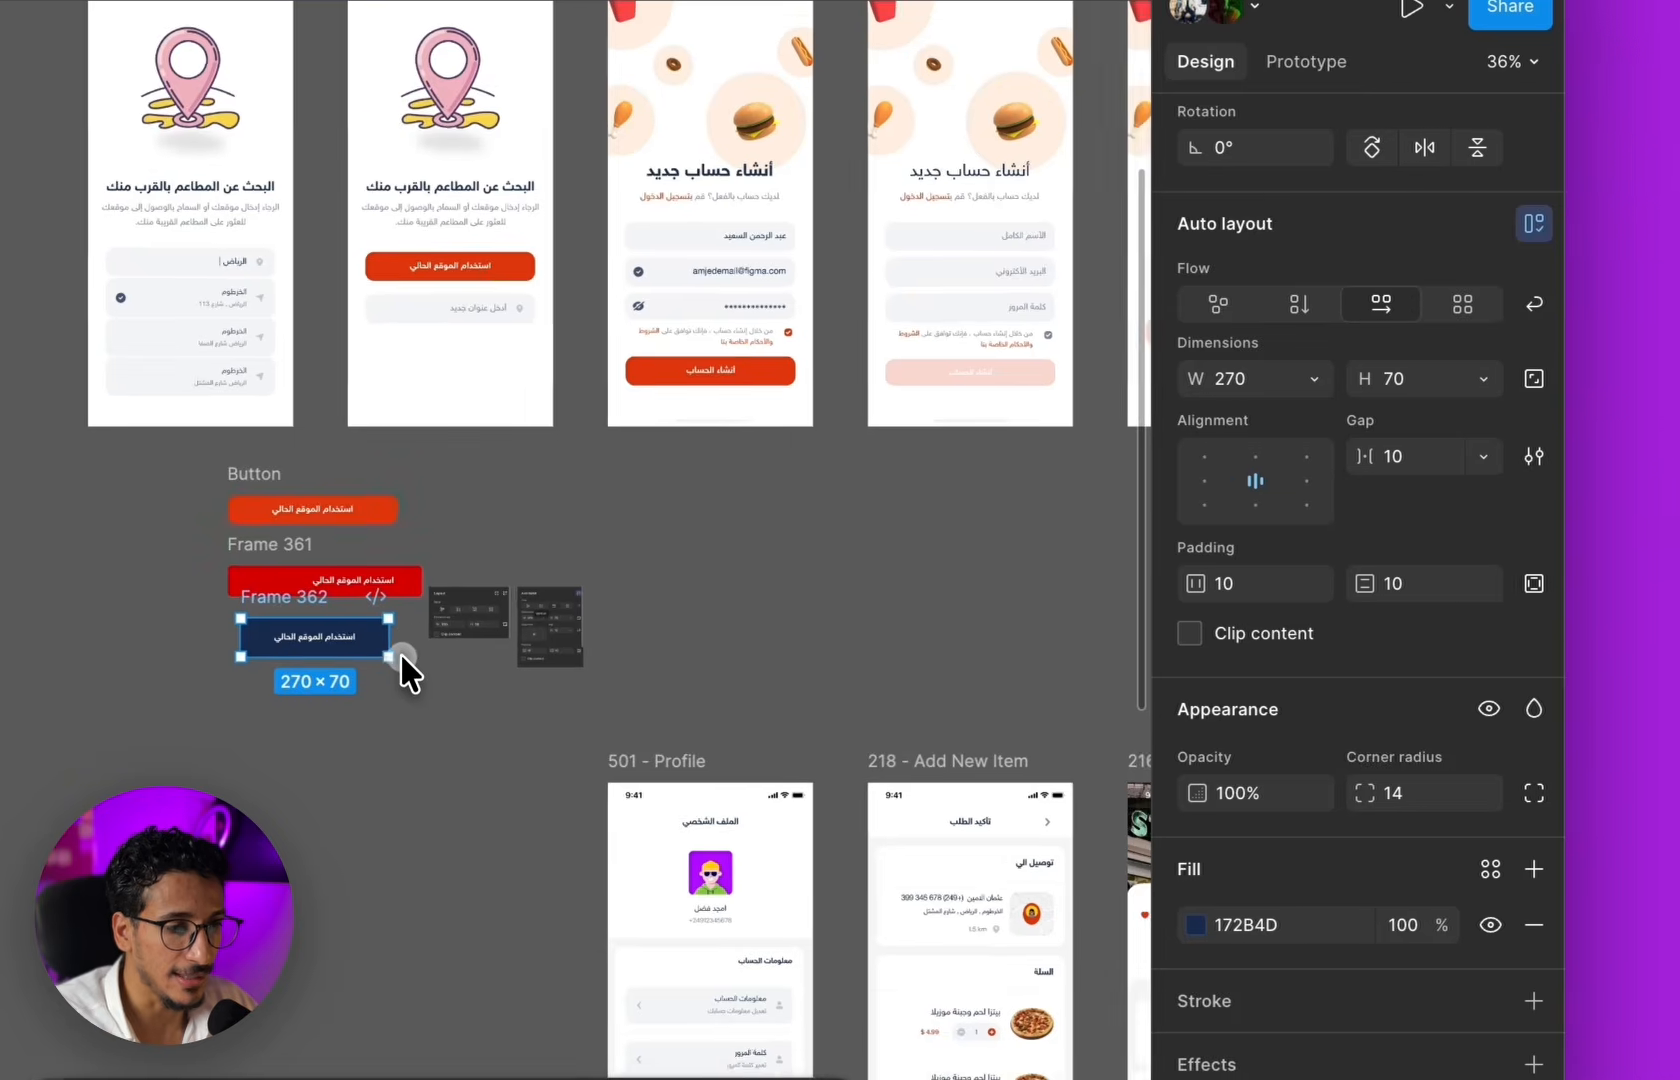
pyautogui.scroll(-4, 395, 645)
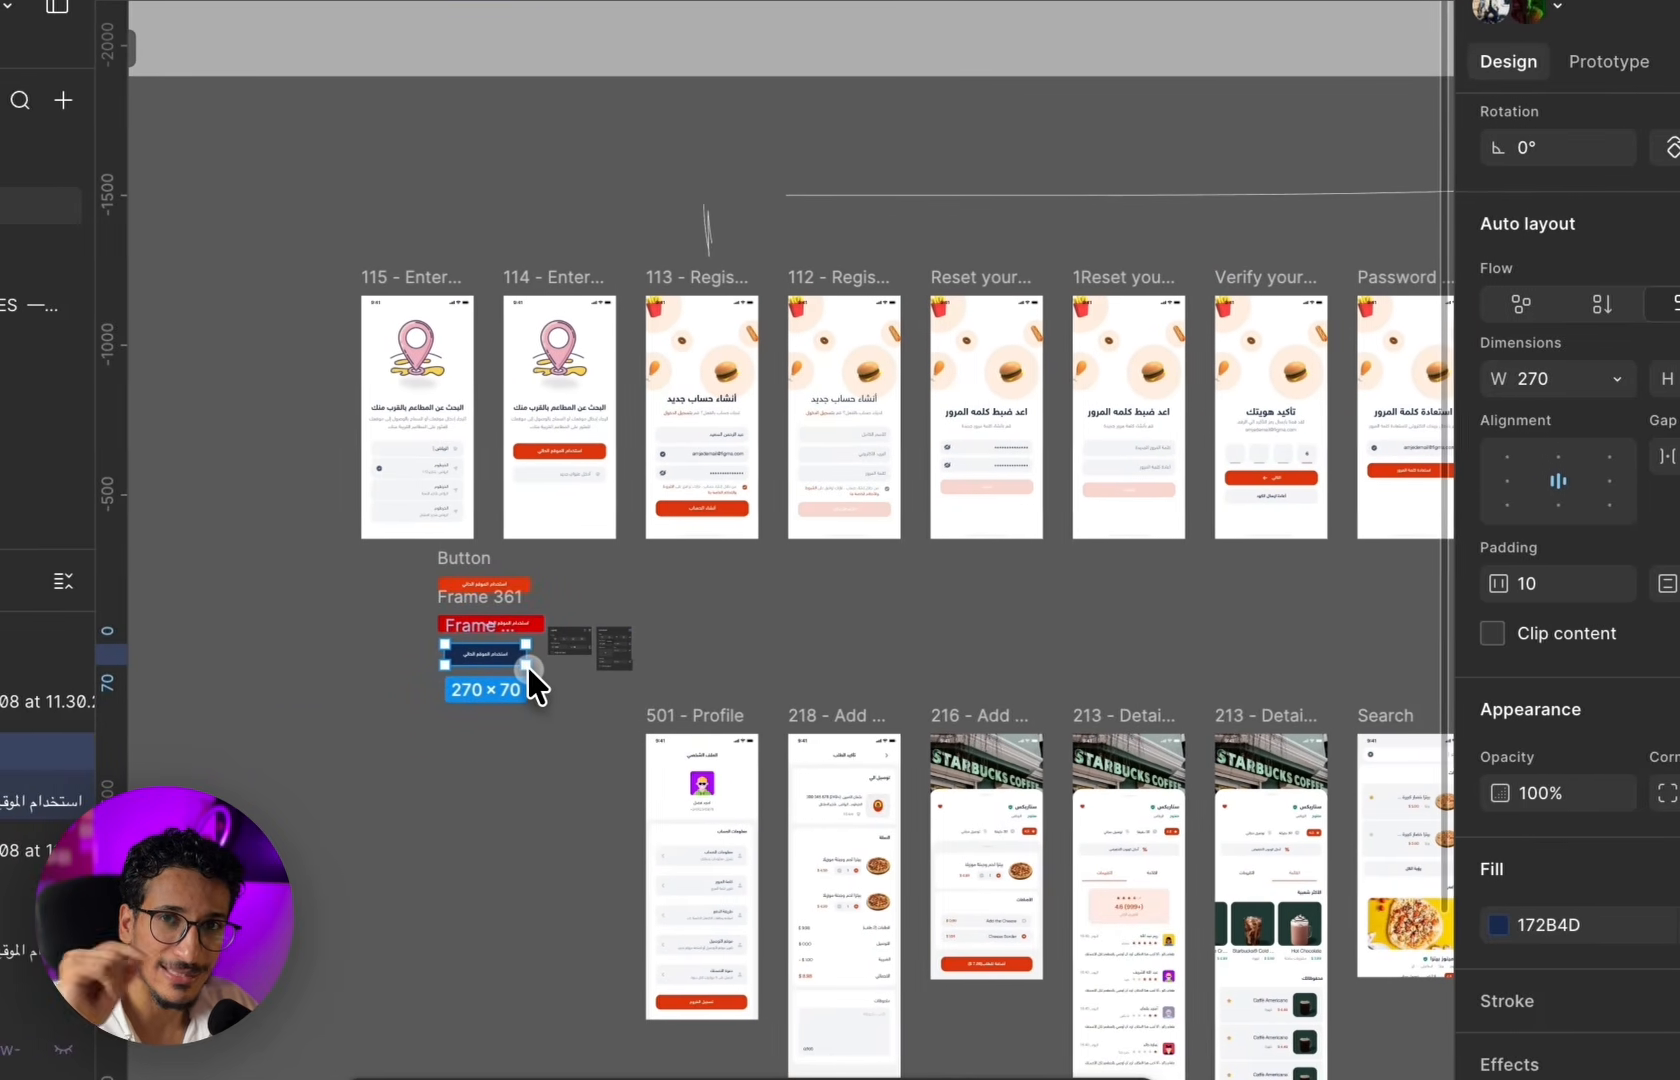
pyautogui.scroll(-2, 395, 313)
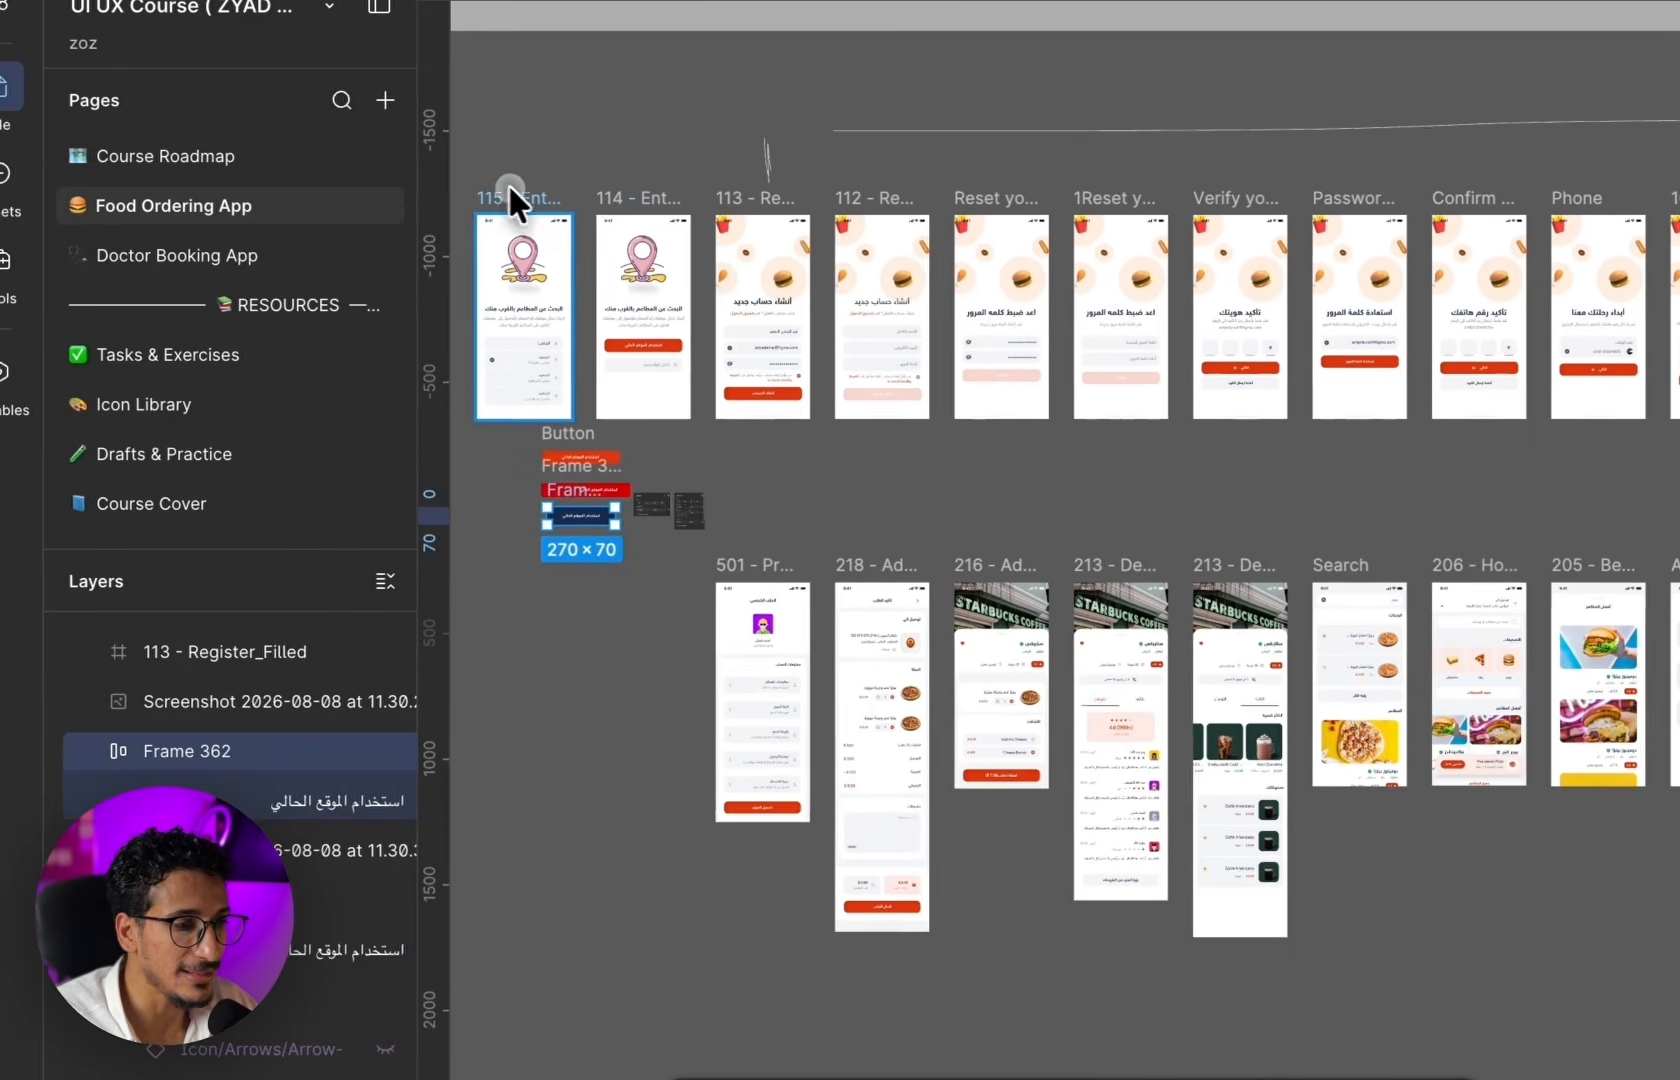
pyautogui.click(490, 205)
pyautogui.click(730, 208)
pyautogui.hscroll(3, 1345, 290)
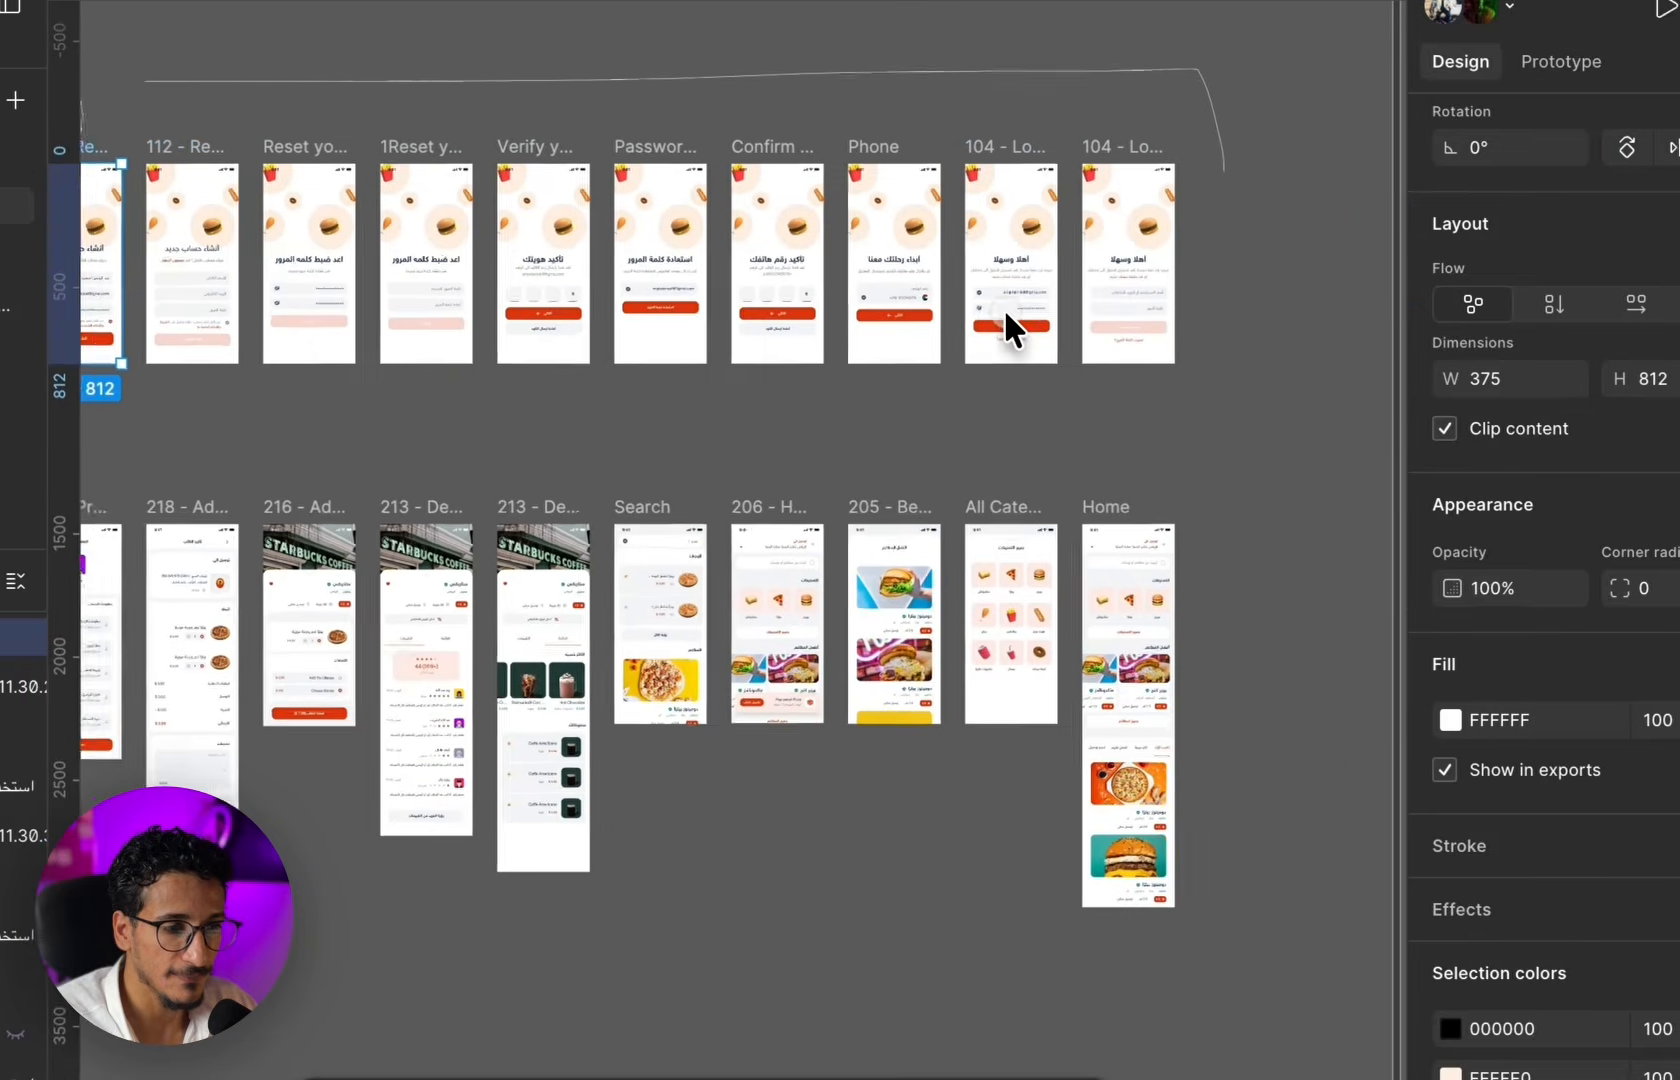
pyautogui.scroll(-2, 1005, 308)
pyautogui.hscroll(-3, 1090, 720)
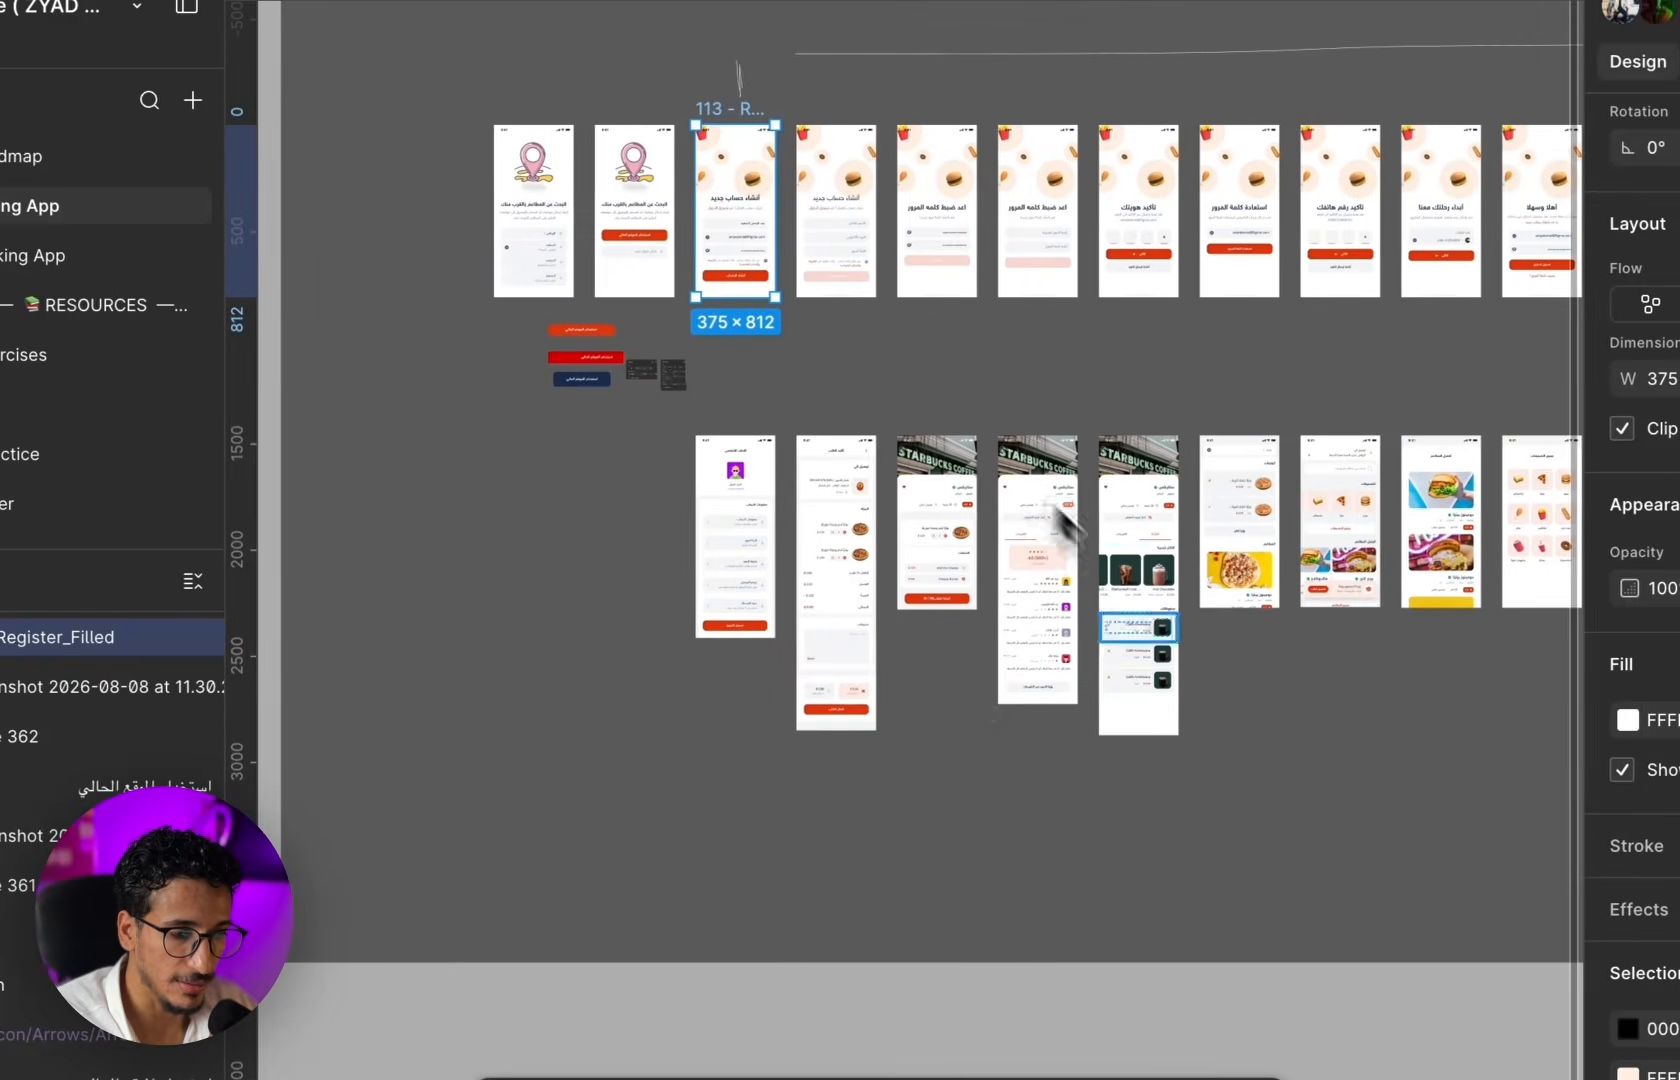
pyautogui.hscroll(2, 1040, 683)
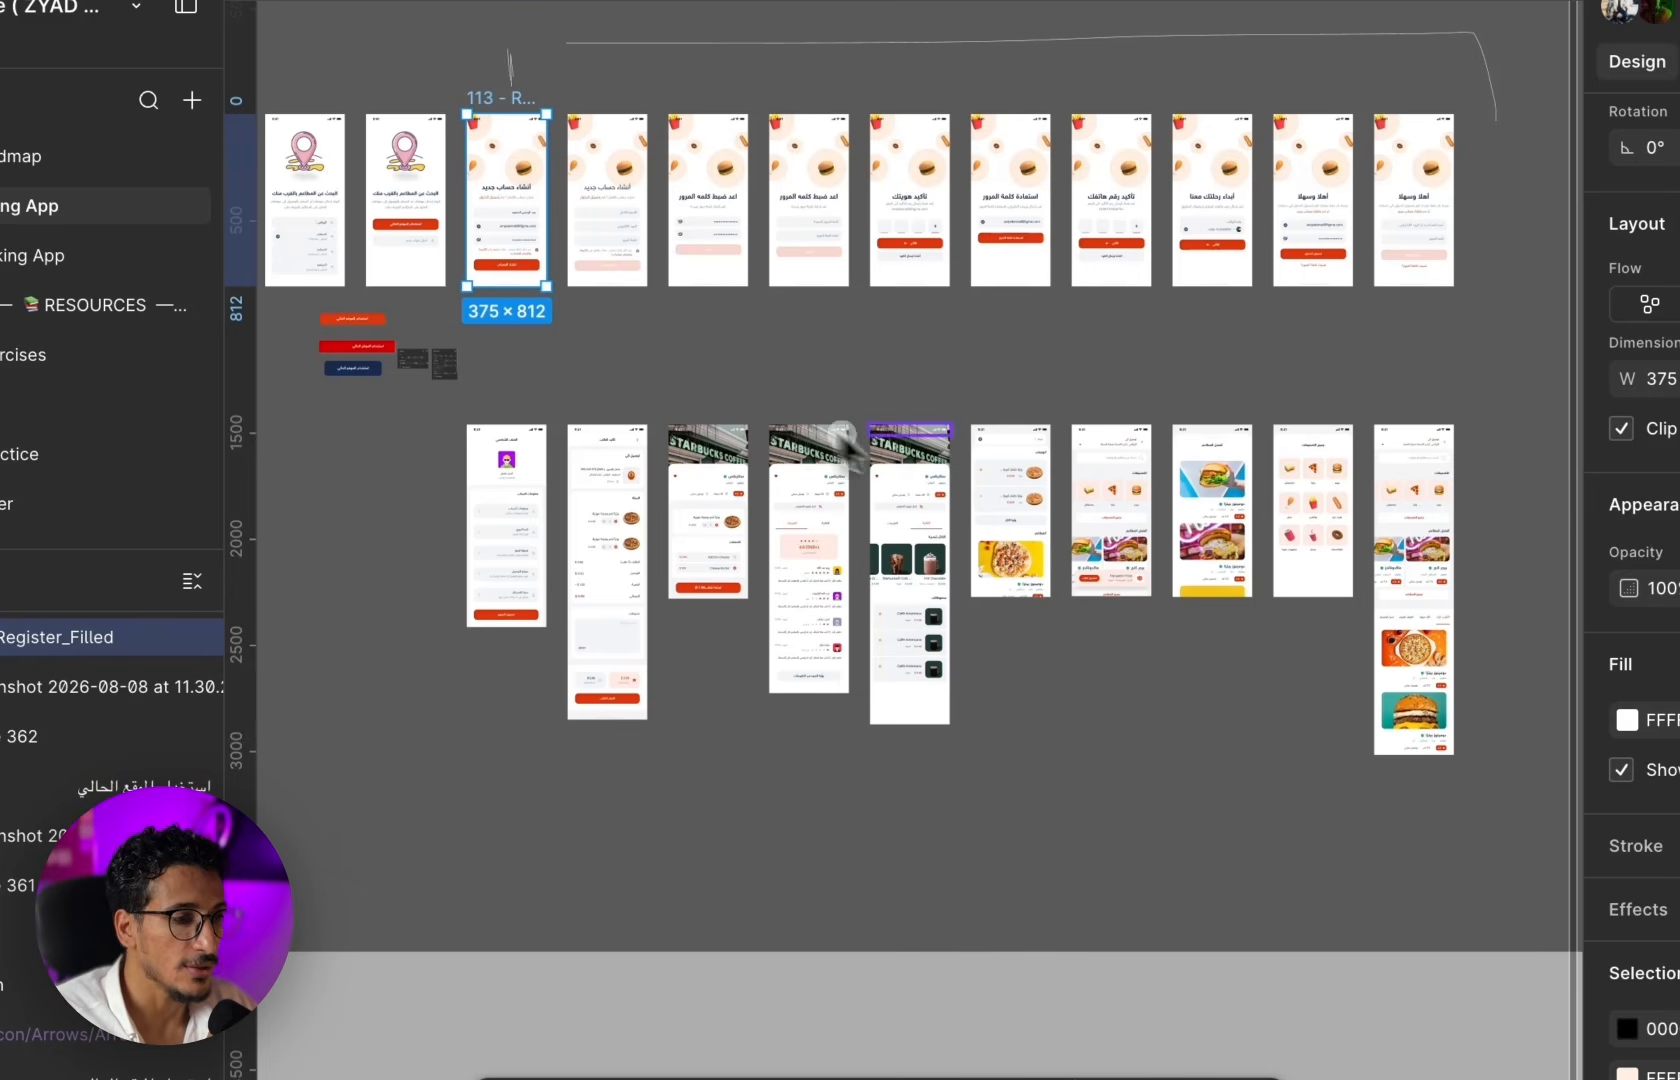
pyautogui.scroll(5, 1078, 682)
pyautogui.scroll(2, 1148, 626)
pyautogui.hscroll(-3, 1045, 702)
pyautogui.scroll(3, 1045, 702)
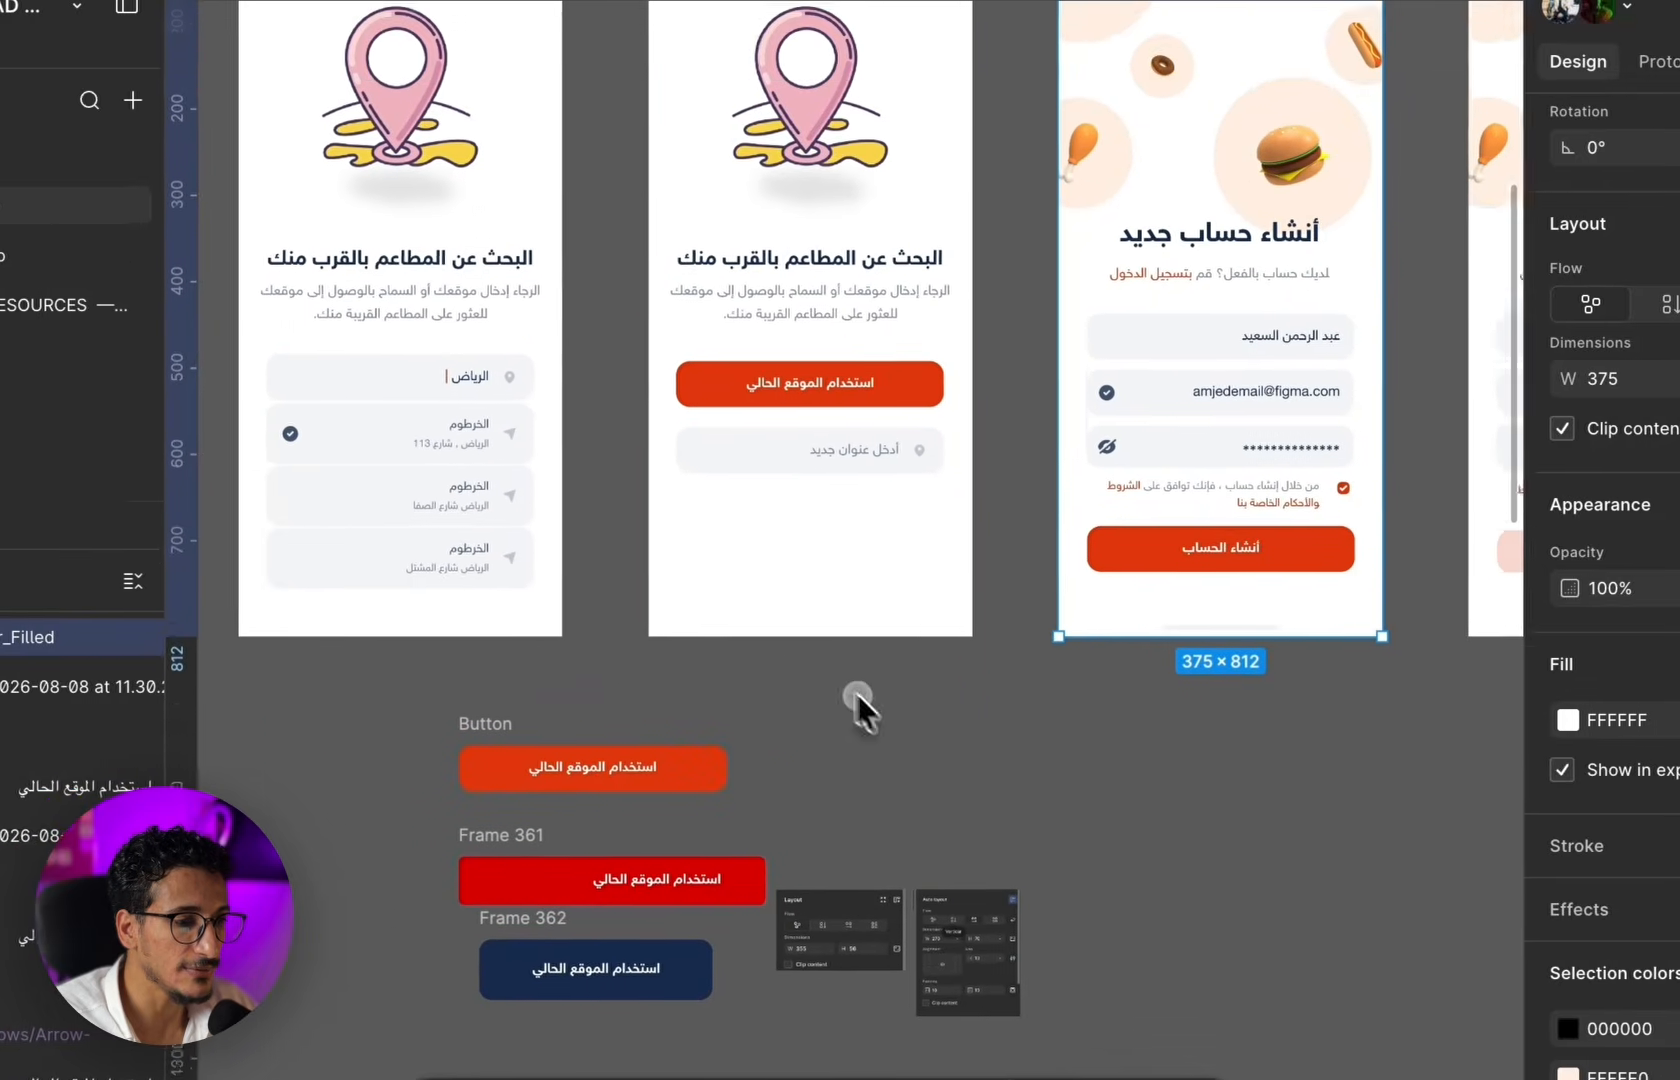
pyautogui.scroll(3, 927, 525)
pyautogui.scroll(-5, 1060, 413)
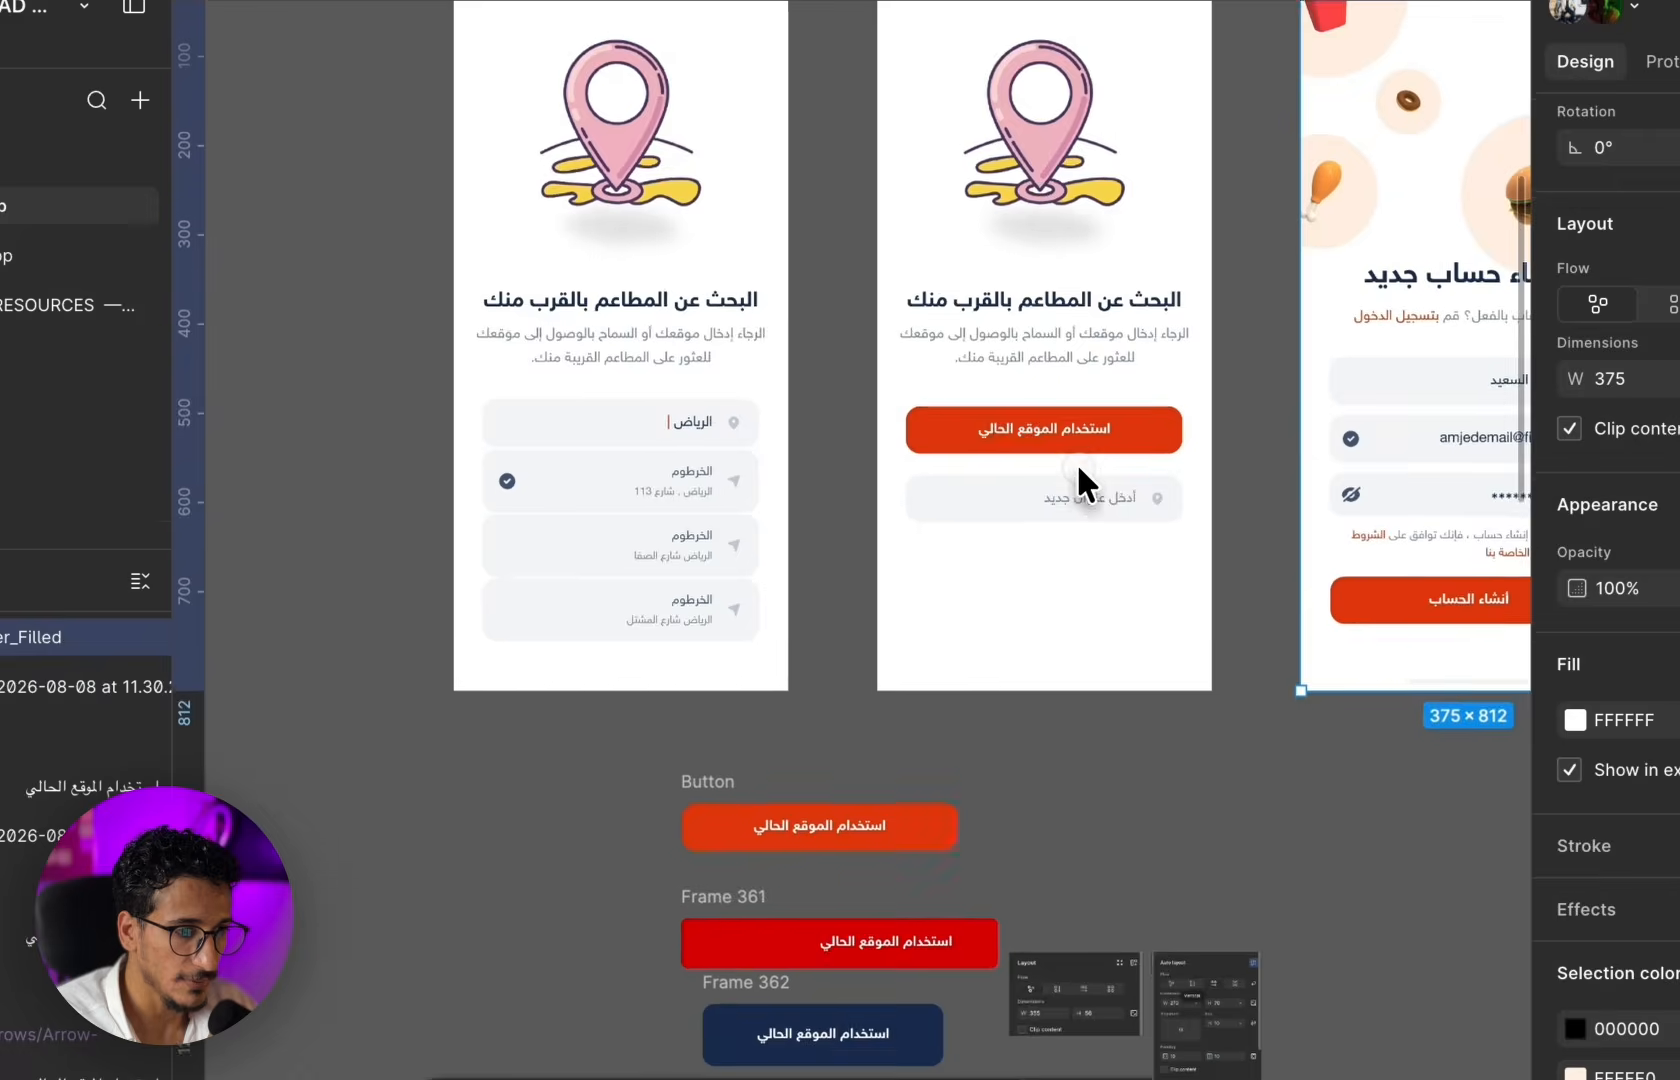
pyautogui.hscroll(-2, 1190, 480)
# - Move the 115 - Enter Address_Filled frame farther from 114 - Enter Address and place a duplicate of the 114 frame in the gap
pyautogui.click(724, 86)
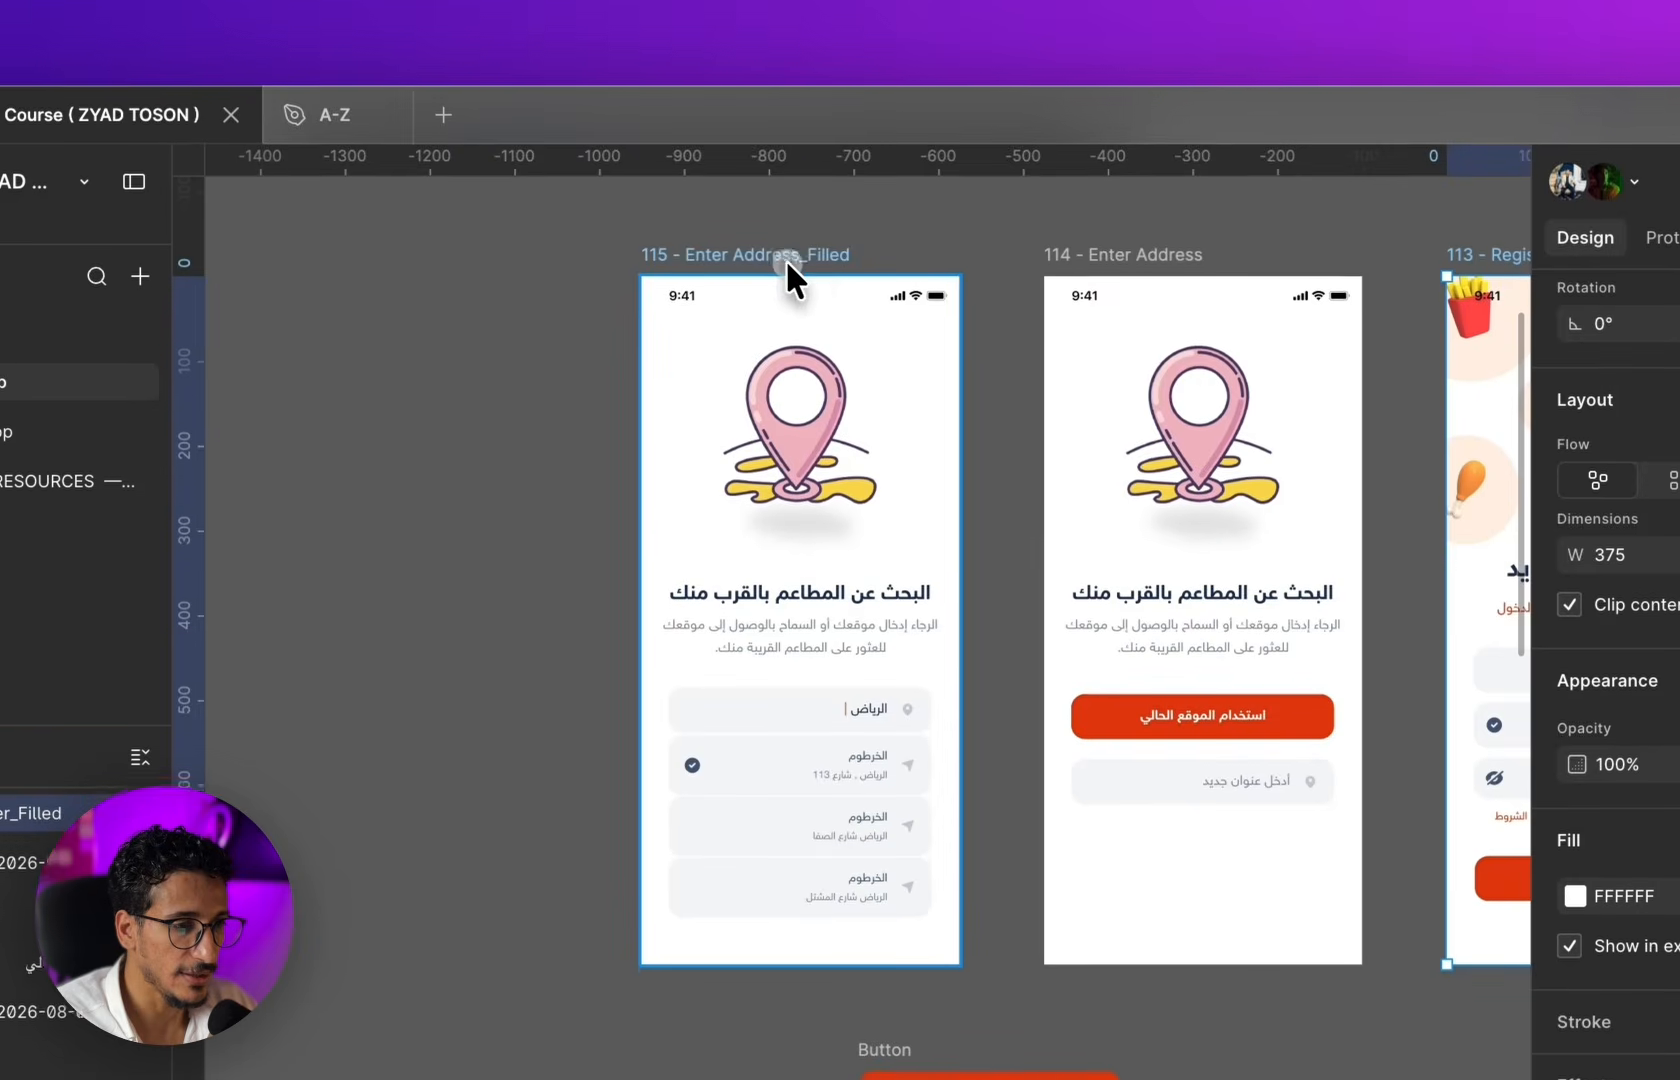
pyautogui.moveTo(755, 293); pyautogui.dragTo(379, 288)
pyautogui.scroll(1, 1312, 670)
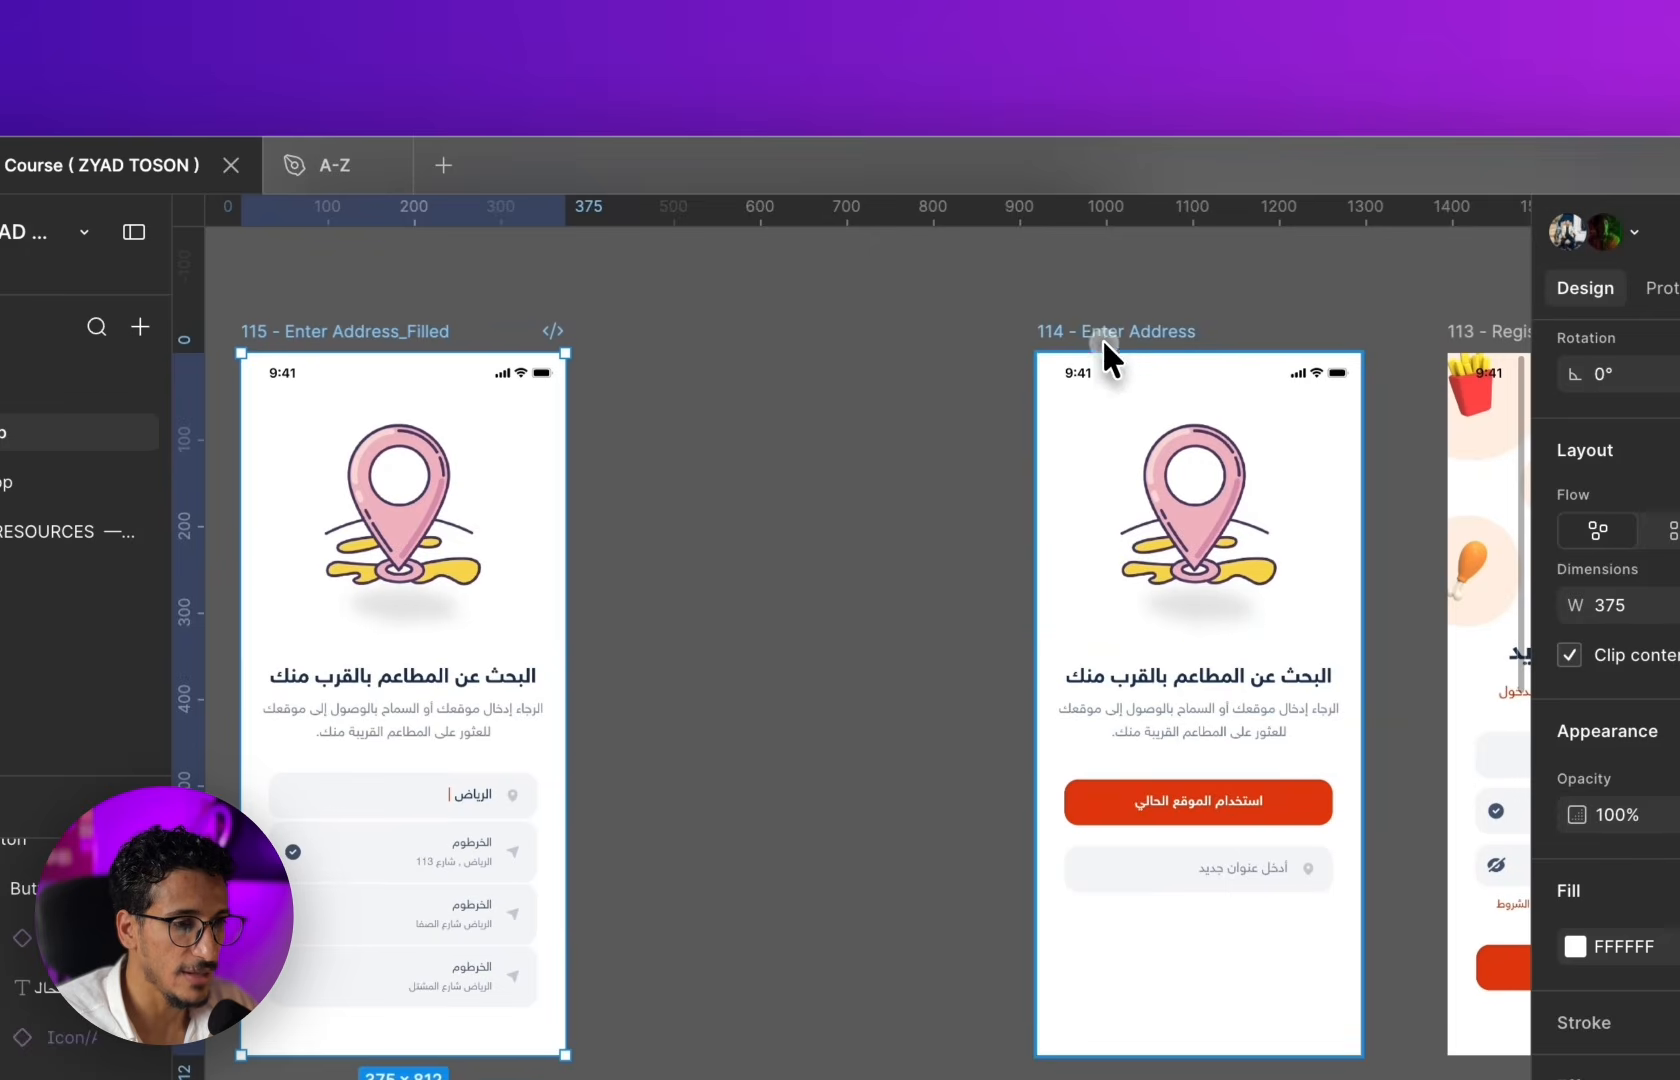
pyautogui.click(1160, 337)
pyautogui.moveTo(1160, 337); pyautogui.dragTo(792, 337)
# - Delete the illustration, texts, button and address field from the duplicated 114 - Enter Address frame, keeping only its status bar
pyautogui.click(817, 480)
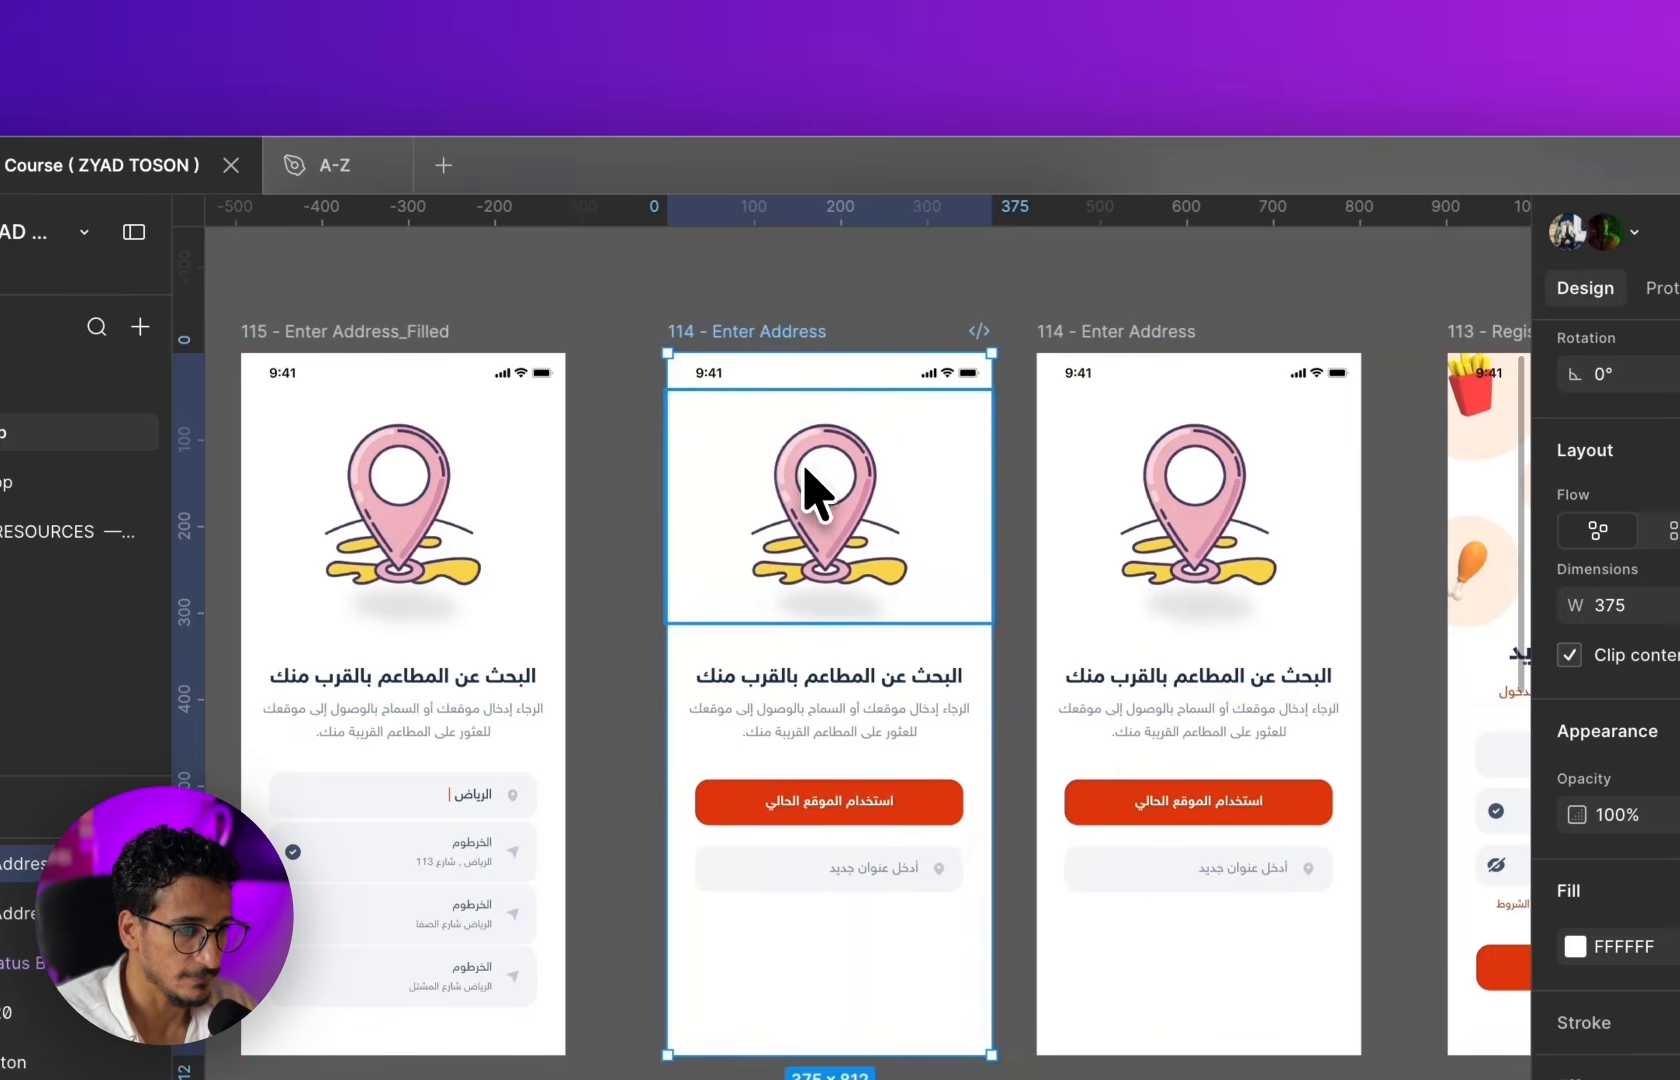
pyautogui.keyDown('shift'); pyautogui.click(857, 684); pyautogui.keyUp('shift')
pyautogui.keyDown('shift'); pyautogui.click(840, 823); pyautogui.keyUp('shift')
pyautogui.press('Delete')
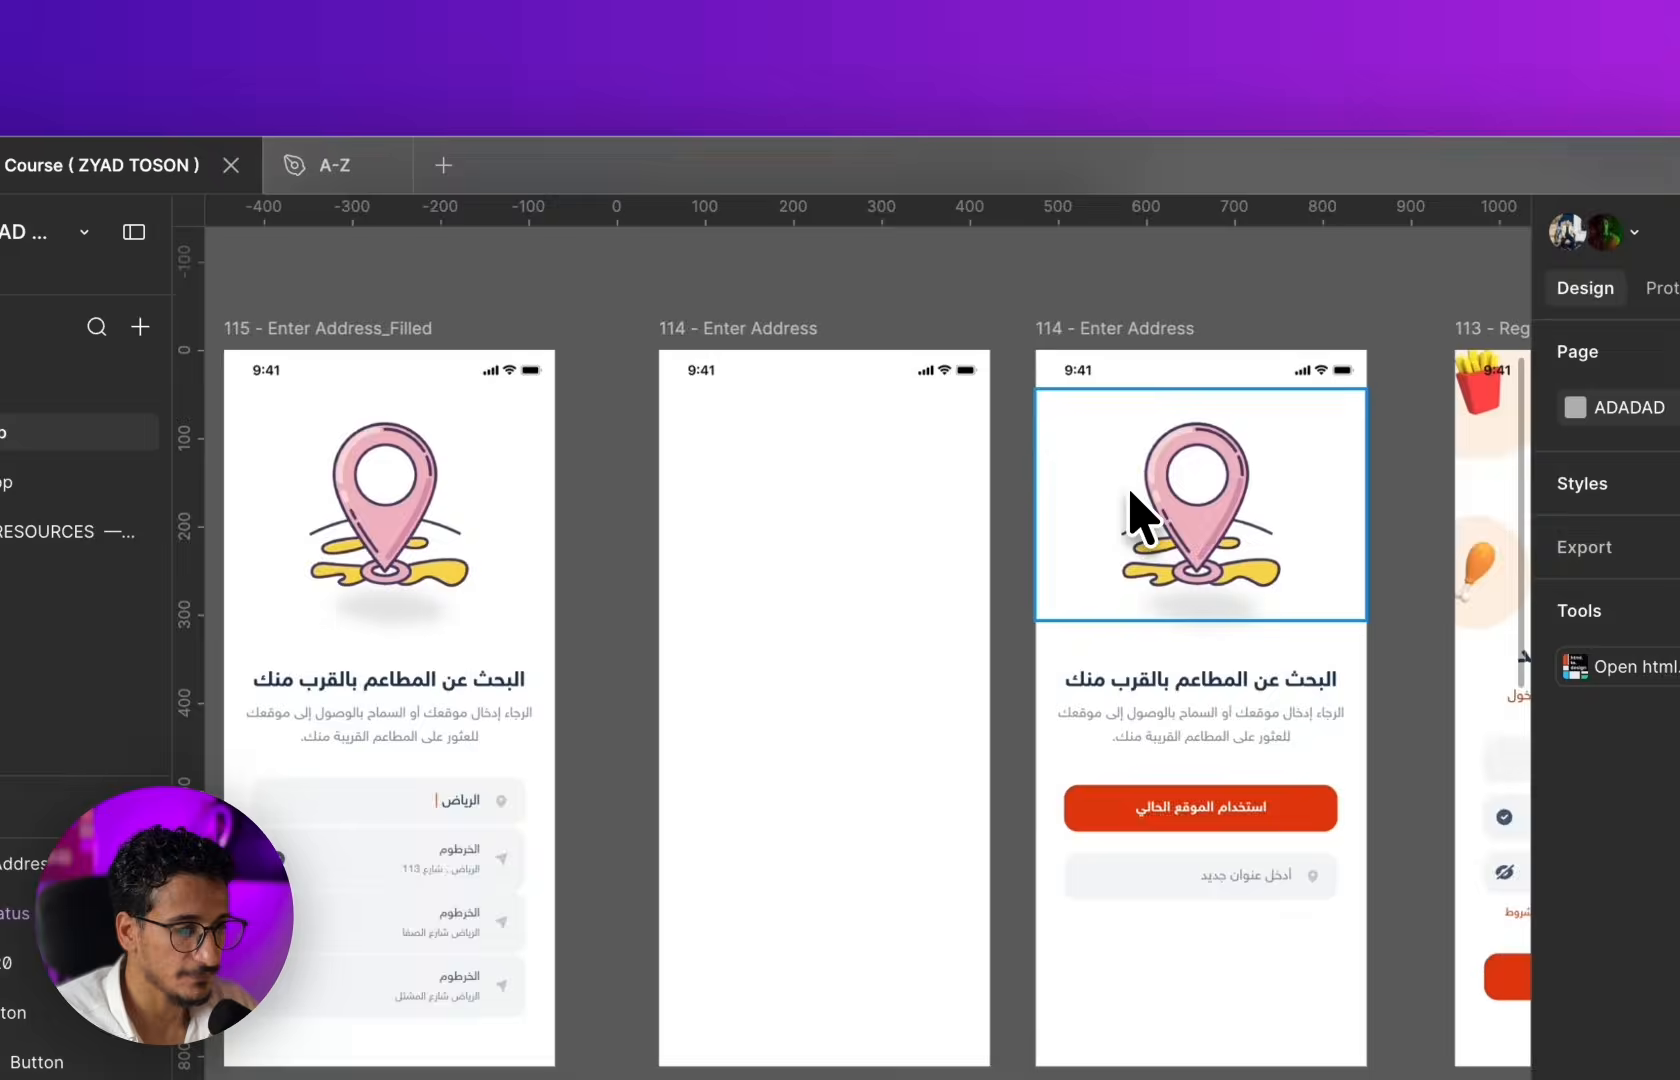
# - Copy the location pin illustration from the original 114 - Enter Address frame into the emptied duplicate
pyautogui.scroll(5, 1140, 514)
pyautogui.scroll(-4, 1155, 514)
pyautogui.click(1222, 500)
pyautogui.moveTo(1320, 518); pyautogui.dragTo(910, 505)
pyautogui.scroll(5, 915, 476)
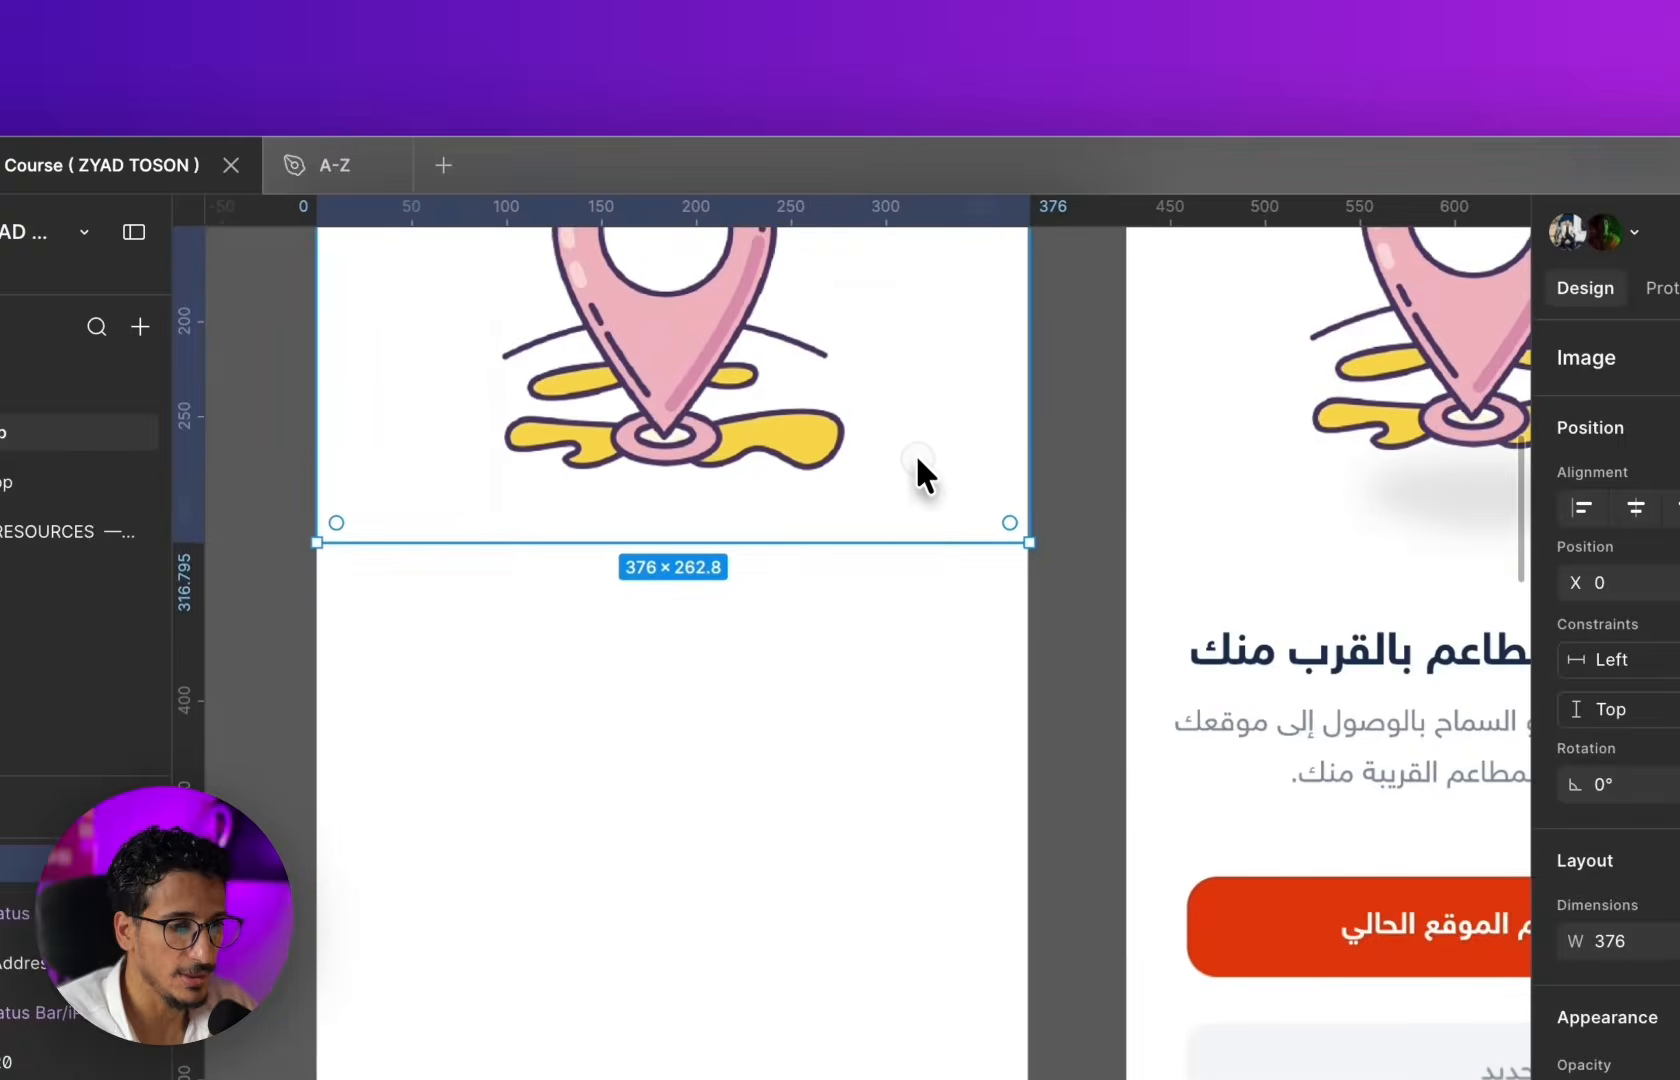
# - Copy the heading and the gray description text from the original 114 frame to below the illustration in the duplicate
pyautogui.hscroll(8, 915, 476)
pyautogui.scroll(-5, 915, 476)
pyautogui.click(912, 509)
pyautogui.keyDown('shift'); pyautogui.click(916, 615); pyautogui.keyUp('shift')
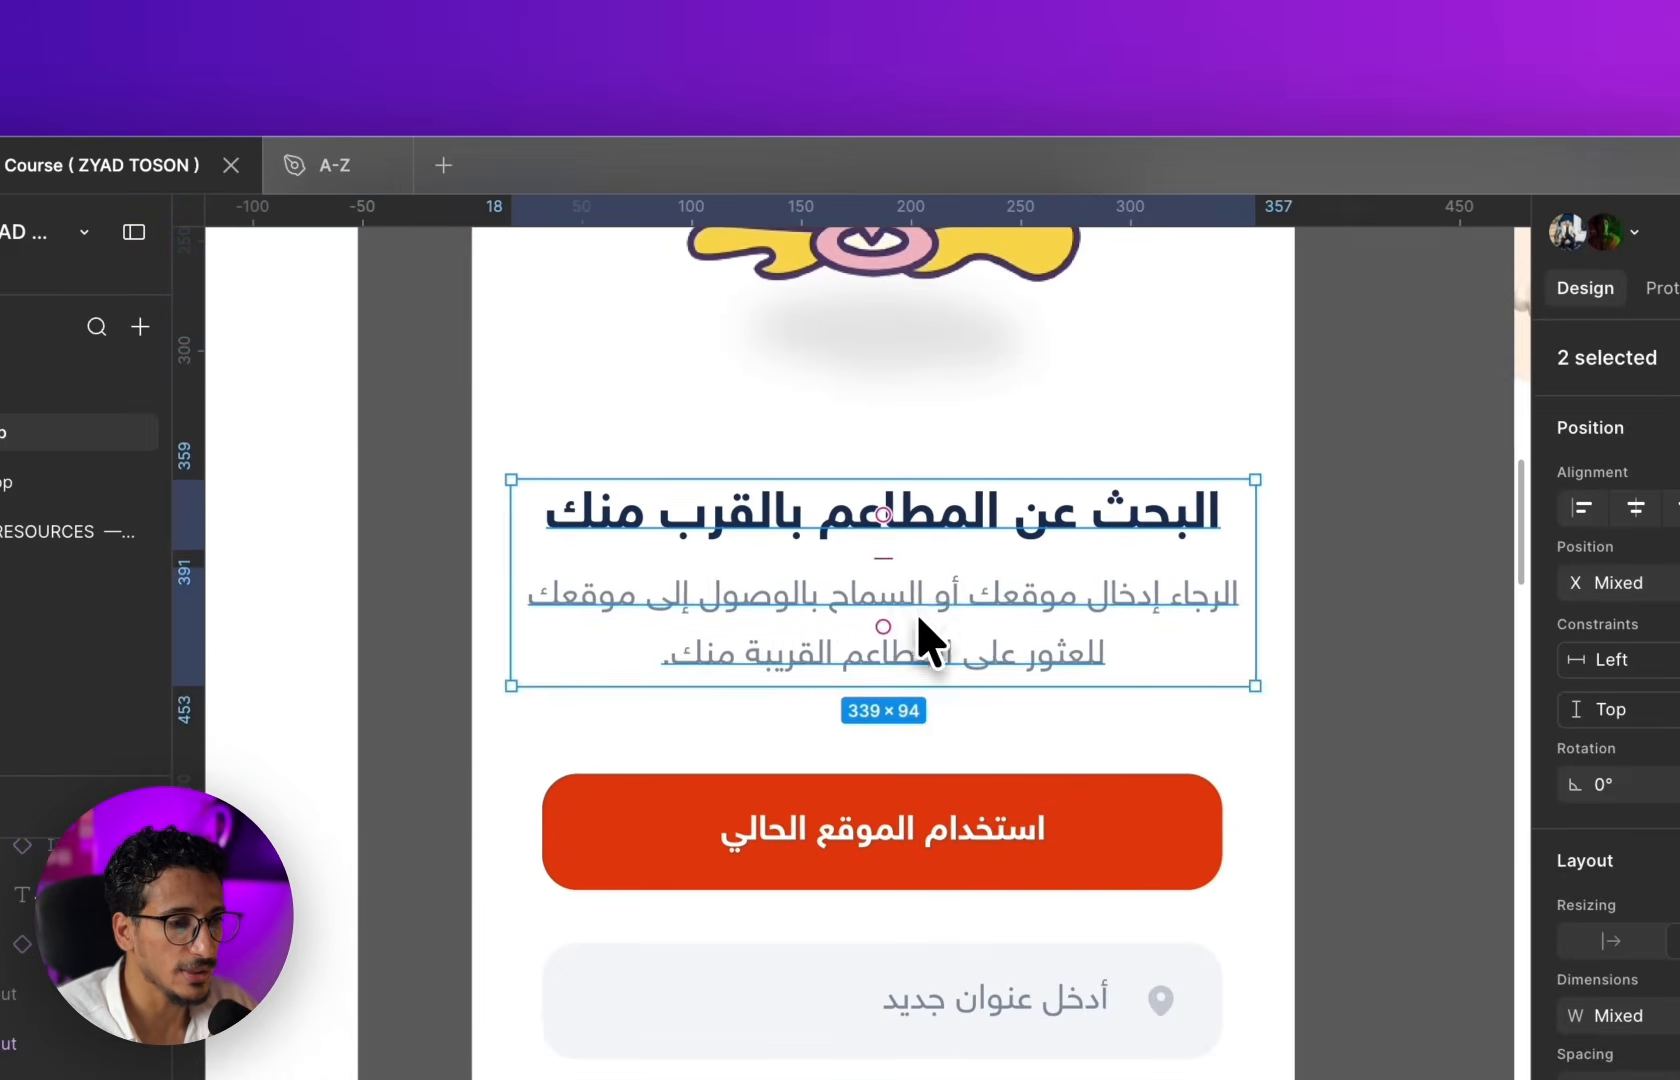
pyautogui.scroll(-4, 1068, 568)
pyautogui.moveTo(1186, 568); pyautogui.dragTo(735, 602)
pyautogui.scroll(4, 660, 576)
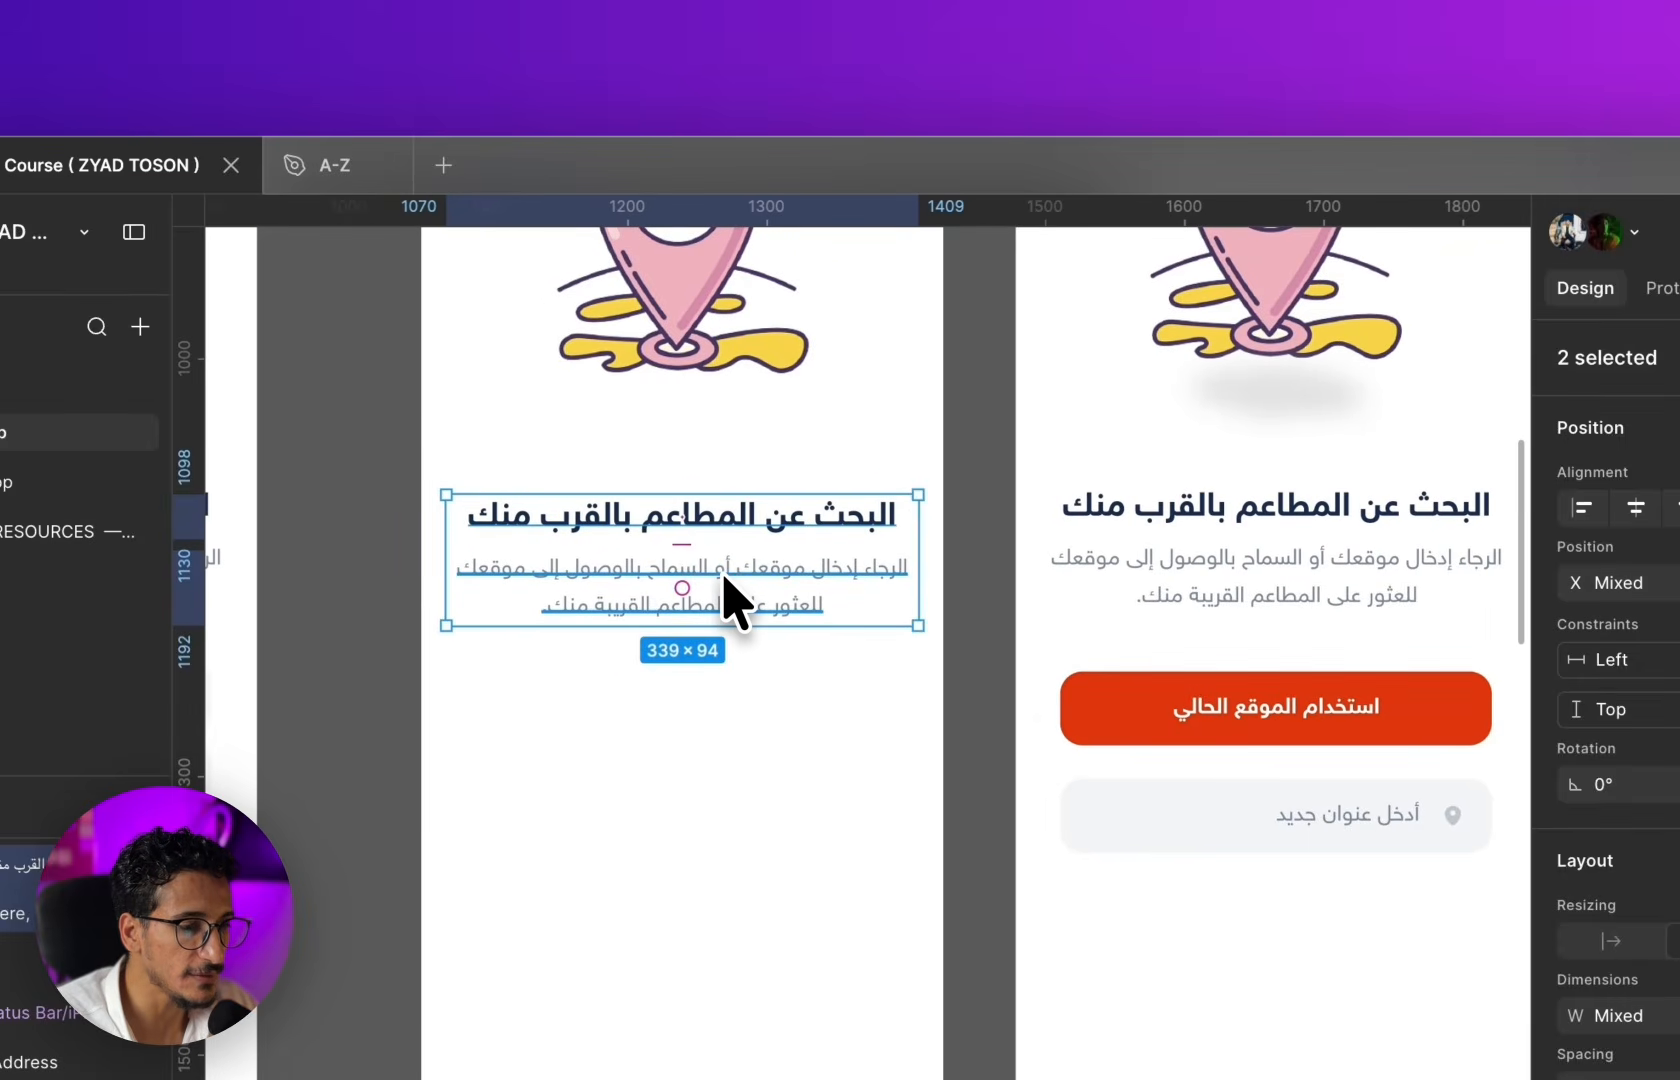
# - Wrap the copied heading and description in a vertical auto layout frame and center it horizontally in the screen
pyautogui.hotkey('shift', 'a')
pyautogui.scroll(3, 710, 592)
pyautogui.hscroll(-1, 890, 581)
pyautogui.scroll(2, 900, 580)
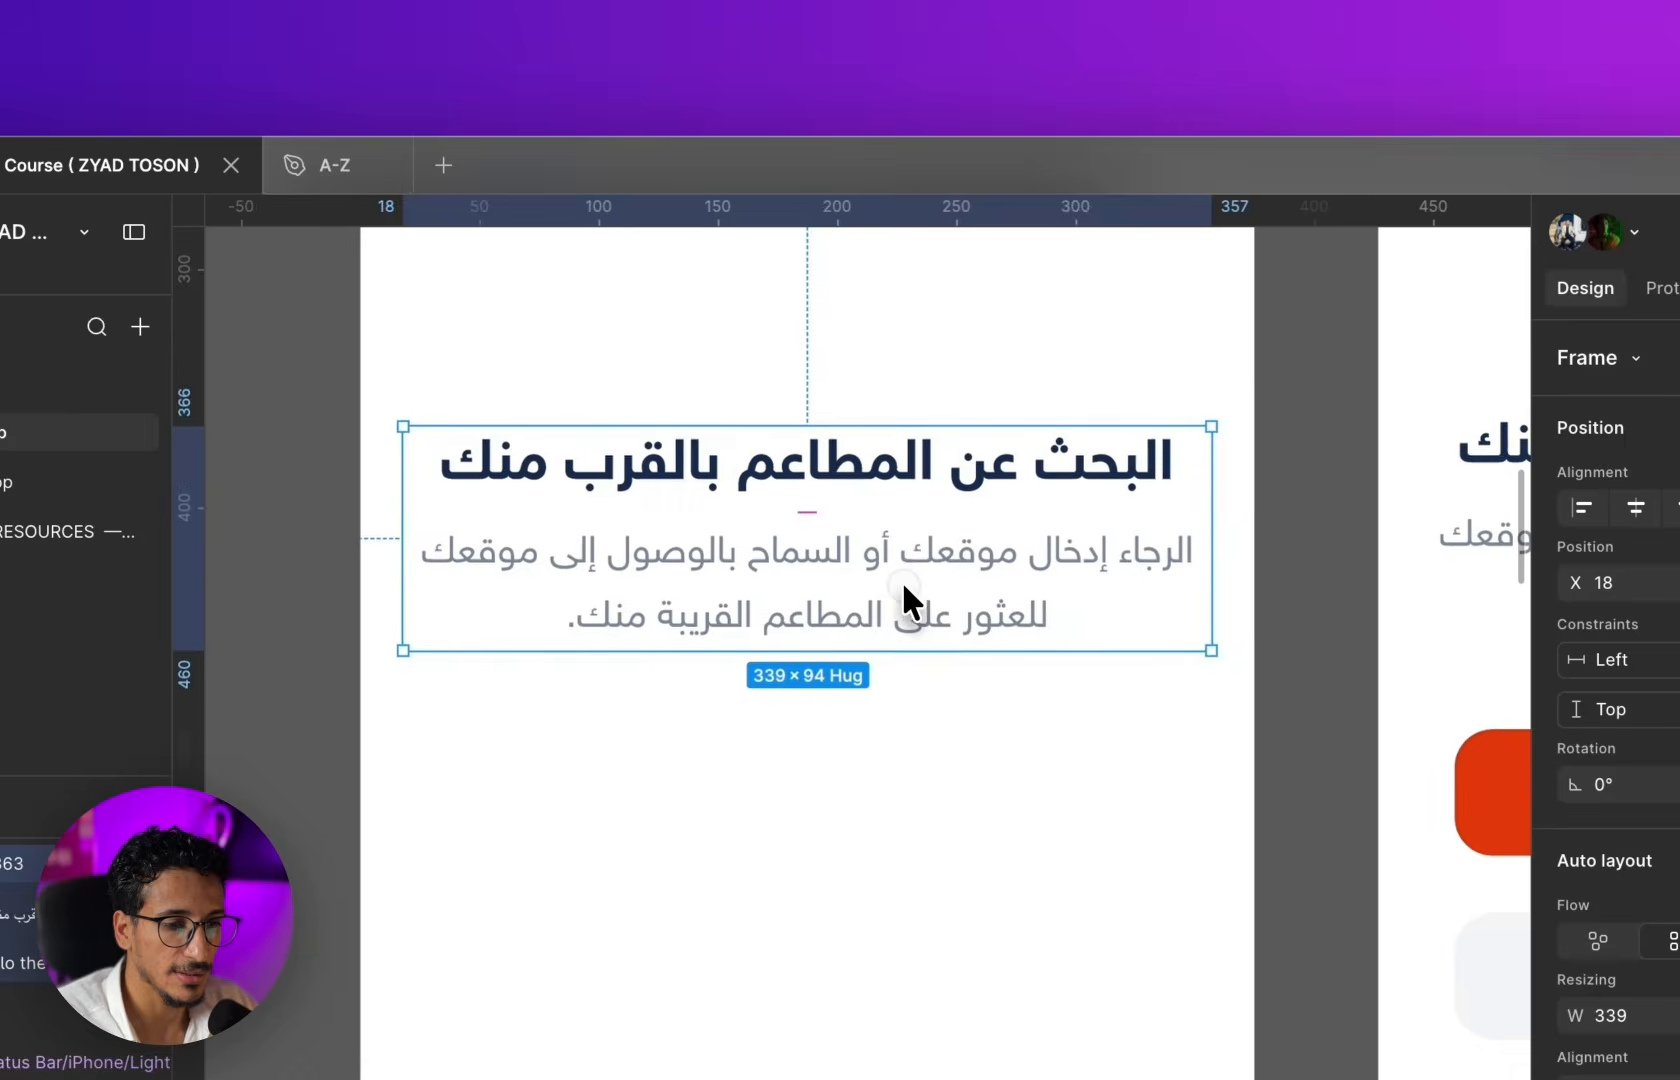
pyautogui.scroll(-1, 870, 586)
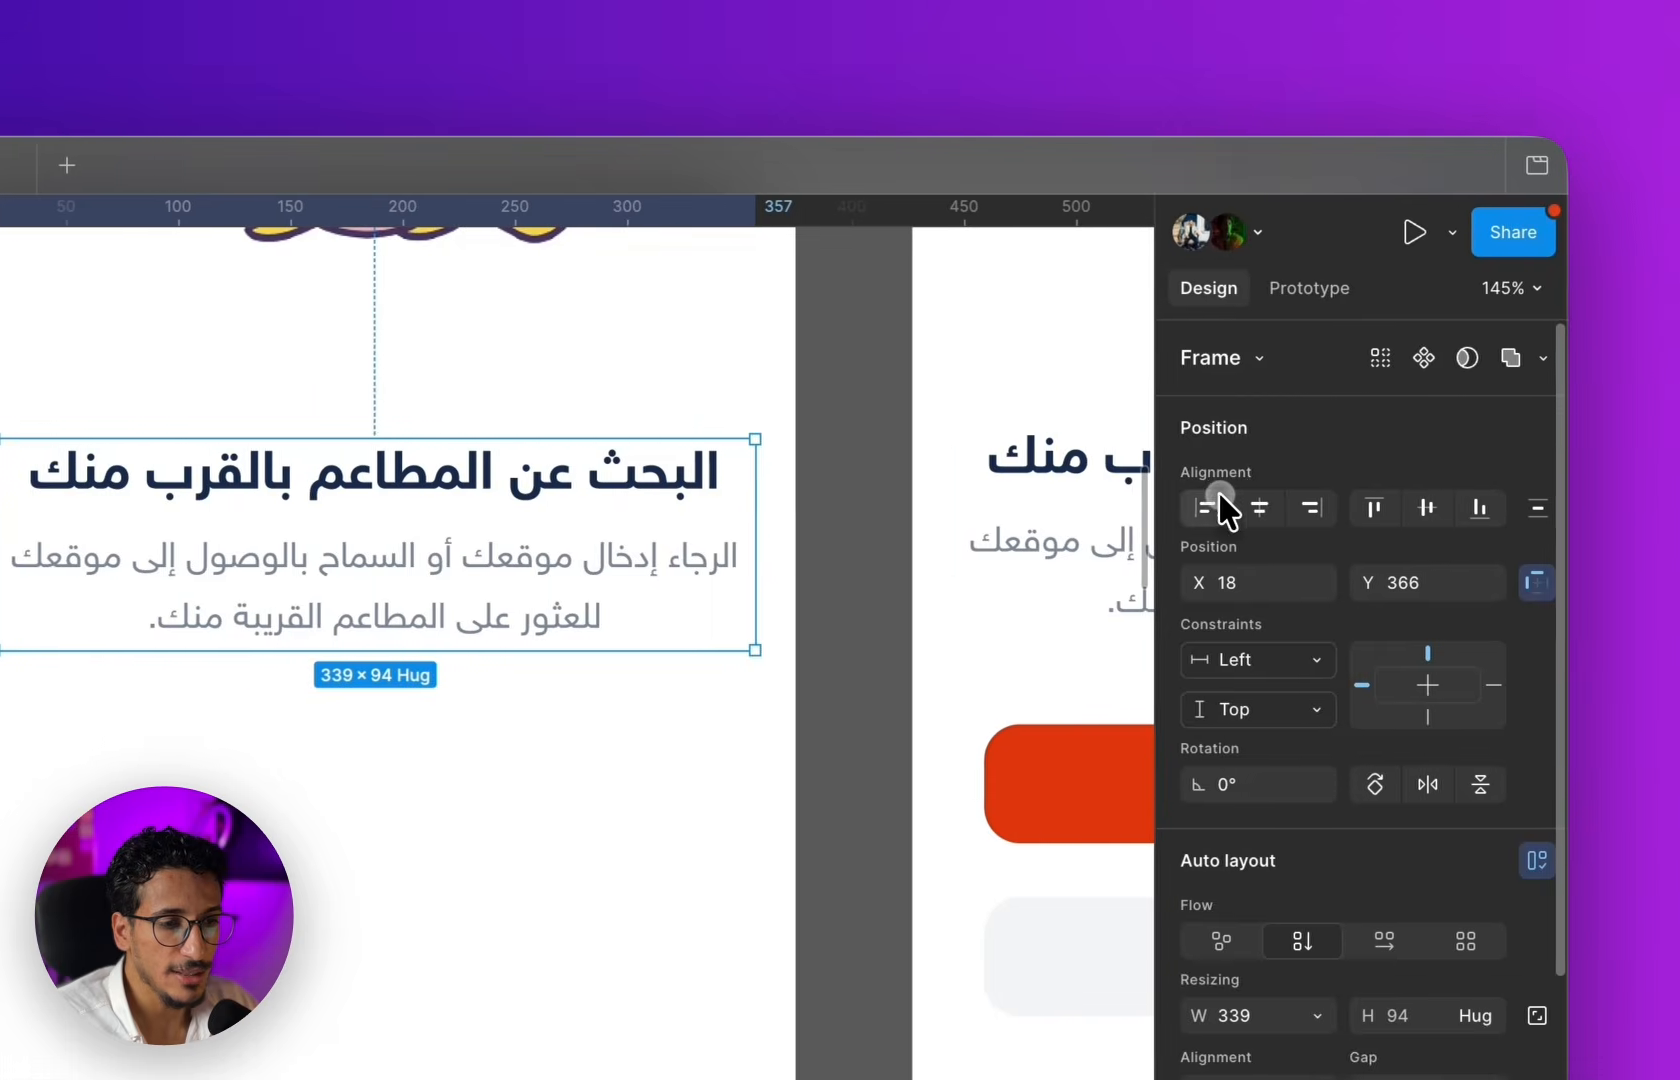
pyautogui.click(1626, 494)
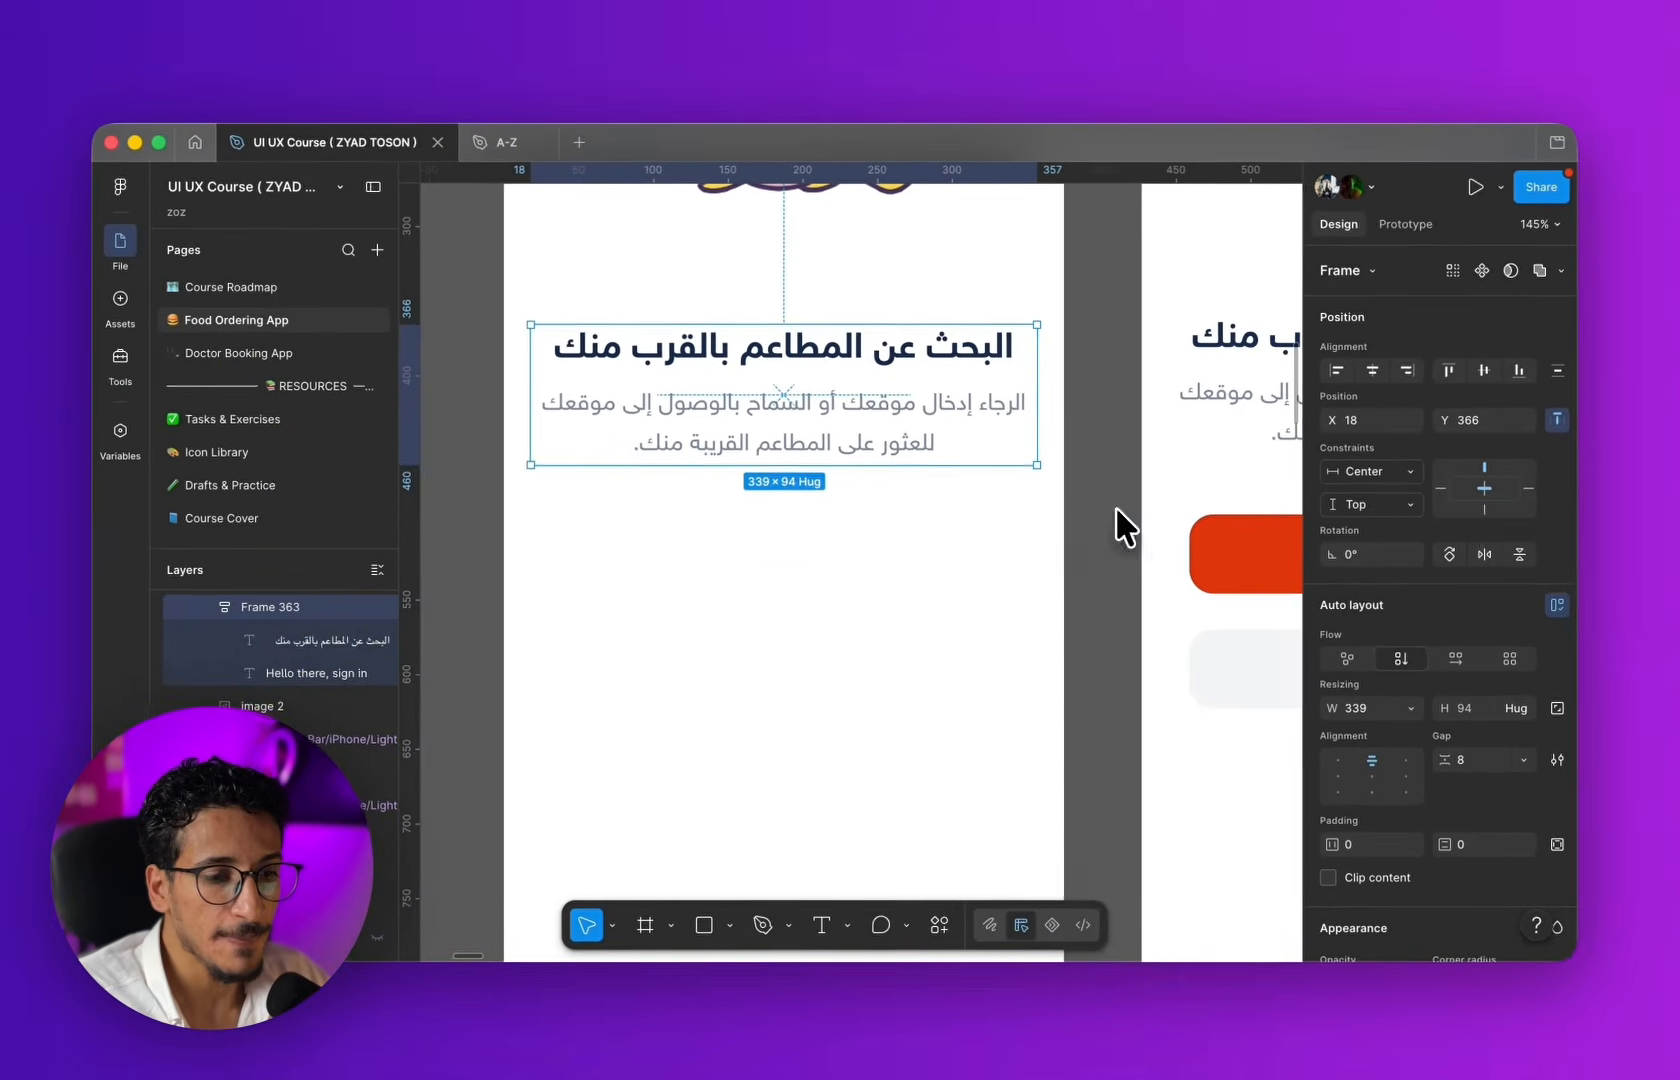
# - Try a gap of 29 between the heading and the description, and return the gap to 8
pyautogui.scroll(-2, 1385, 580)
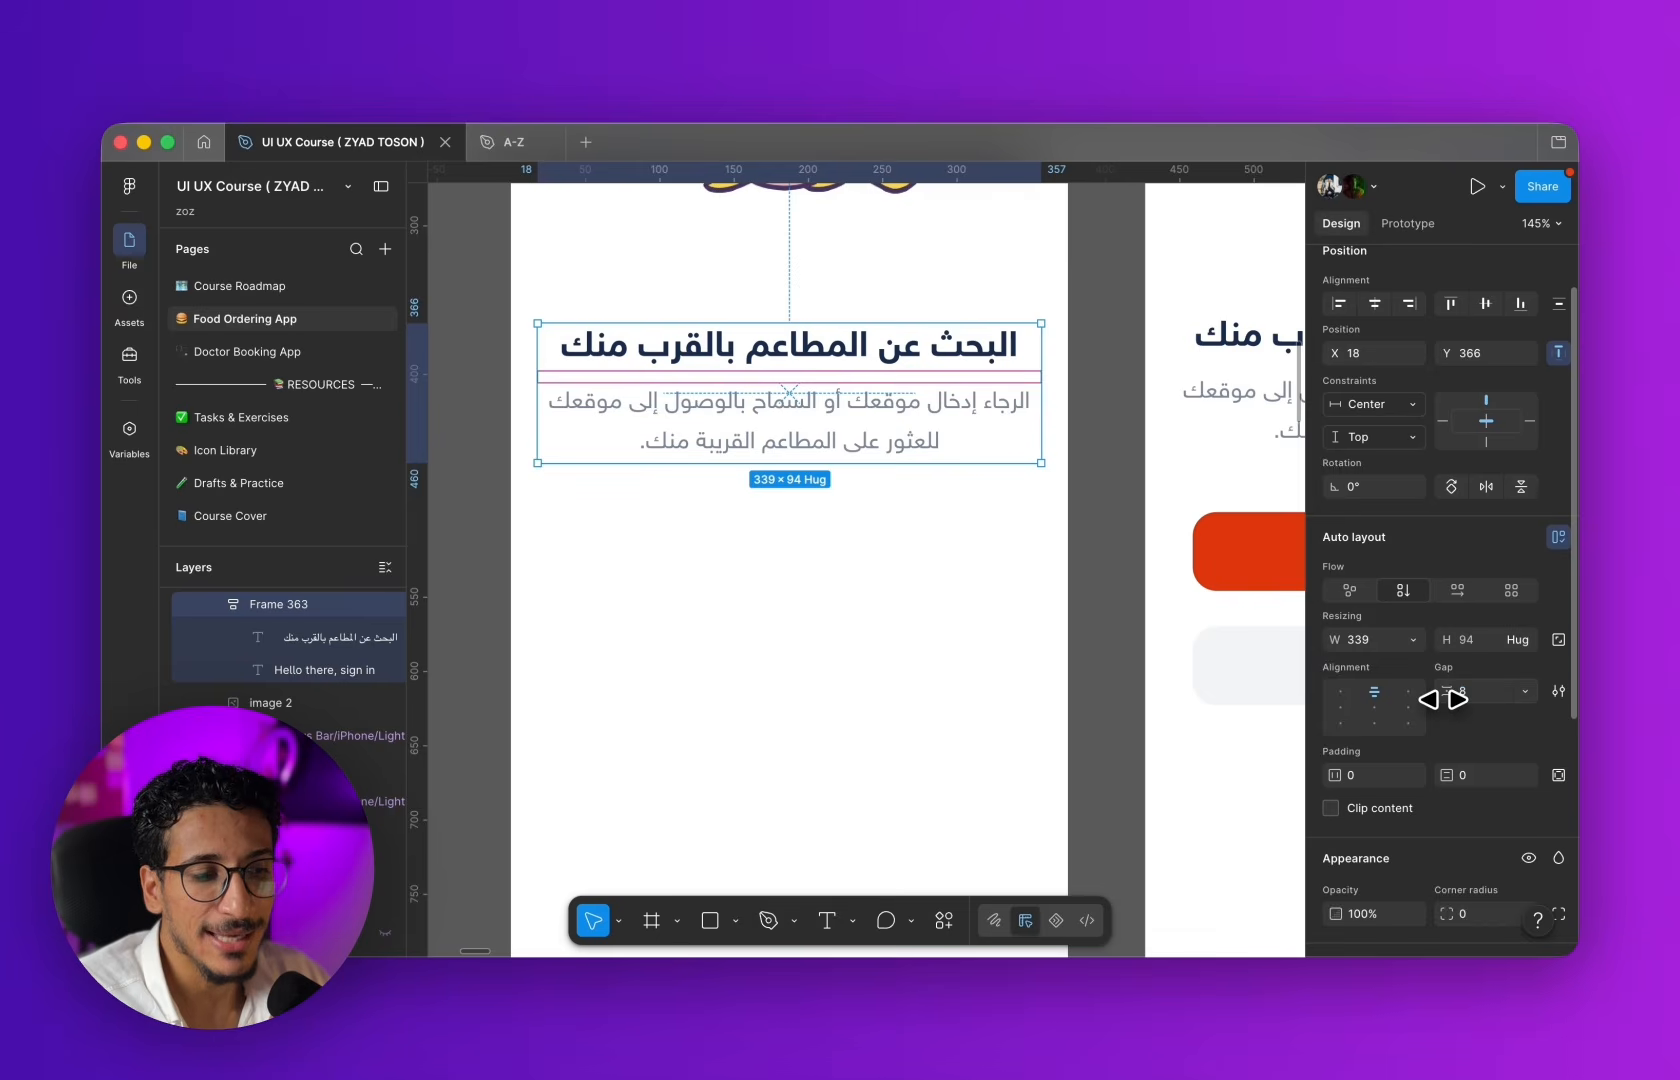
pyautogui.moveTo(1443, 699); pyautogui.dragTo(1489, 694)
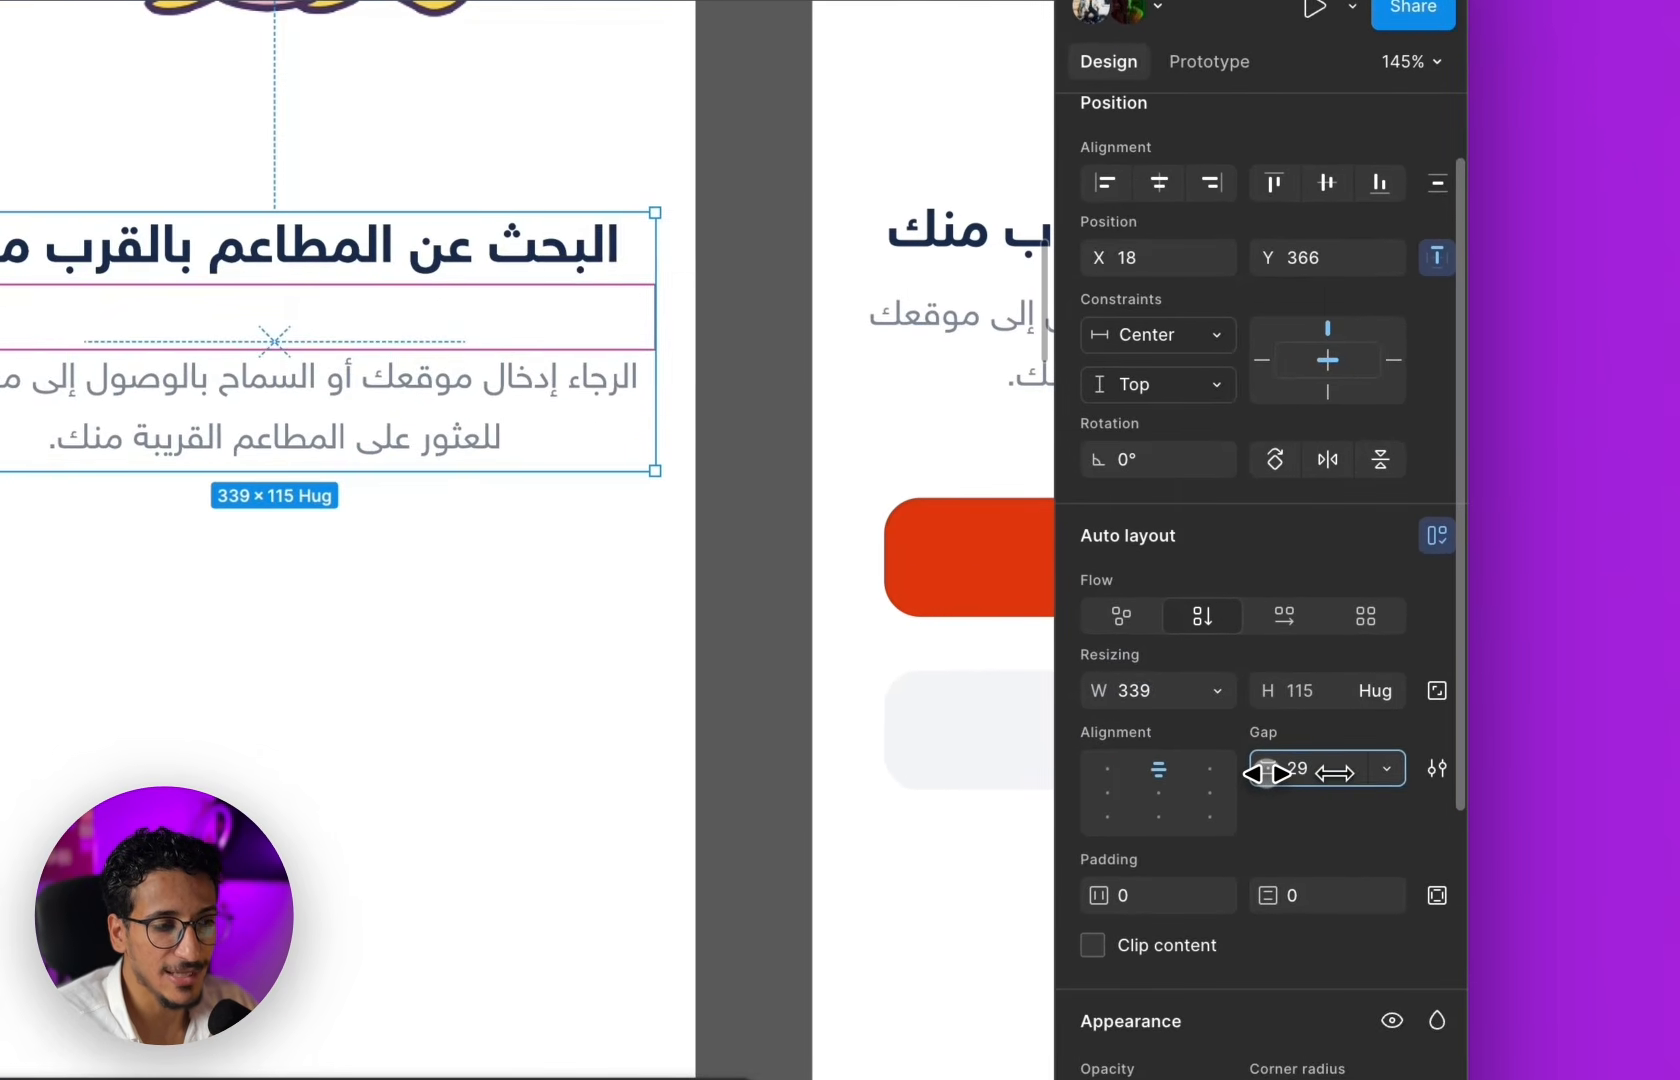
pyautogui.moveTo(1267, 772); pyautogui.dragTo(1227, 769)
pyautogui.scroll(-5, 469, 619)
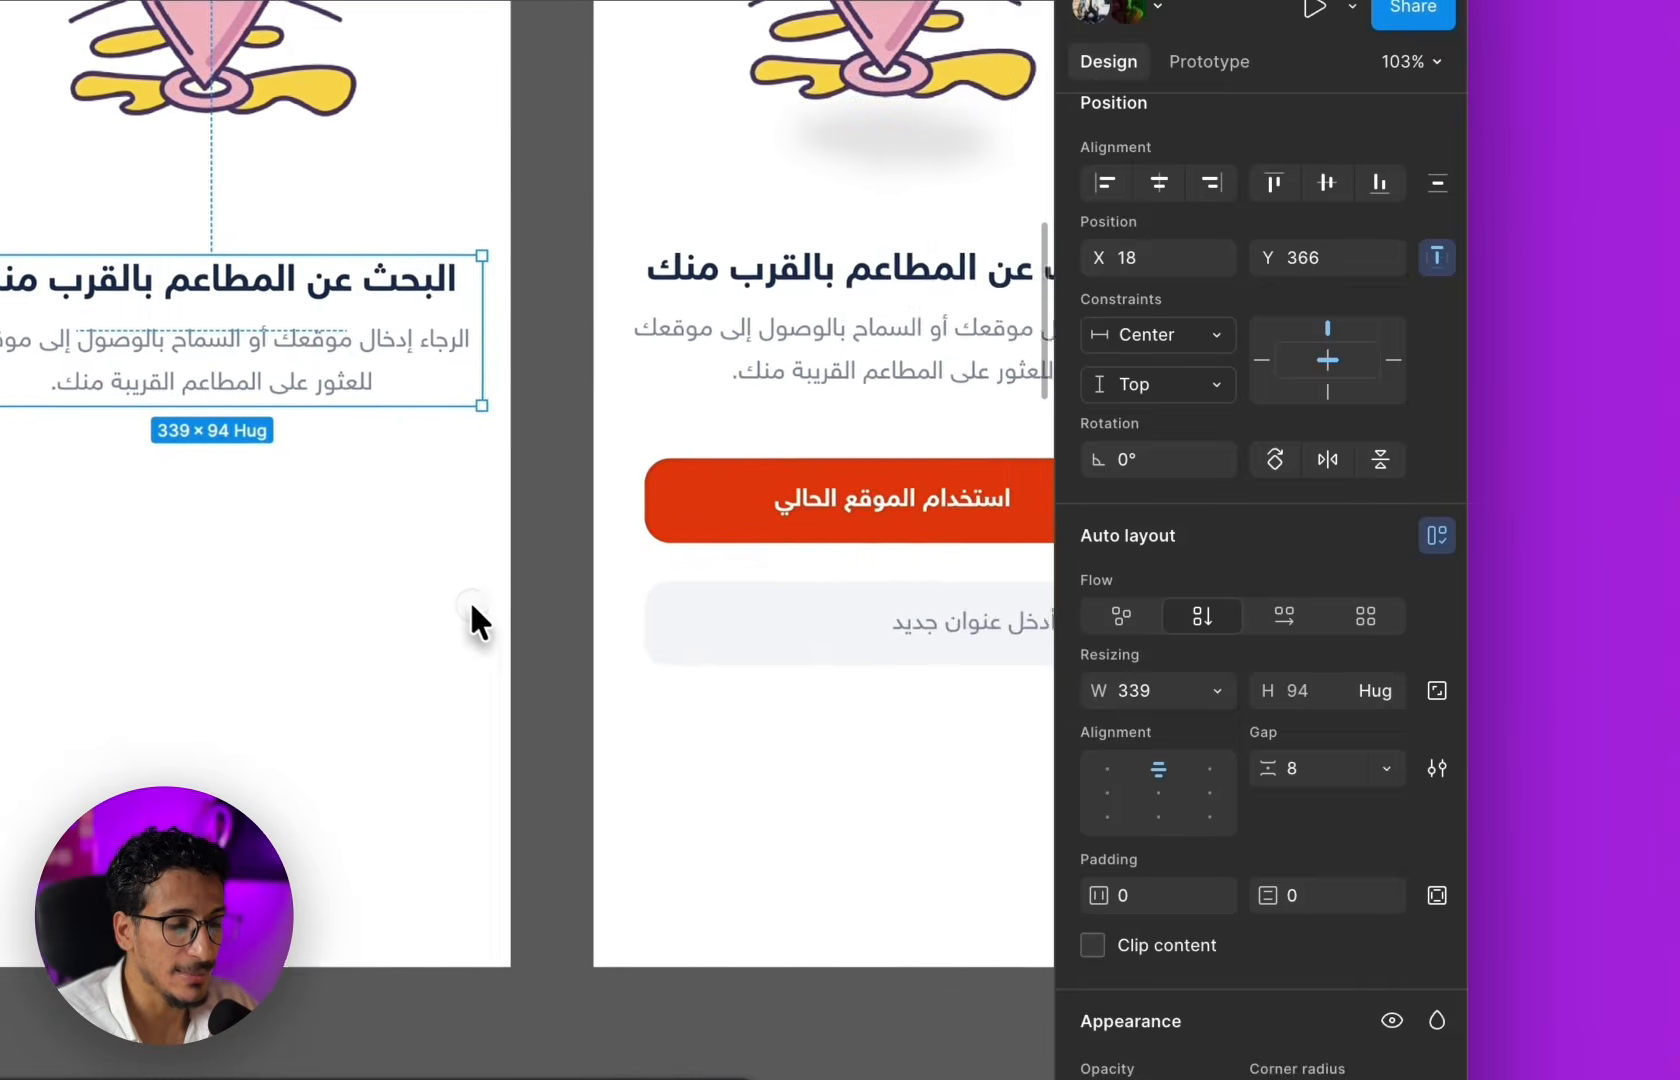
# - Copy the white label text of the orange button in the original 114 frame onto the empty canvas below the screen
pyautogui.scroll(8, 364, 570)
pyautogui.click(589, 430)
pyautogui.scroll(-4, 480, 476)
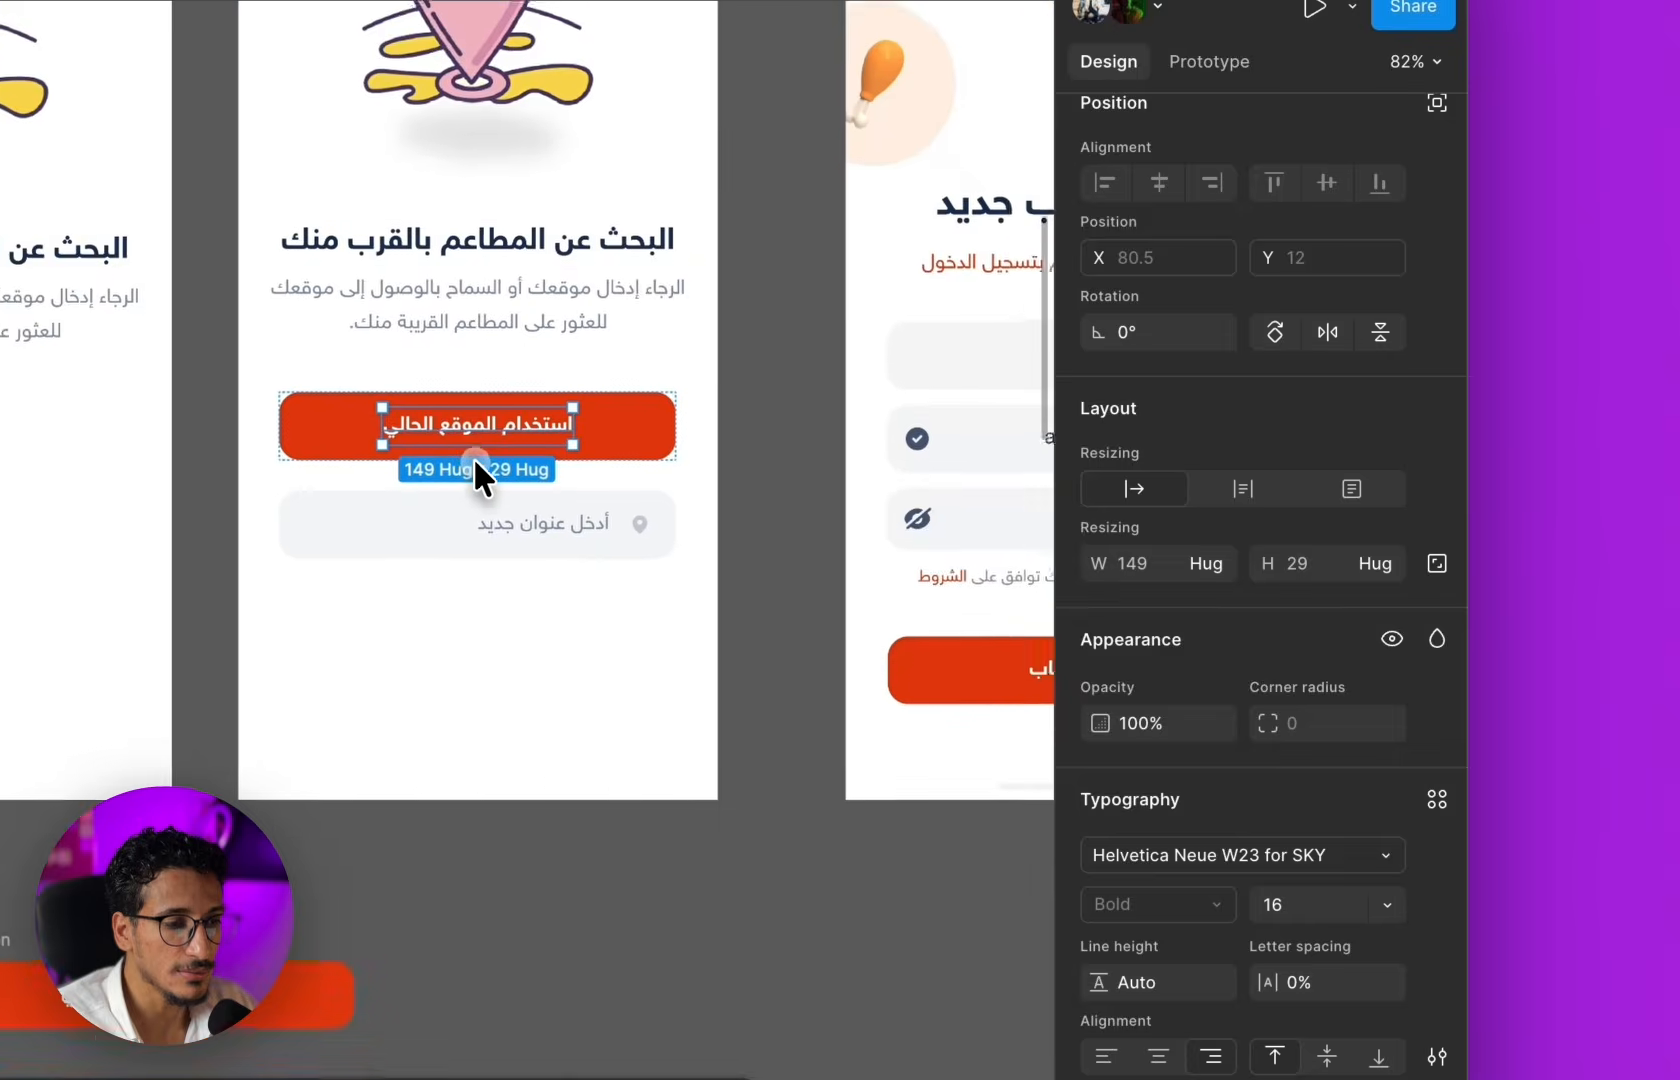
pyautogui.moveTo(501, 379); pyautogui.dragTo(606, 382)
pyautogui.scroll(4, 581, 870)
pyautogui.scroll(-6, 544, 637)
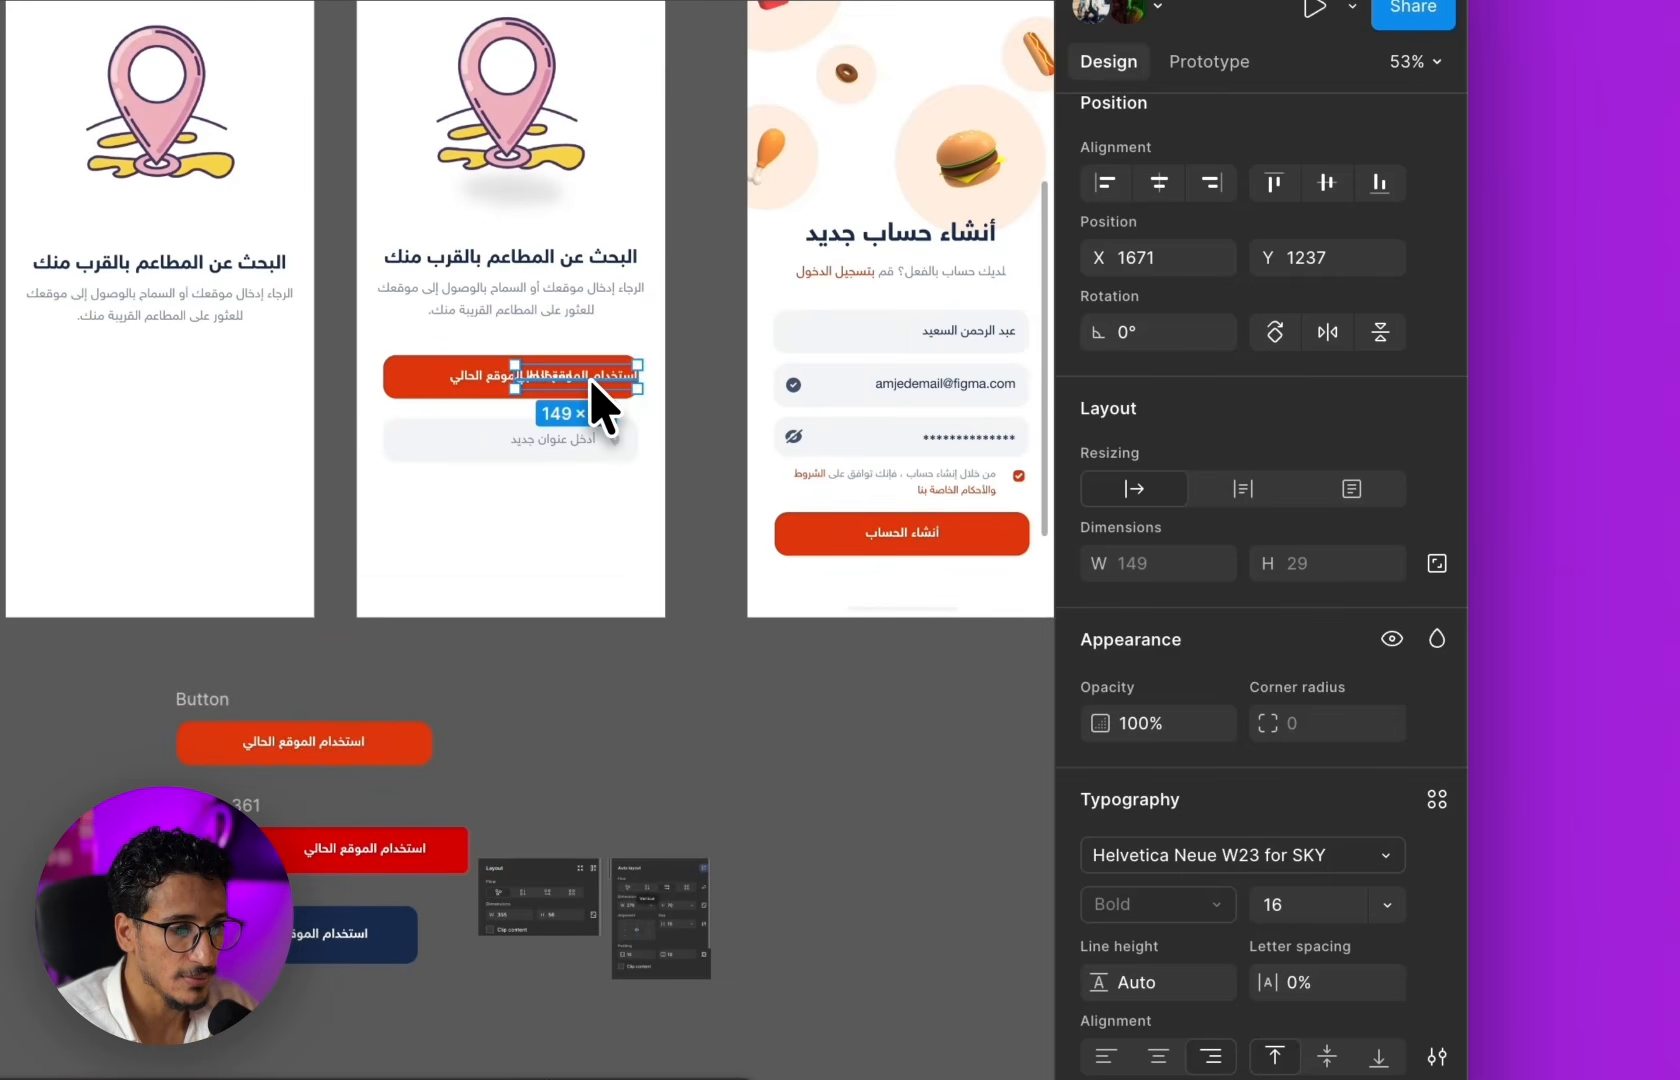
pyautogui.scroll(10, 555, 692)
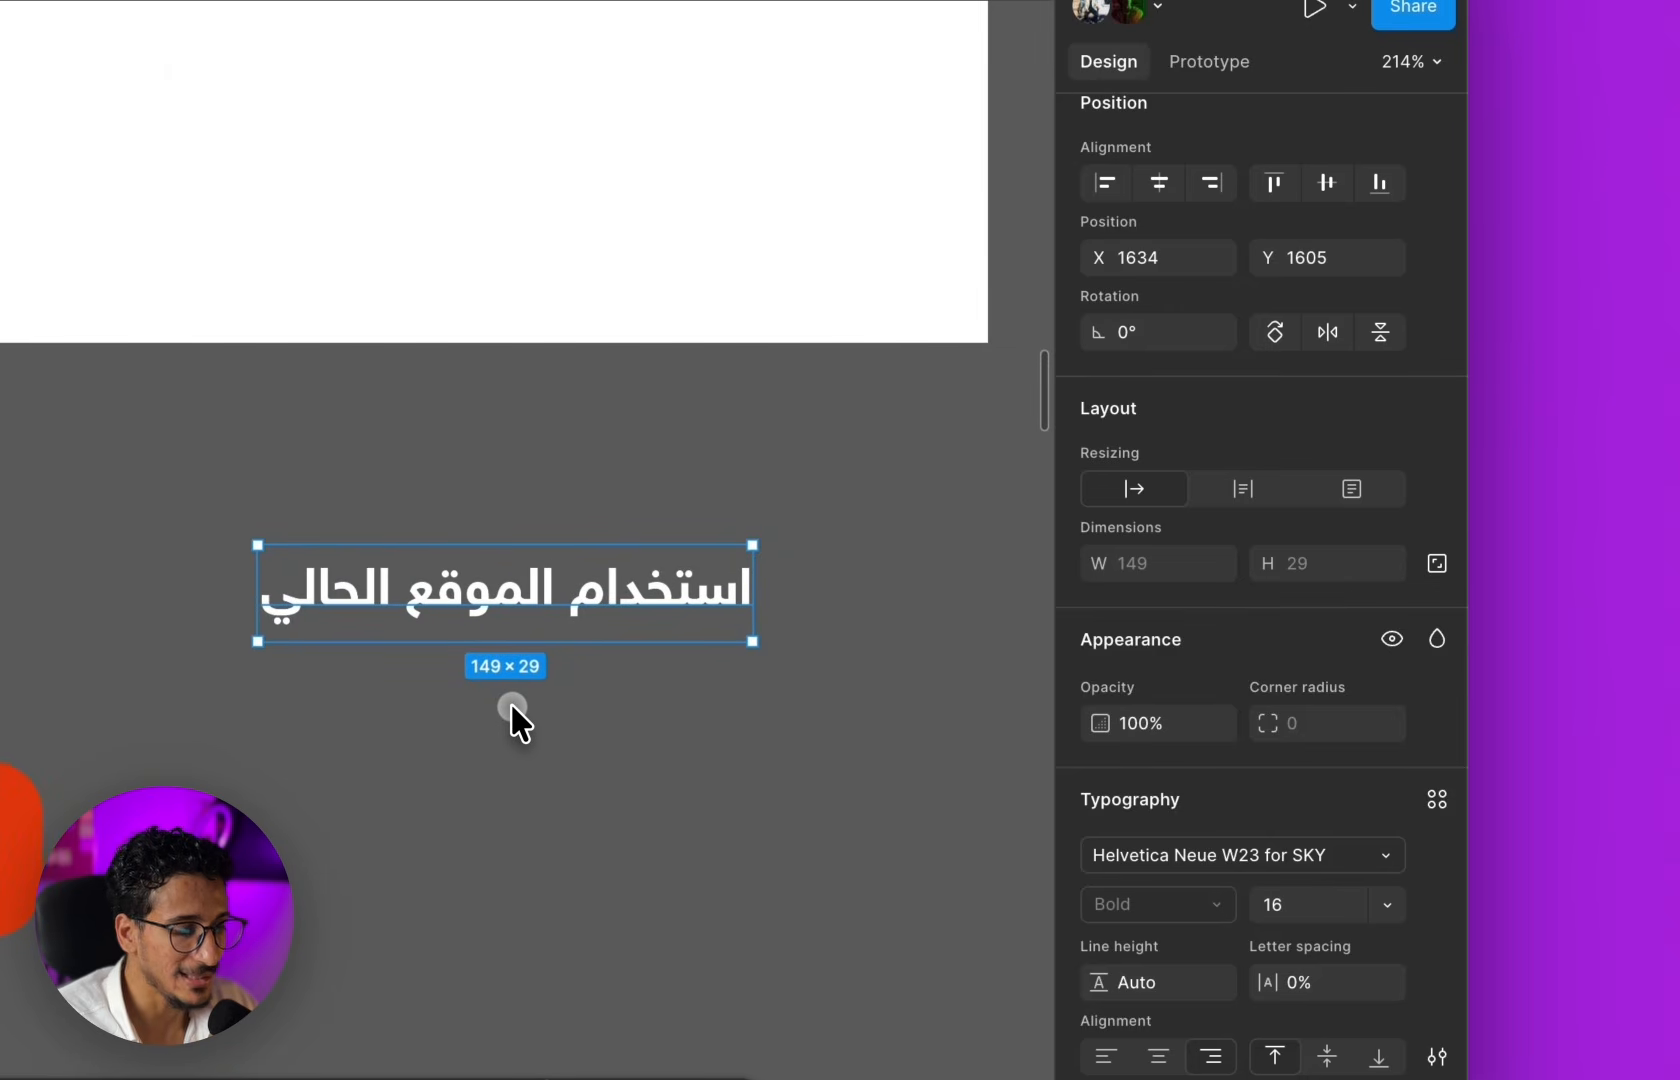
# - Wrap the label copy on the canvas in an auto layout frame and give the frame a corner radius of 9
pyautogui.hotkey('shift', 'a')
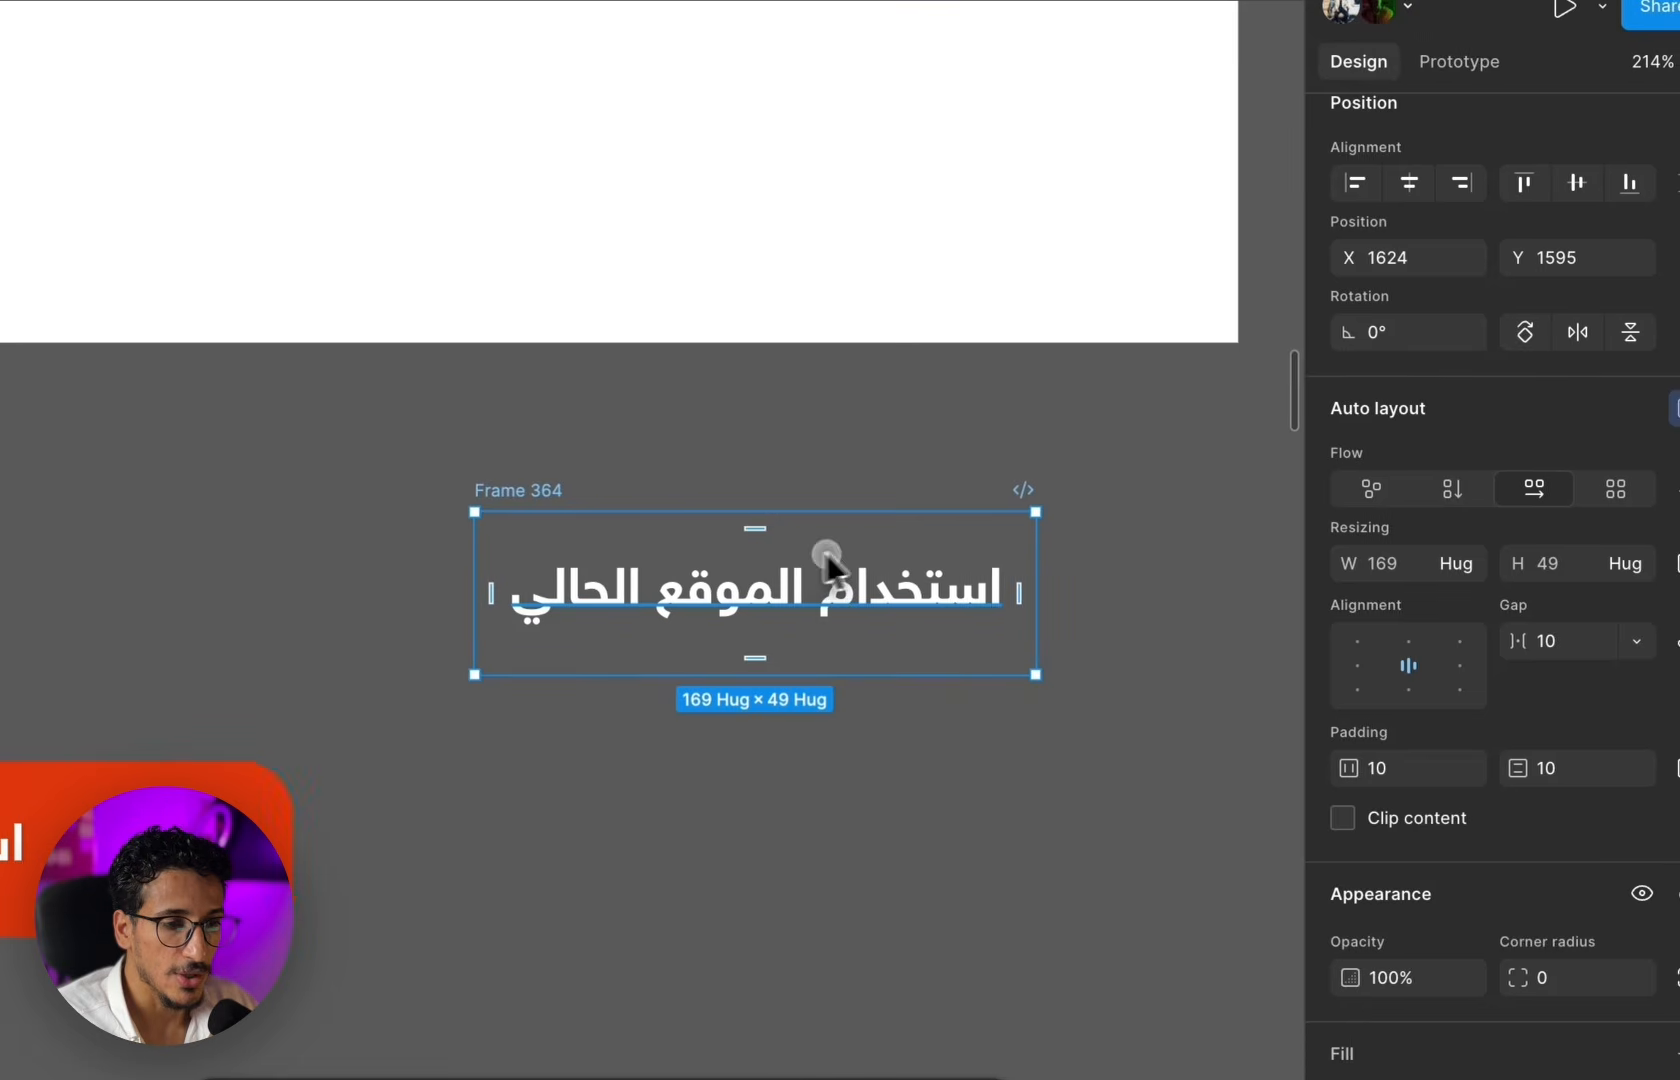
pyautogui.scroll(-1, 1474, 765)
pyautogui.scroll(-3, 1186, 808)
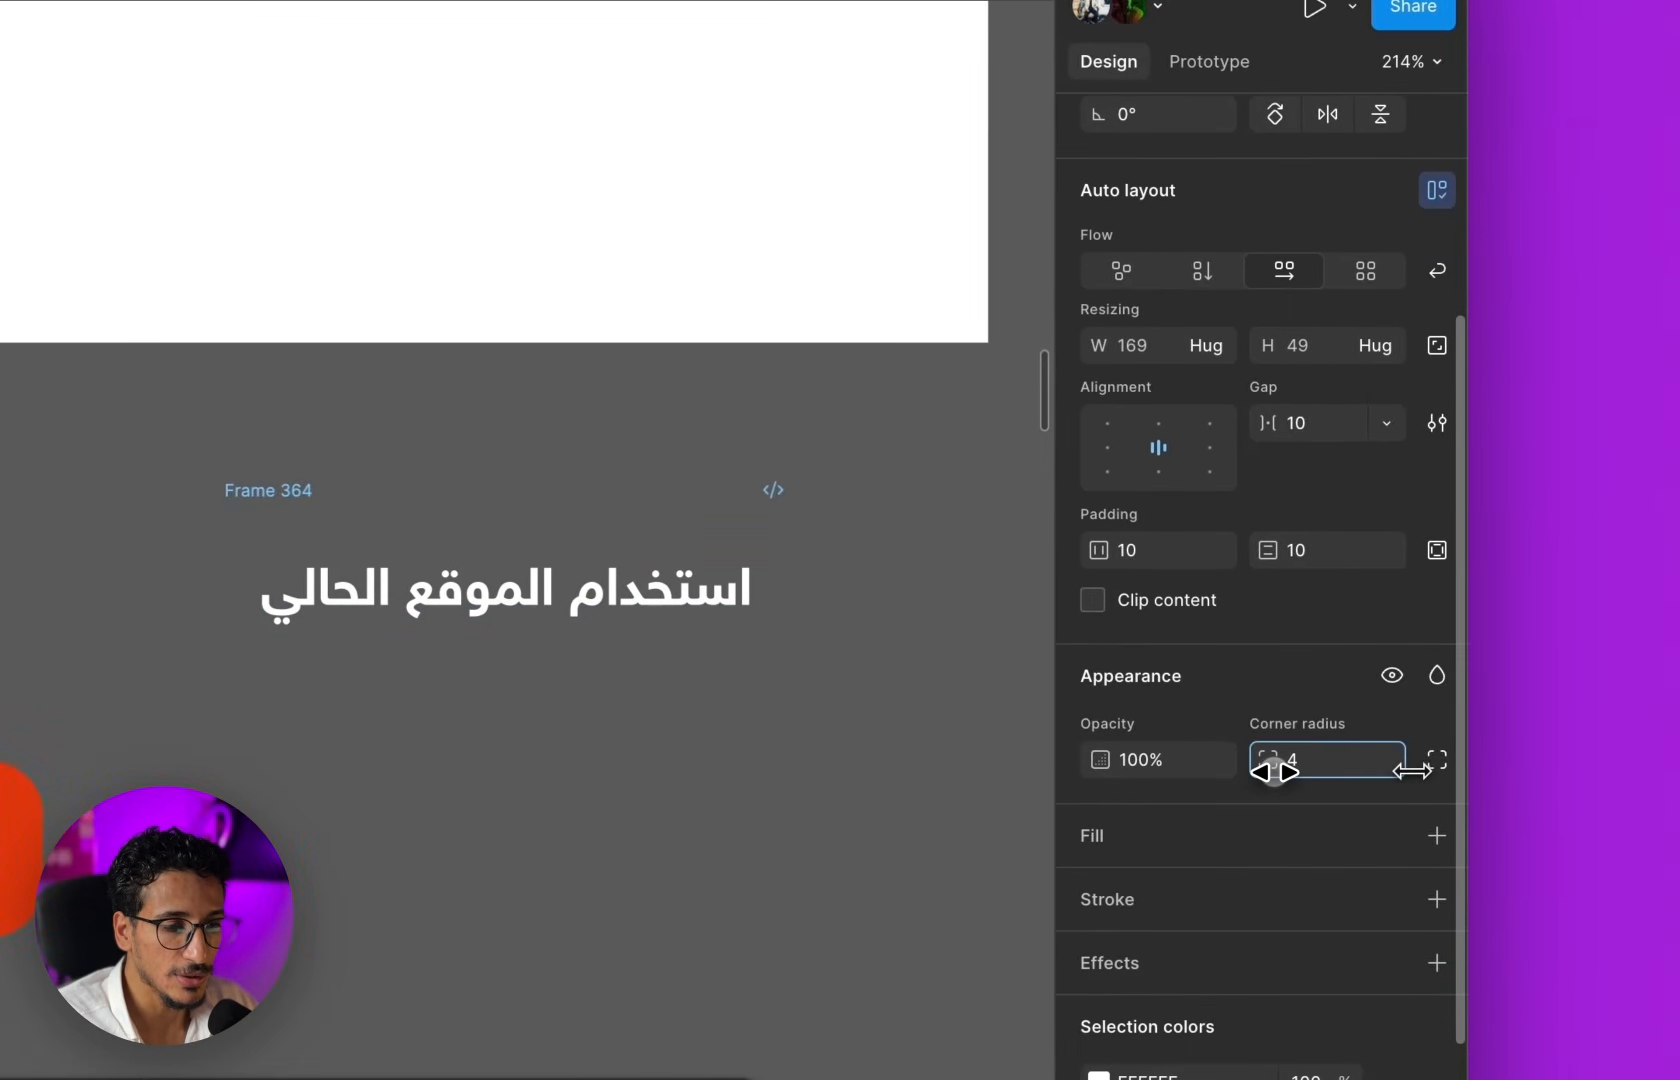
pyautogui.scroll(-1, 1250, 822)
# - Add a dark red fill to the new auto layout frame around the label copy
pyautogui.click(1439, 803)
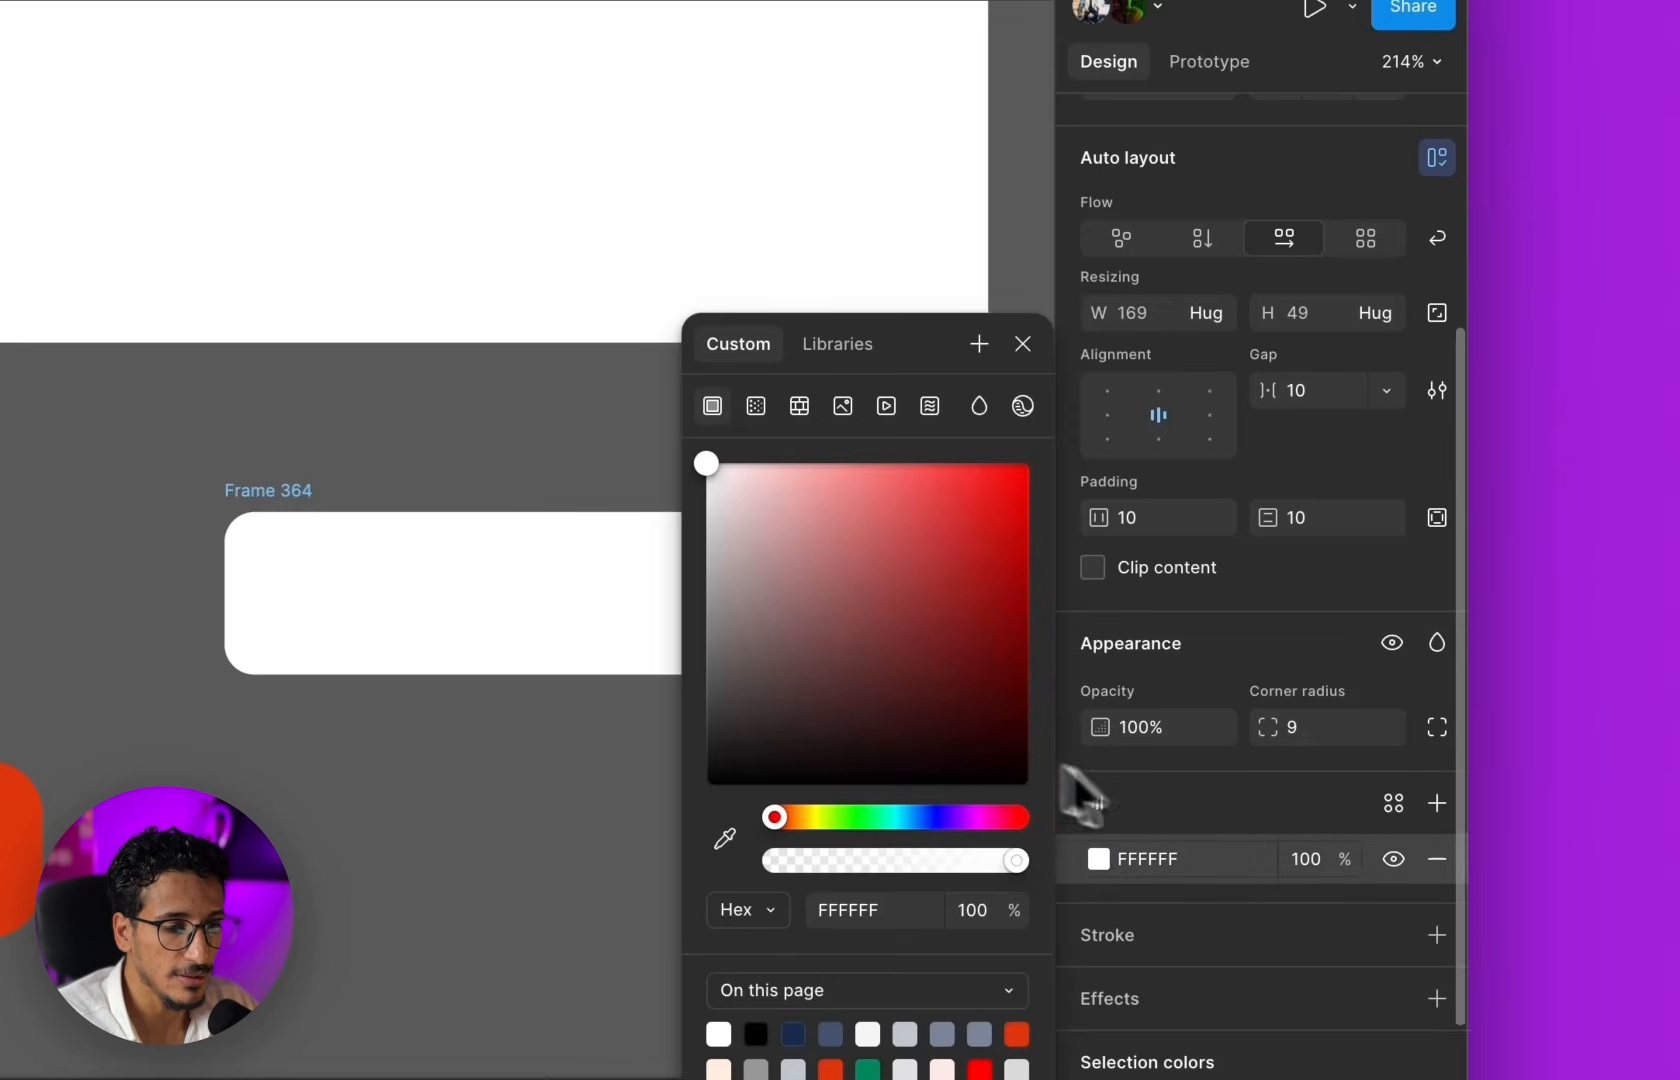
pyautogui.moveTo(937, 653); pyautogui.dragTo(1049, 579)
pyautogui.click(538, 843)
pyautogui.scroll(-5, 672, 795)
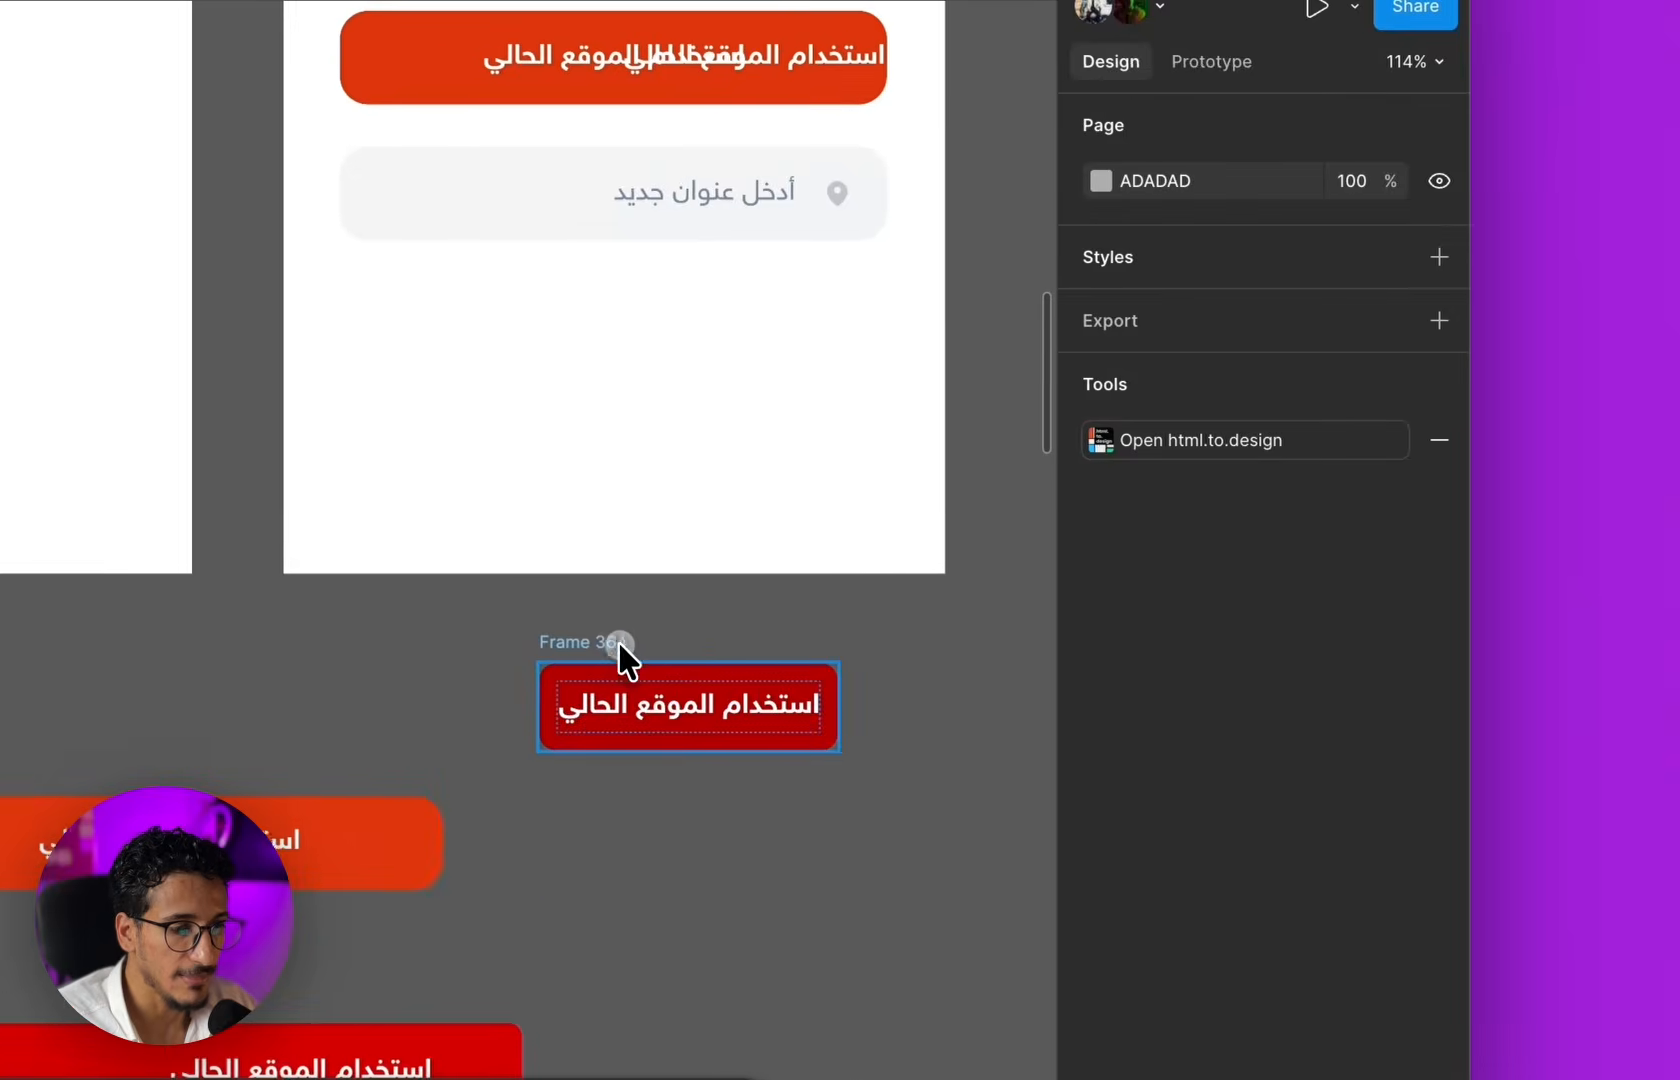
# - Move the dark red auto layout button from the canvas into the middle screen, below the description text
pyautogui.moveTo(620, 648); pyautogui.dragTo(938, 791)
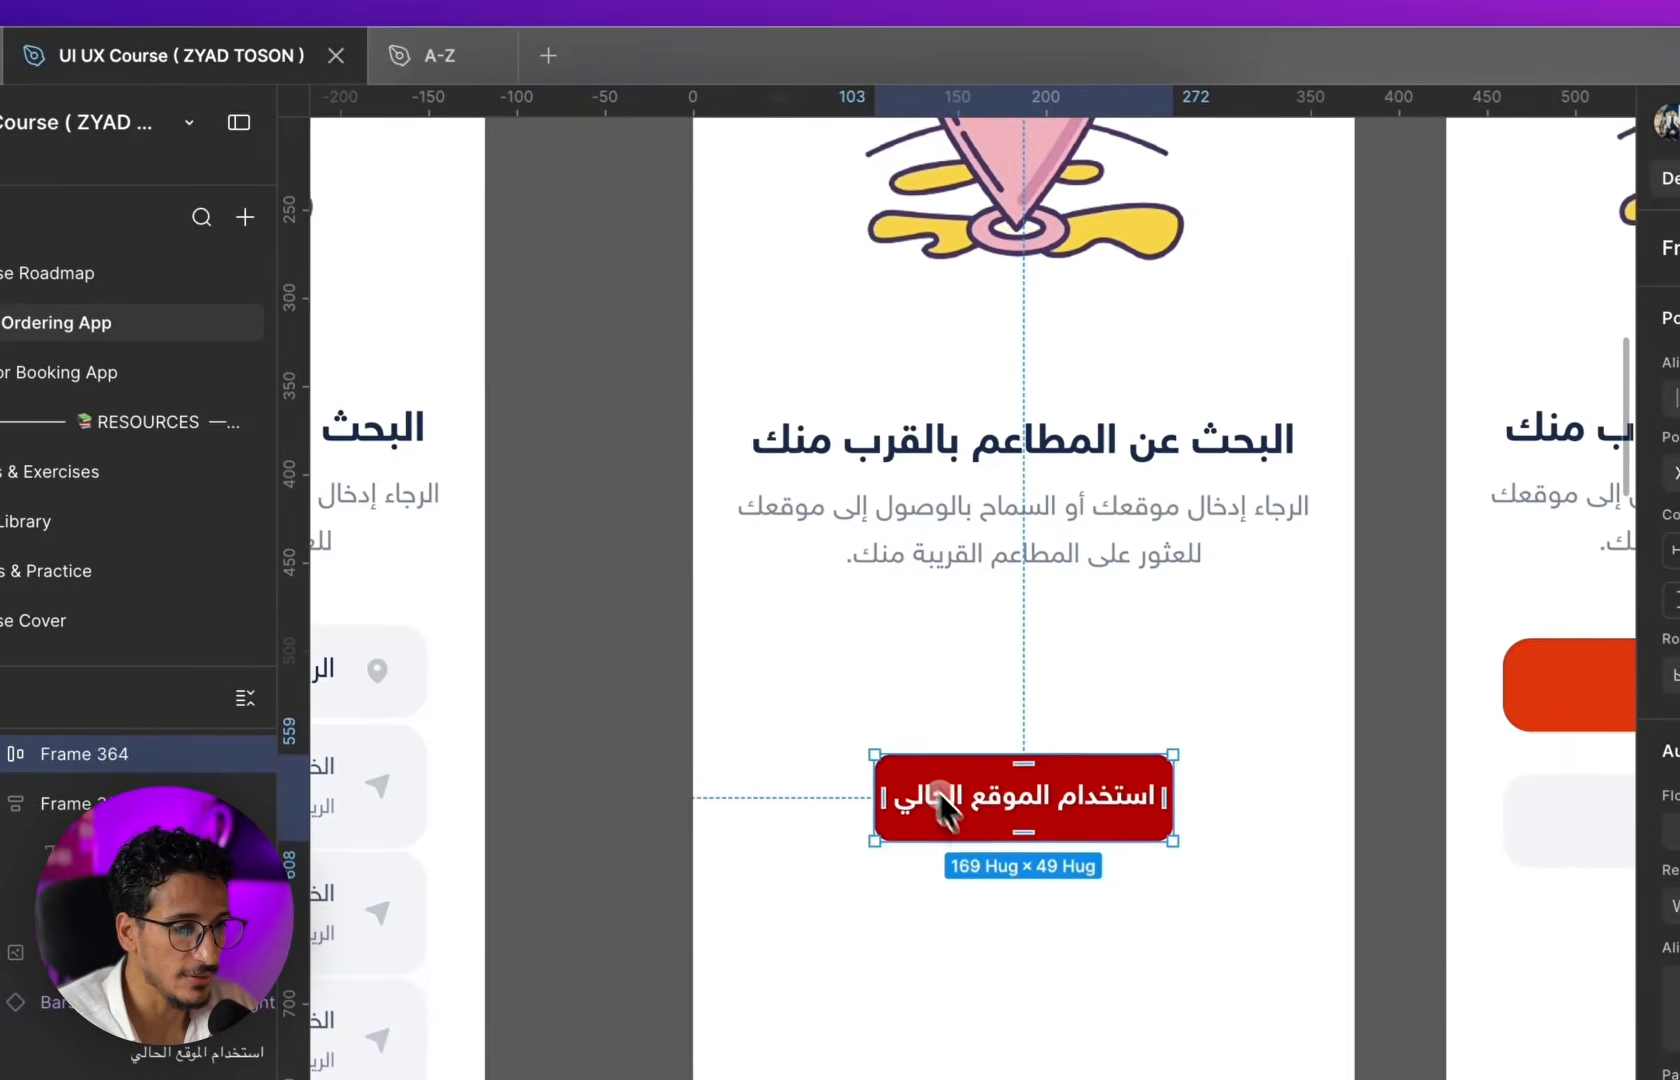
pyautogui.hotkey('ctrl', 'z')
pyautogui.scroll(5, 1056, 863)
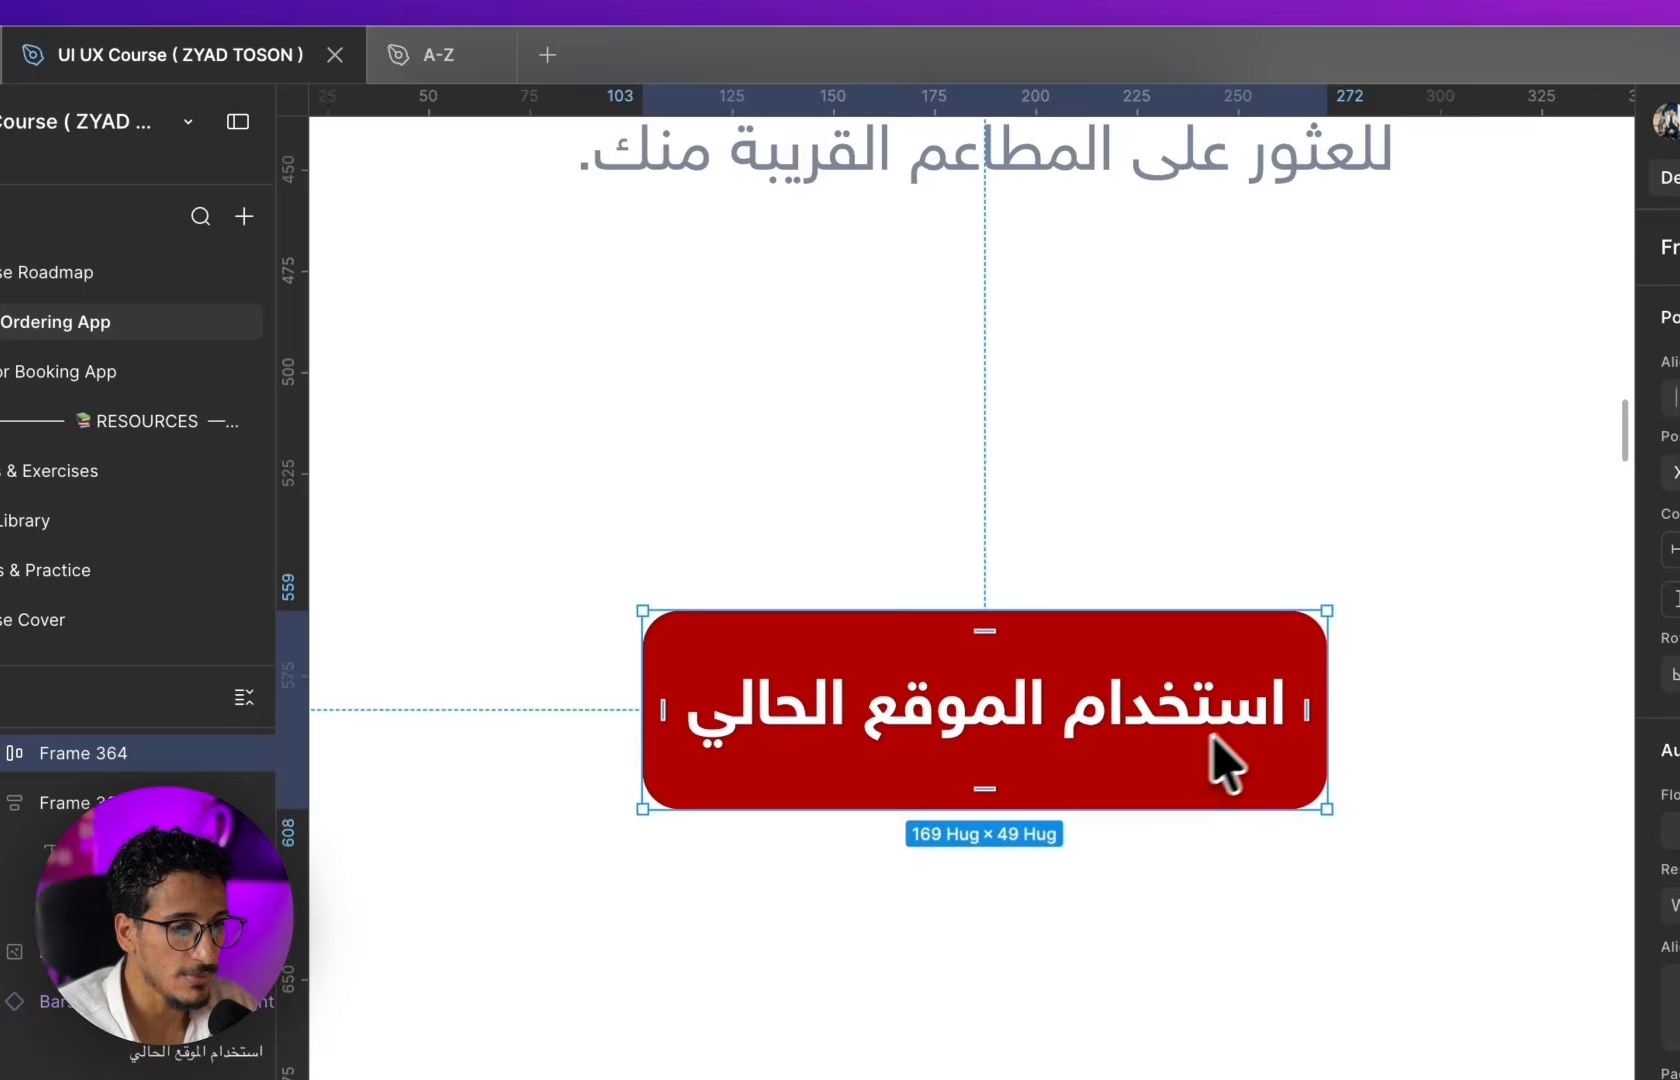
# - Widen the dark red button to 339 and centre it horizontally in the screen
pyautogui.scroll(-3, 1266, 720)
pyautogui.moveTo(1308, 706); pyautogui.dragTo(1524, 690)
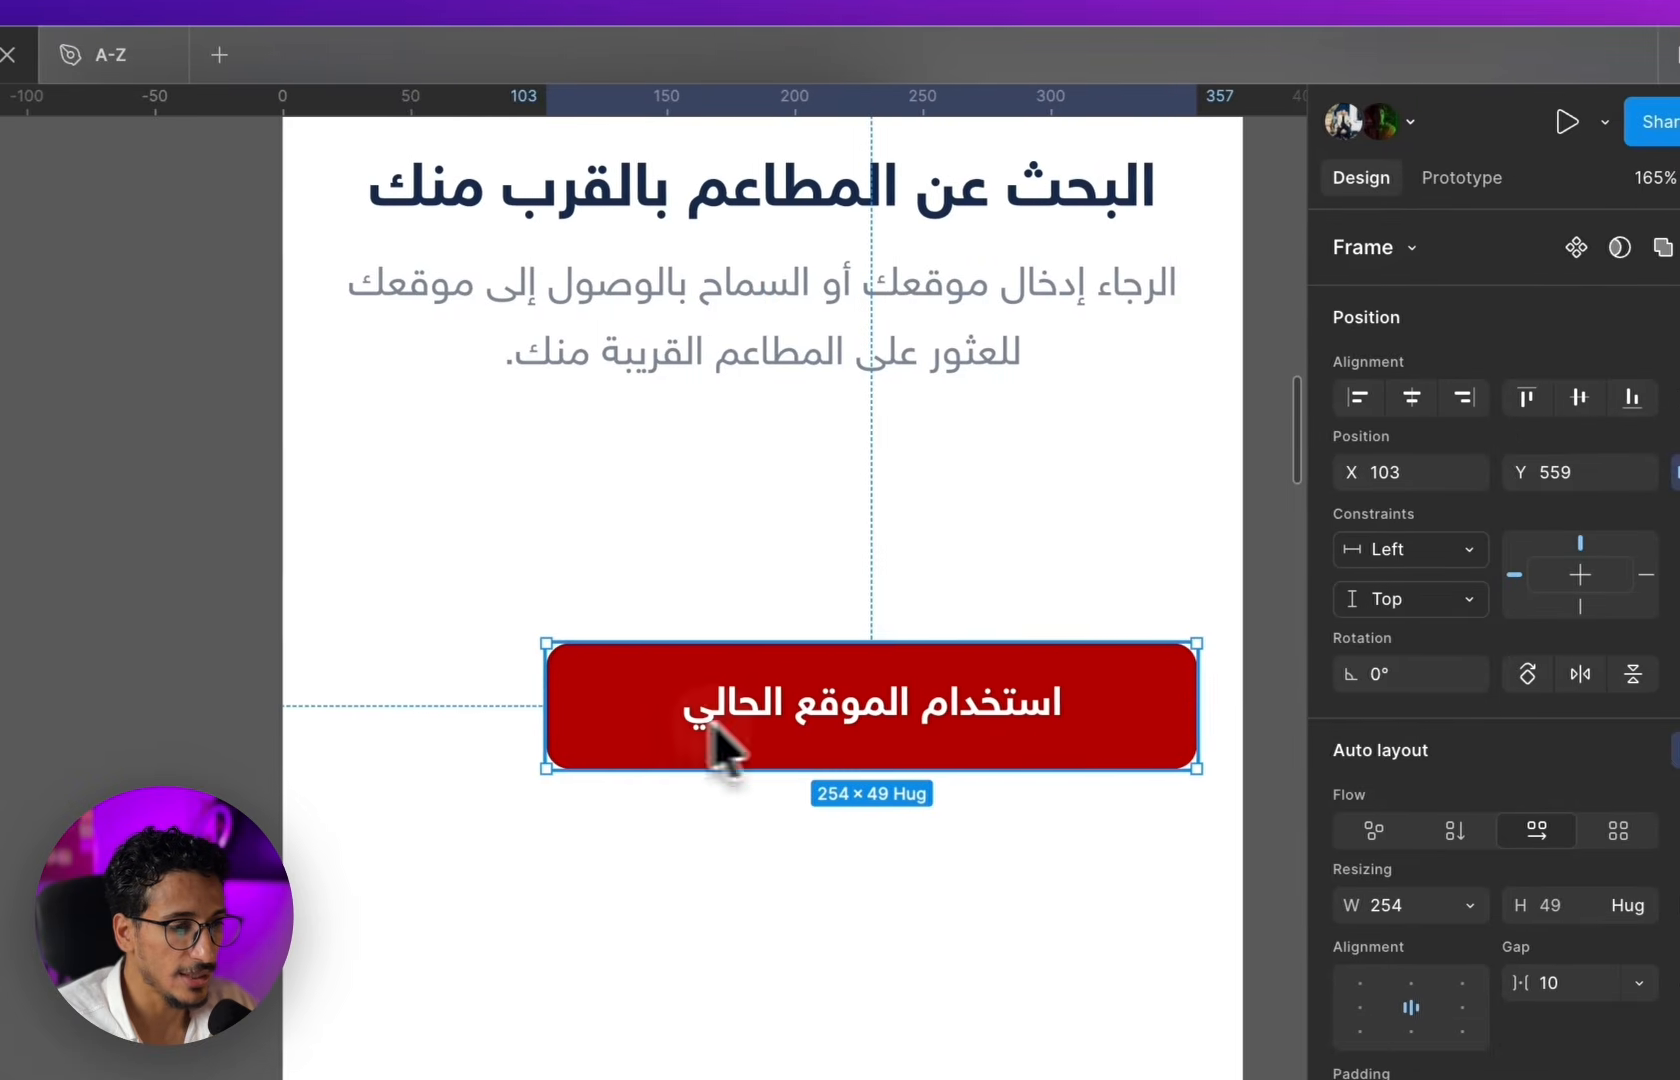
pyautogui.moveTo(560, 682); pyautogui.dragTo(376, 697)
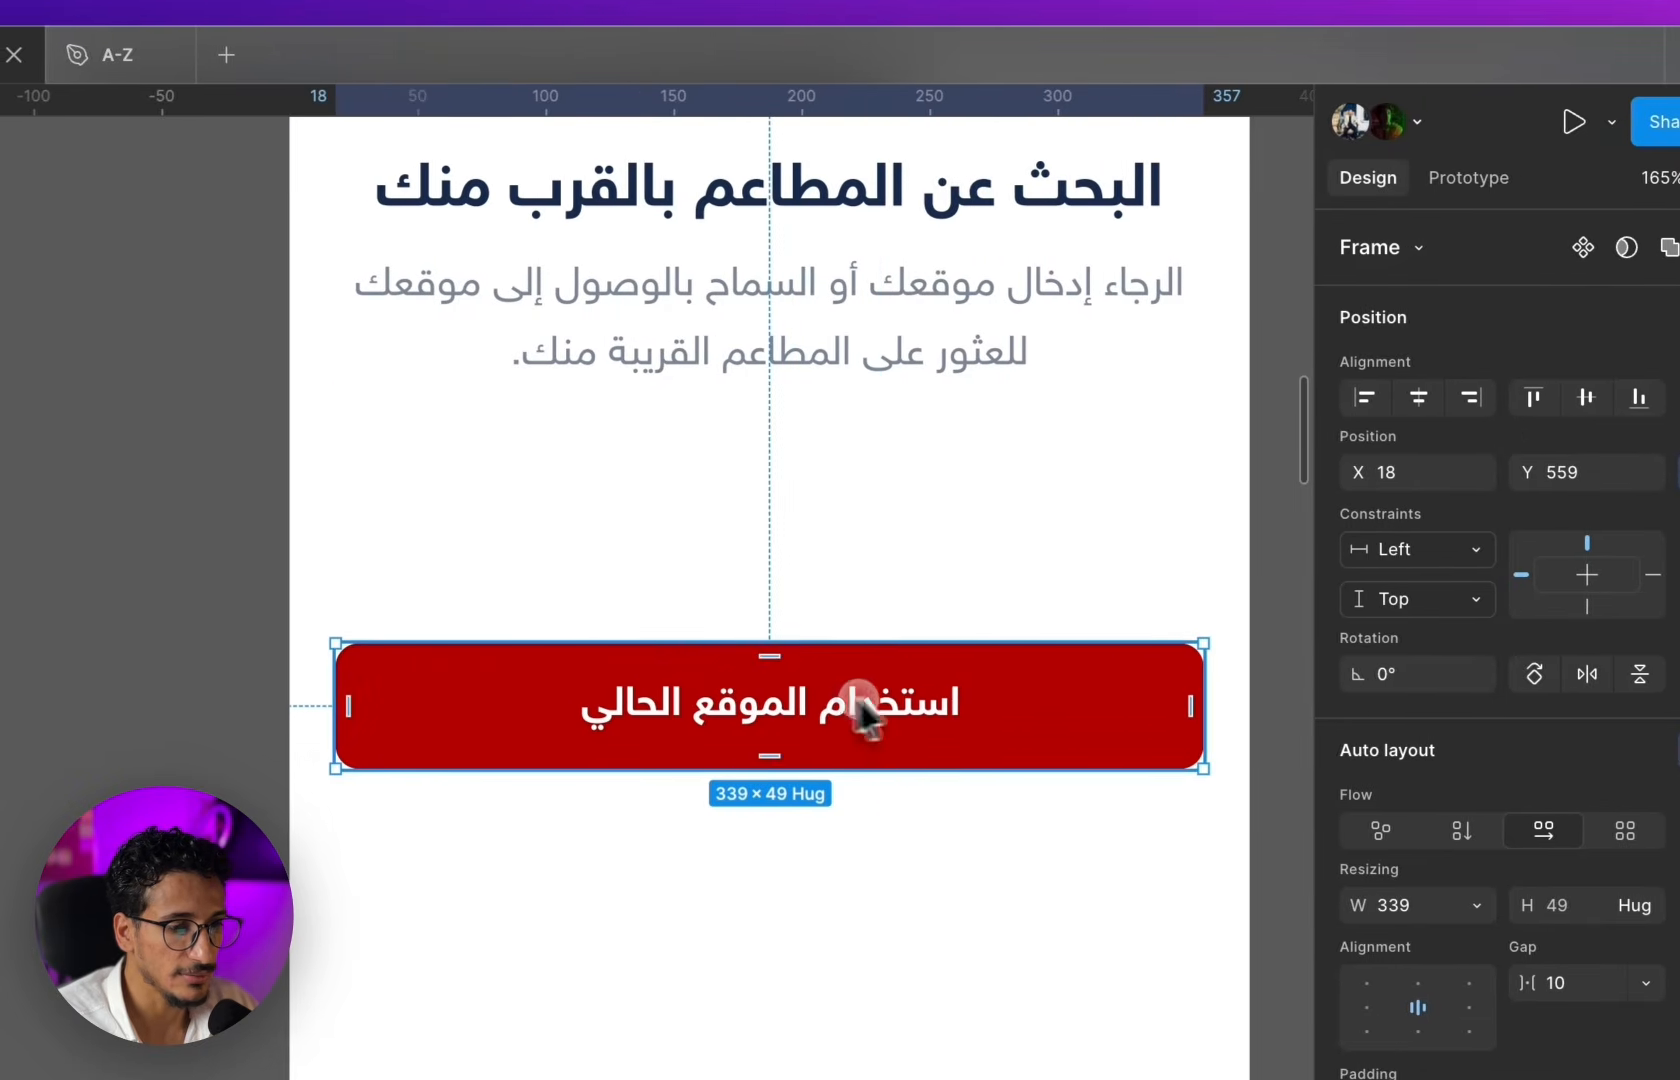
pyautogui.hscroll(5, 862, 712)
pyautogui.click(1418, 397)
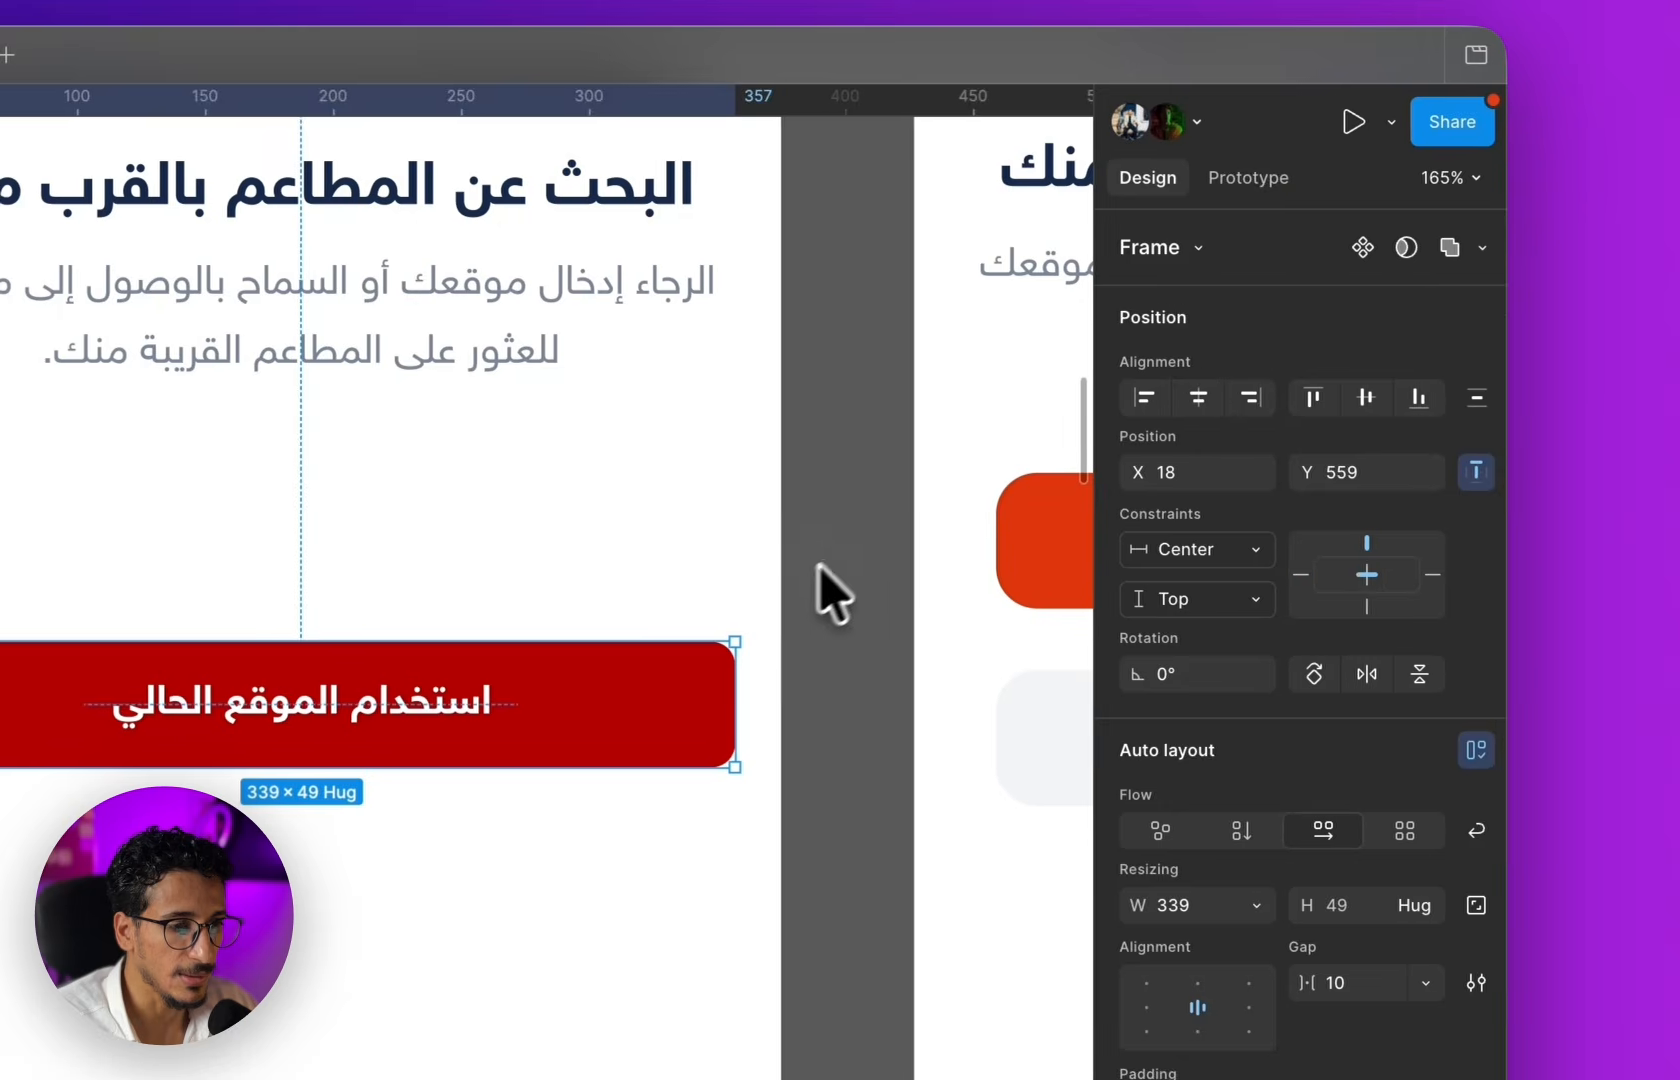
# - Copy the address input field from the original screen onto the empty canvas below
pyautogui.scroll(-5, 819, 567)
pyautogui.click(600, 675)
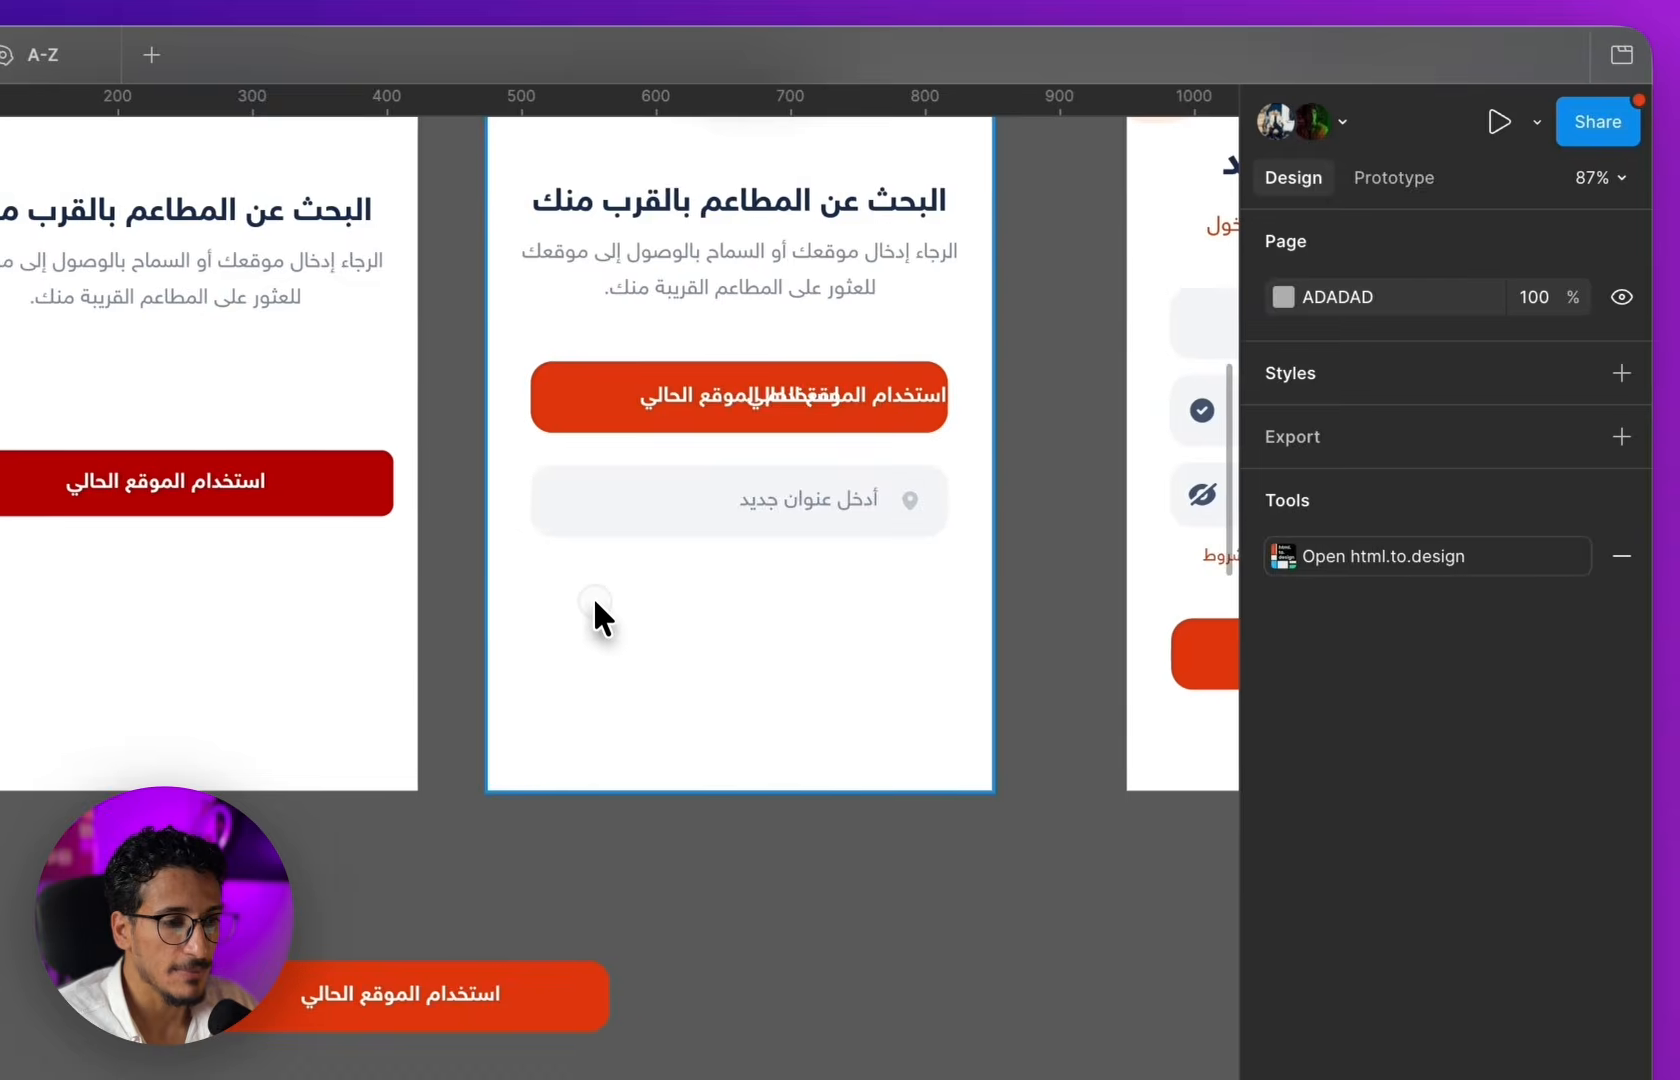
pyautogui.scroll(10, 595, 603)
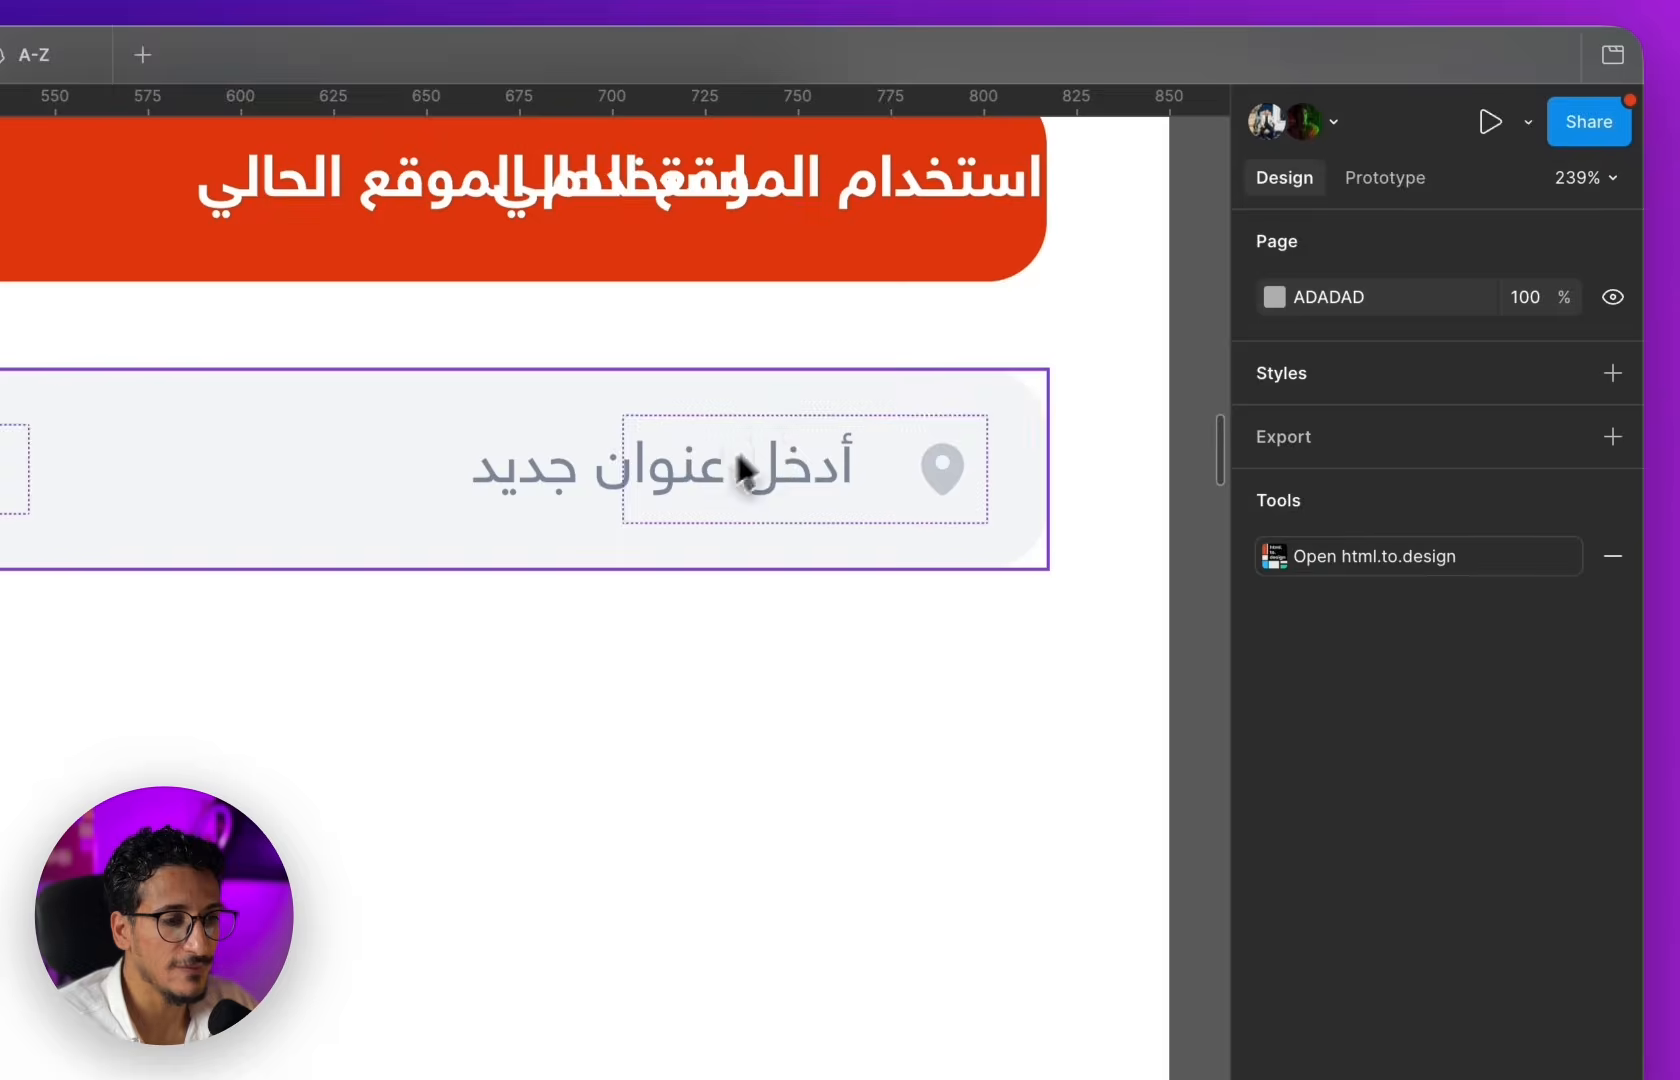
pyautogui.scroll(-5, 570, 491)
pyautogui.click(545, 505)
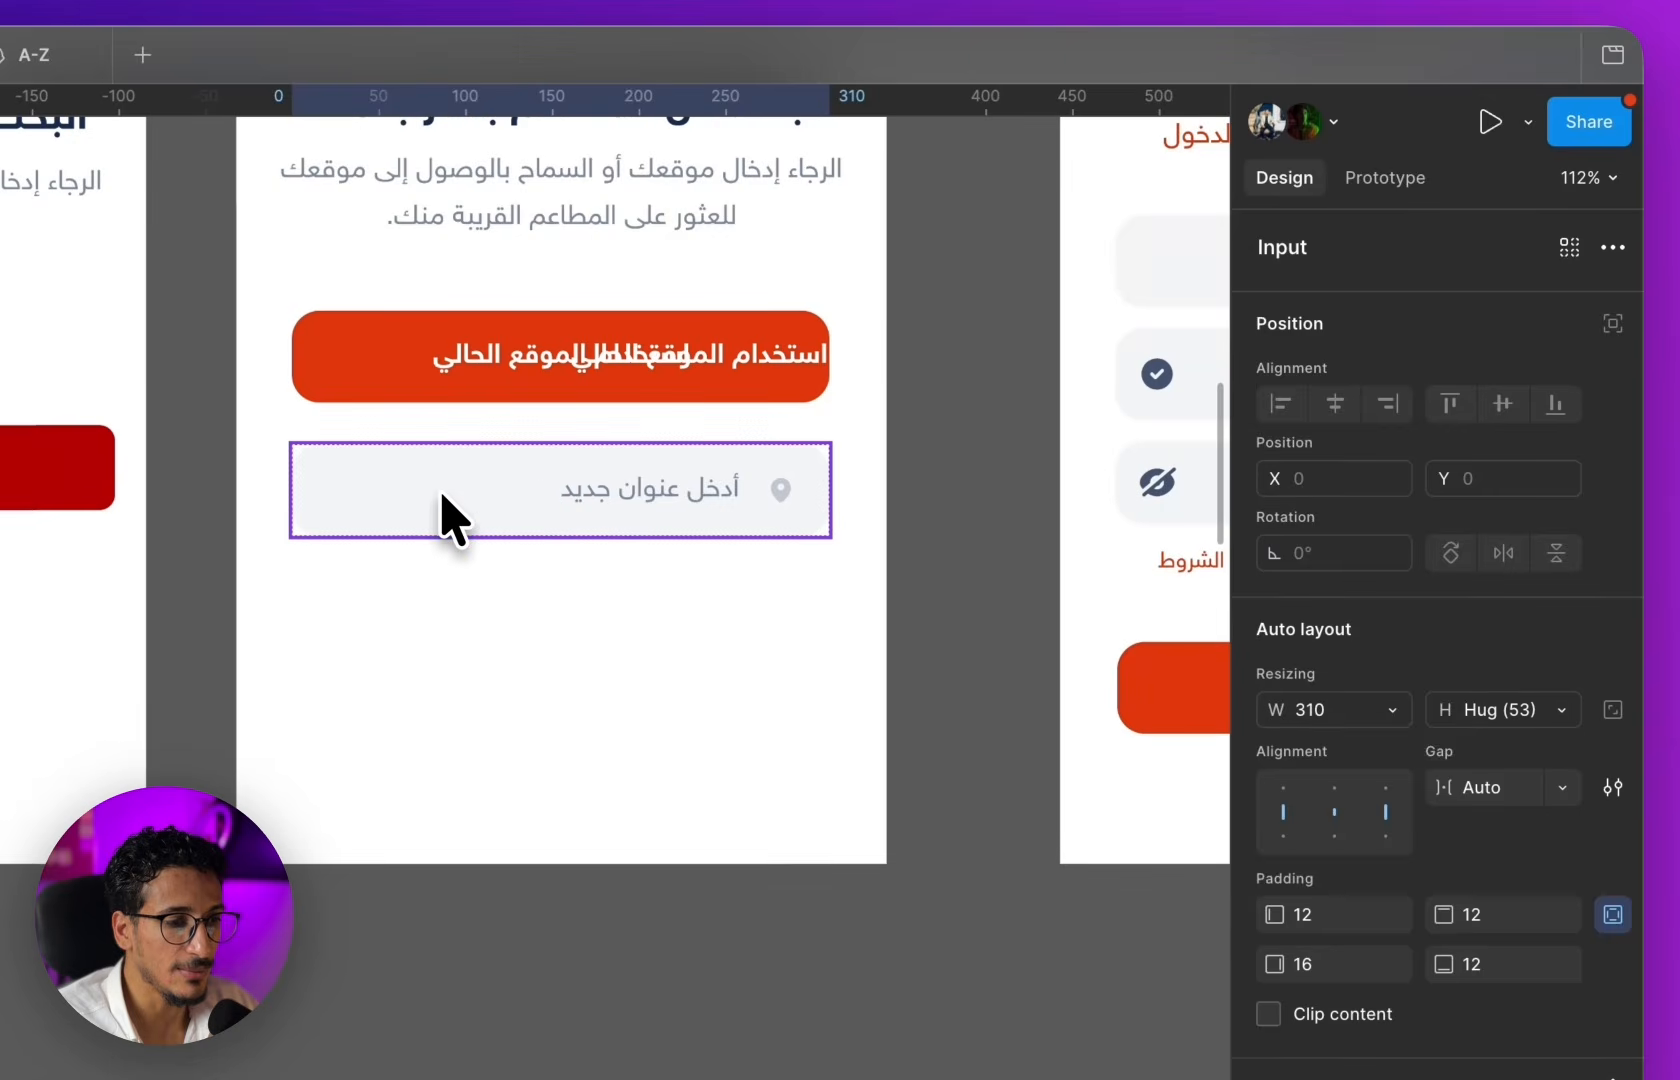
pyautogui.moveTo(460, 498); pyautogui.dragTo(704, 1053)
pyautogui.scroll(-4, 690, 1030)
pyautogui.scroll(4, 600, 722)
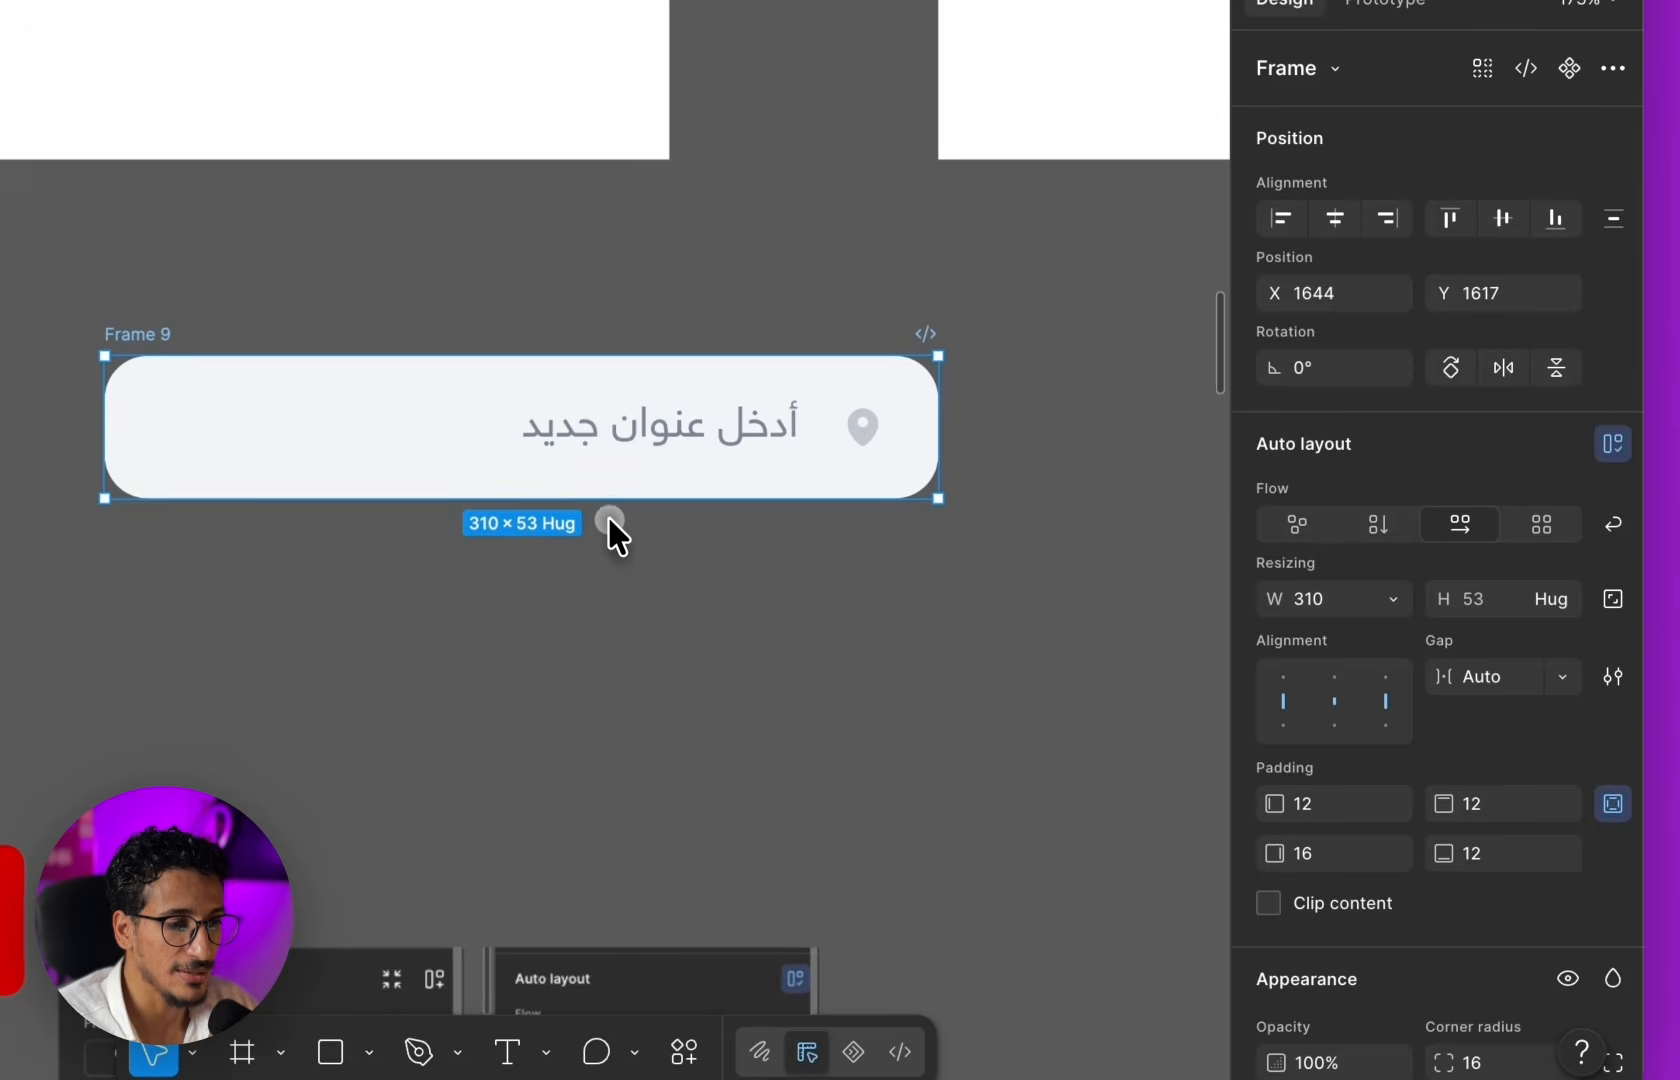
# - Copy the placeholder text out of the canvas input field, place it below the field, and set its font weight to Bold
pyautogui.scroll(-2, 650, 450)
pyautogui.doubleClick(731, 375)
pyautogui.moveTo(685, 375); pyautogui.dragTo(712, 600)
pyautogui.click(928, 646)
pyautogui.click(620, 615)
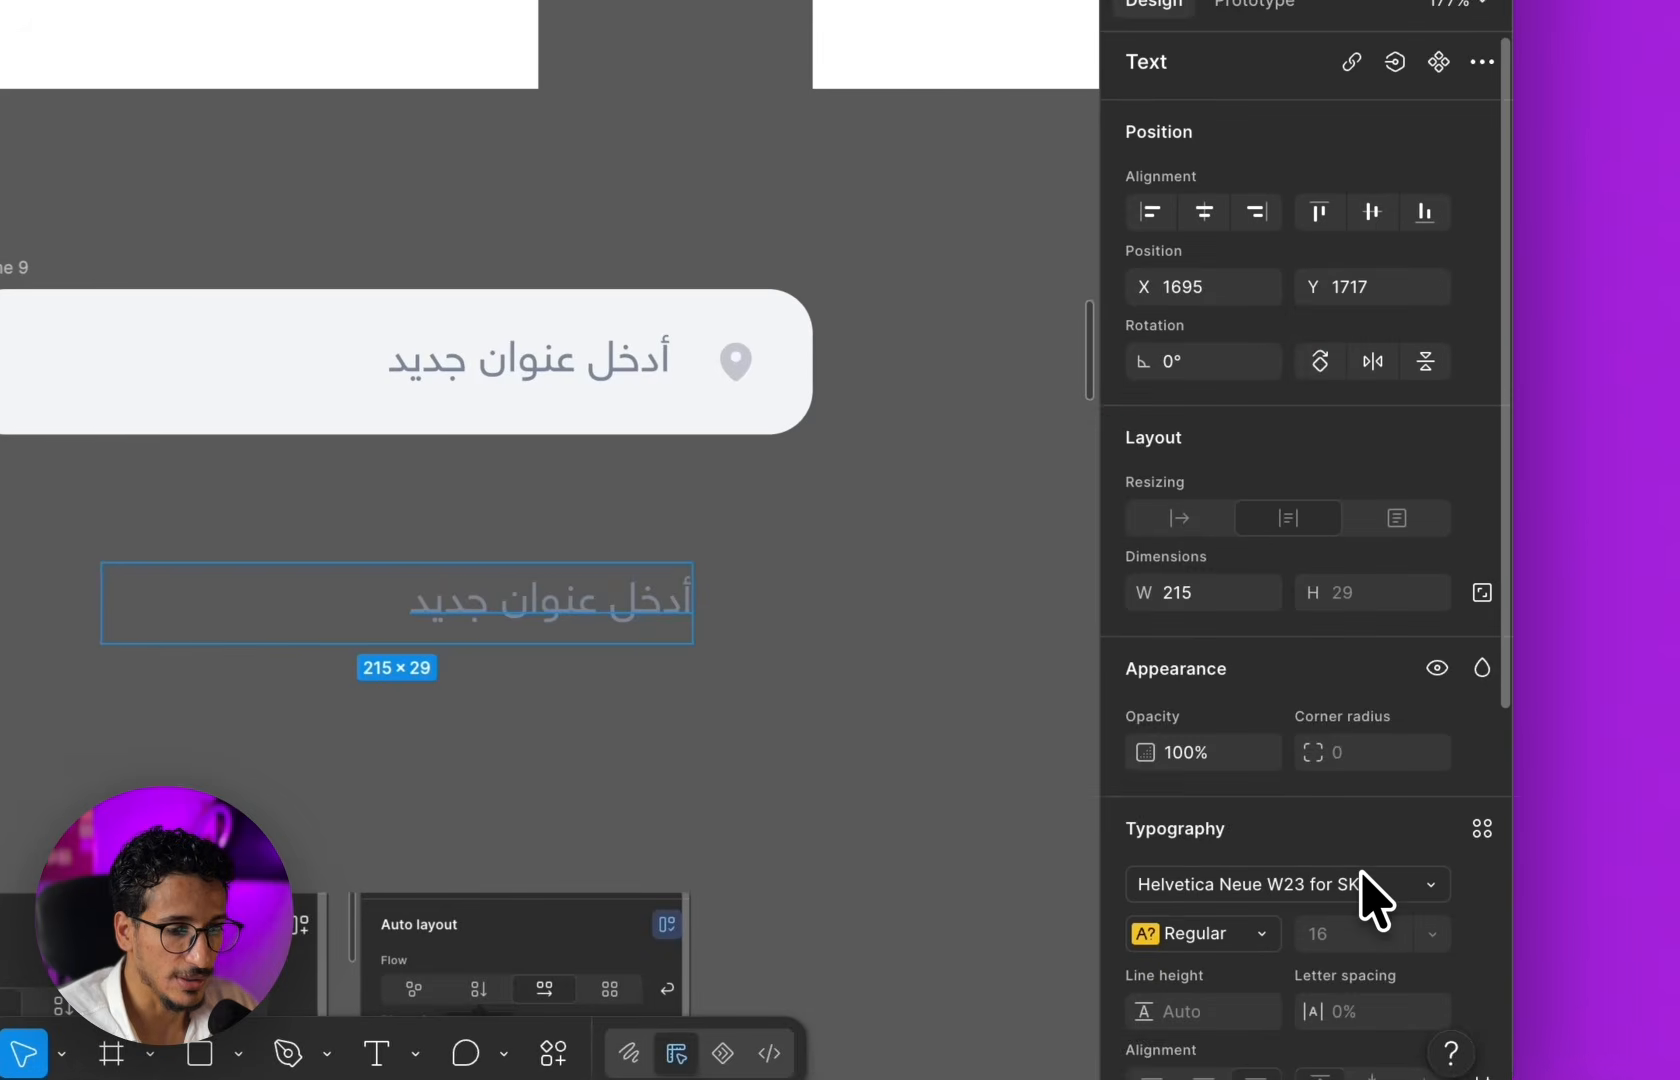
pyautogui.click(1230, 848)
pyautogui.click(1166, 888)
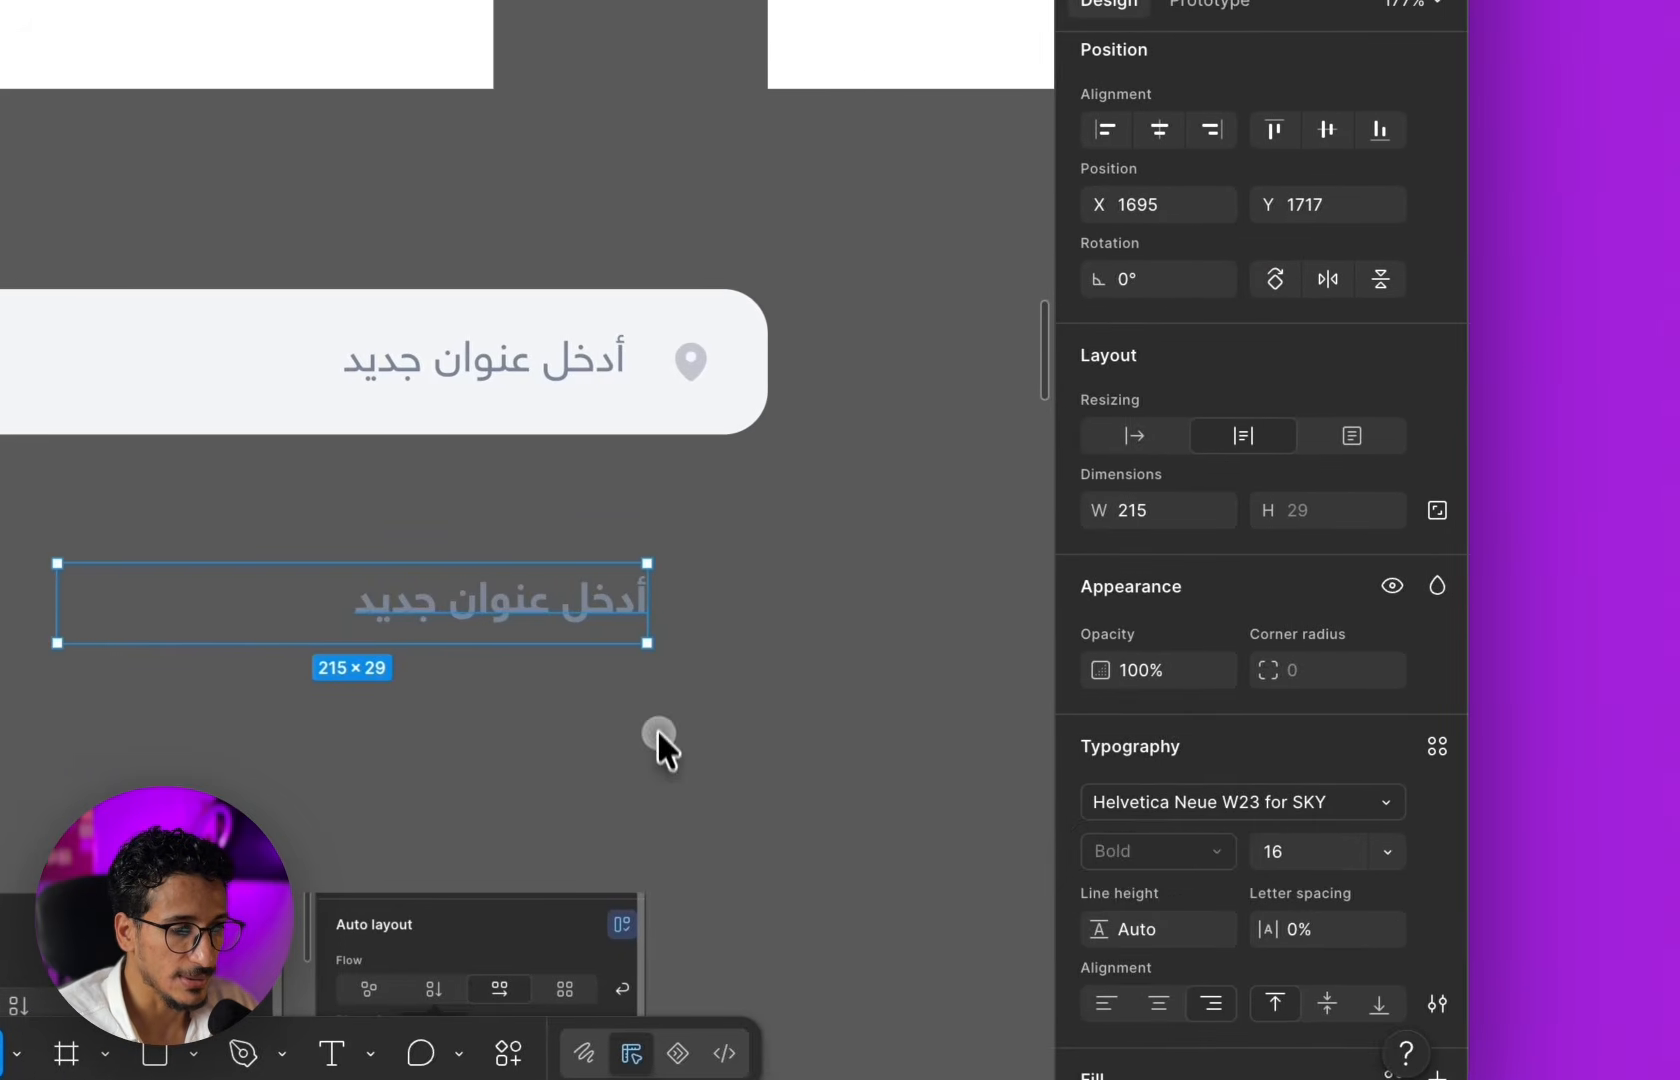
pyautogui.click(660, 745)
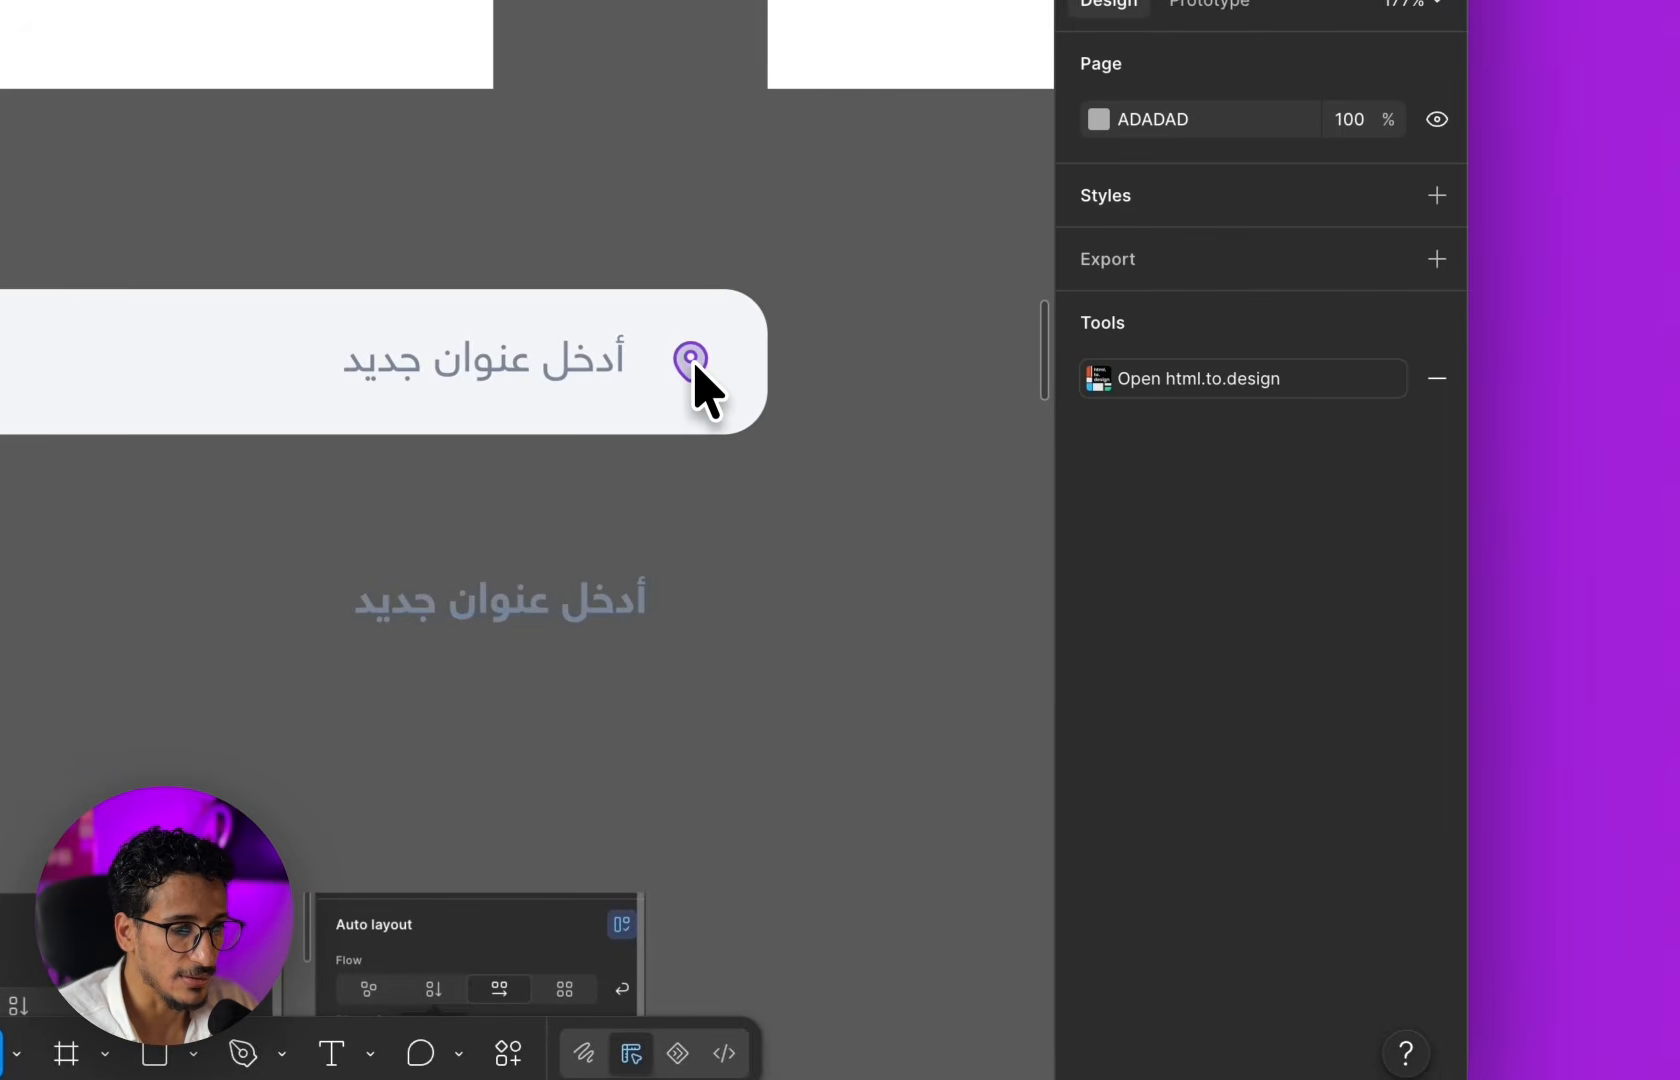
# - Copy the field's location pin icon and place it just right of the bold text copy
pyautogui.click(690, 368)
pyautogui.moveTo(715, 575); pyautogui.dragTo(724, 592)
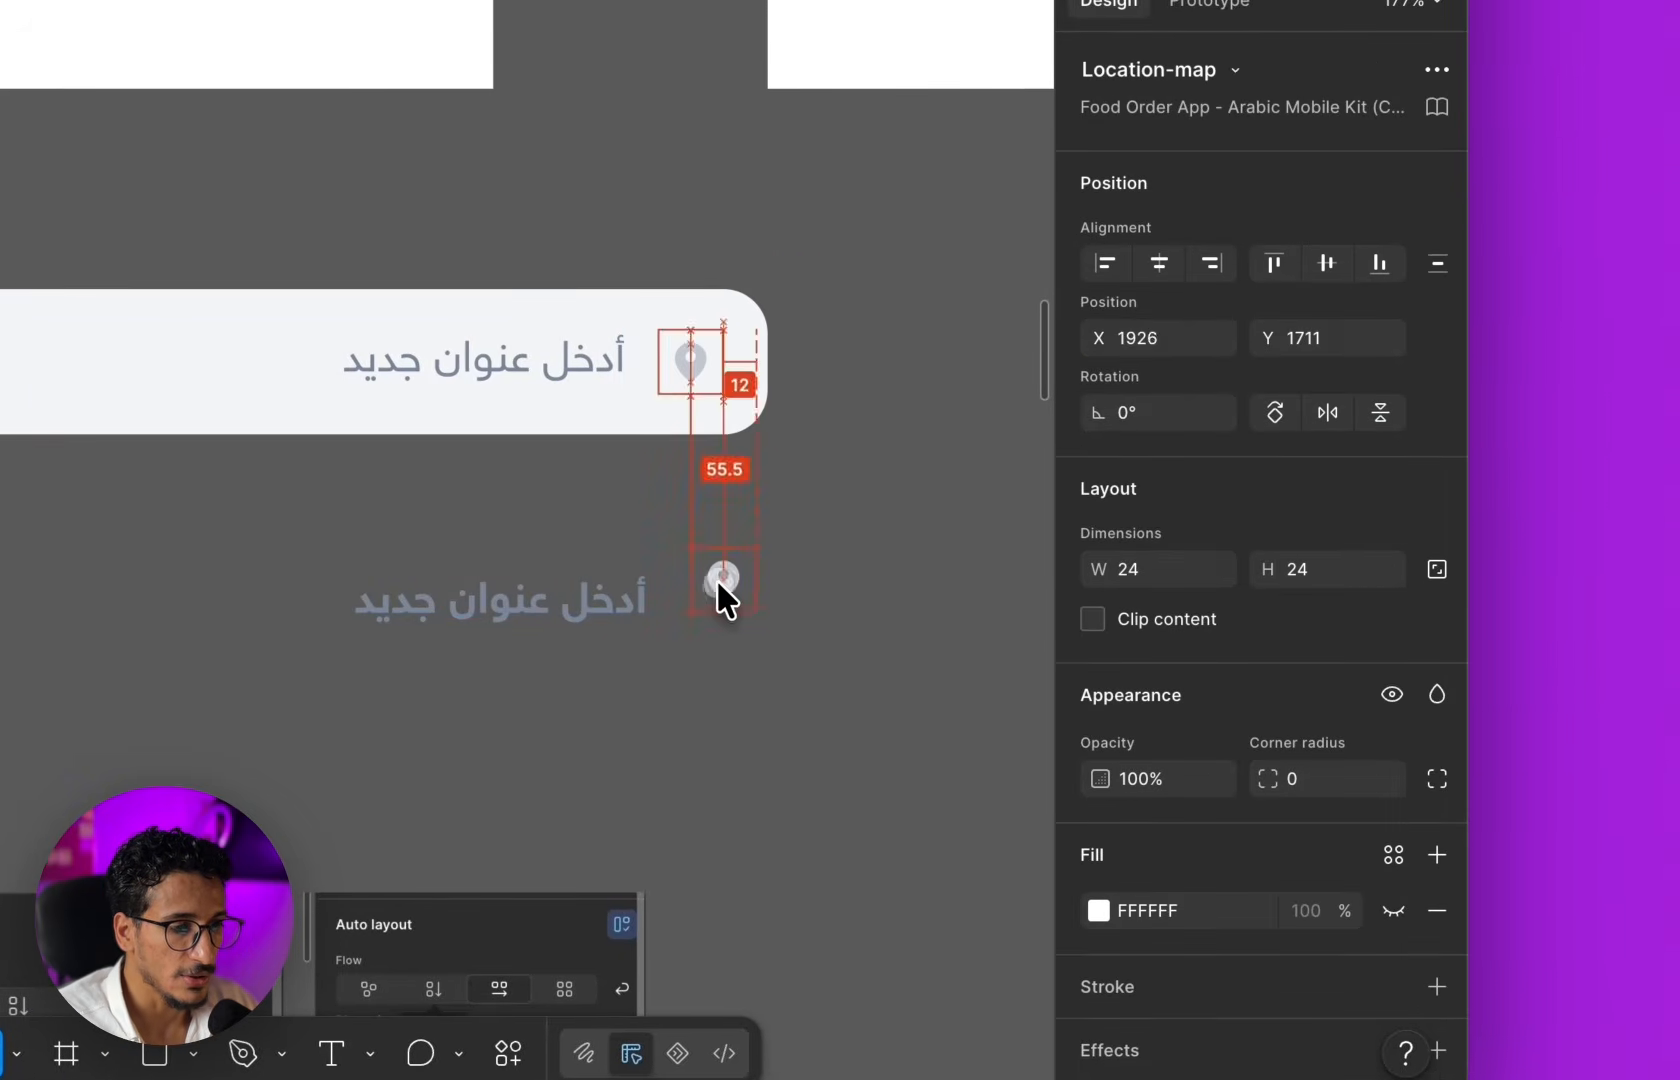
pyautogui.click(645, 698)
pyautogui.scroll(5, 645, 698)
pyautogui.click(769, 385)
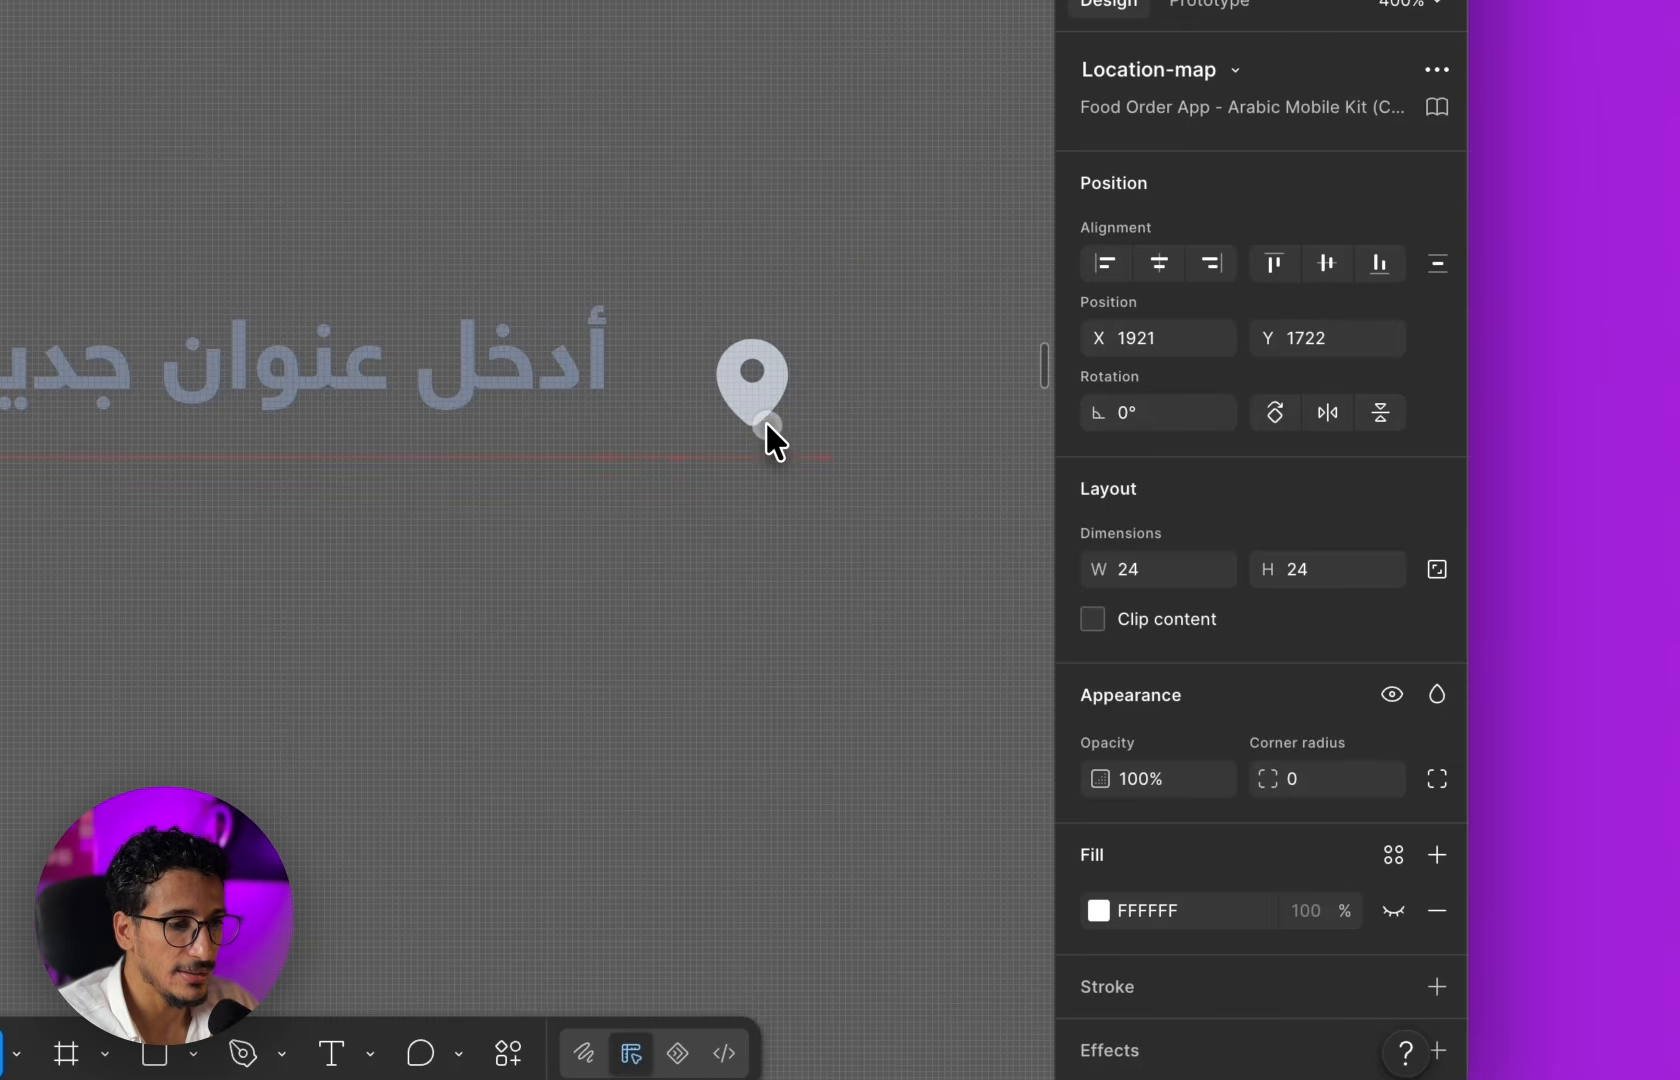
pyautogui.moveTo(766, 423); pyautogui.dragTo(772, 423)
# - Line up the tops of the bold text copy and the pin icon copy at Y 1714
pyautogui.click(598, 372)
pyautogui.click(750, 372)
pyautogui.moveTo(562, 374); pyautogui.dragTo(560, 356)
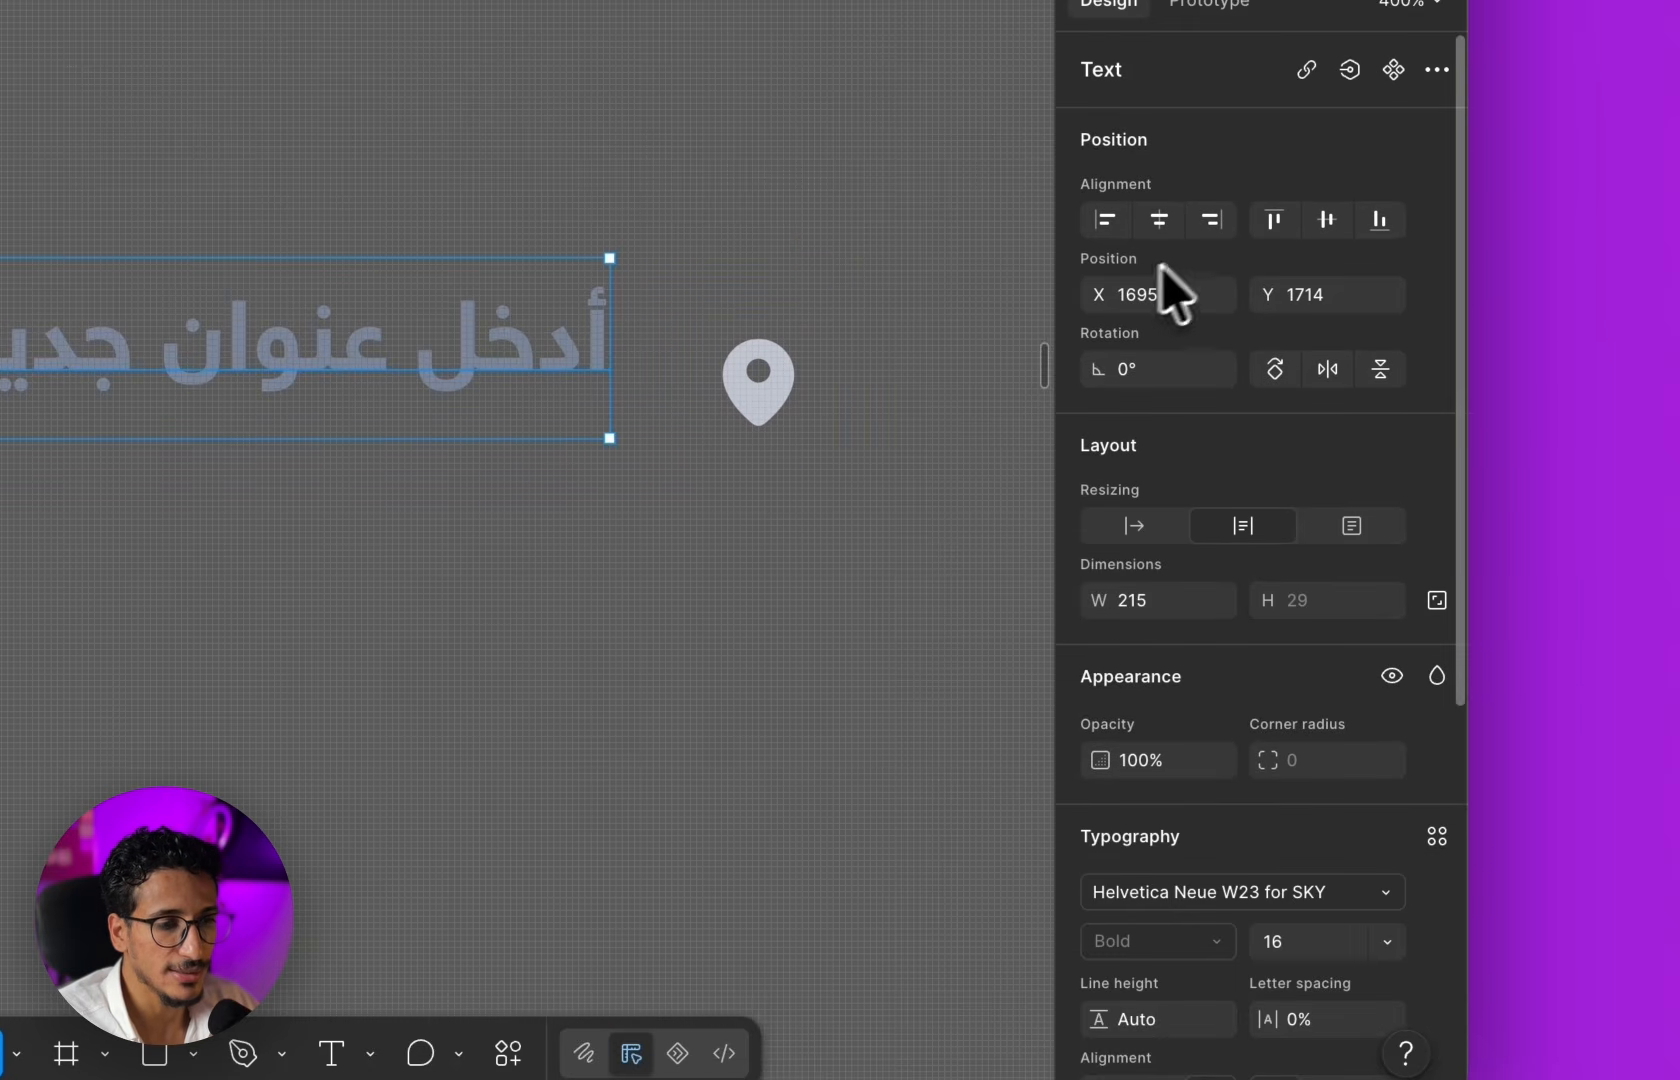
pyautogui.moveTo(728, 384); pyautogui.dragTo(717, 363)
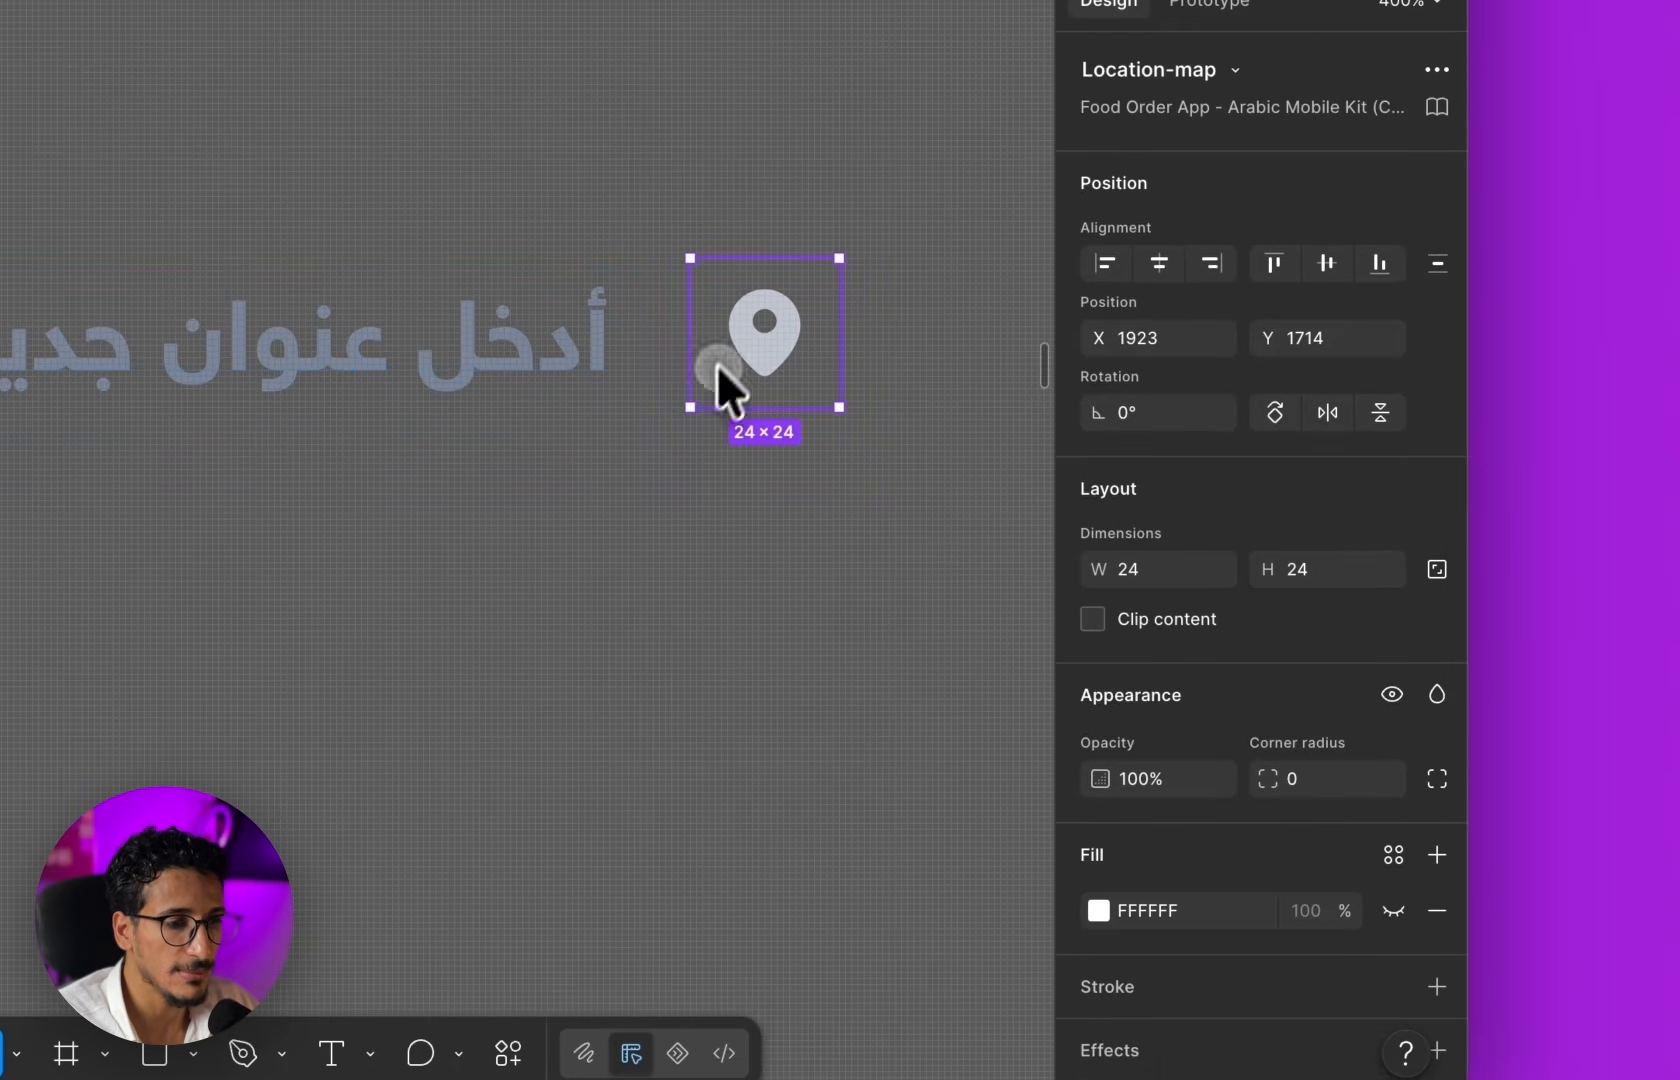
# - Shrink the bold text's box to fit its text, and wrap the text and pin icon together in a plain frame
pyautogui.scroll(-2, 690, 492)
pyautogui.click(667, 517)
pyautogui.moveTo(846, 216); pyautogui.dragTo(273, 455)
pyautogui.moveTo(443, 462); pyautogui.dragTo(443, 462)
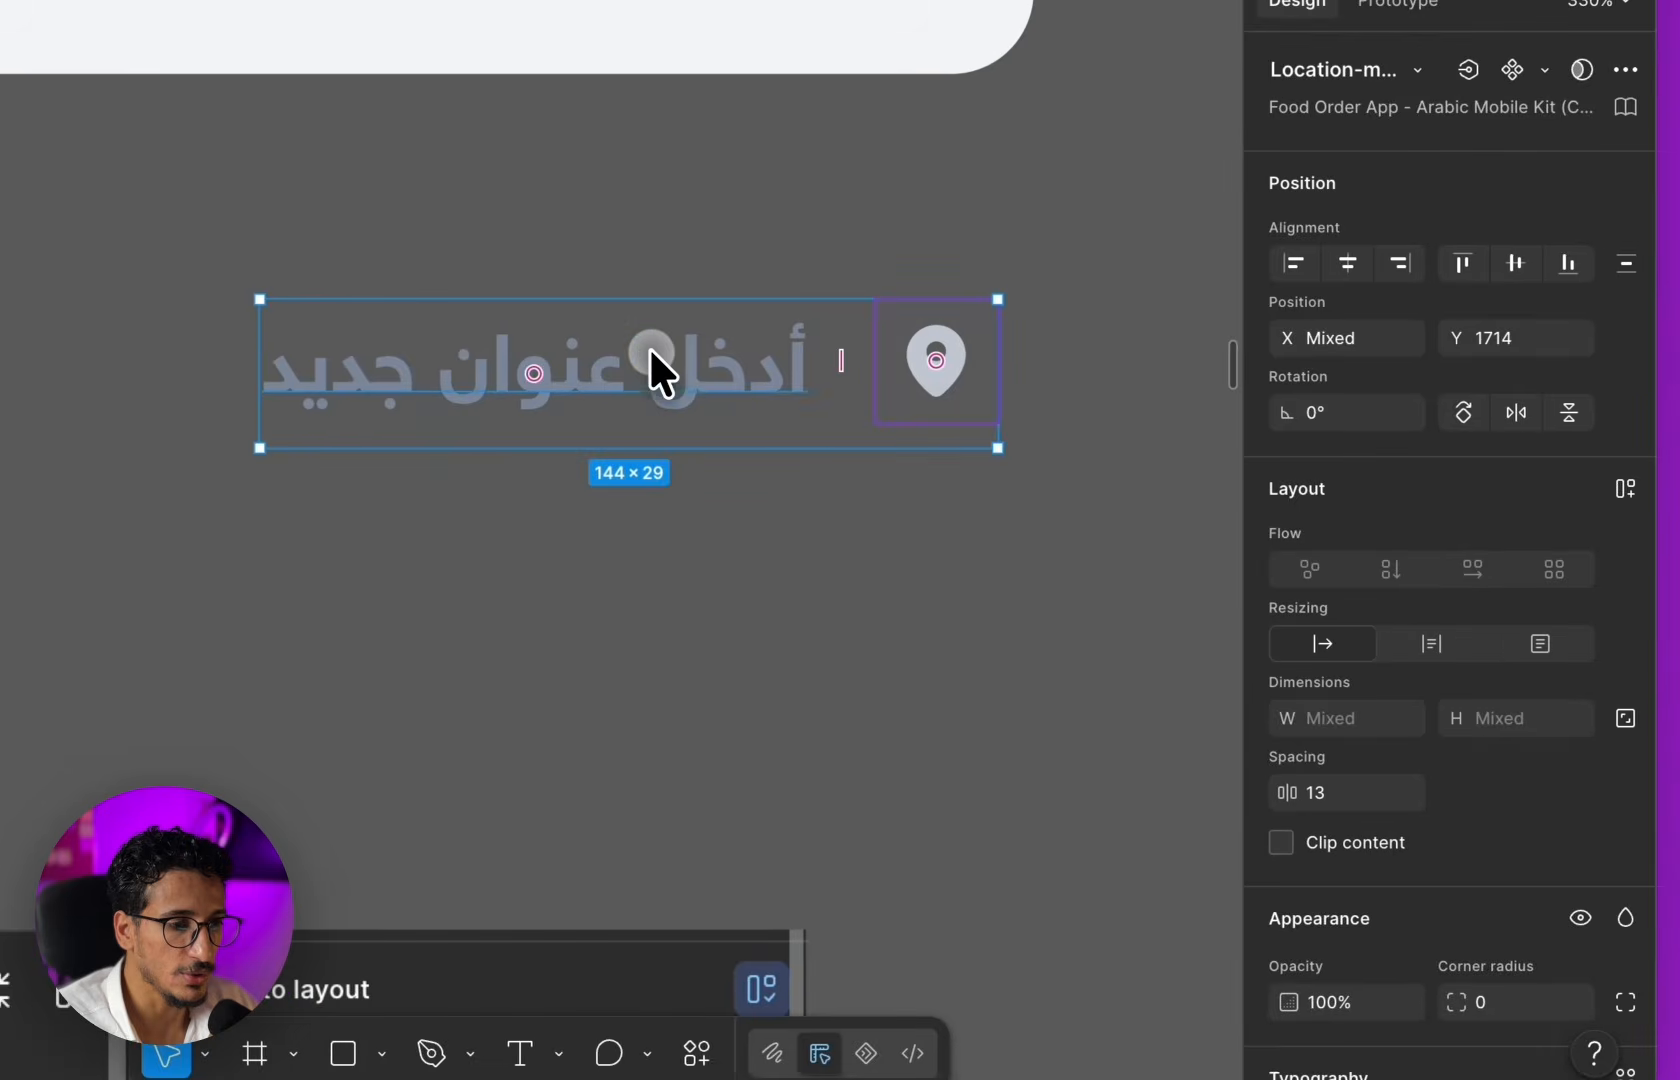
pyautogui.rightClick(648, 367)
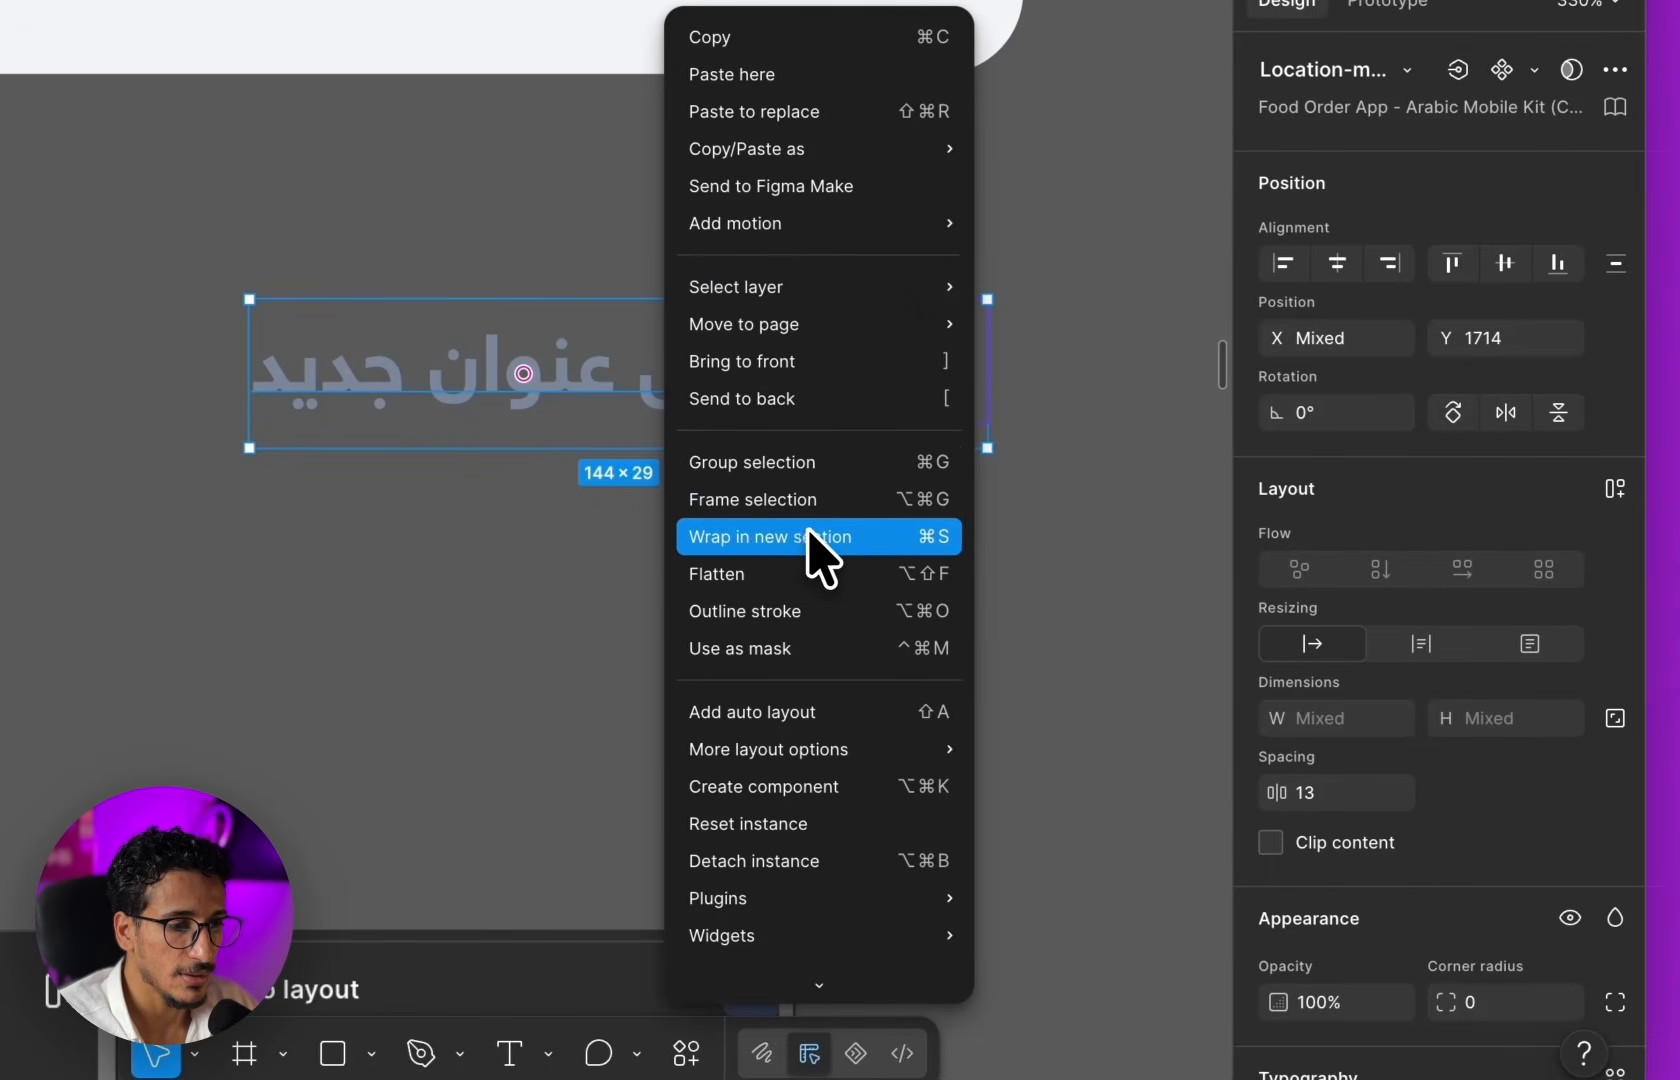
pyautogui.click(787, 503)
pyautogui.scroll(-5, 780, 517)
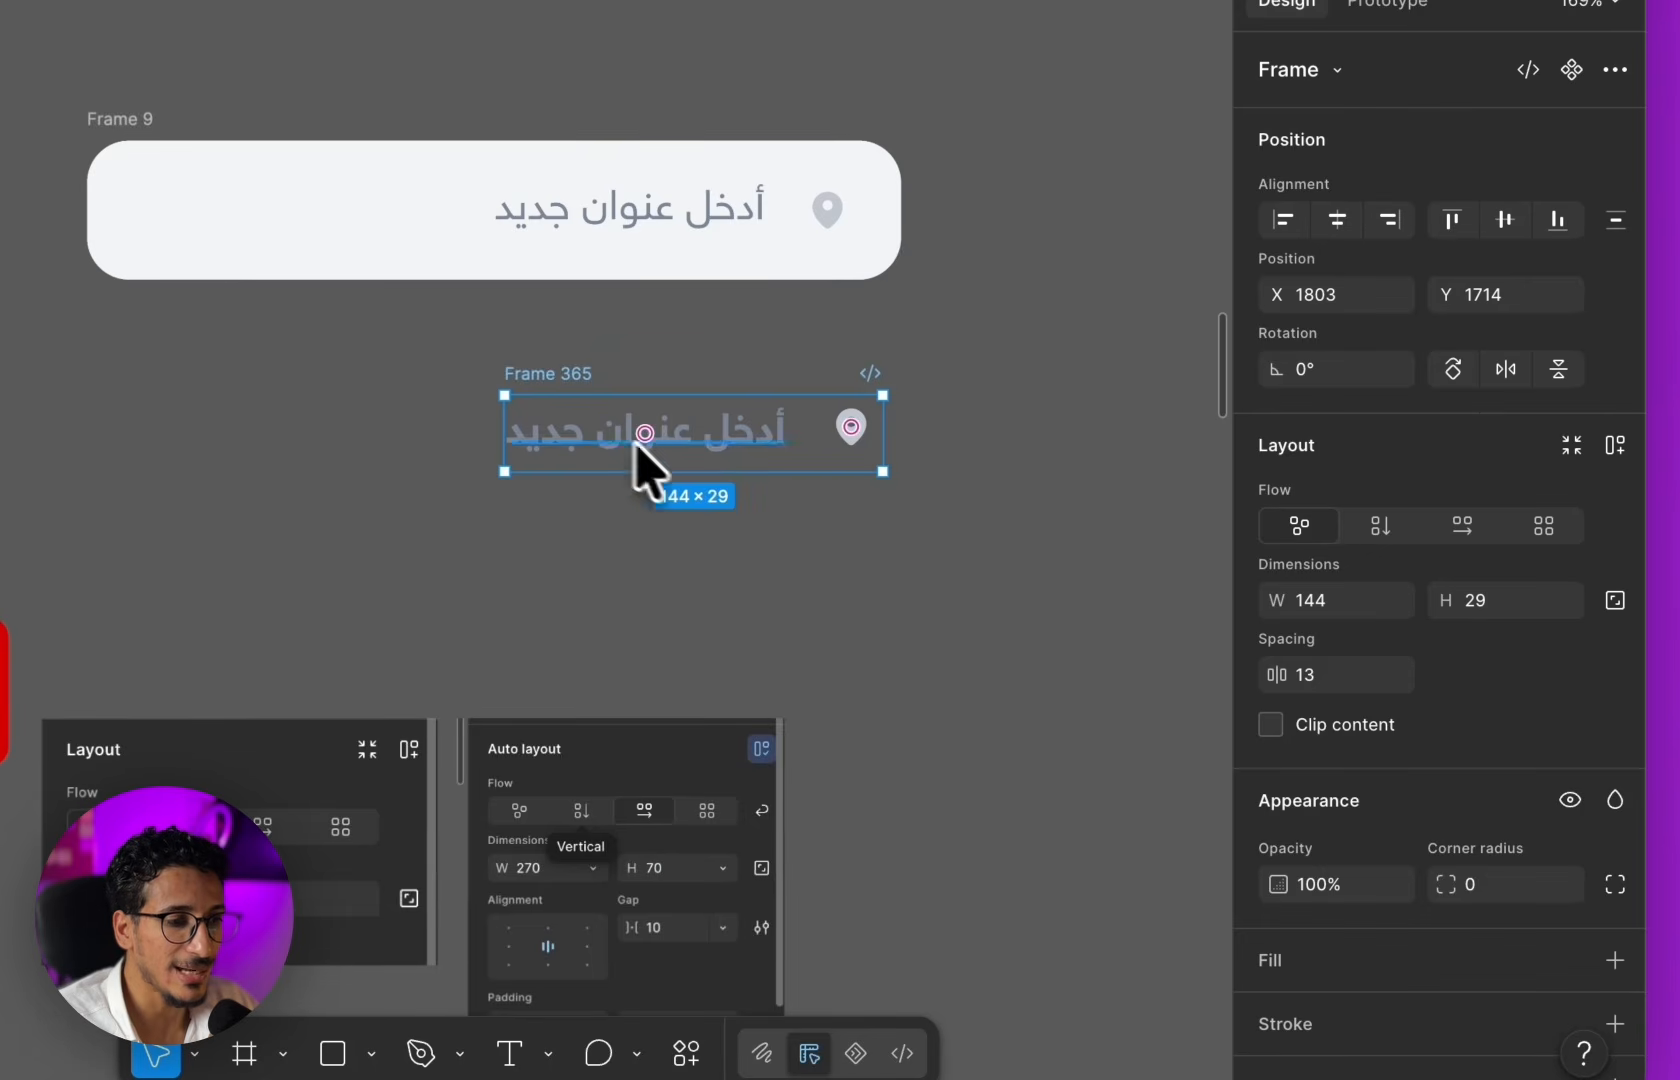
# - Wrap the text-and-icon frame in a second plain frame, enlarge that frame to 317 × 44, and move the content to about its middle
pyautogui.rightClick(606, 366)
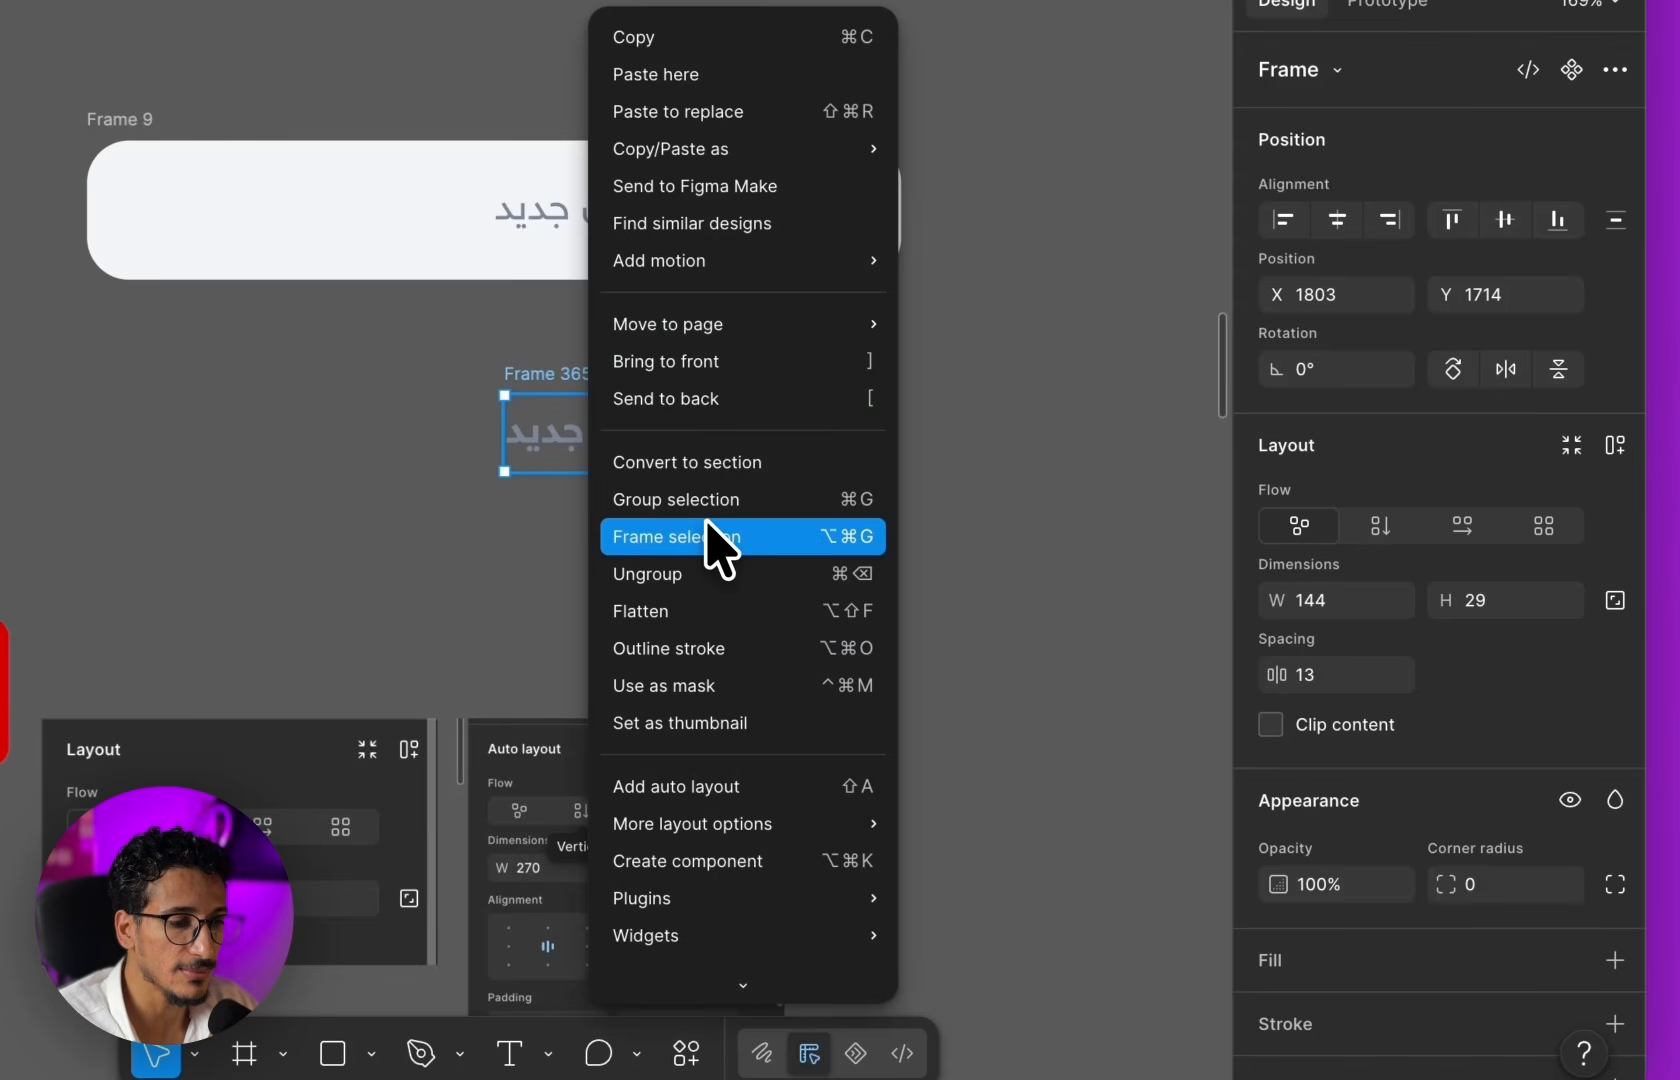
pyautogui.click(708, 536)
pyautogui.moveTo(882, 430); pyautogui.dragTo(1015, 410)
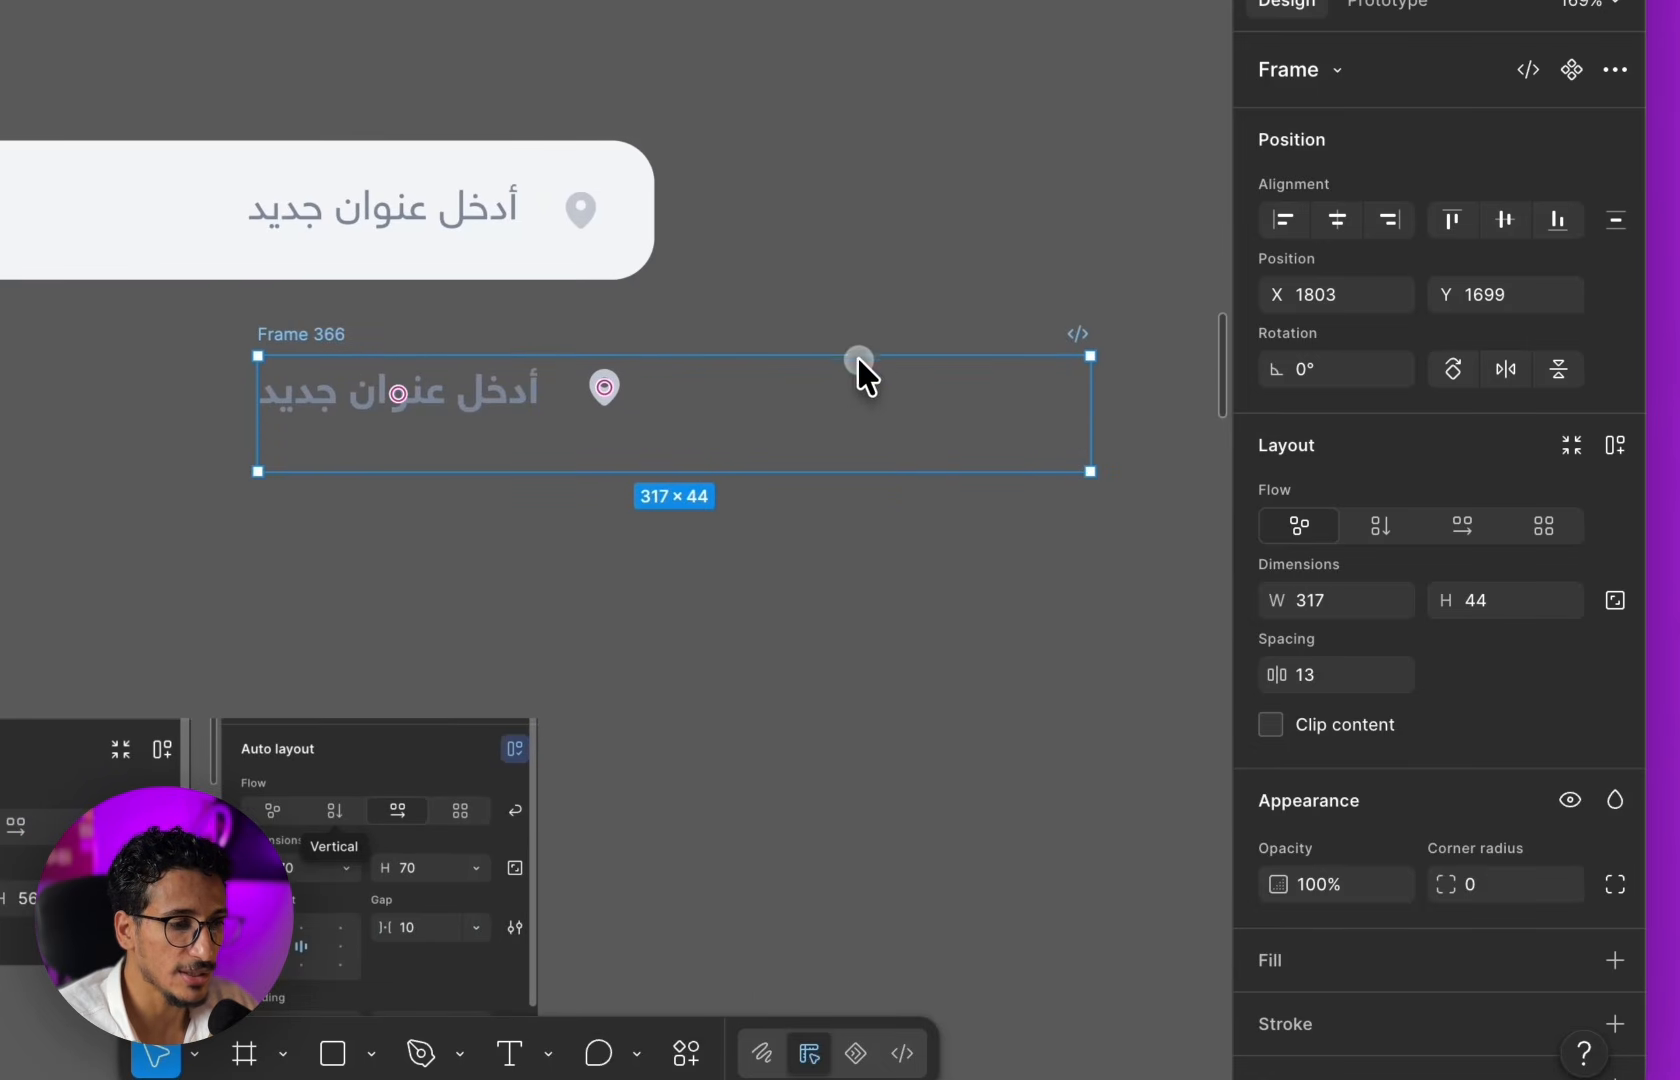
pyautogui.moveTo(501, 400); pyautogui.dragTo(681, 413)
# - Add a white FFFFFF fill to the outer 317 × 44 frame
pyautogui.click(416, 373)
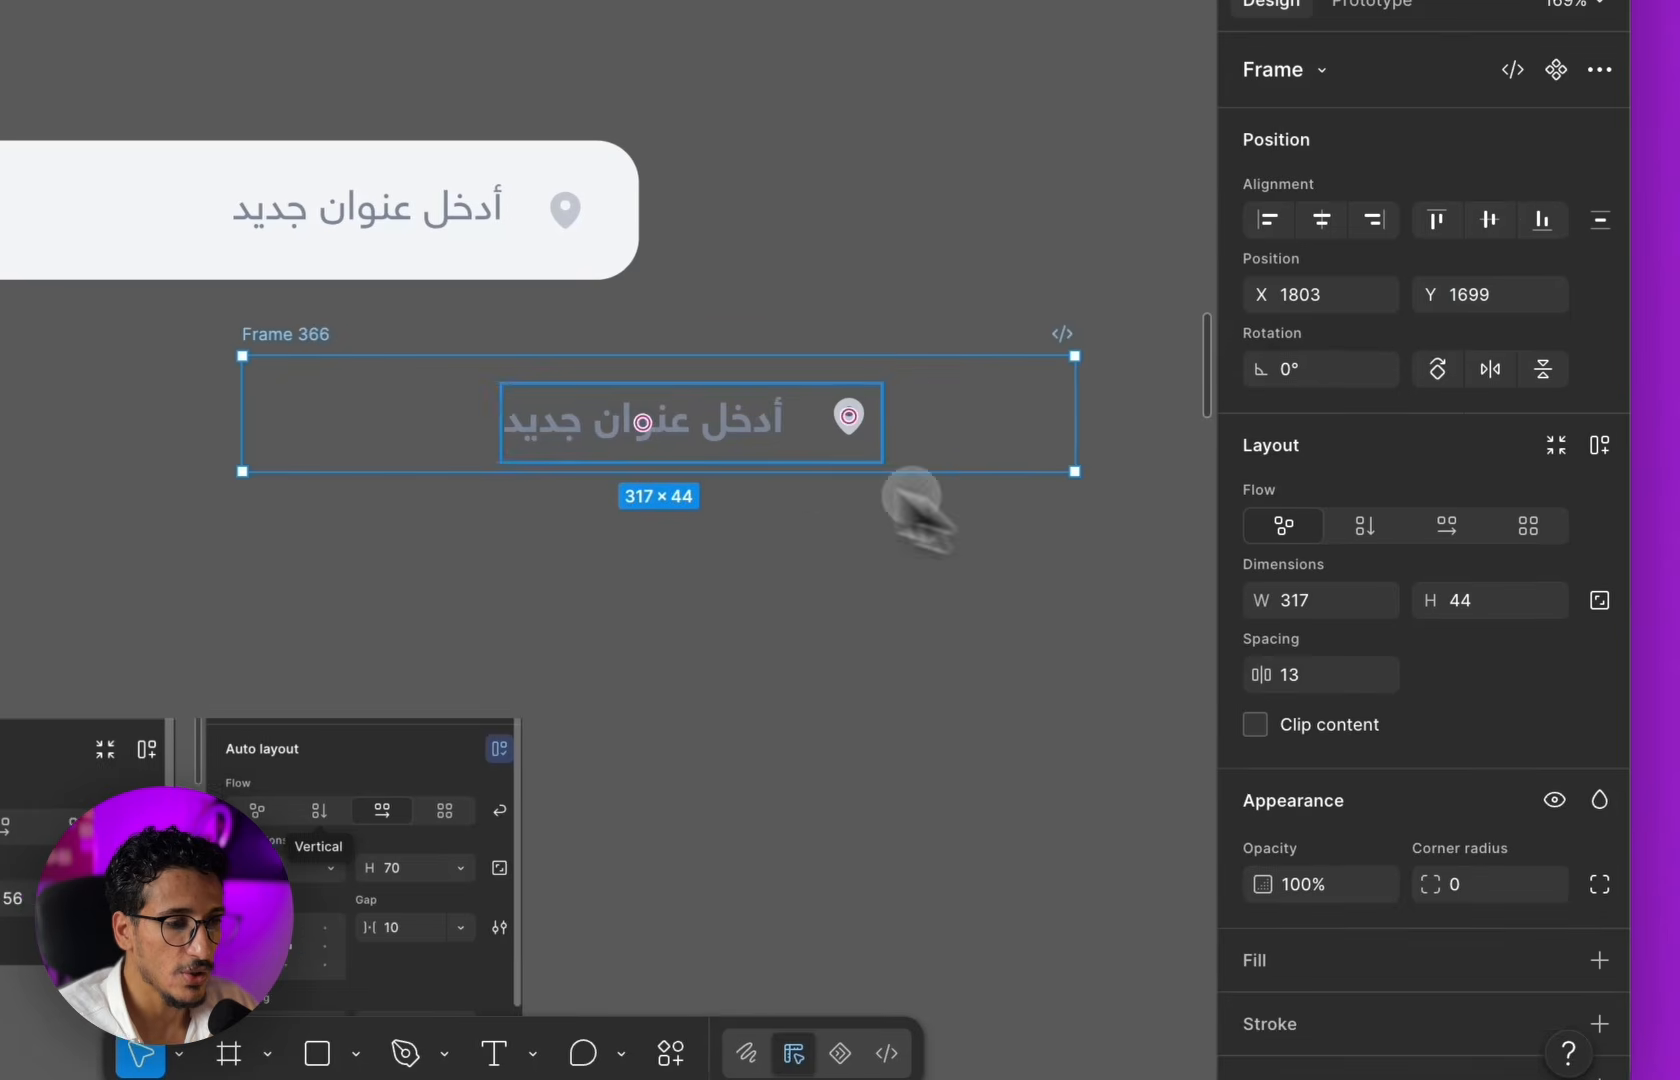
pyautogui.scroll(-3, 1406, 670)
pyautogui.click(1614, 713)
pyautogui.click(440, 690)
pyautogui.hscroll(2, 445, 685)
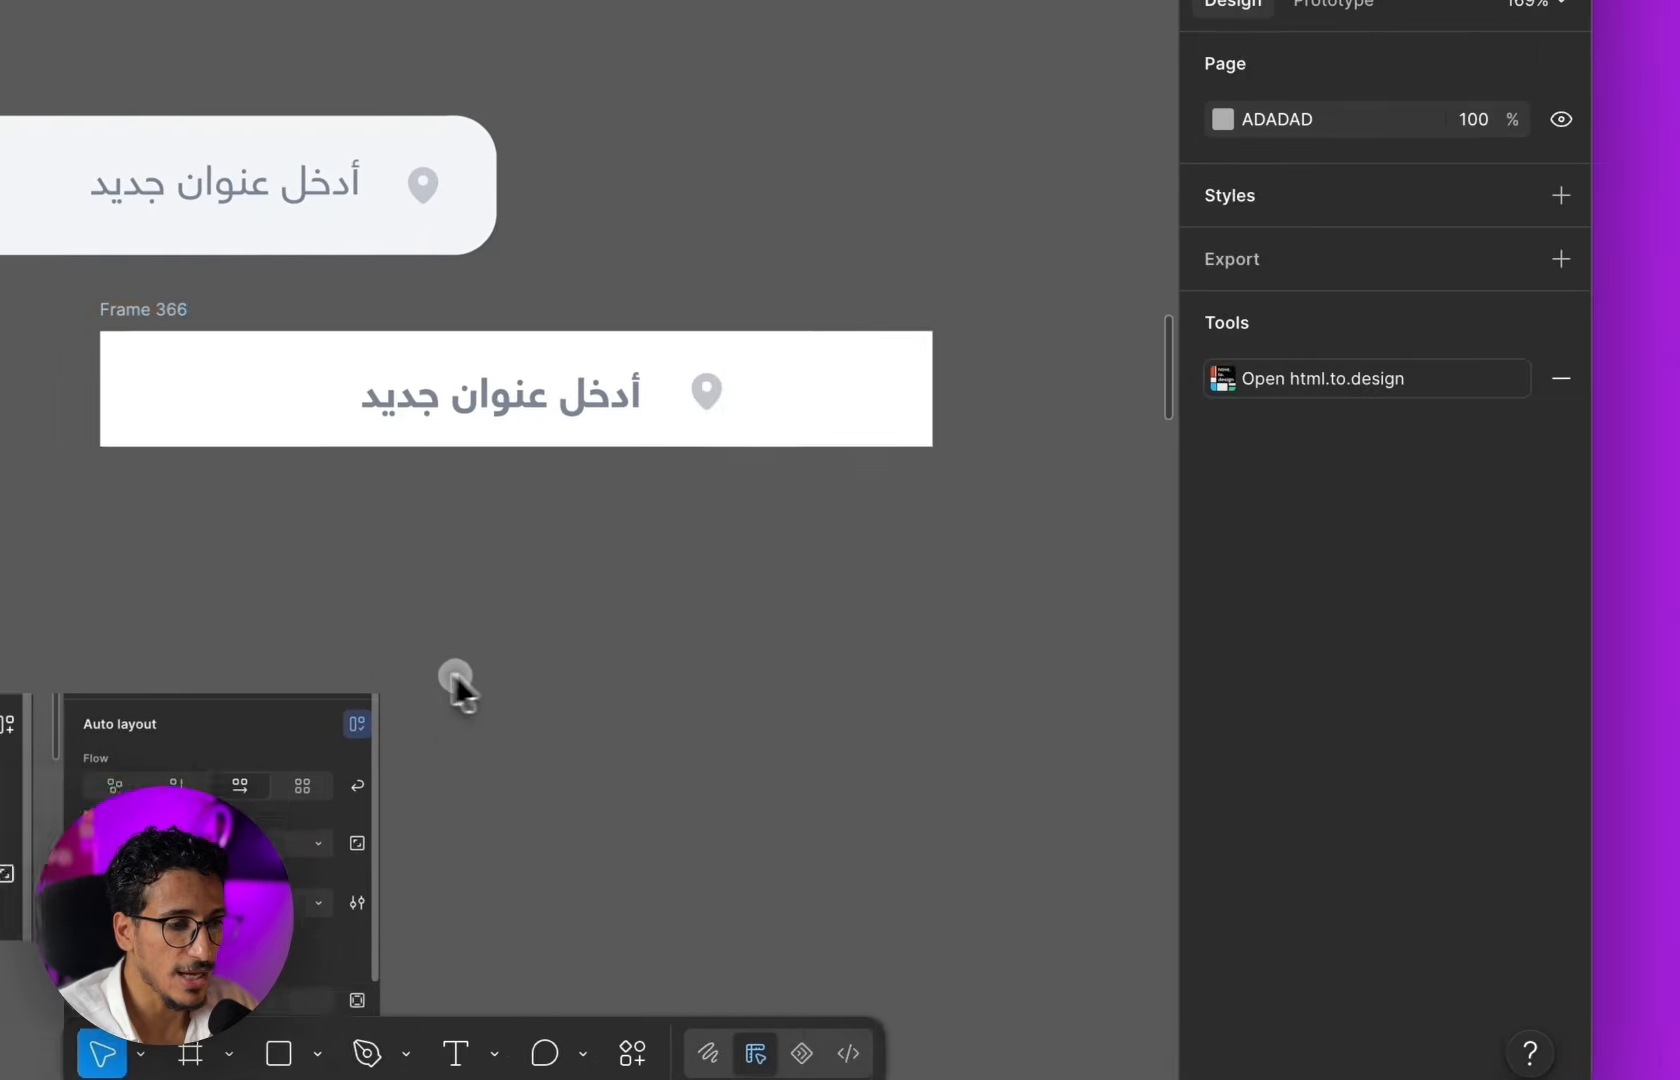
# - Move the inner text-and-icon frame toward the right end of the white frame, at about X 159, Y 7
pyautogui.doubleClick(522, 425)
pyautogui.moveTo(522, 425); pyautogui.dragTo(532, 421)
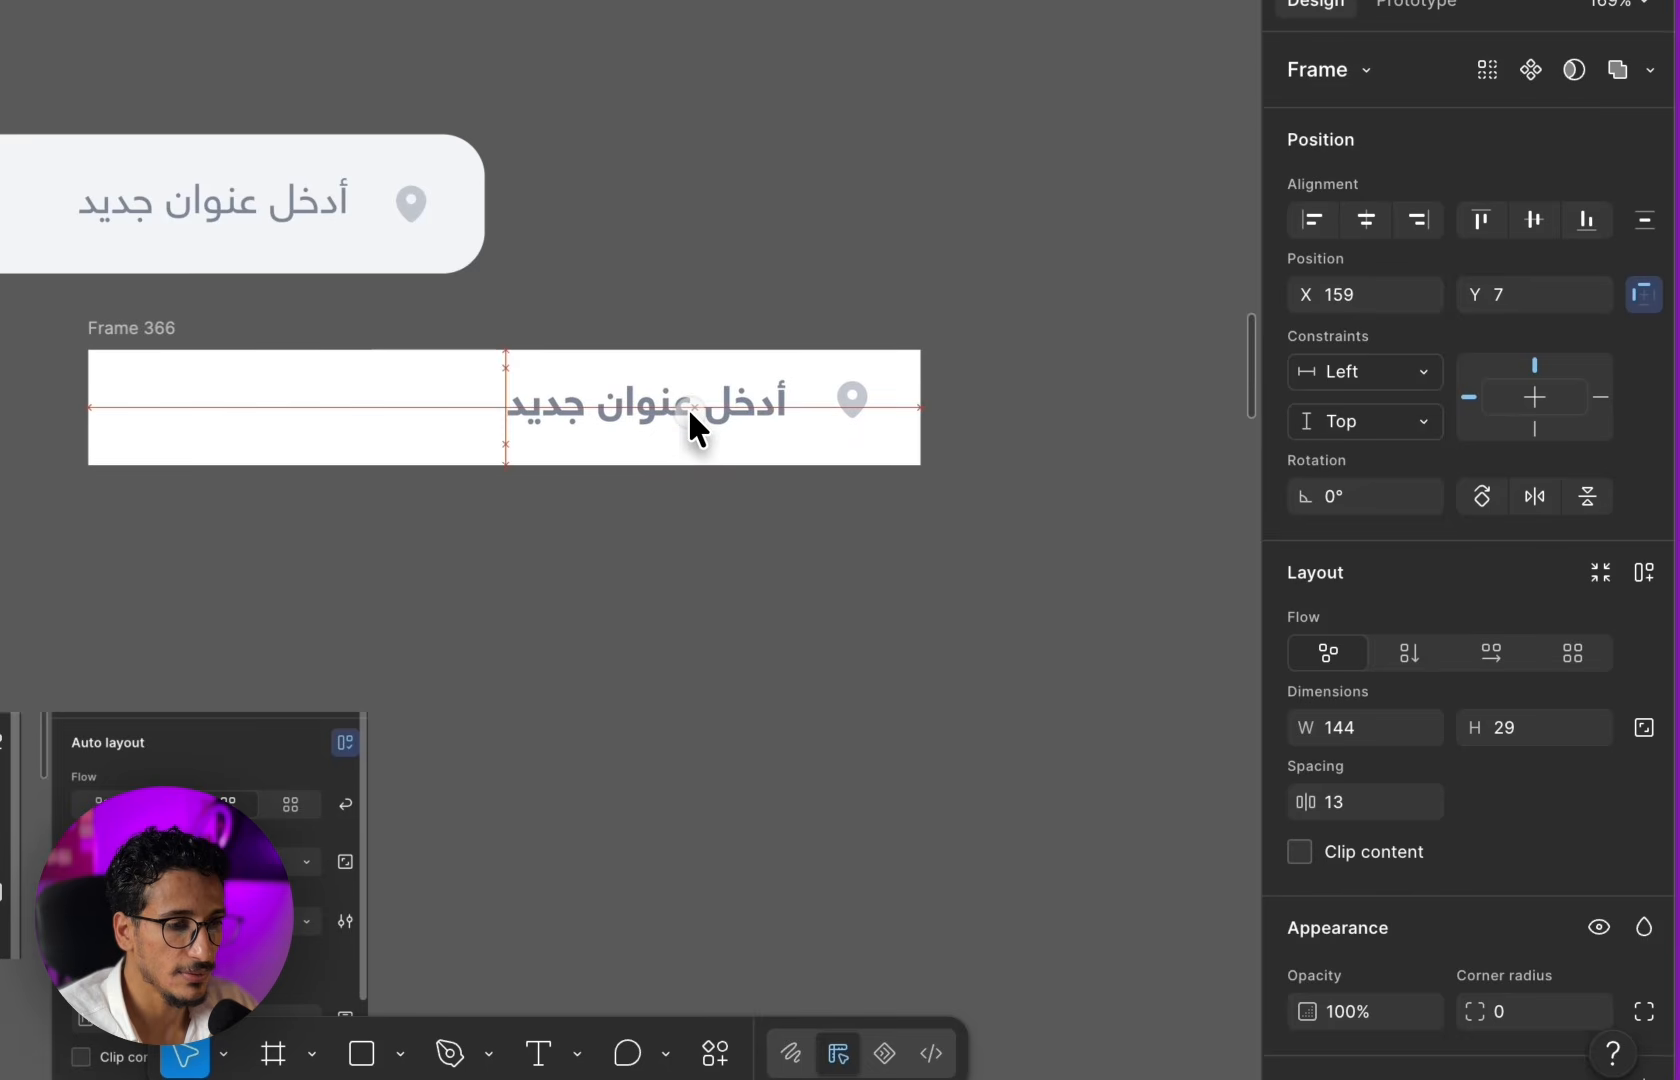
pyautogui.moveTo(690, 411); pyautogui.dragTo(693, 415)
pyautogui.click(671, 588)
# - Delete the orange, red and navy demo buttons from the canvas below the screens
pyautogui.hscroll(-2, 650, 550)
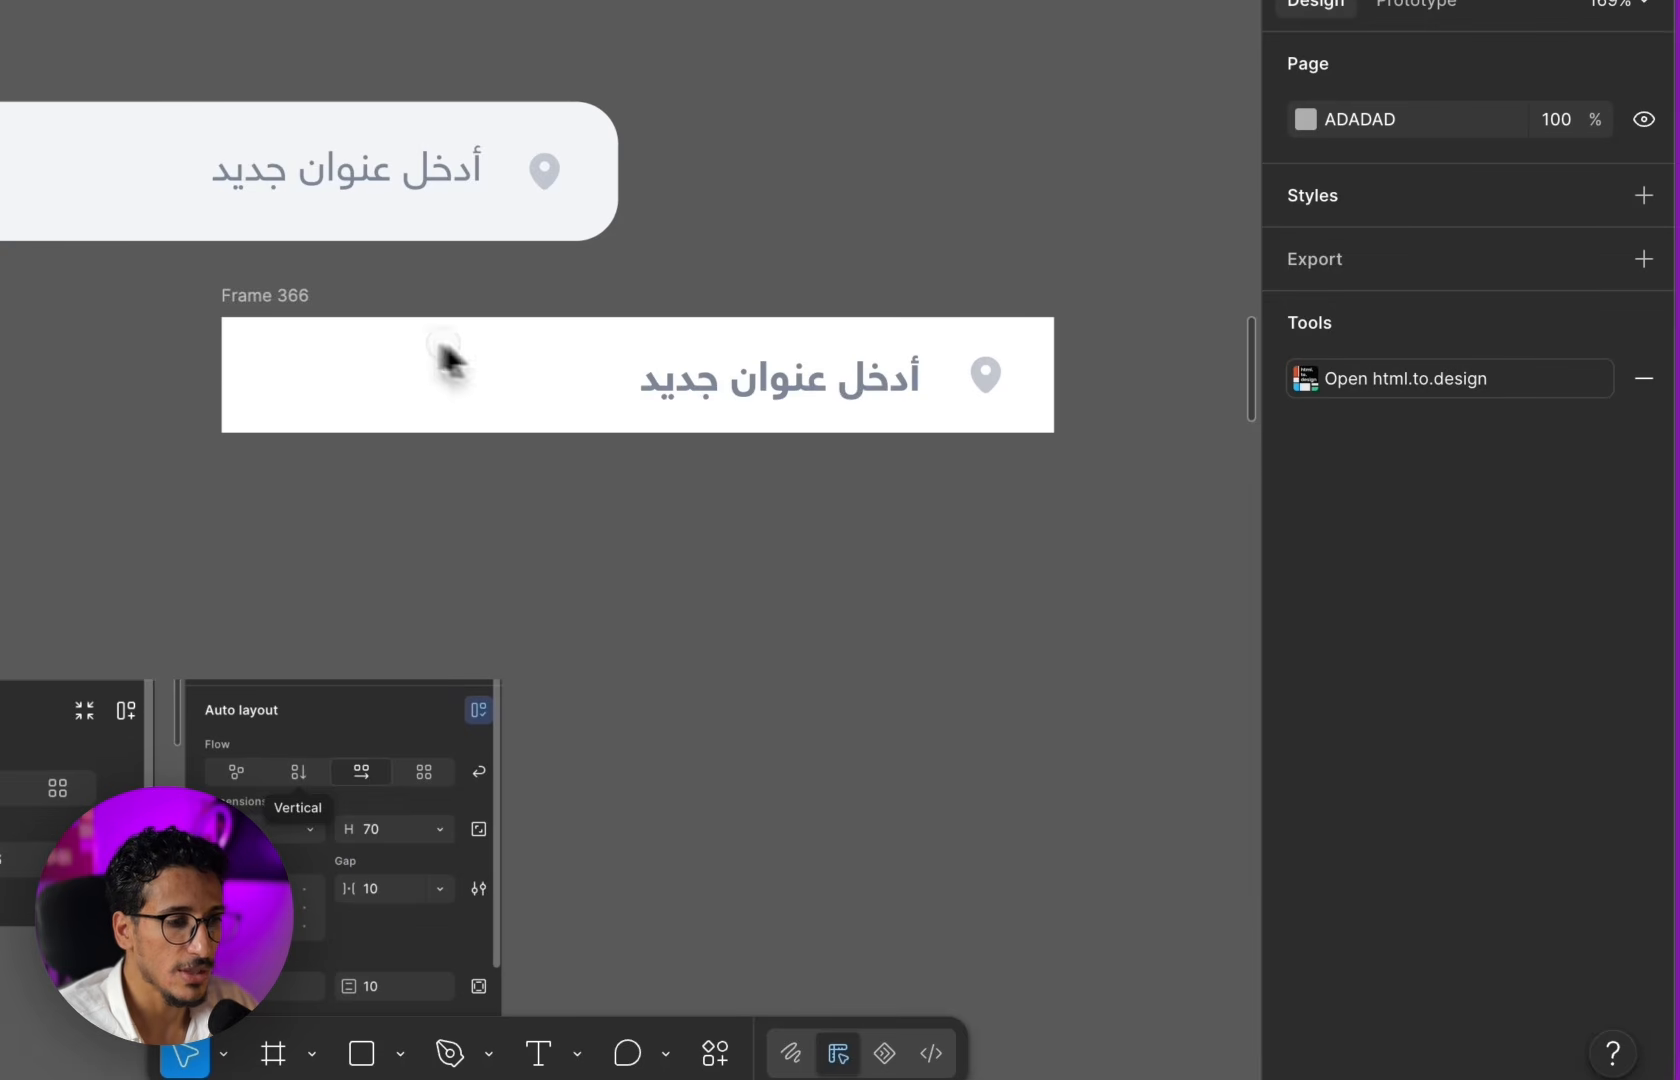
pyautogui.scroll(-4, 445, 347)
pyautogui.click(581, 341)
pyautogui.hscroll(-3, 700, 395)
pyautogui.scroll(-2, 700, 395)
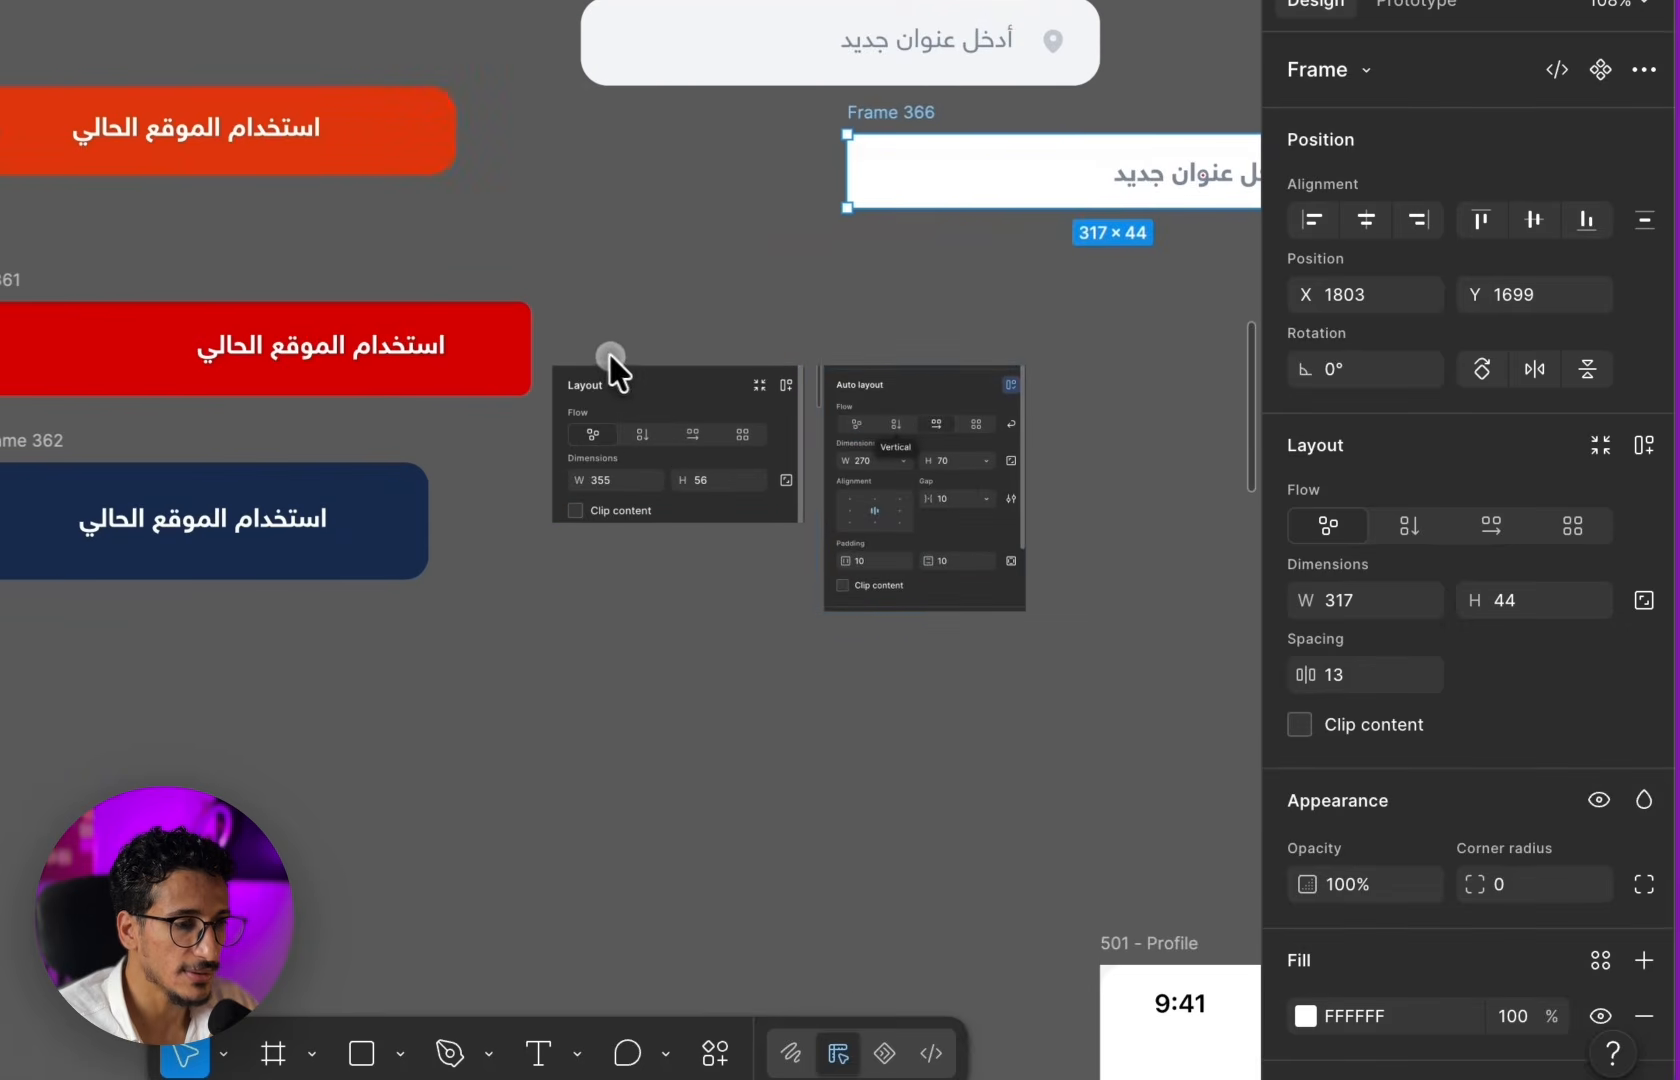
pyautogui.hscroll(-2, 609, 354)
pyautogui.moveTo(319, 176); pyautogui.dragTo(870, 852)
pyautogui.press('Delete')
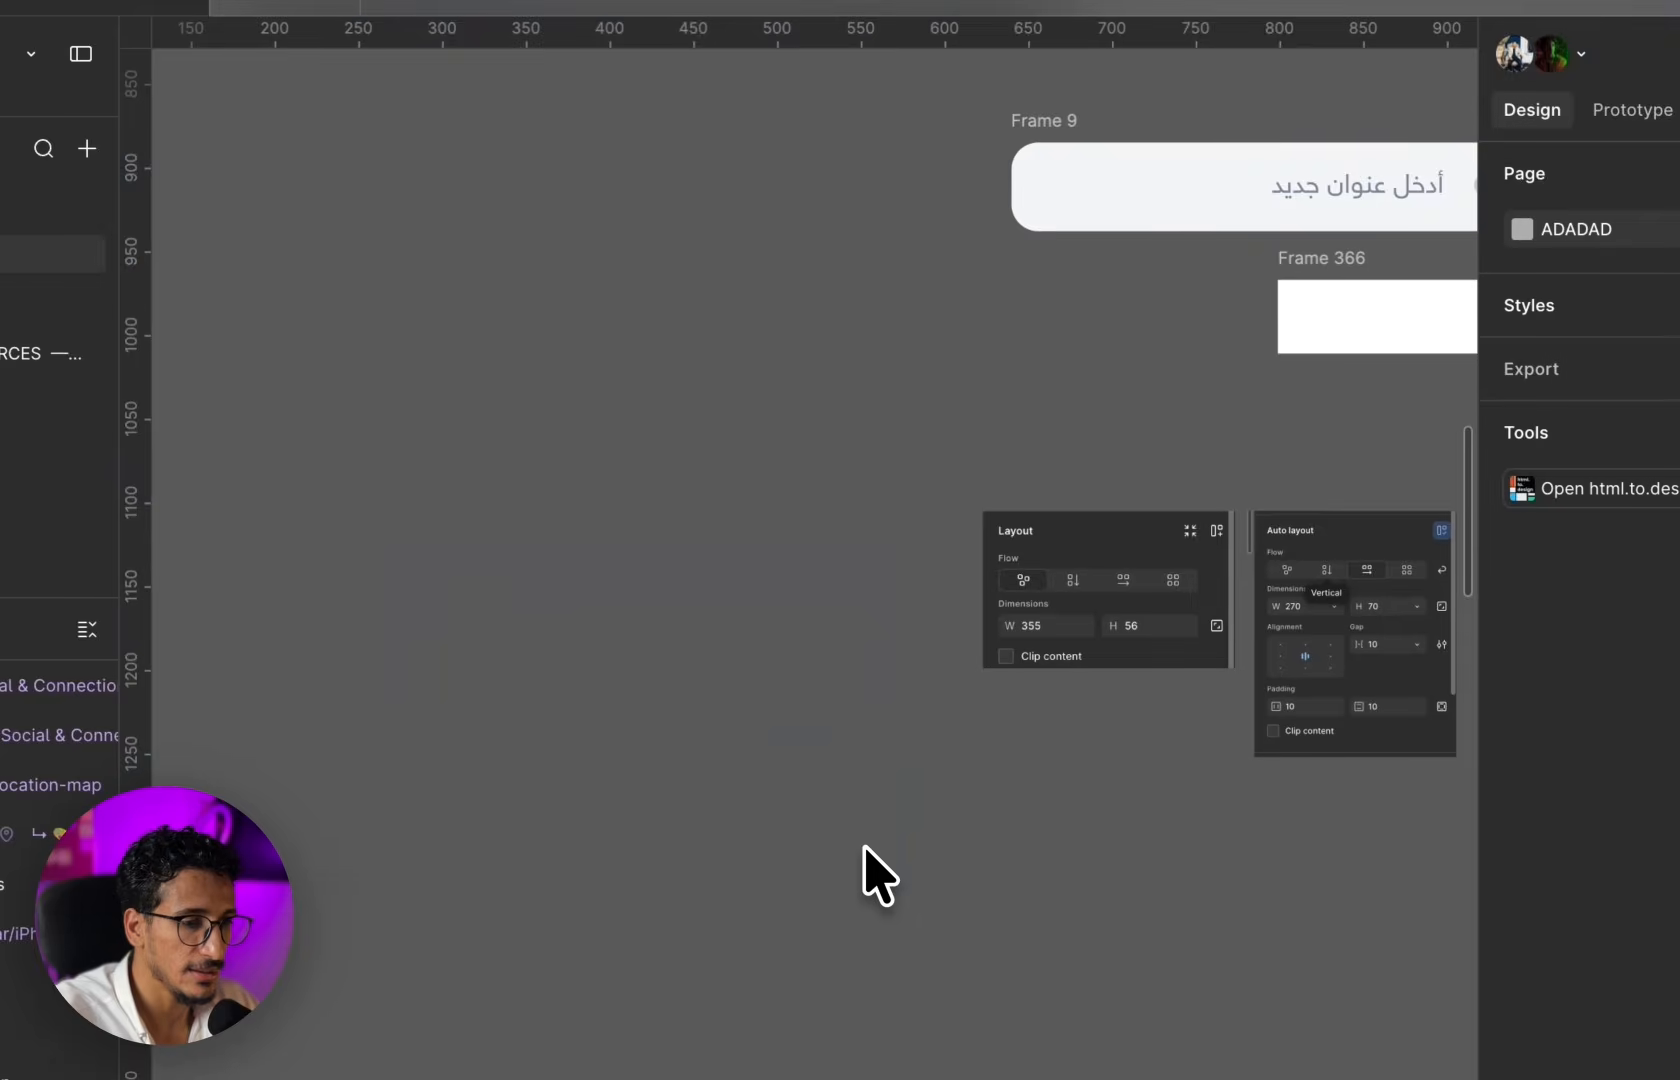
# - Copy the bold text out of the white frame onto the cleared canvas area to its left
pyautogui.hscroll(3, 606, 858)
pyautogui.scroll(1, 550, 820)
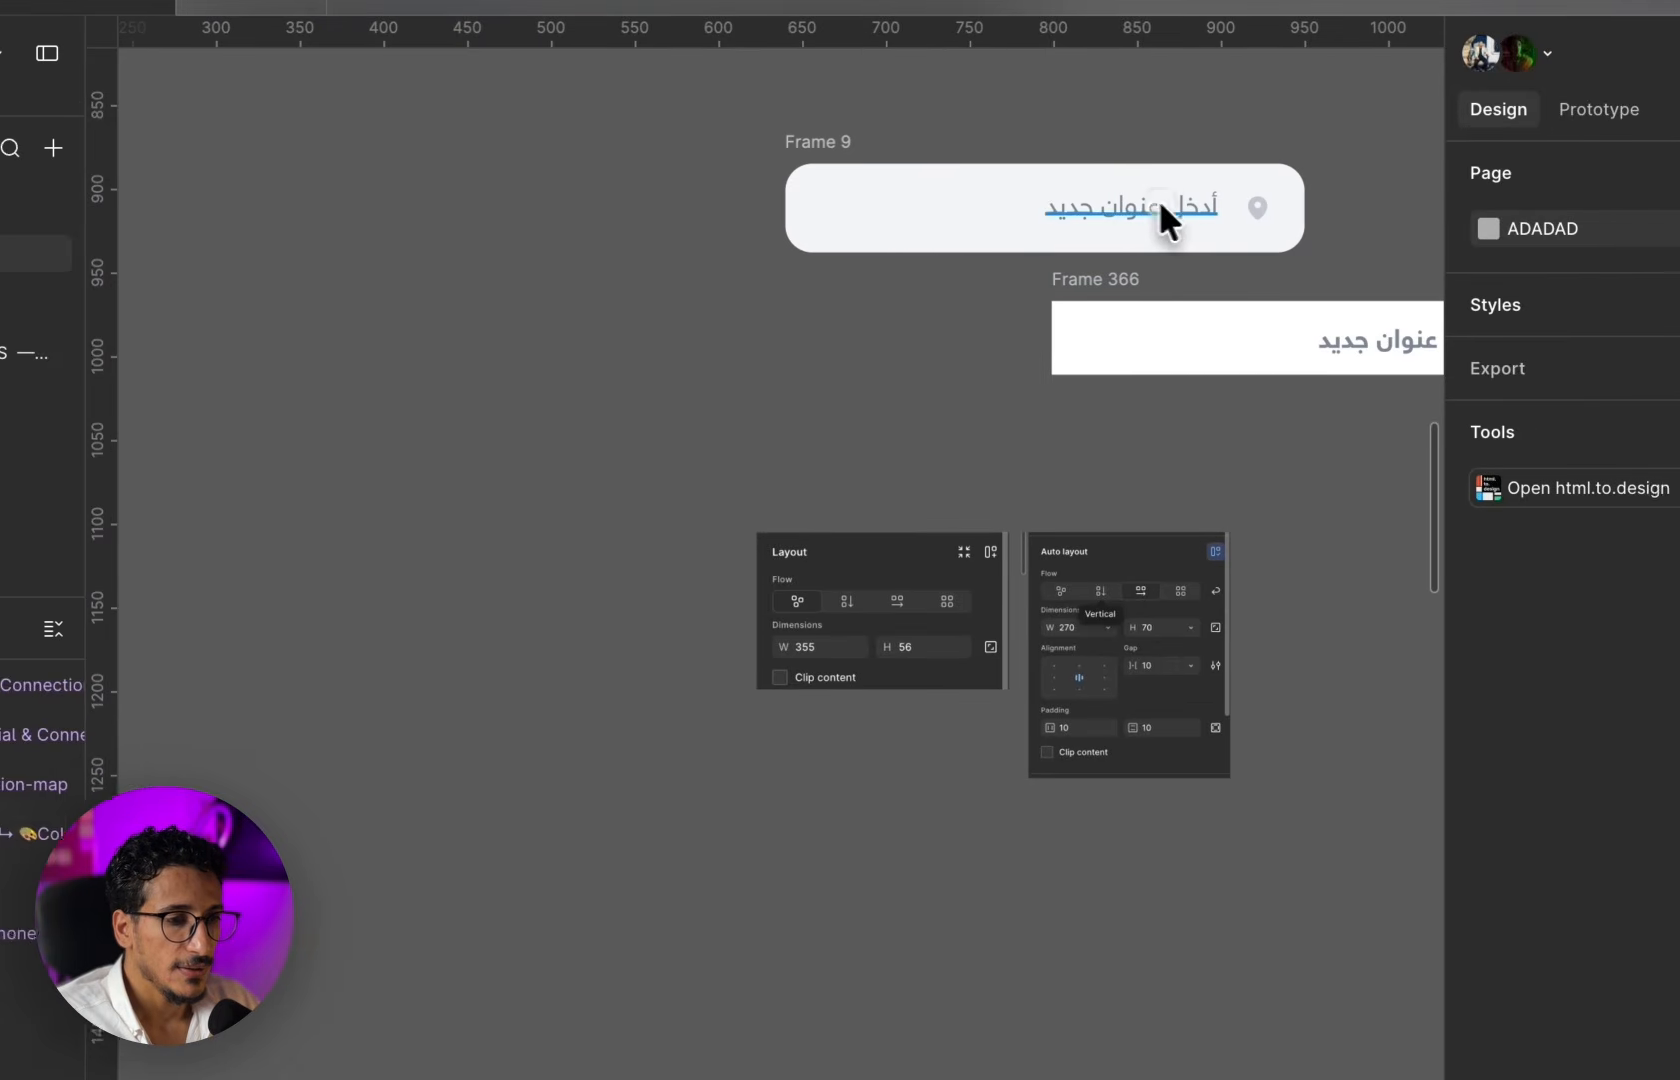
pyautogui.keyDown('super'); pyautogui.click(1192, 204); pyautogui.keyUp('super')
pyautogui.hscroll(2, 1392, 387)
pyautogui.keyDown('super'); pyautogui.click(1268, 347); pyautogui.keyUp('super')
pyautogui.moveTo(1156, 351); pyautogui.dragTo(374, 414)
# - Copy the pin icon out of the white frame and place it beside the loose bold text, at X 1484
pyautogui.hscroll(2, 1156, 386)
pyautogui.scroll(-1, 1156, 386)
pyautogui.click(1260, 310)
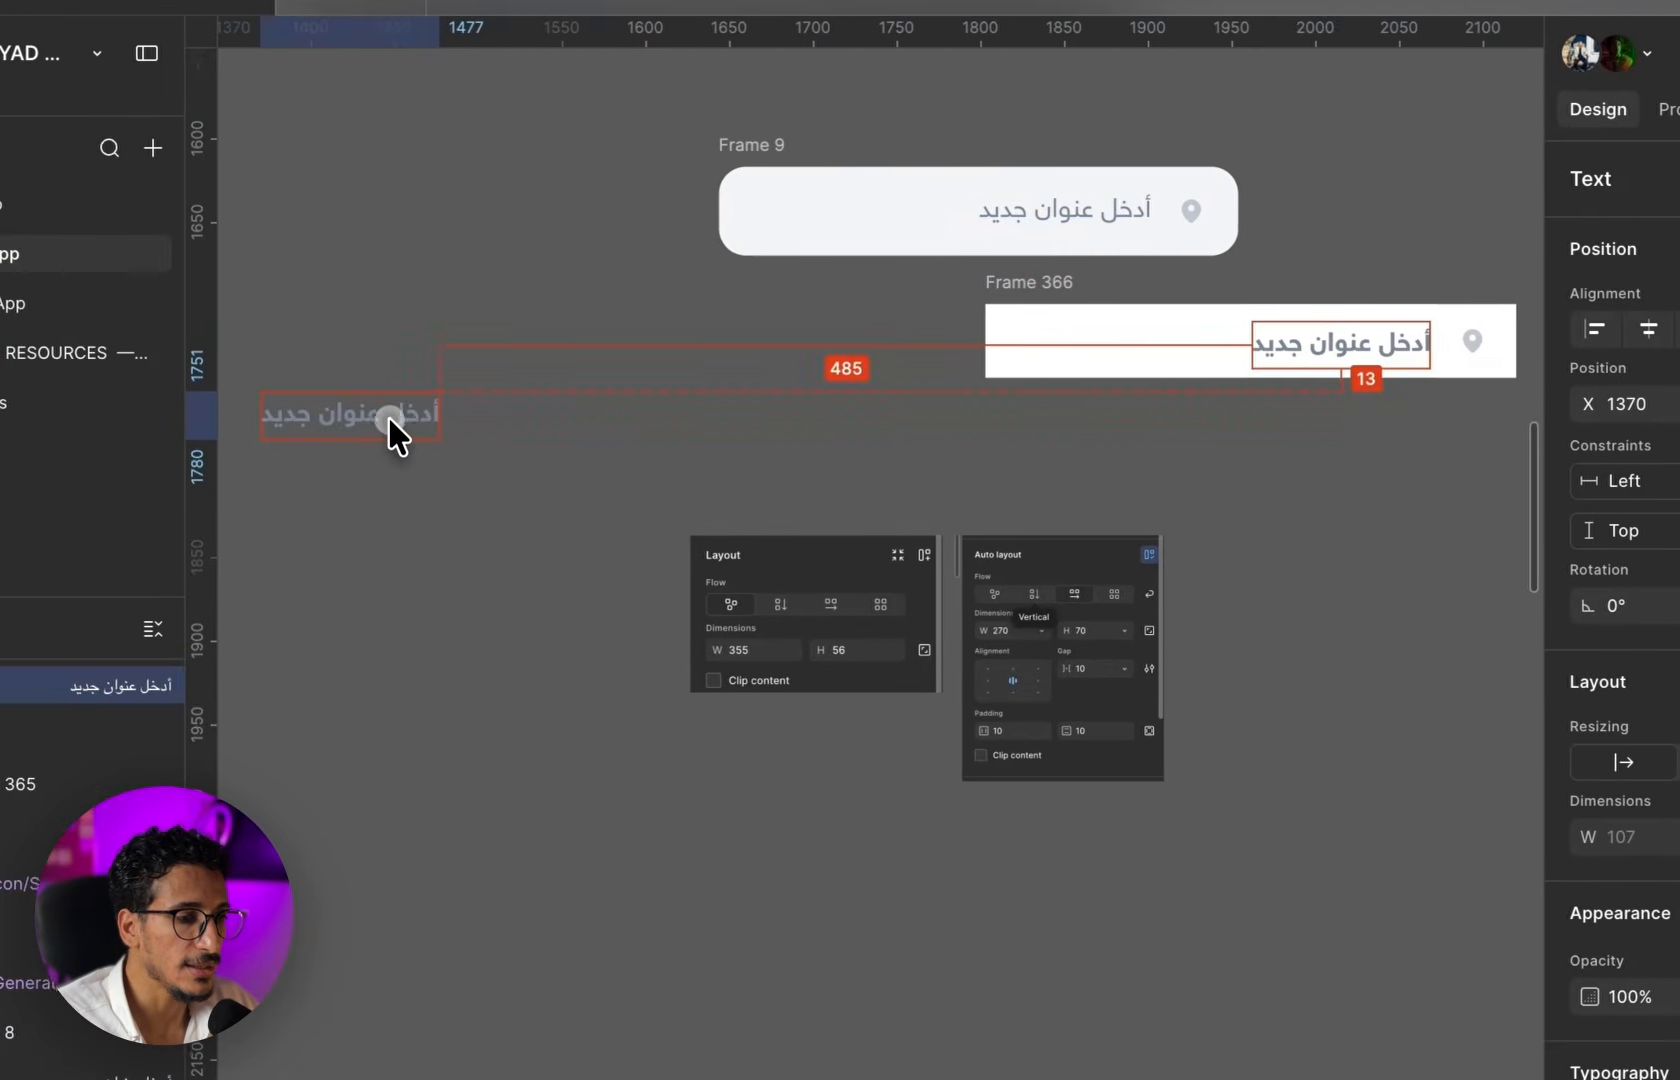
pyautogui.doubleClick(1260, 310)
pyautogui.moveTo(1258, 311); pyautogui.dragTo(1264, 380)
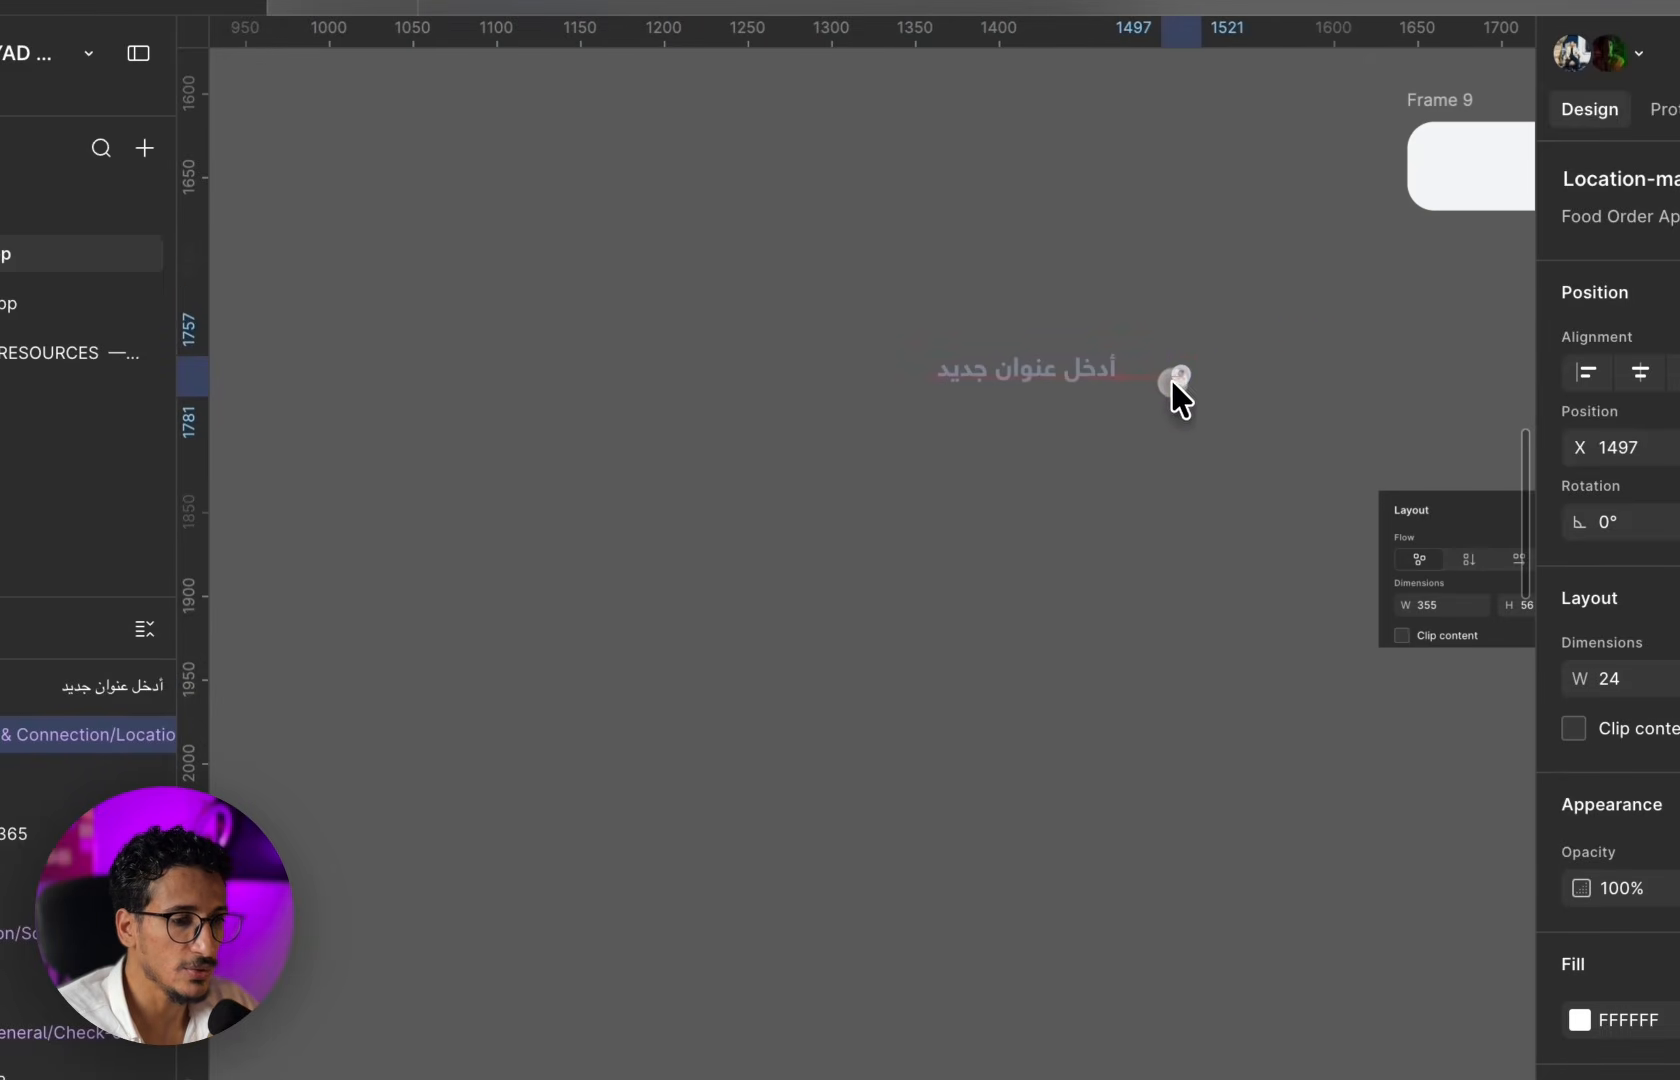
pyautogui.scroll(5, 1171, 381)
pyautogui.scroll(-2, 1225, 378)
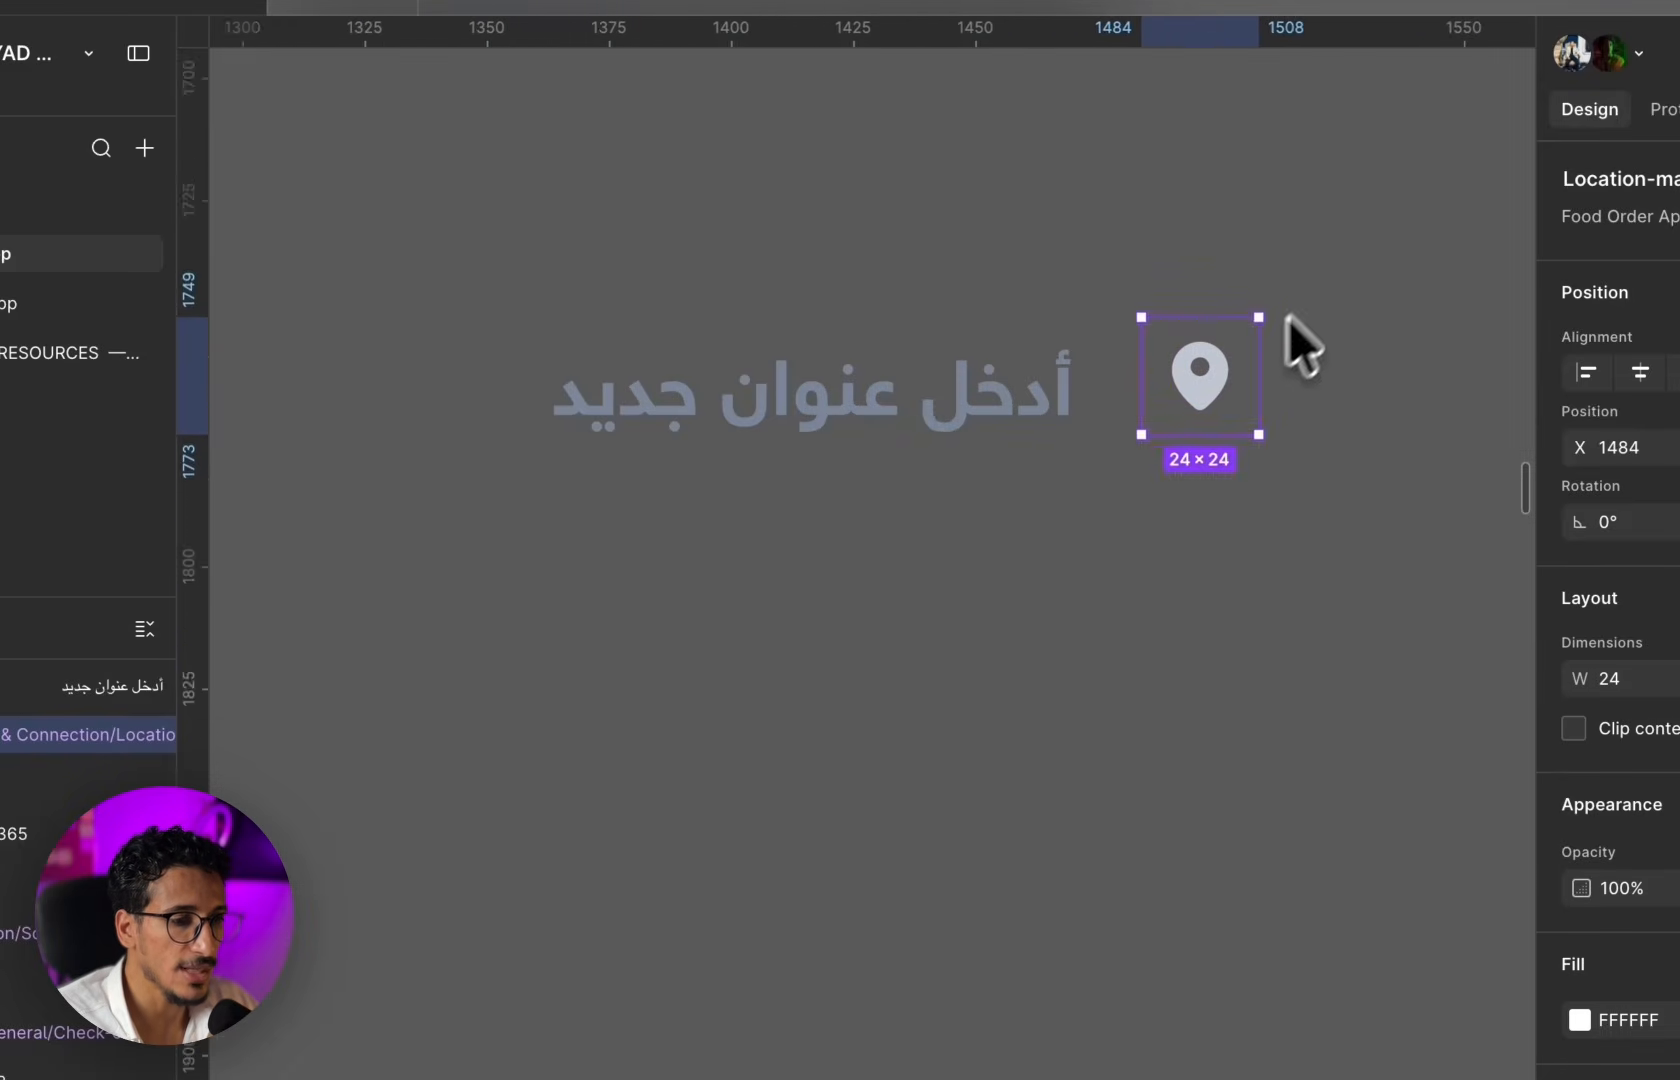
# - Try wrapping the loose bold text and pin icon in an auto layout frame, and undo it
pyautogui.keyDown('shift'); pyautogui.click(807, 480); pyautogui.keyUp('shift')
pyautogui.hotkey('shift', 'a')
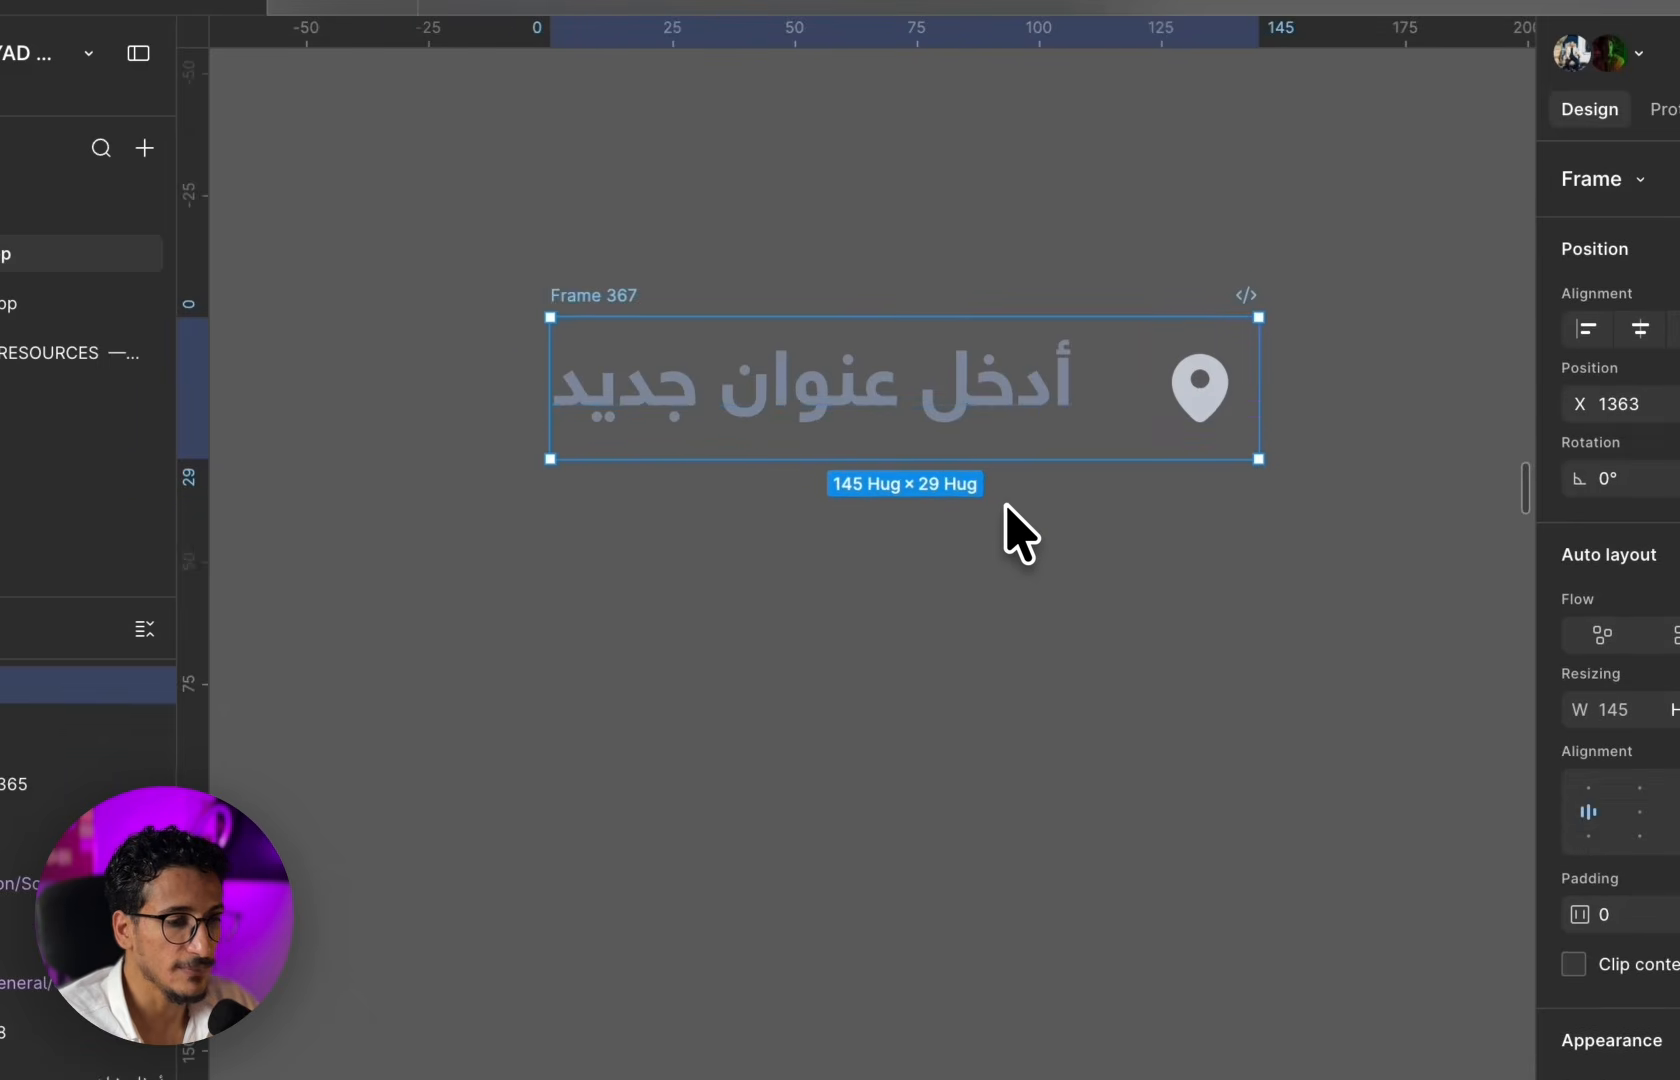
pyautogui.scroll(-2, 1008, 527)
pyautogui.hotkey('ctrl', 'z')
pyautogui.hotkey('ctrl', 'z')
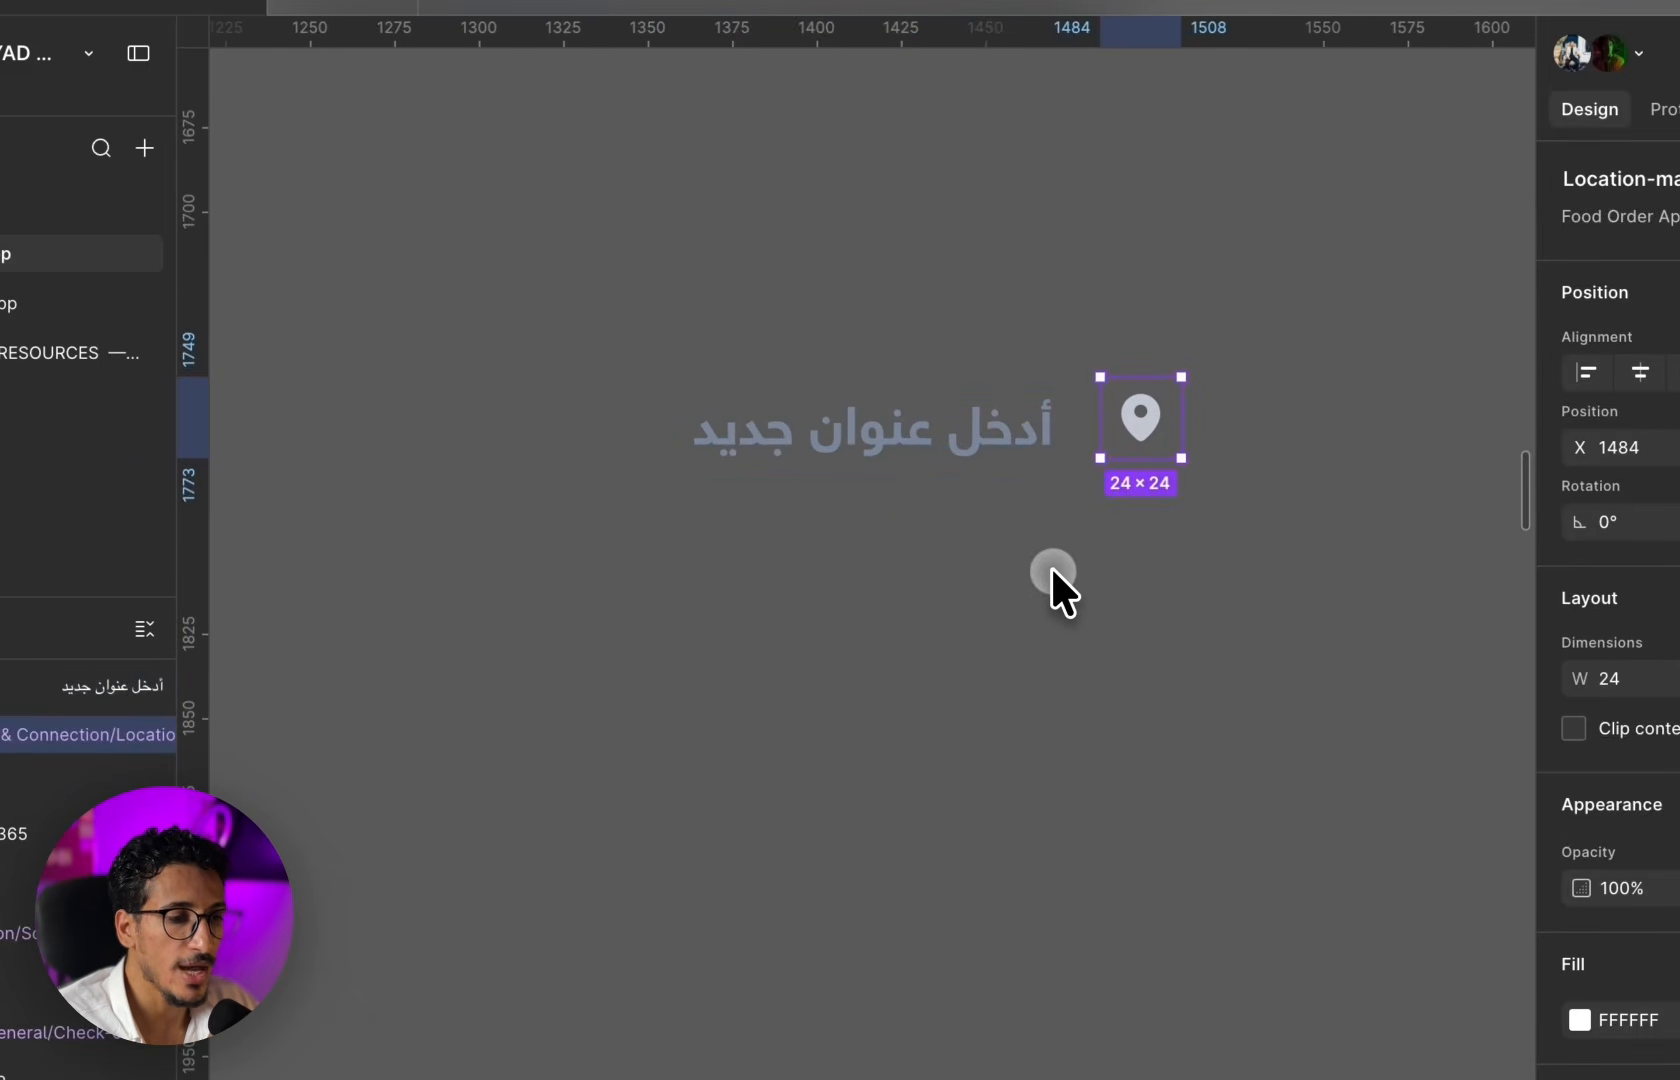
# - Move the loose pin icon up out of line with the text, to Y 1739
pyautogui.click(1053, 571)
pyautogui.scroll(1, 1024, 545)
pyautogui.scroll(3, 1062, 474)
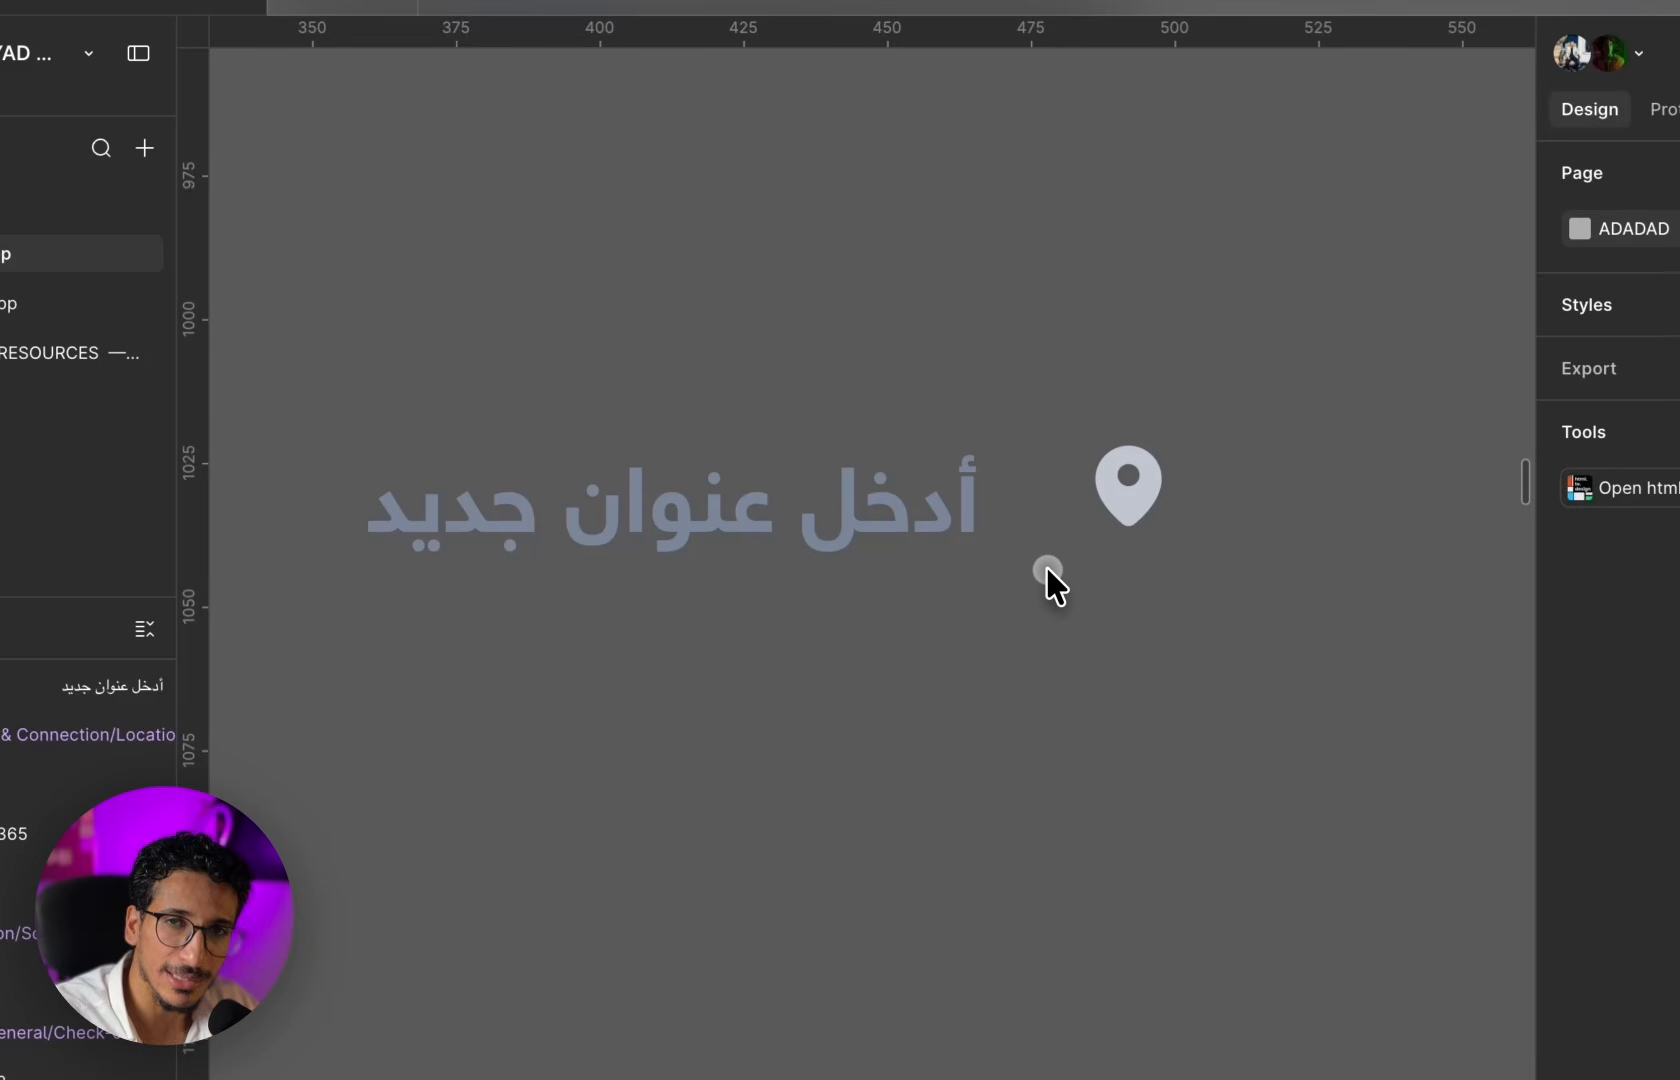
pyautogui.moveTo(1102, 476); pyautogui.dragTo(1106, 448)
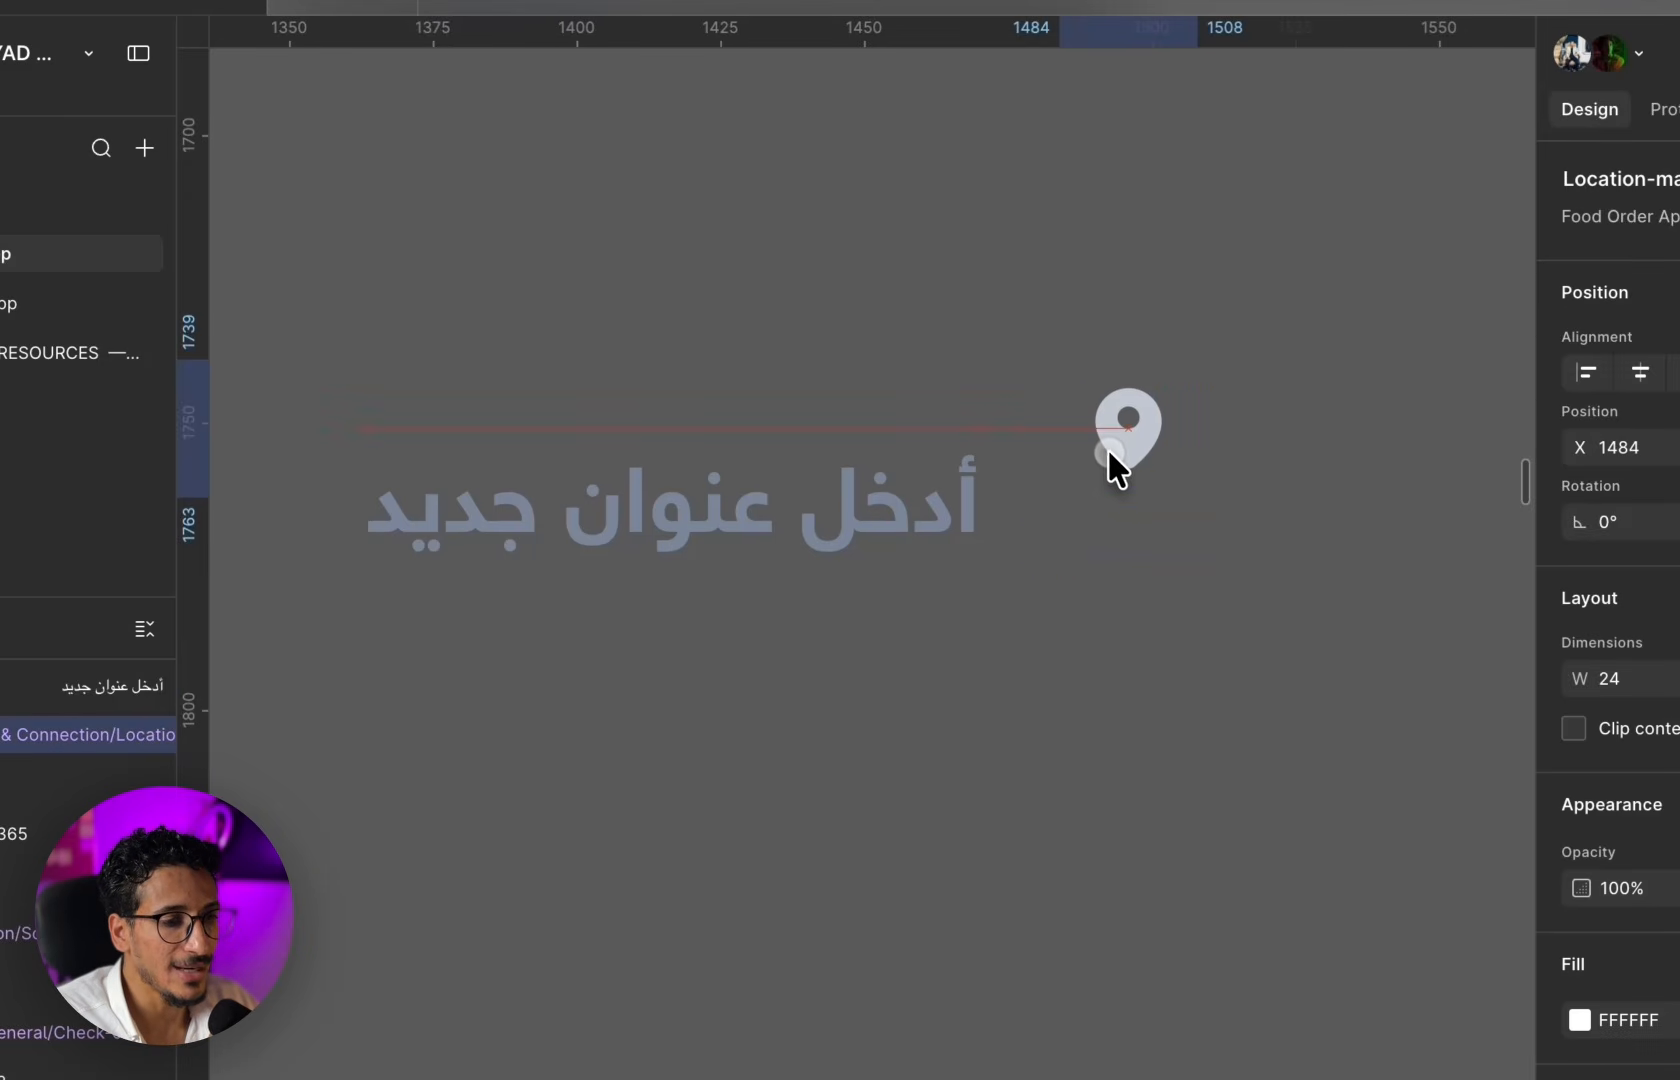
pyautogui.click(820, 550)
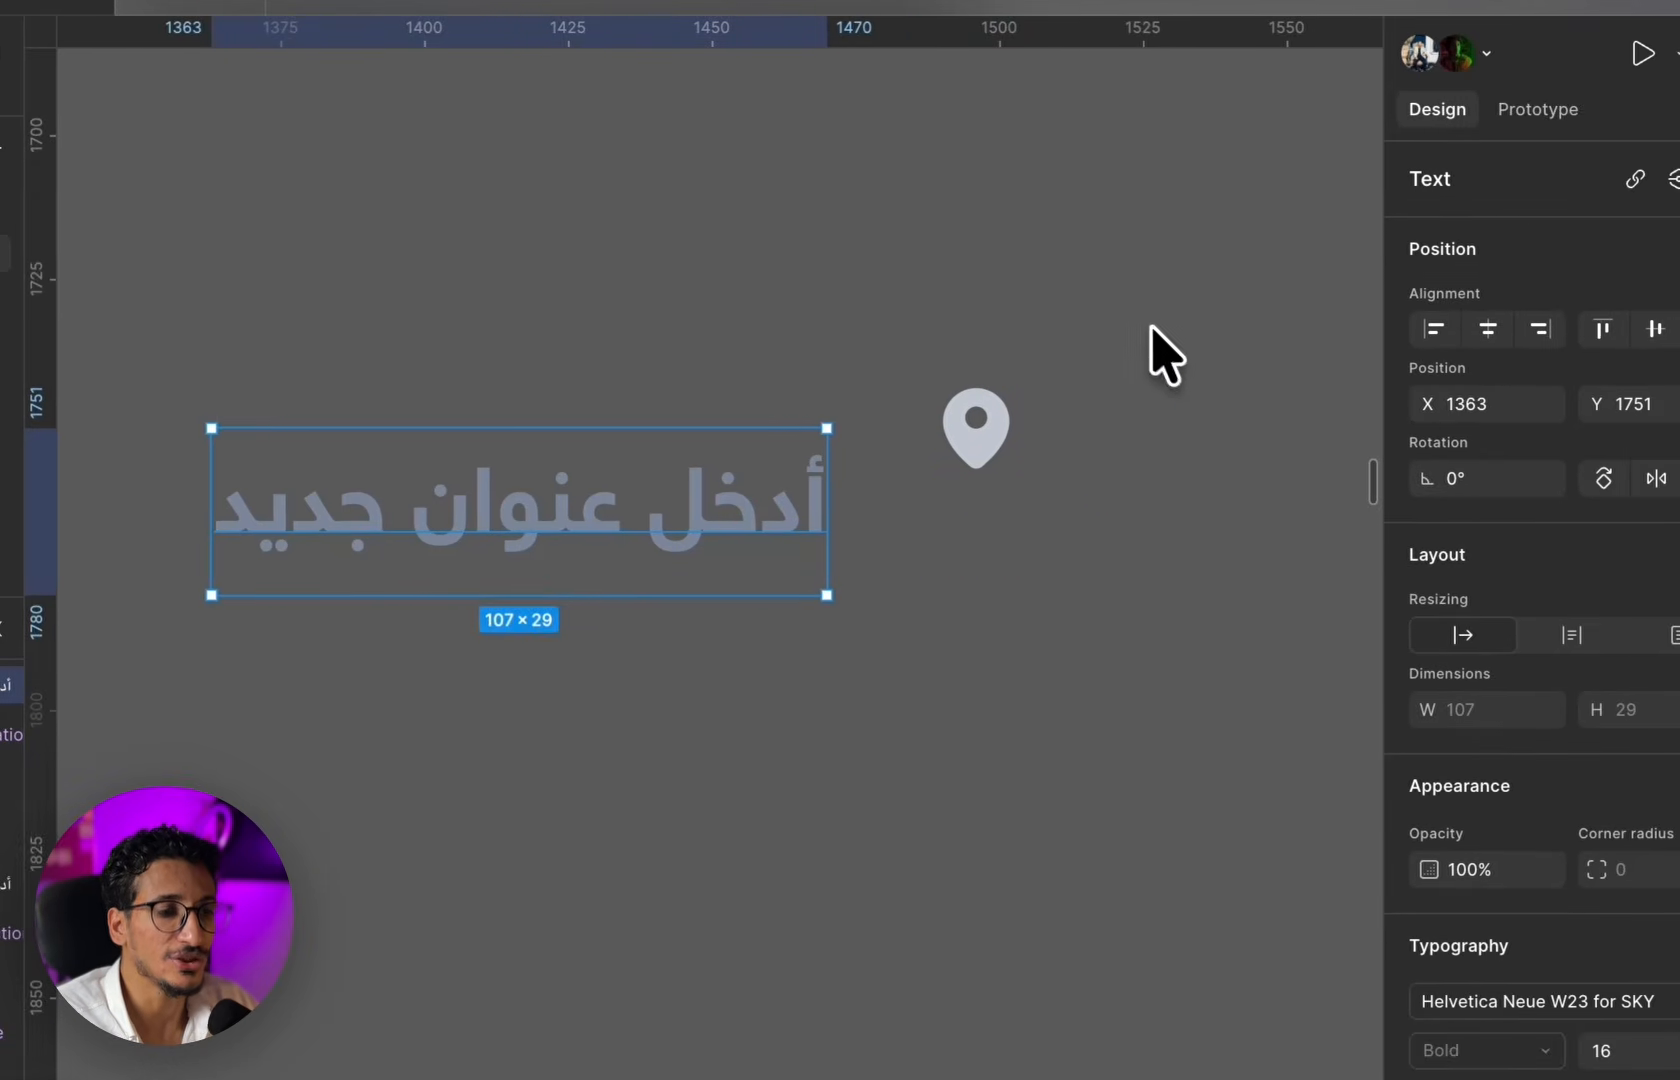
# - Try aligning the text and pin icon on their vertical centers and framing them, and undo both
pyautogui.click(1292, 300)
pyautogui.moveTo(1250, 280); pyautogui.dragTo(344, 665)
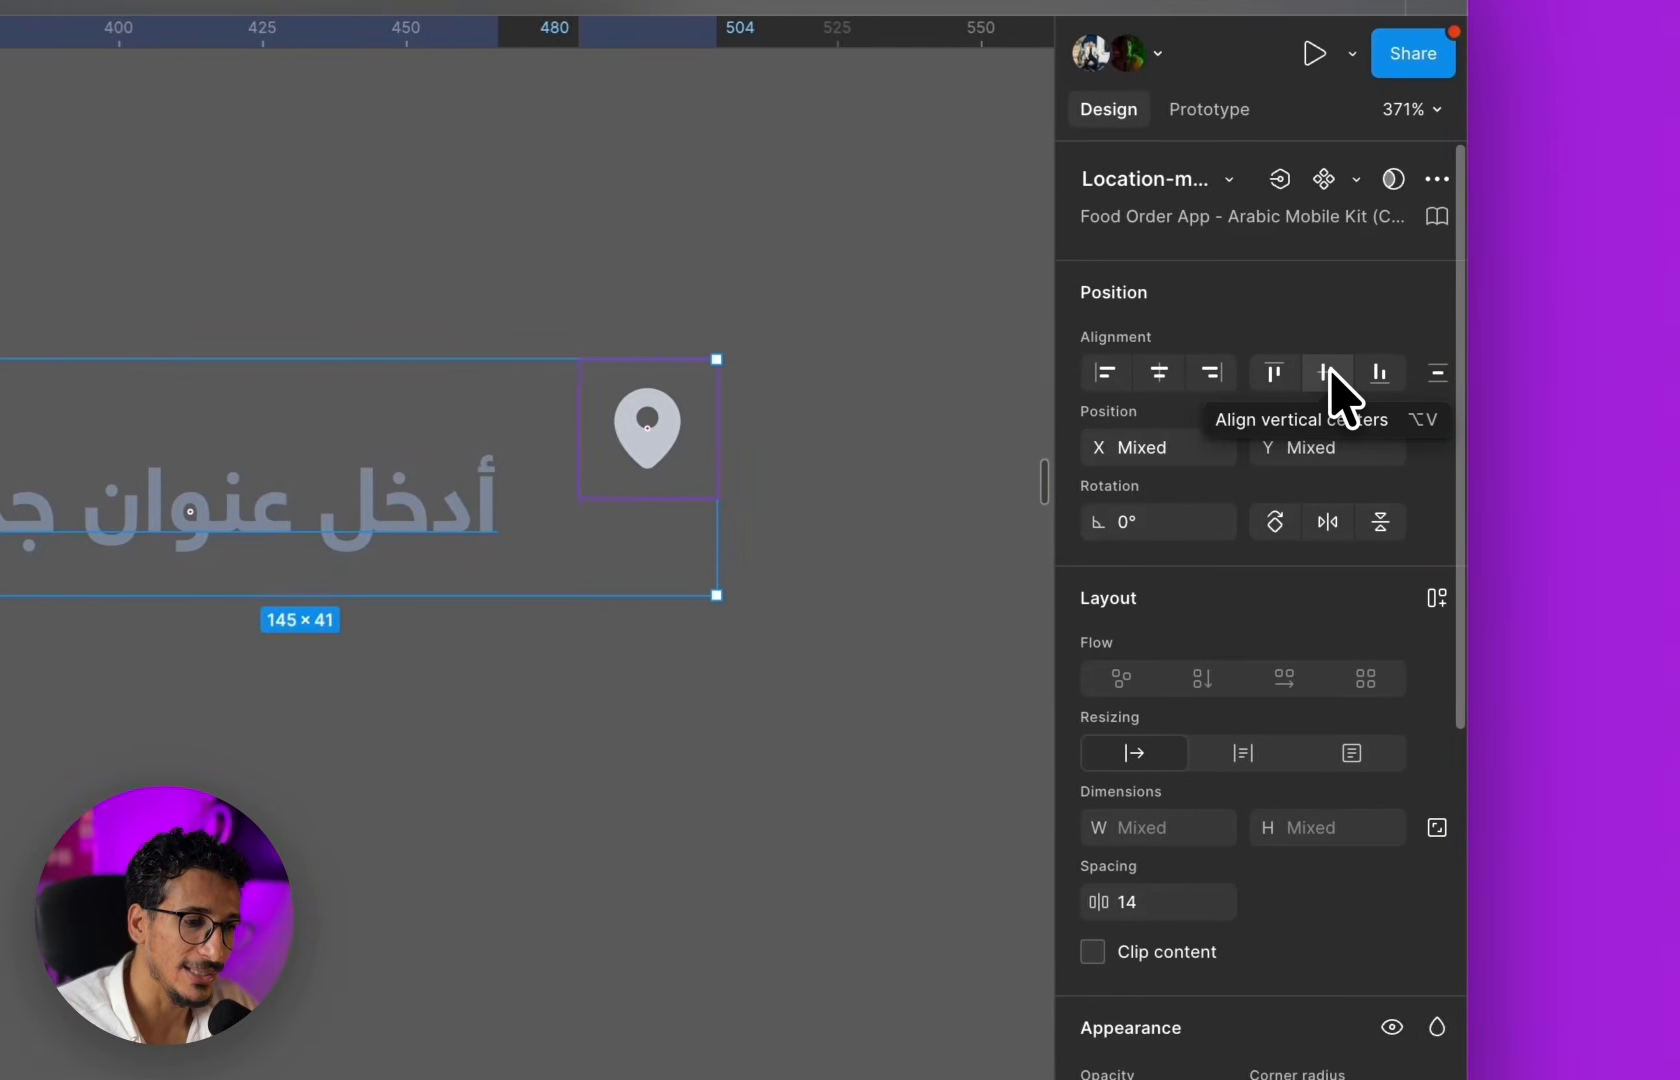
pyautogui.click(1330, 372)
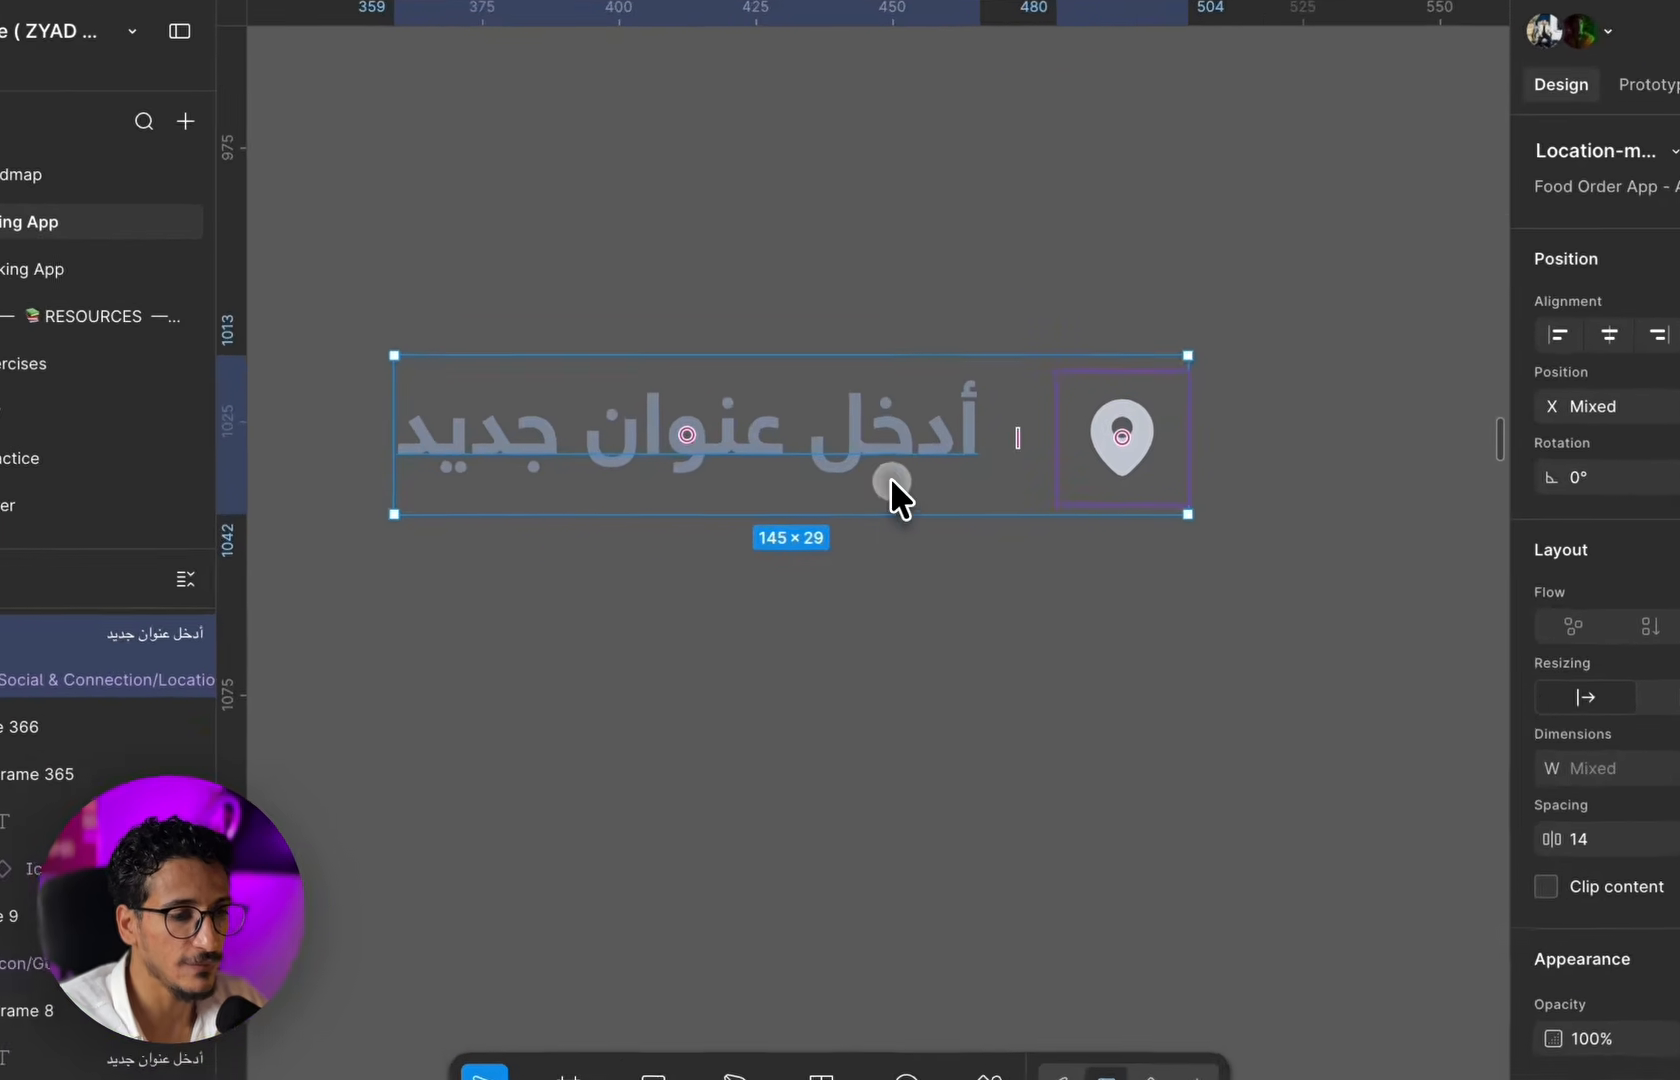
pyautogui.rightClick(879, 503)
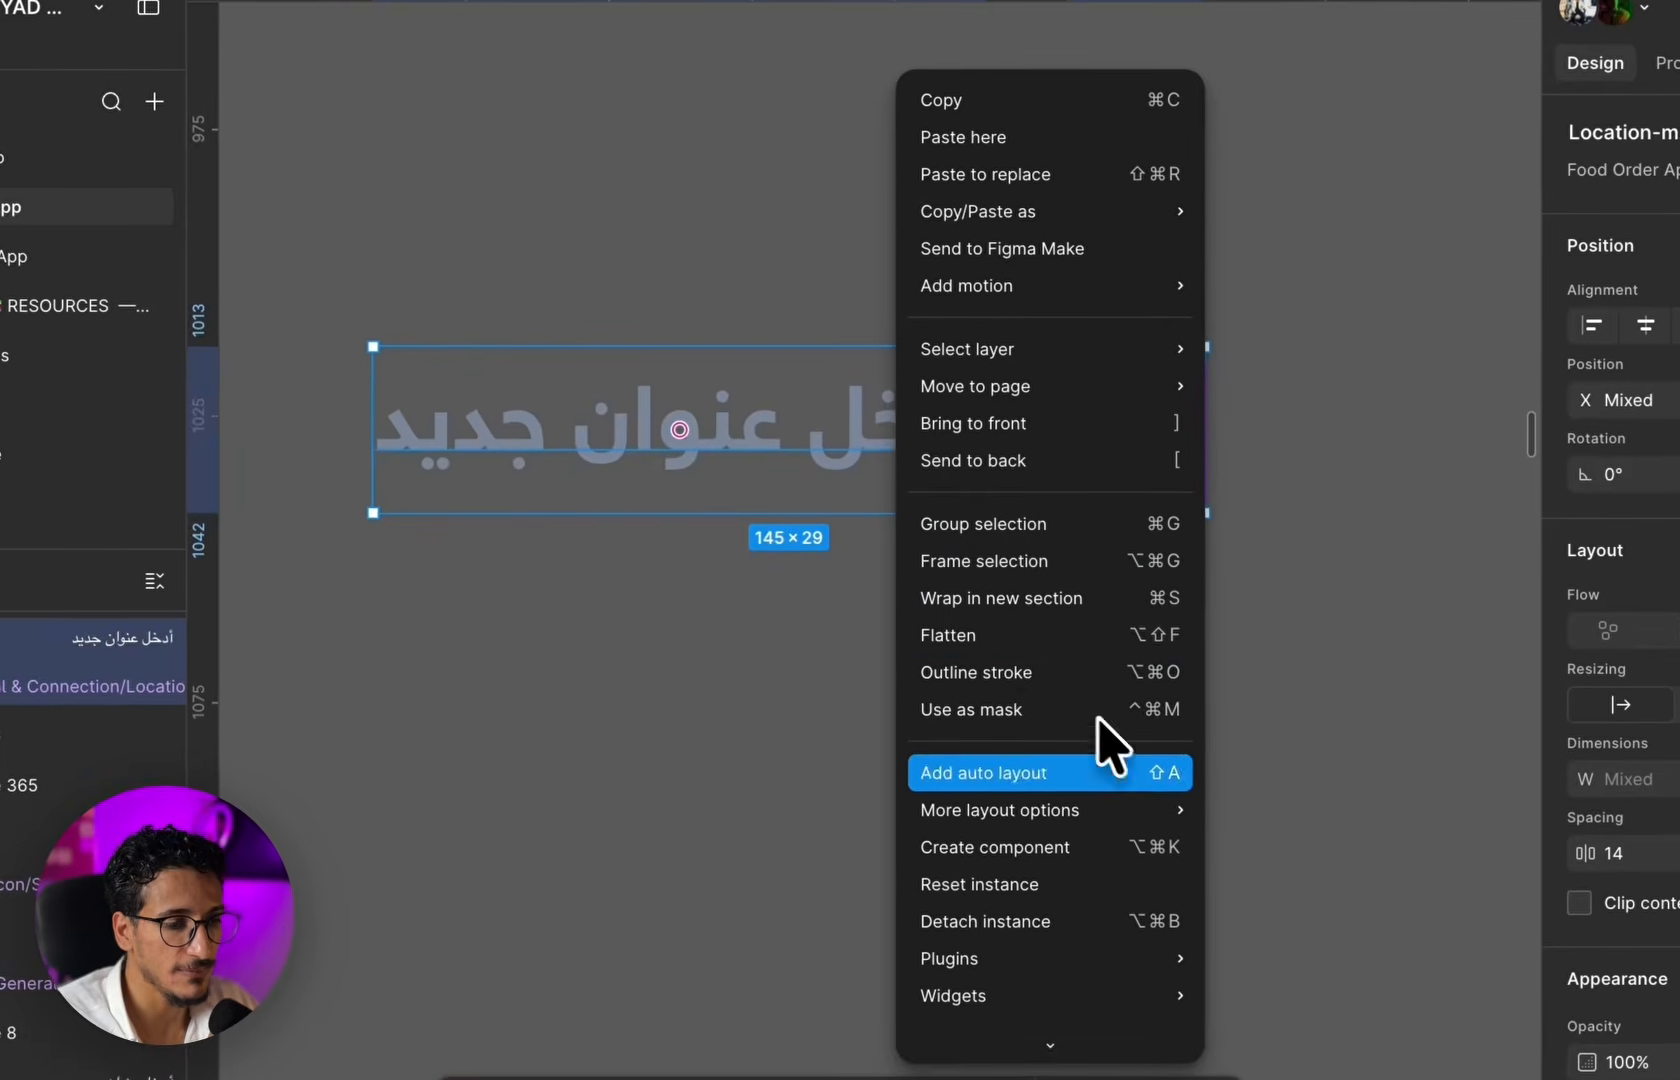
pyautogui.click(1005, 565)
pyautogui.press('super+z')
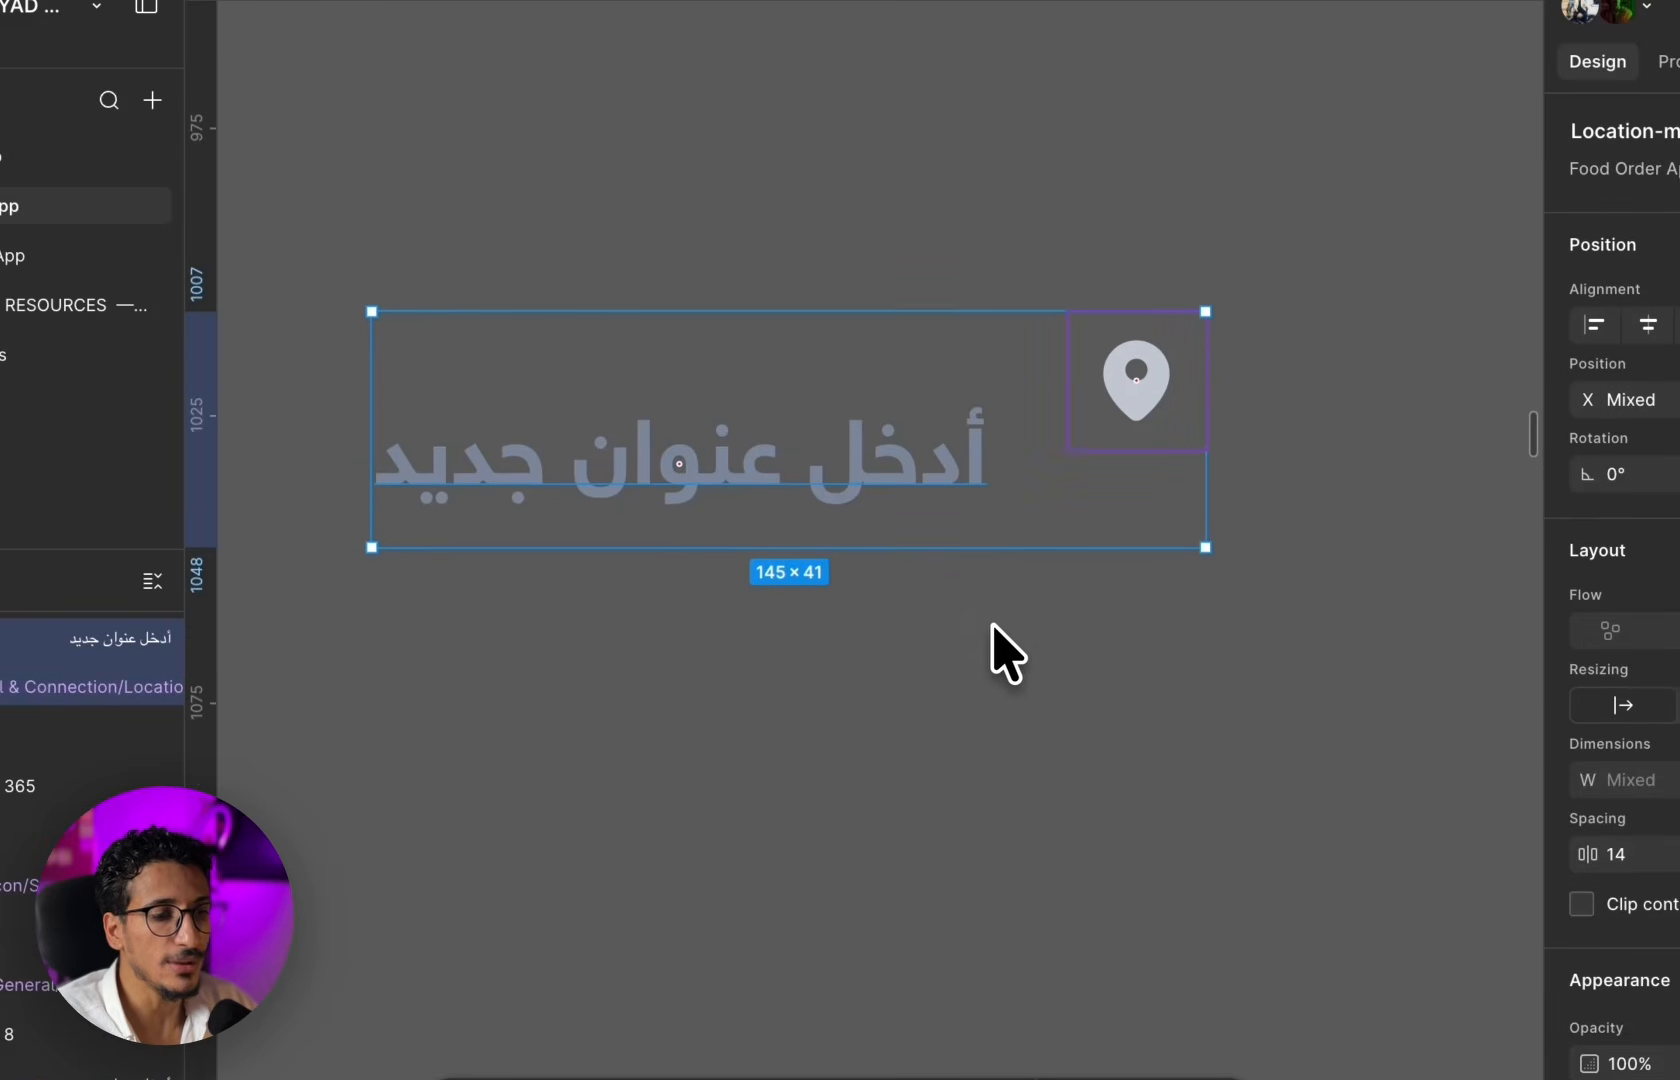
pyautogui.press('super+z')
# - Shift the loose text slightly closer to the pin icon and wrap both in an auto layout frame
pyautogui.moveTo(863, 488); pyautogui.dragTo(898, 588)
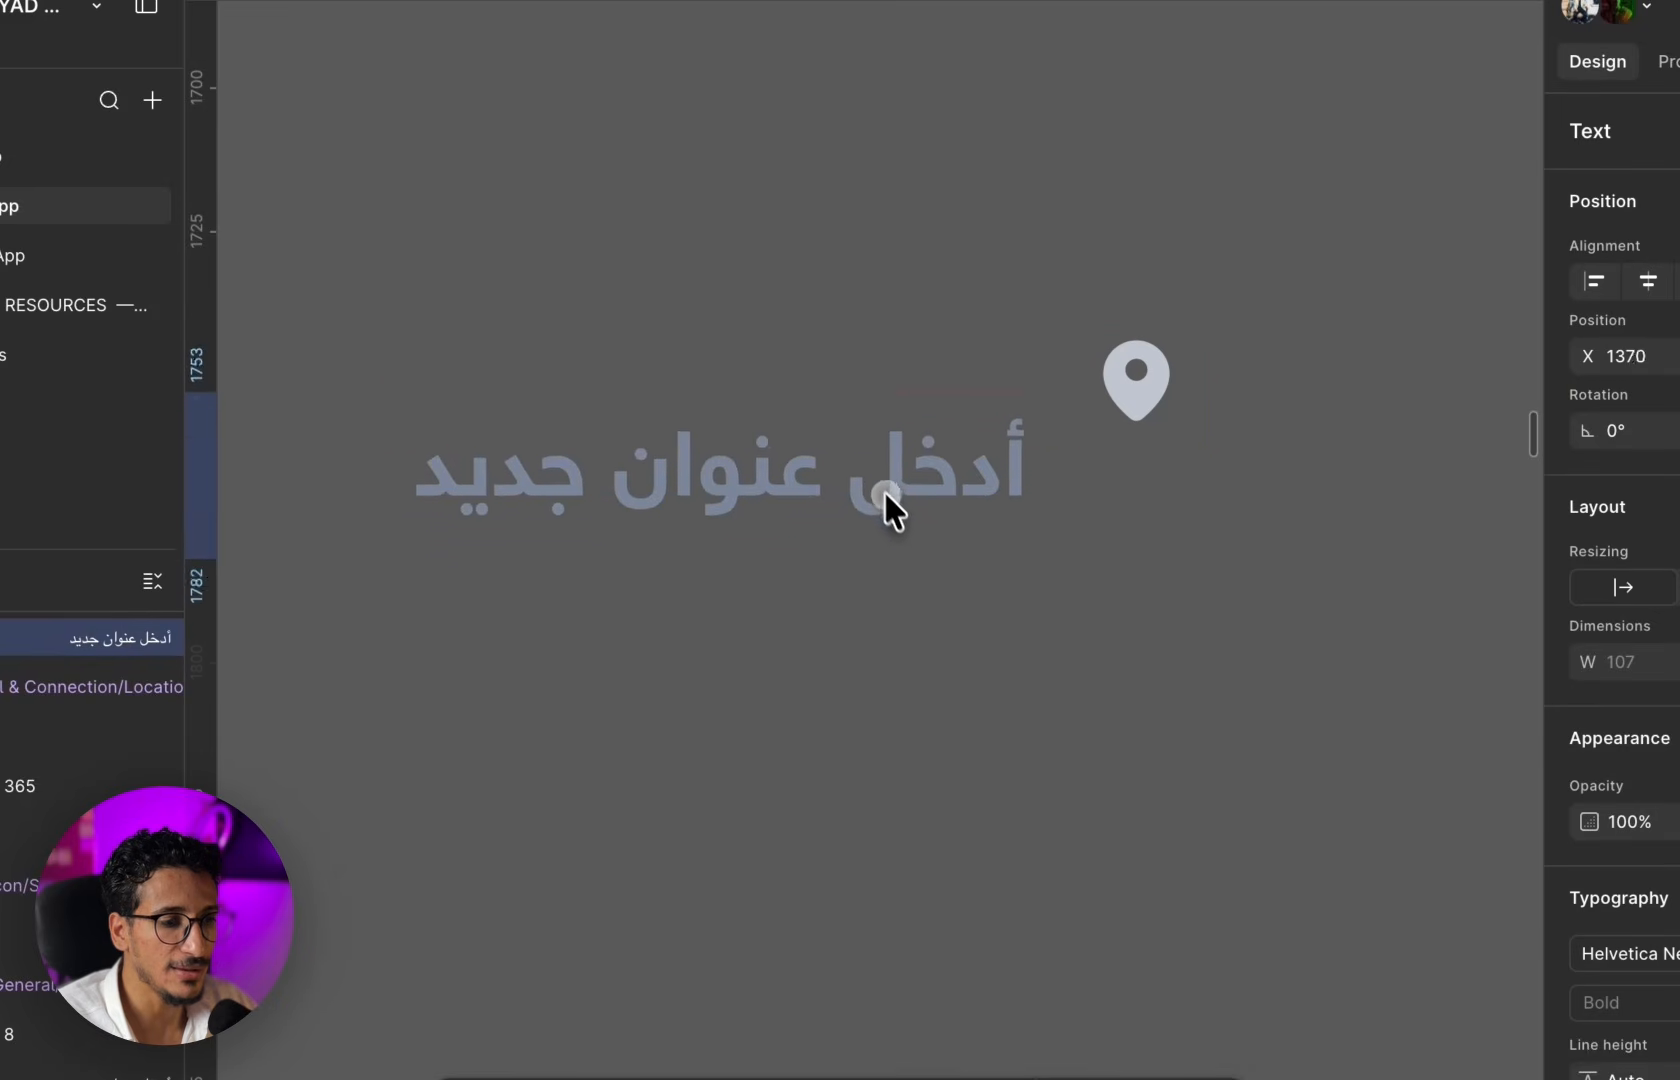
pyautogui.moveTo(1320, 272); pyautogui.dragTo(495, 715)
pyautogui.hotkey('shift', 'a')
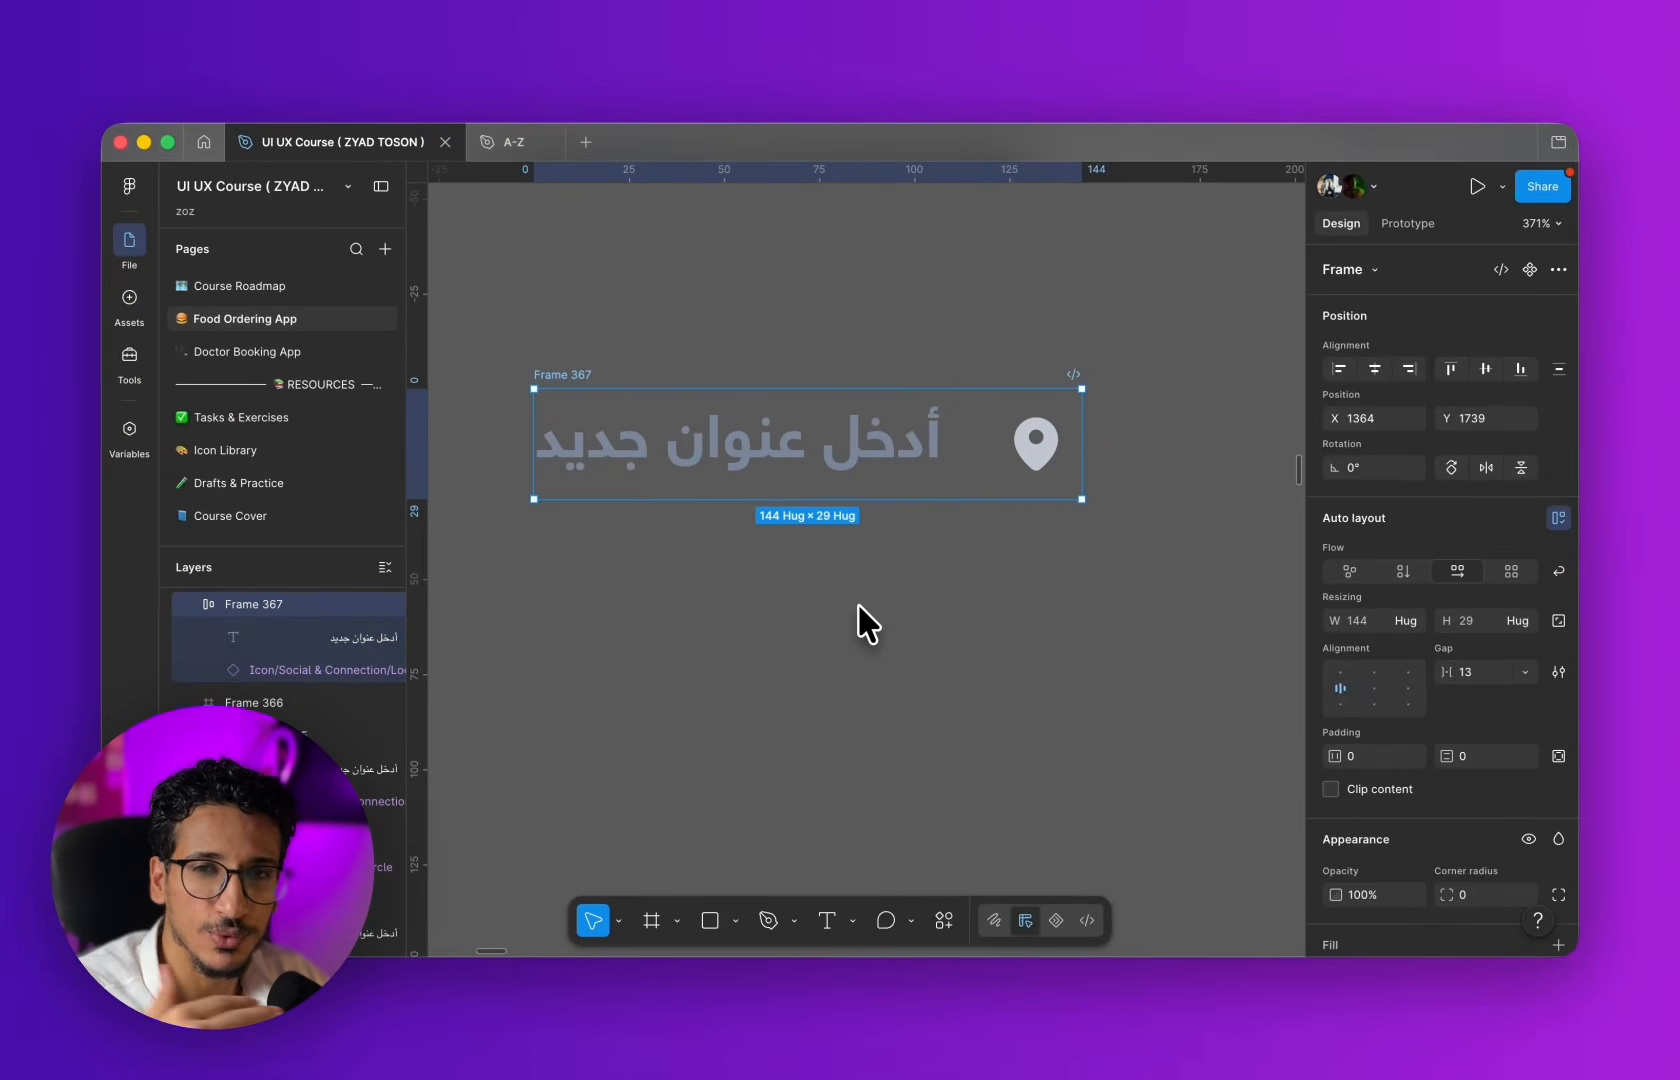
# - Wrap the text-and-pin frame in a second auto layout frame with 10 padding
pyautogui.scroll(-5, 1066, 609)
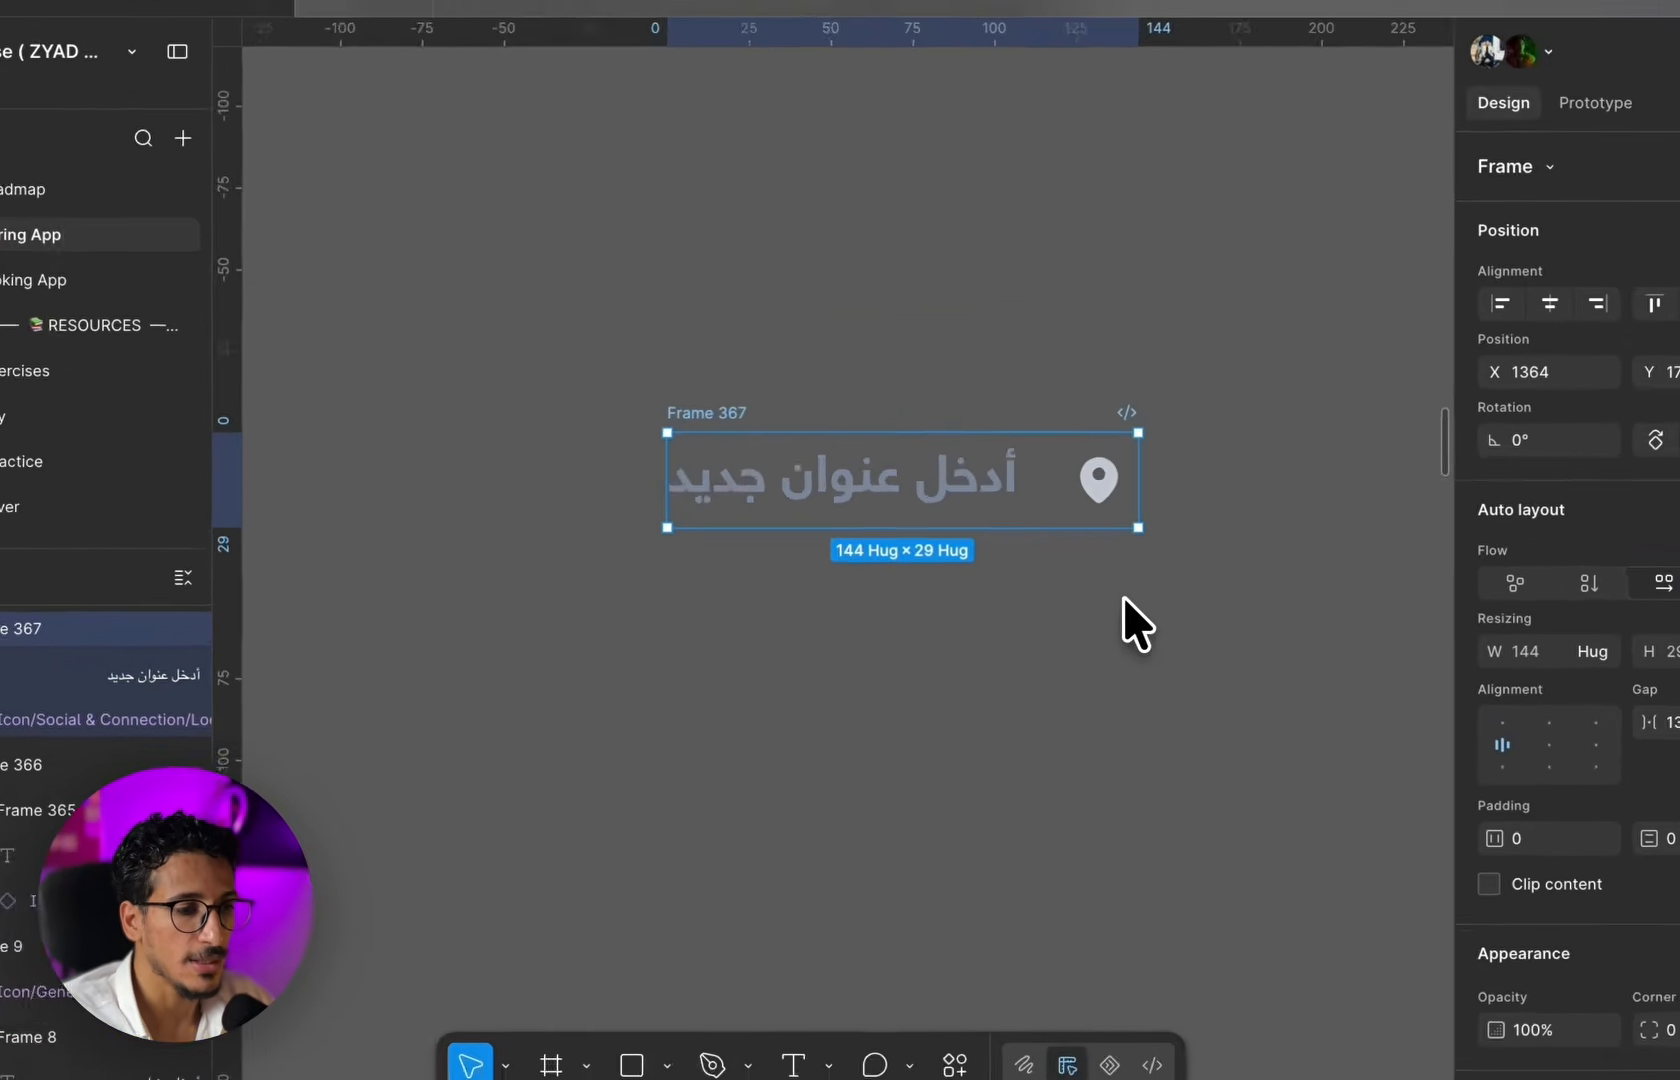
pyautogui.scroll(-5, 1080, 650)
pyautogui.moveTo(1083, 634); pyautogui.dragTo(824, 598)
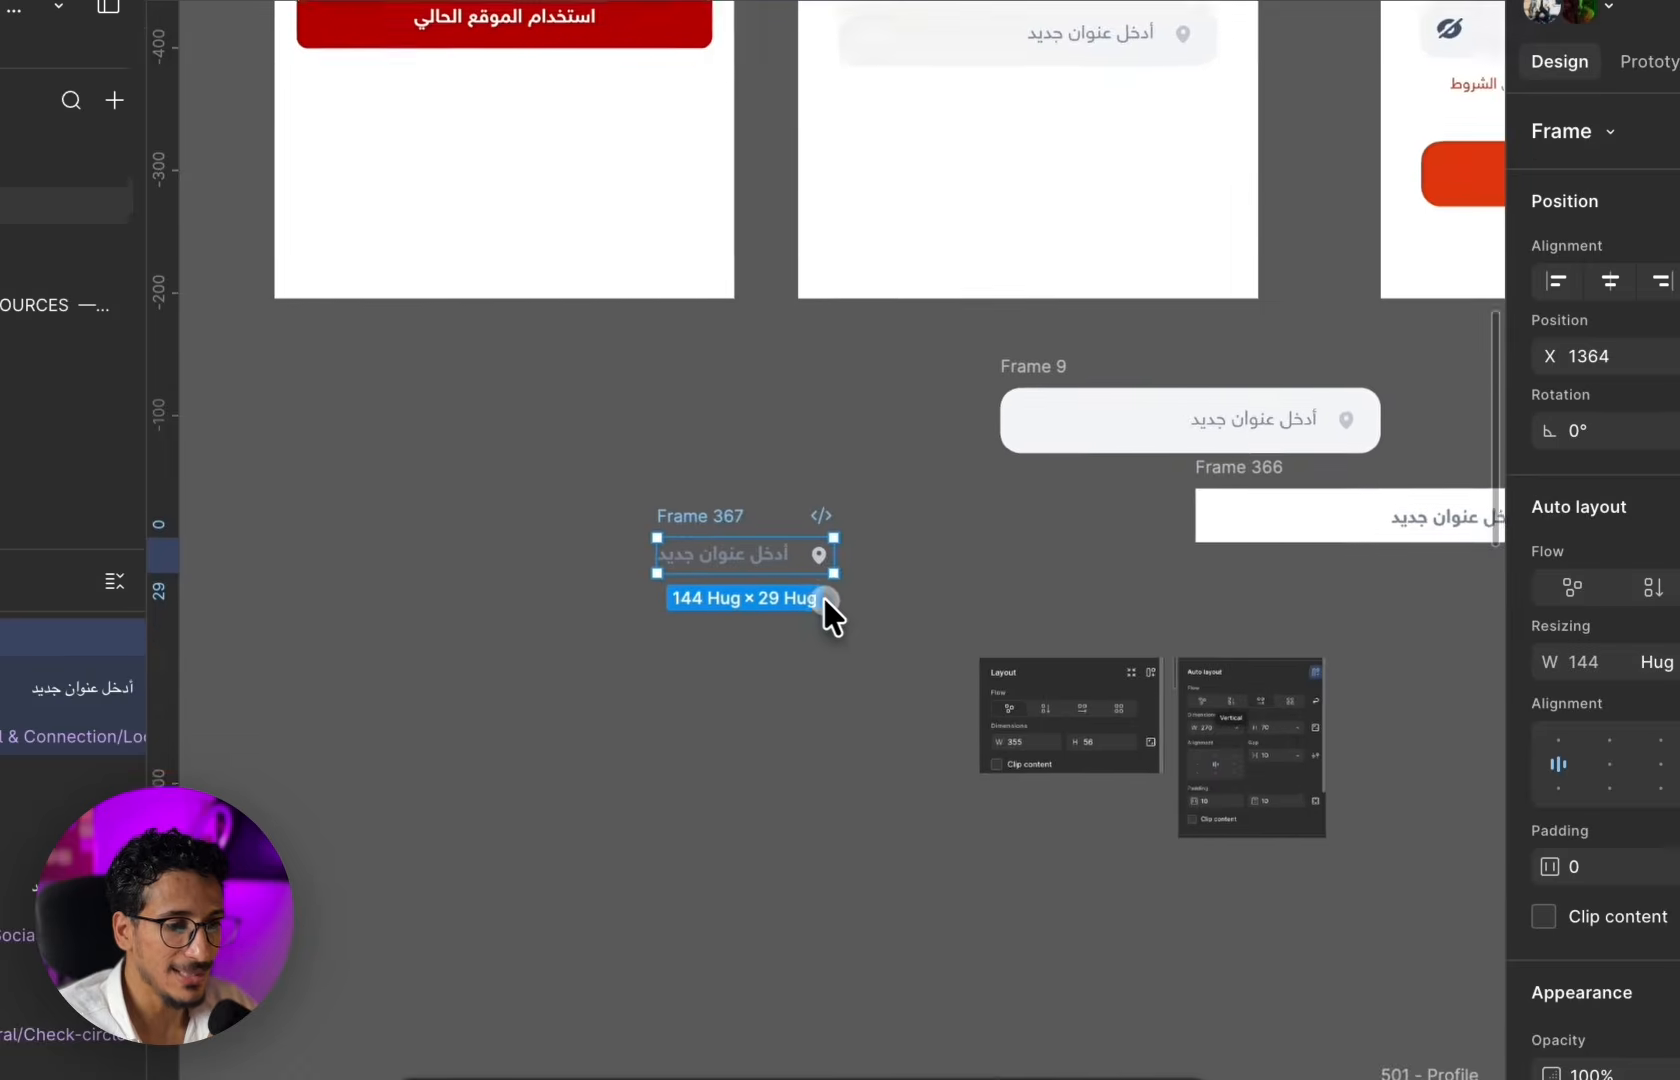
pyautogui.scroll(6, 900, 588)
pyautogui.scroll(2, 990, 578)
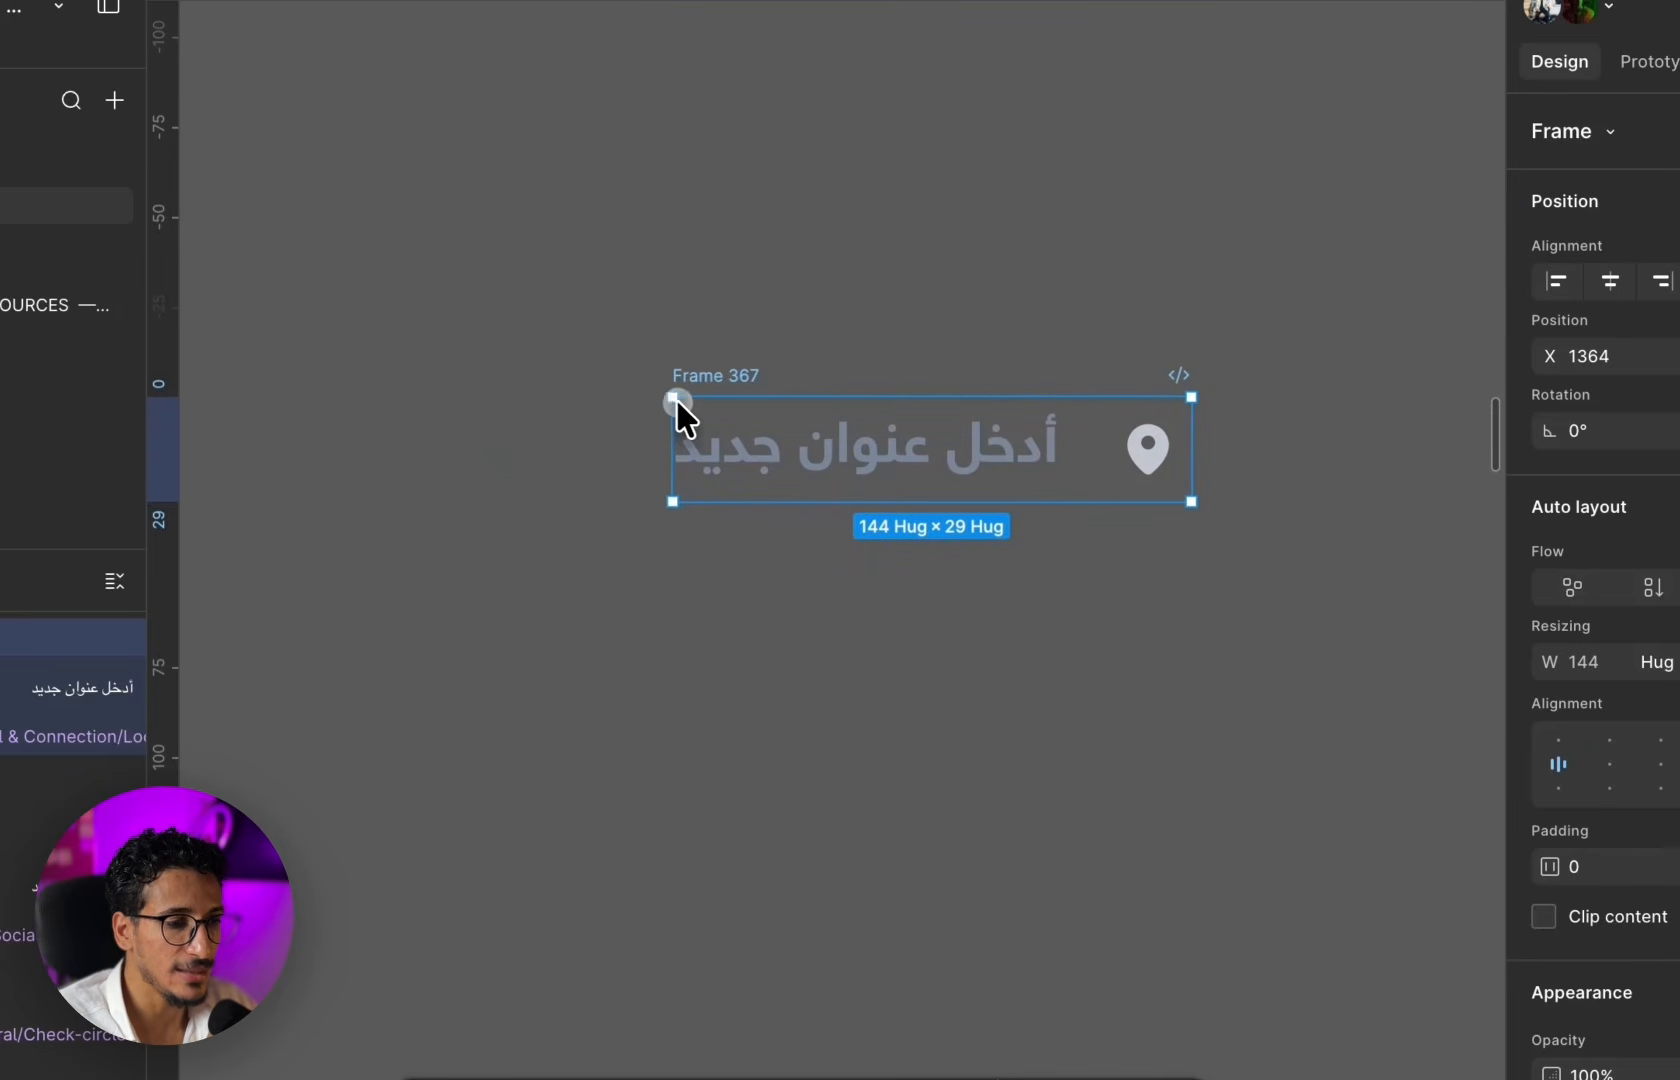
pyautogui.hotkey('shift', 'a')
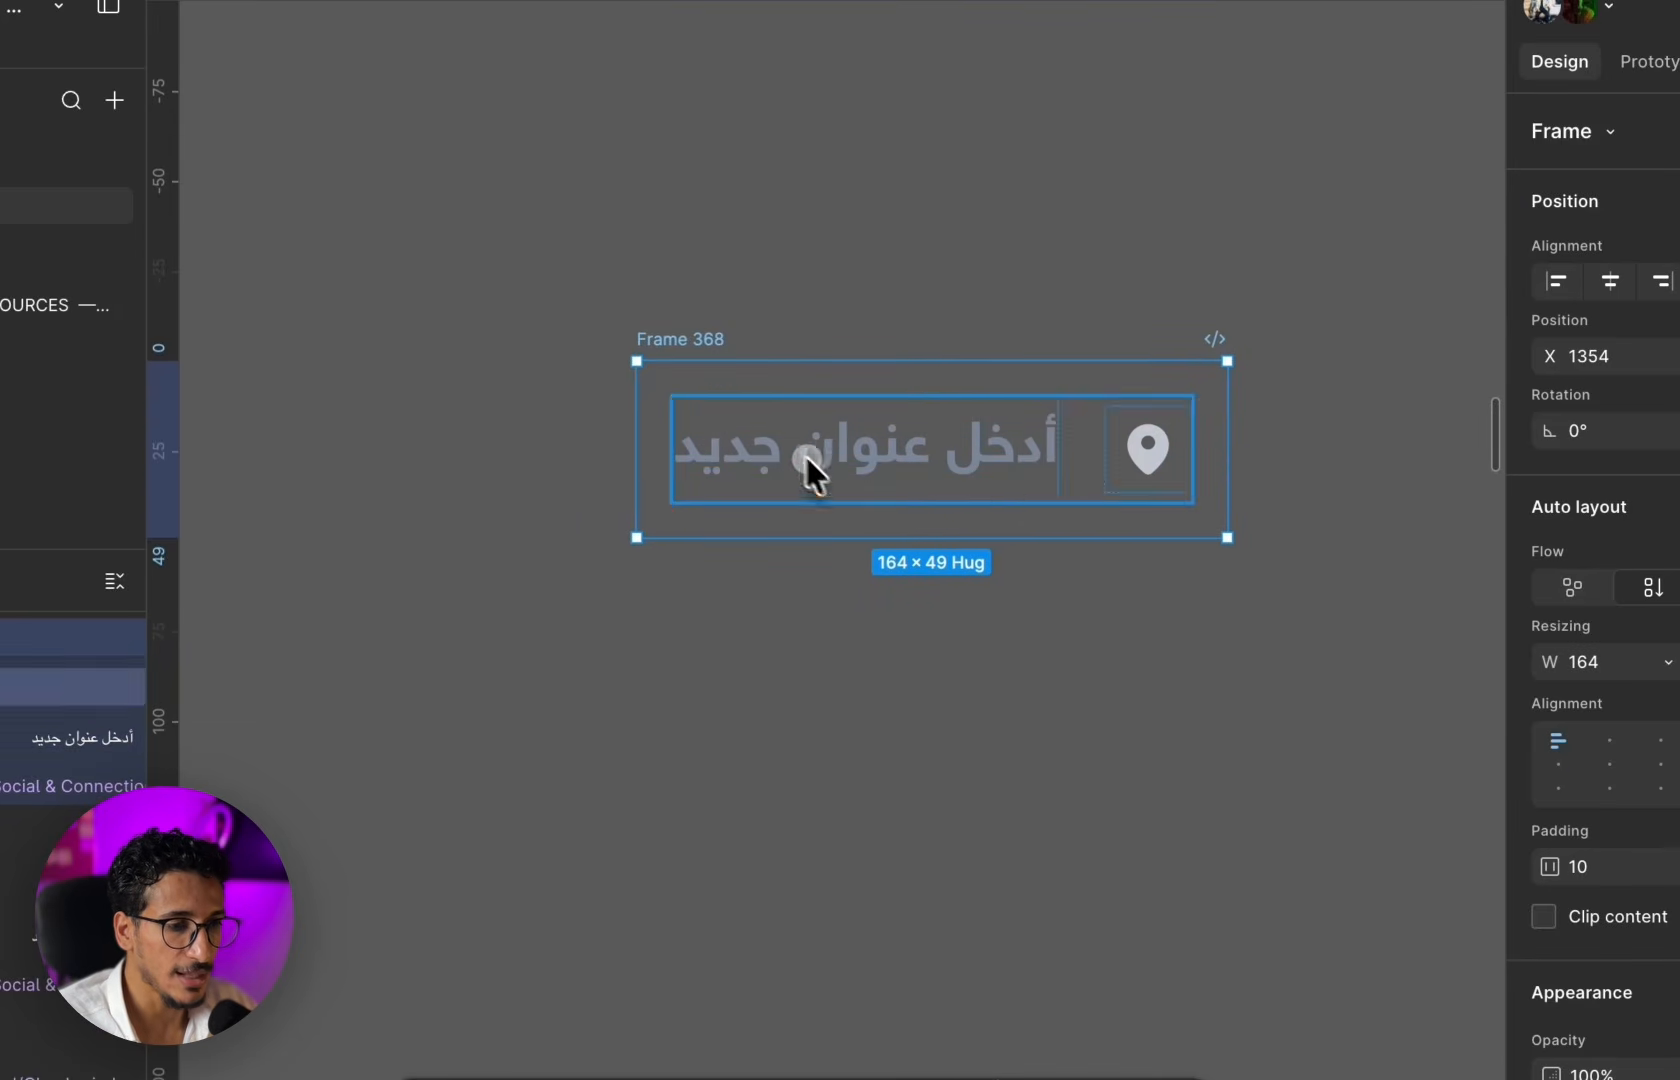
# - Add a white FFFFFF fill to the outer auto layout frame
pyautogui.scroll(-5, 1455, 743)
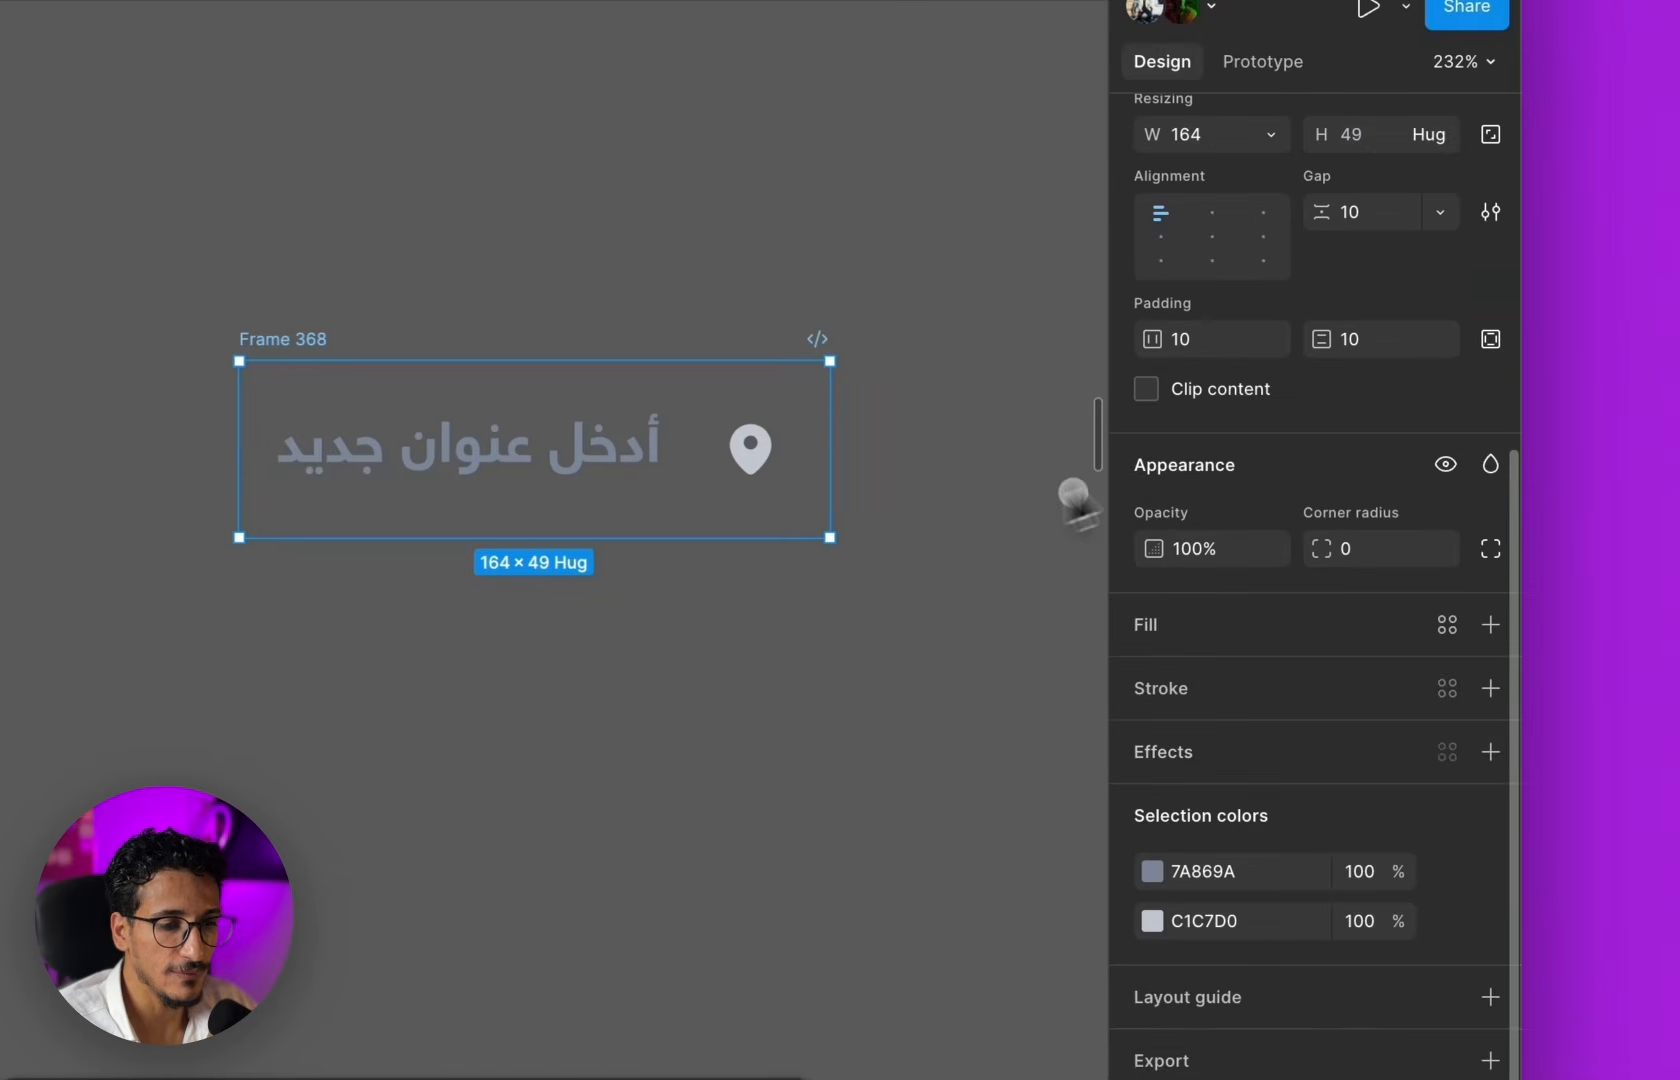
pyautogui.scroll(3, 1462, 645)
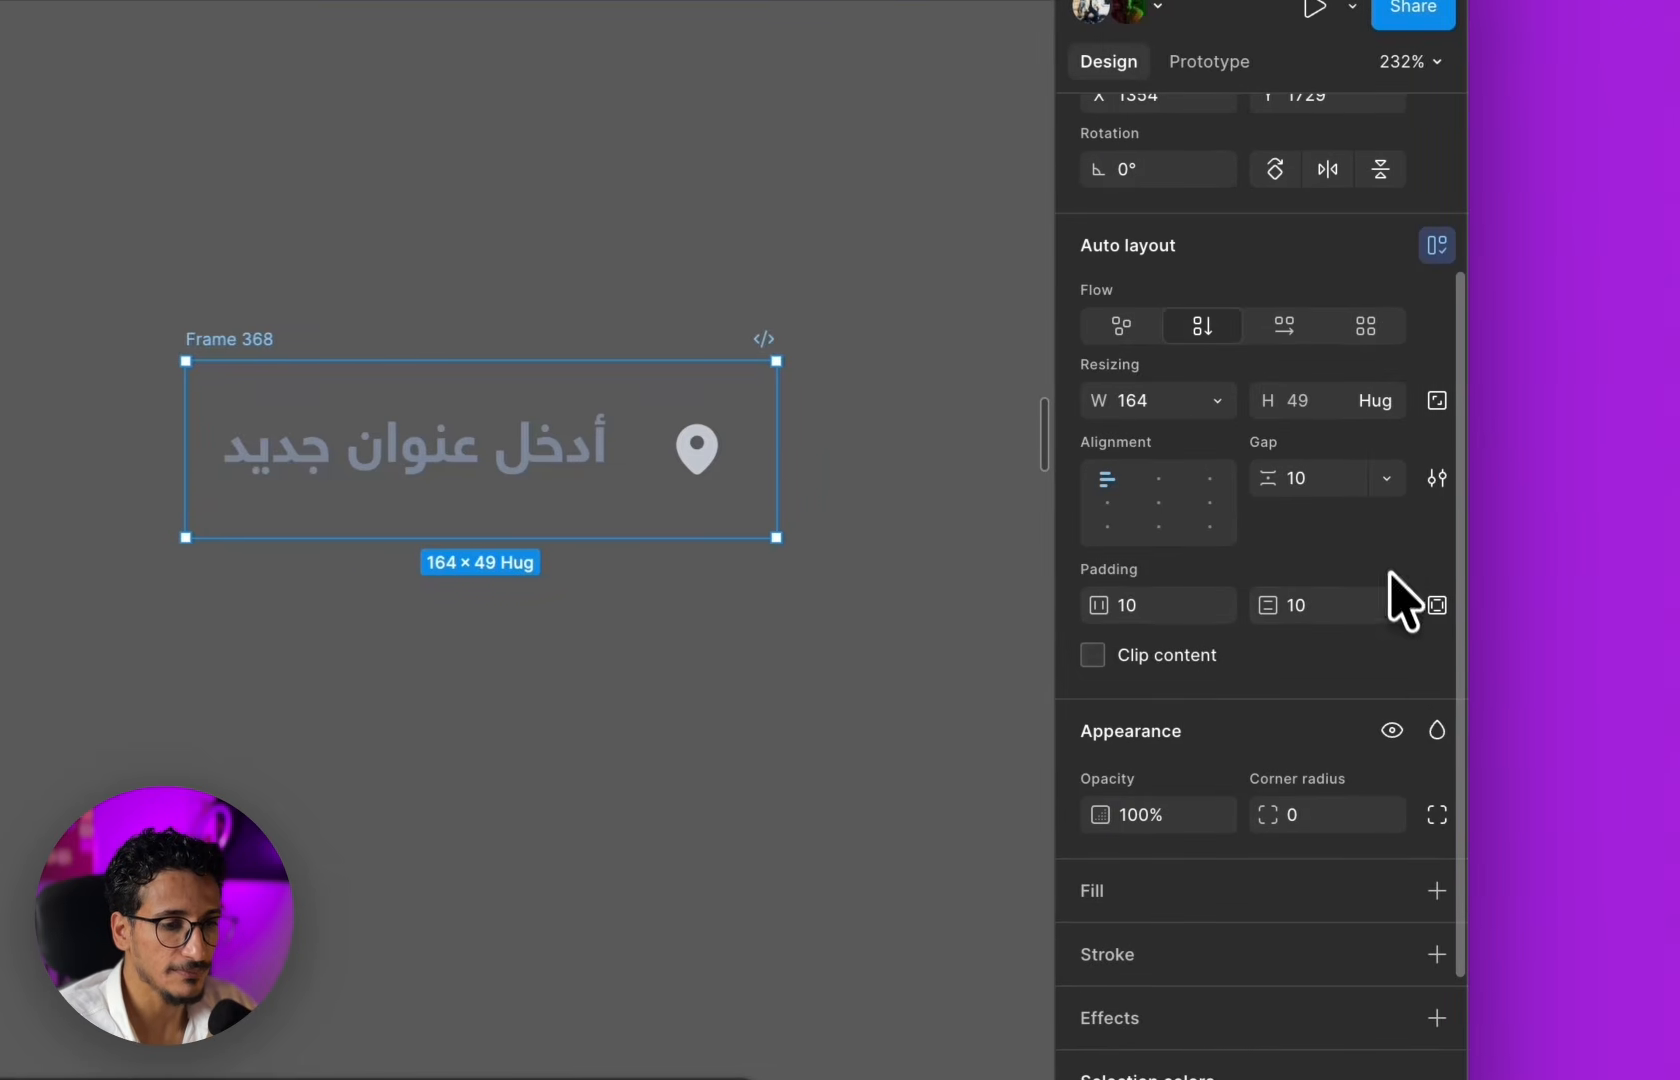
pyautogui.click(1437, 890)
pyautogui.hscroll(3, 470, 578)
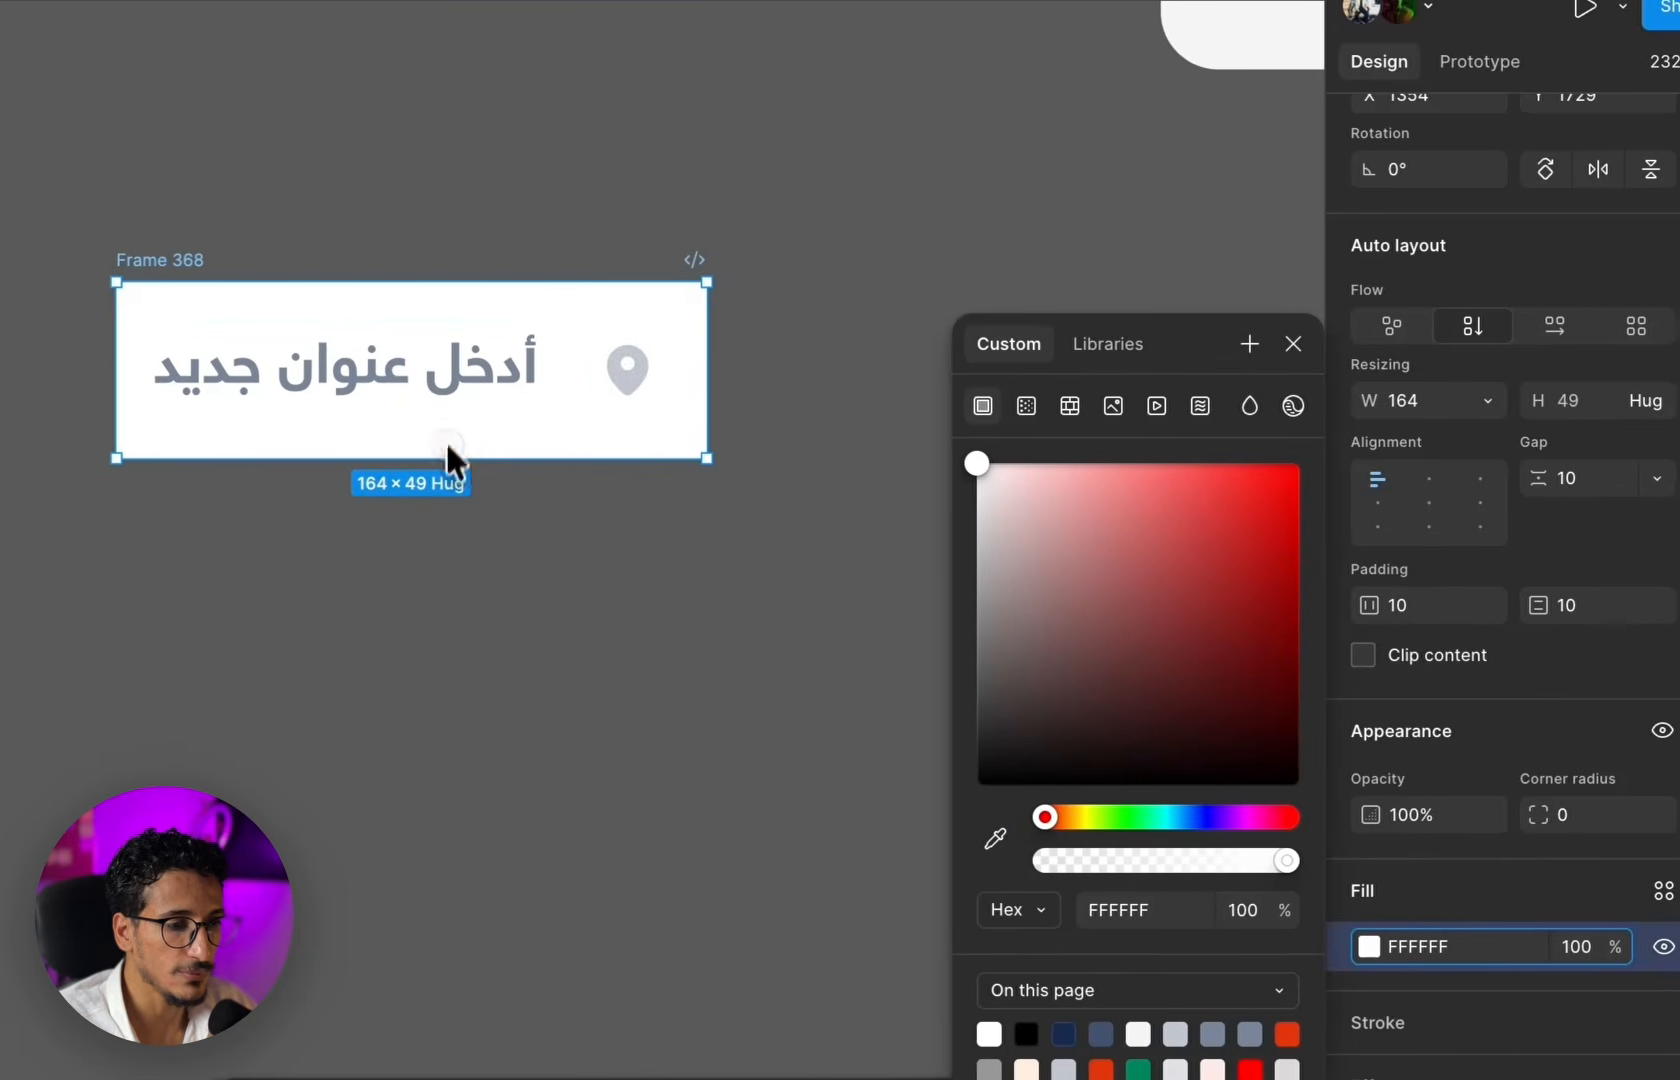
# - Try a dark red fill on the inner text-and-pin frame, and undo the red color
pyautogui.doubleClick(490, 470)
pyautogui.scroll(-1, 1375, 893)
pyautogui.click(1469, 846)
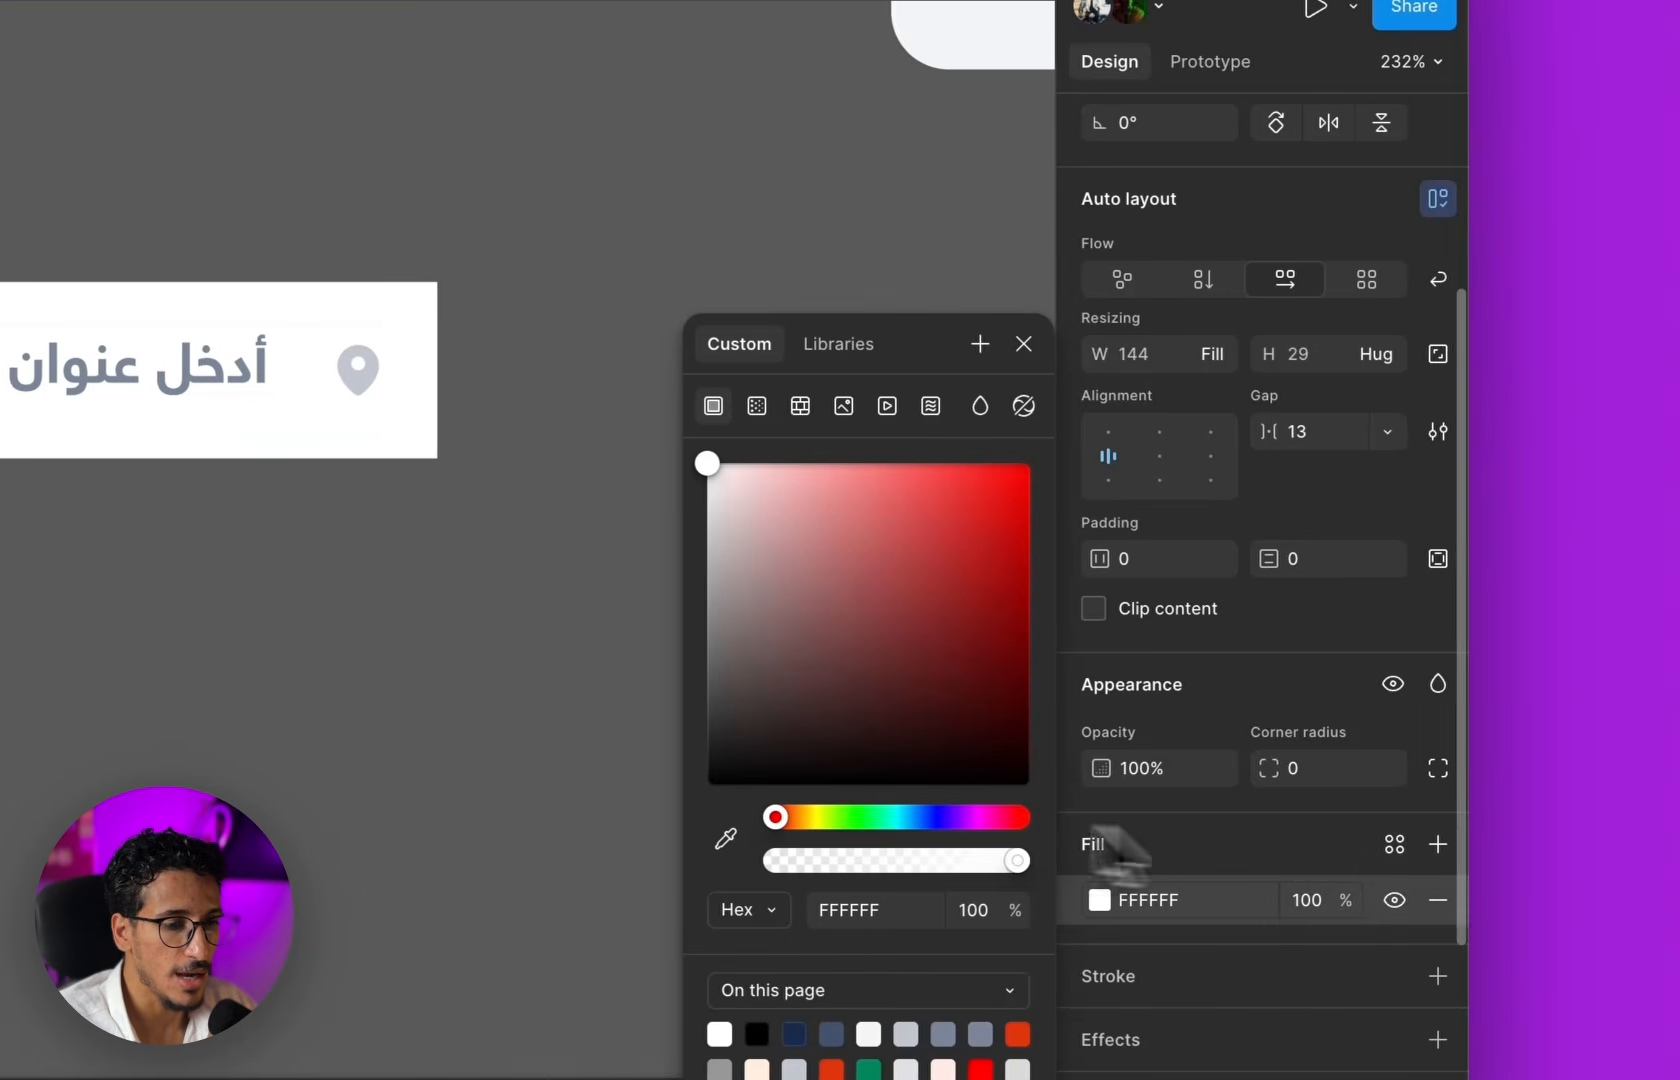
pyautogui.click(1028, 695)
pyautogui.hscroll(-3, 624, 795)
pyautogui.click(624, 795)
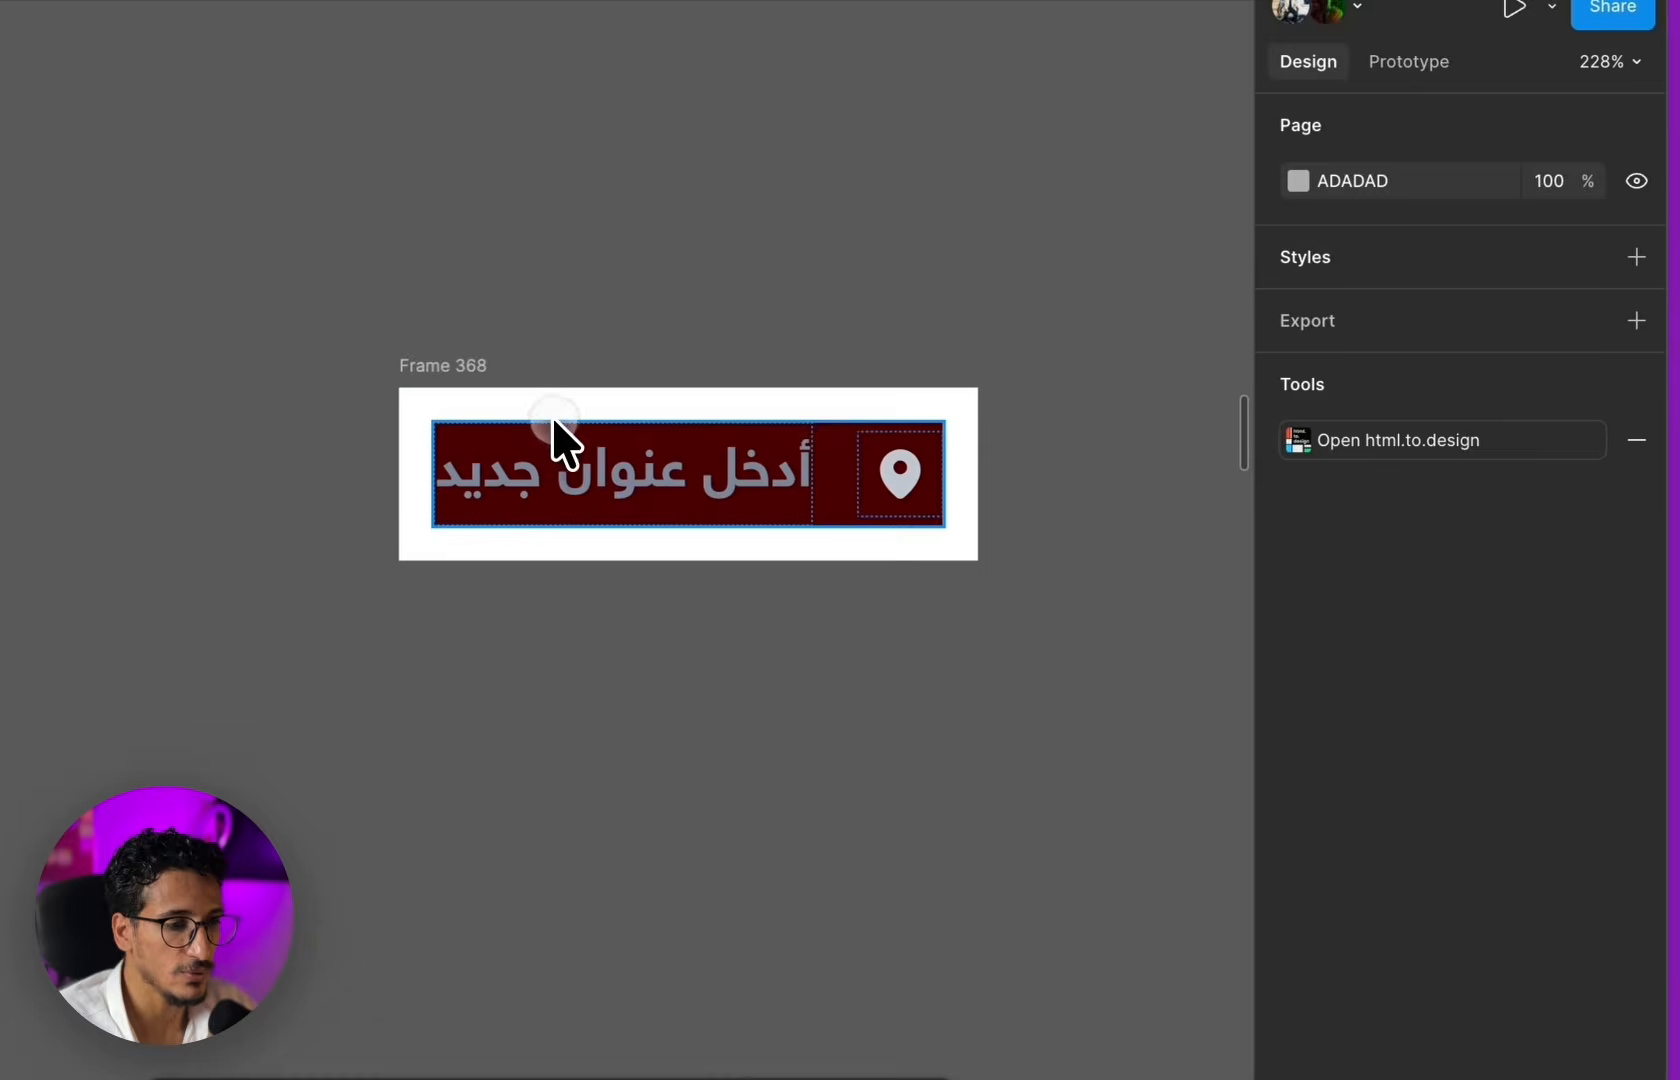
pyautogui.click(262, 398)
pyautogui.press('super+z')
pyautogui.scroll(4, 822, 504)
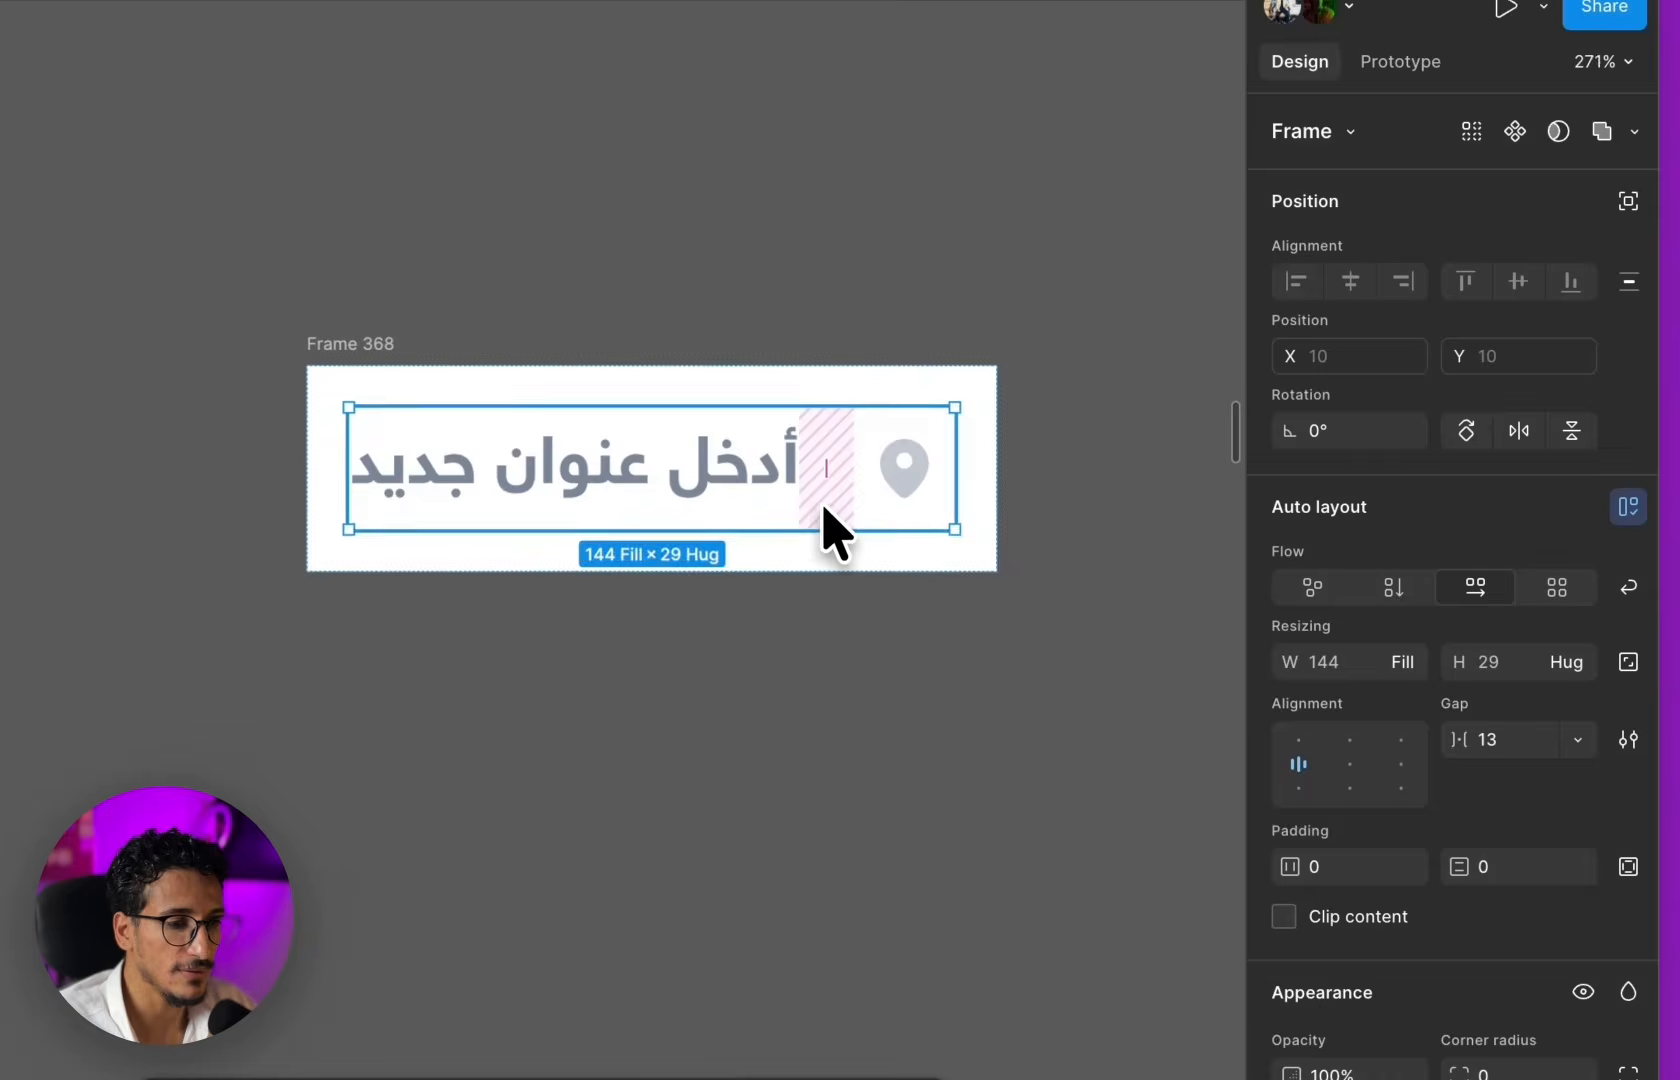
# - Move the outer auto layout frame onto the screen below its dark red button, at X 147, Y 691
pyautogui.scroll(-4, 738, 519)
pyautogui.click(405, 410)
pyautogui.scroll(-5, 430, 435)
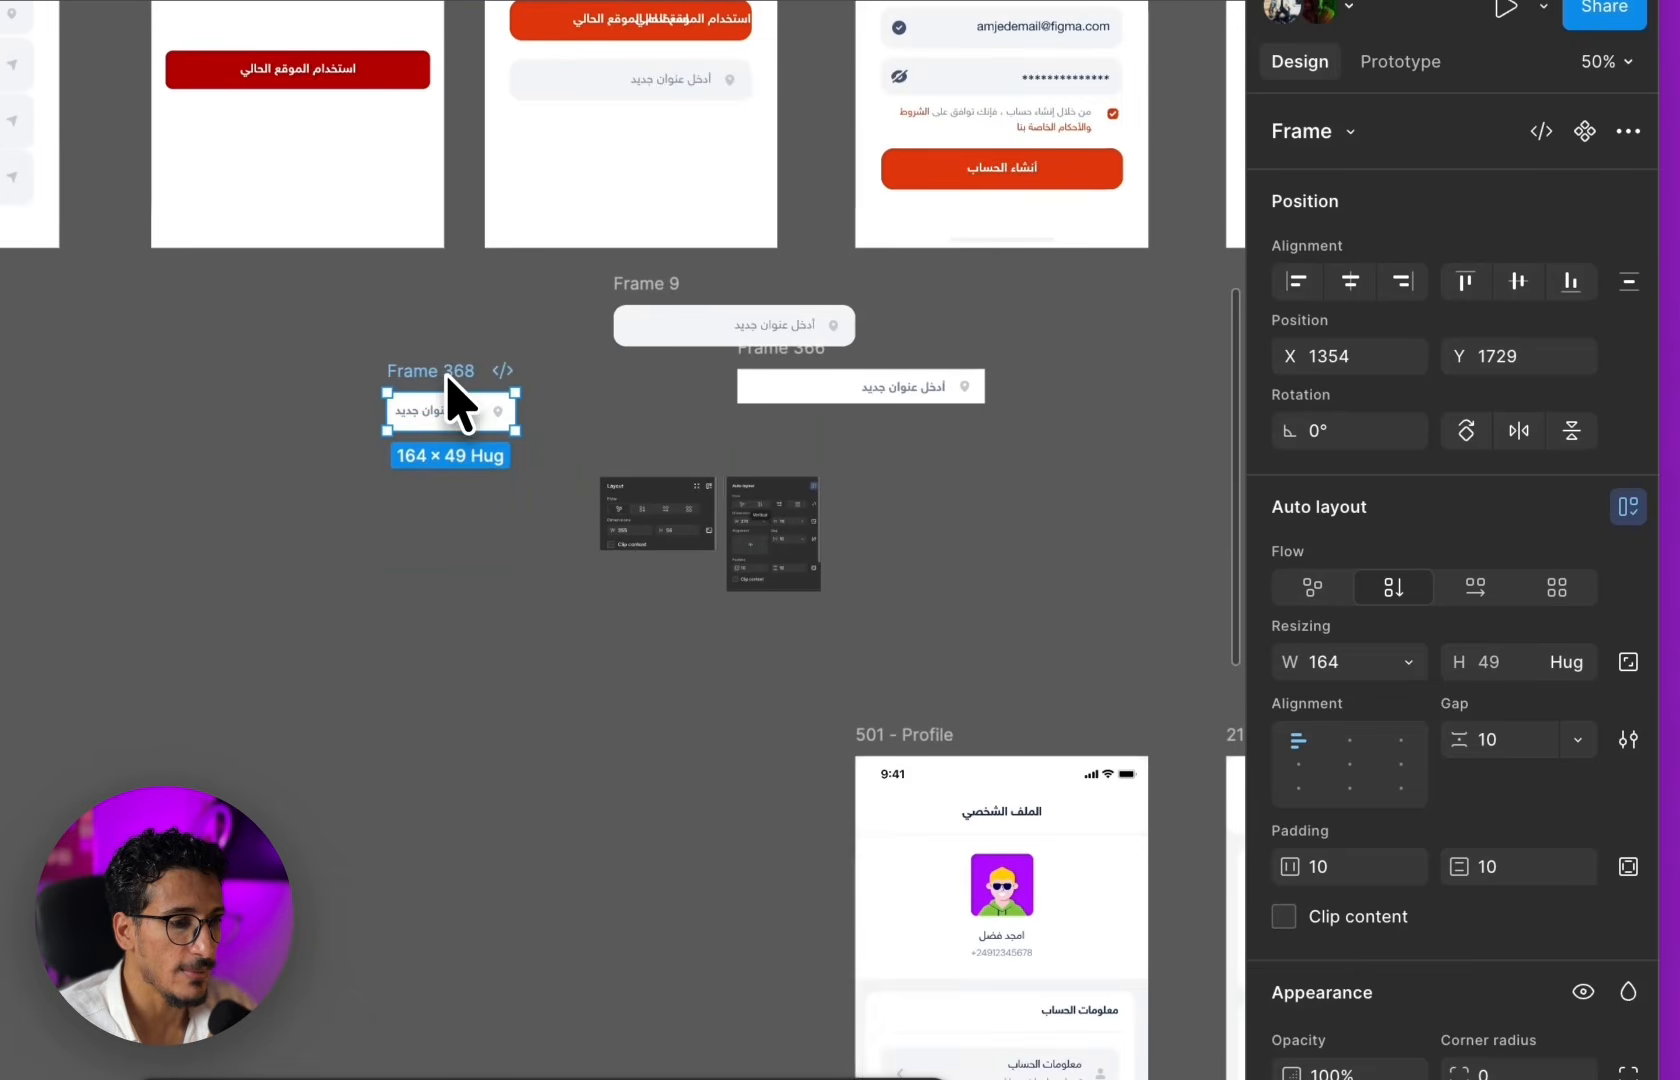
pyautogui.moveTo(447, 376); pyautogui.dragTo(326, 138)
# - Fill the outer frame with the light grey sampled from the neighboring screen's input field
pyautogui.scroll(6, 333, 150)
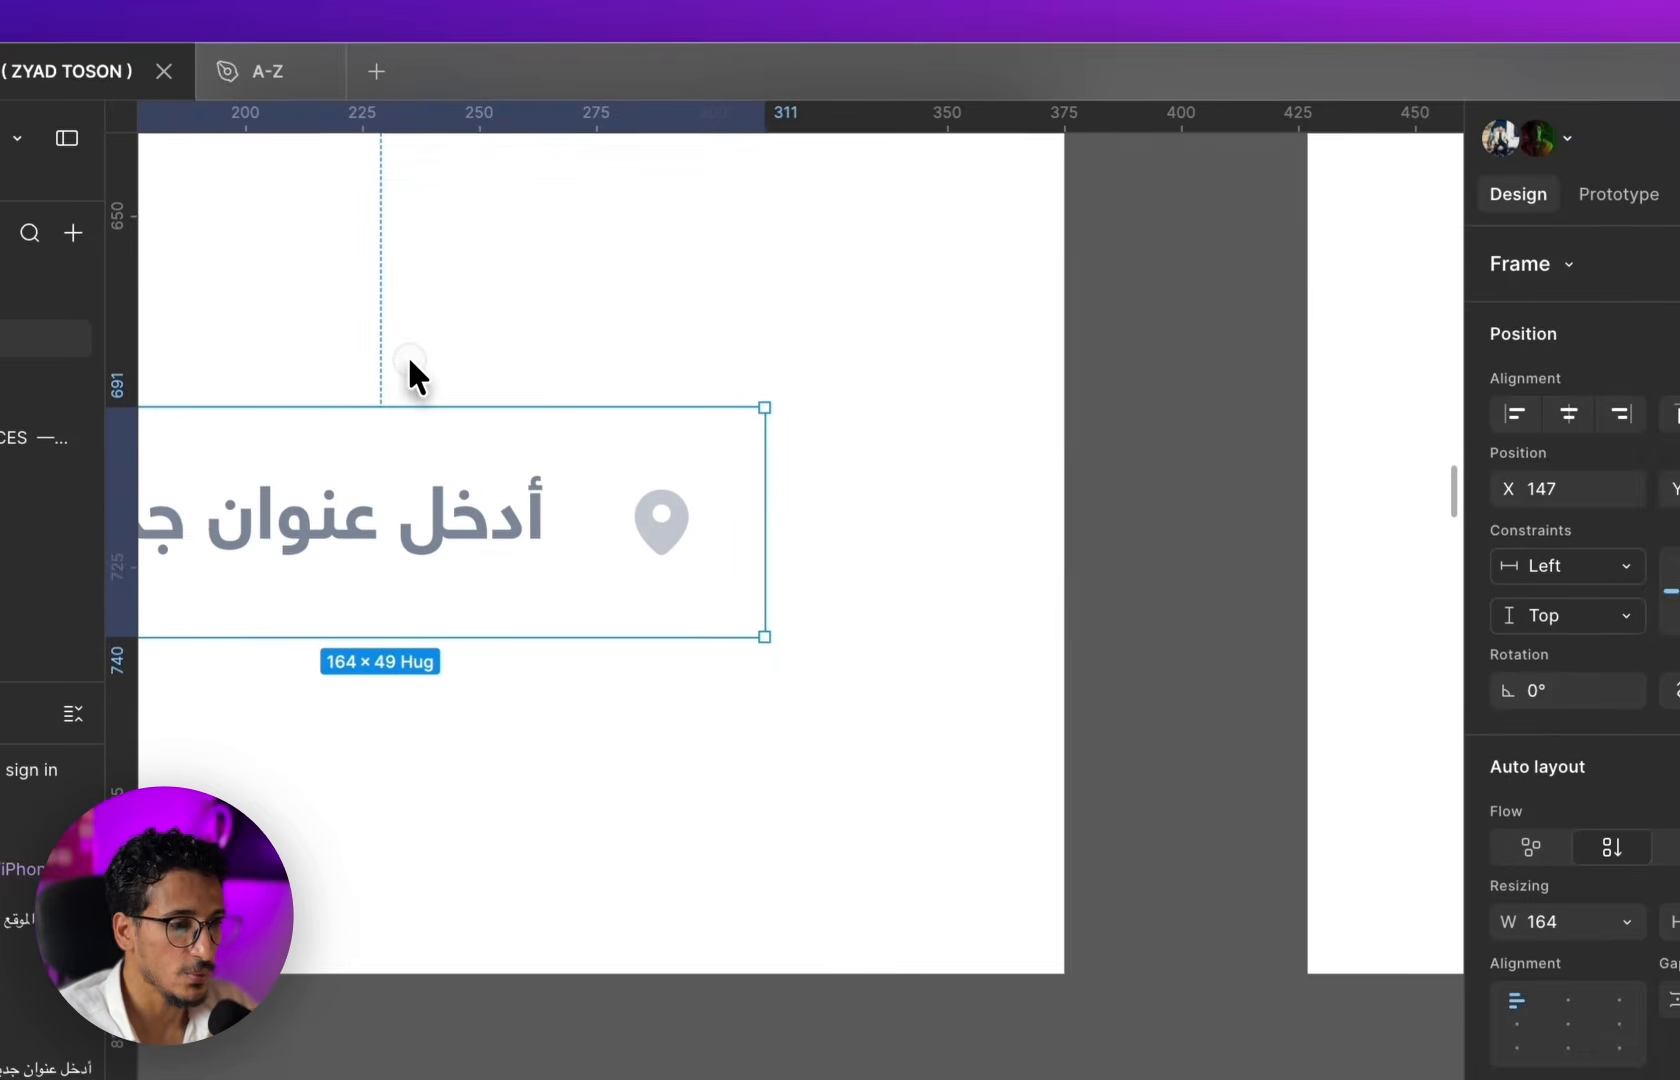
pyautogui.hscroll(5, 795, 412)
pyautogui.scroll(4, 795, 412)
pyautogui.press('i')
pyautogui.click(1056, 422)
pyautogui.scroll(-6, 1230, 508)
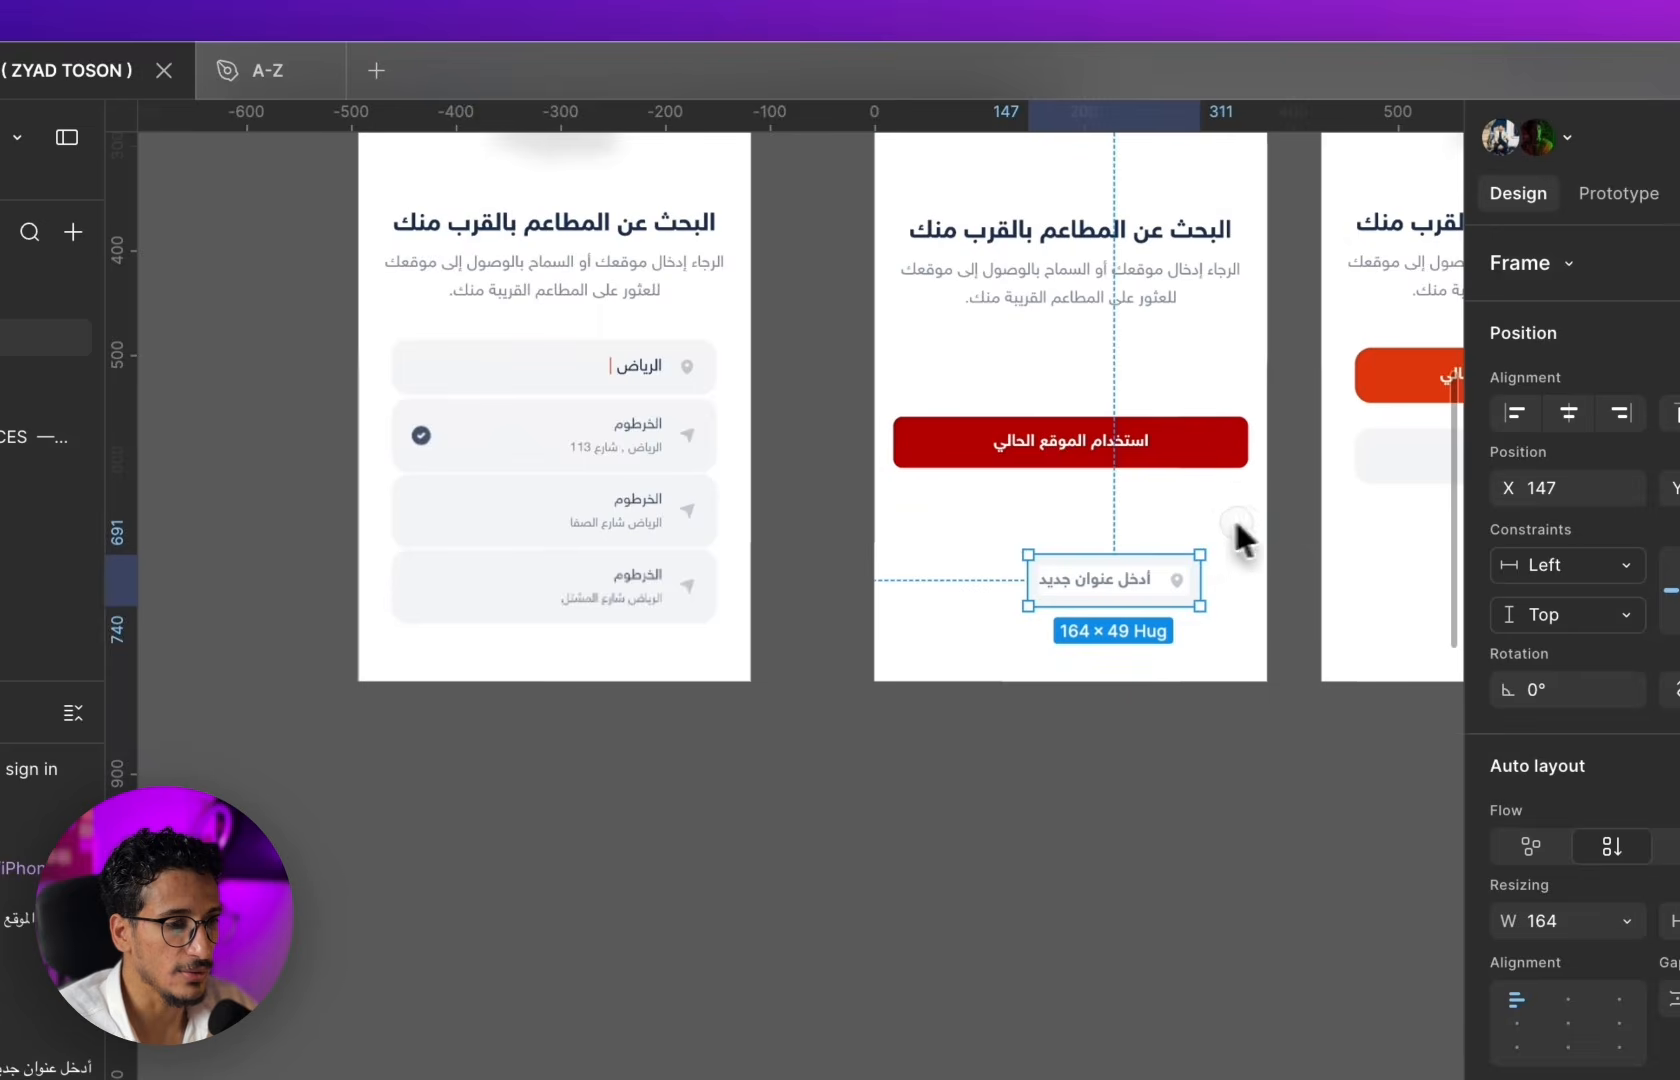
# - Remove the white fill from the inner text-and-pin frame
pyautogui.scroll(5, 1234, 524)
pyautogui.click(766, 664)
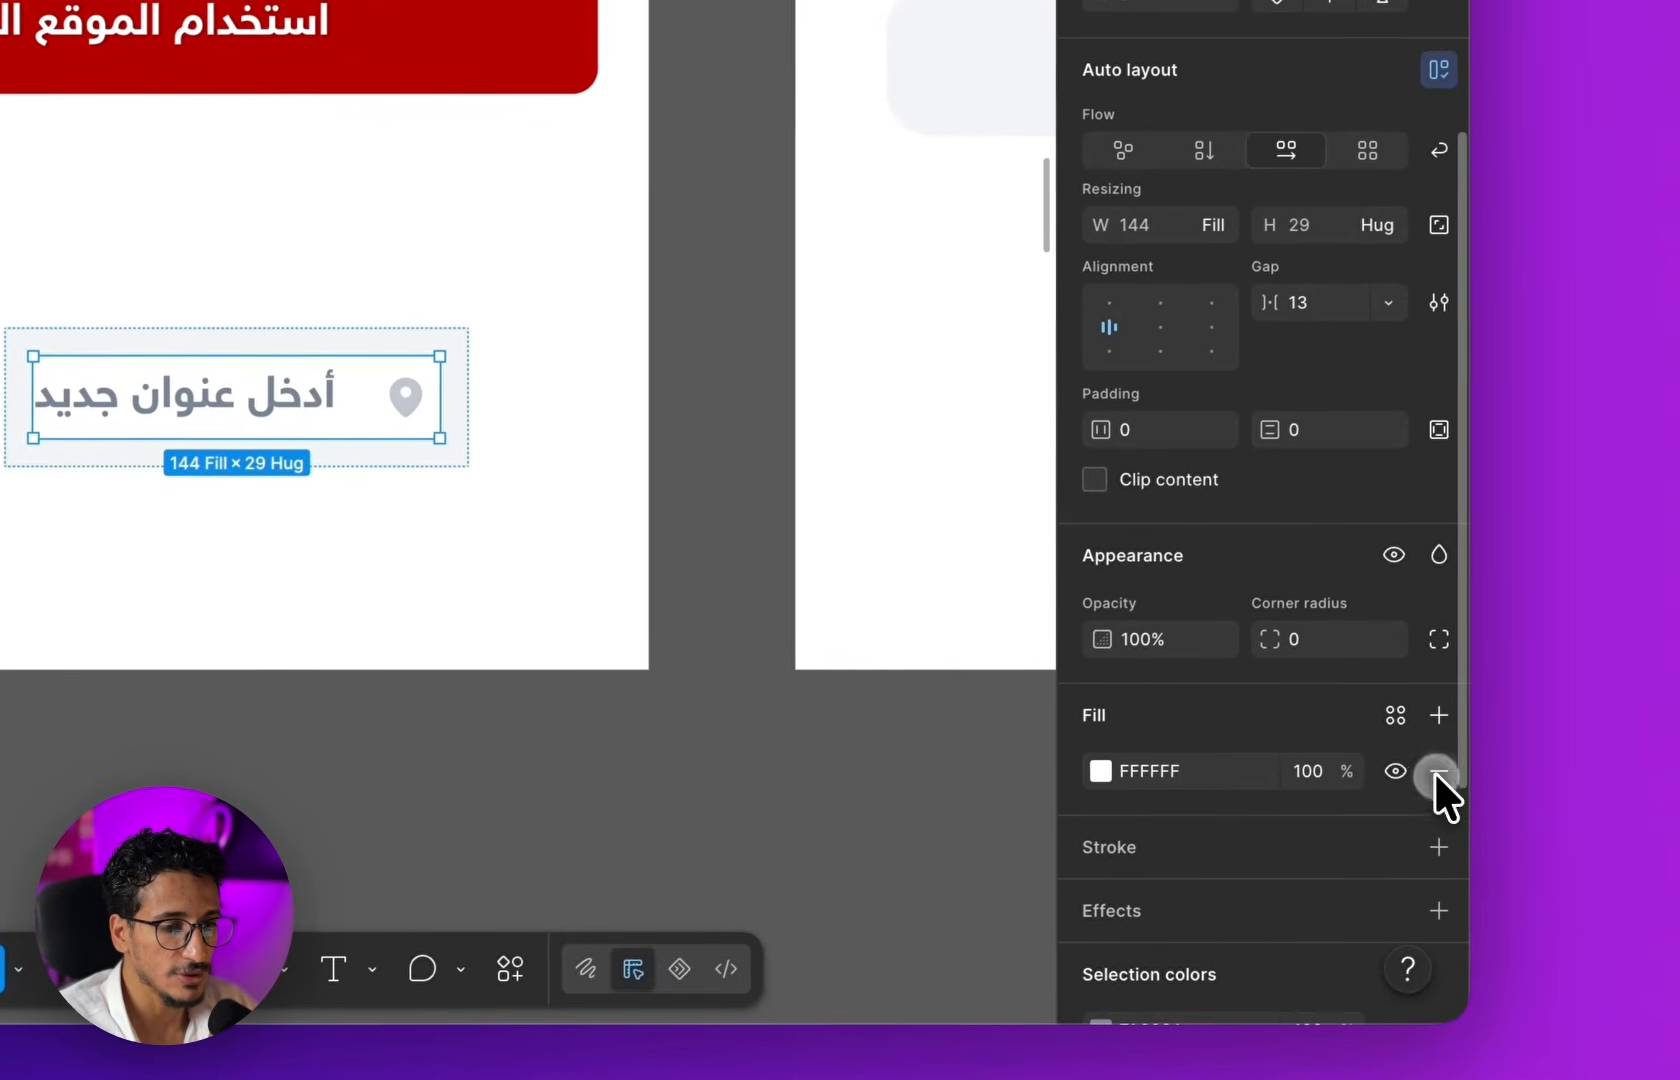
pyautogui.click(1437, 771)
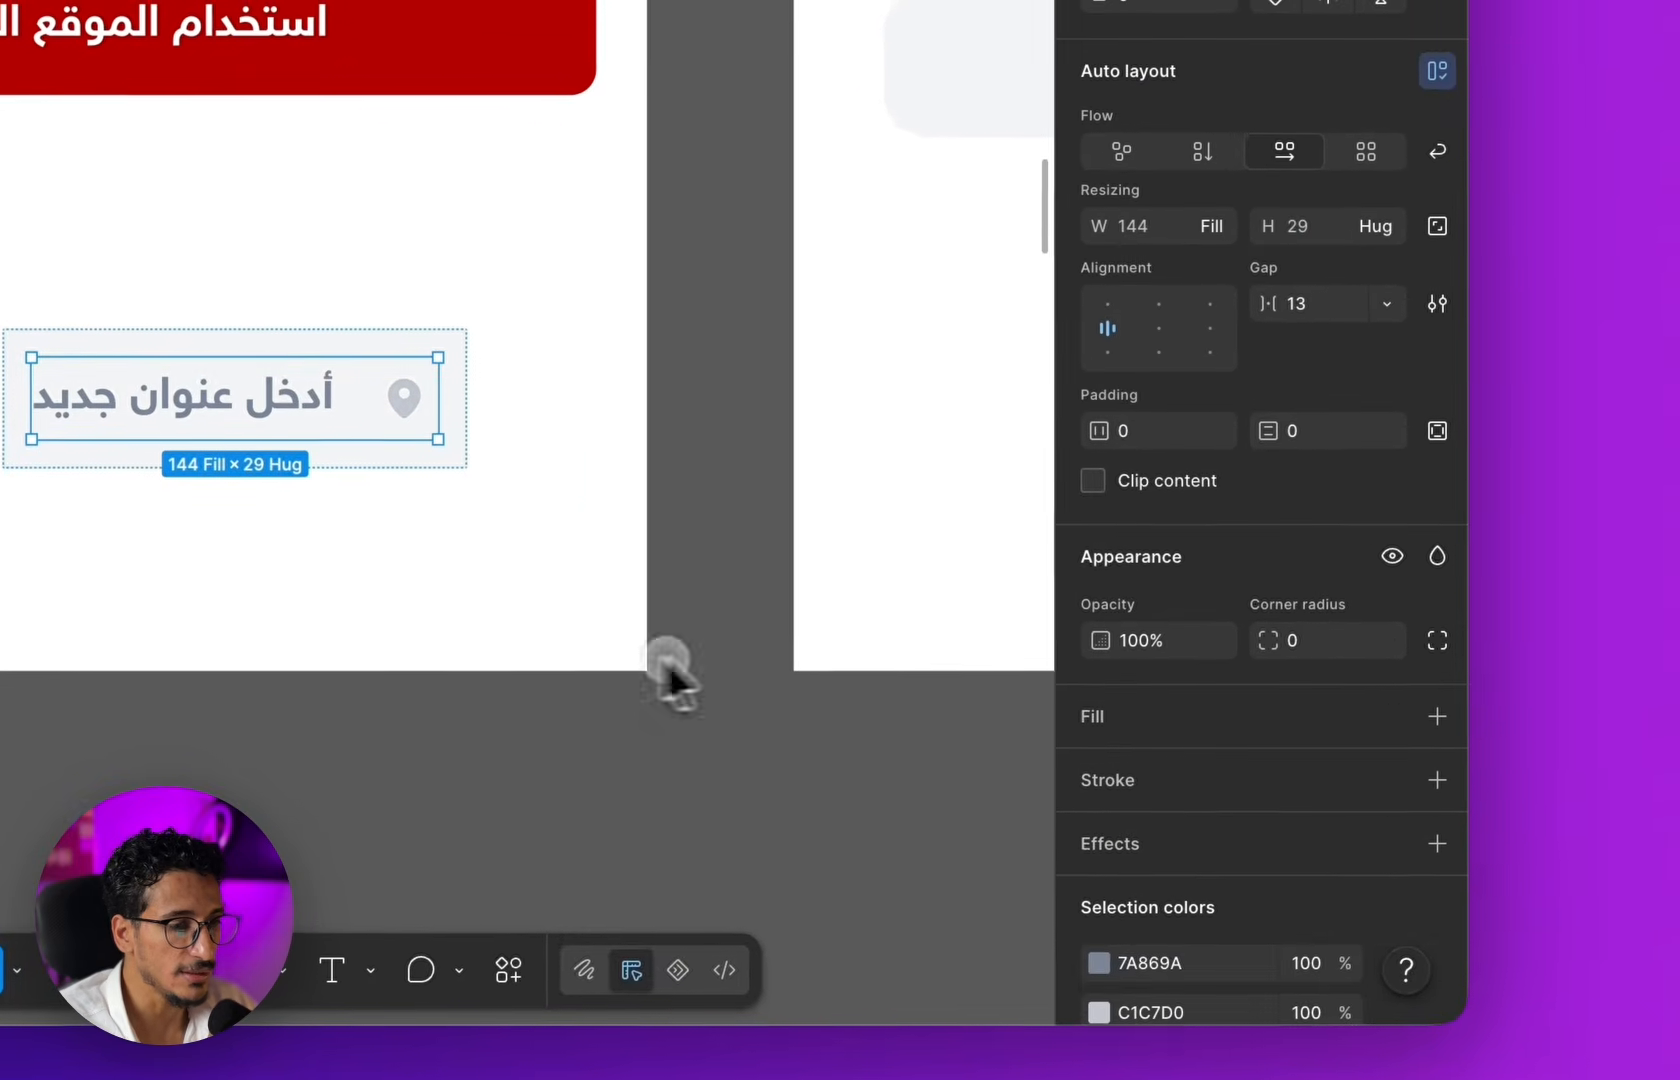
# - Stretch the grey field in both directions to about 335 wide, starting at X 22, under the dark red button
pyautogui.click(747, 598)
pyautogui.hscroll(-5, 700, 520)
pyautogui.click(682, 478)
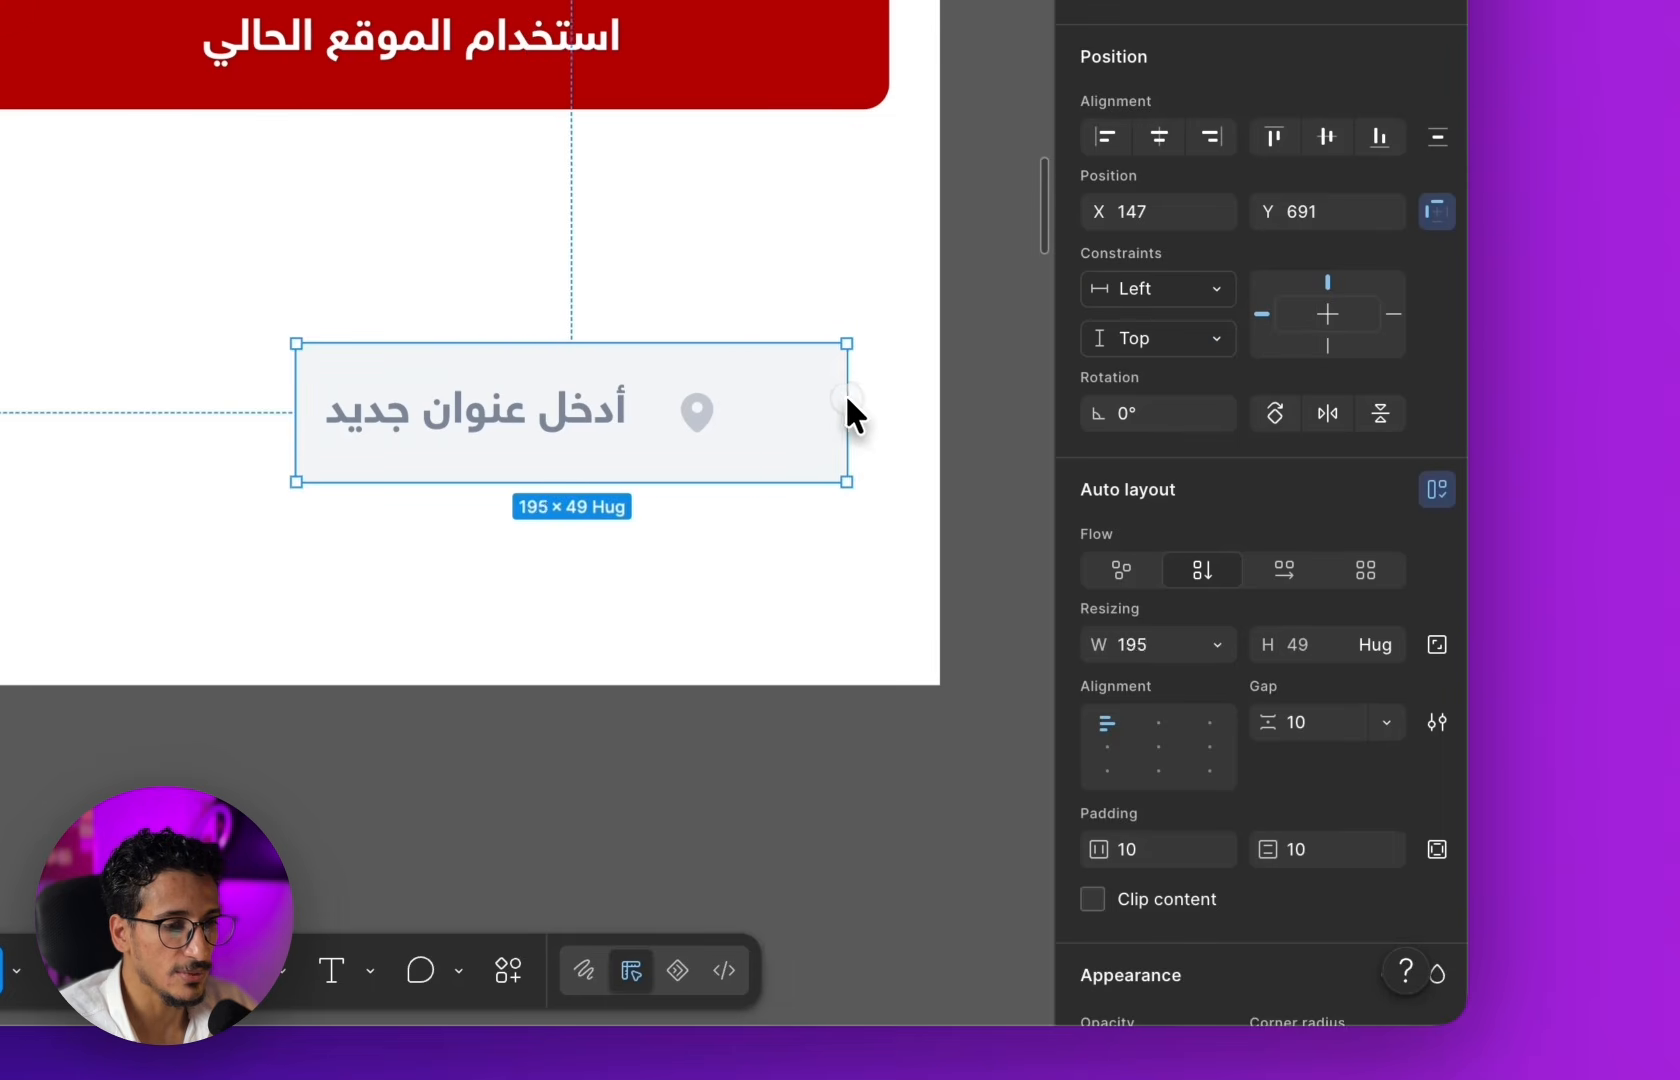
pyautogui.moveTo(845, 392); pyautogui.dragTo(887, 396)
pyautogui.moveTo(292, 418); pyautogui.dragTo(0, 395)
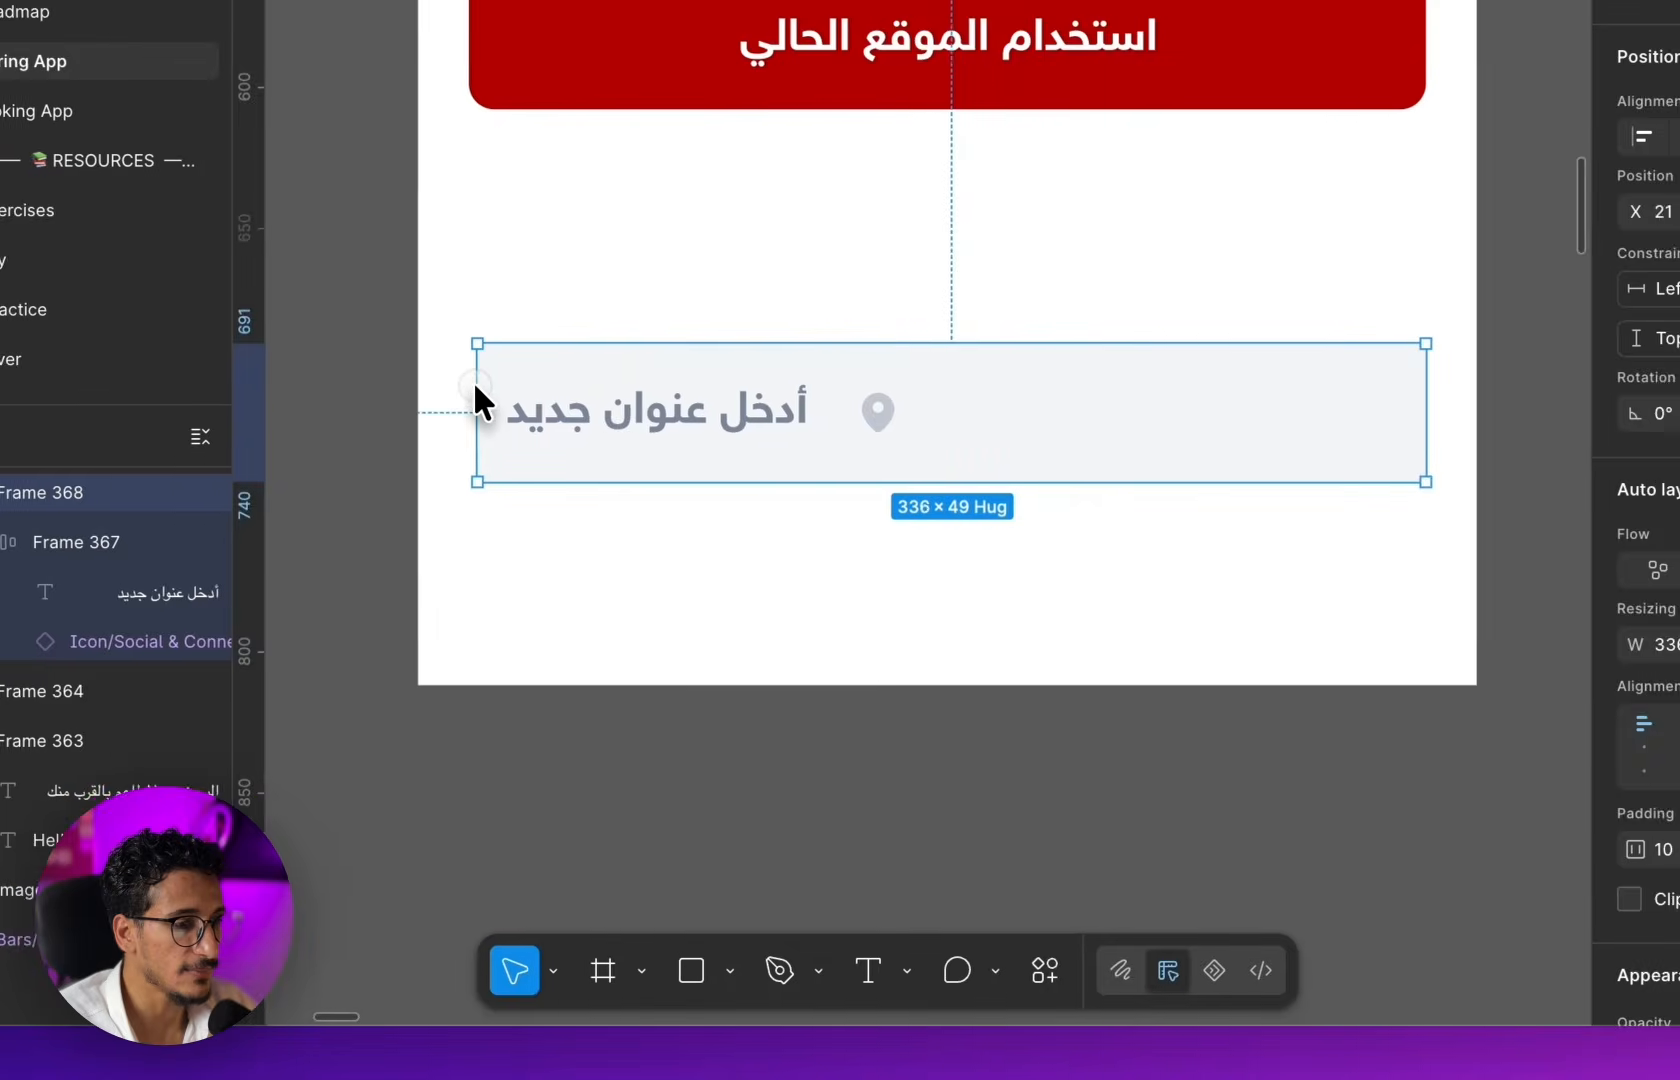
pyautogui.moveTo(475, 398); pyautogui.dragTo(477, 398)
# - Set the auto layout alignment of the grey field and its inner text-and-pin frame to right center
pyautogui.scroll(-2, 1100, 520)
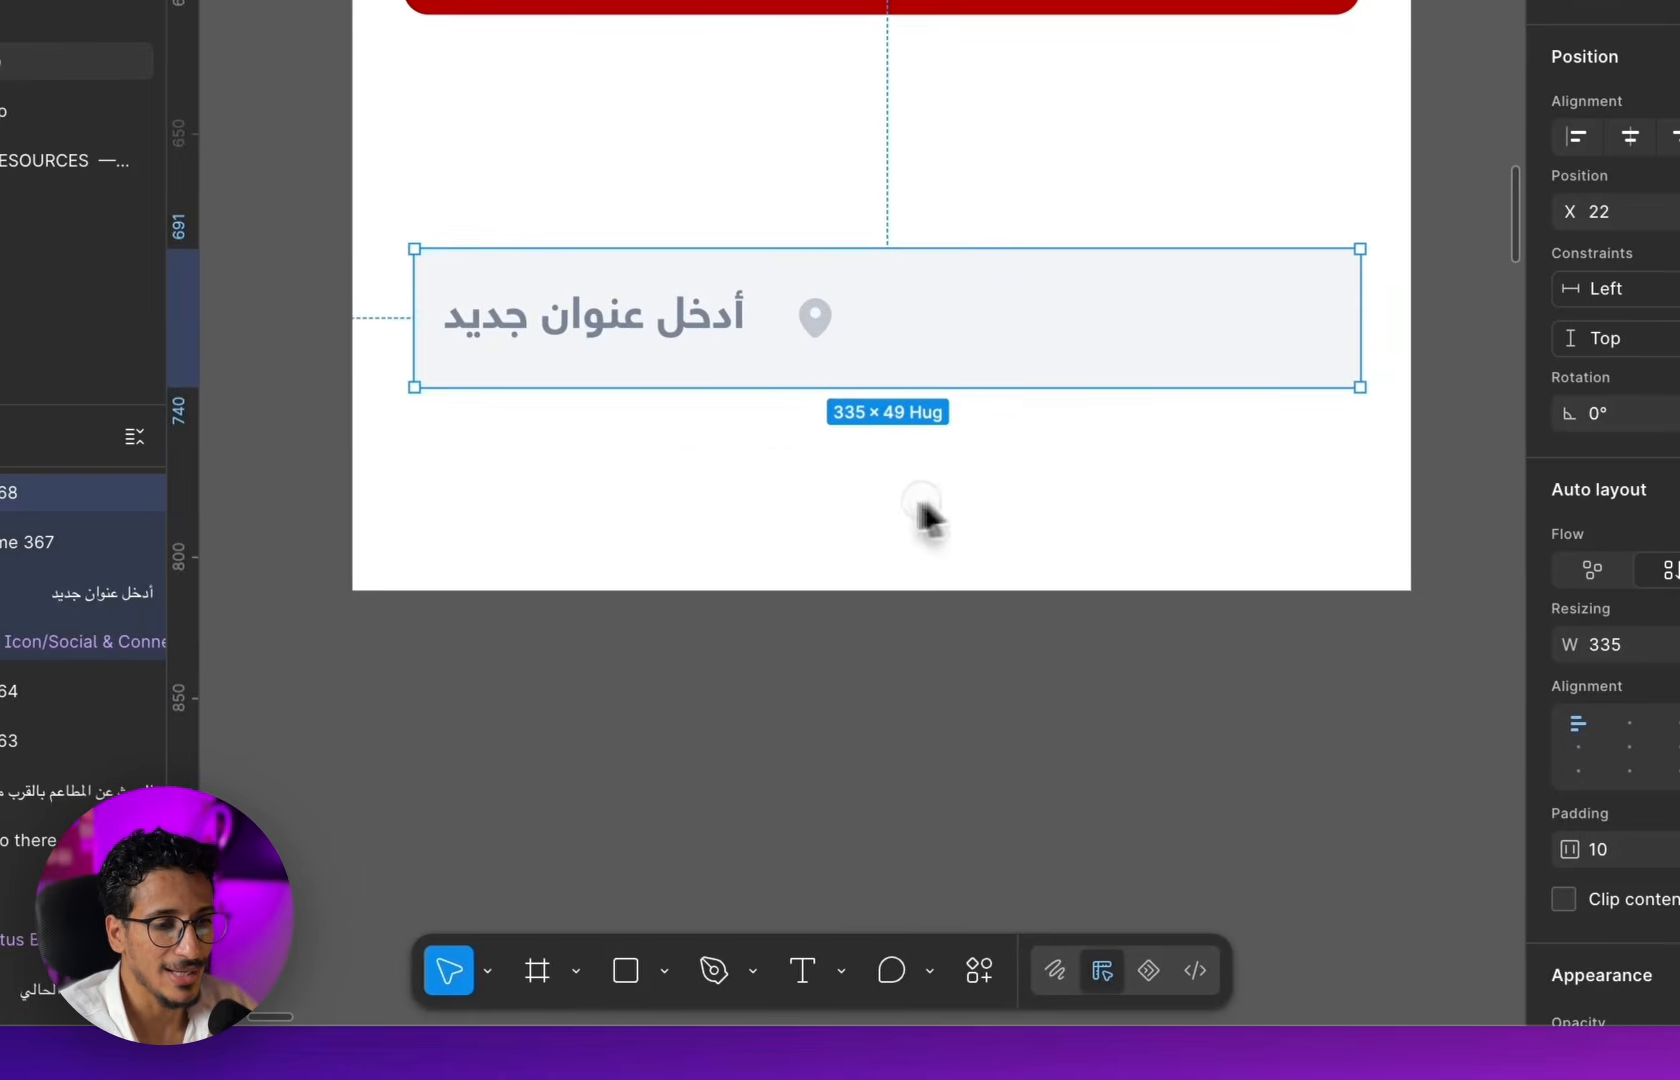
pyautogui.hscroll(5, 922, 510)
pyautogui.hscroll(-4, 855, 424)
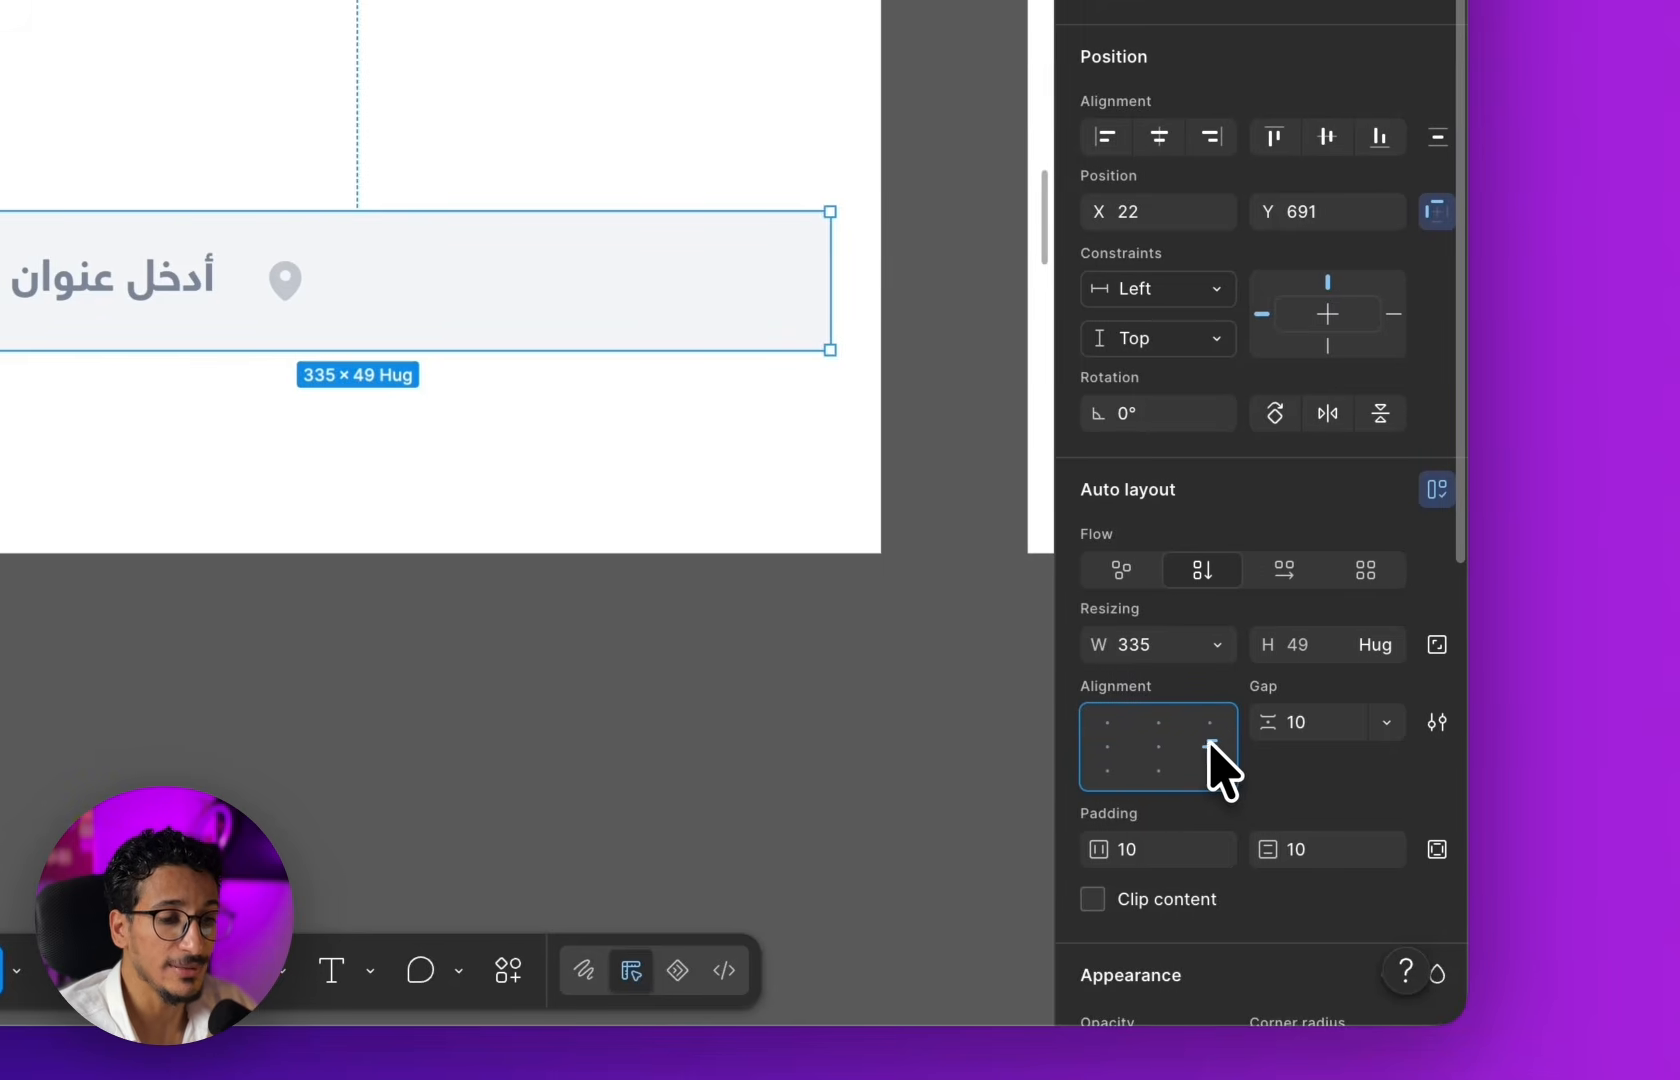
pyautogui.doubleClick(165, 300)
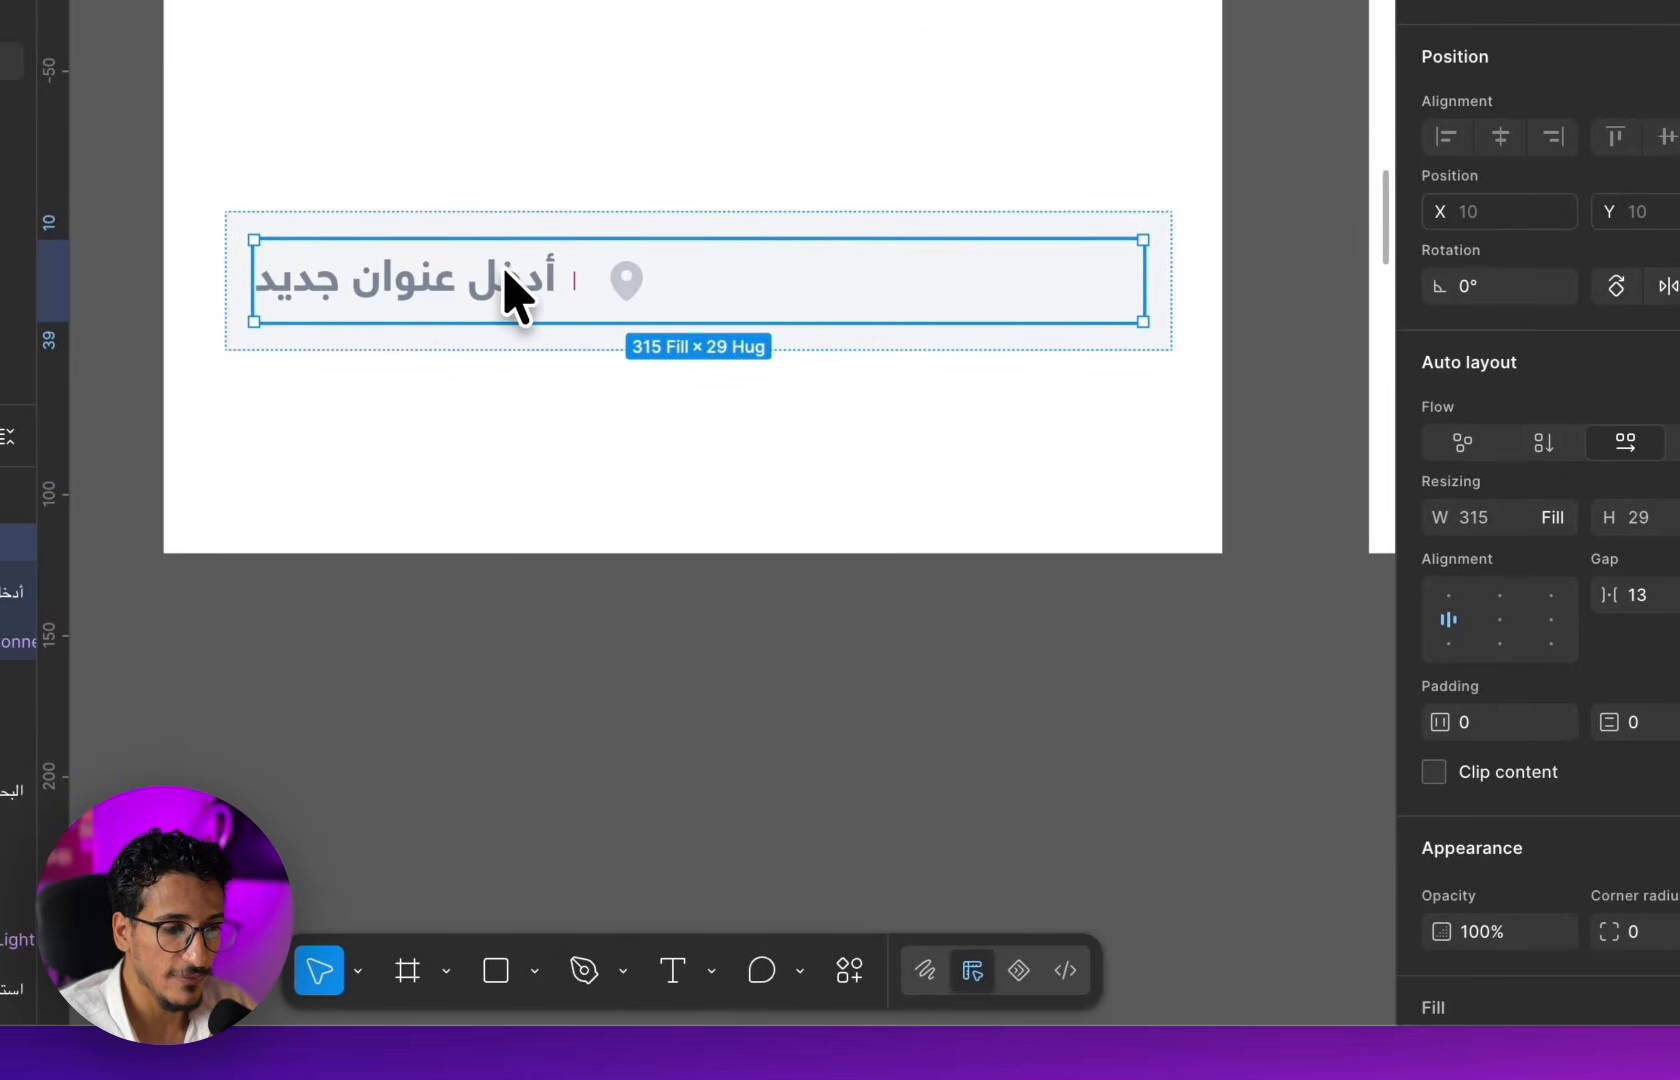
pyautogui.click(1551, 619)
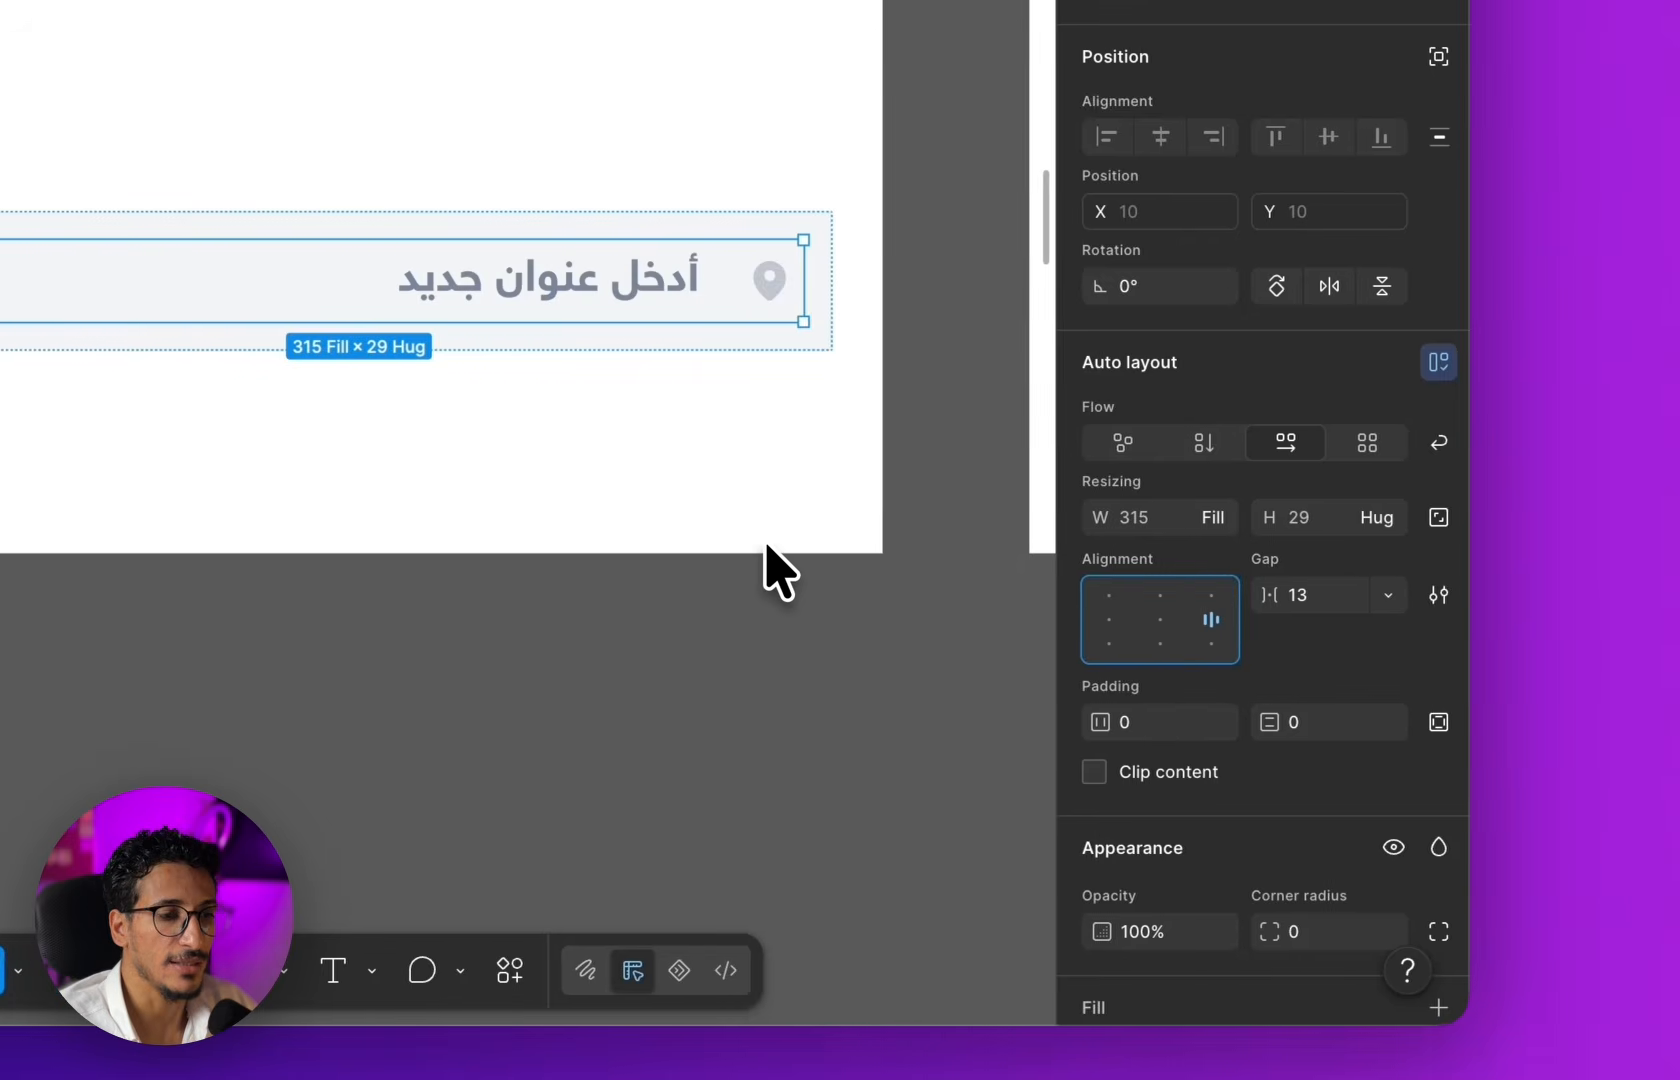
pyautogui.click(767, 545)
# - Examine the layout of the input fields, terms checkbox and button on the account creation screen
pyautogui.scroll(-2, 767, 540)
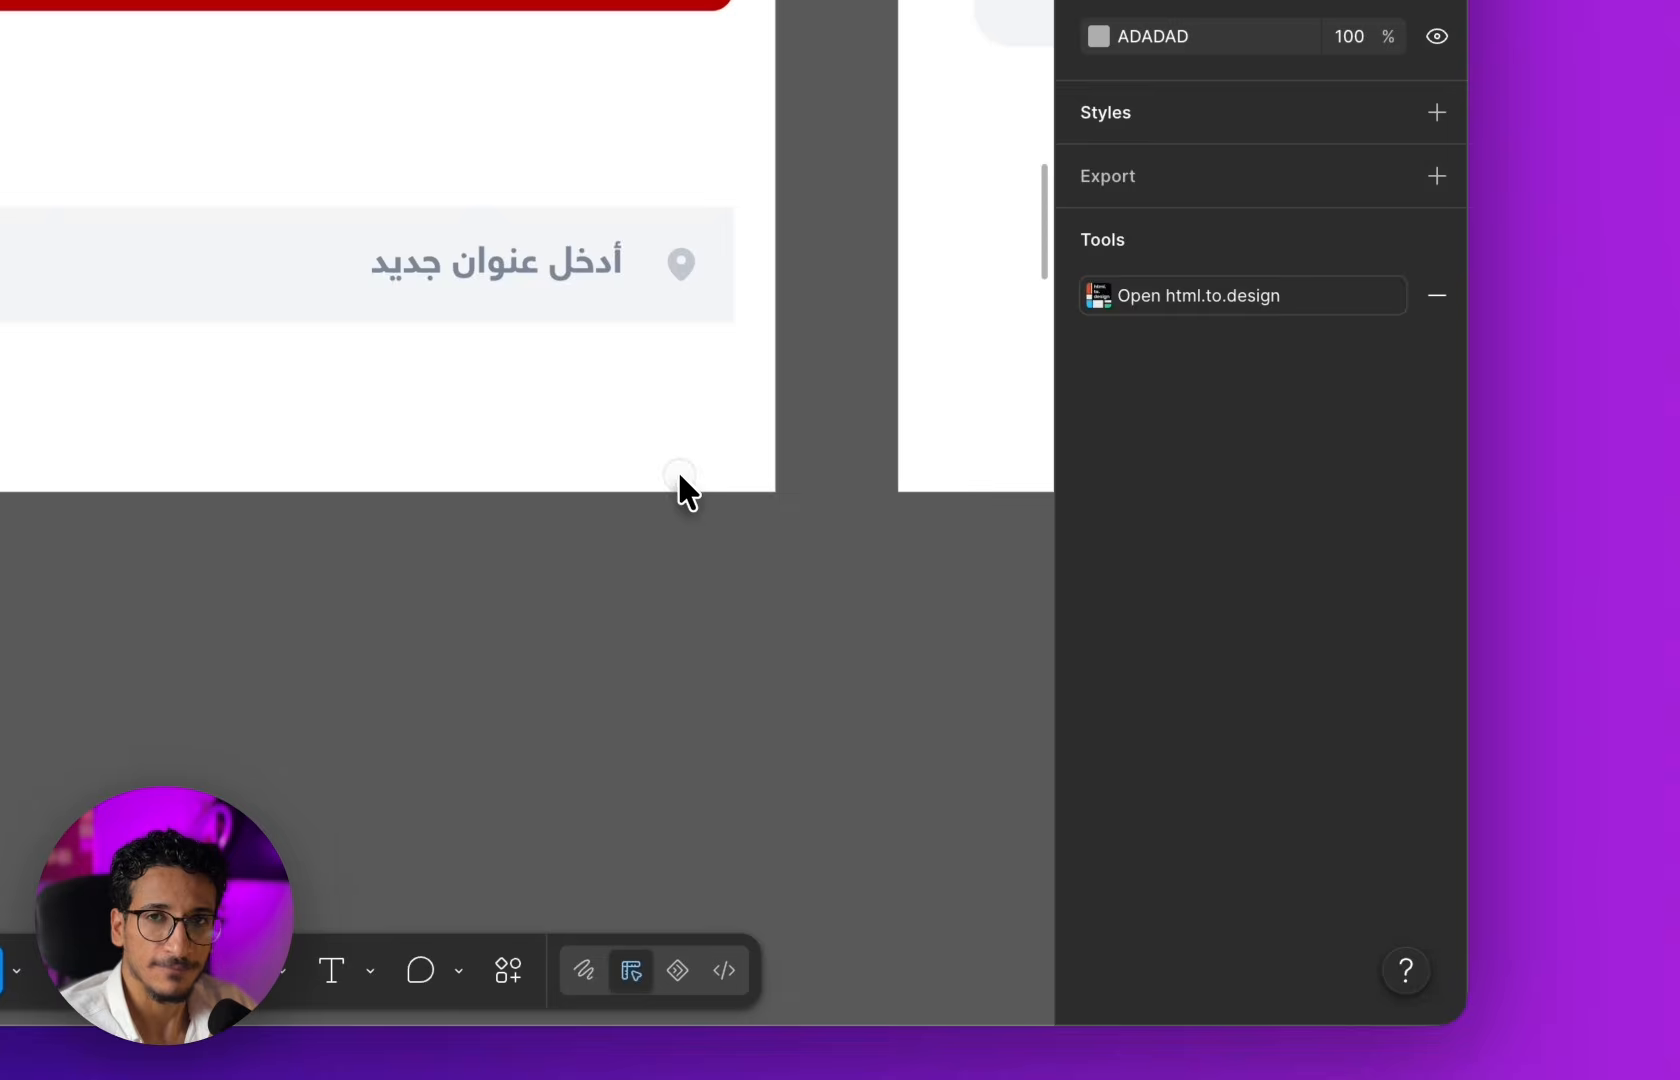
pyautogui.scroll(-6, 679, 474)
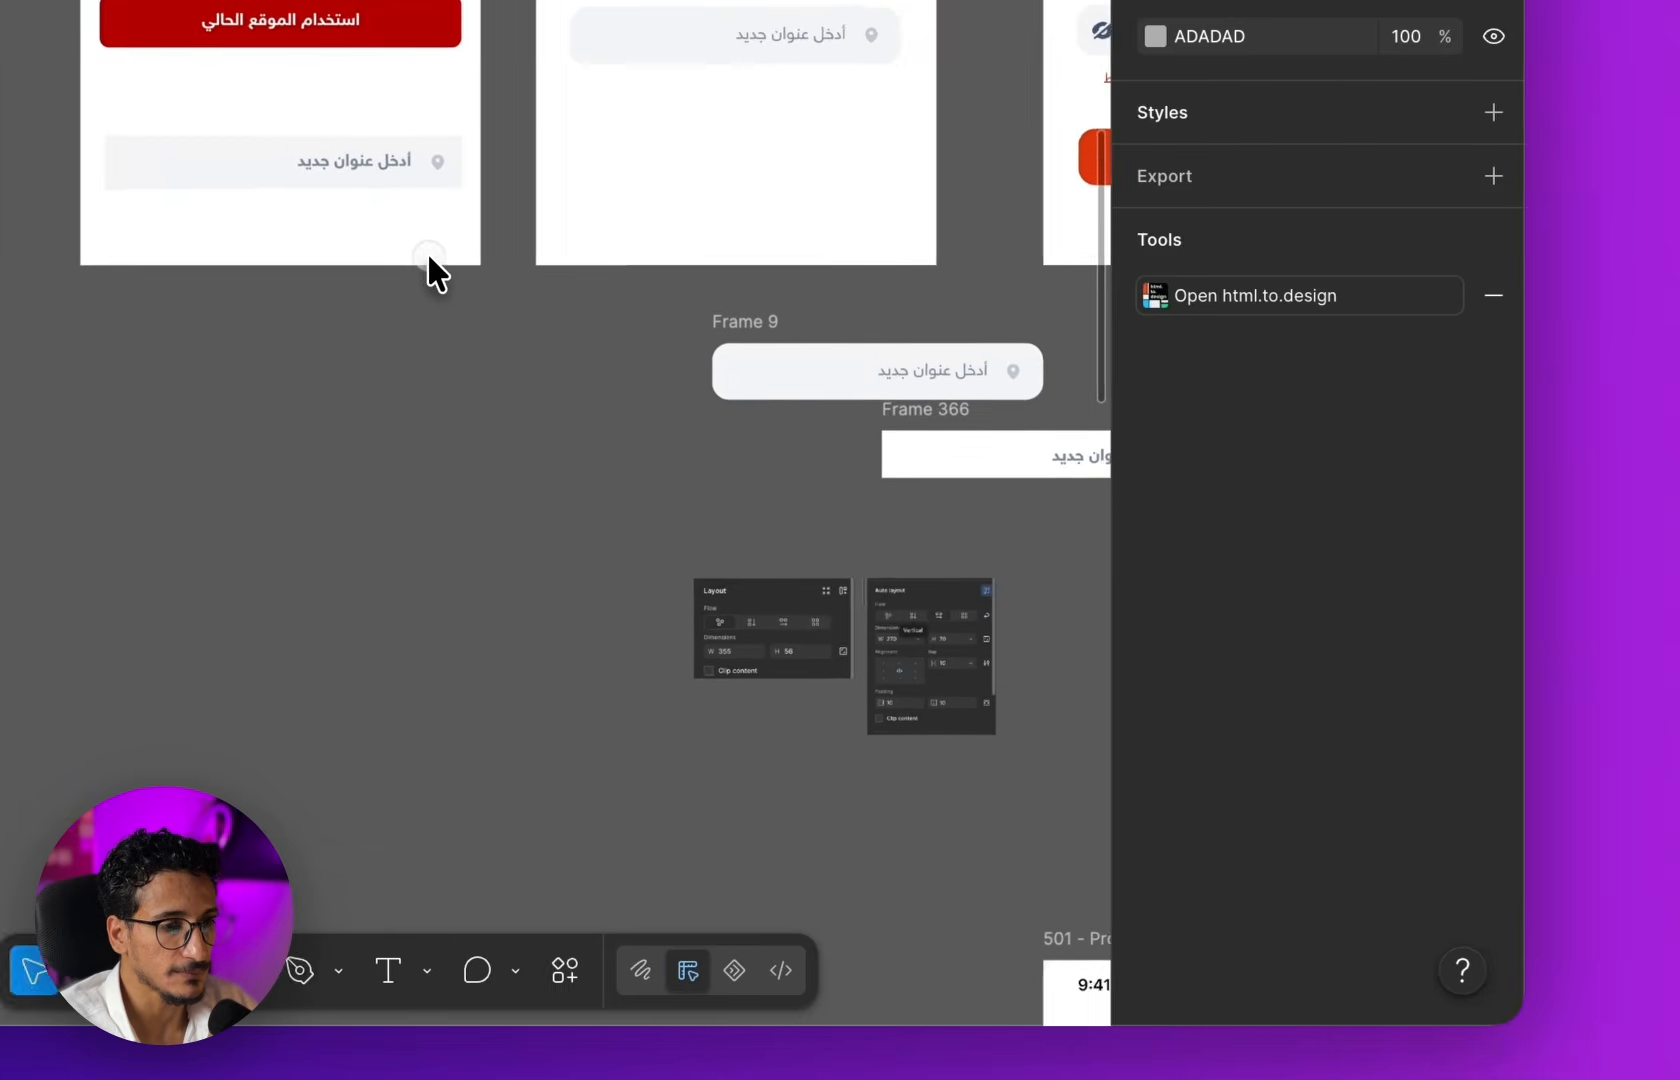
pyautogui.scroll(-5, 428, 256)
pyautogui.hscroll(1, 730, 290)
pyautogui.scroll(4, 975, 262)
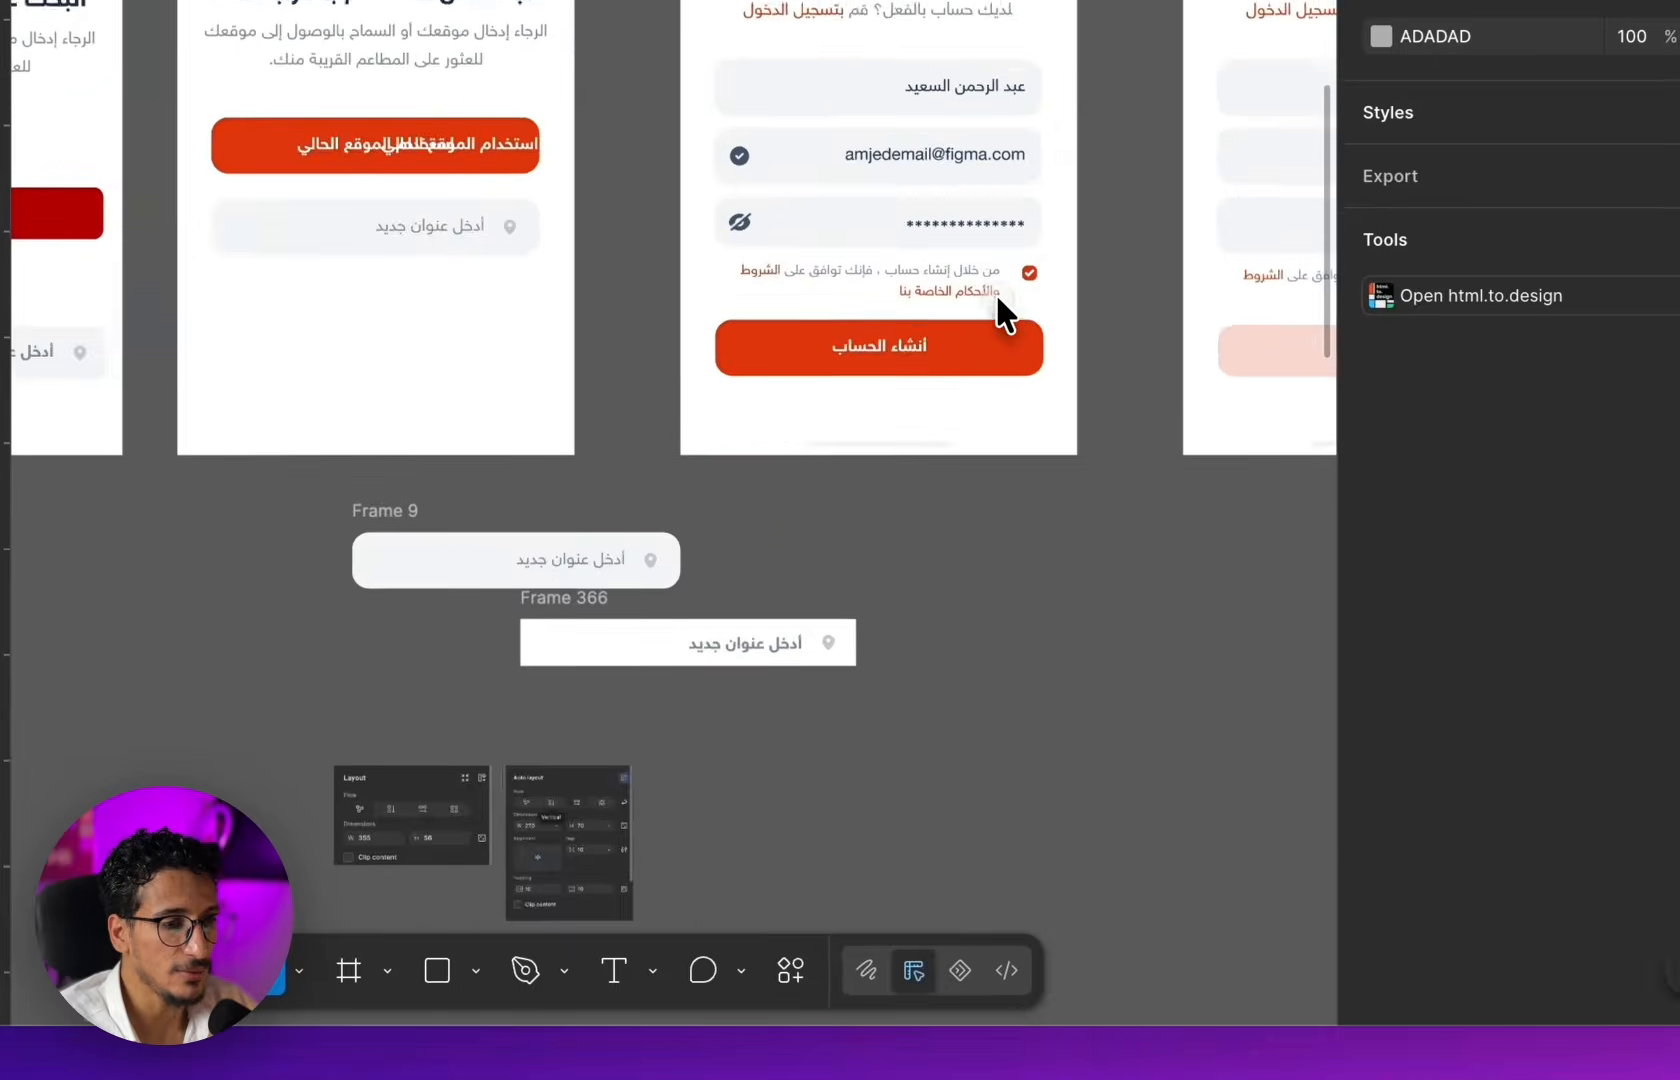
pyautogui.scroll(6, 995, 291)
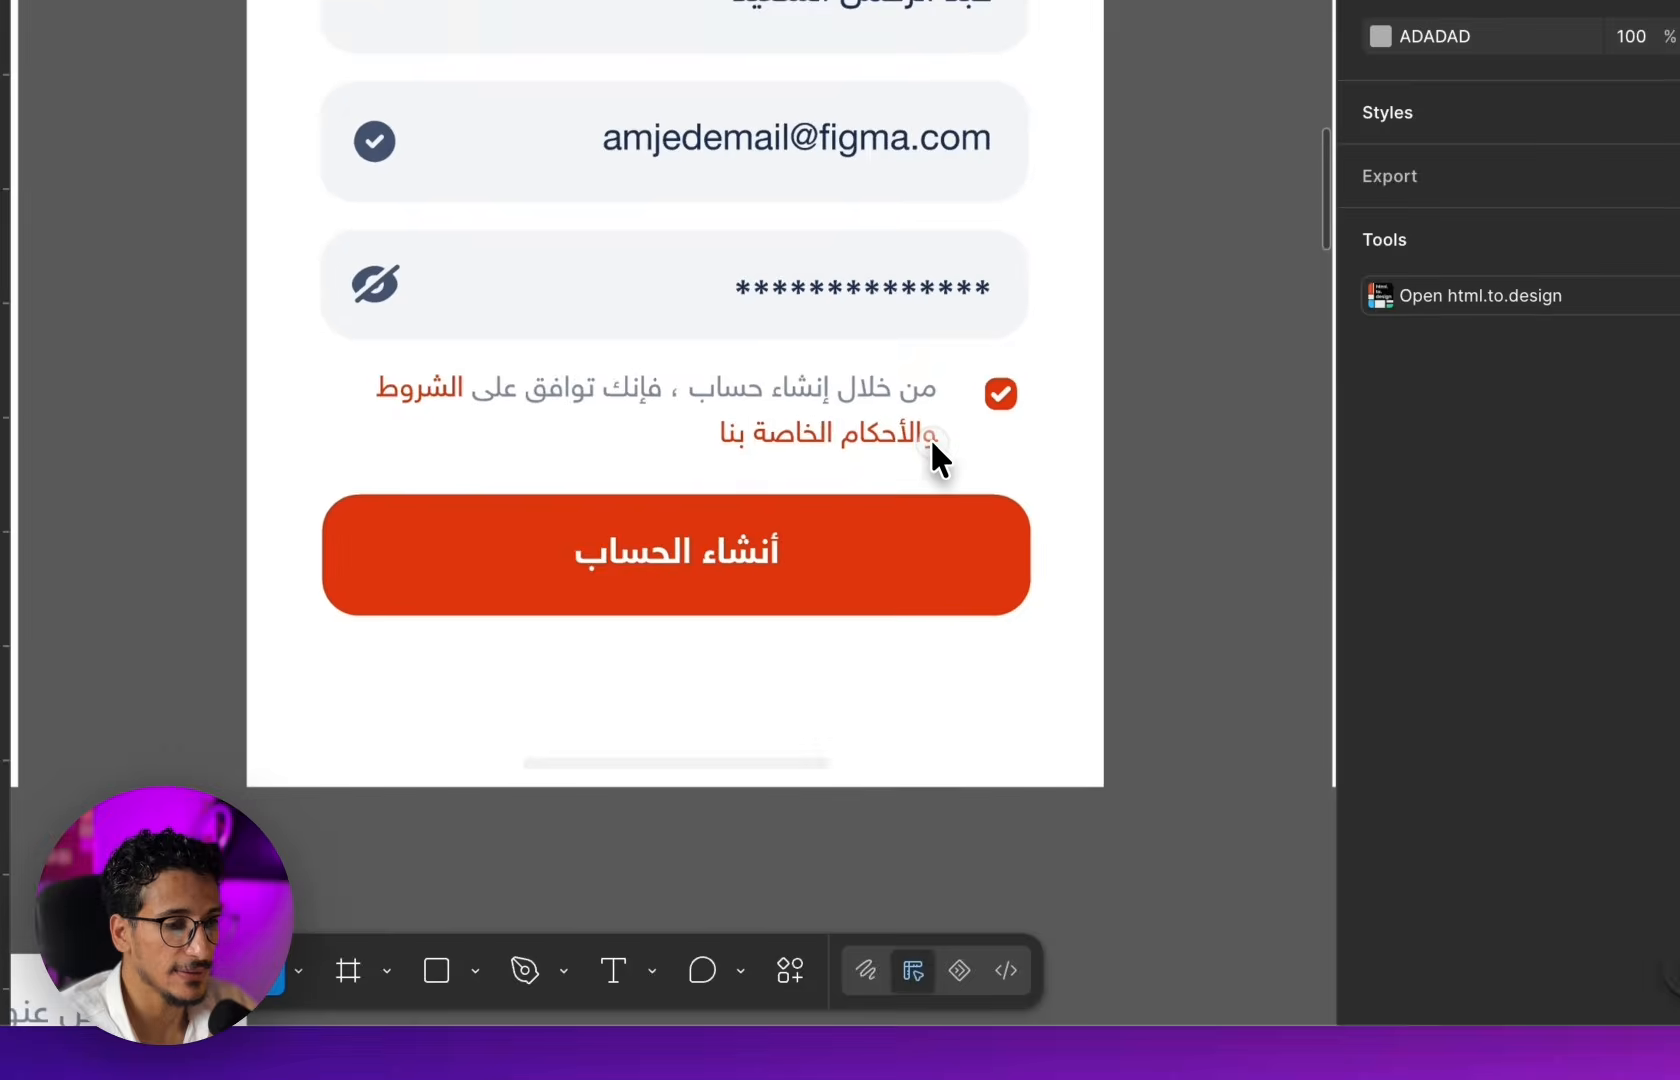
pyautogui.scroll(-1, 931, 437)
pyautogui.scroll(1, 625, 300)
pyautogui.scroll(-3, 640, 328)
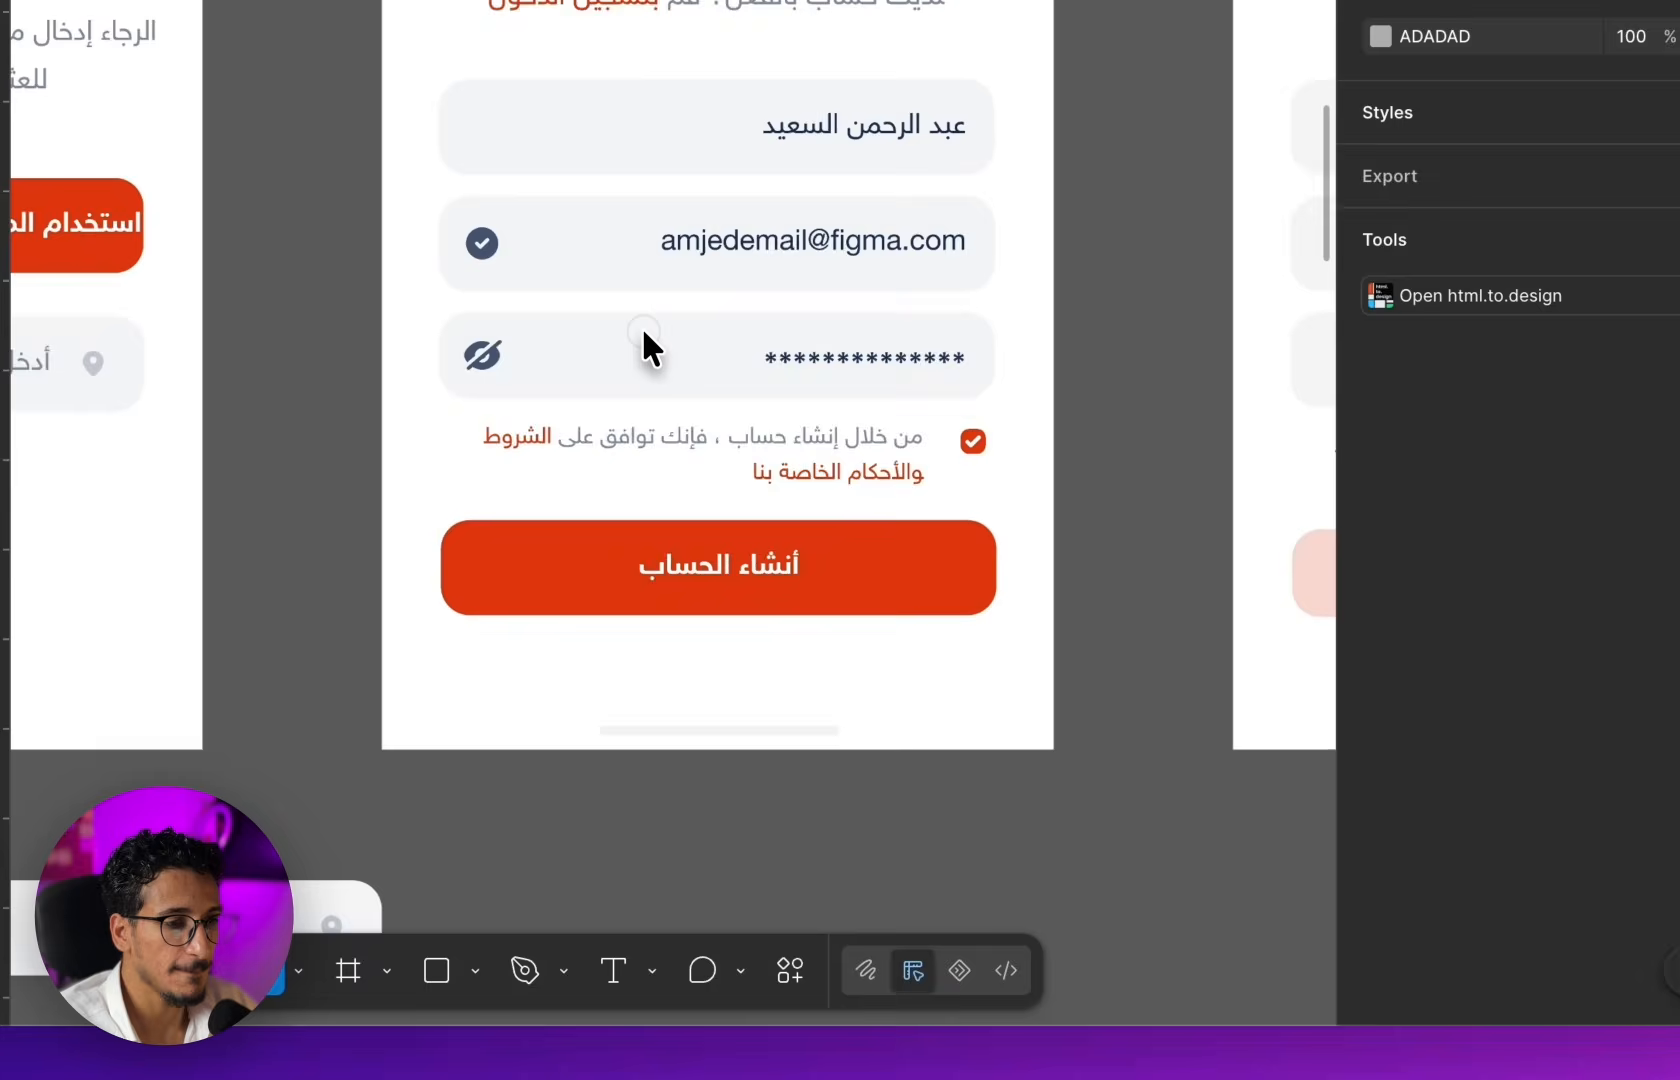
# - Center the grey address field horizontally in its screen at X 20, with a Center horizontal constraint
pyautogui.scroll(-3, 642, 331)
pyautogui.moveTo(642, 331); pyautogui.dragTo(965, 338)
pyautogui.moveTo(690, 447); pyautogui.dragTo(806, 378)
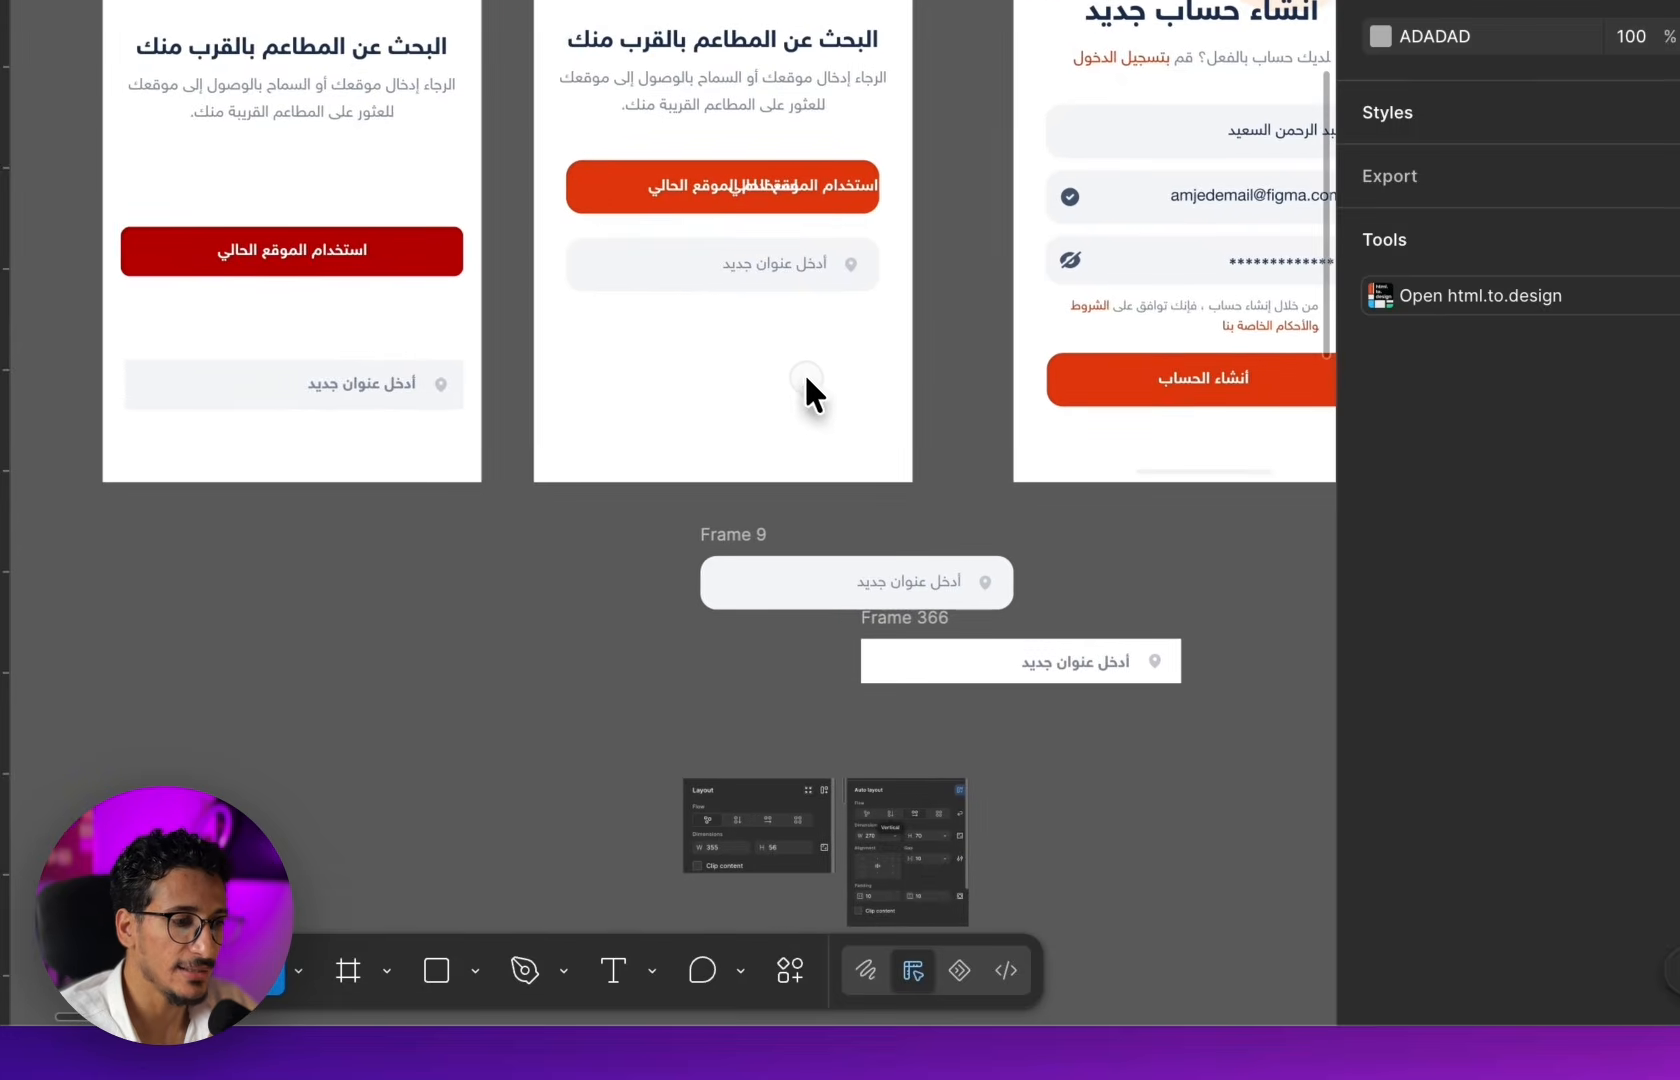
pyautogui.scroll(-2, 694, 450)
pyautogui.scroll(8, 679, 461)
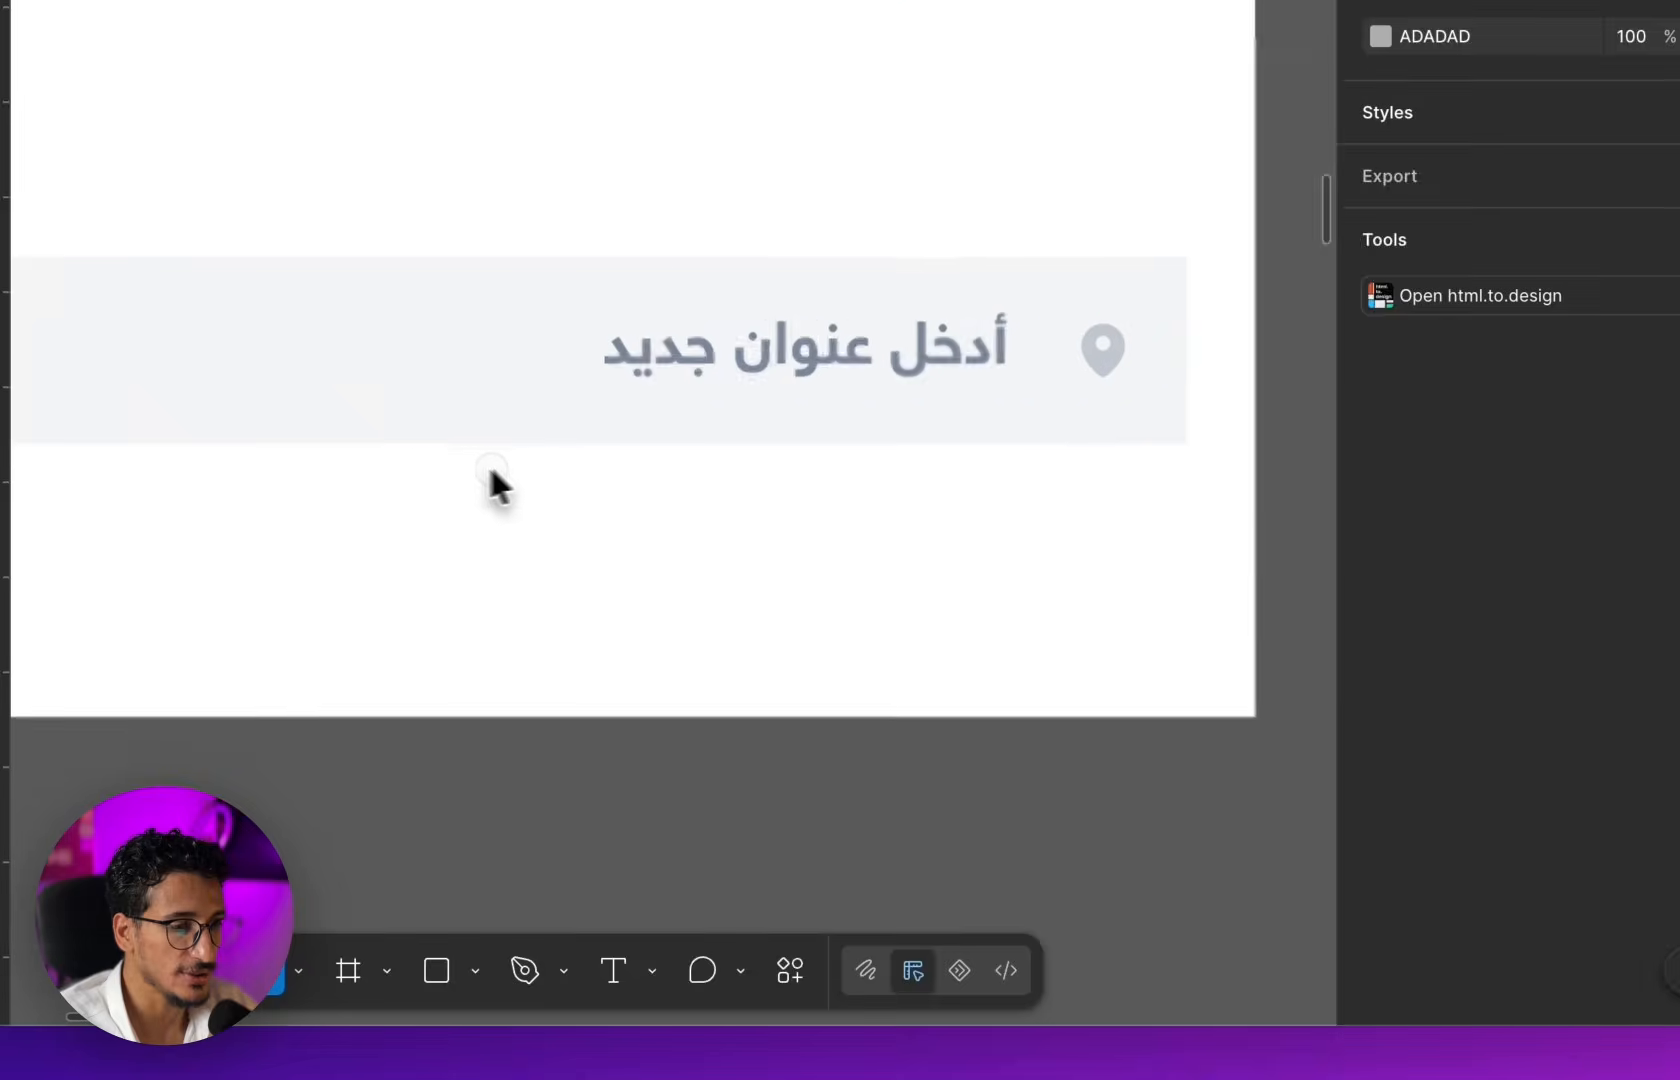
pyautogui.click(443, 356)
pyautogui.scroll(-3, 499, 350)
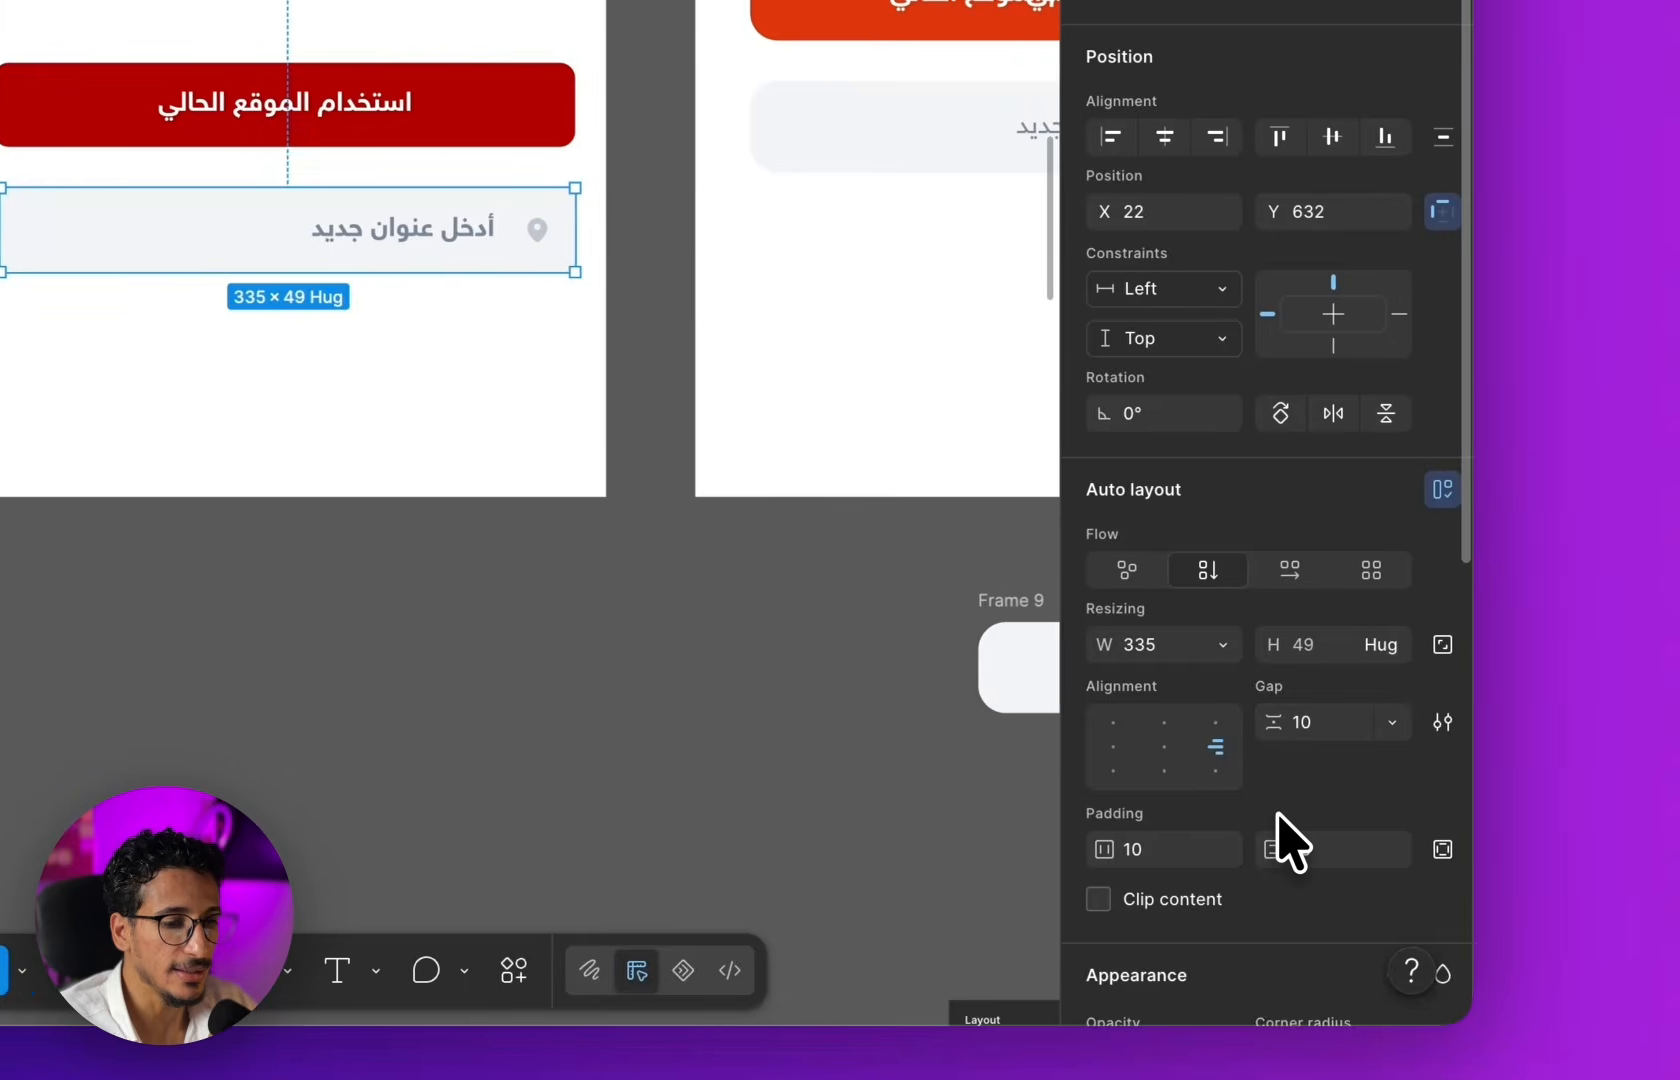
pyautogui.scroll(-3, 1280, 830)
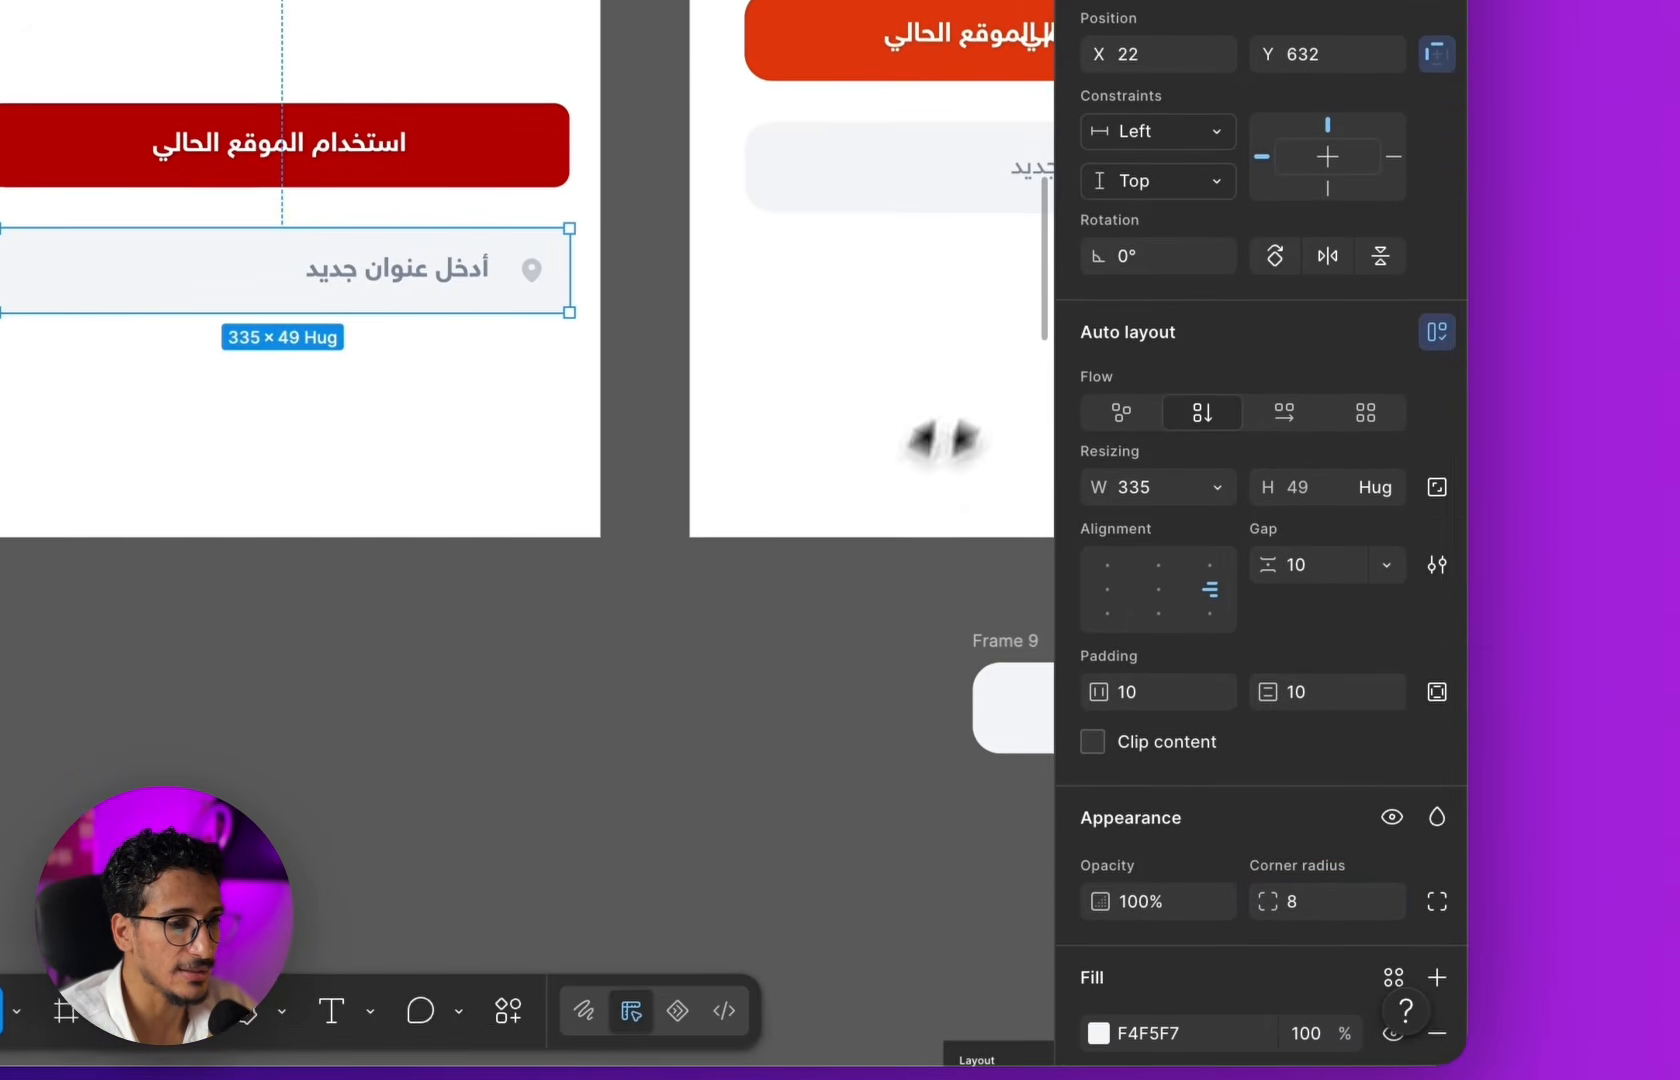
pyautogui.scroll(3, 1180, 300)
pyautogui.hscroll(3, 480, 370)
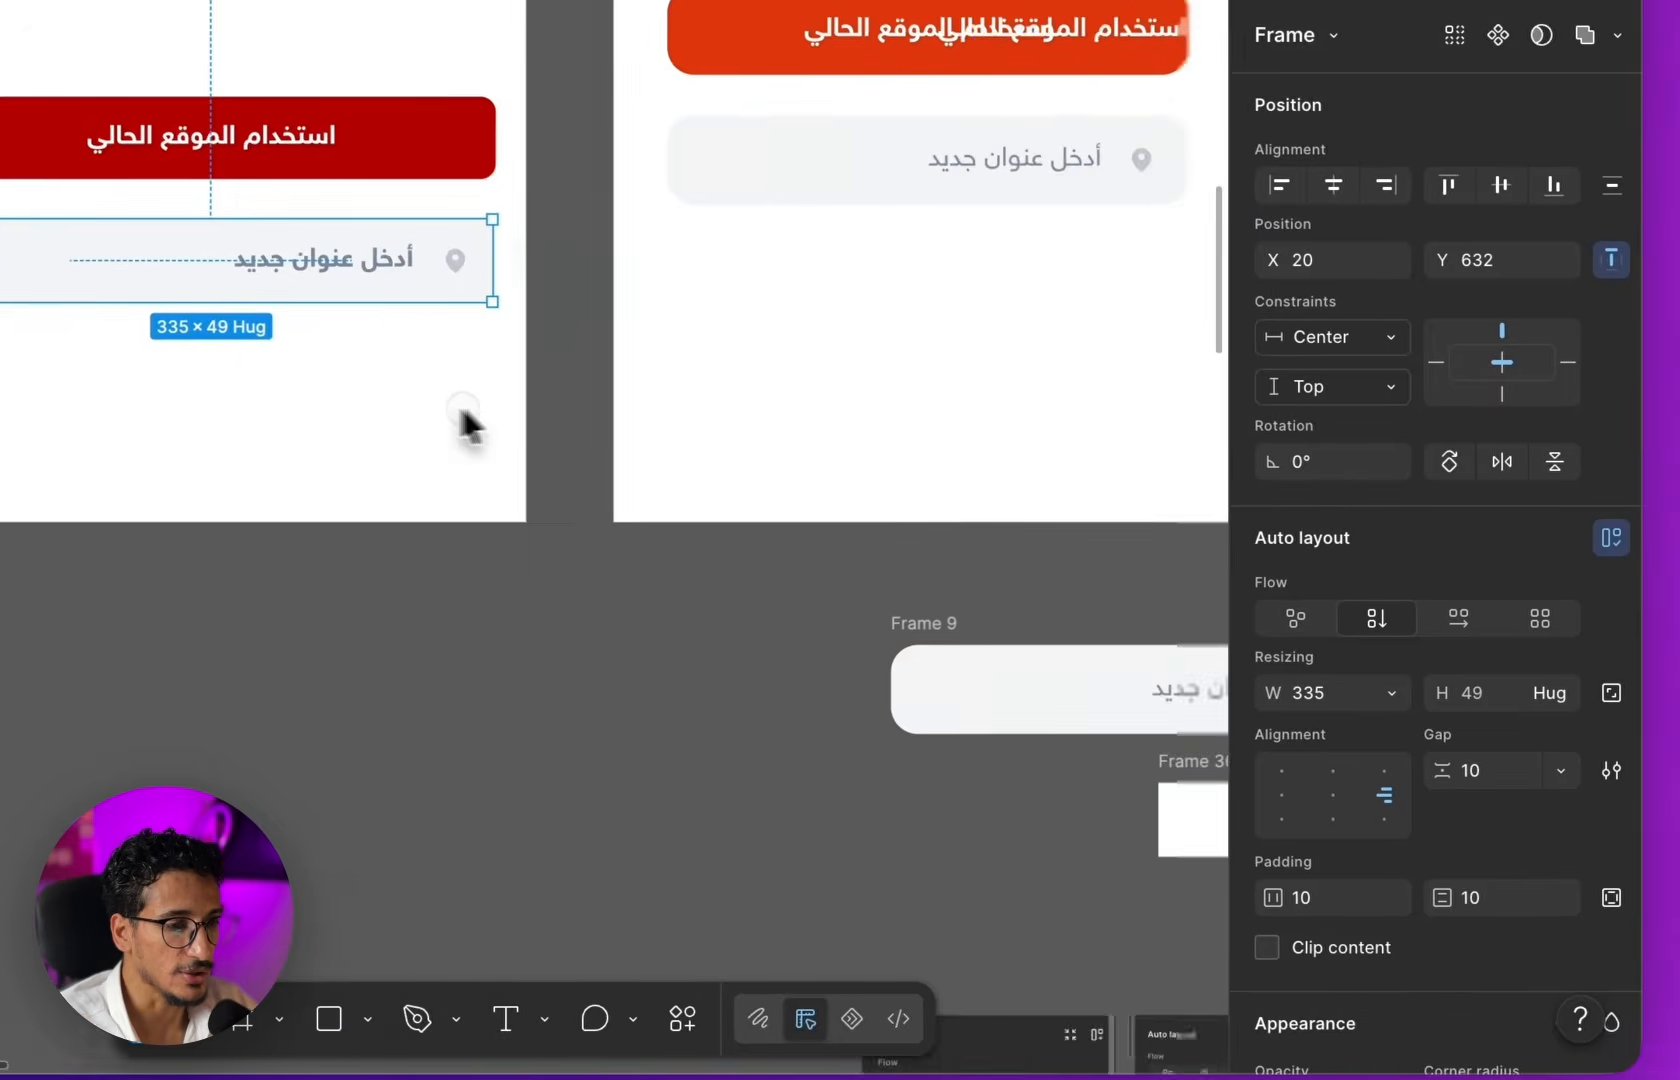
# - Place a copy of the account creation screen's e-mail input field on the empty canvas
pyautogui.scroll(-3, 461, 412)
pyautogui.scroll(5, 938, 356)
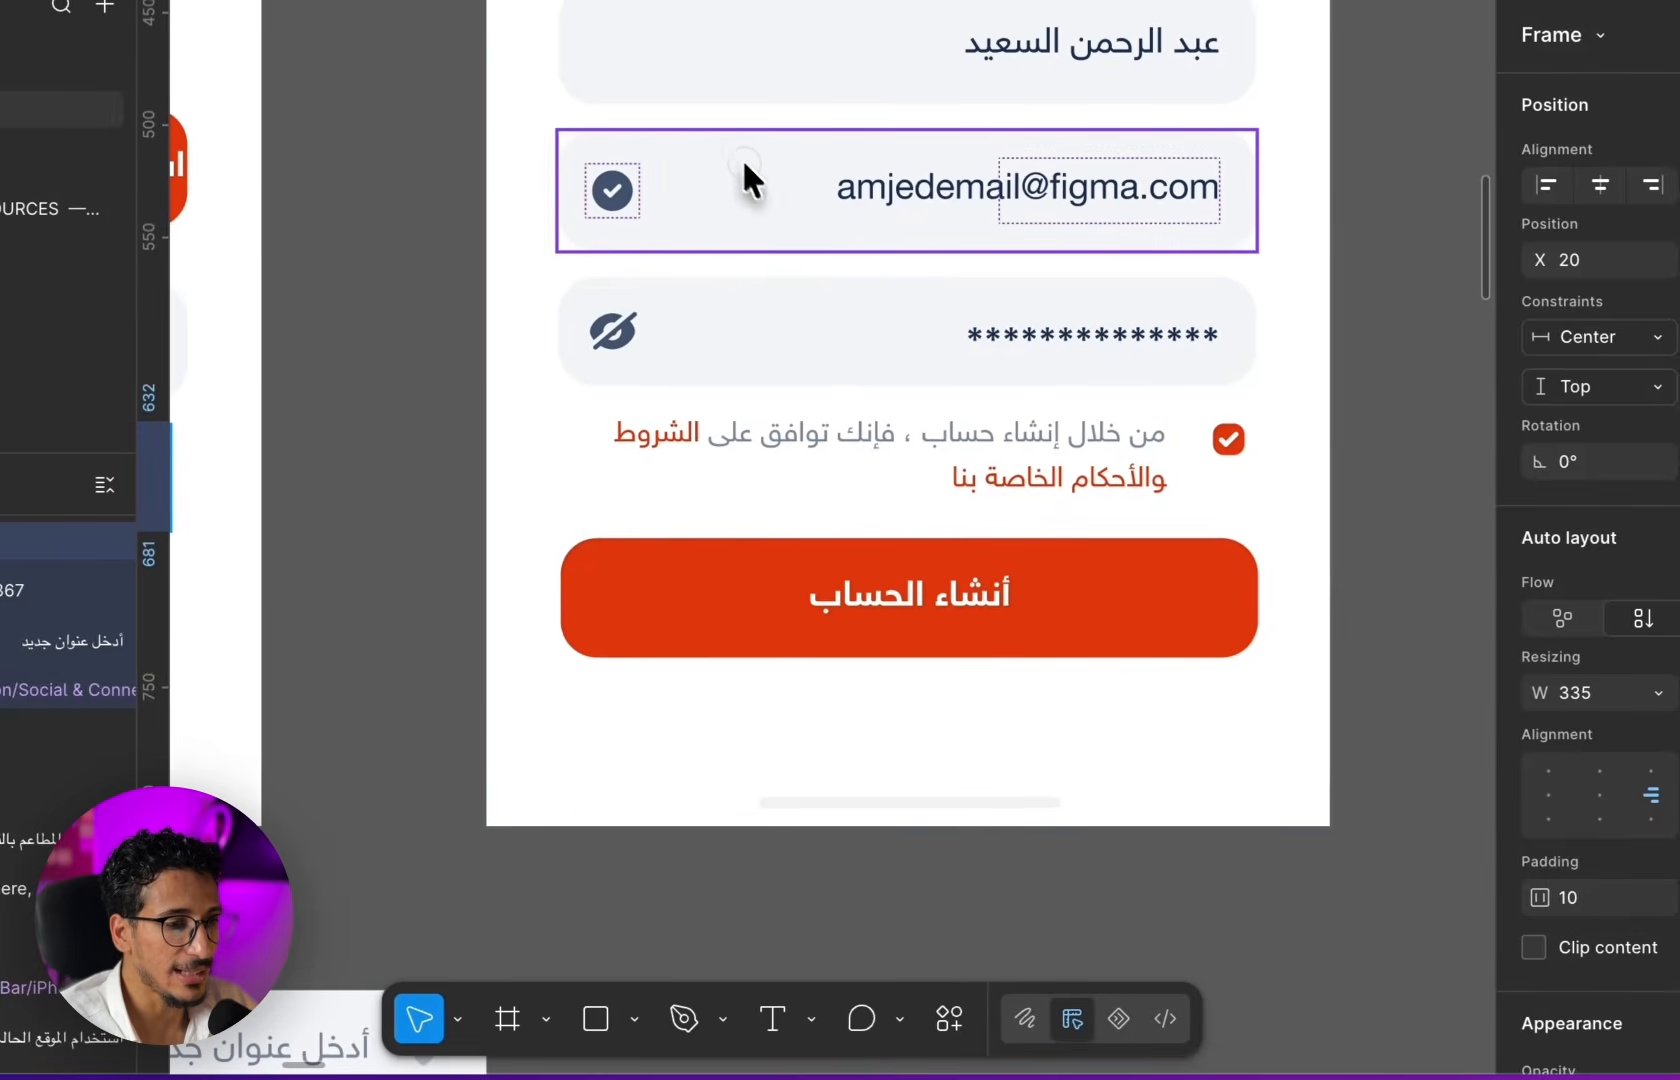
pyautogui.keyDown('super'); pyautogui.click(778, 210); pyautogui.keyUp('super')
pyautogui.scroll(-5, 1057, 234)
pyautogui.moveTo(1057, 234); pyautogui.dragTo(491, 840)
pyautogui.moveTo(491, 840); pyautogui.dragTo(905, 510)
pyautogui.scroll(5, 1040, 590)
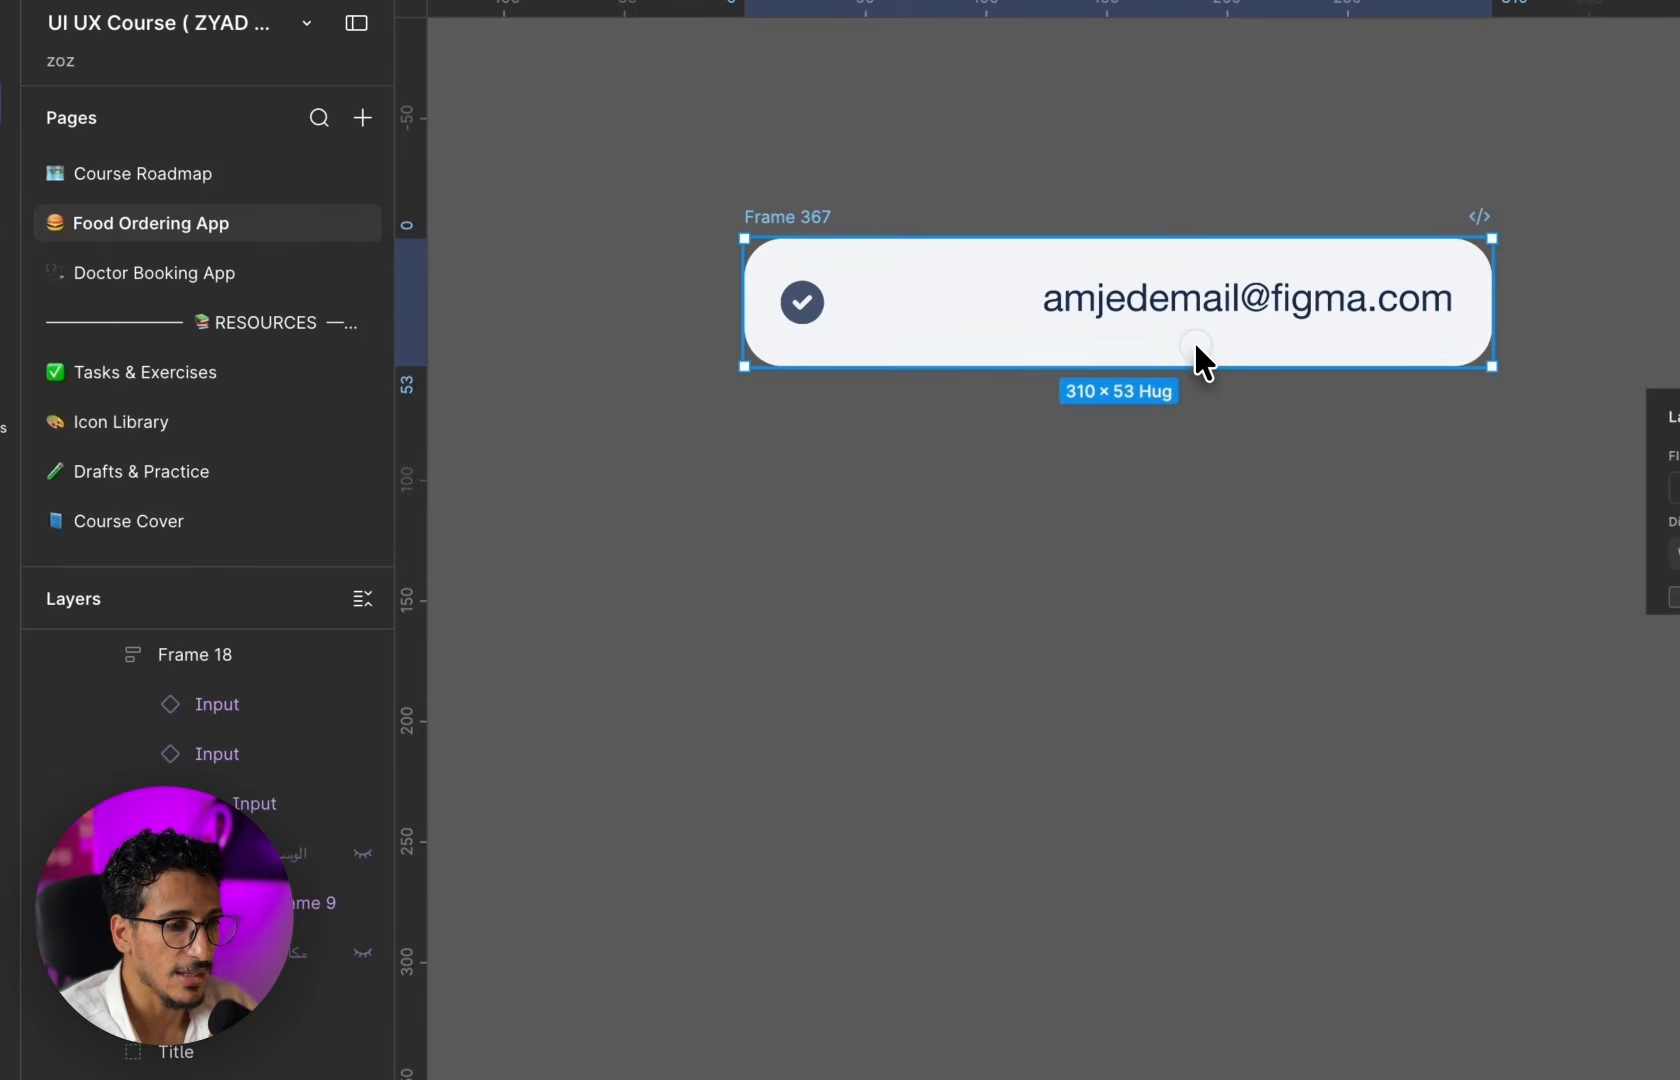
# - Place separate copies of the field's e-mail text and check icon side by side below the copied input field
pyautogui.moveTo(1283, 306); pyautogui.dragTo(1080, 744)
pyautogui.scroll(-4, 1043, 647)
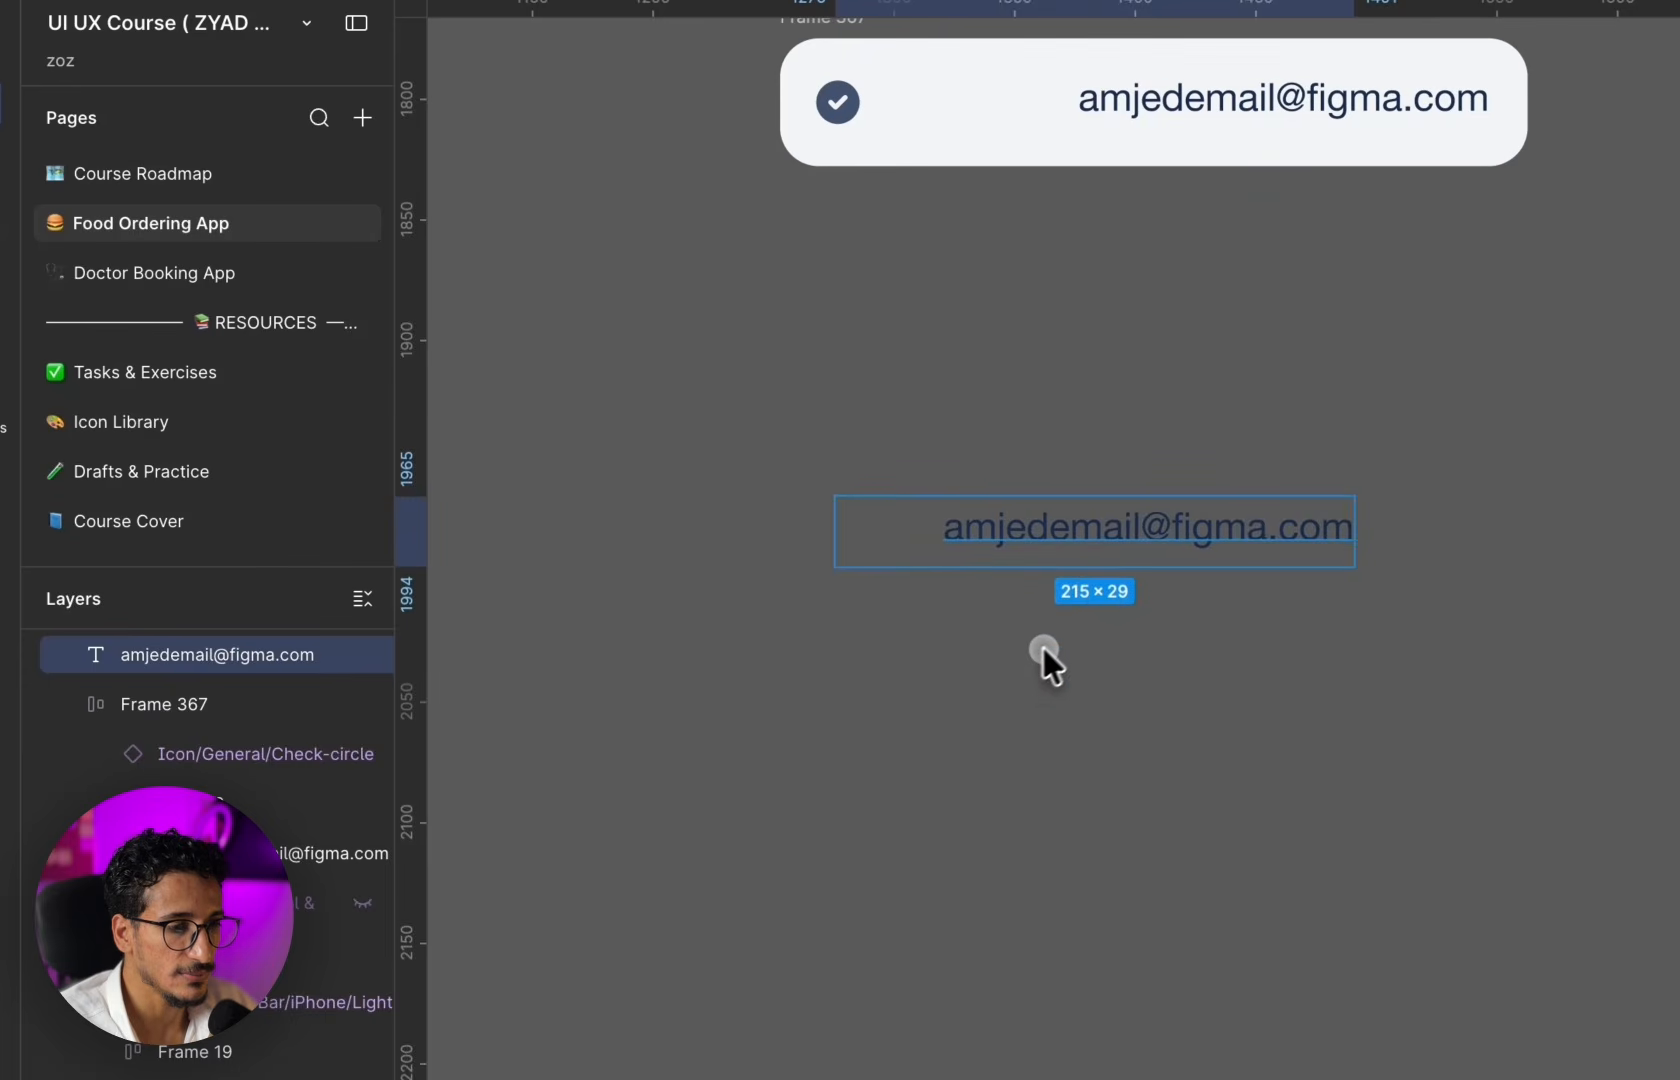
pyautogui.hscroll(-3, 970, 600)
pyautogui.click(982, 55)
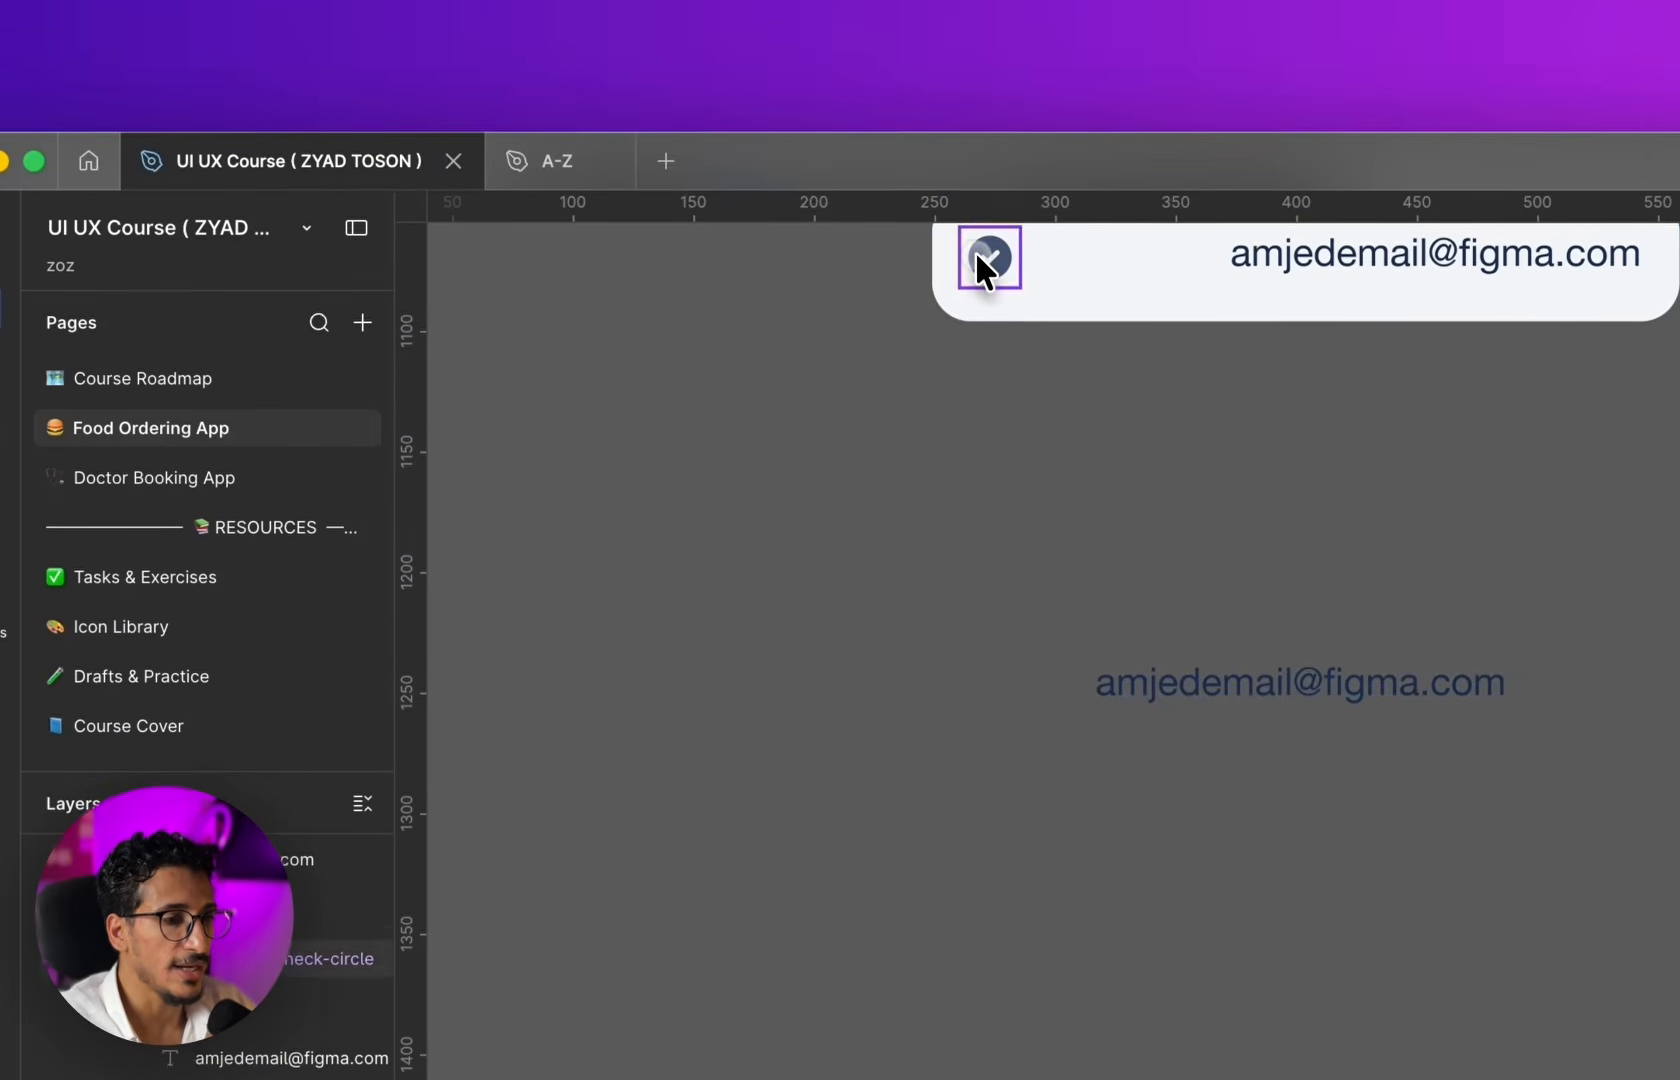
pyautogui.moveTo(982, 300); pyautogui.dragTo(937, 705)
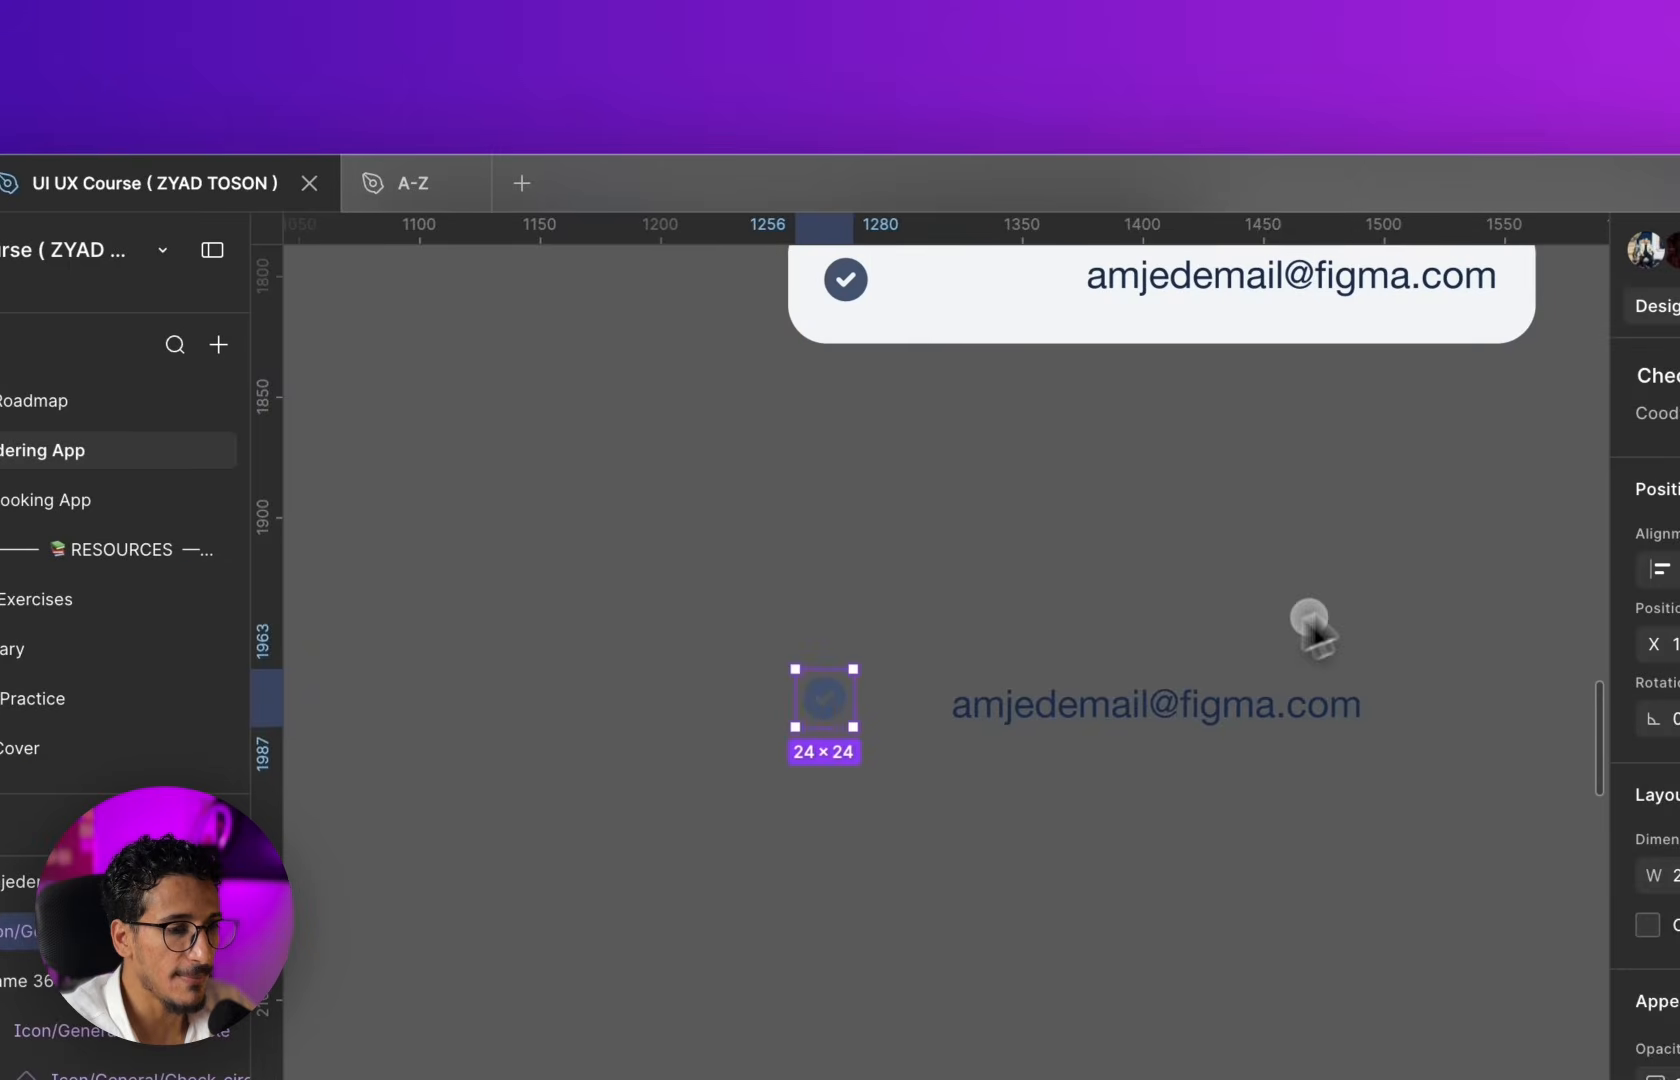
# - Wrap the loose check icon and e-mail text in a horizontal auto layout frame and give it an FFFFFF fill
pyautogui.moveTo(1420, 578); pyautogui.dragTo(668, 805)
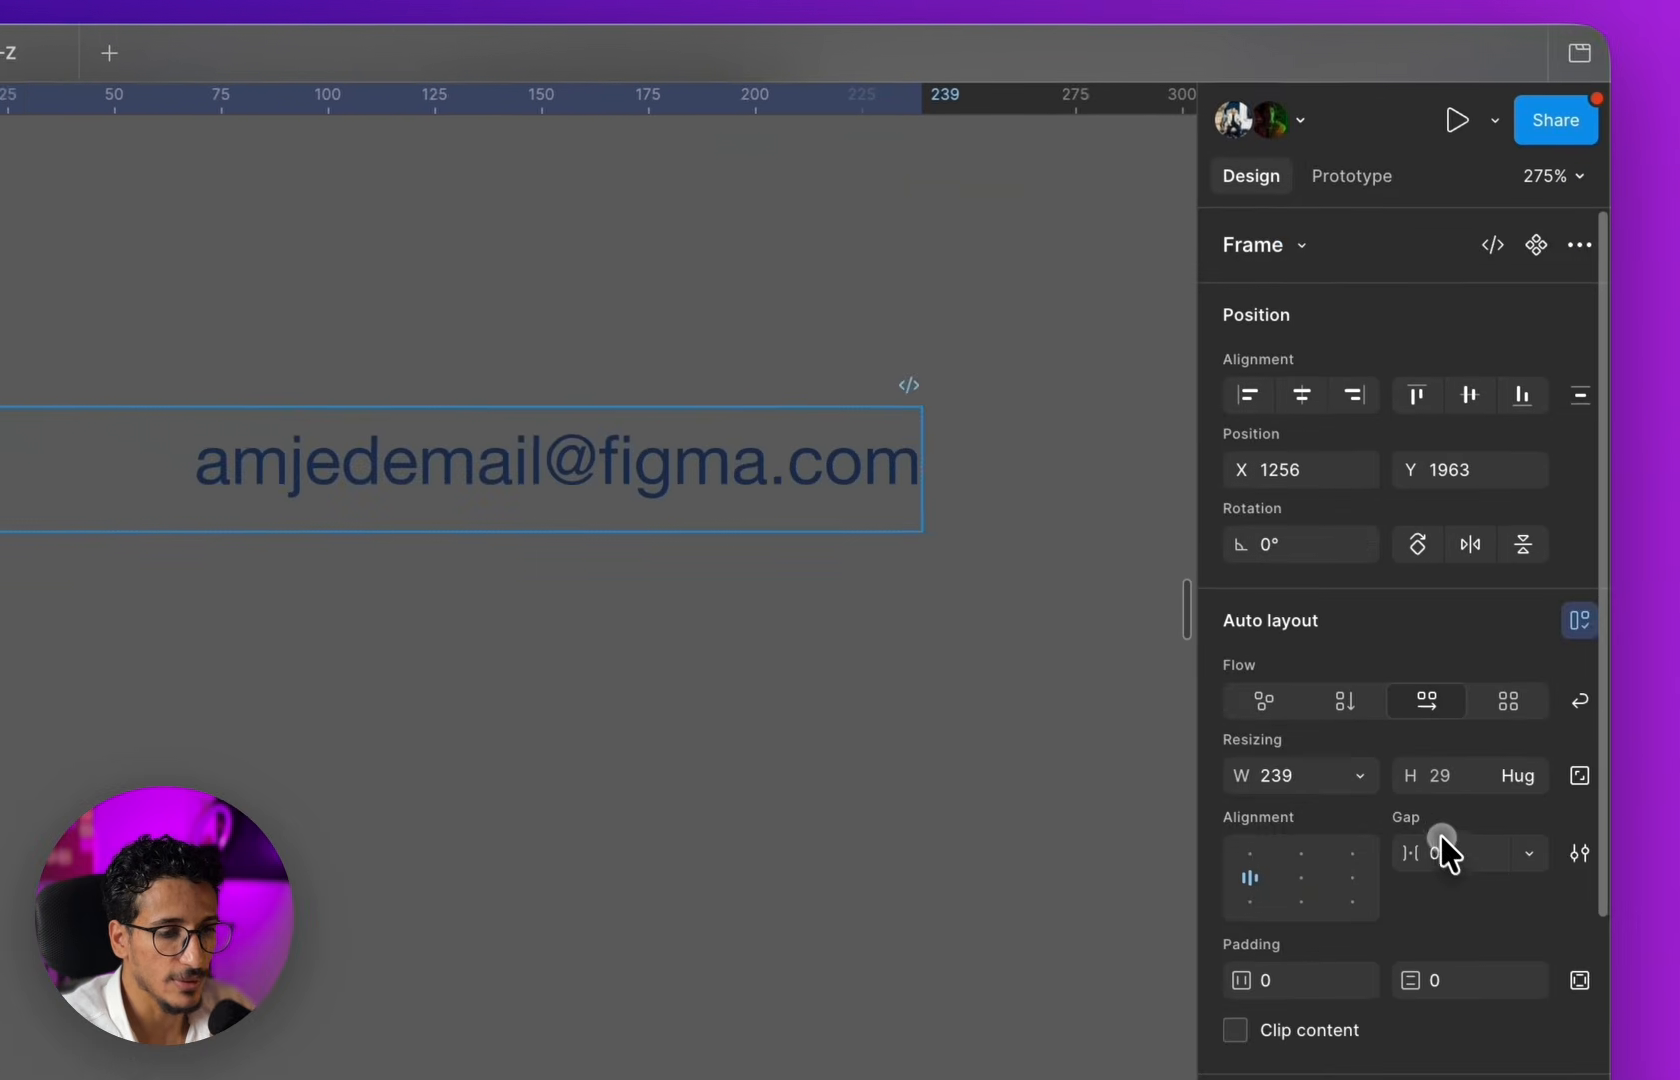
pyautogui.scroll(-5, 1450, 845)
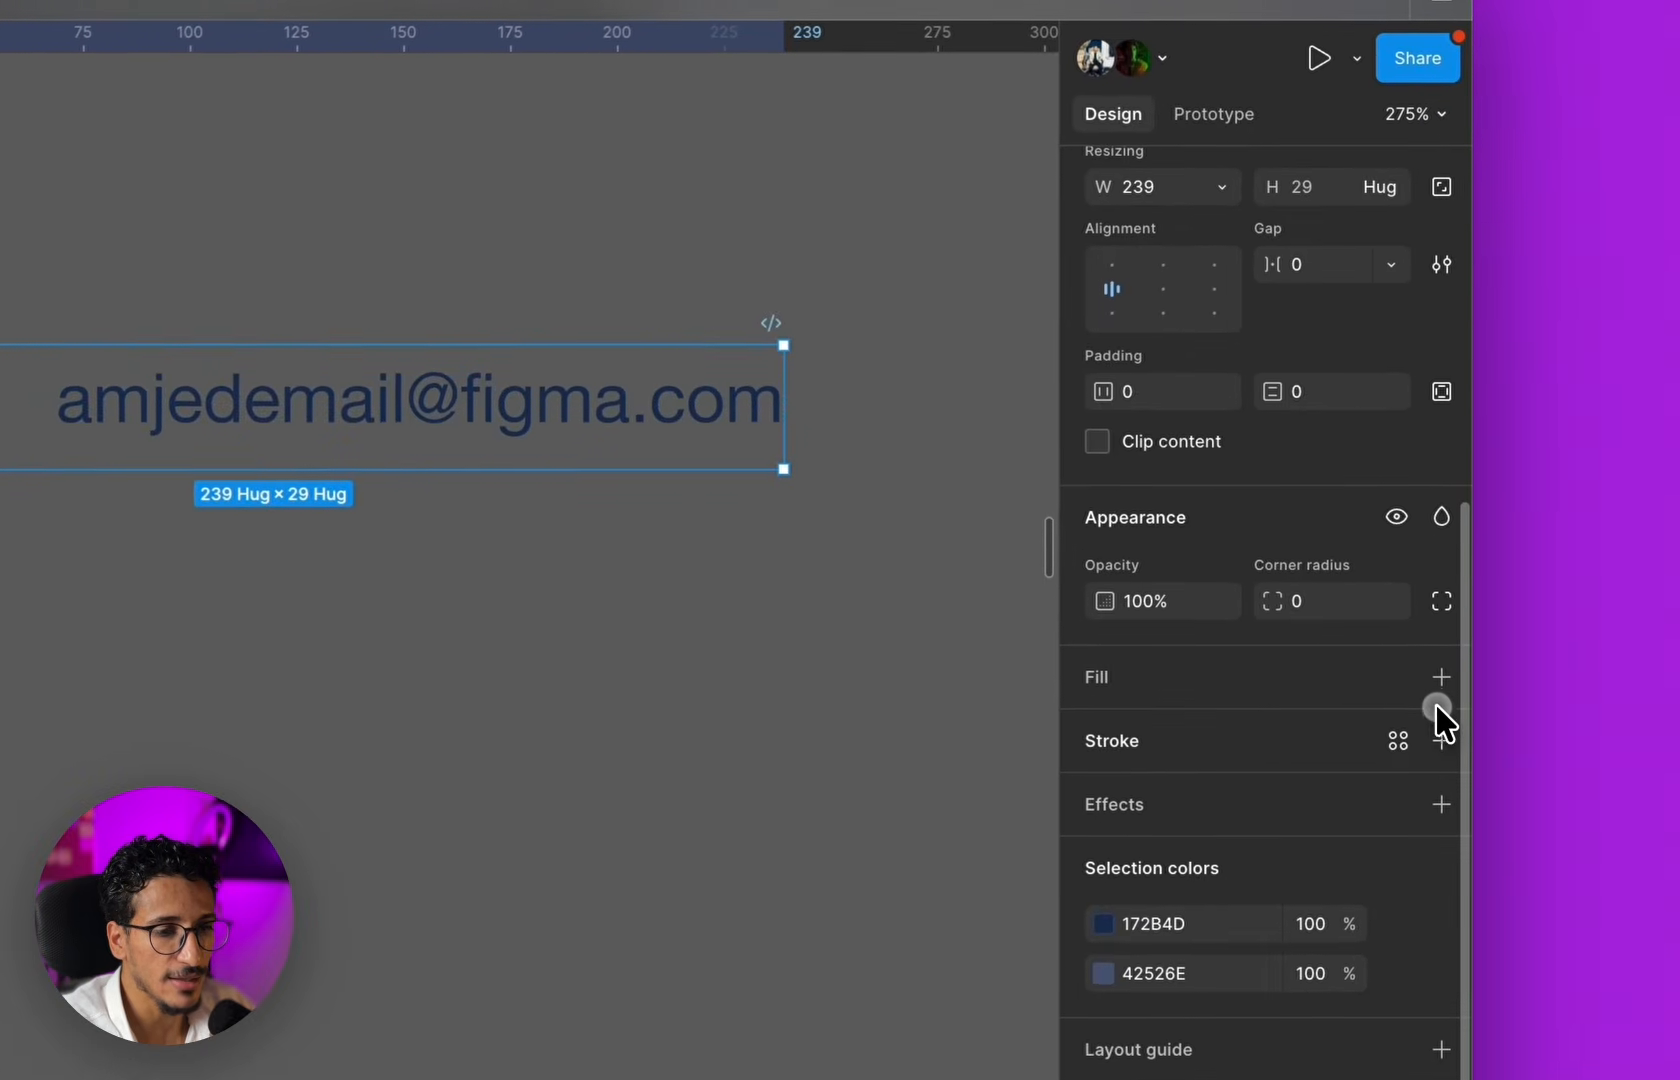
pyautogui.click(1464, 669)
pyautogui.scroll(-5, 540, 563)
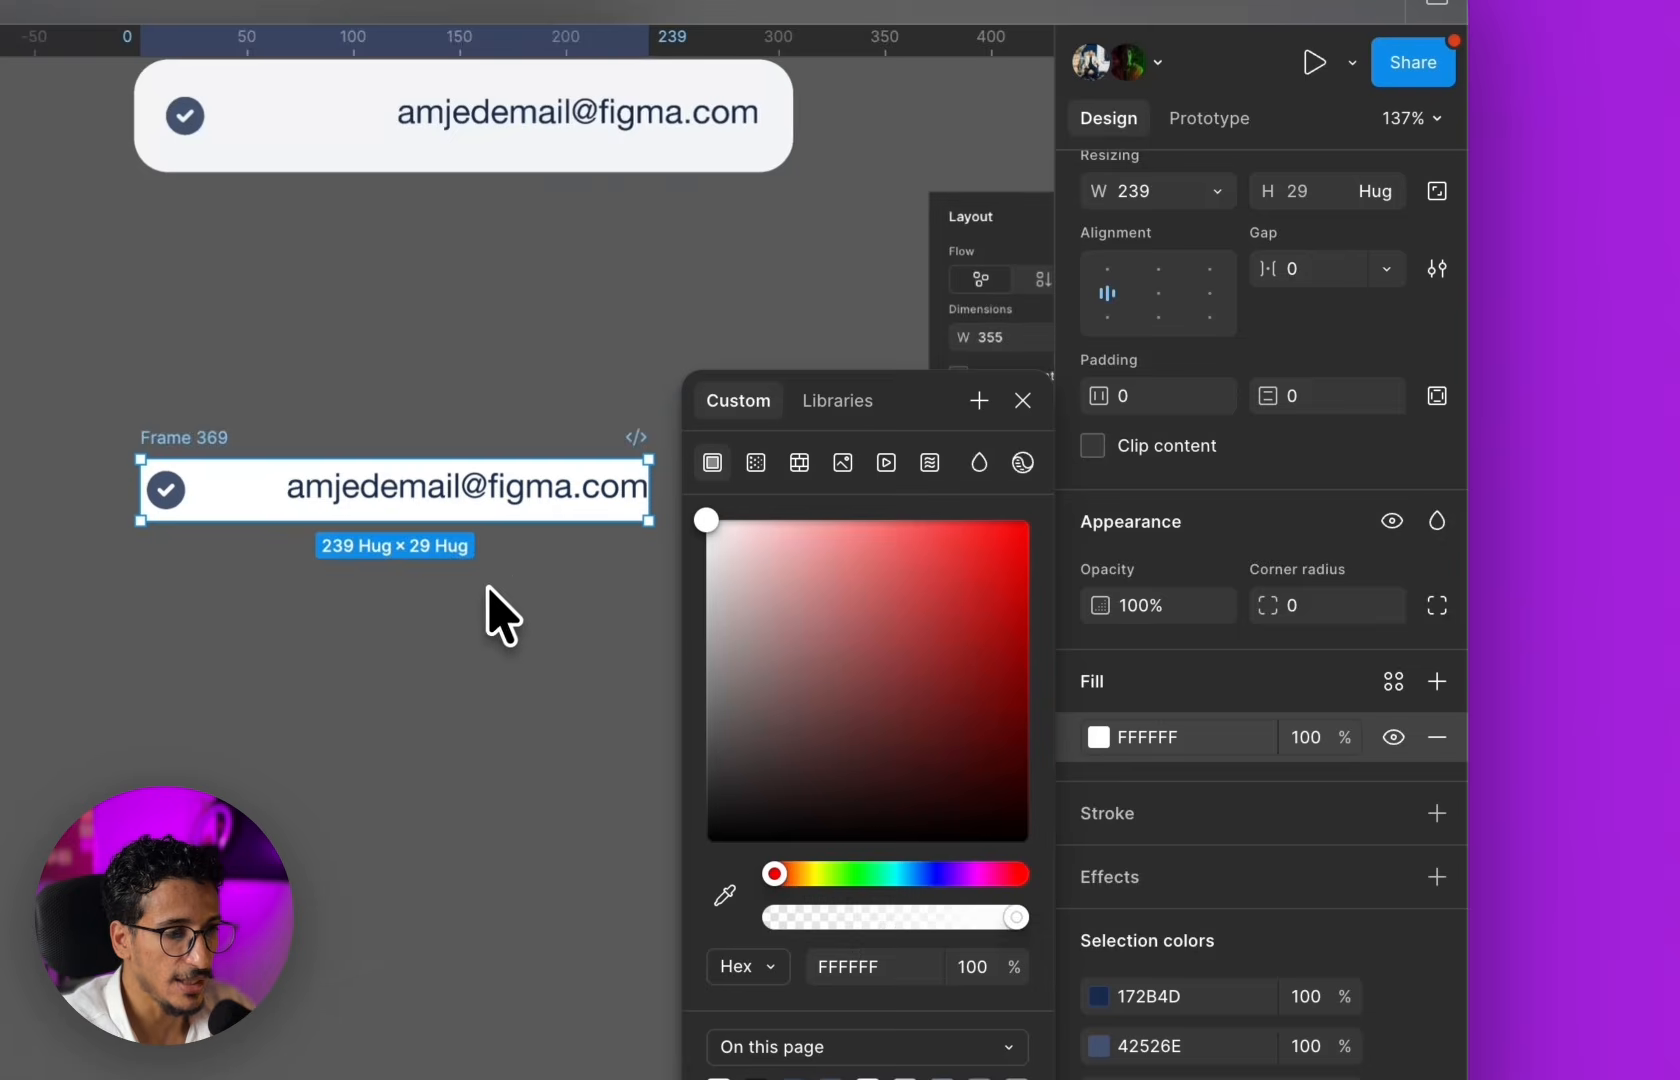
pyautogui.click(530, 642)
# - Stretch the white auto layout frame to about 420 × 46 and round its corners to 5
pyautogui.click(438, 459)
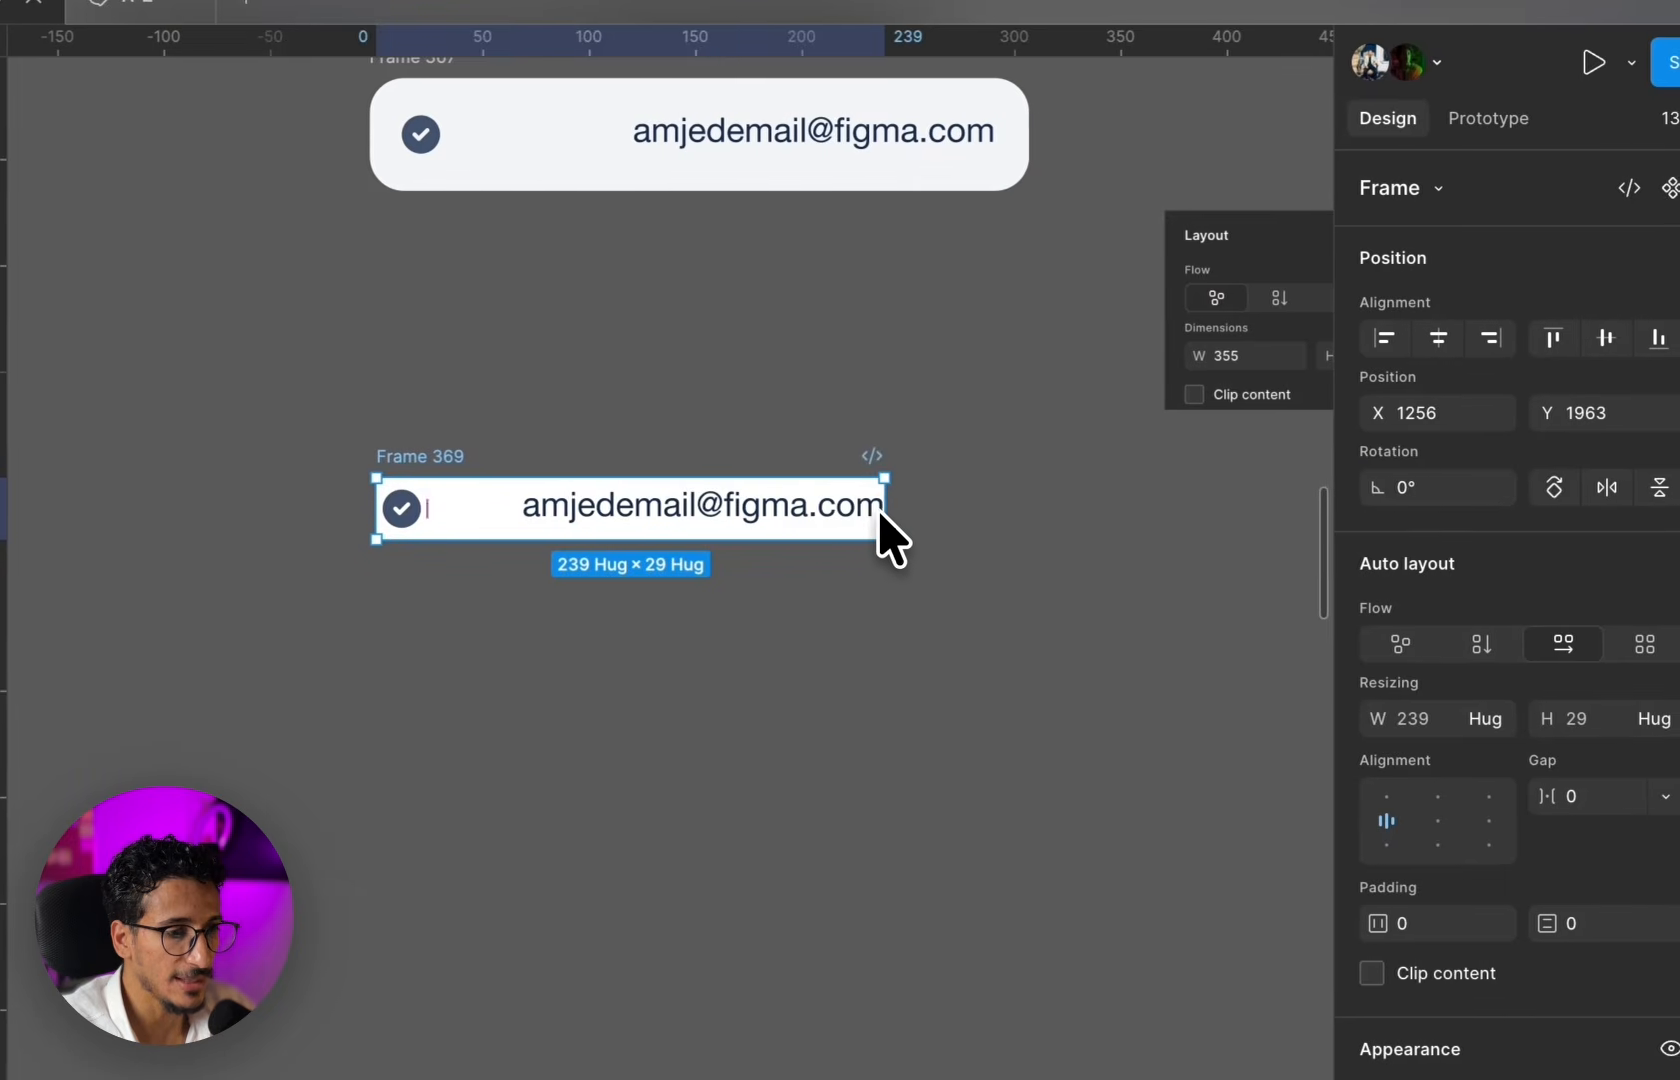
pyautogui.moveTo(893, 485); pyautogui.dragTo(1067, 513)
pyautogui.moveTo(378, 532); pyautogui.dragTo(168, 532)
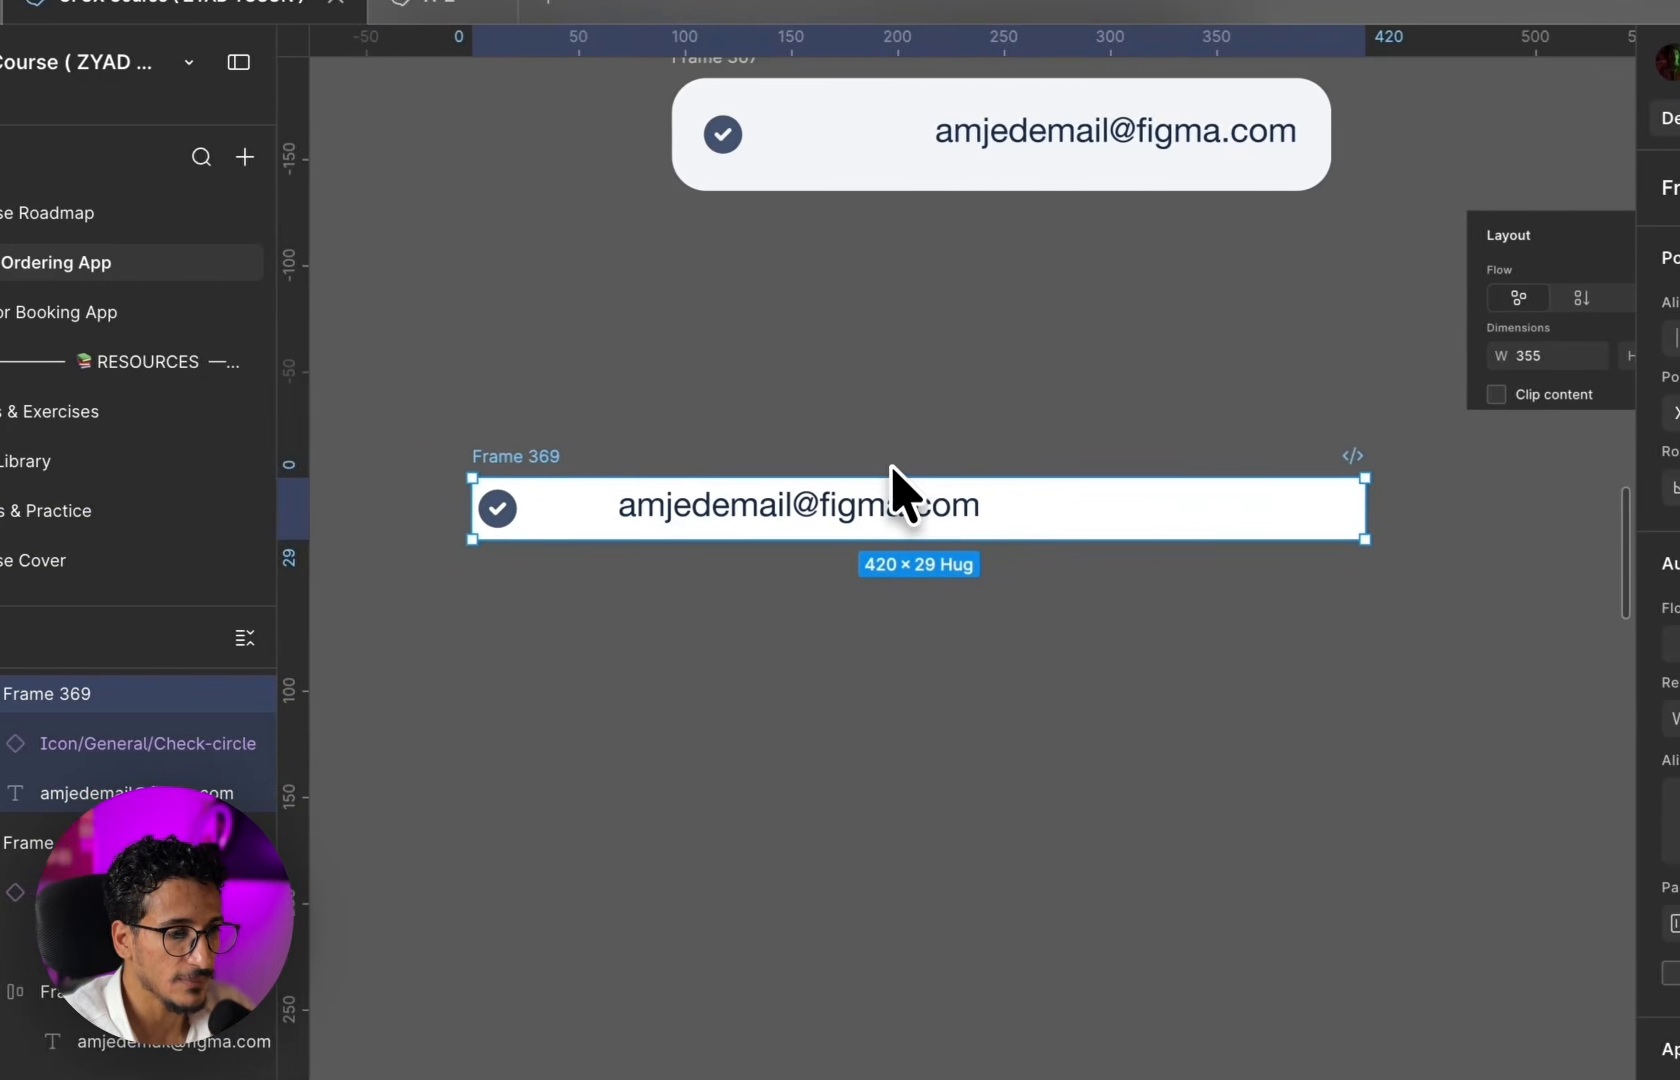
pyautogui.moveTo(890, 478)
pyautogui.mouseDown()
pyautogui.moveTo(892, 401)
pyautogui.moveTo(889, 446)
pyautogui.mouseUp()
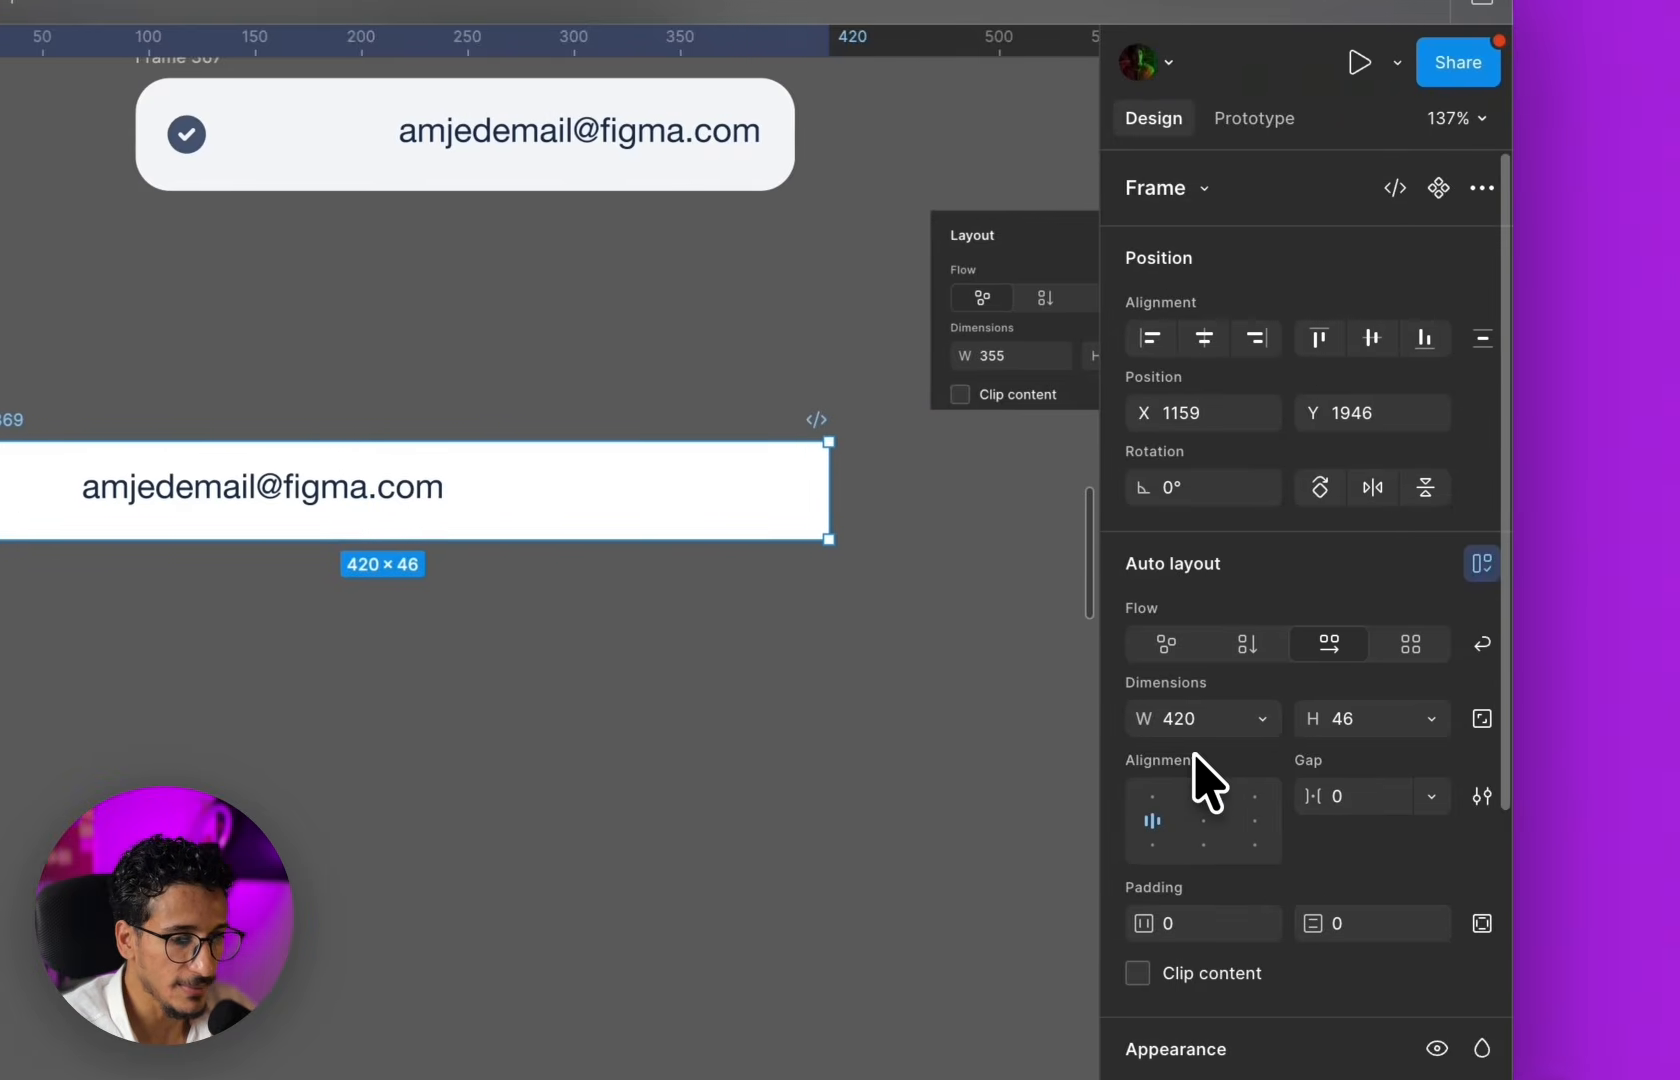
pyautogui.moveTo(1280, 790); pyautogui.dragTo(1257, 769)
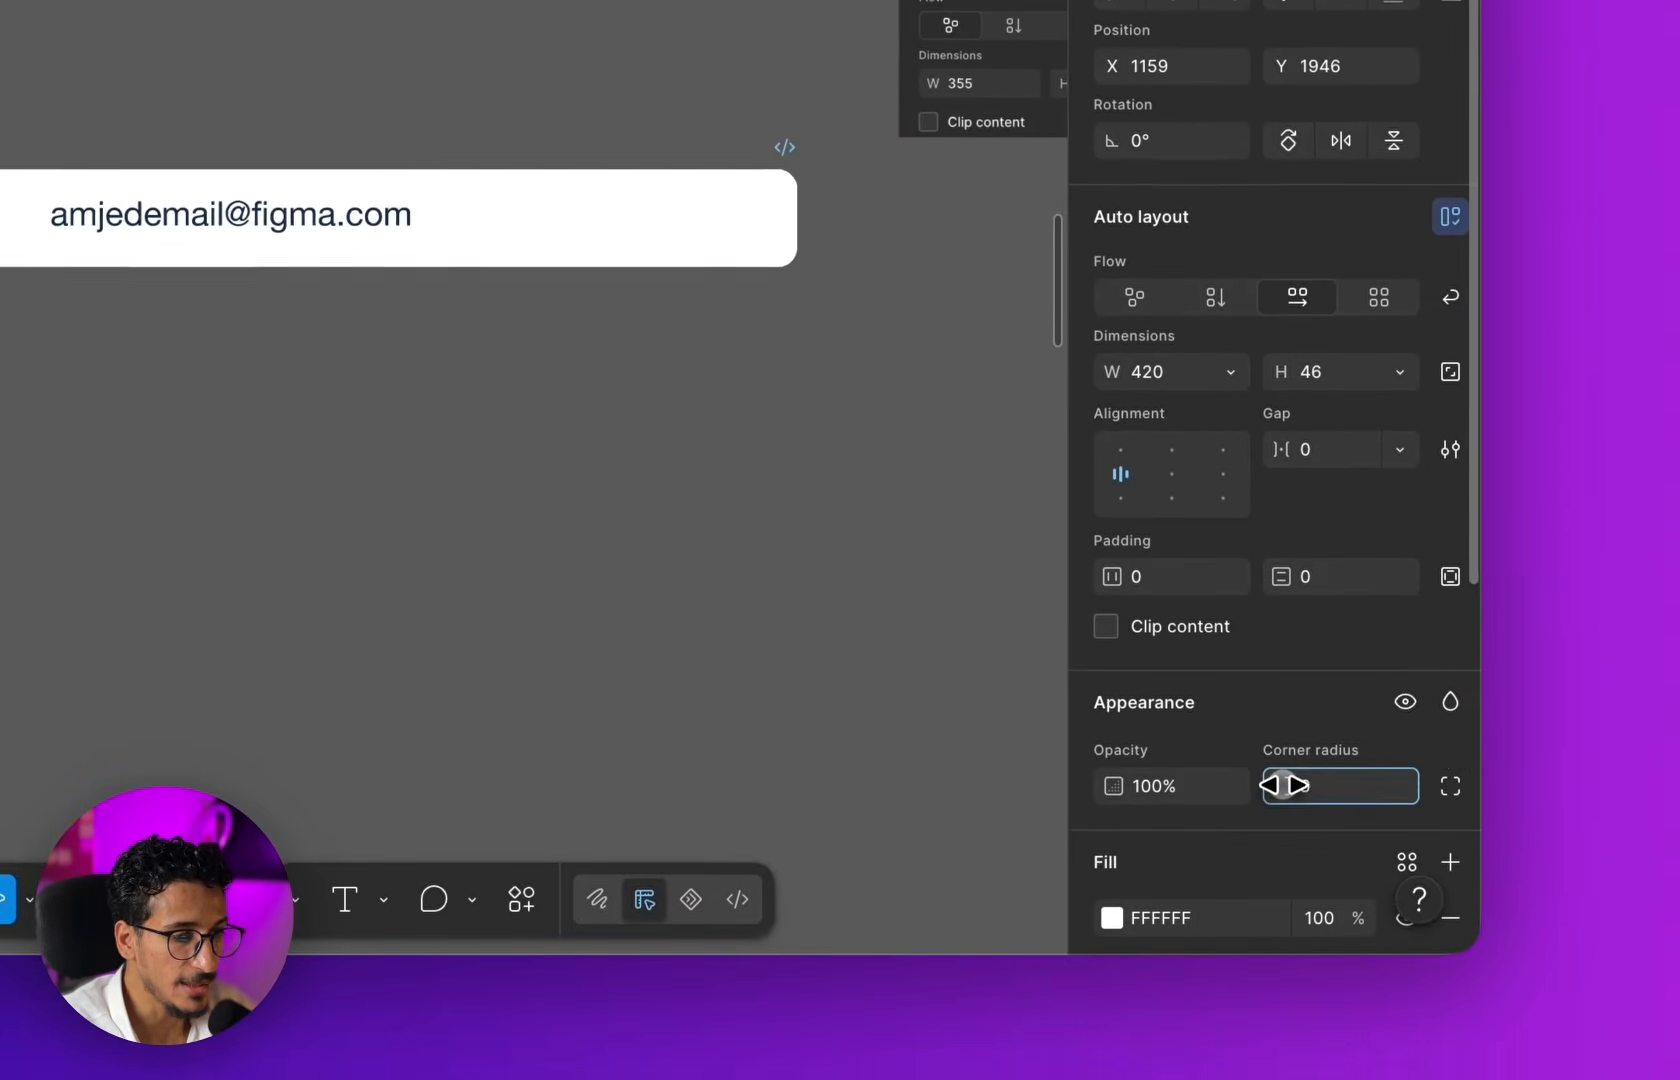
pyautogui.scroll(4, 318, 326)
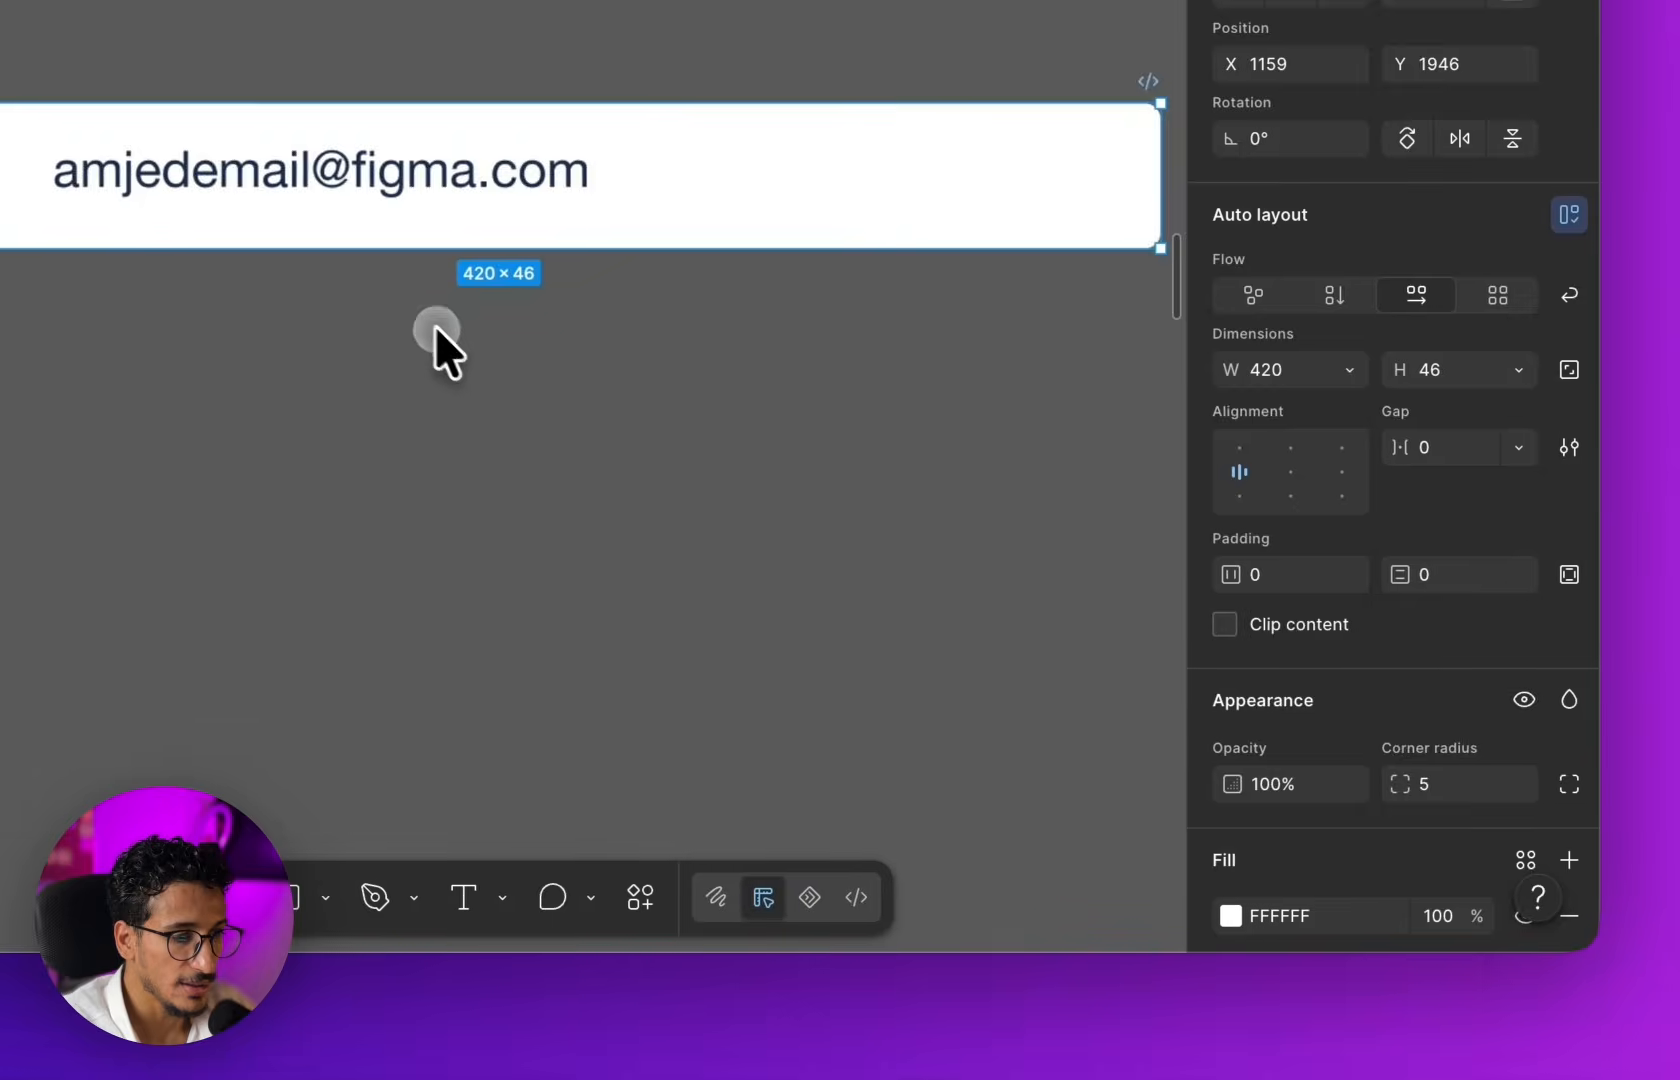
pyautogui.scroll(-3, 417, 368)
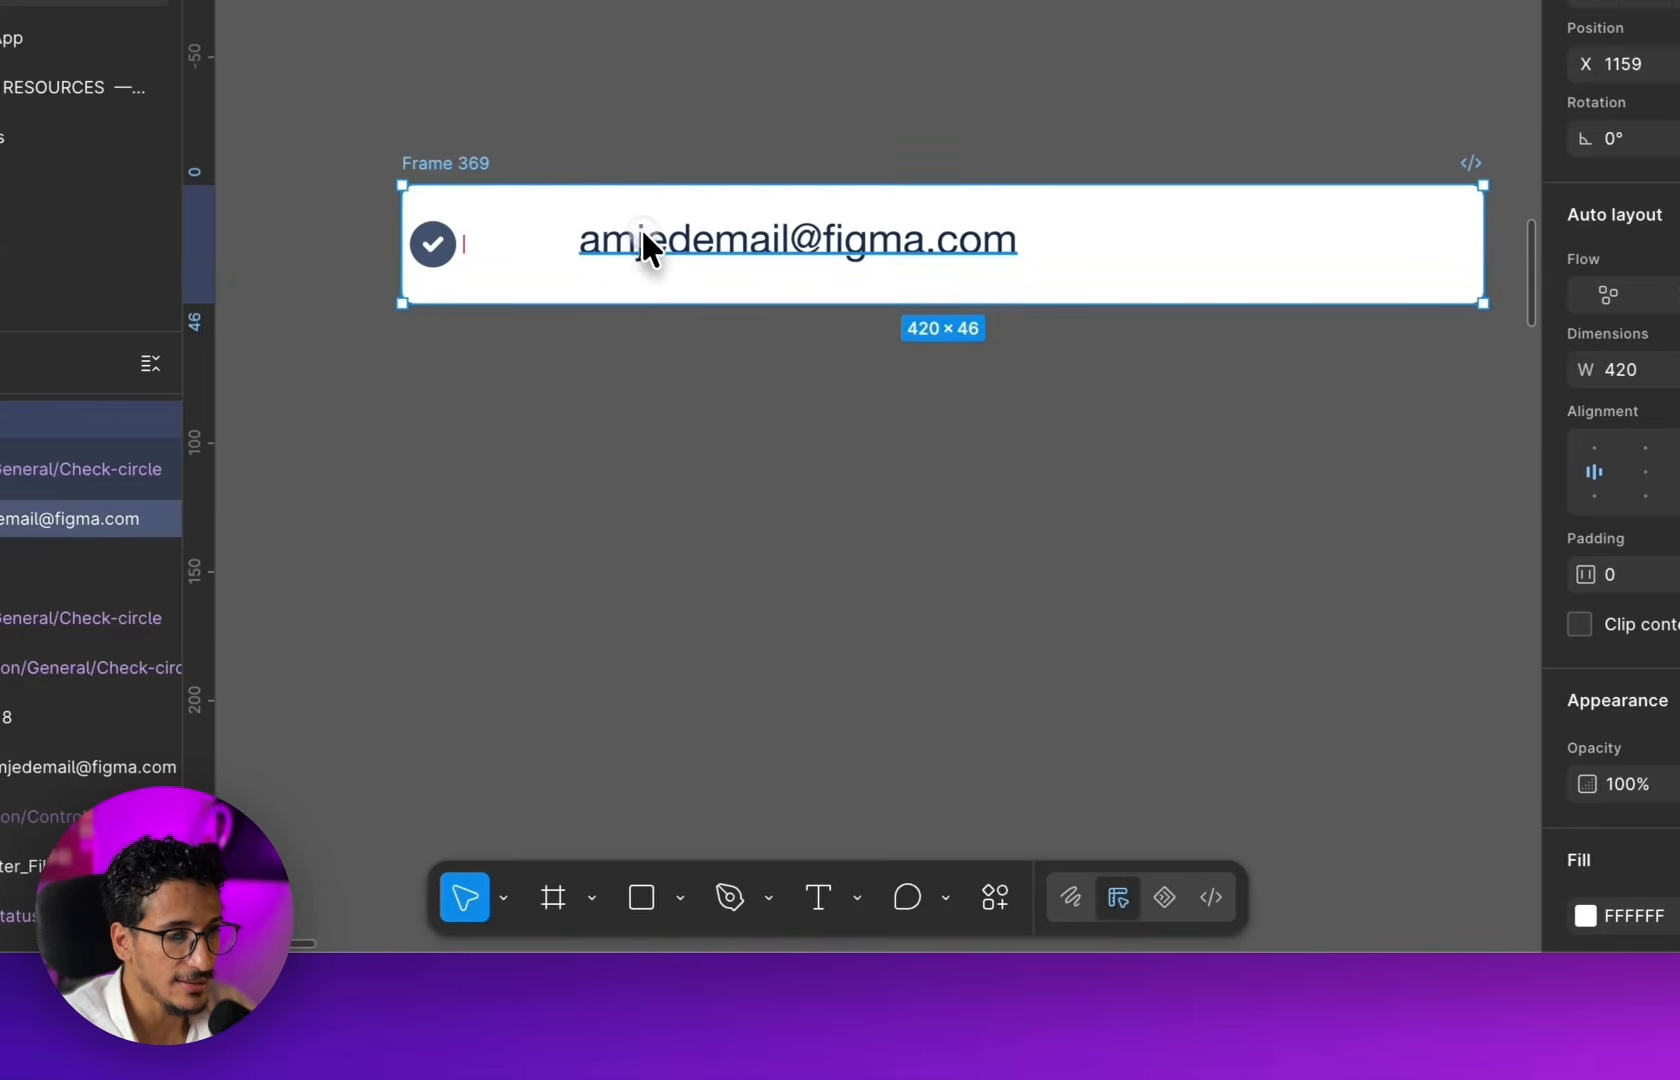
# - Set the font weight of the e-mail text in the white frame to Bold
pyautogui.click(606, 240)
pyautogui.click(1263, 213)
pyautogui.click(871, 240)
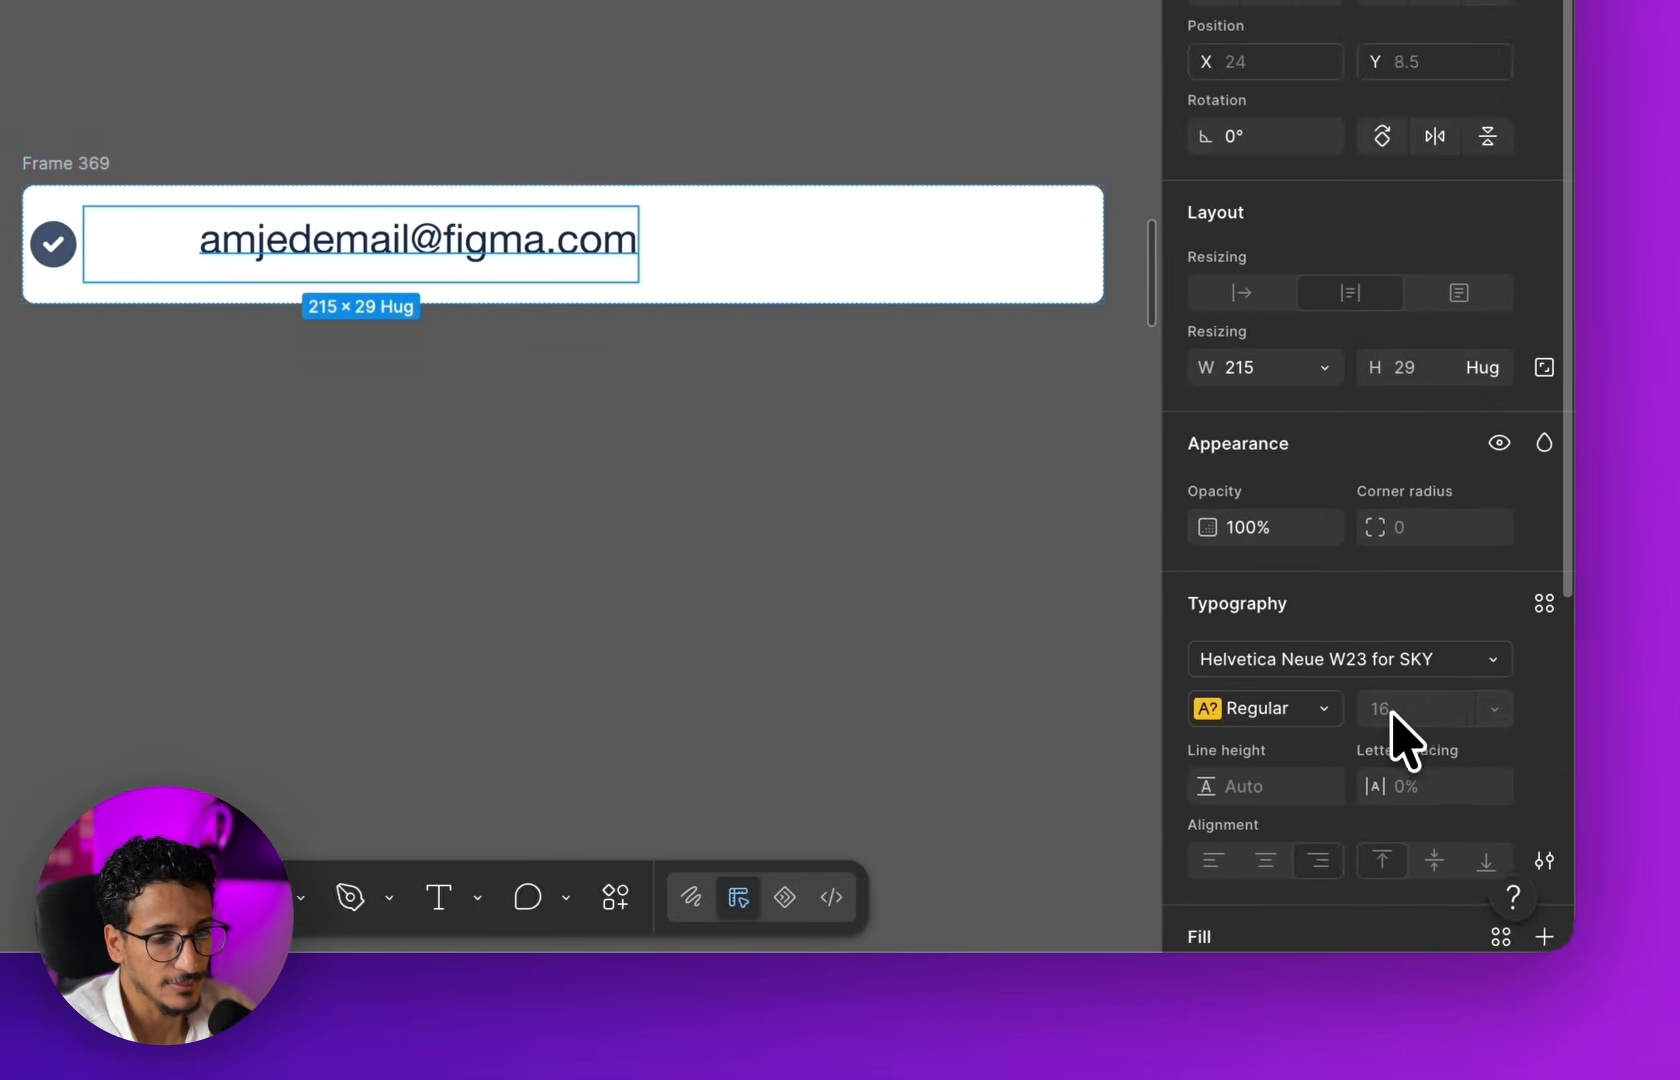
pyautogui.click(1215, 546)
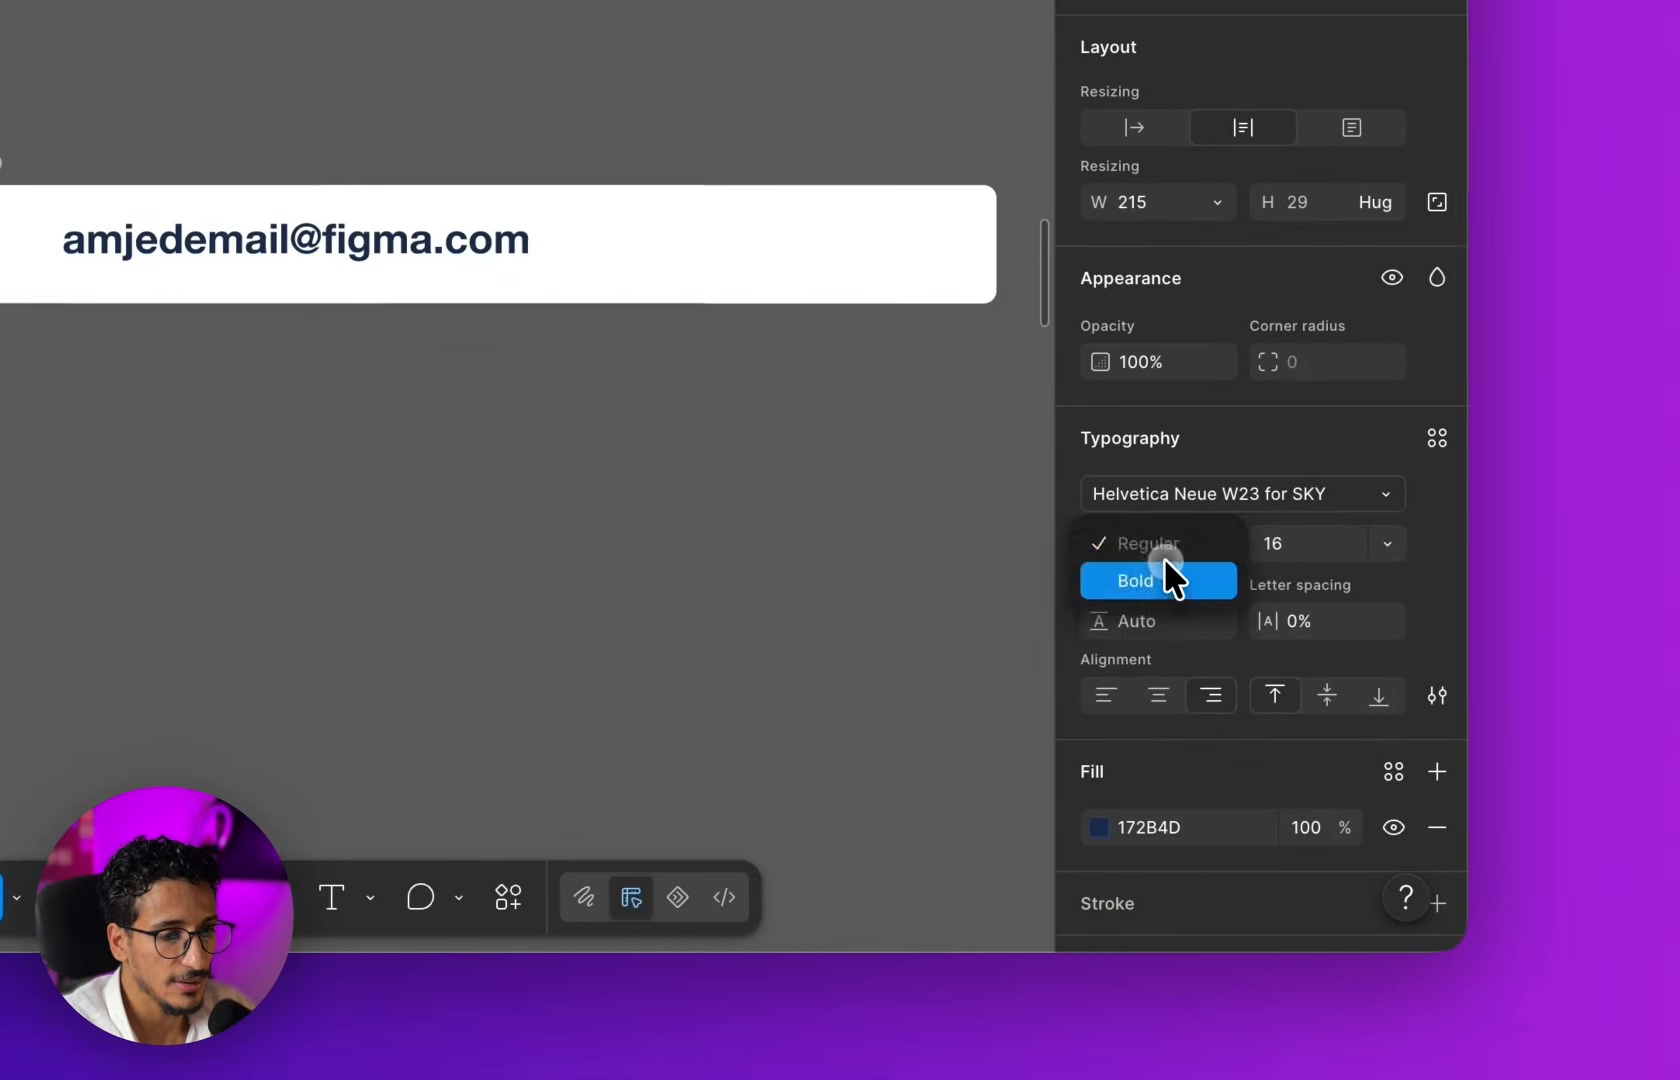
pyautogui.click(1165, 570)
pyautogui.click(645, 452)
# - Align the white frame's contents to right center and widen the gap between icon and text to 85
pyautogui.click(110, 193)
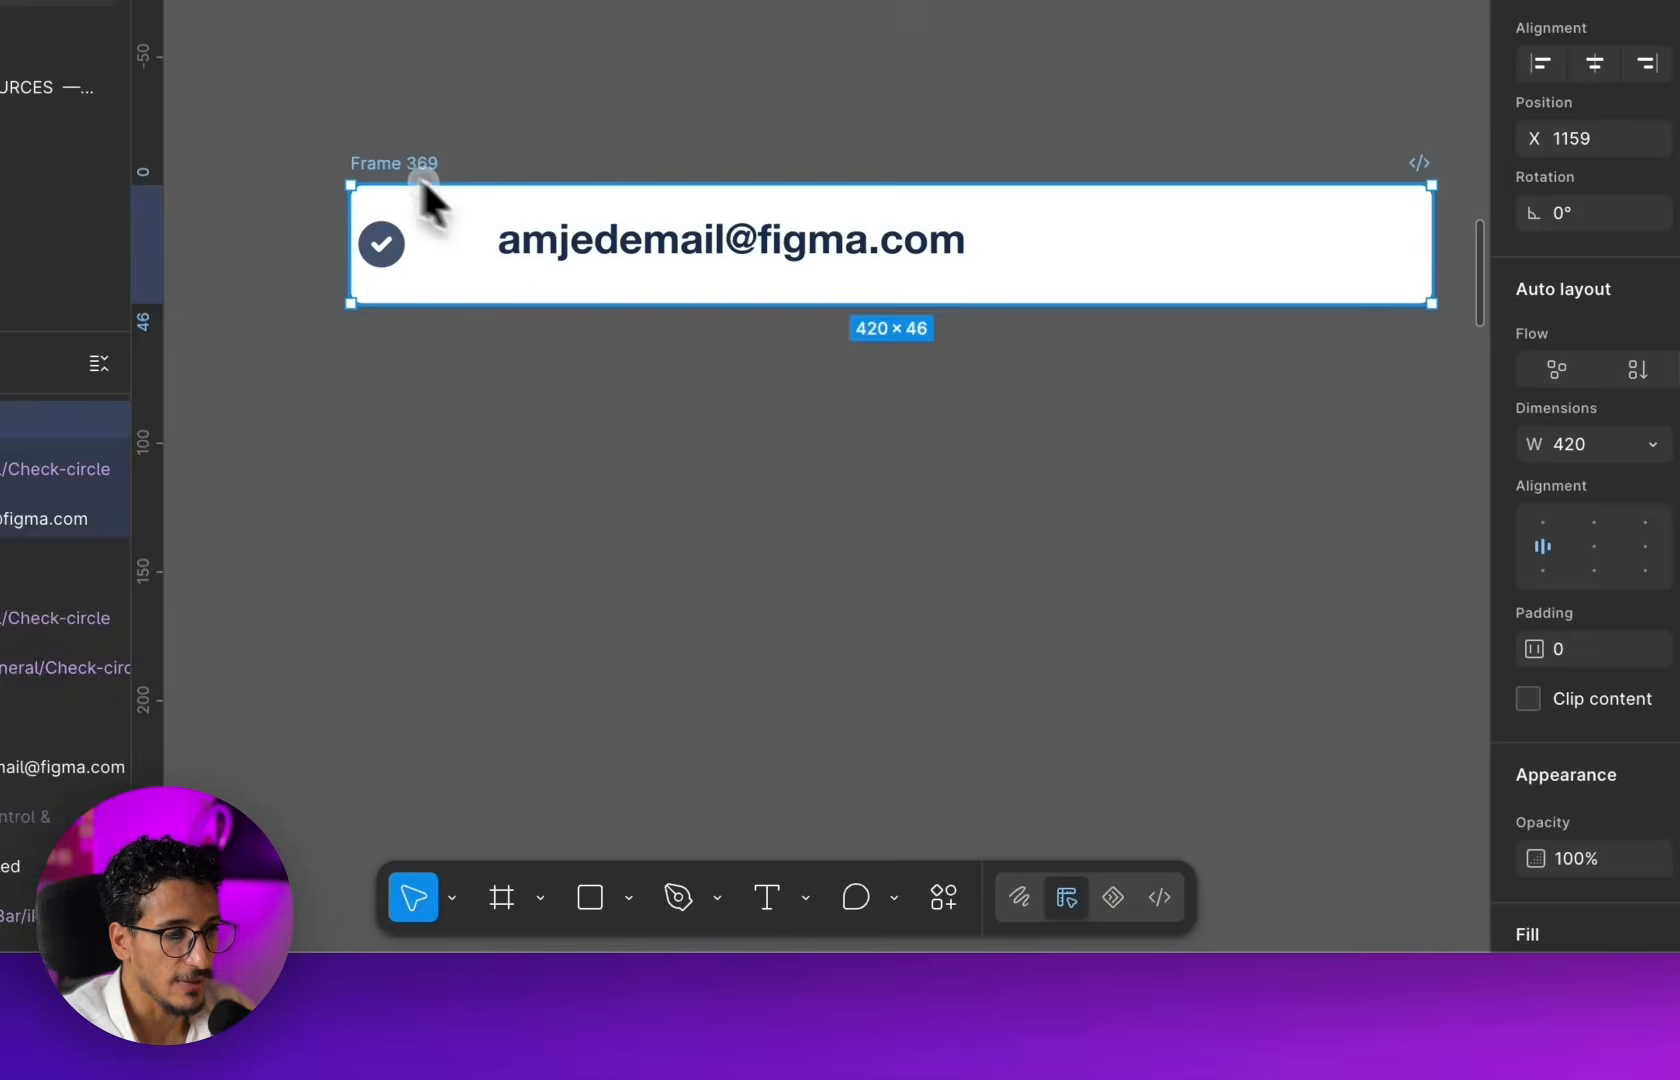
pyautogui.click(1645, 546)
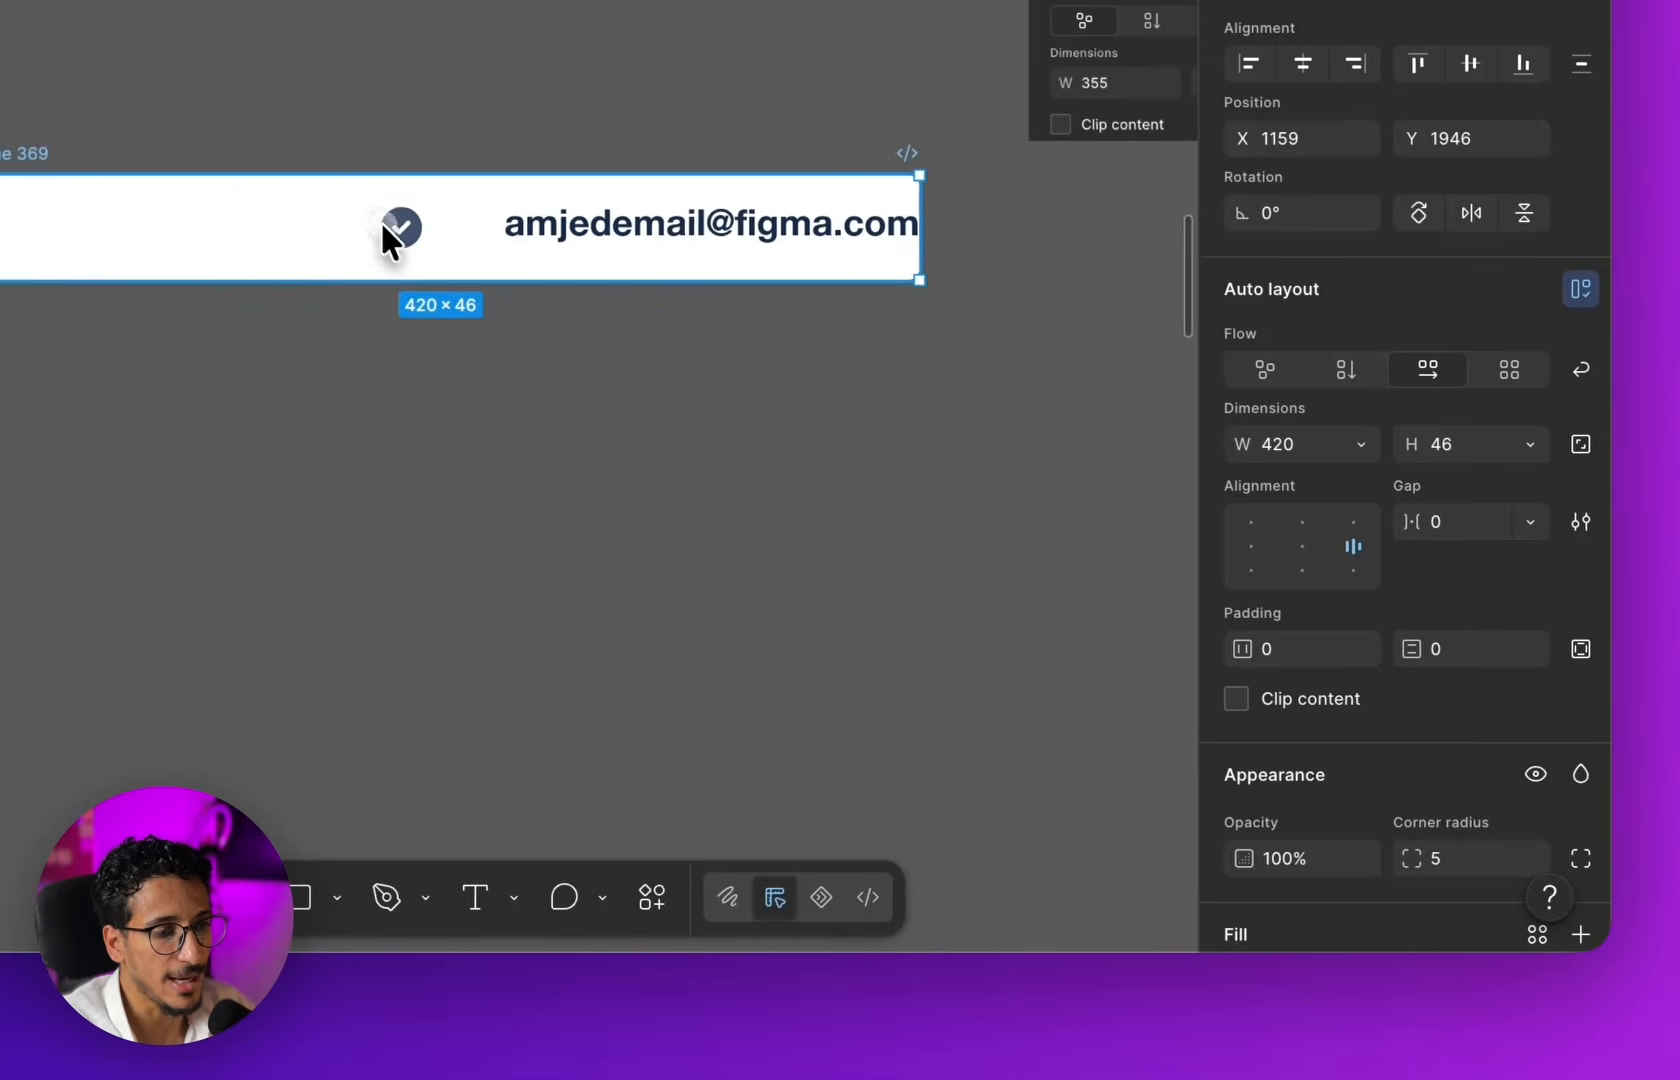
pyautogui.hscroll(-3, 461, 305)
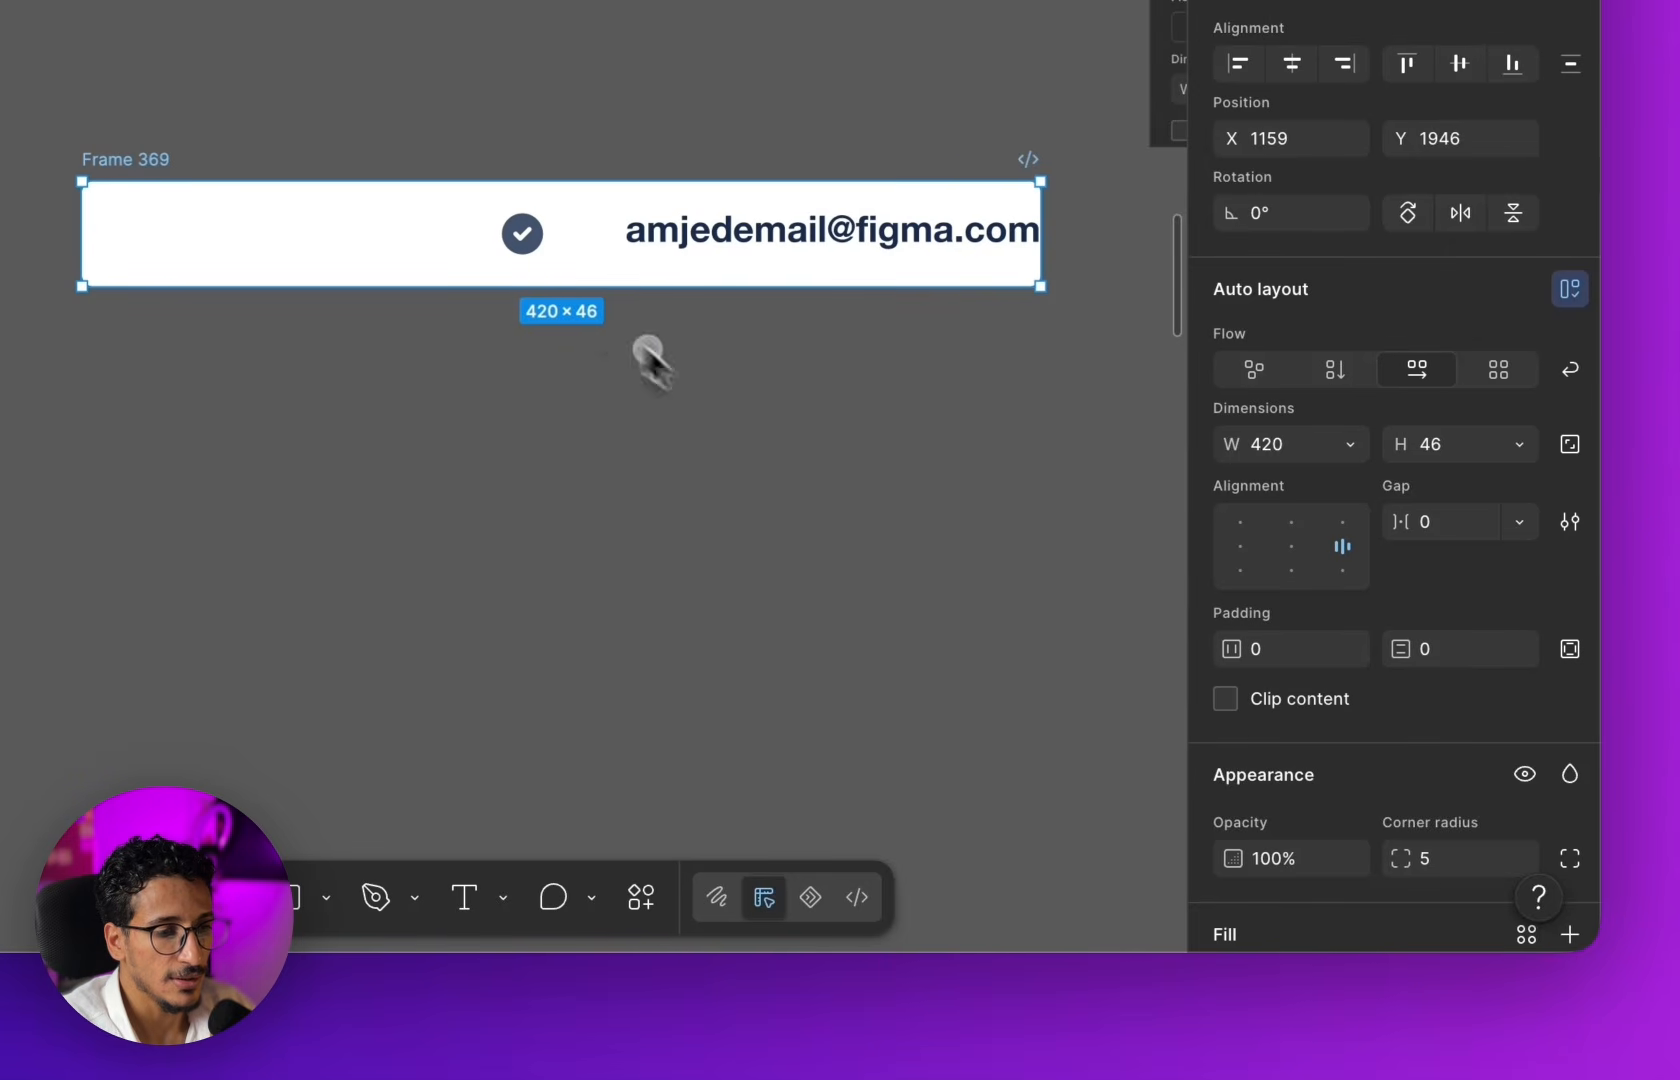
pyautogui.moveTo(1398, 514); pyautogui.dragTo(1530, 519)
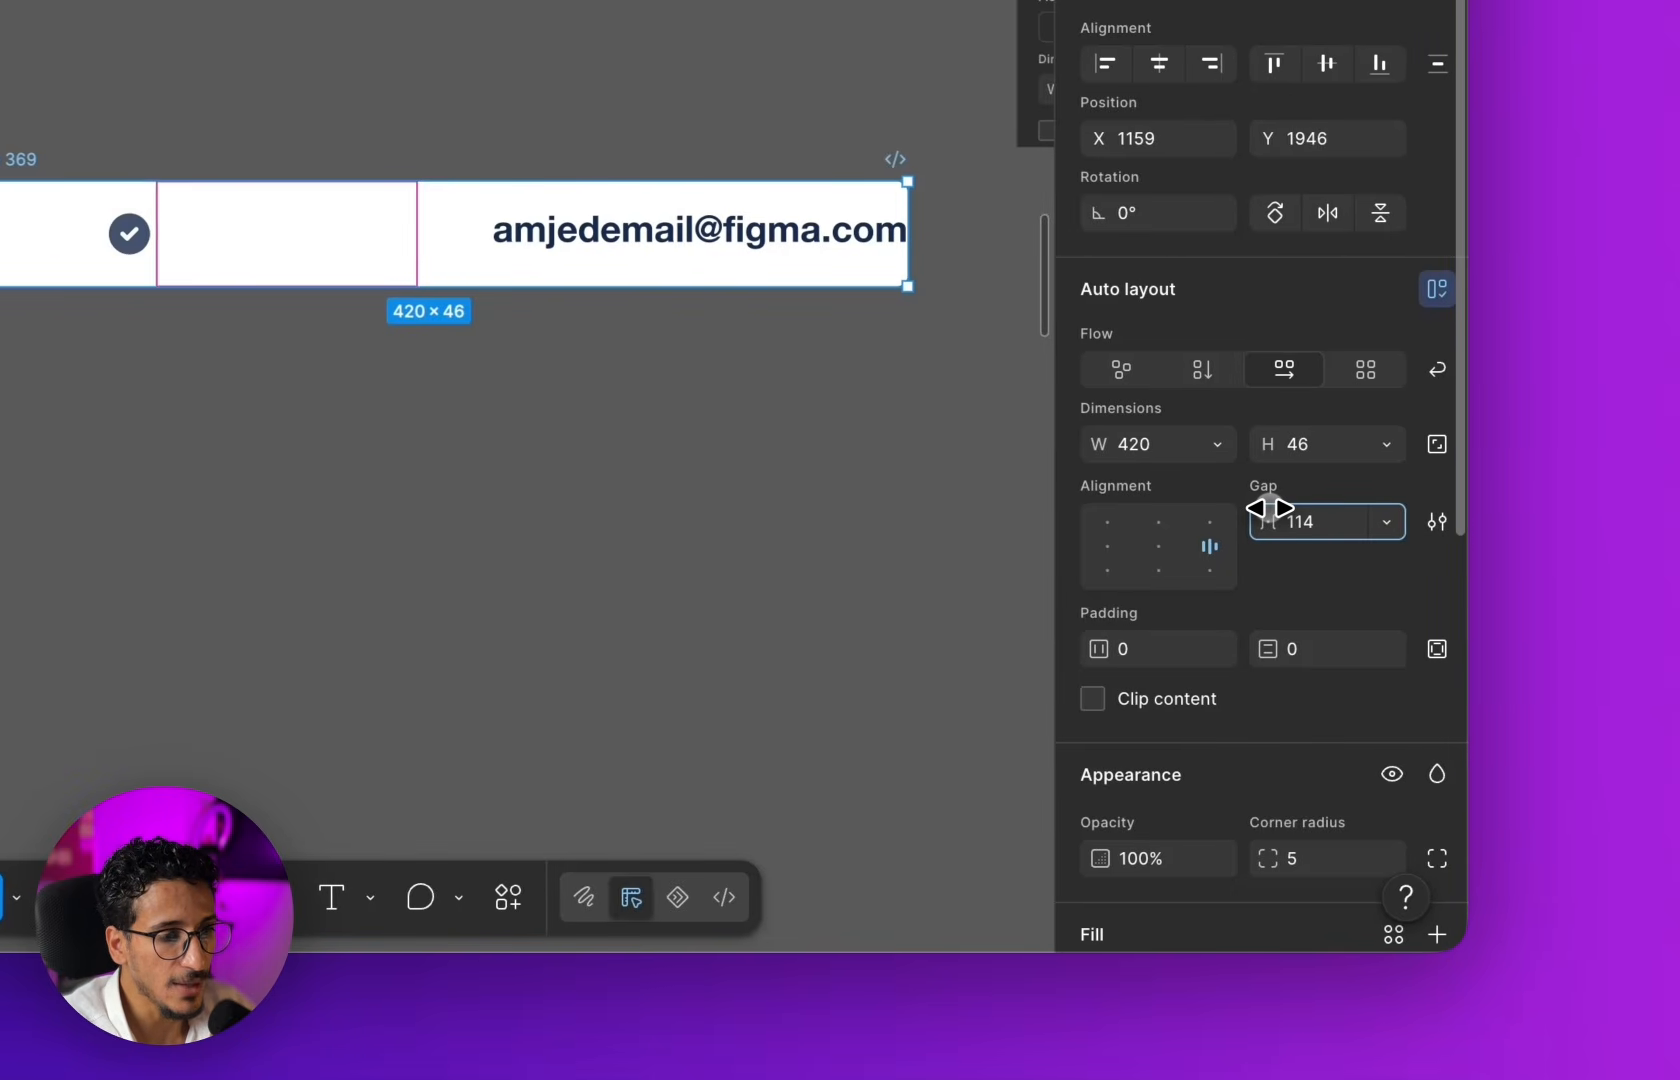
pyautogui.moveTo(1270, 508); pyautogui.dragTo(1264, 508)
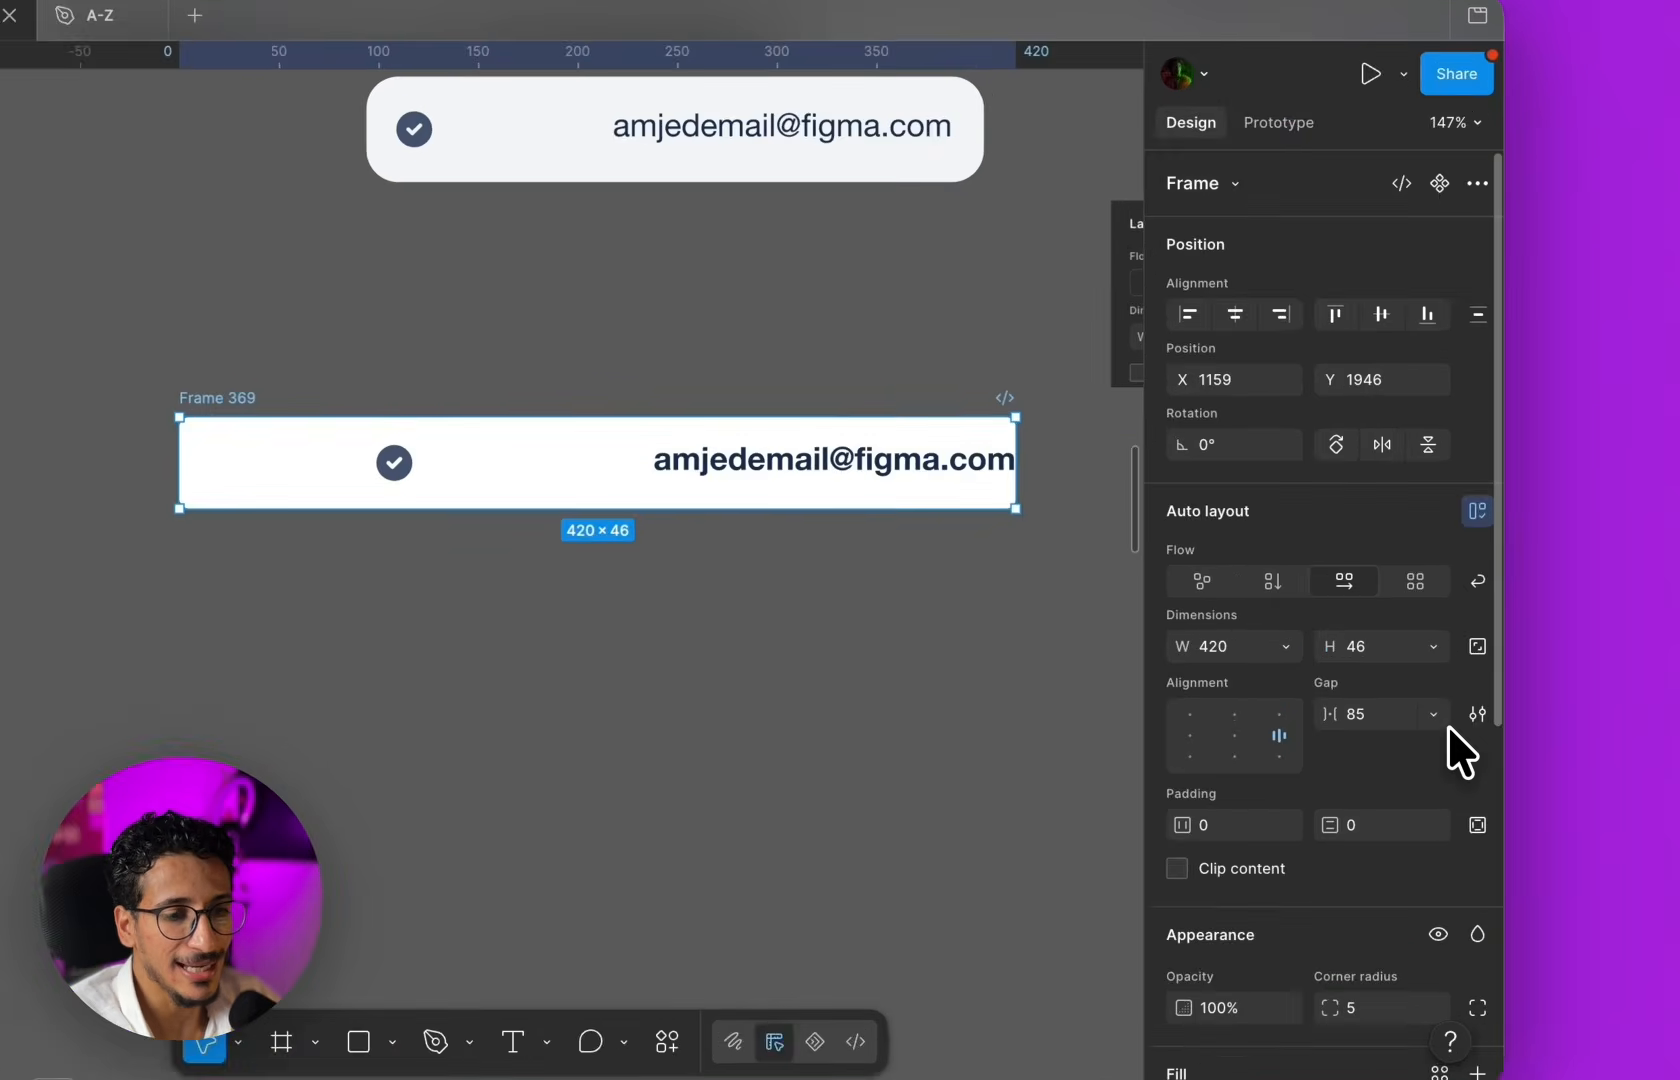
# - Set the white frame's gap to Auto so icon and text spread to opposite ends, with a horizontal padding of 4
pyautogui.click(1524, 675)
pyautogui.click(1468, 700)
pyautogui.click(751, 730)
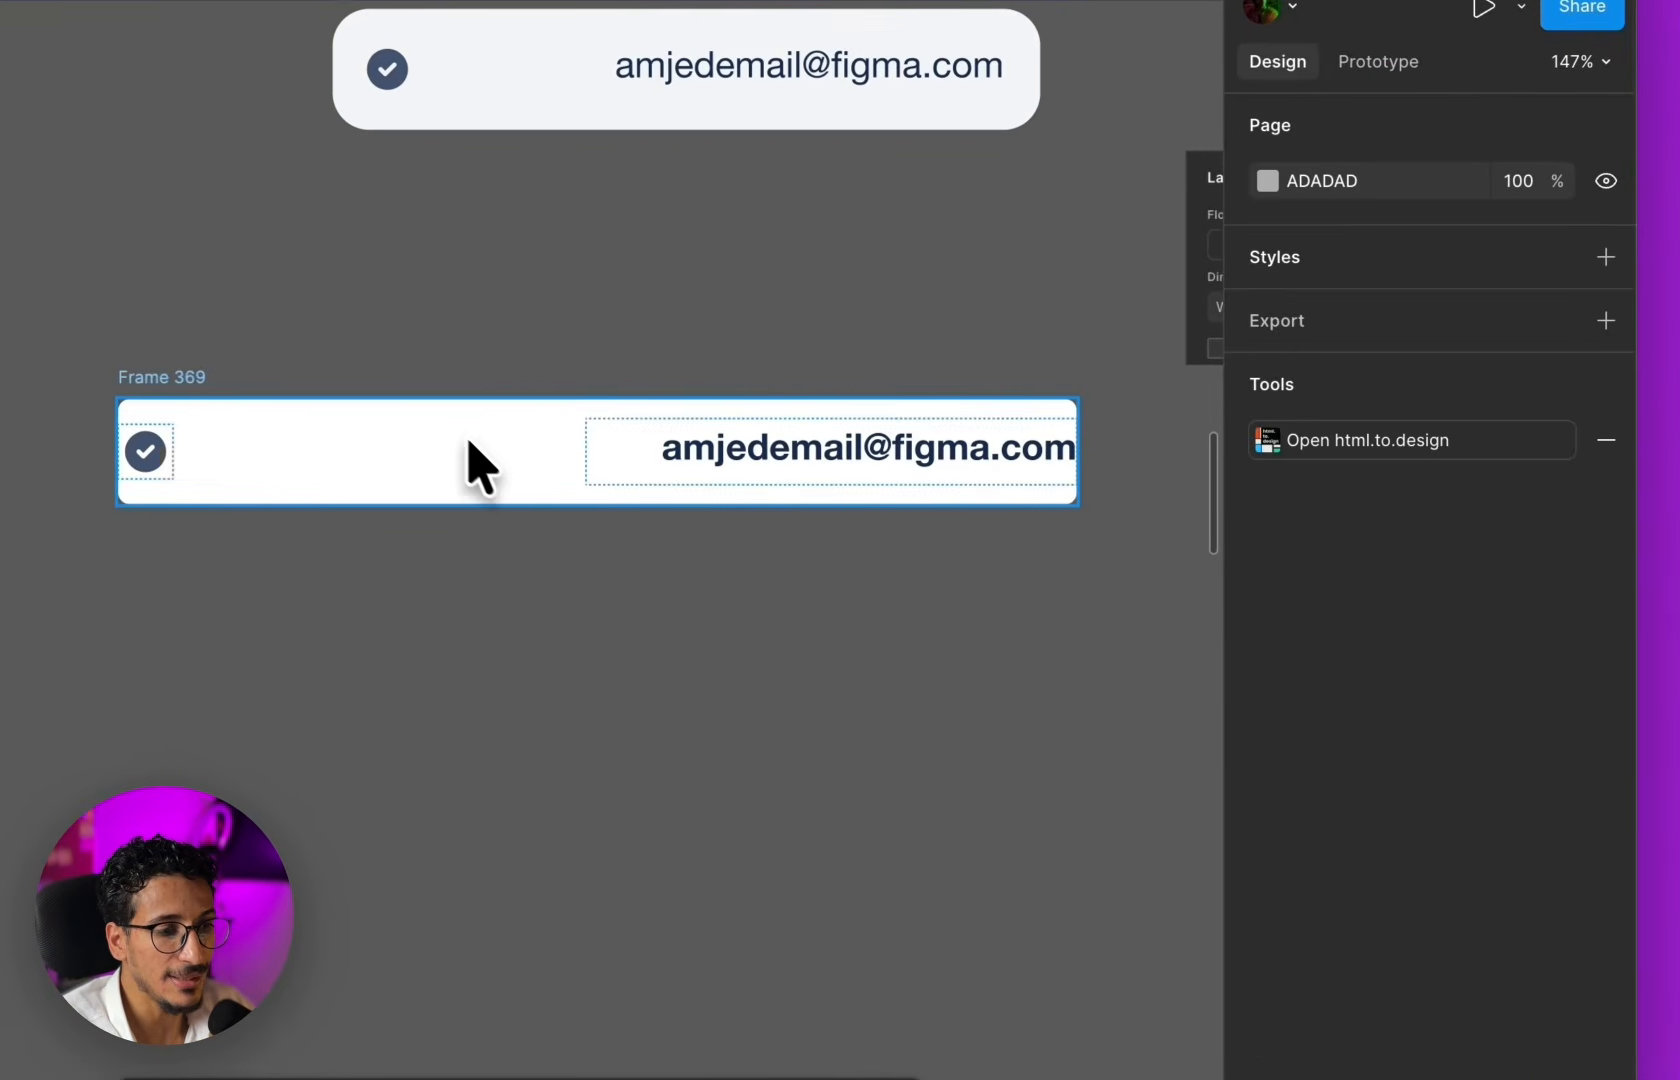
pyautogui.click(275, 445)
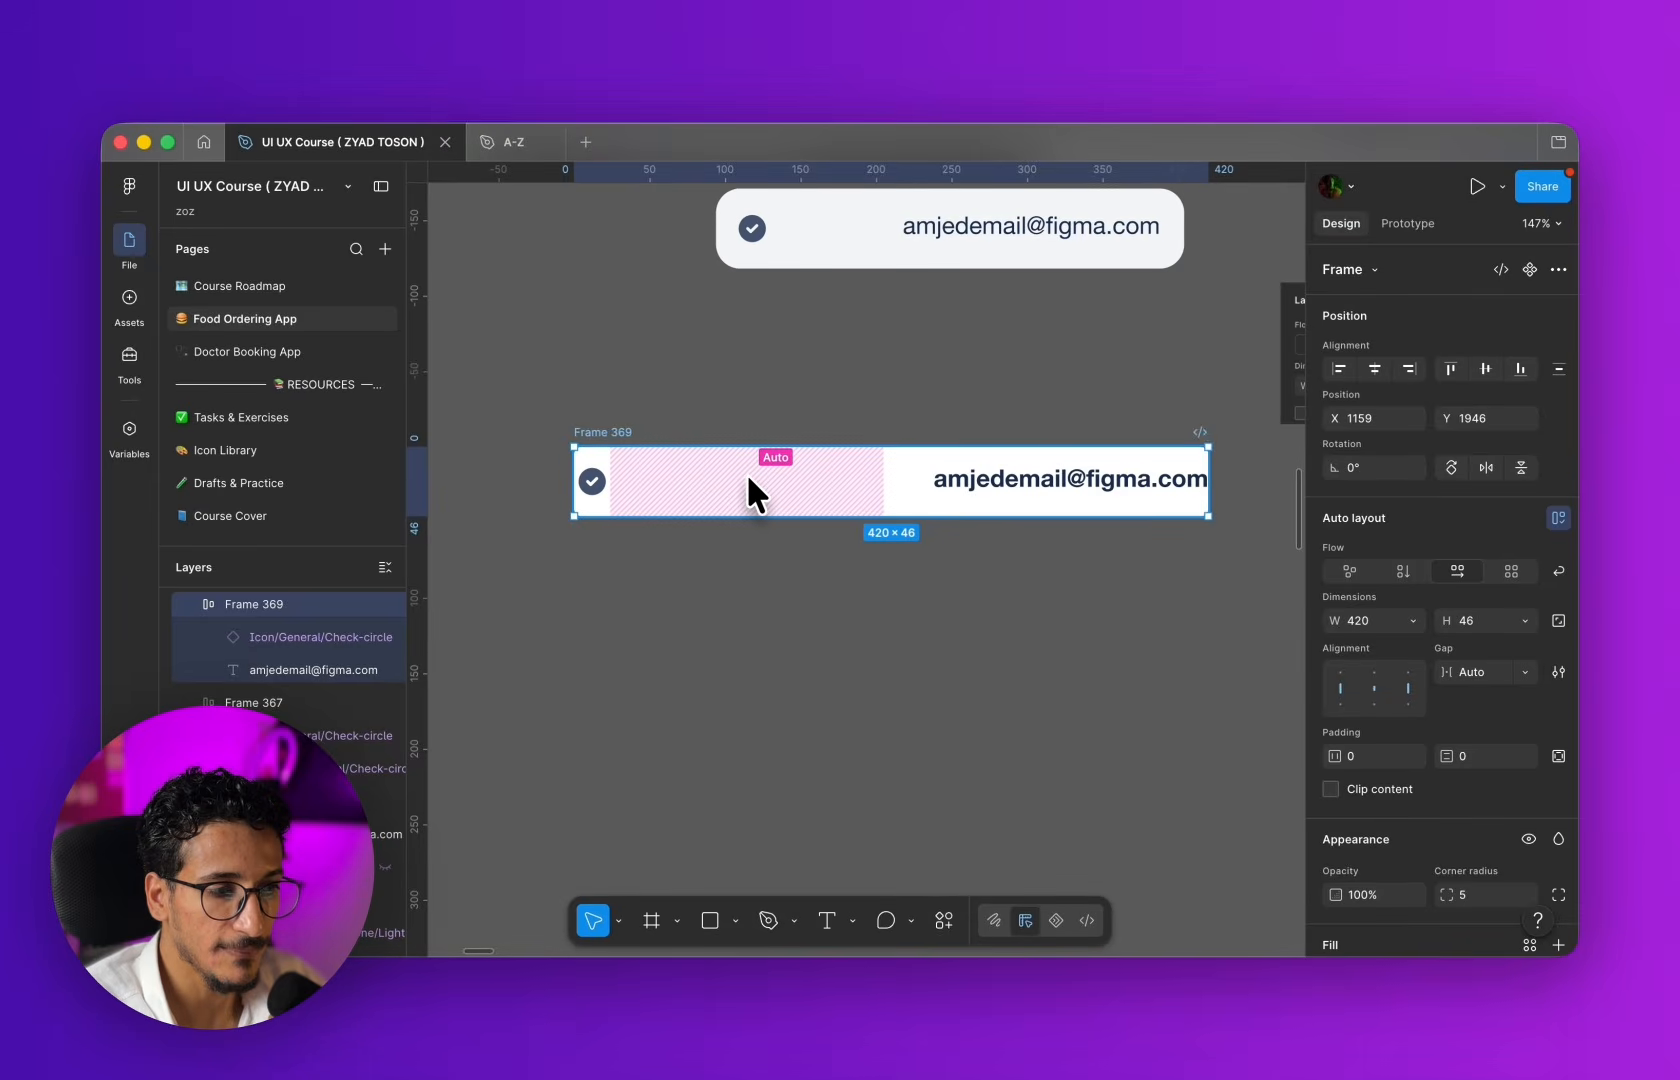
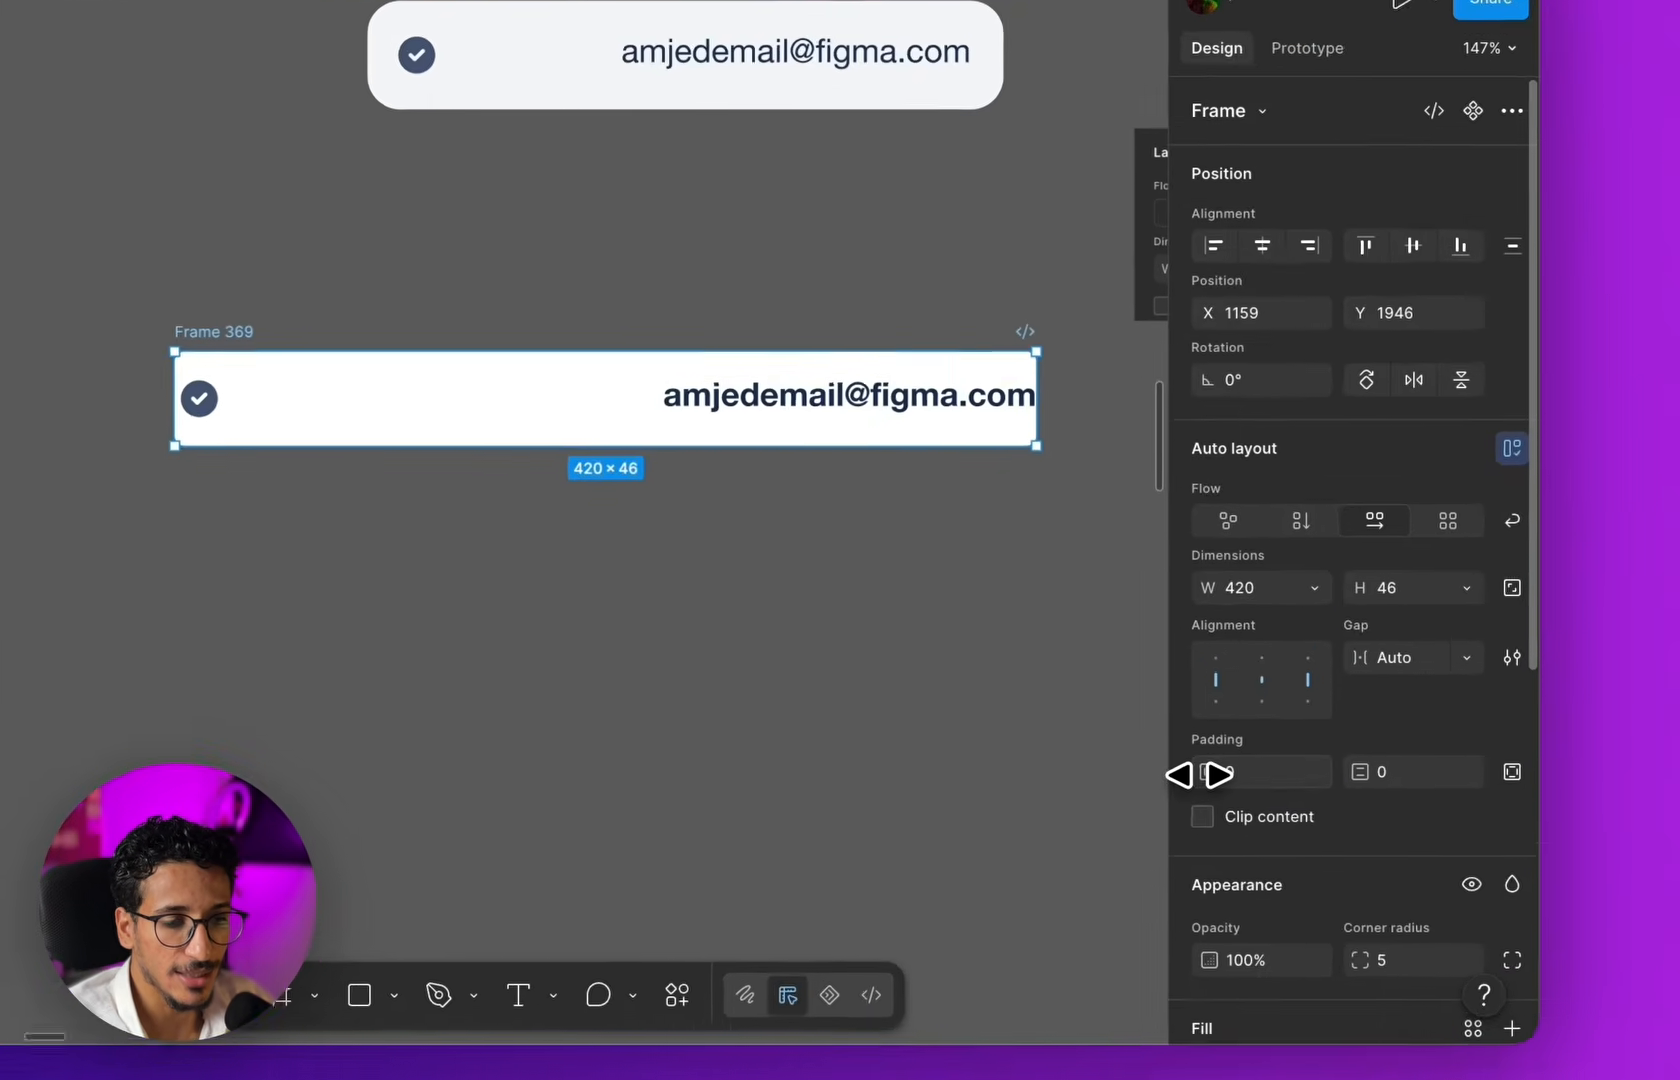
pyautogui.moveTo(1332, 758); pyautogui.dragTo(1336, 758)
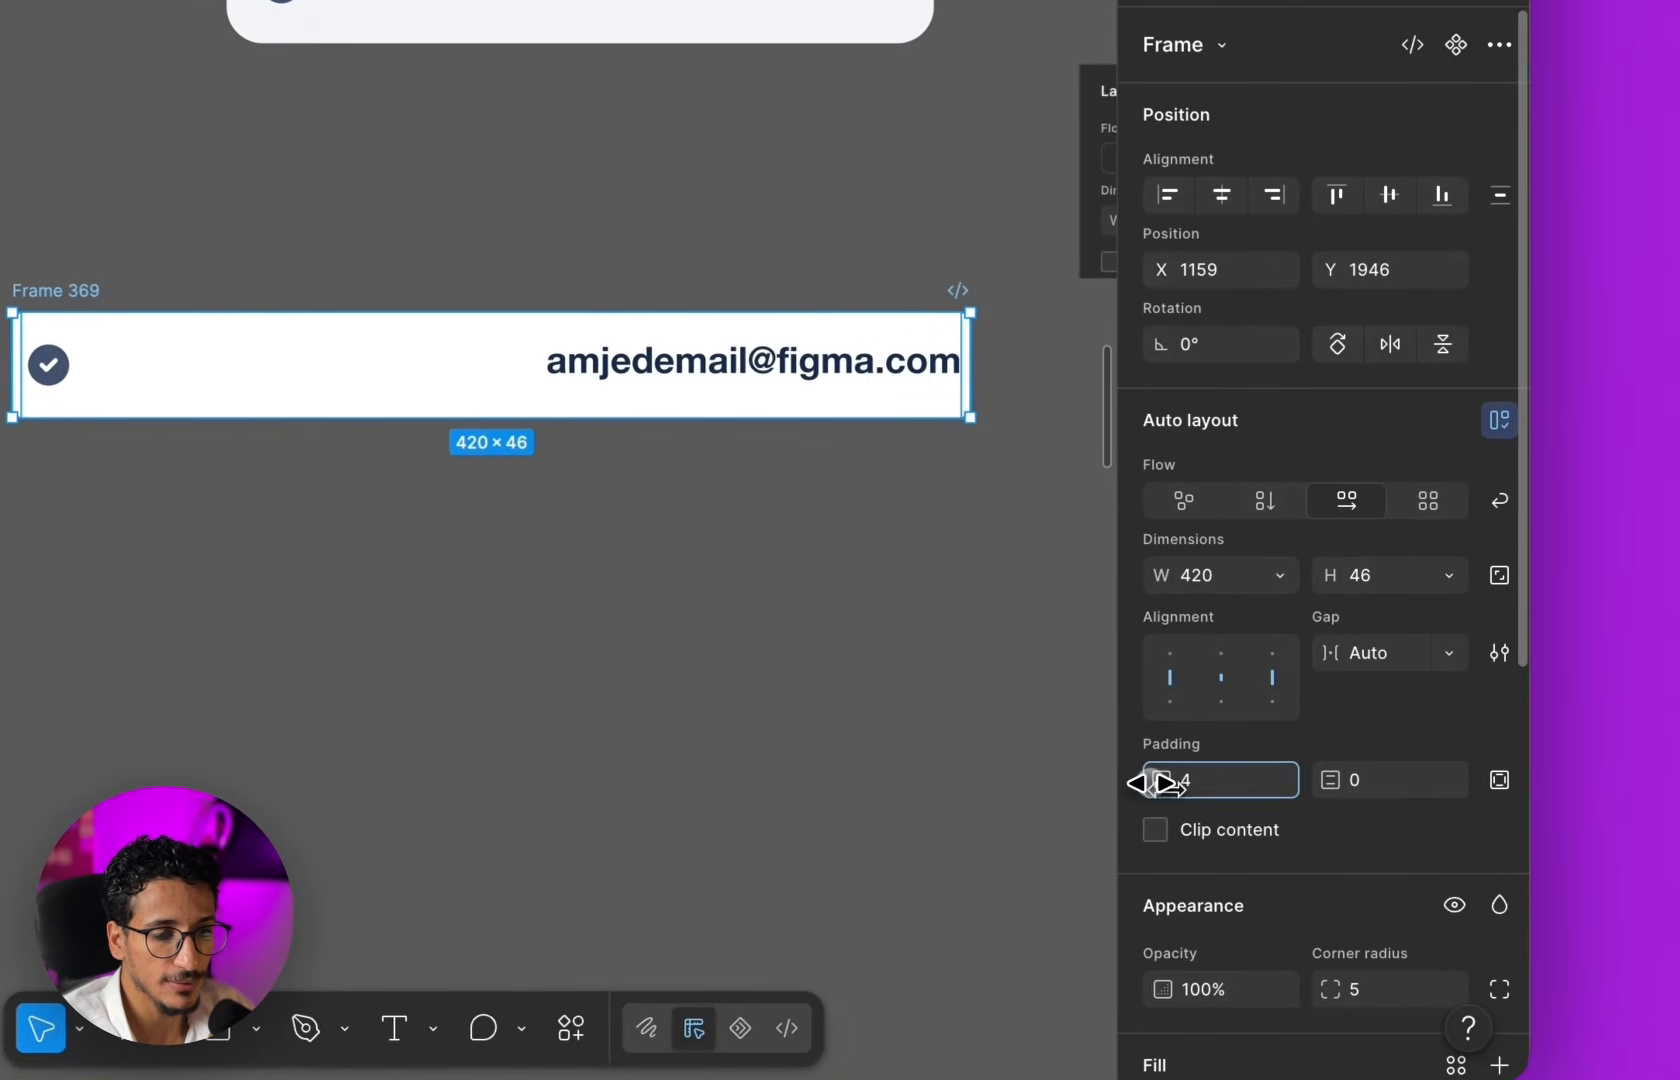
pyautogui.click(671, 712)
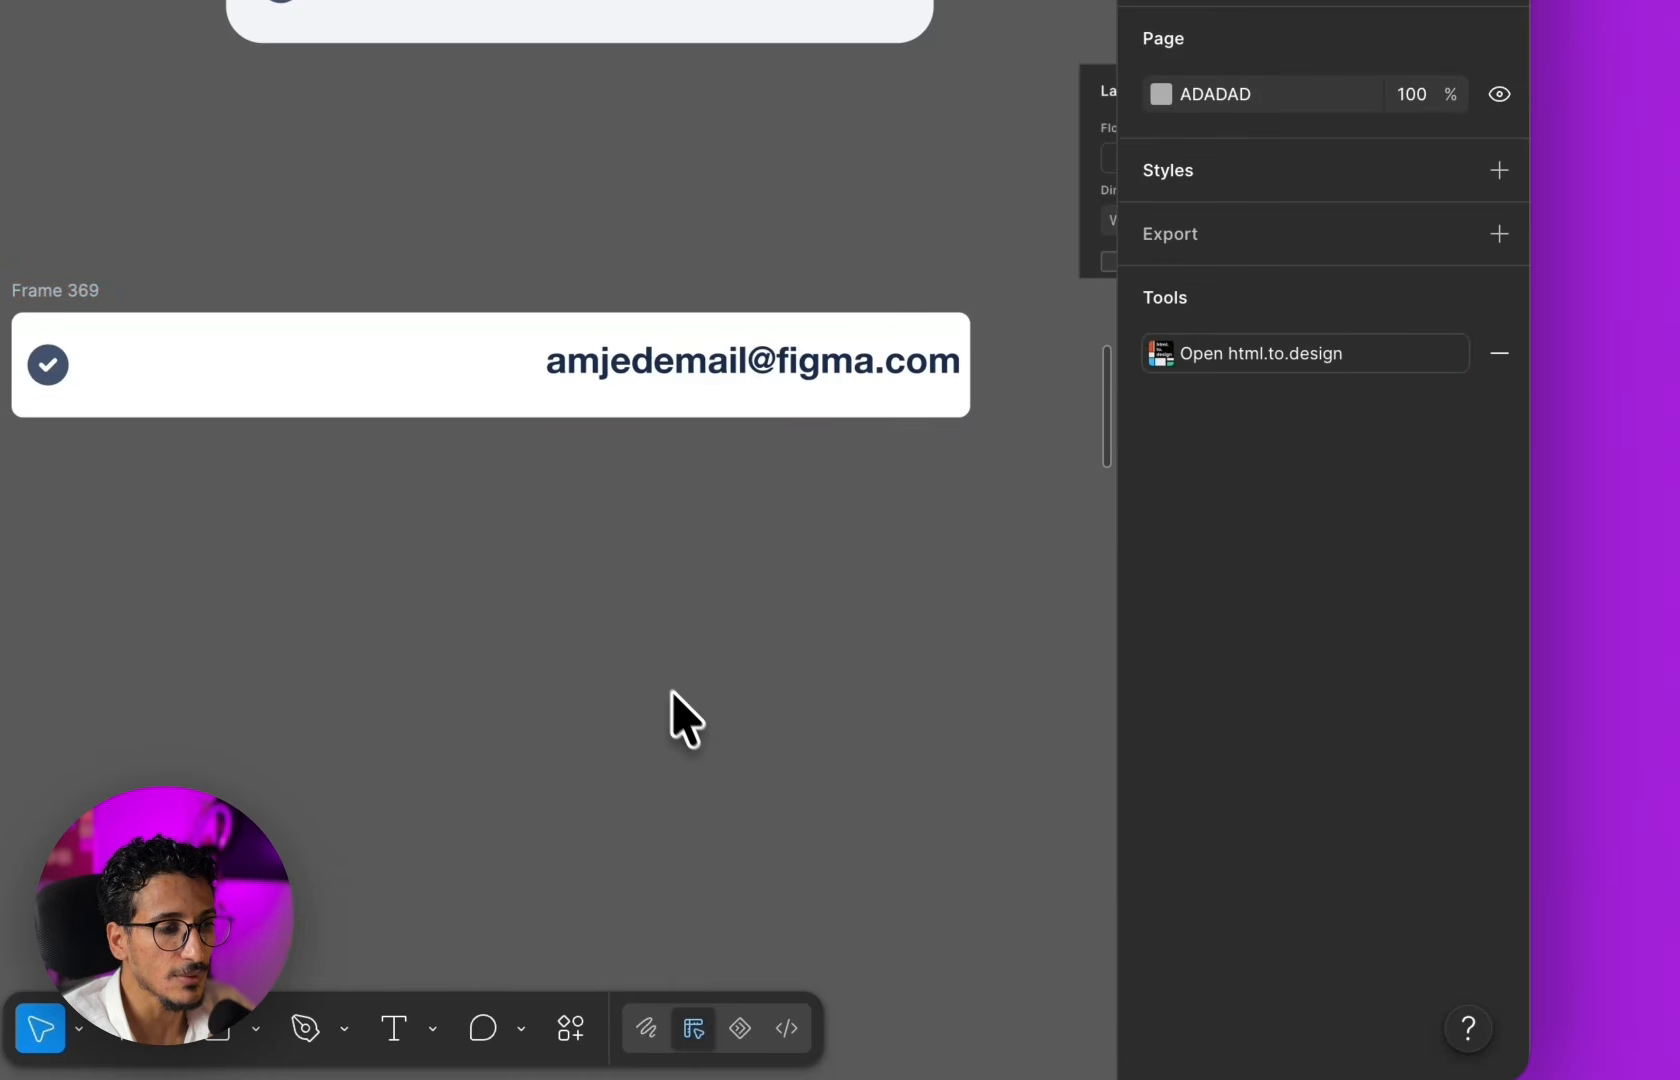
# - Place a copy of the bold e-mail text below the white frame and set its resizing to auto width
pyautogui.moveTo(637, 222); pyautogui.dragTo(492, 507)
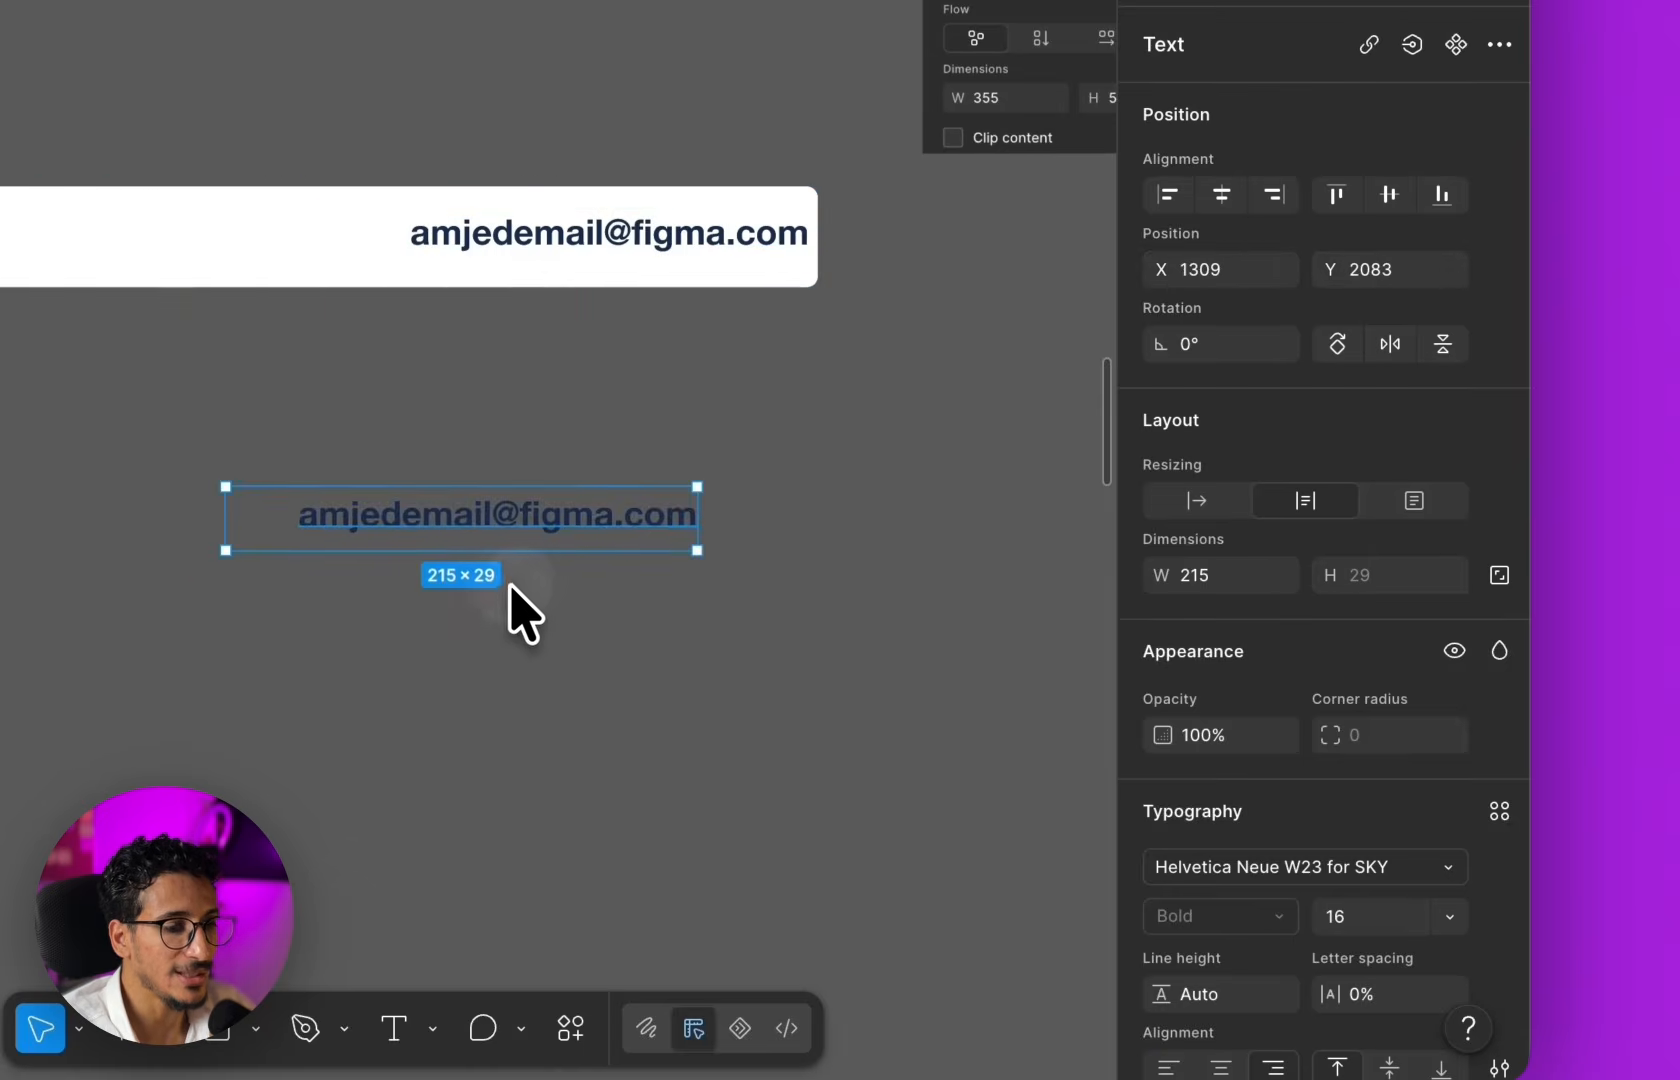
pyautogui.scroll(3, 512, 588)
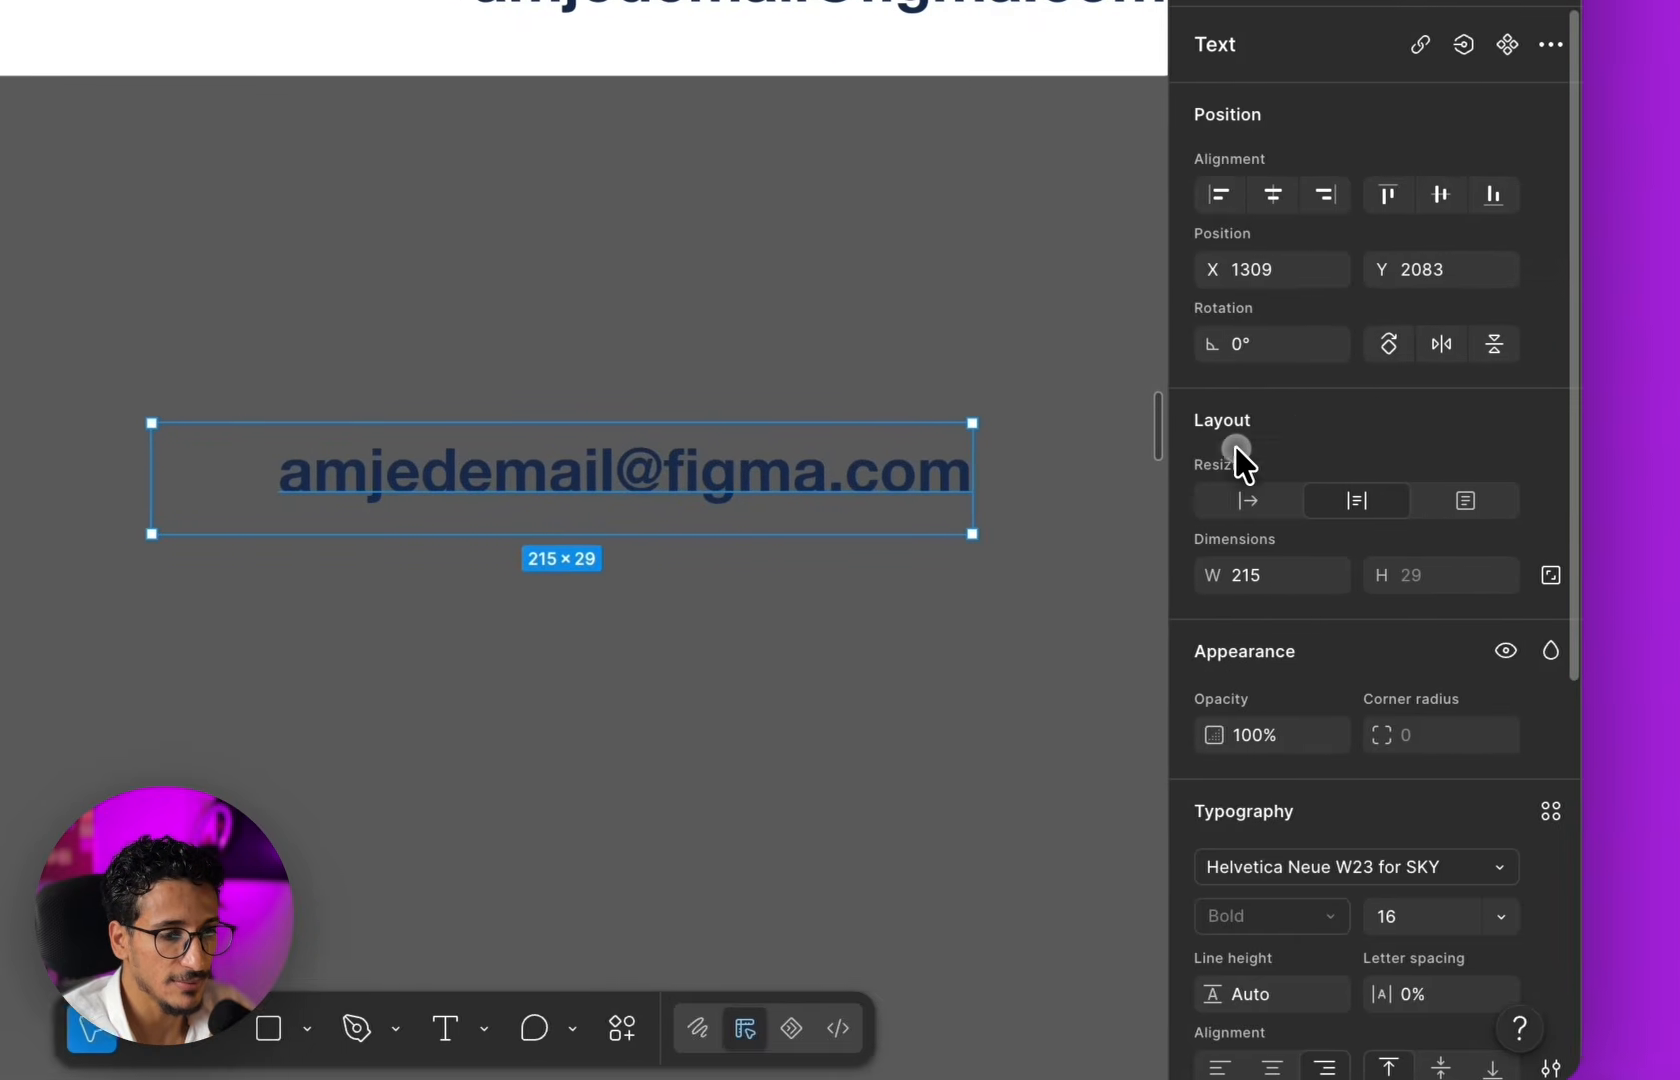
pyautogui.click(1247, 500)
# - Wrap the loose bold e-mail text in a plain frame without auto layout
pyautogui.click(870, 619)
pyautogui.rightClick(724, 506)
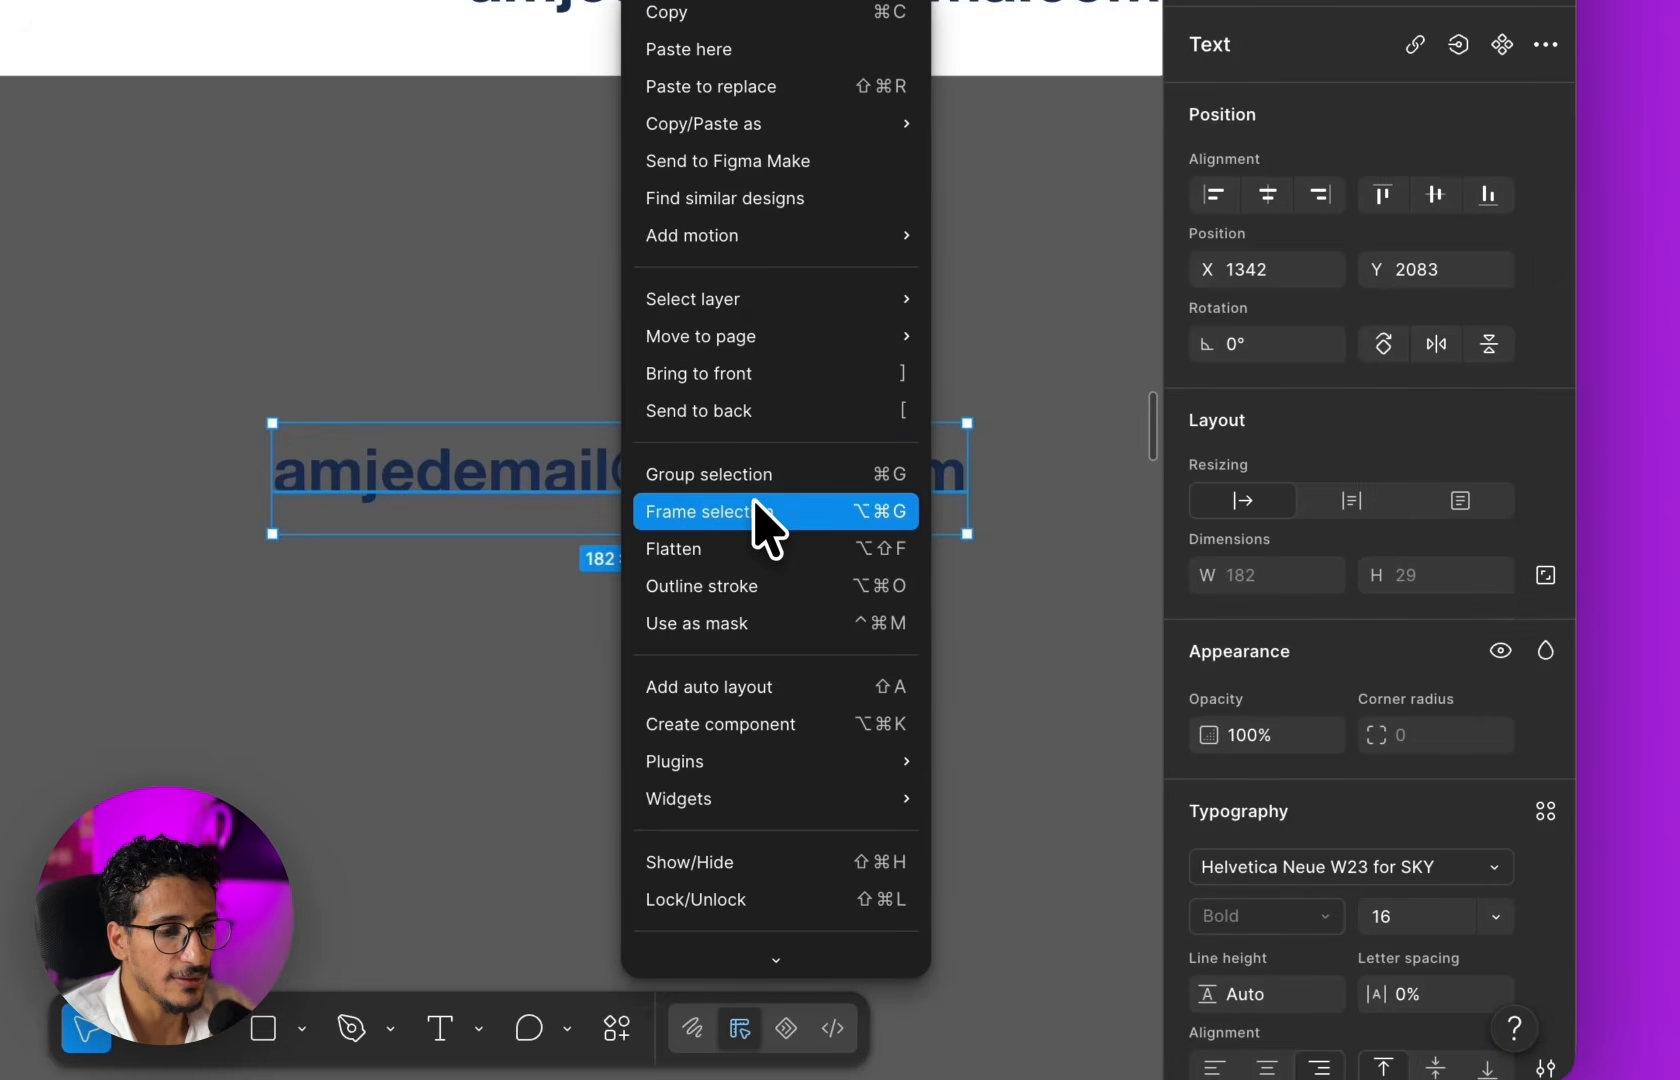
pyautogui.click(727, 515)
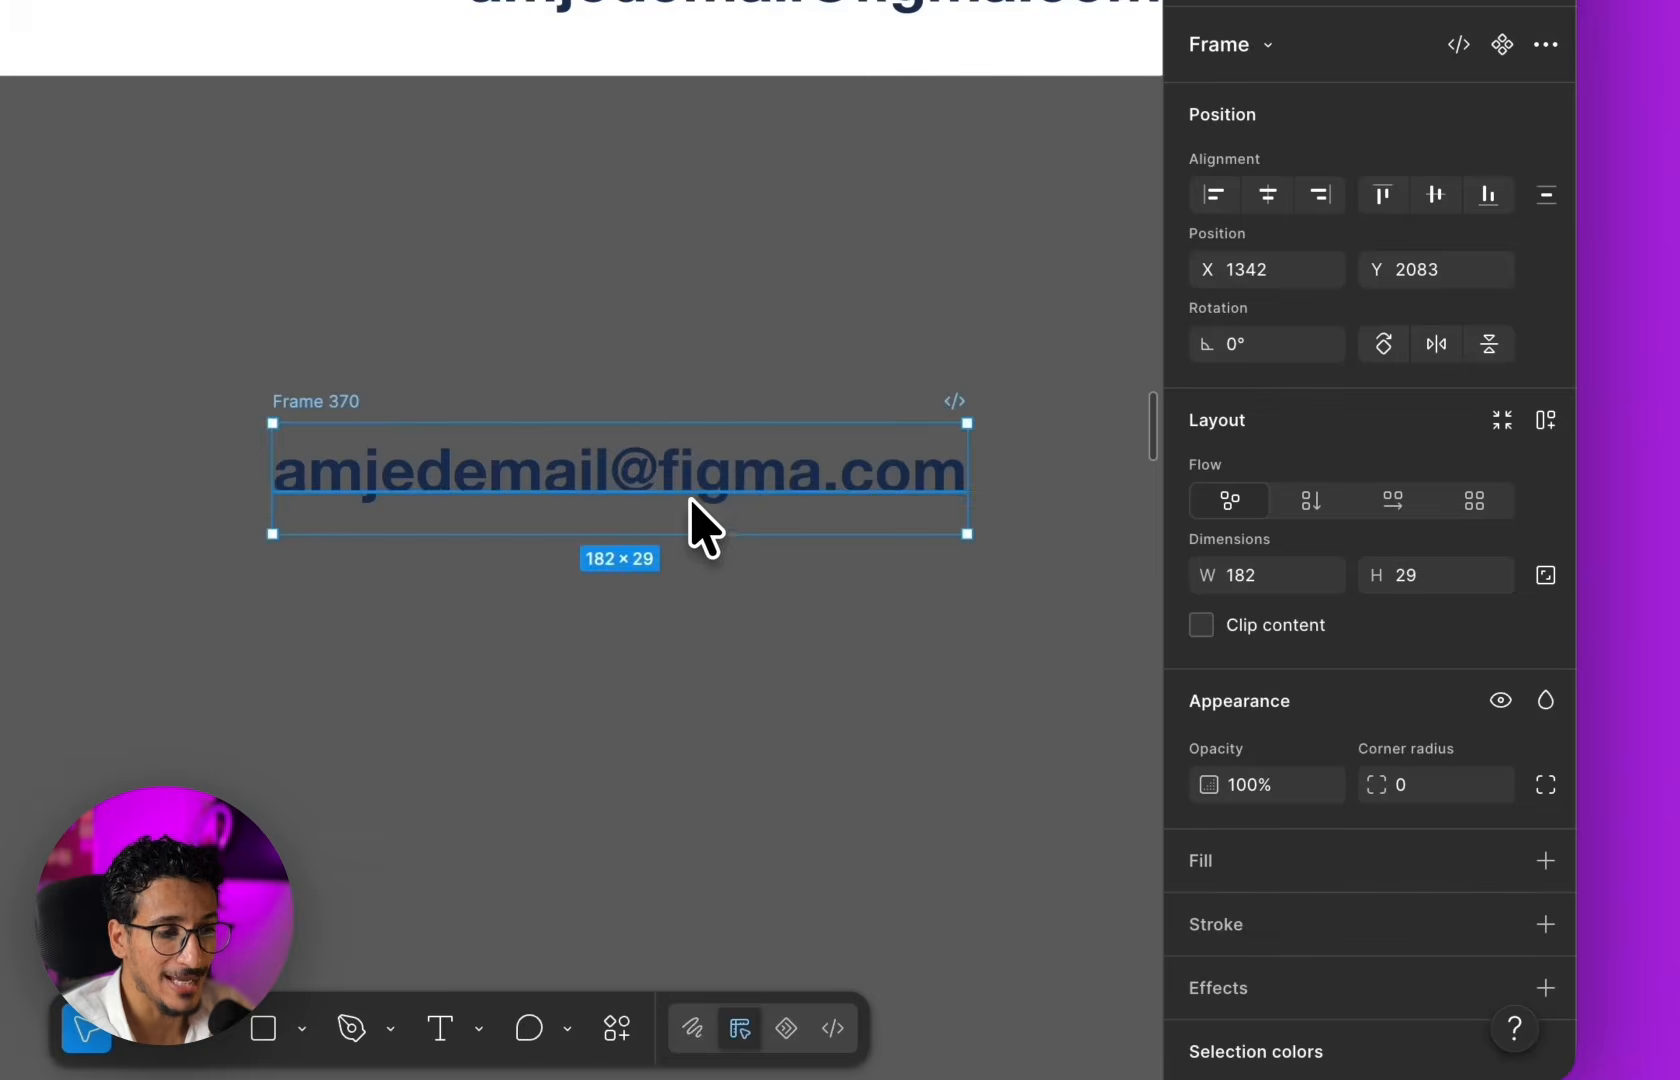
# - Enlarge the plain frame around the bold e-mail text to 276 × 53
pyautogui.scroll(-3, 600, 480)
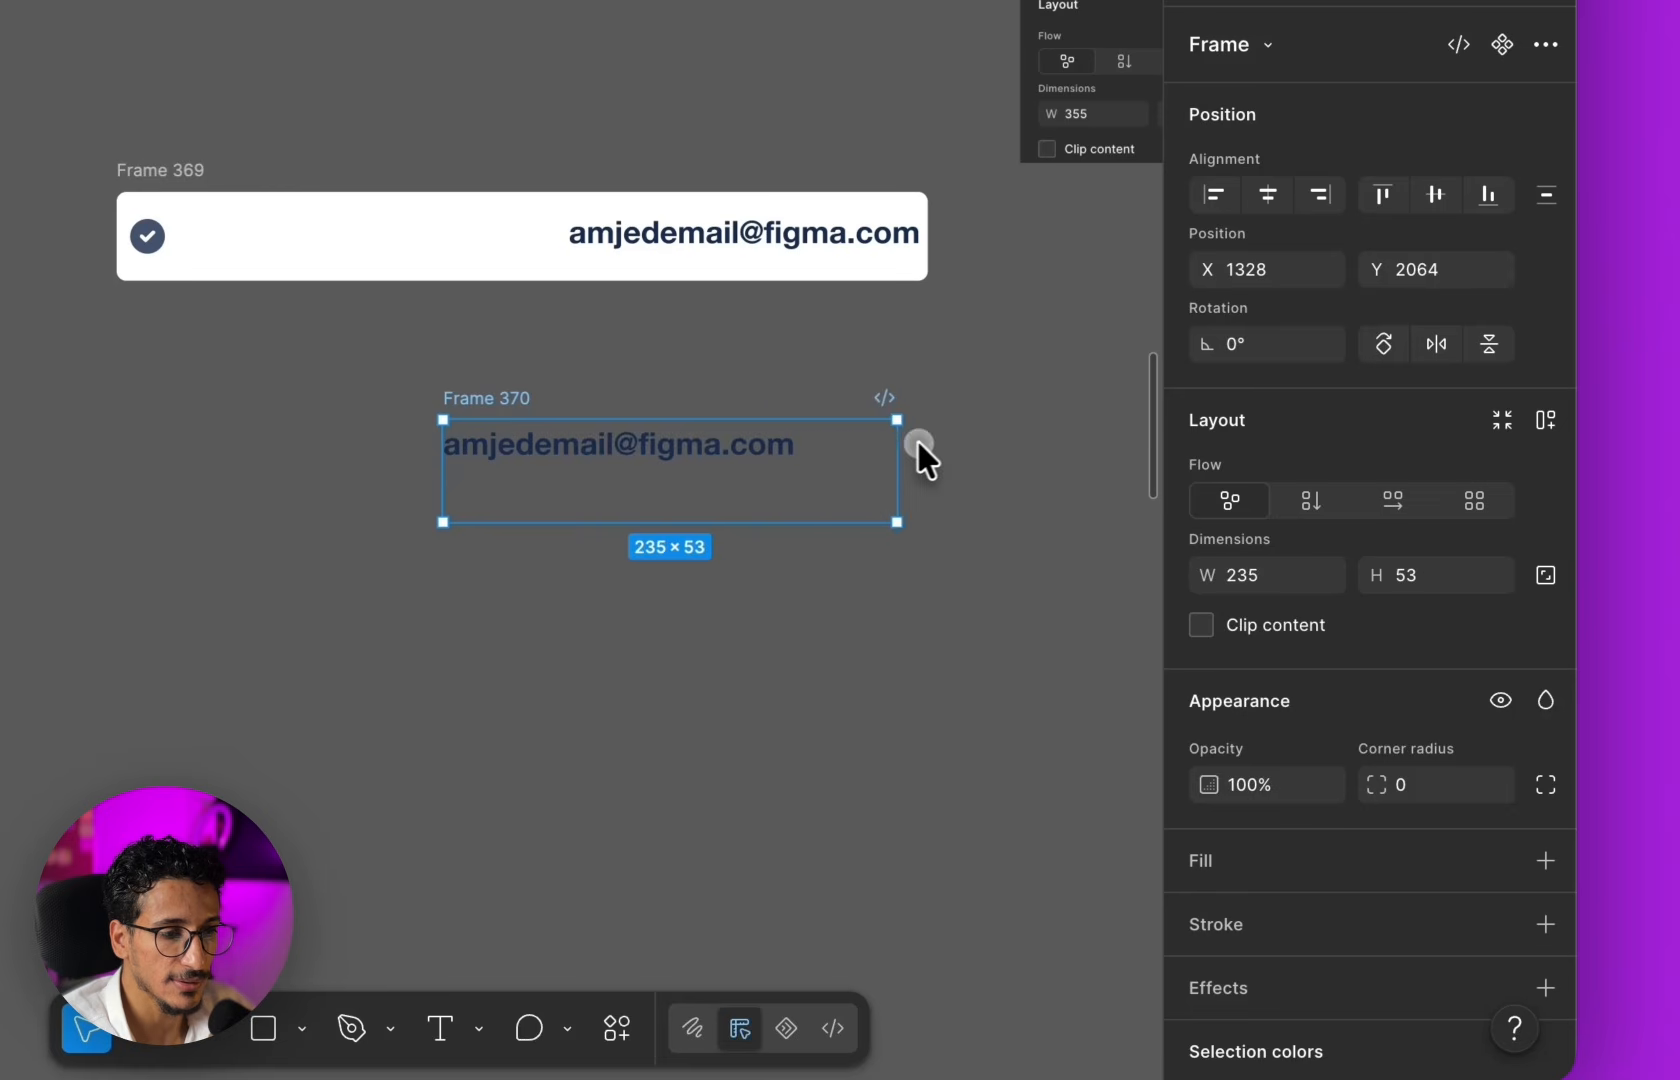
pyautogui.moveTo(917, 441); pyautogui.dragTo(968, 445)
pyautogui.hscroll(3, 534, 580)
pyautogui.click(476, 499)
pyautogui.scroll(3, 585, 533)
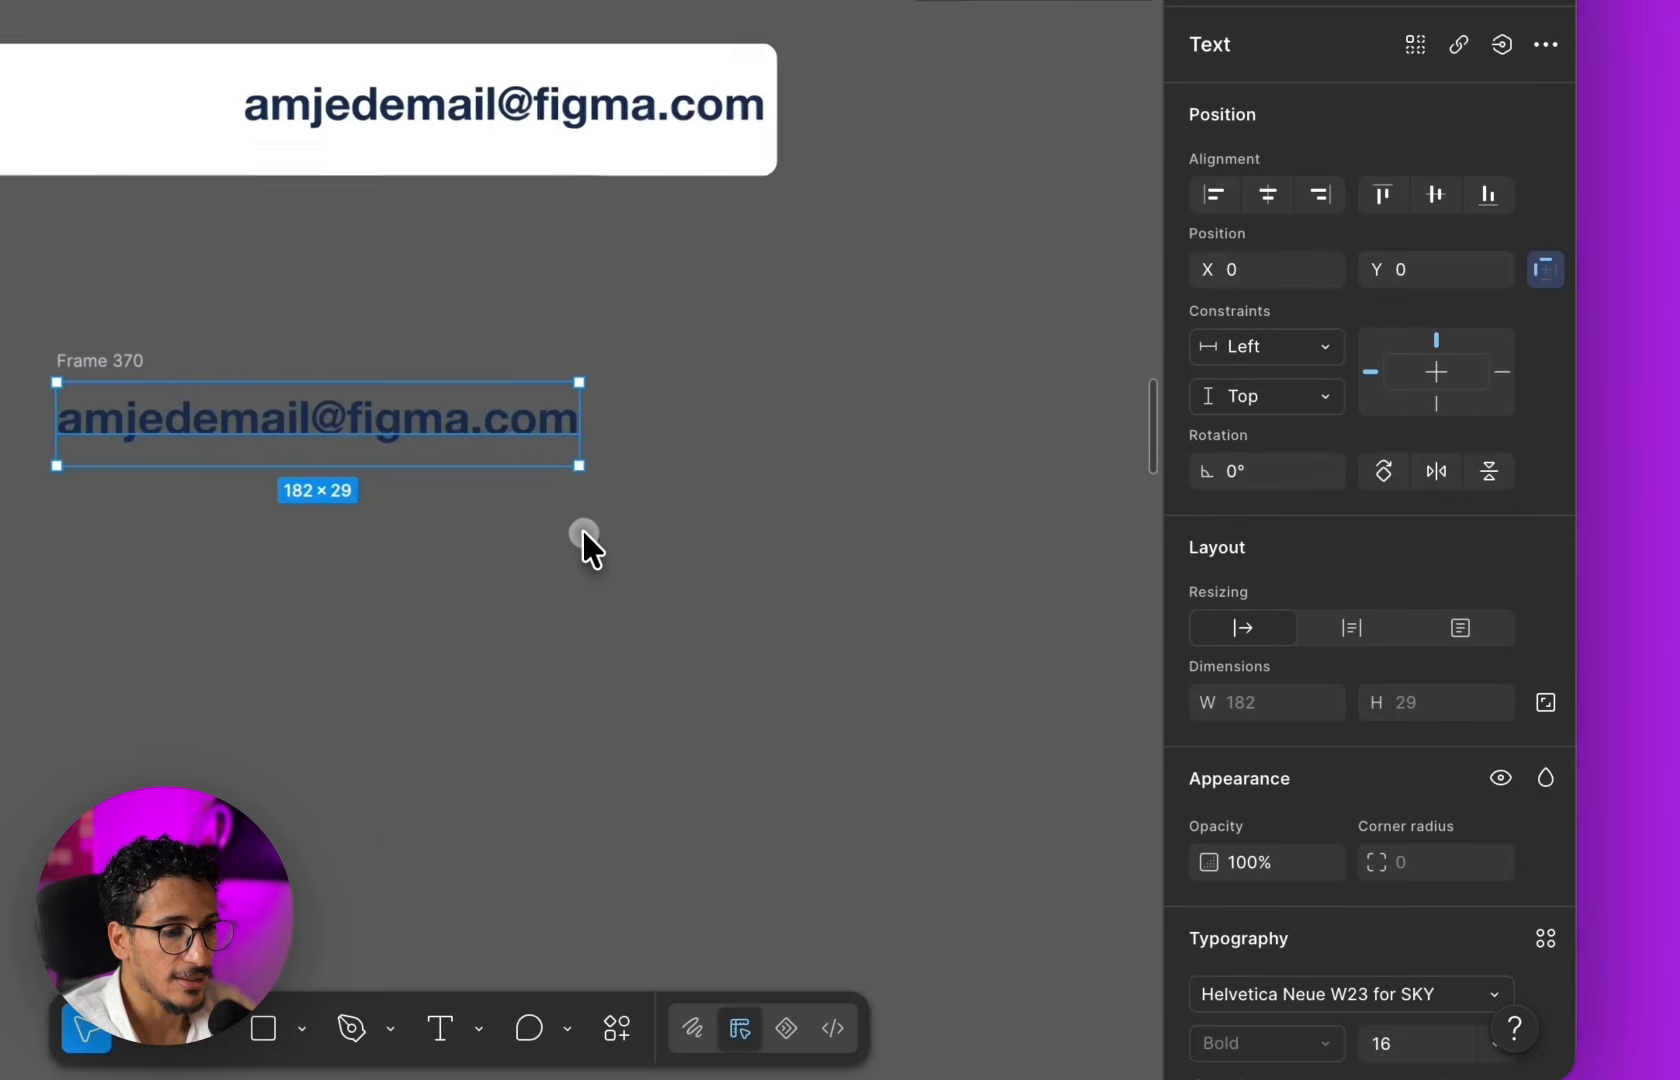
pyautogui.click(583, 452)
pyautogui.click(112, 360)
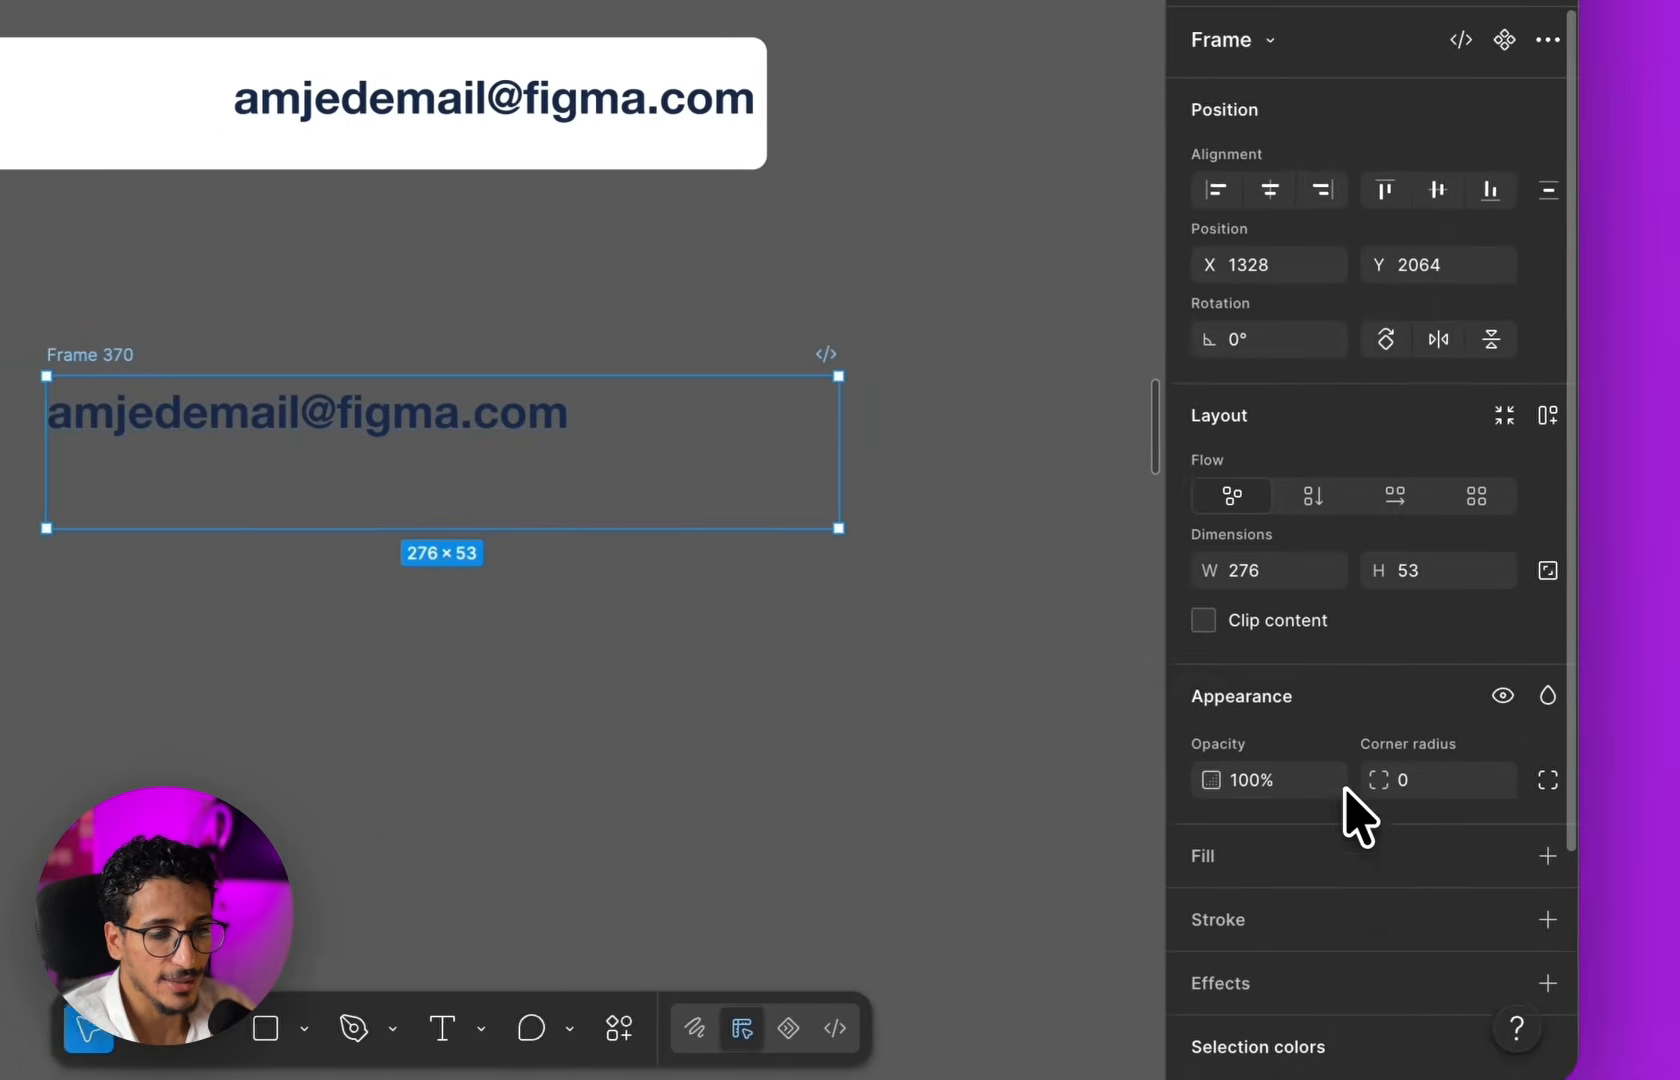
# - Fill the plain frame around the bold e-mail text with red, FF0000
pyautogui.scroll(-3, 1345, 790)
pyautogui.click(1547, 656)
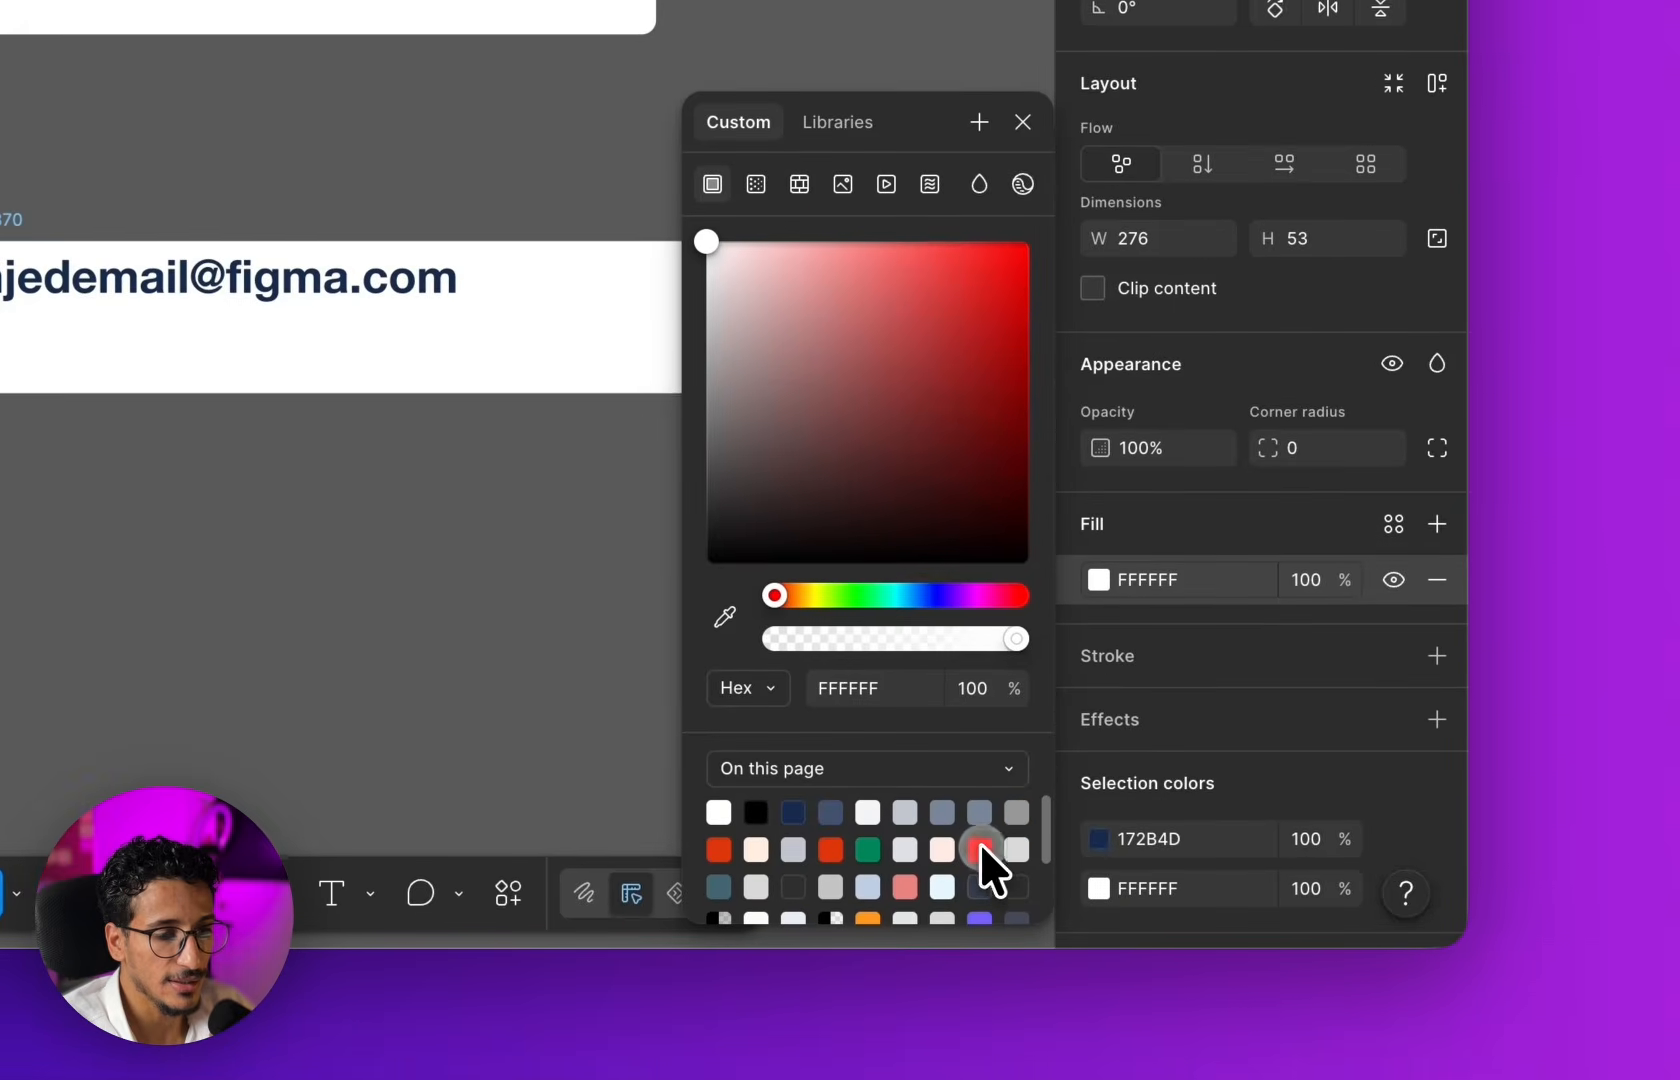
pyautogui.click(980, 848)
pyautogui.click(430, 624)
# - Move the e-mail text to X 55, Y 24 inside the red frame and color it white, FFFFFF
pyautogui.moveTo(152, 296); pyautogui.dragTo(311, 363)
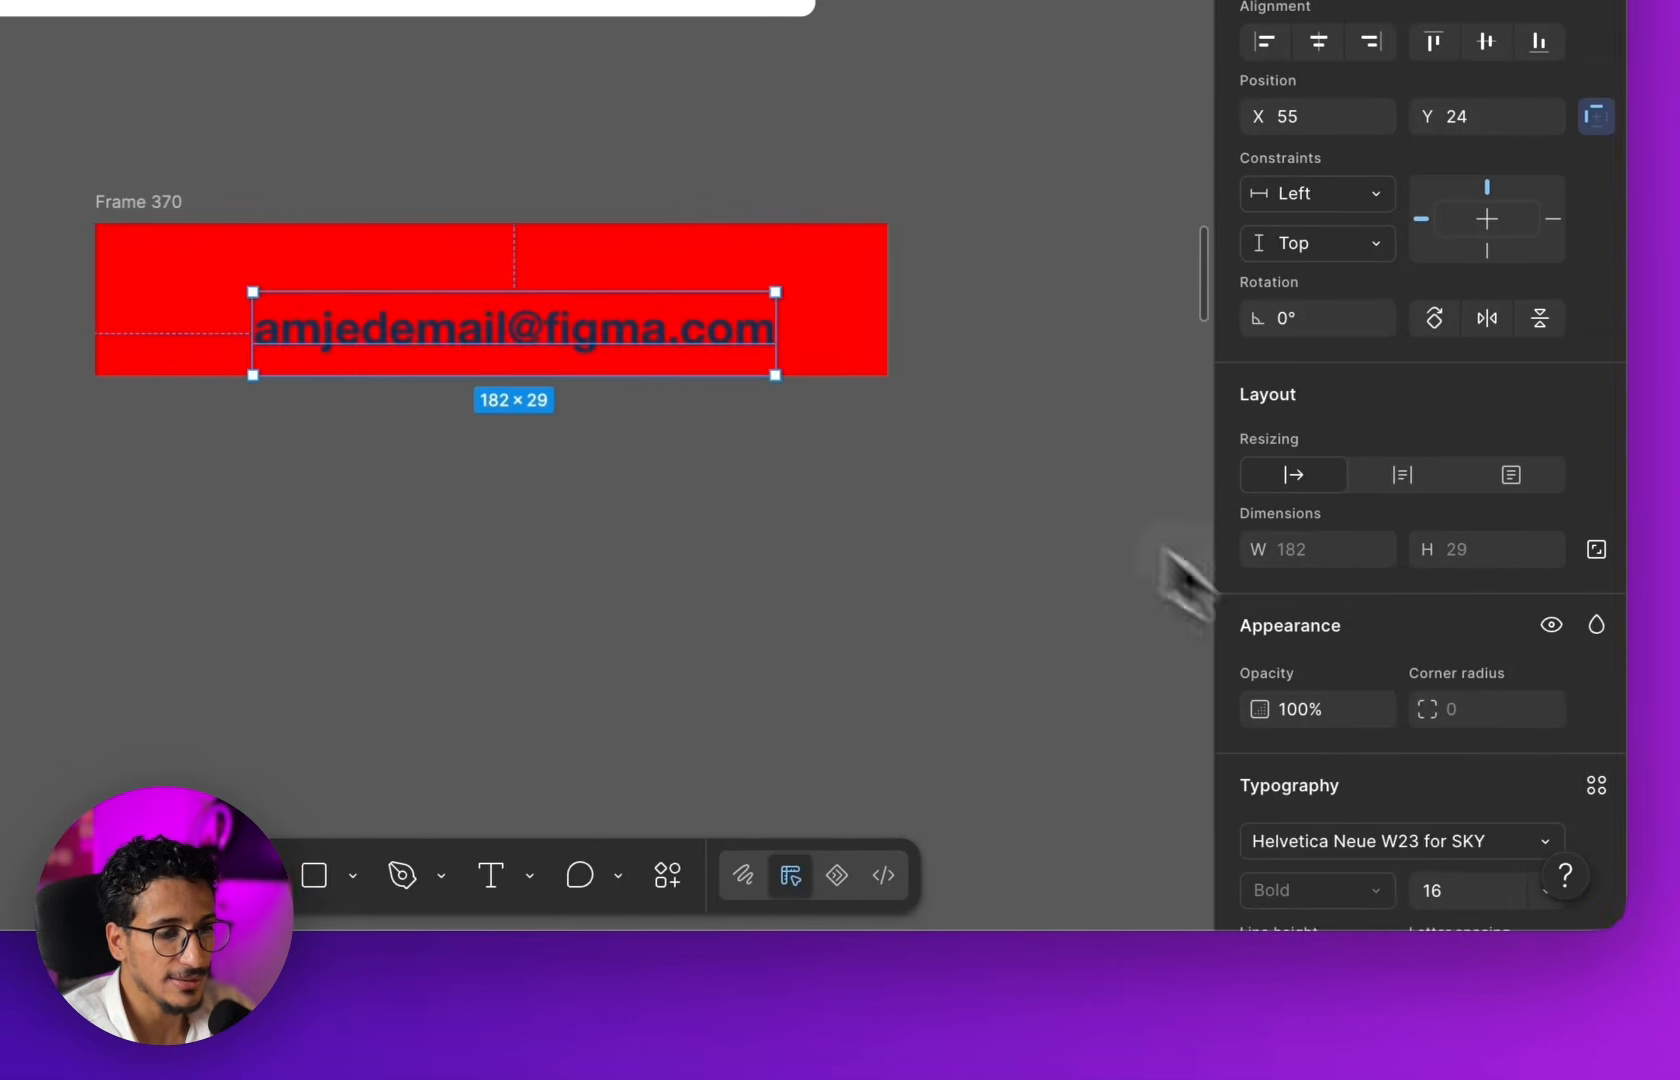
pyautogui.scroll(-3, 1328, 769)
pyautogui.click(1259, 849)
pyautogui.click(878, 795)
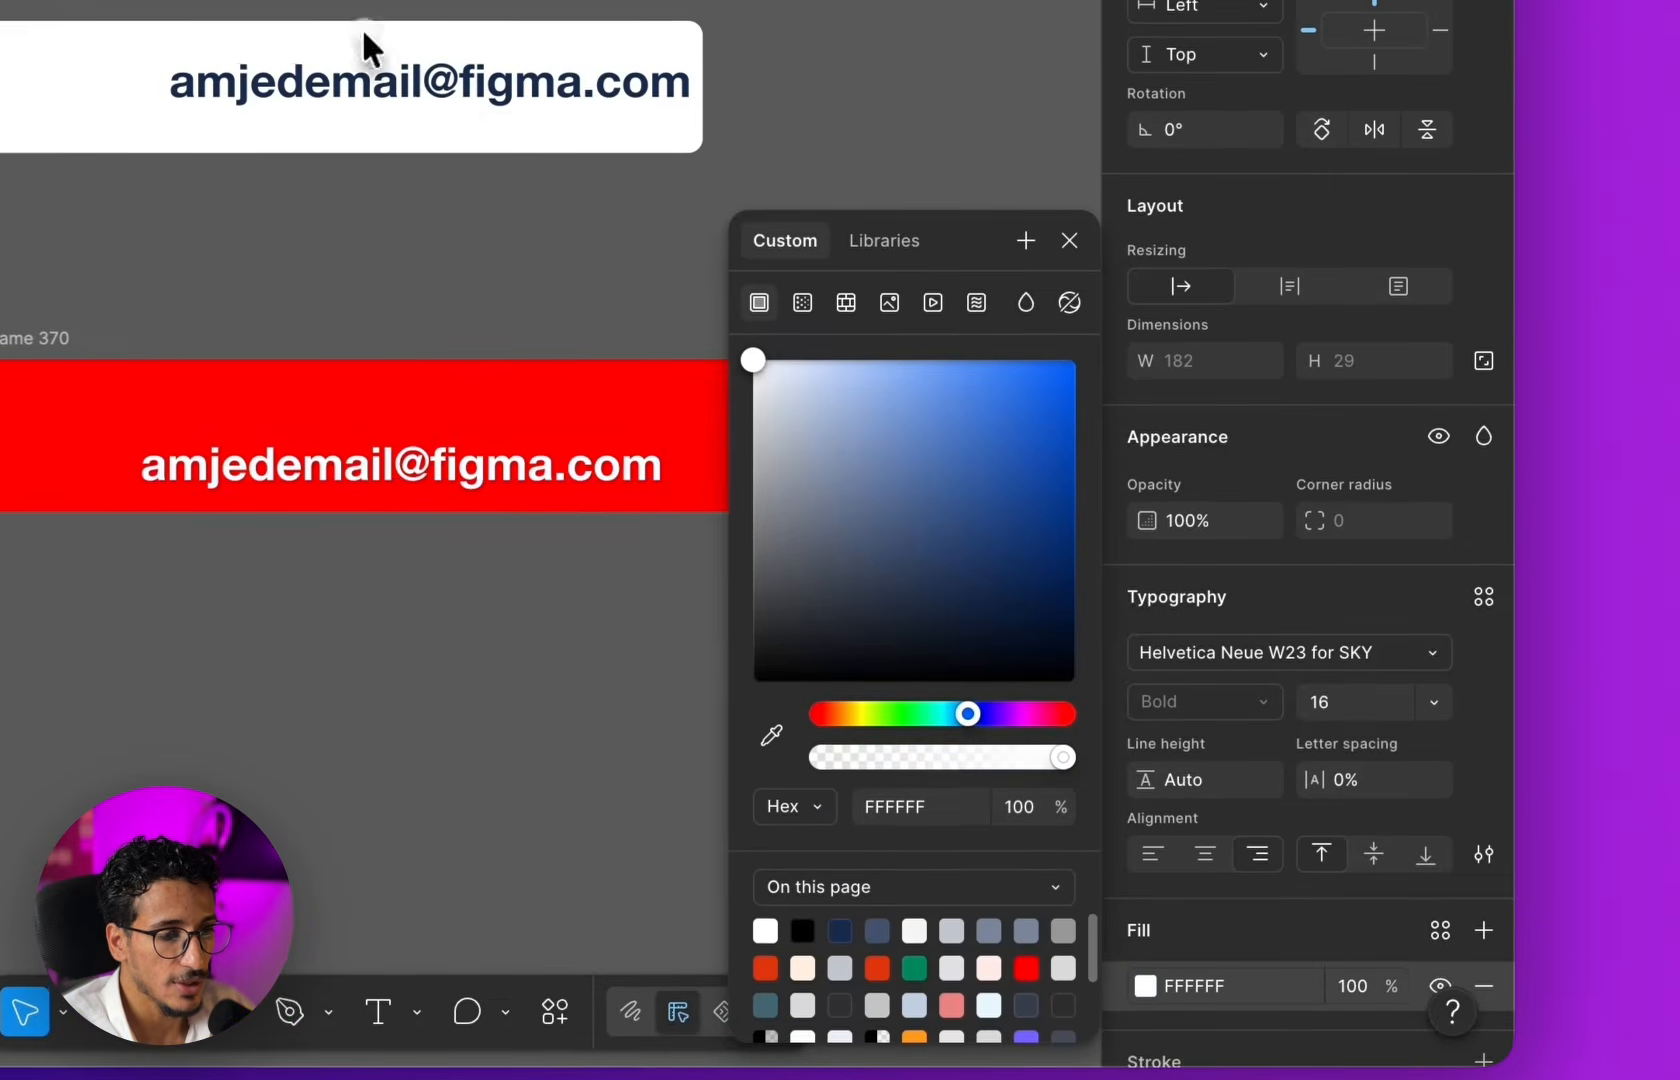
# - Reposition the white e-mail text near the red frame's right edge, vertically centered at X 92, Y 12
pyautogui.click(627, 553)
pyautogui.scroll(5, 628, 494)
pyautogui.click(371, 453)
pyautogui.moveTo(381, 414); pyautogui.dragTo(551, 298)
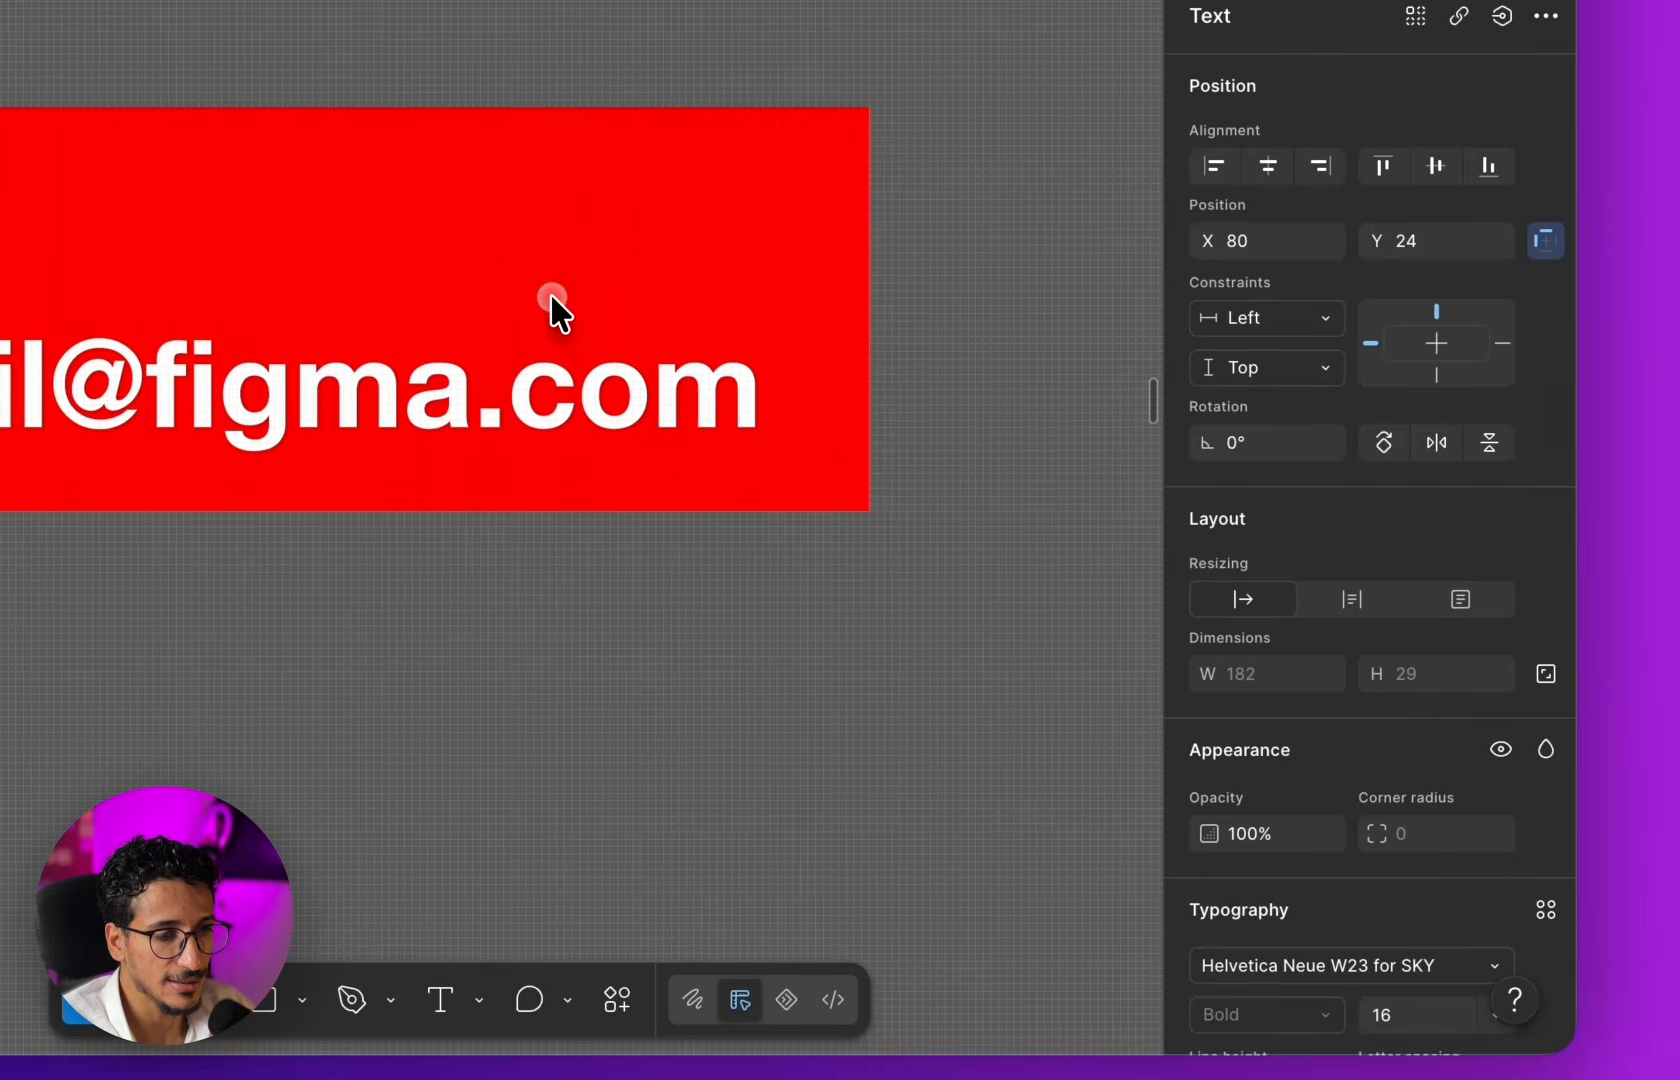
pyautogui.moveTo(487, 386); pyautogui.dragTo(567, 312)
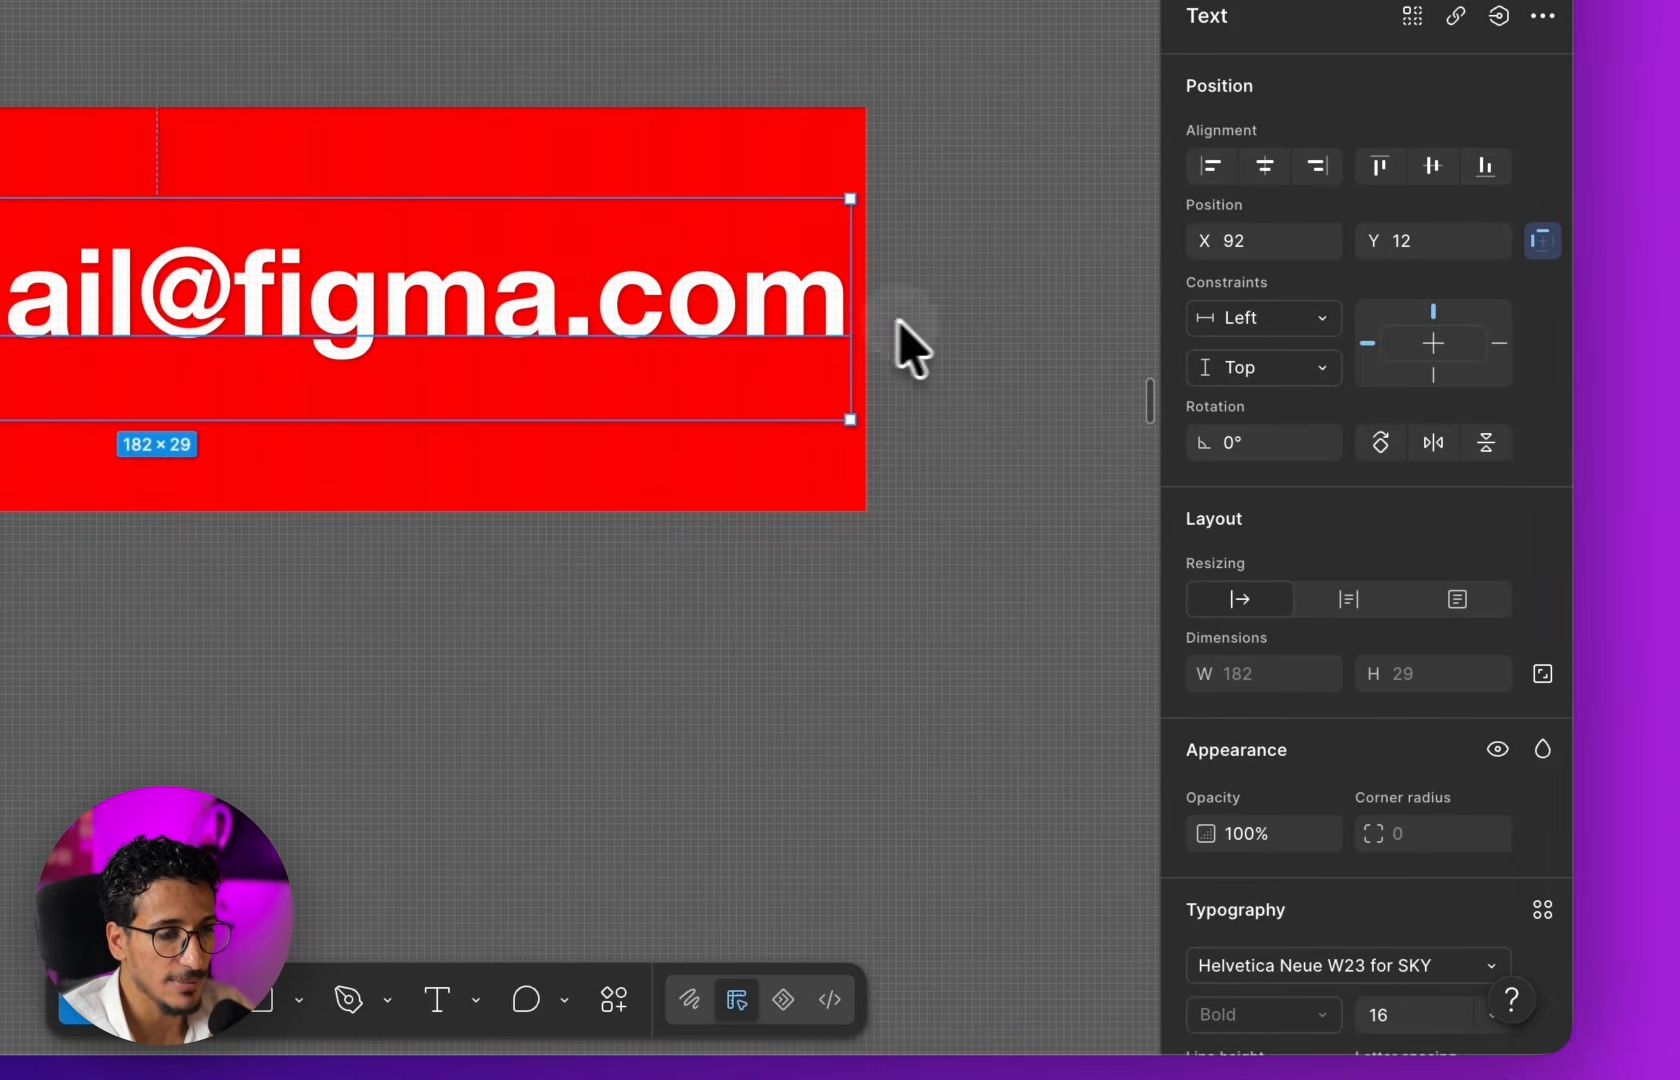
# - Examine the spacing between the white e-mail text and the right edge of the red frame
pyautogui.scroll(-3, 899, 350)
pyautogui.click(966, 448)
pyautogui.click(611, 417)
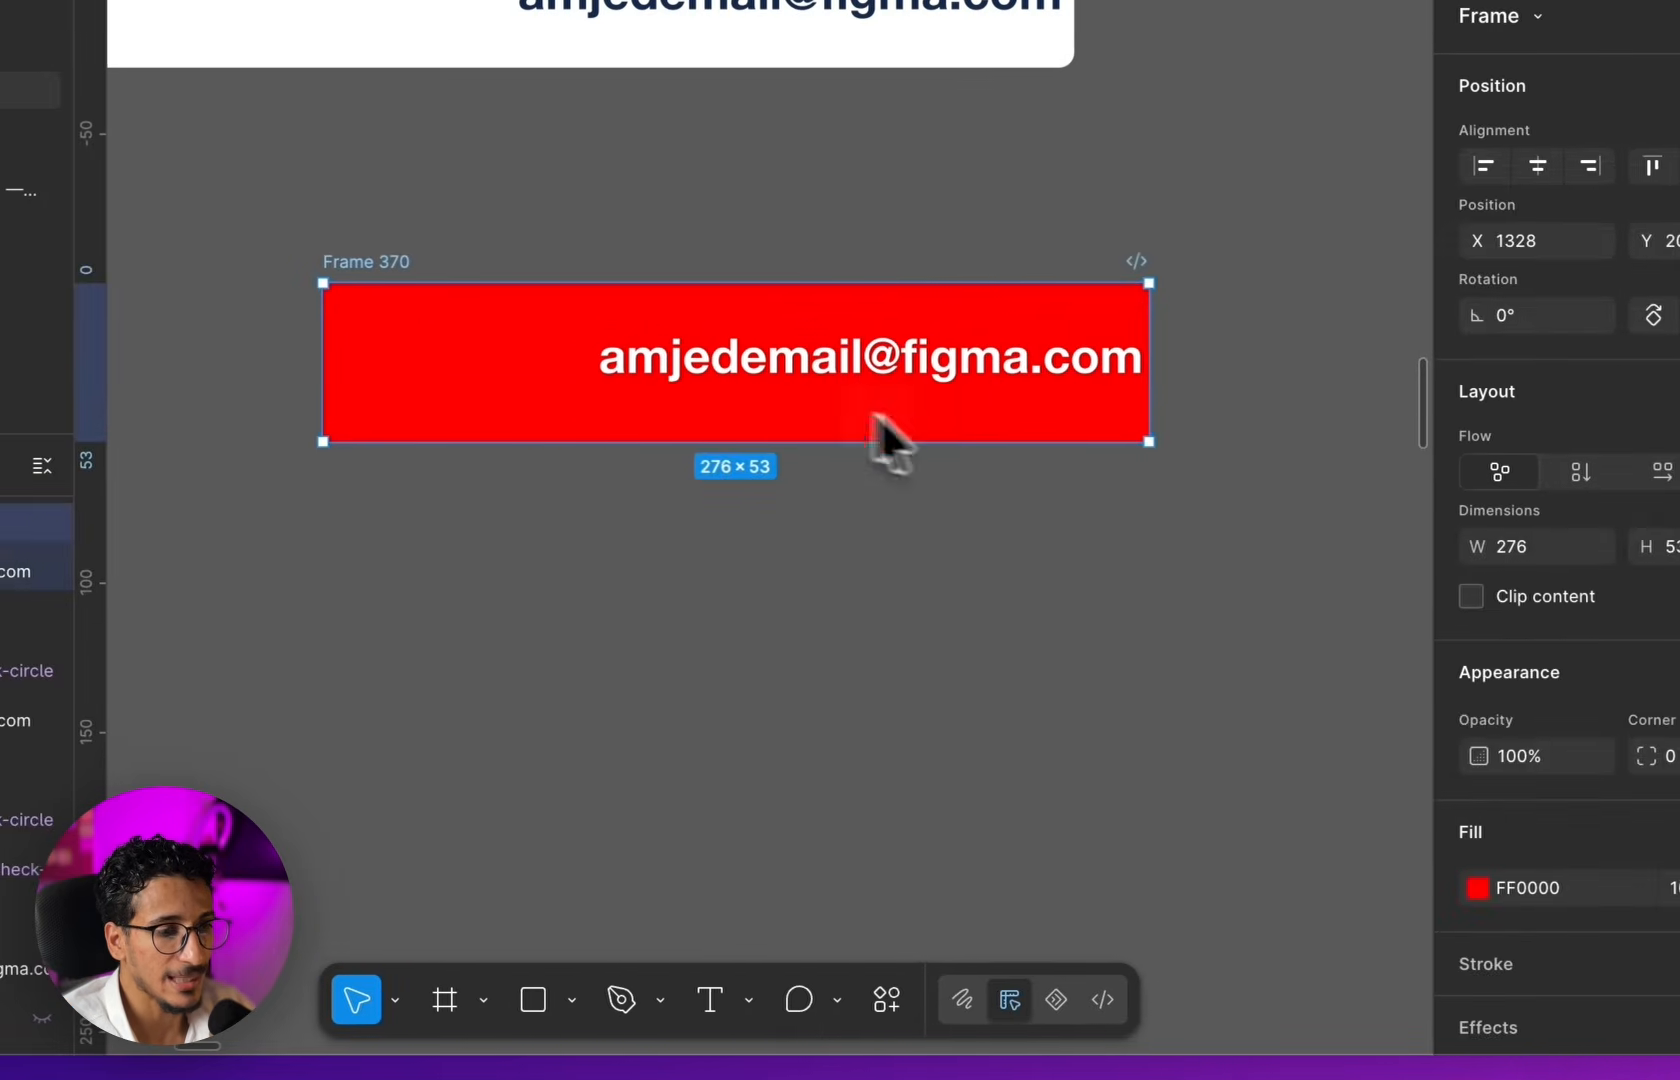
pyautogui.scroll(3, 890, 430)
pyautogui.click(962, 307)
pyautogui.scroll(-2, 760, 345)
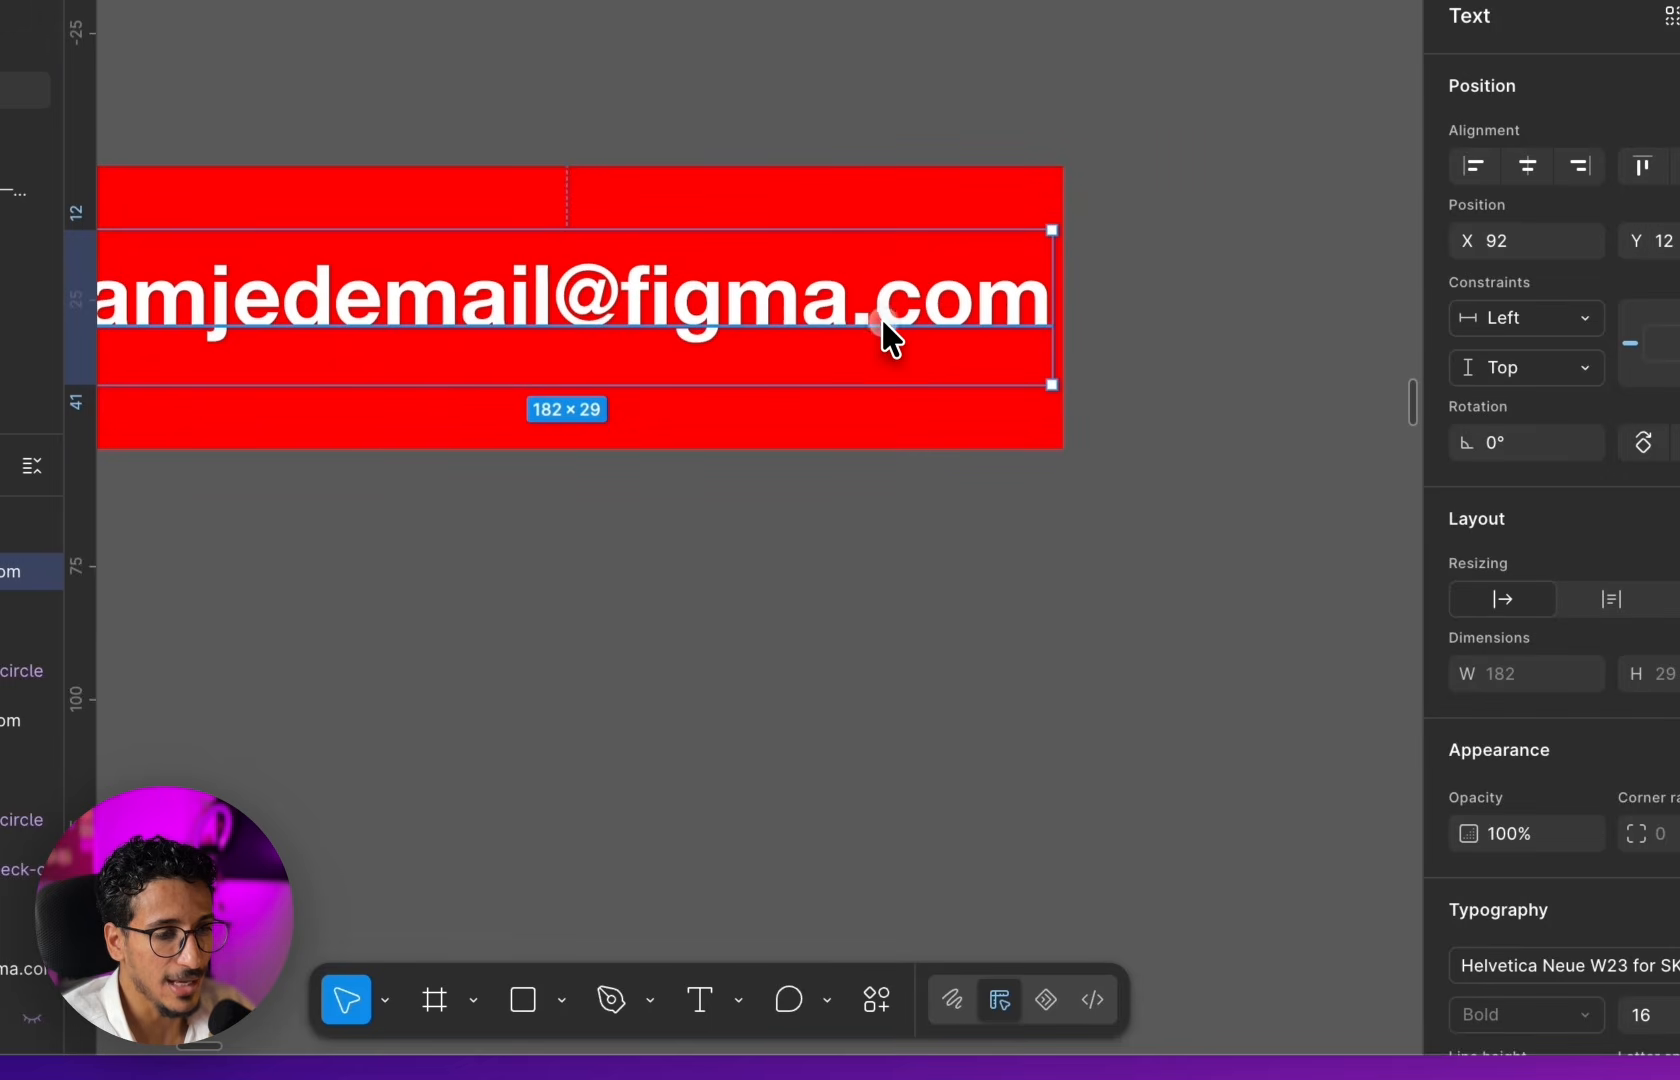
pyautogui.scroll(3, 900, 340)
pyautogui.click(956, 232)
pyautogui.click(885, 236)
pyautogui.scroll(-3, 1022, 257)
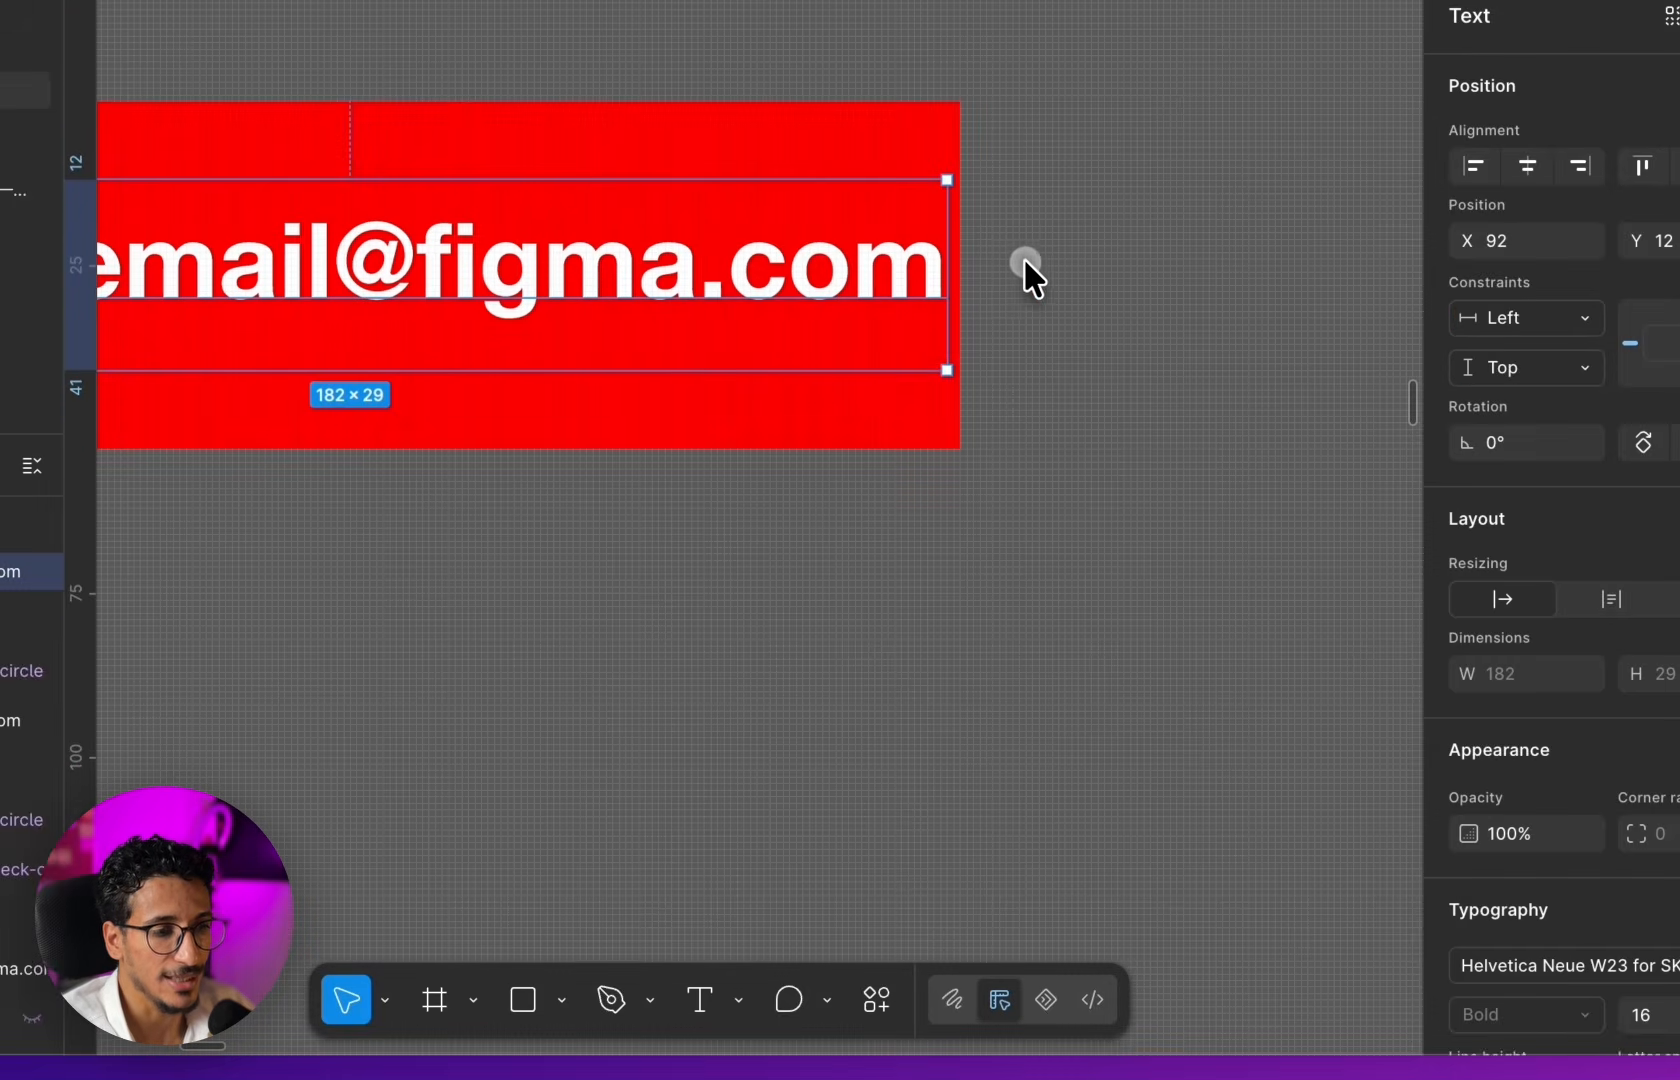
pyautogui.scroll(3, 962, 264)
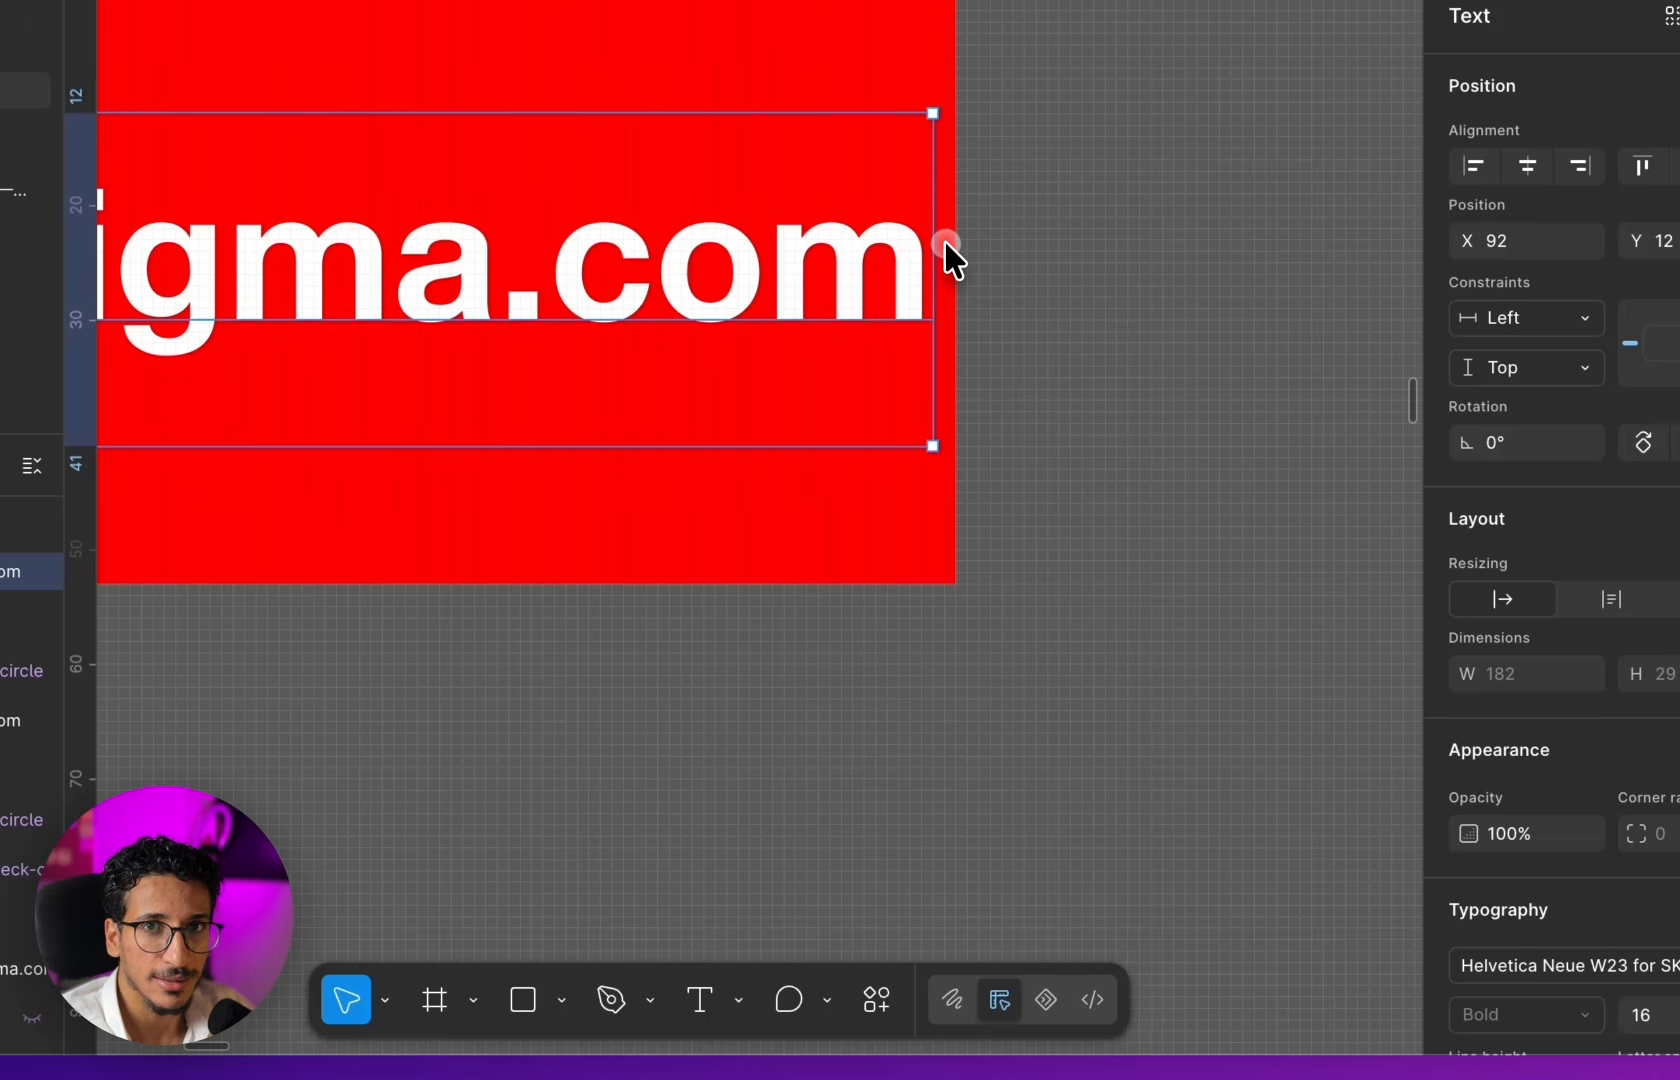
# - Shift the white e-mail text left to X 78, leaving 16 to the red frame's right edge
pyautogui.scroll(-3, 1095, 268)
pyautogui.hscroll(-2, 1082, 262)
pyautogui.moveTo(1076, 257); pyautogui.dragTo(995, 262)
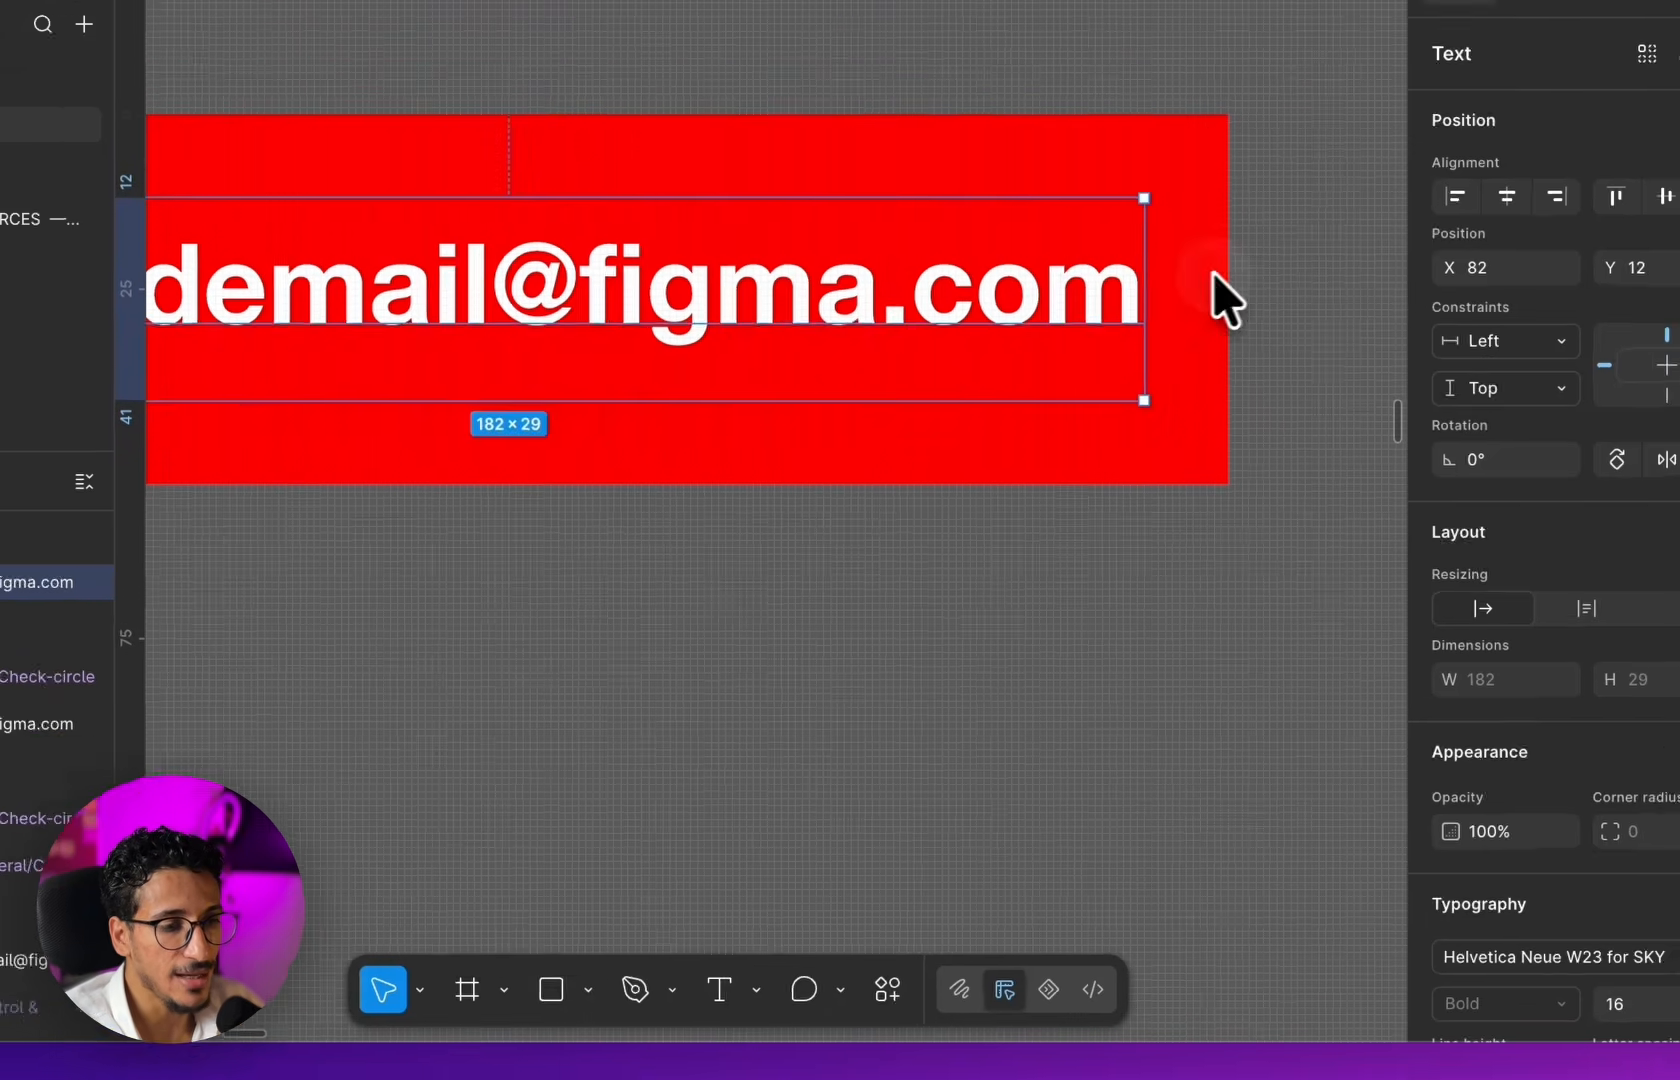
pyautogui.press('alt')
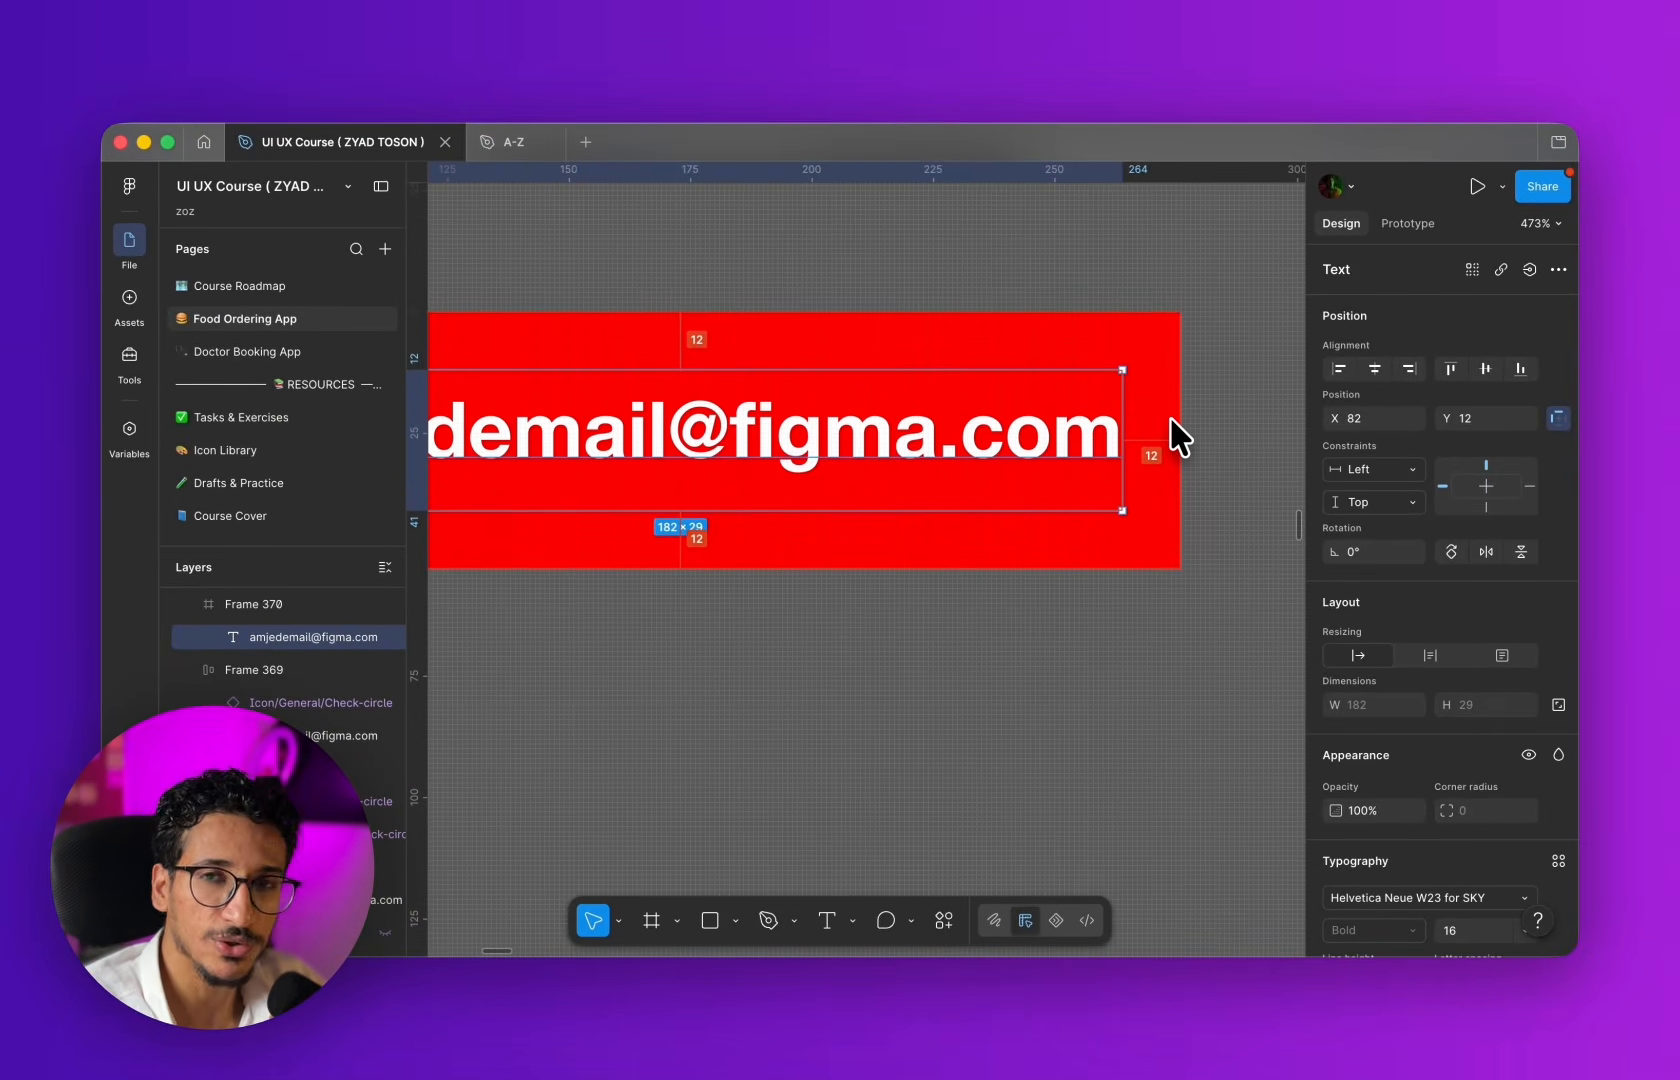
pyautogui.press('Left')
pyautogui.press('Left')
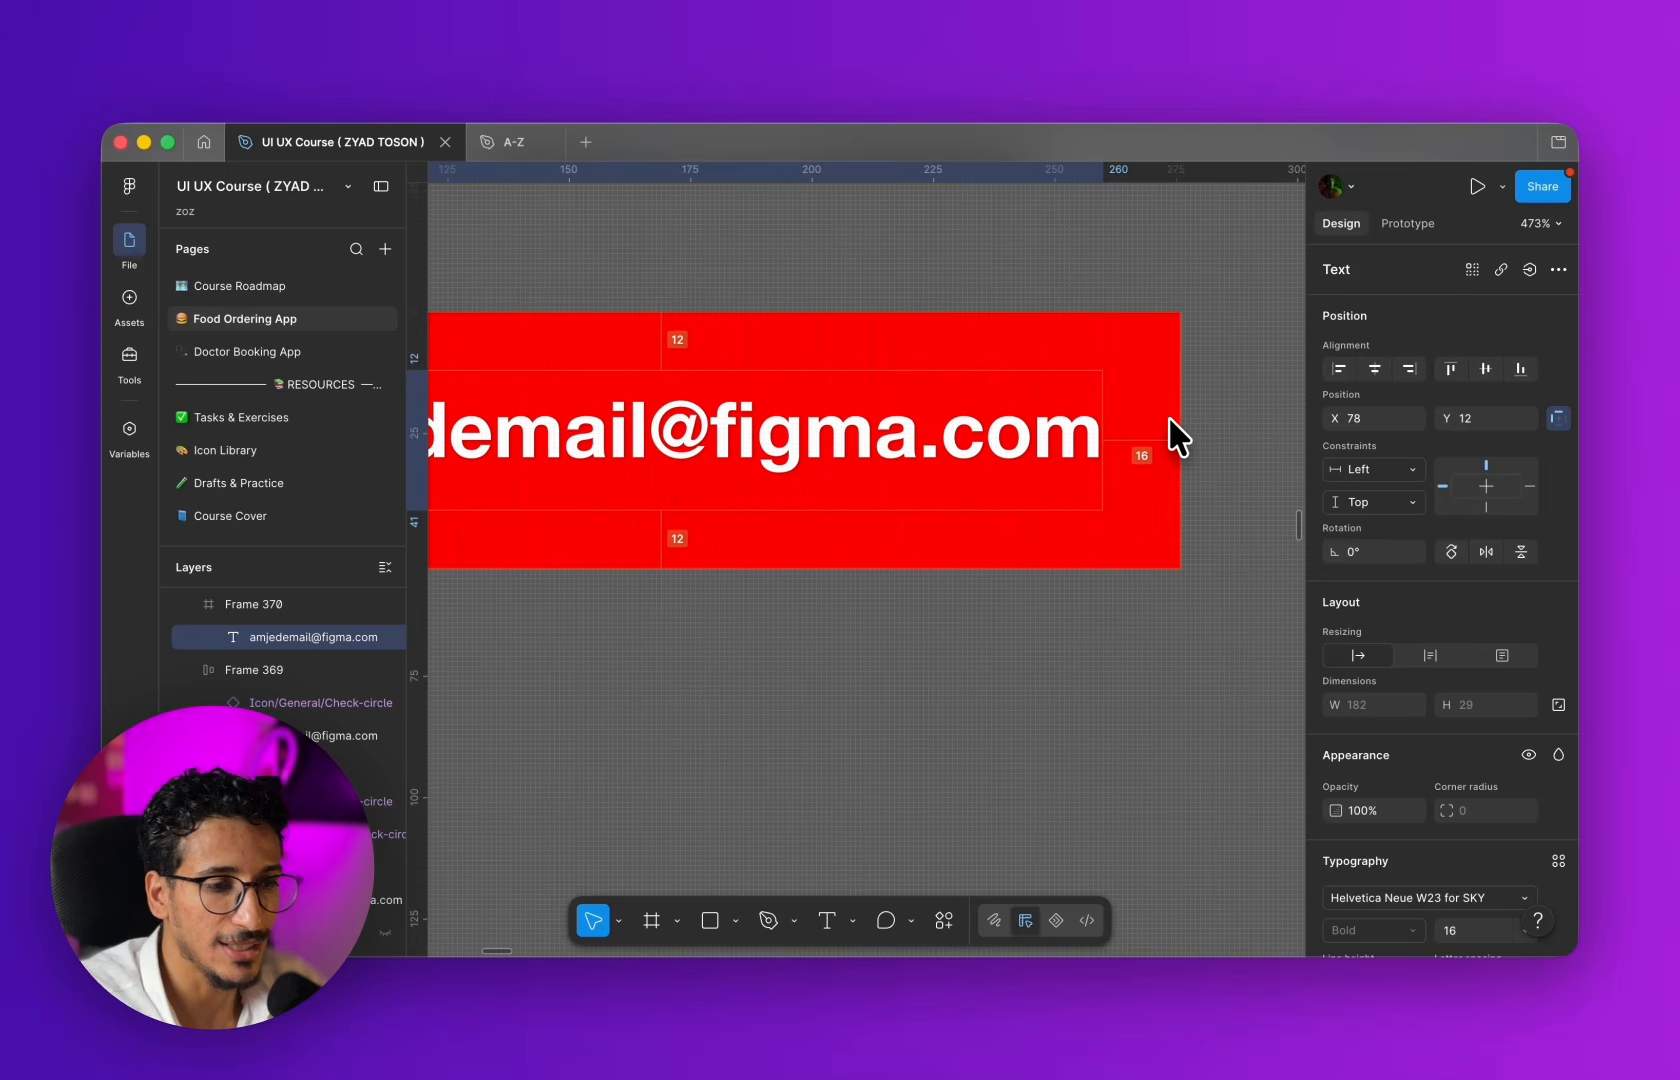
# - Nudge the white e-mail text to X 76 and back to X 78, checking its distances to the red frame
pyautogui.scroll(-5, 1143, 468)
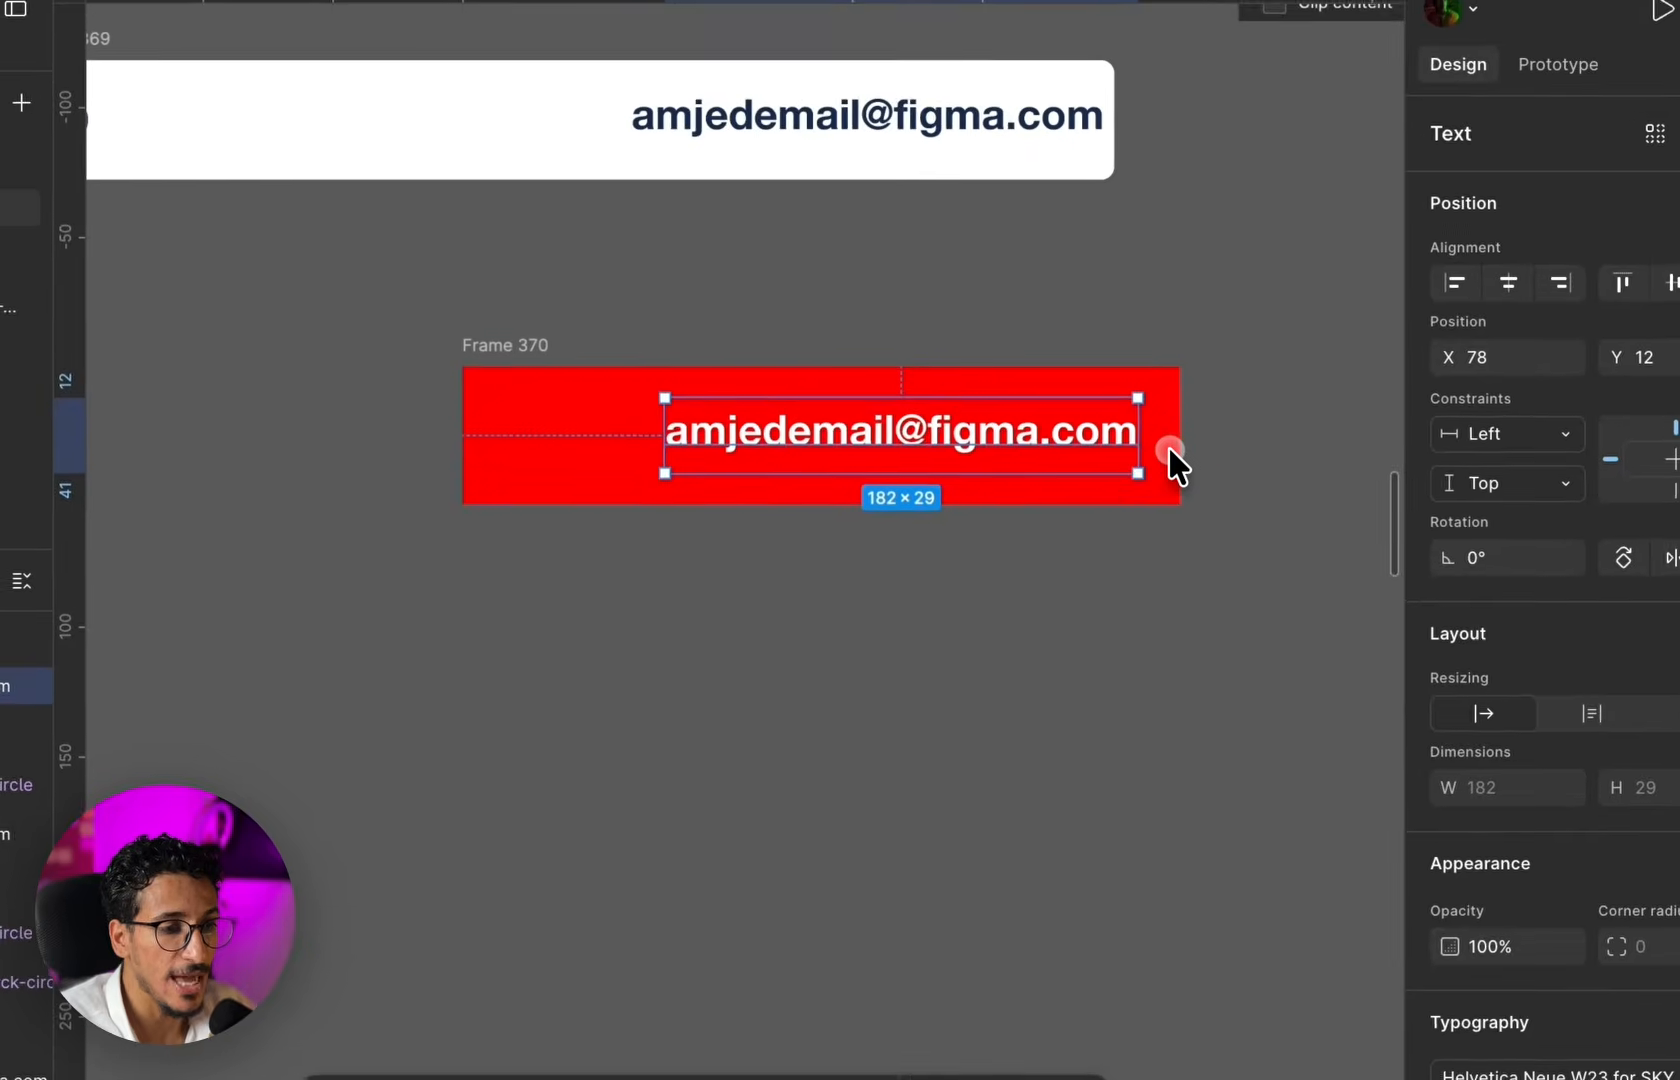
pyautogui.click(1149, 471)
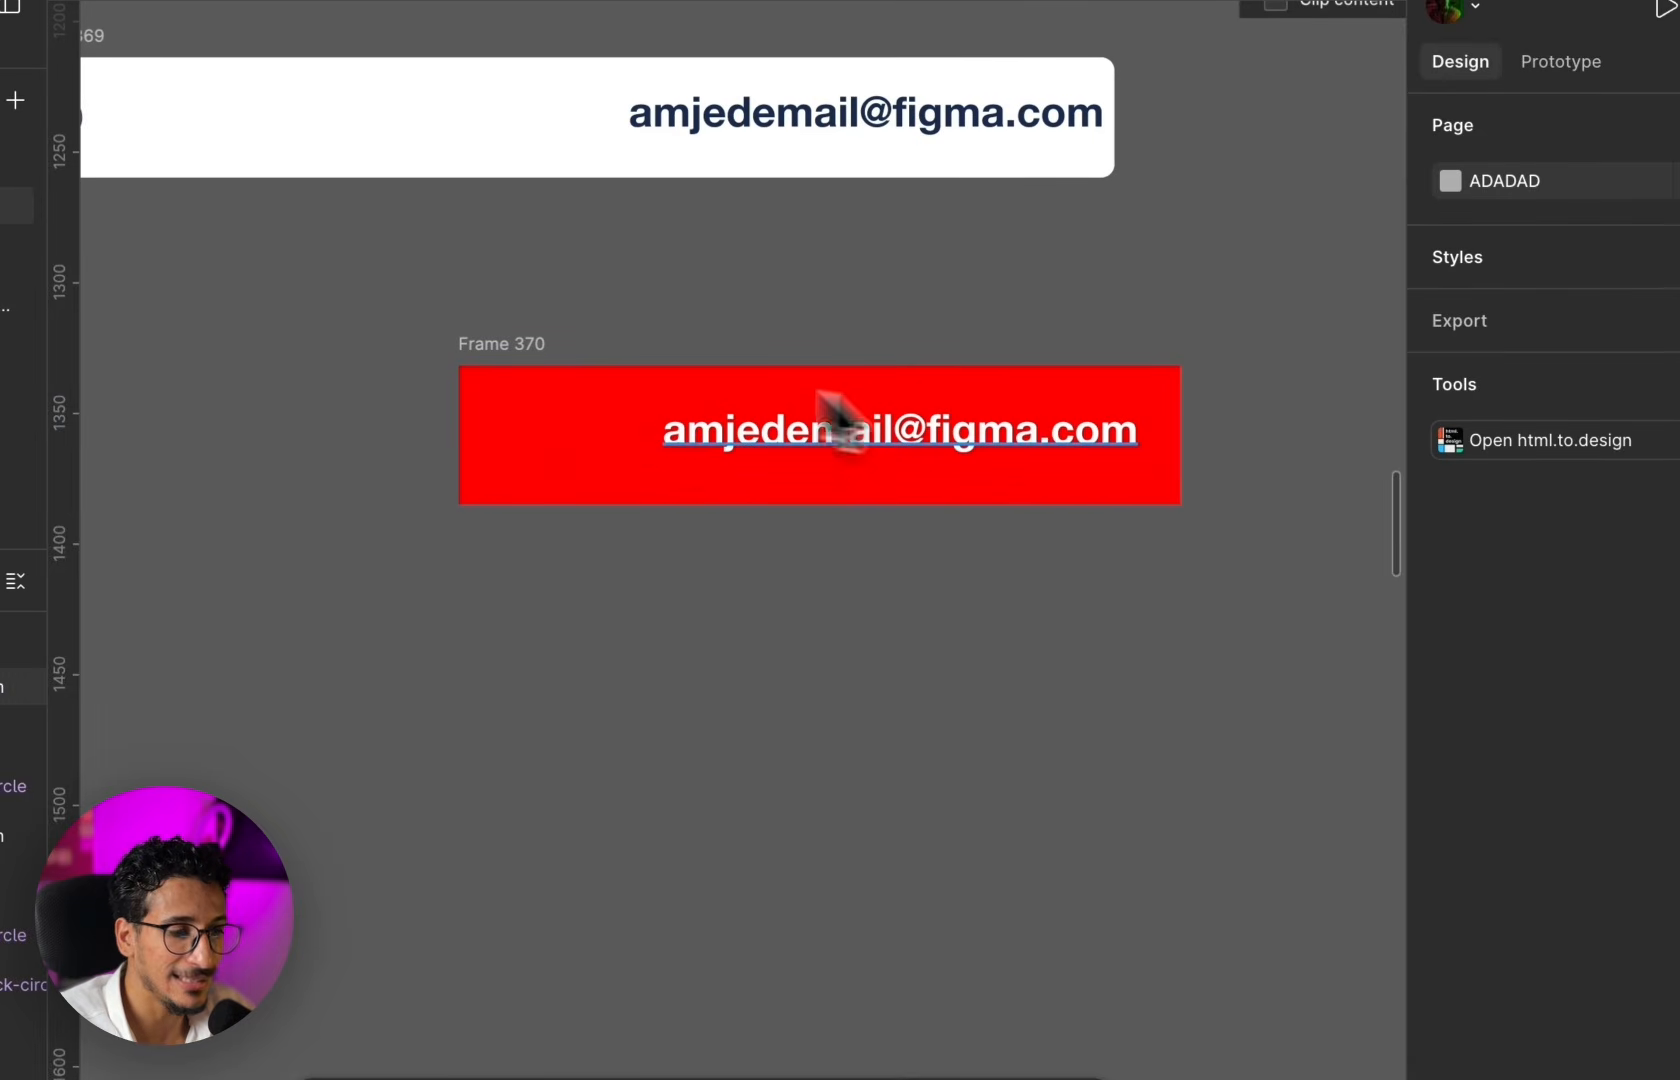
pyautogui.click(605, 375)
pyautogui.click(1001, 452)
pyautogui.scroll(3, 1084, 472)
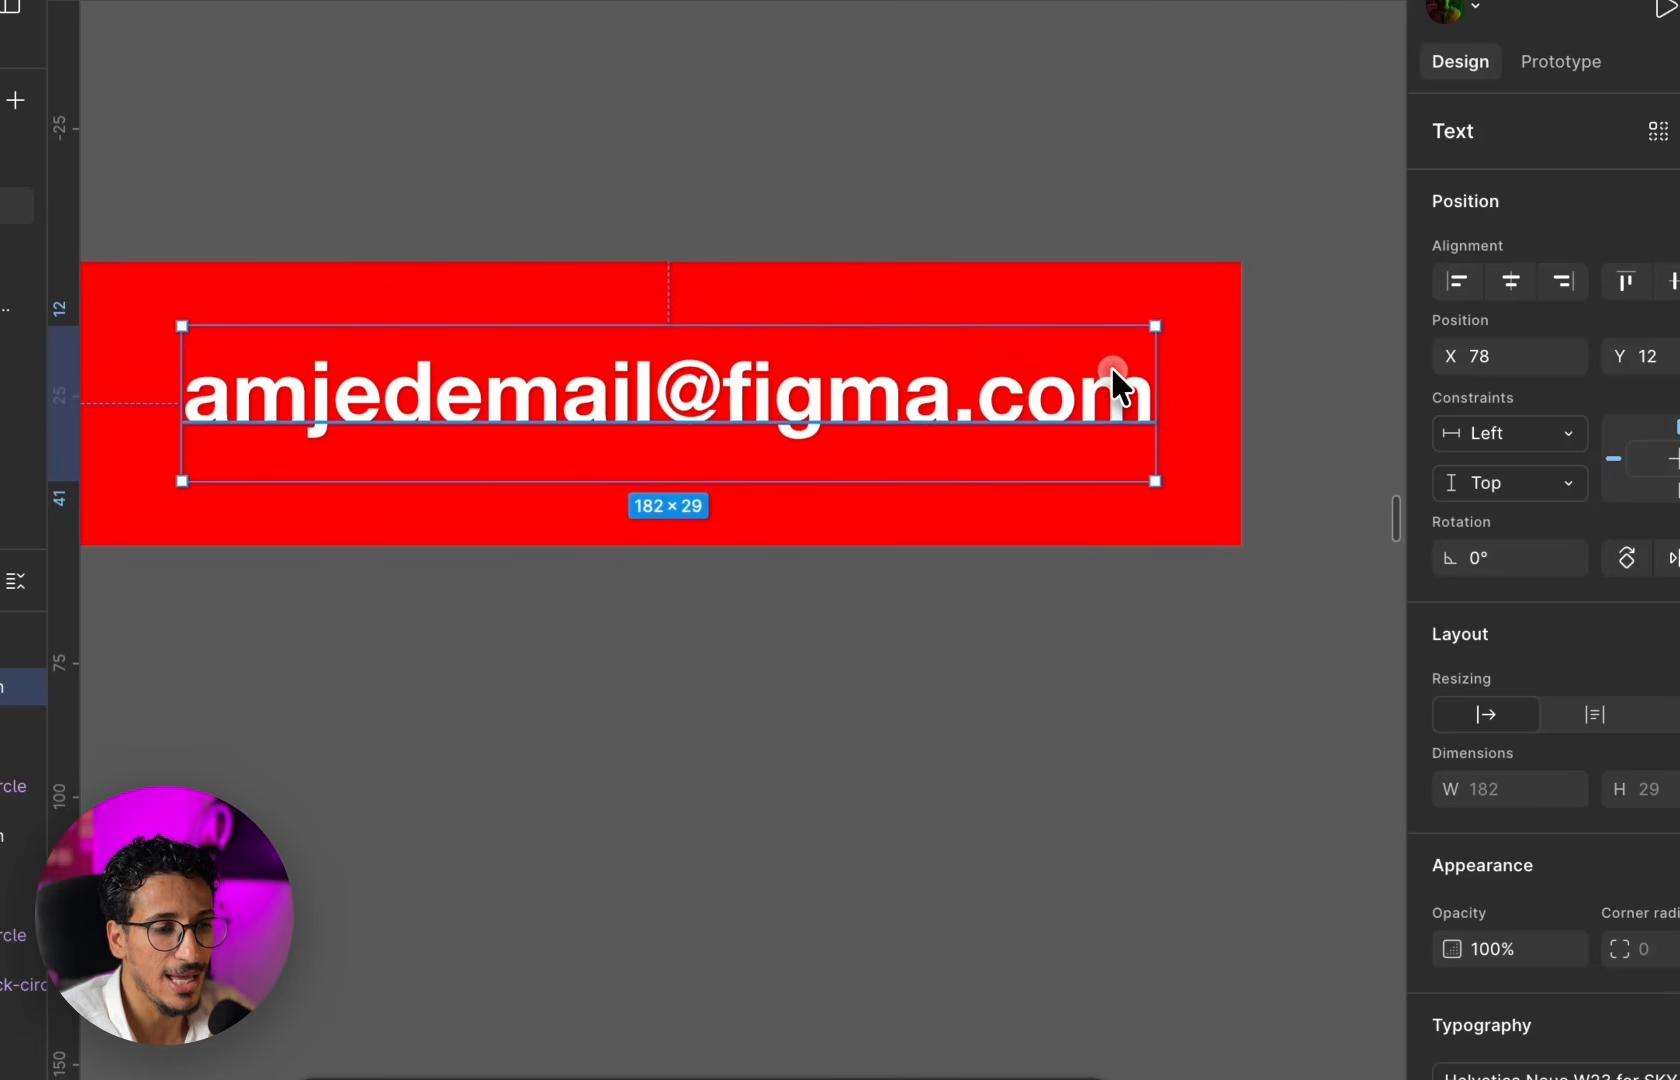
pyautogui.hscroll(2, 1040, 391)
pyautogui.moveTo(1047, 410); pyautogui.dragTo(1094, 410)
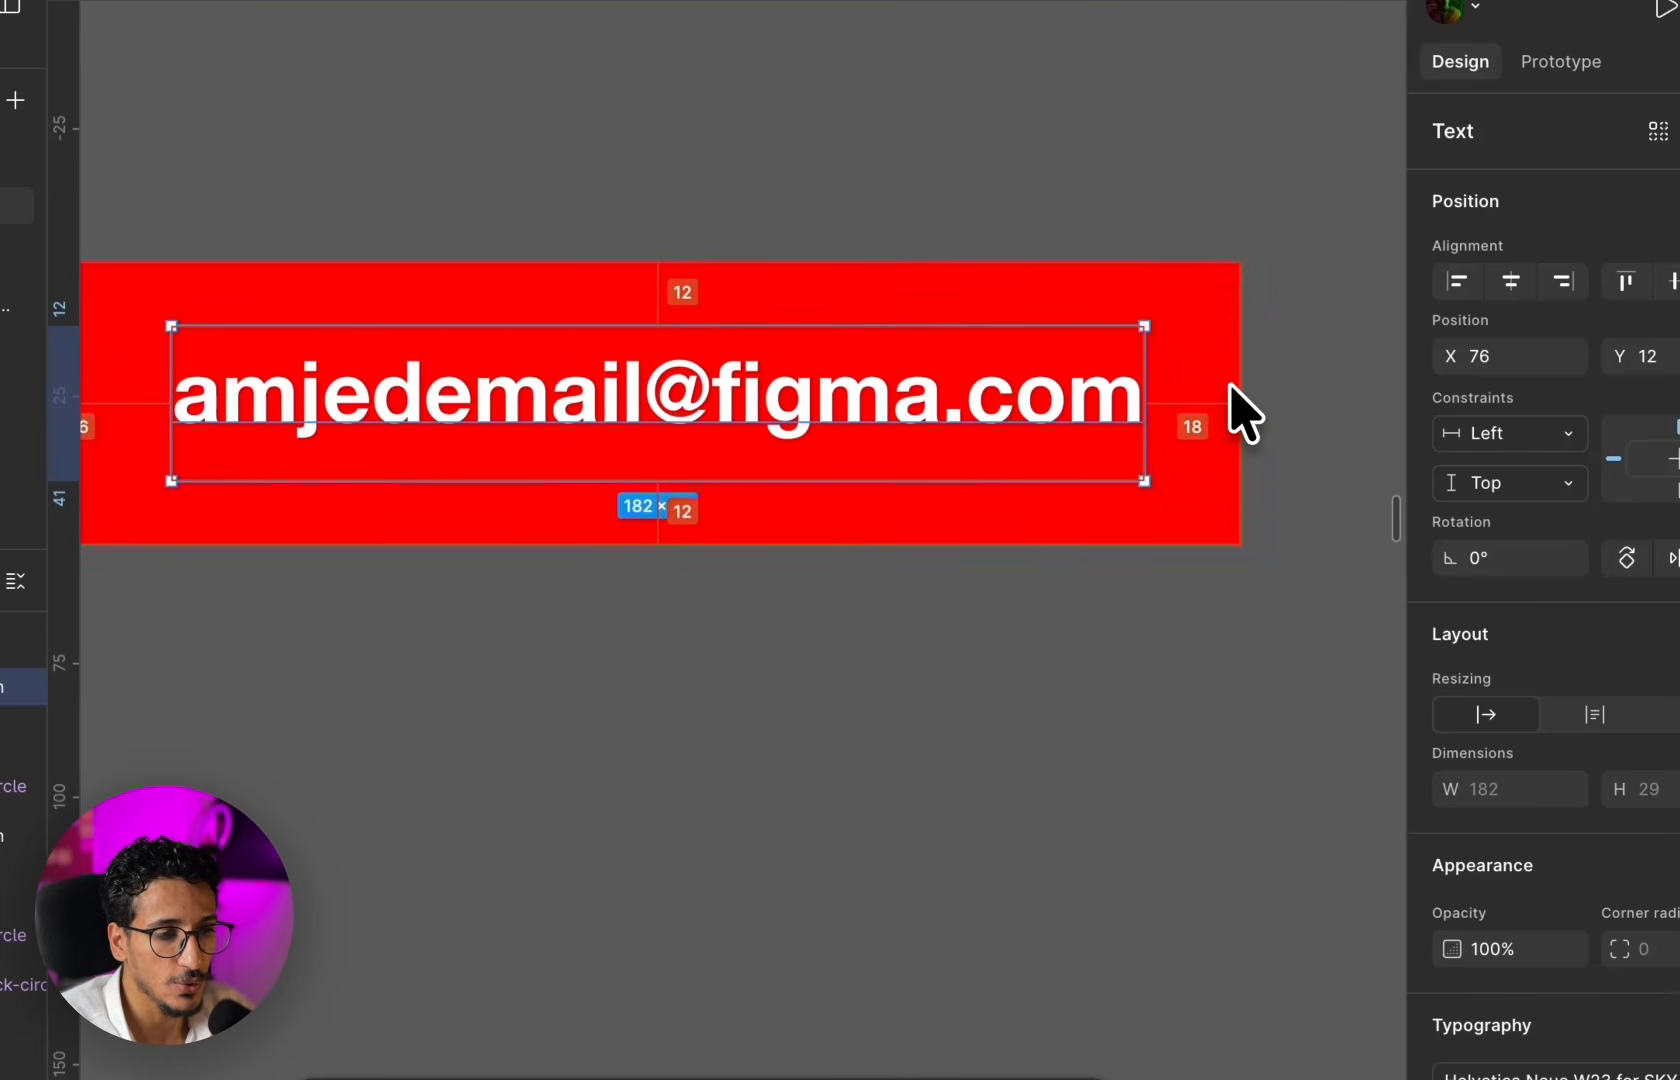
pyautogui.press('Right')
pyautogui.press('Right')
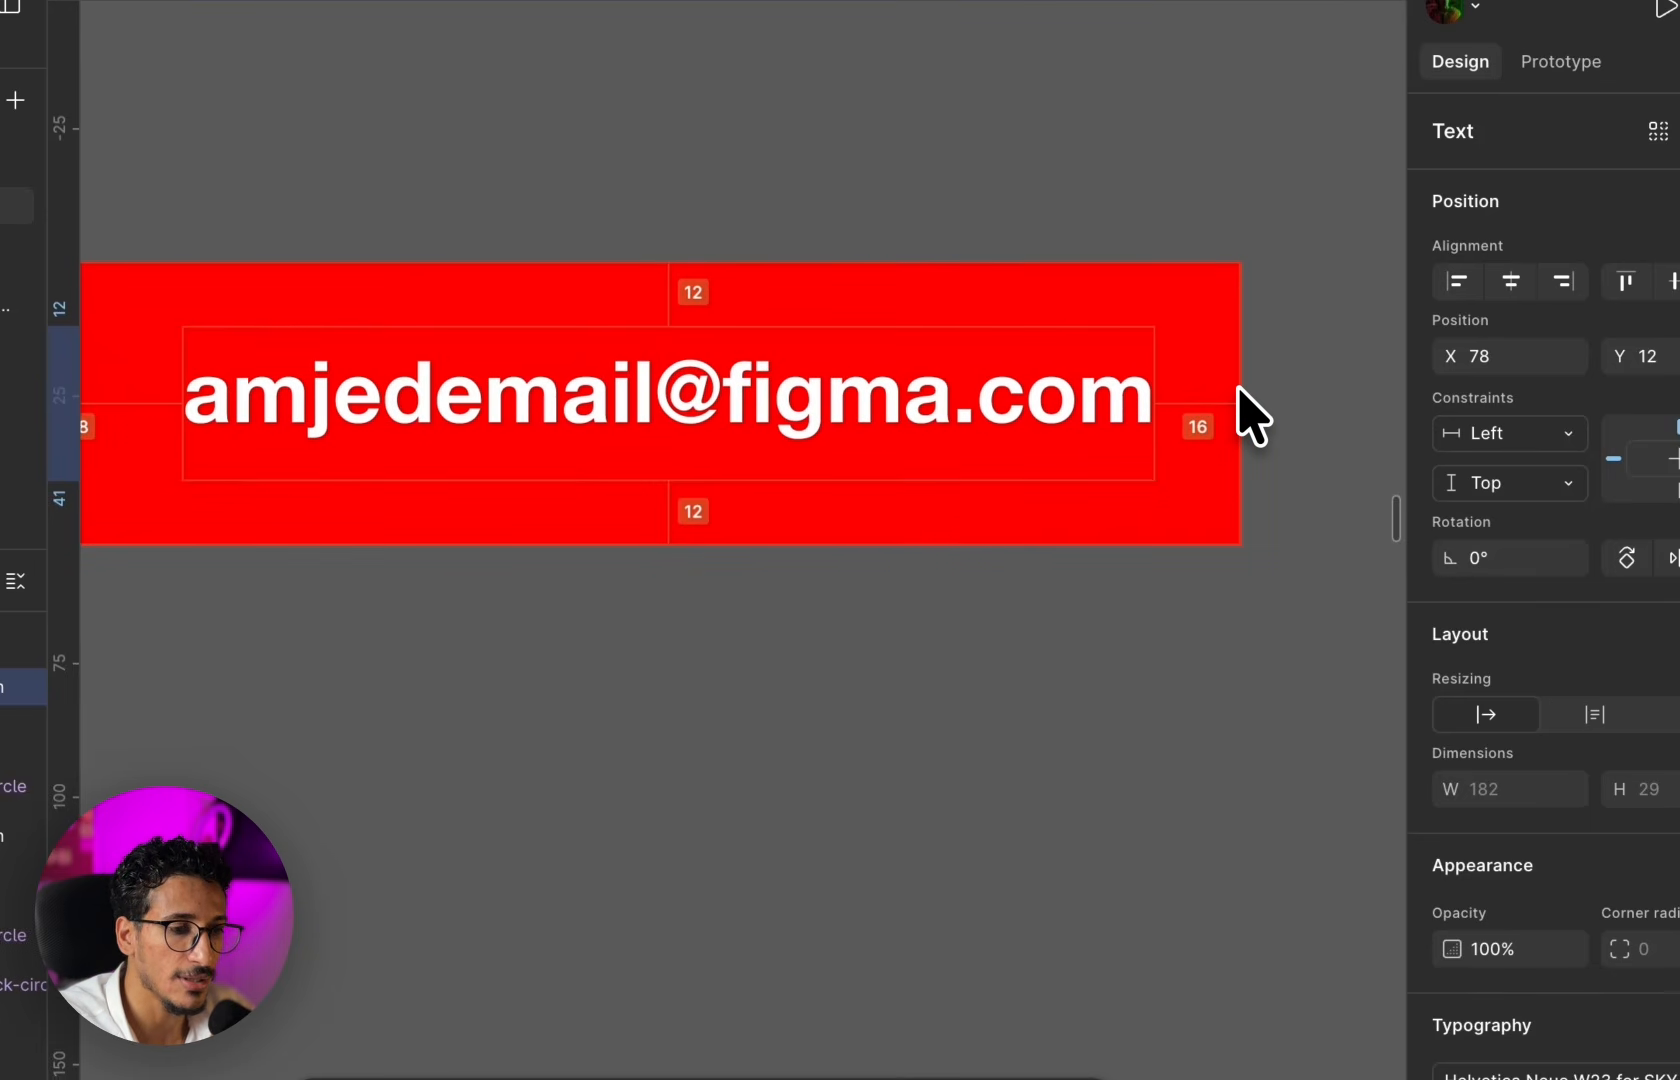
# - Place a copy of the white e-mail text below the red frame and wrap it in an auto layout frame
pyautogui.scroll(-6, 1239, 389)
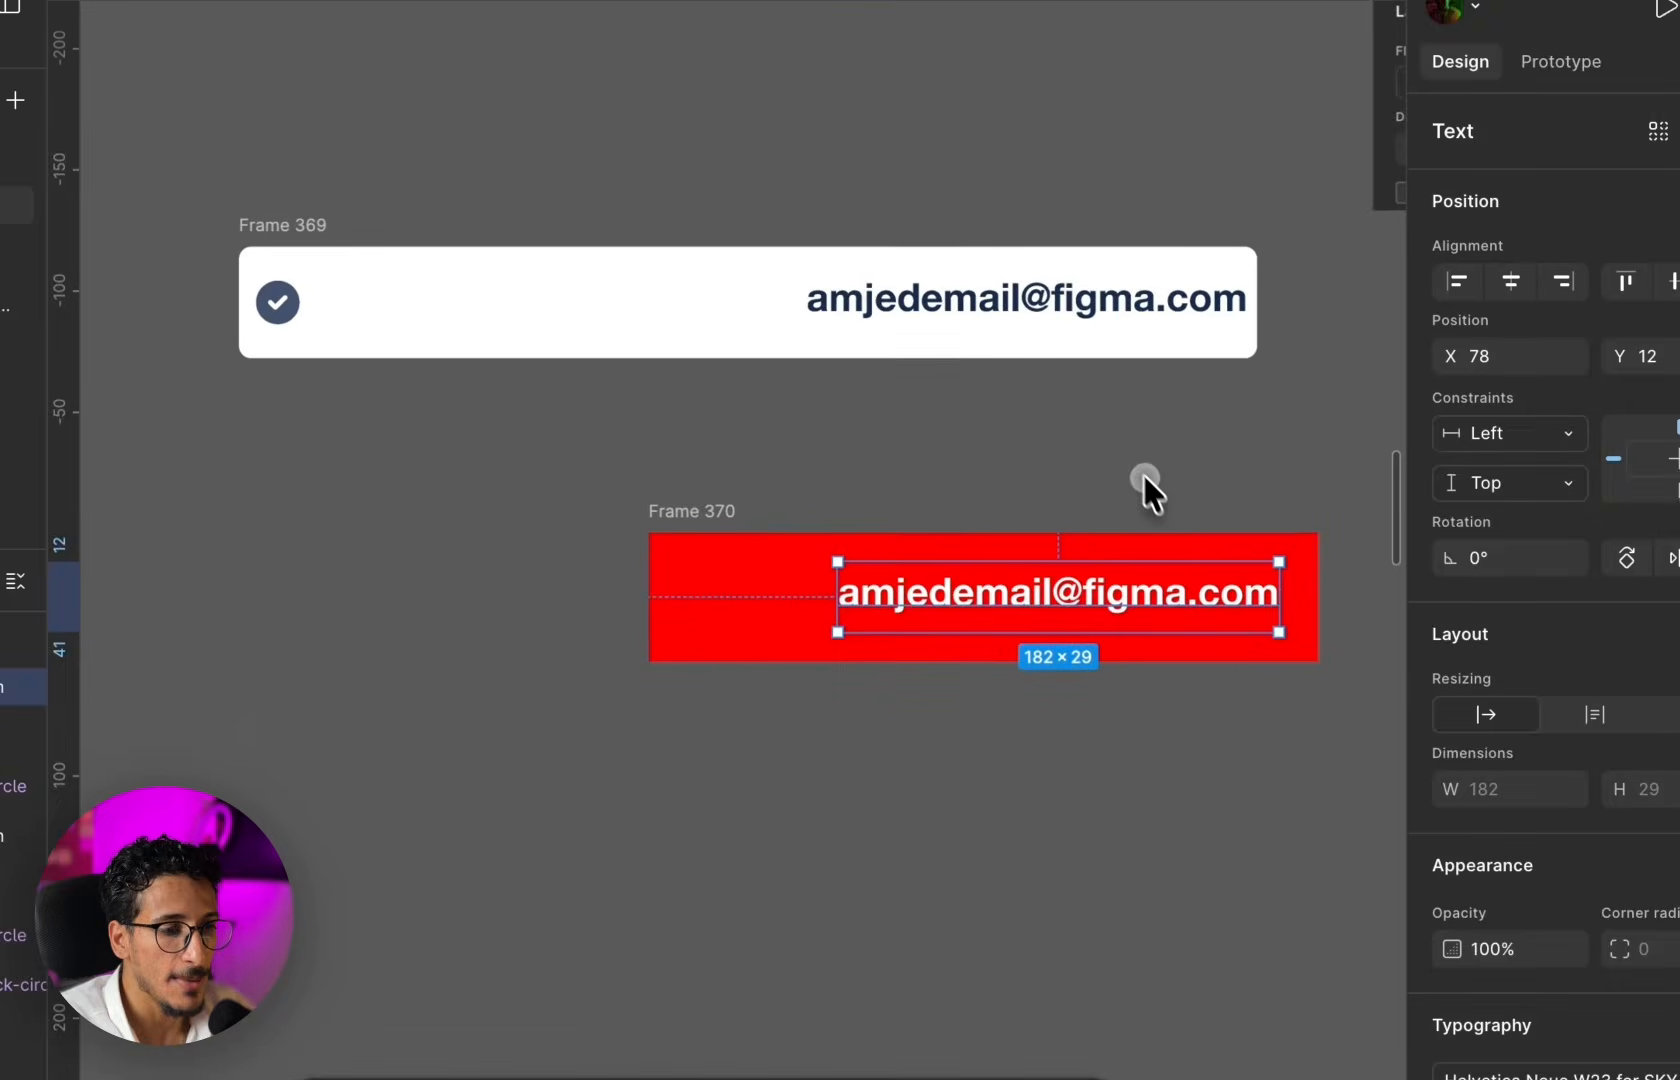
pyautogui.moveTo(856, 769); pyautogui.dragTo(808, 820)
pyautogui.scroll(3, 911, 808)
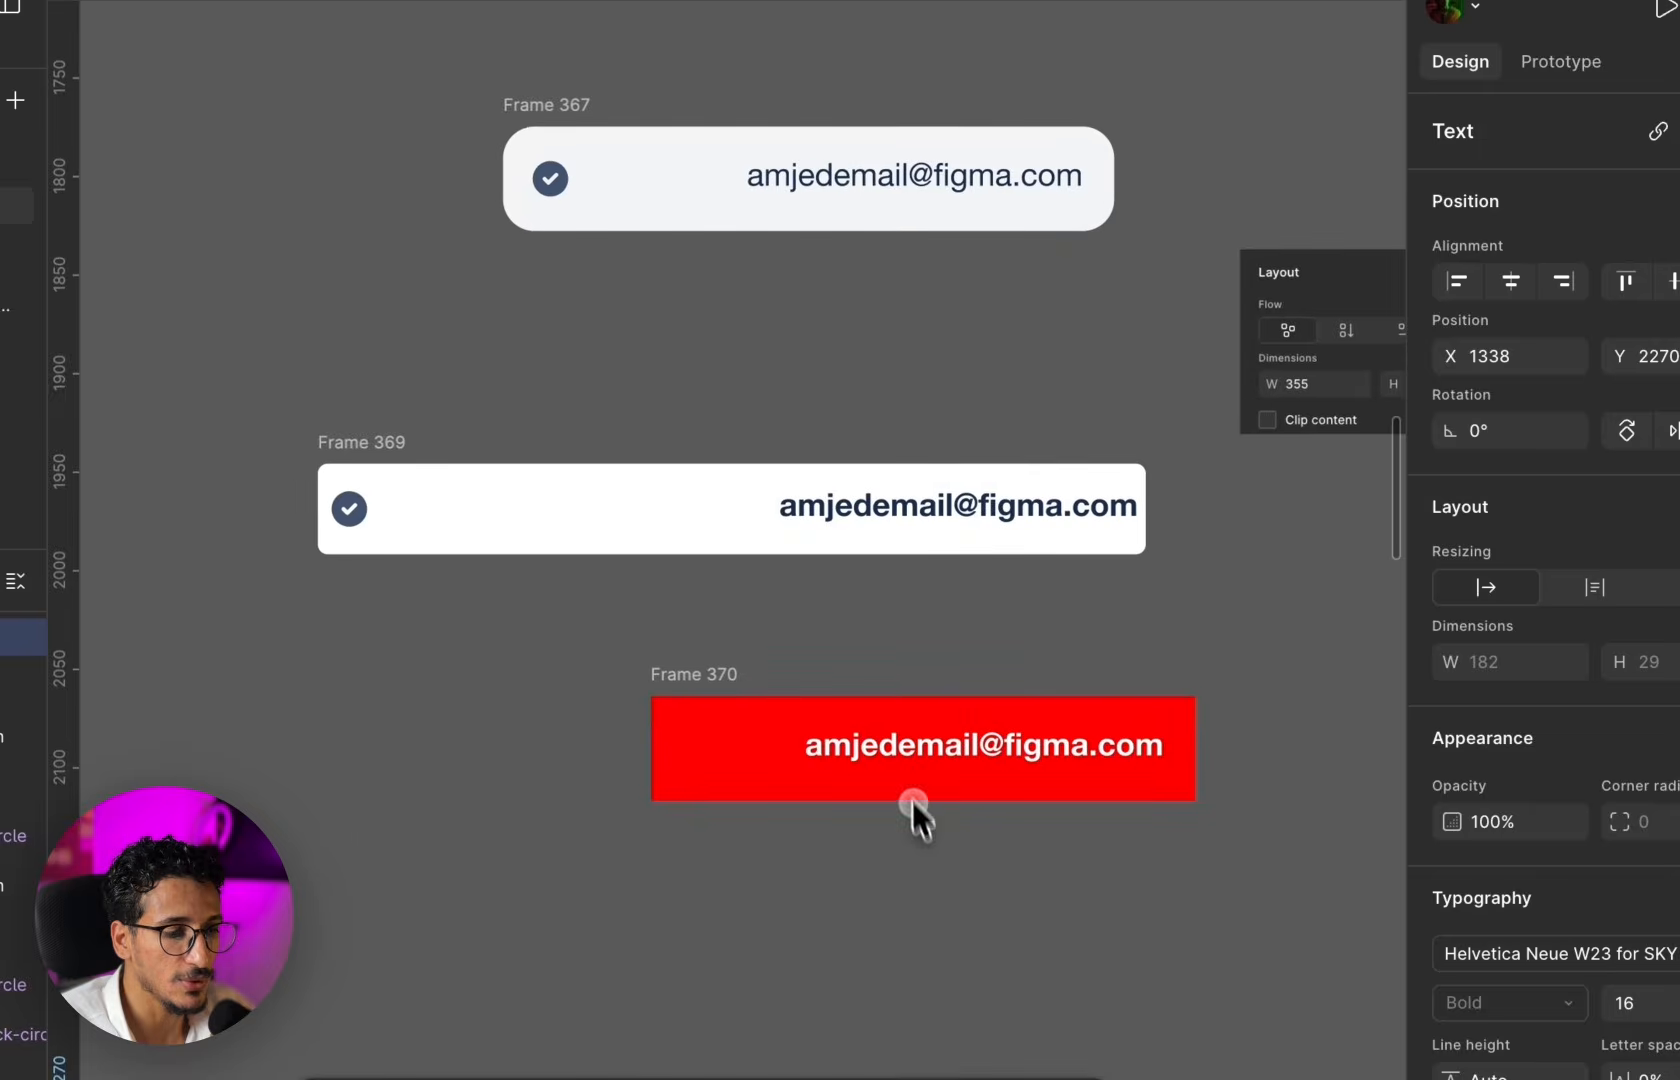
pyautogui.scroll(-5, 856, 692)
pyautogui.scroll(5, 857, 689)
pyautogui.hscroll(2, 855, 701)
pyautogui.hotkey('shift', 'a')
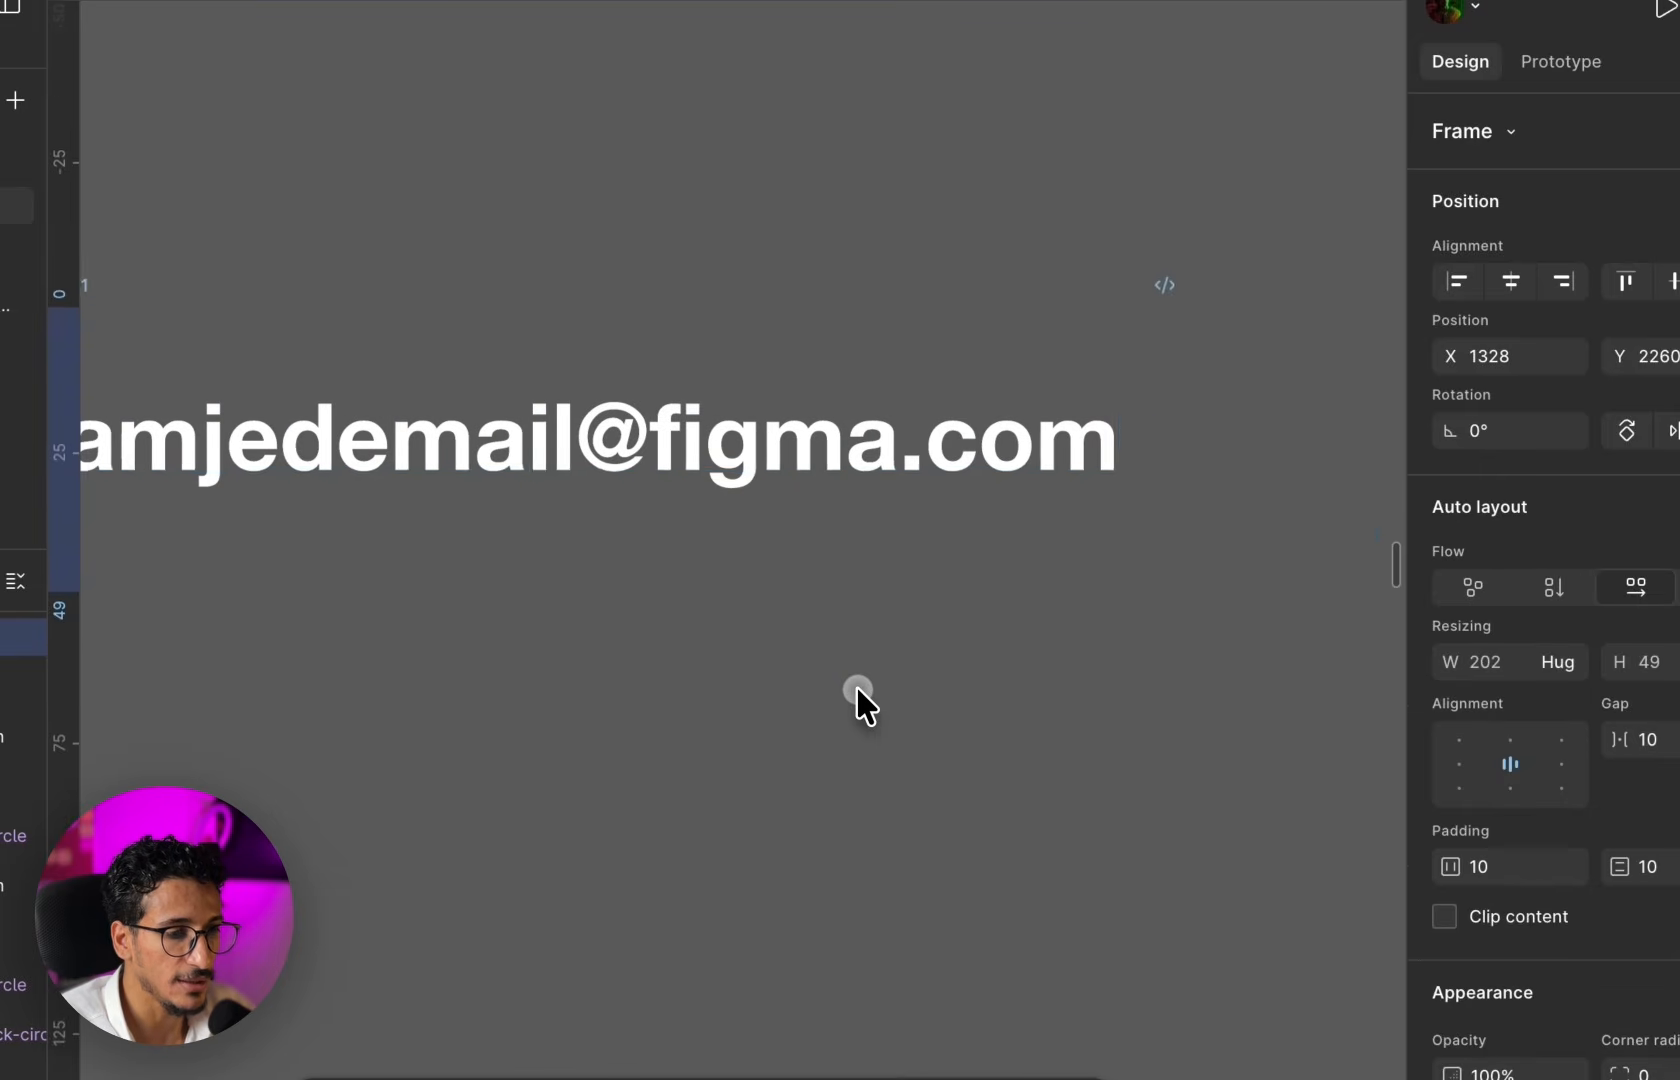
# - Set the new auto layout frame's horizontal padding to 16
pyautogui.scroll(-3, 855, 529)
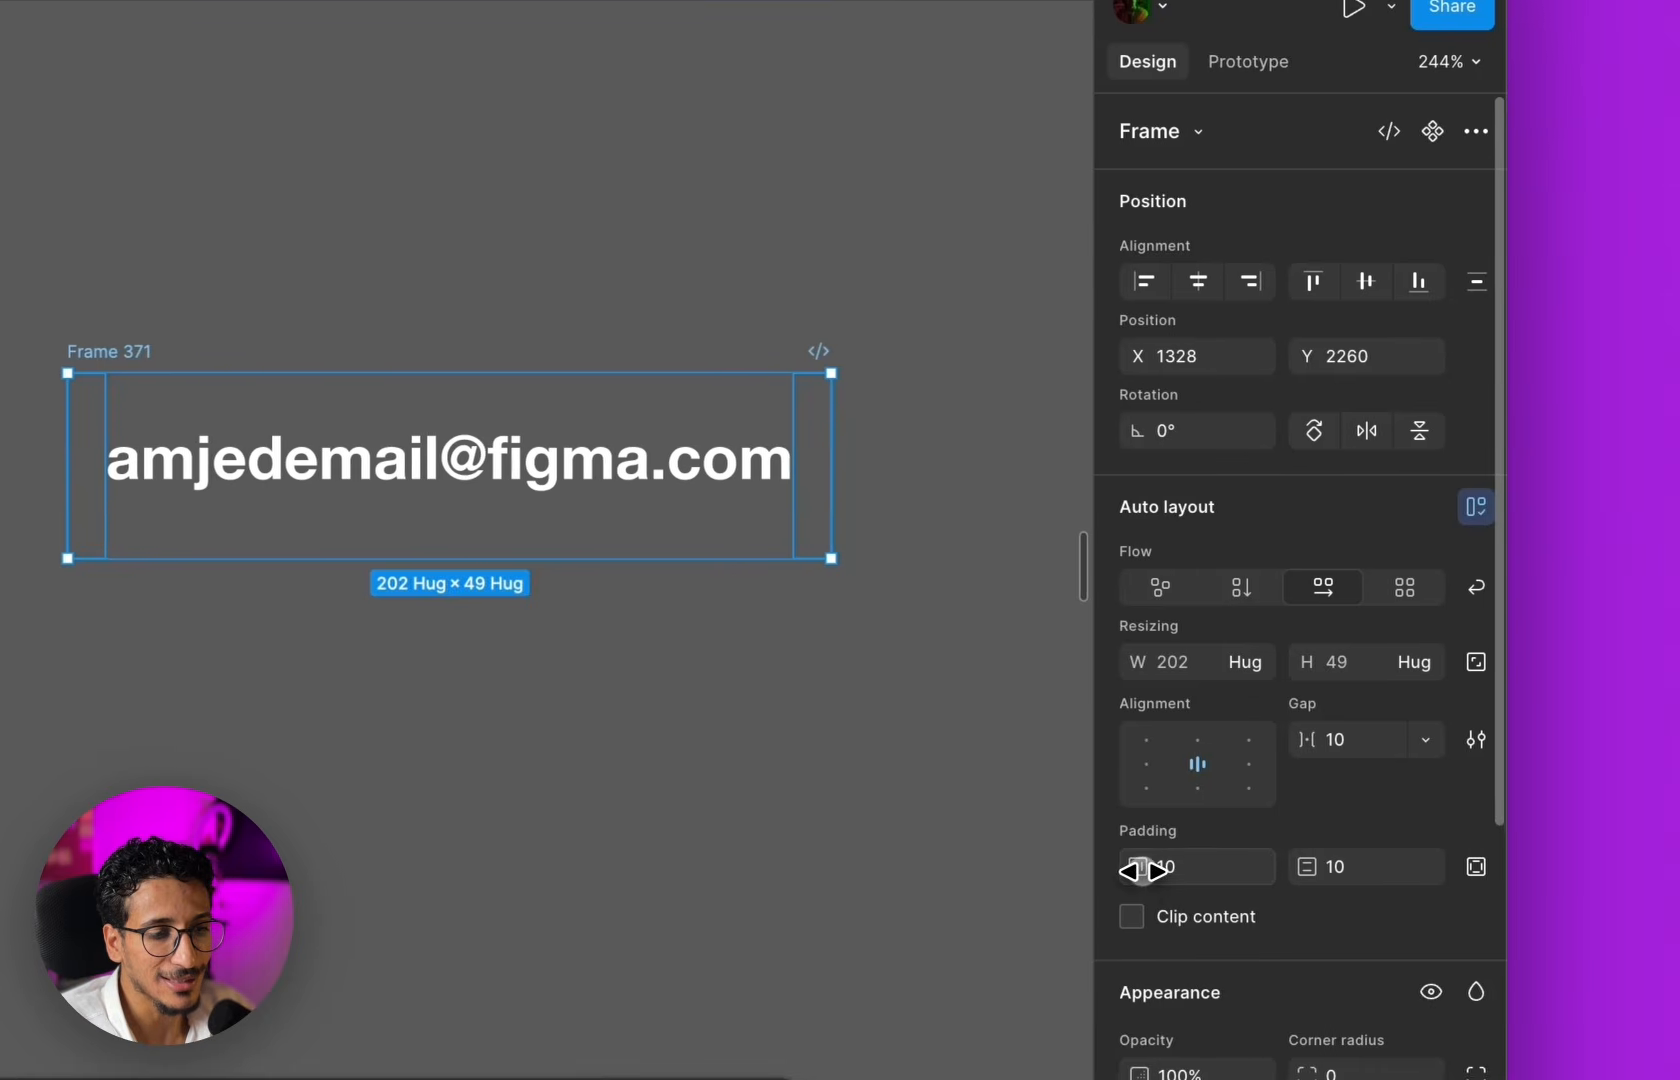
pyautogui.moveTo(1278, 866); pyautogui.dragTo(1289, 866)
pyautogui.moveTo(1150, 870); pyautogui.dragTo(1157, 870)
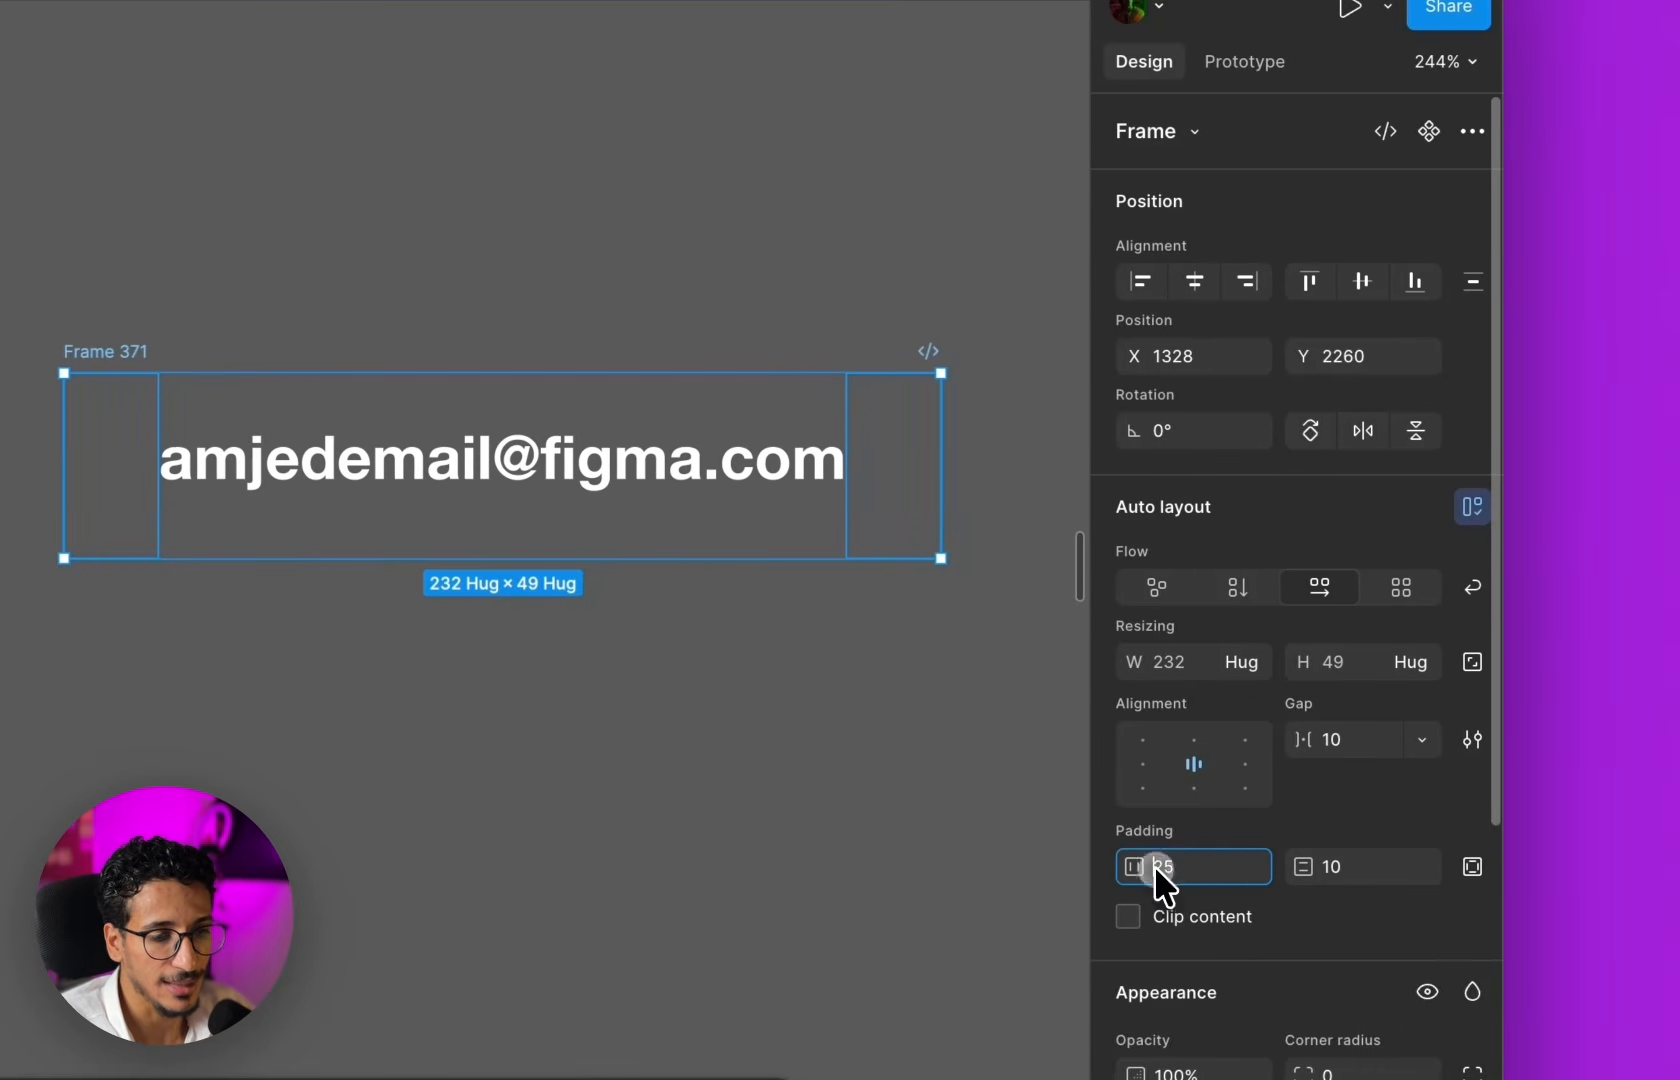
pyautogui.write('16')
pyautogui.press('Return')
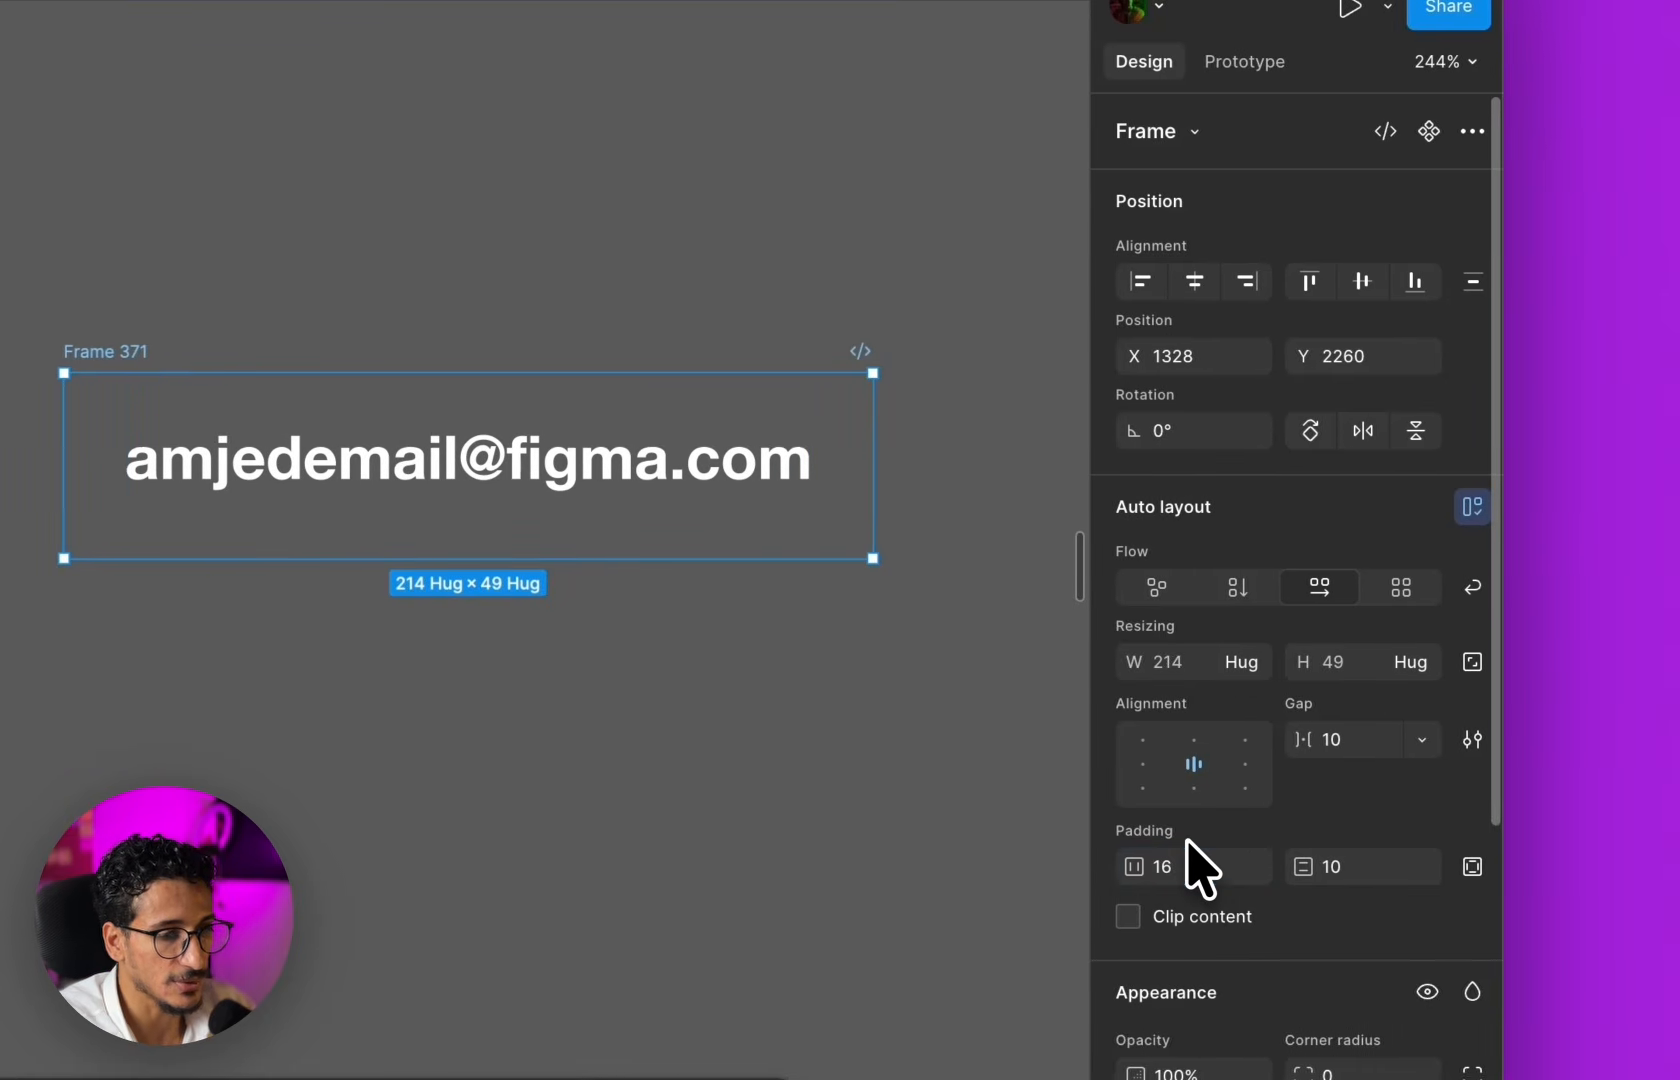
# - Align the auto layout frame's text to right center and widen the frame to 335
pyautogui.scroll(-5, 823, 763)
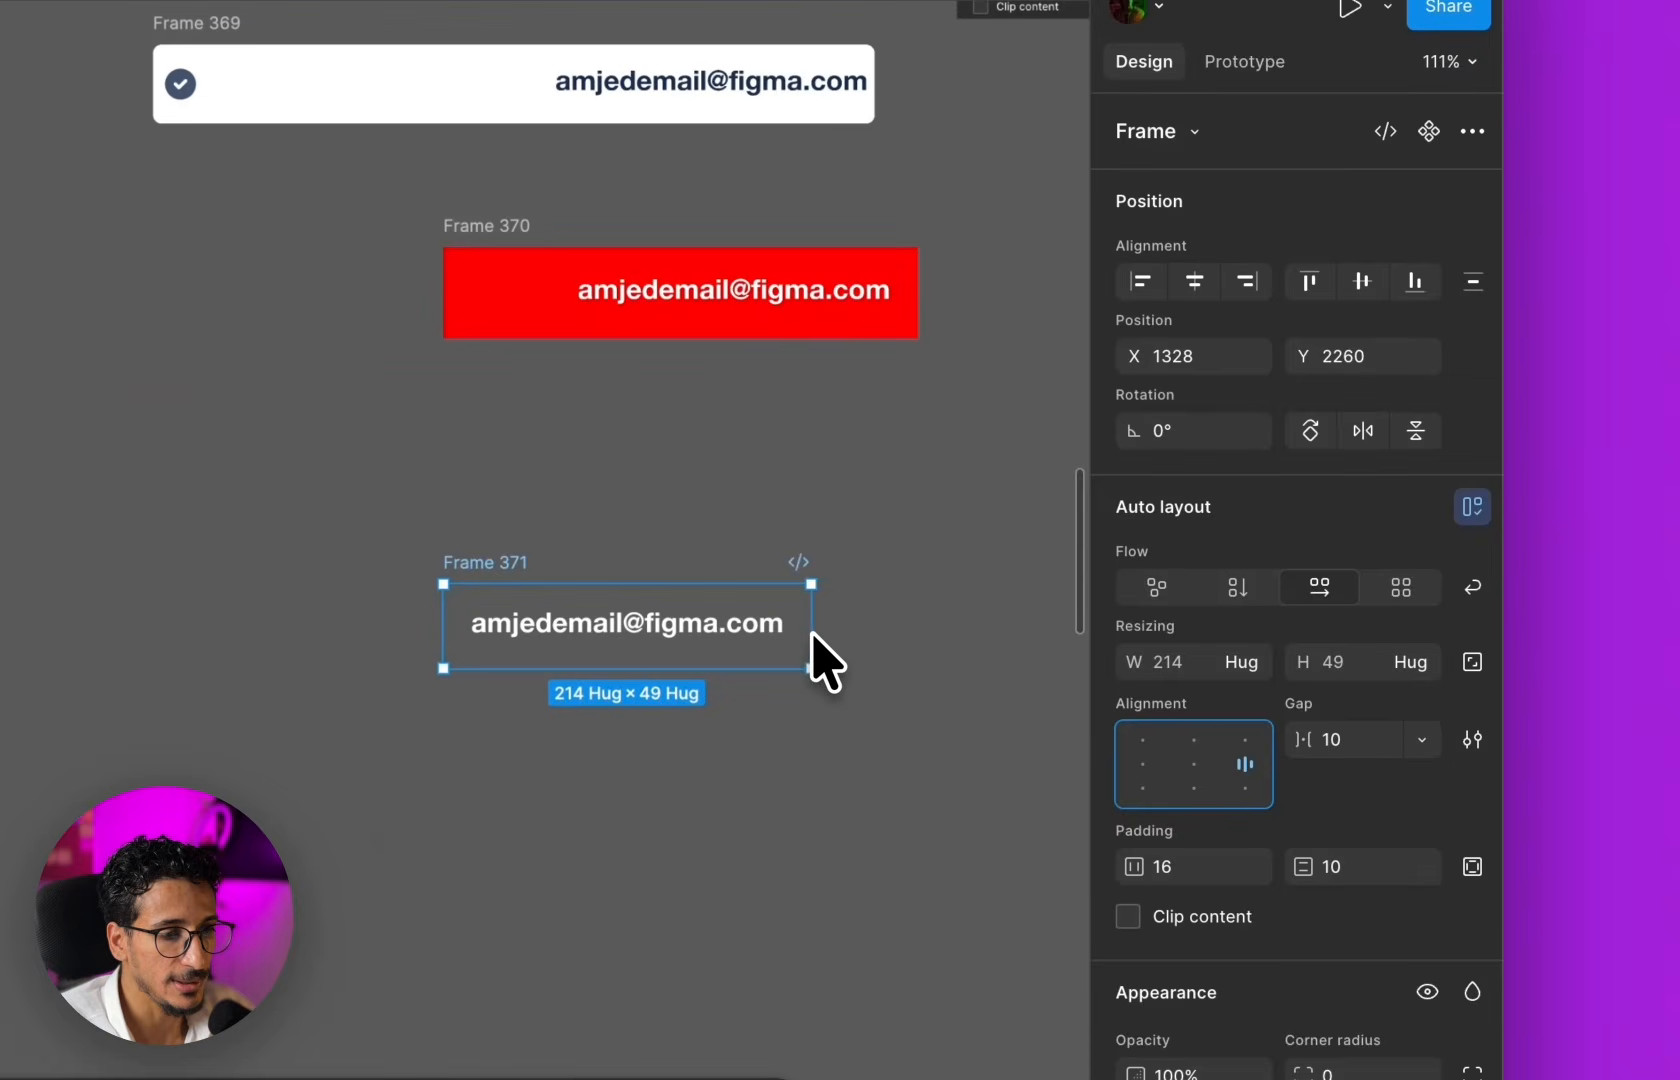
pyautogui.moveTo(1032, 622); pyautogui.dragTo(915, 620)
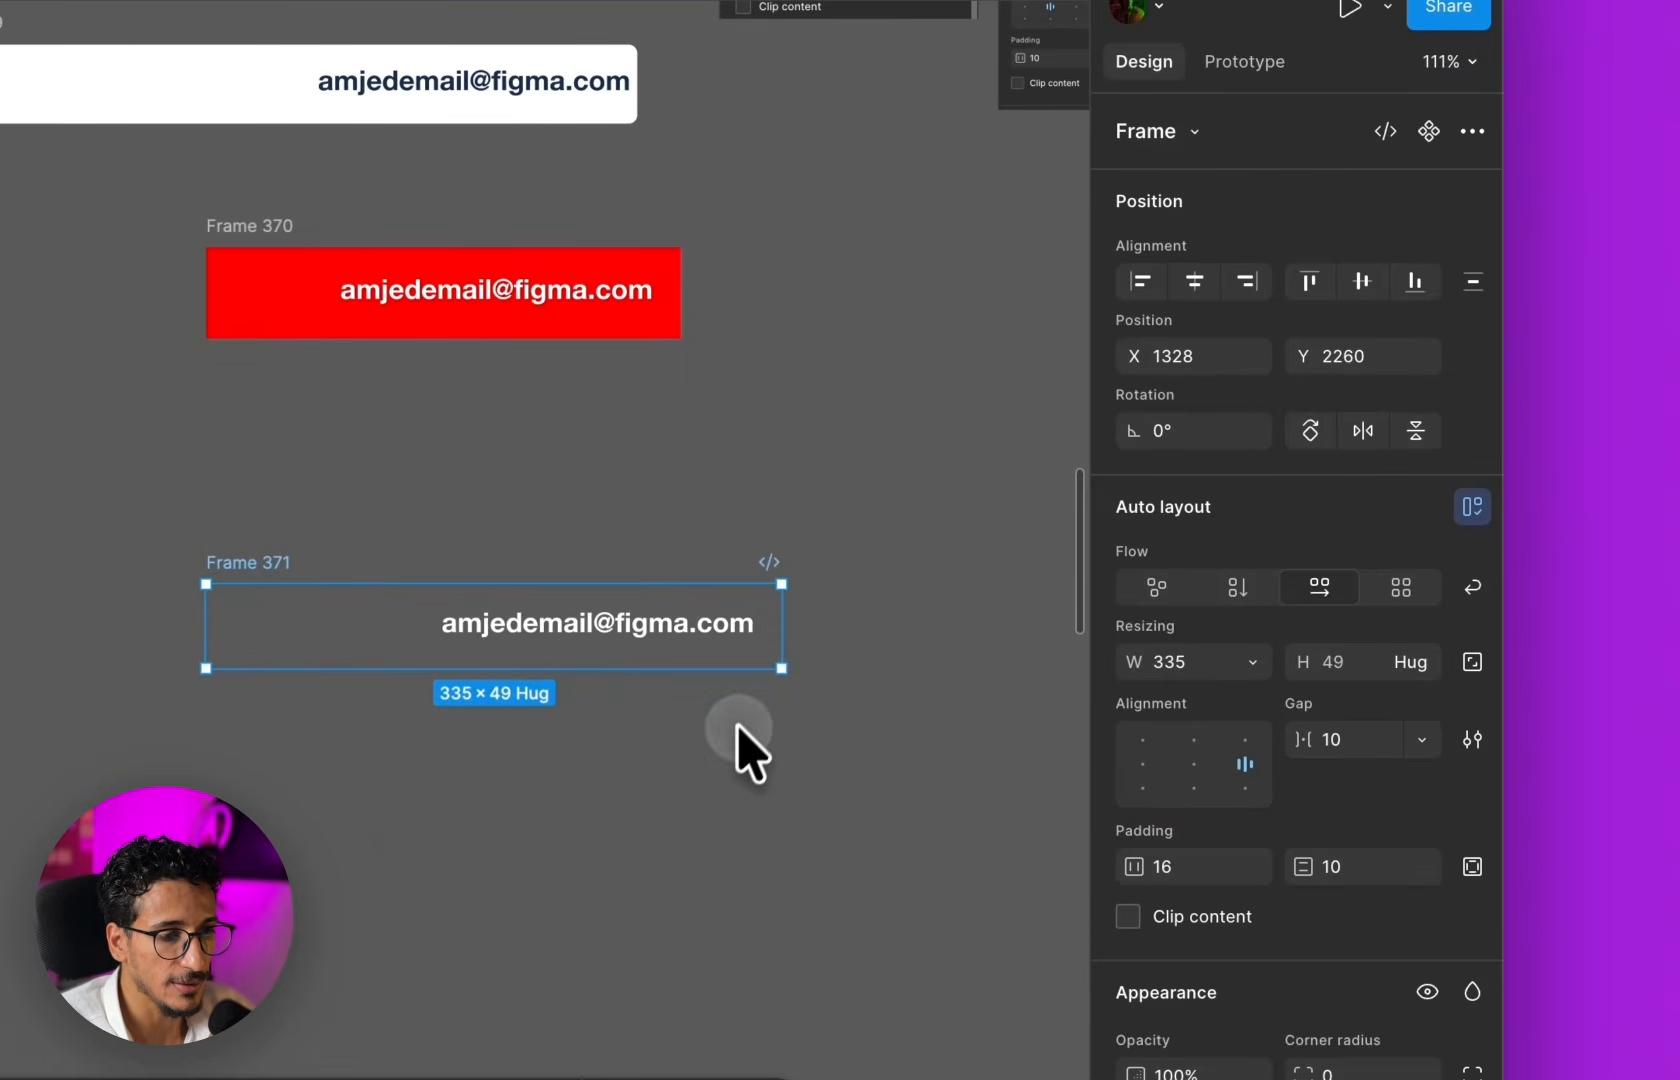
pyautogui.scroll(8, 740, 735)
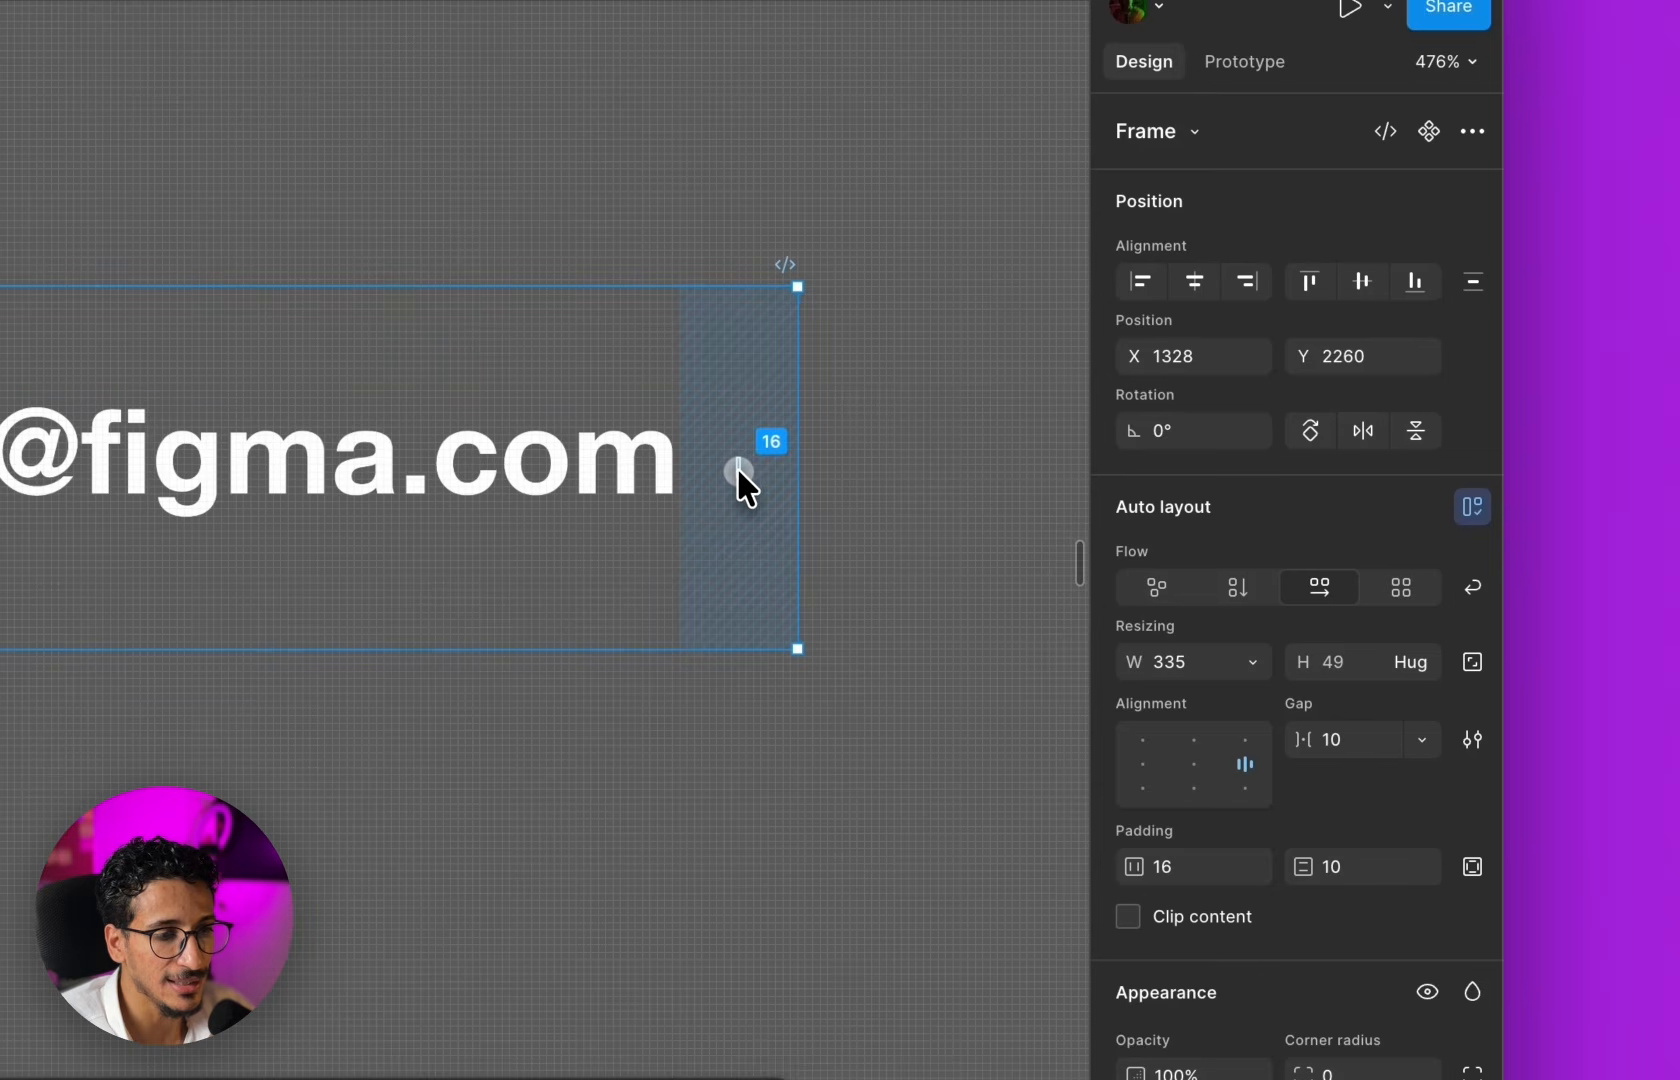
pyautogui.scroll(3, 738, 469)
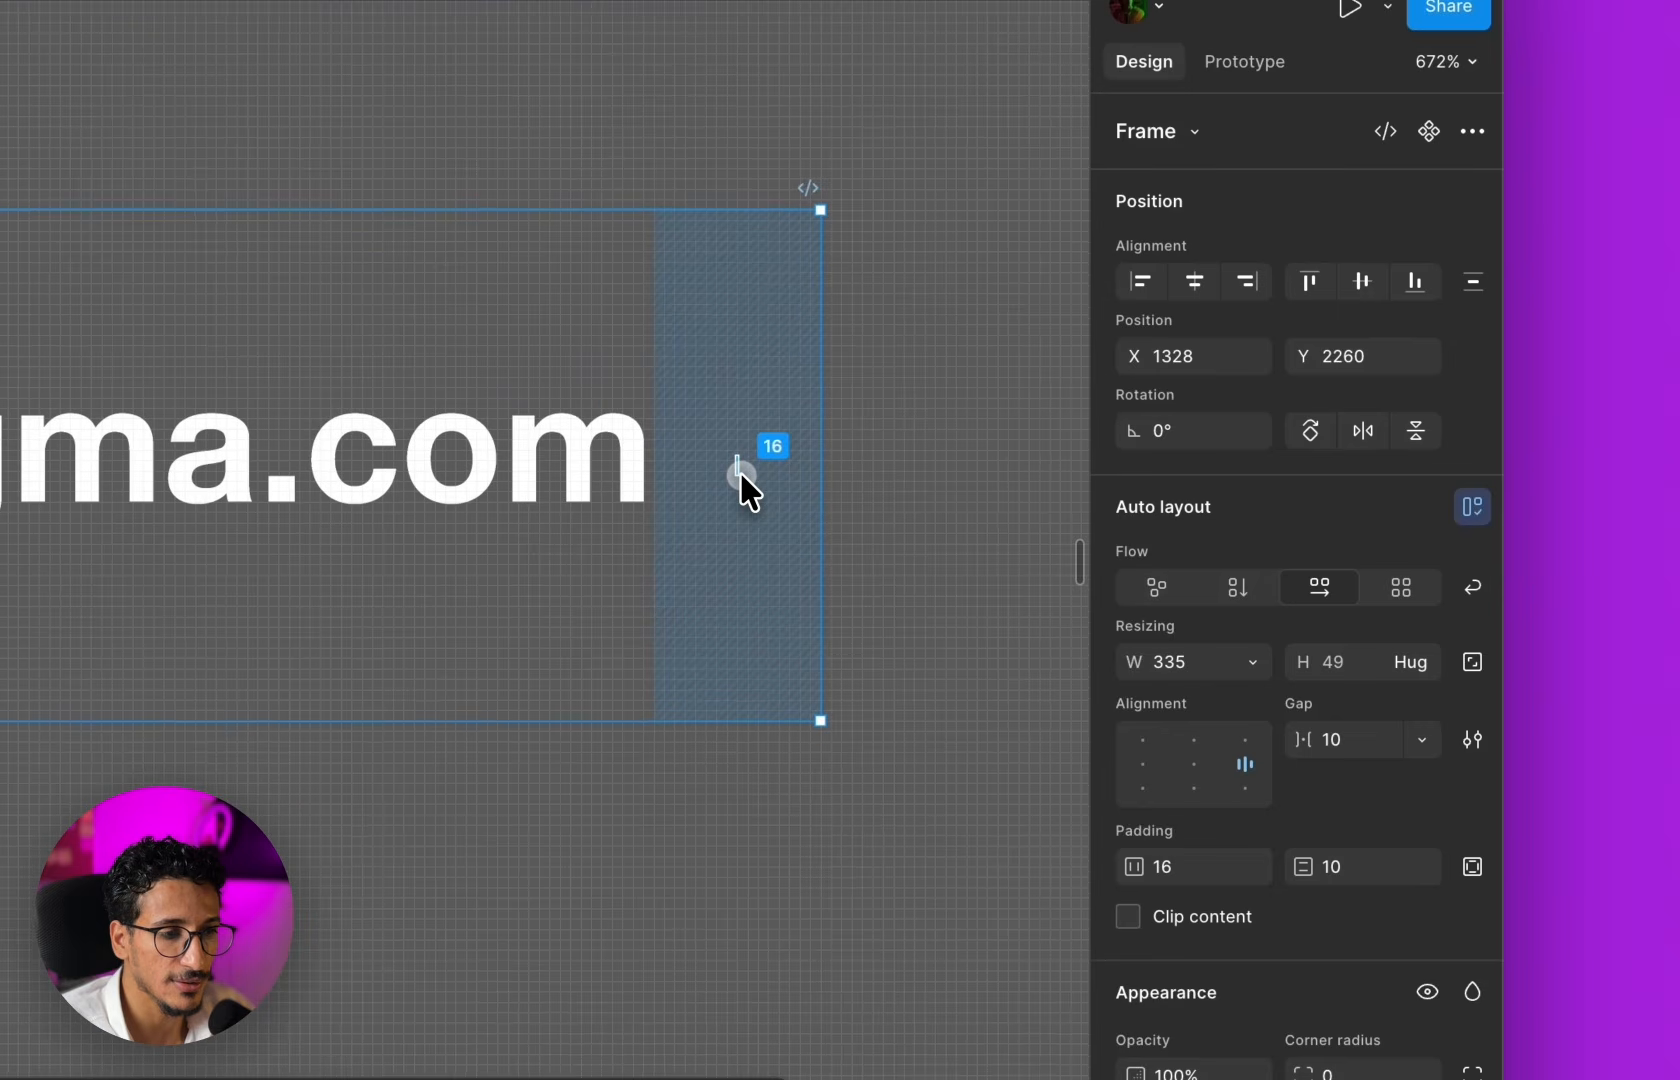
# - Increase the auto layout frame's vertical padding to 17 and deselect the frame
pyautogui.scroll(-4, 739, 470)
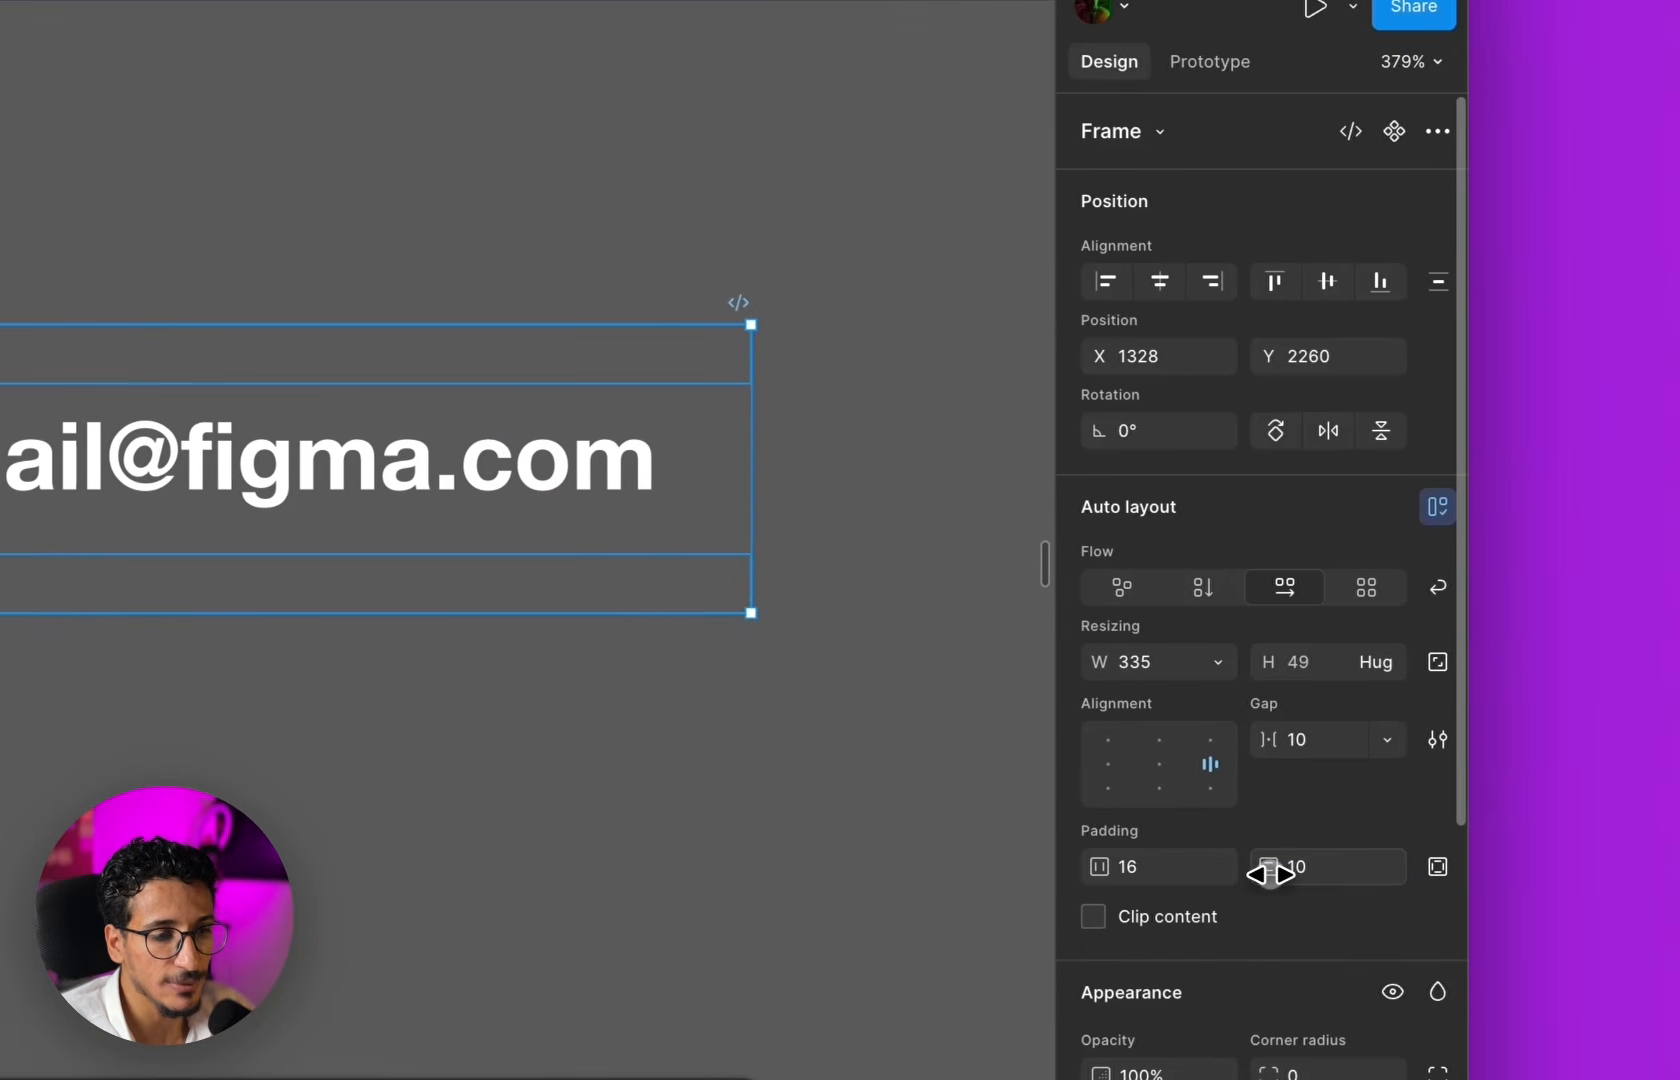
pyautogui.moveTo(1270, 873); pyautogui.dragTo(1276, 866)
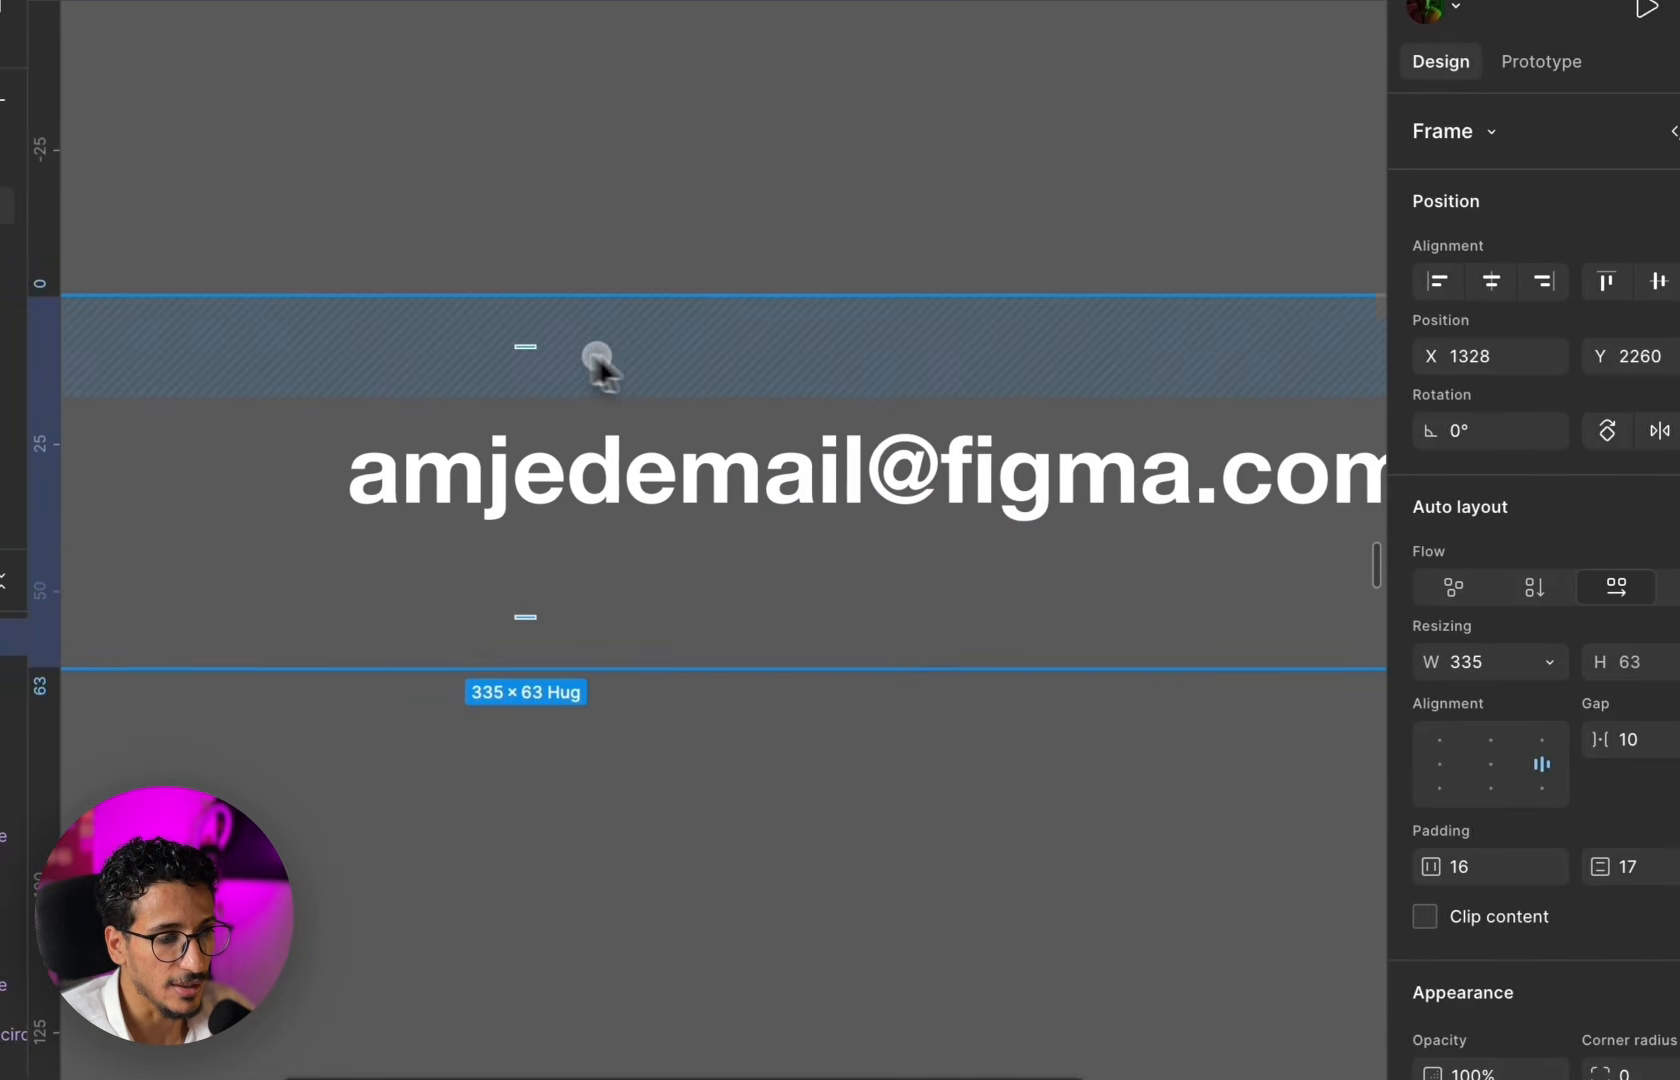
pyautogui.scroll(-8, 530, 350)
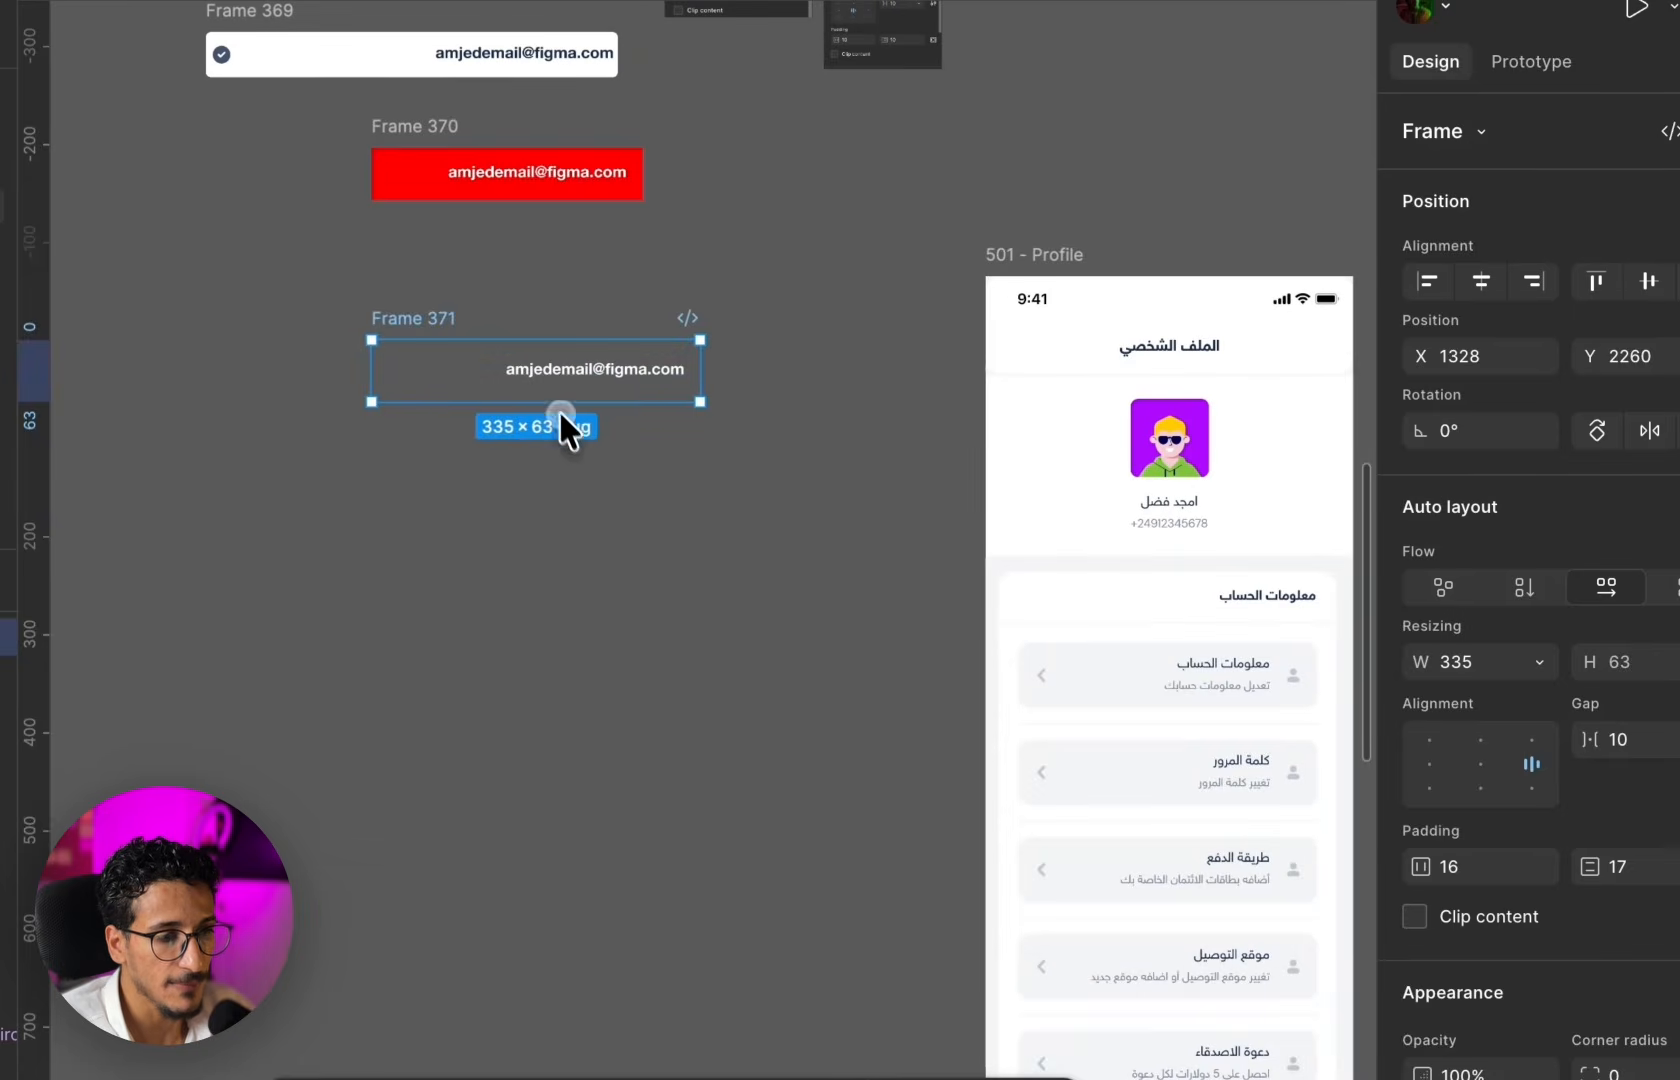
pyautogui.click(558, 456)
pyautogui.scroll(-2, 558, 459)
pyautogui.hscroll(1, 530, 443)
pyautogui.scroll(2, 540, 445)
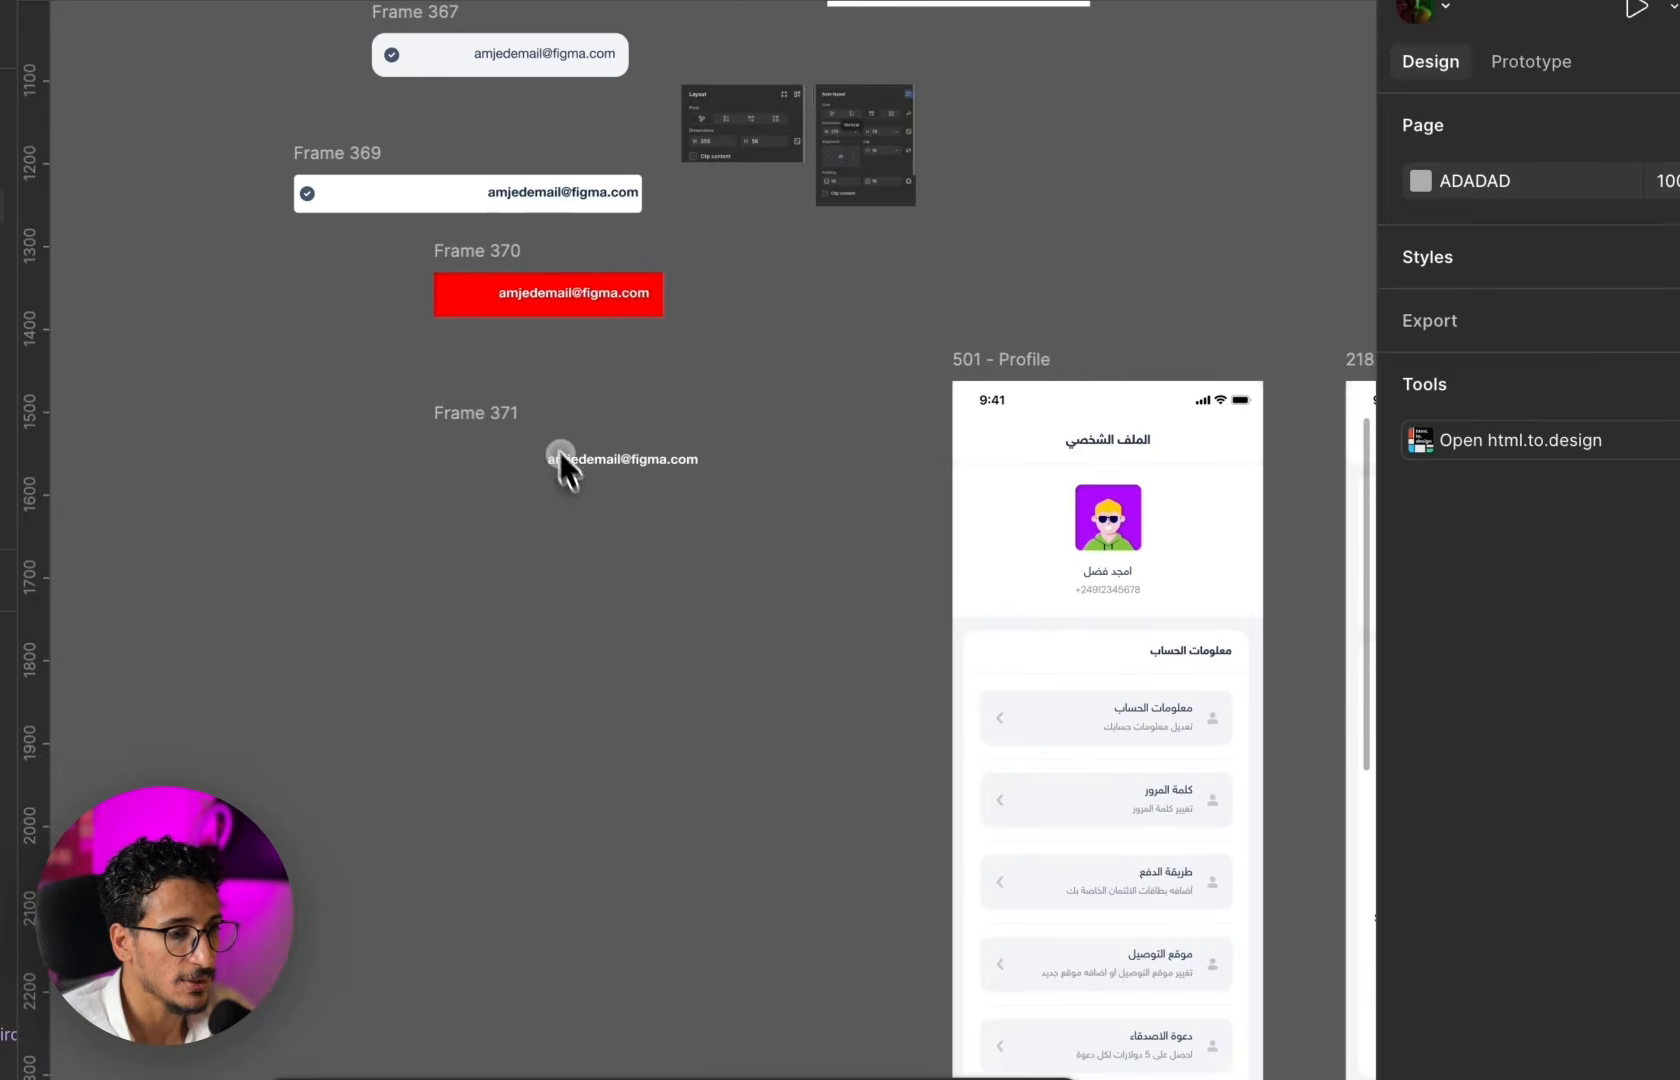
pyautogui.scroll(5, 580, 445)
pyautogui.scroll(3, 605, 490)
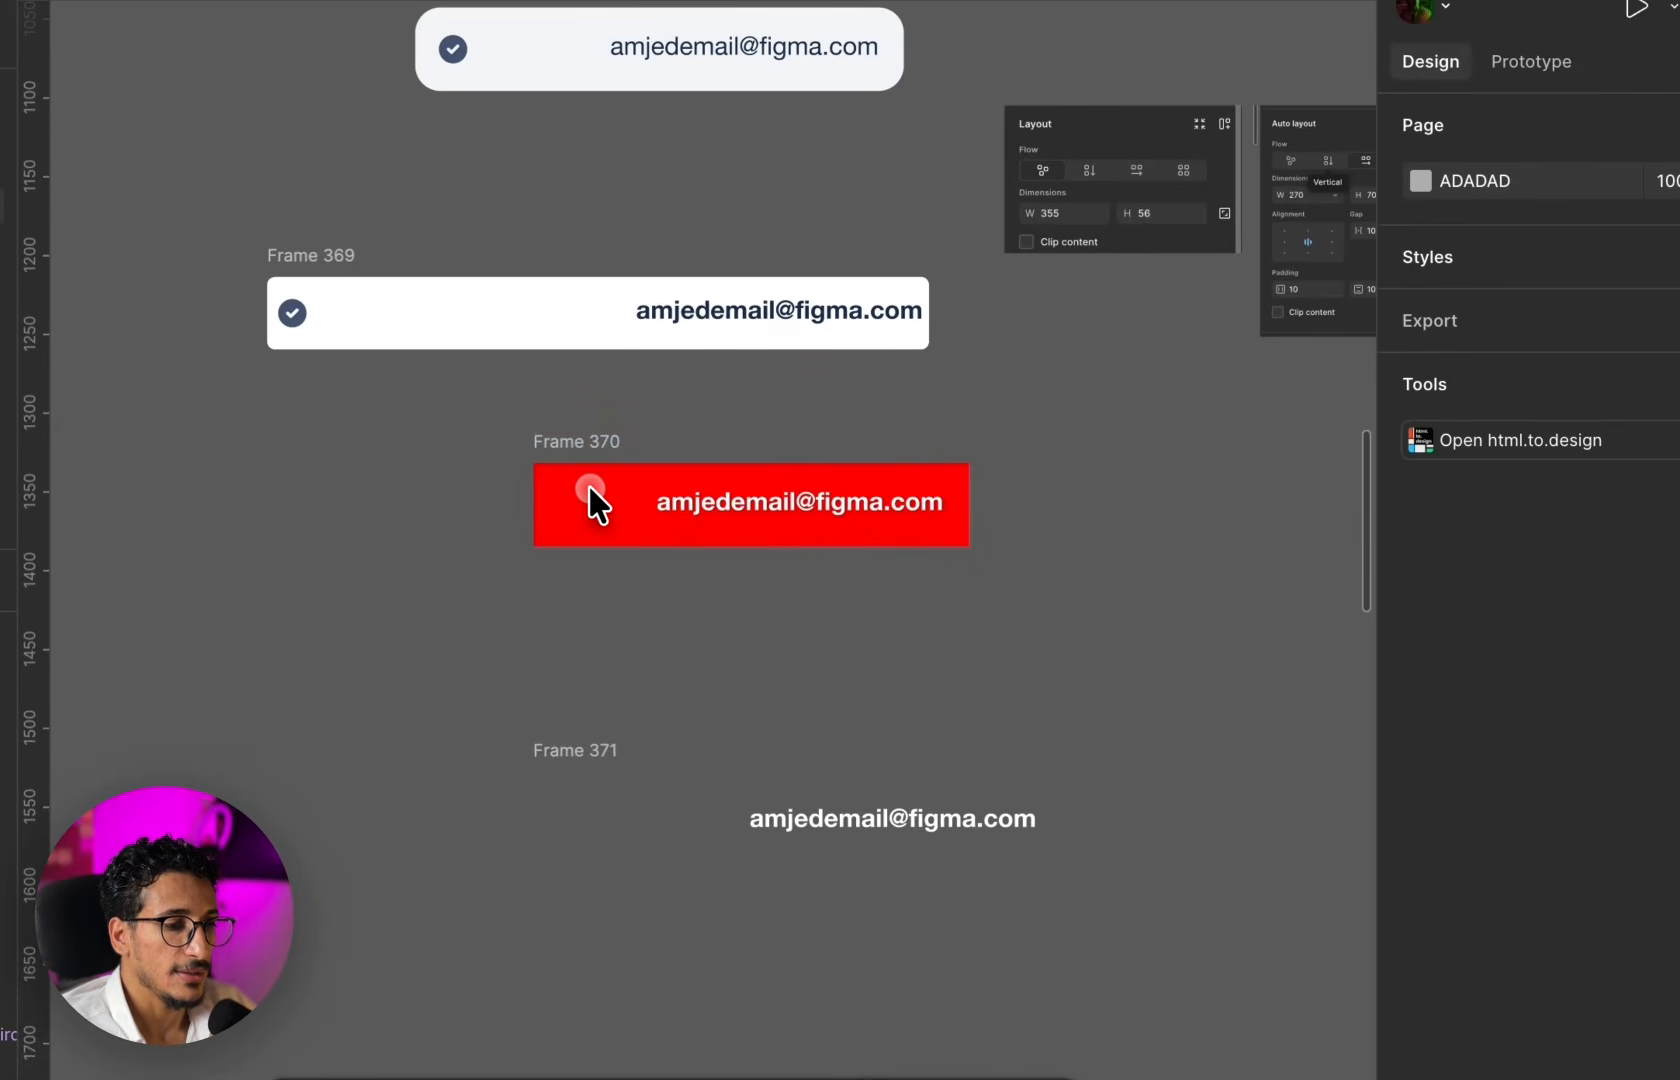
# - Place a copy of the red frame's e-mail text to the left of that frame and wrap it in an auto layout frame
pyautogui.scroll(1, 610, 525)
pyautogui.scroll(-6, 634, 555)
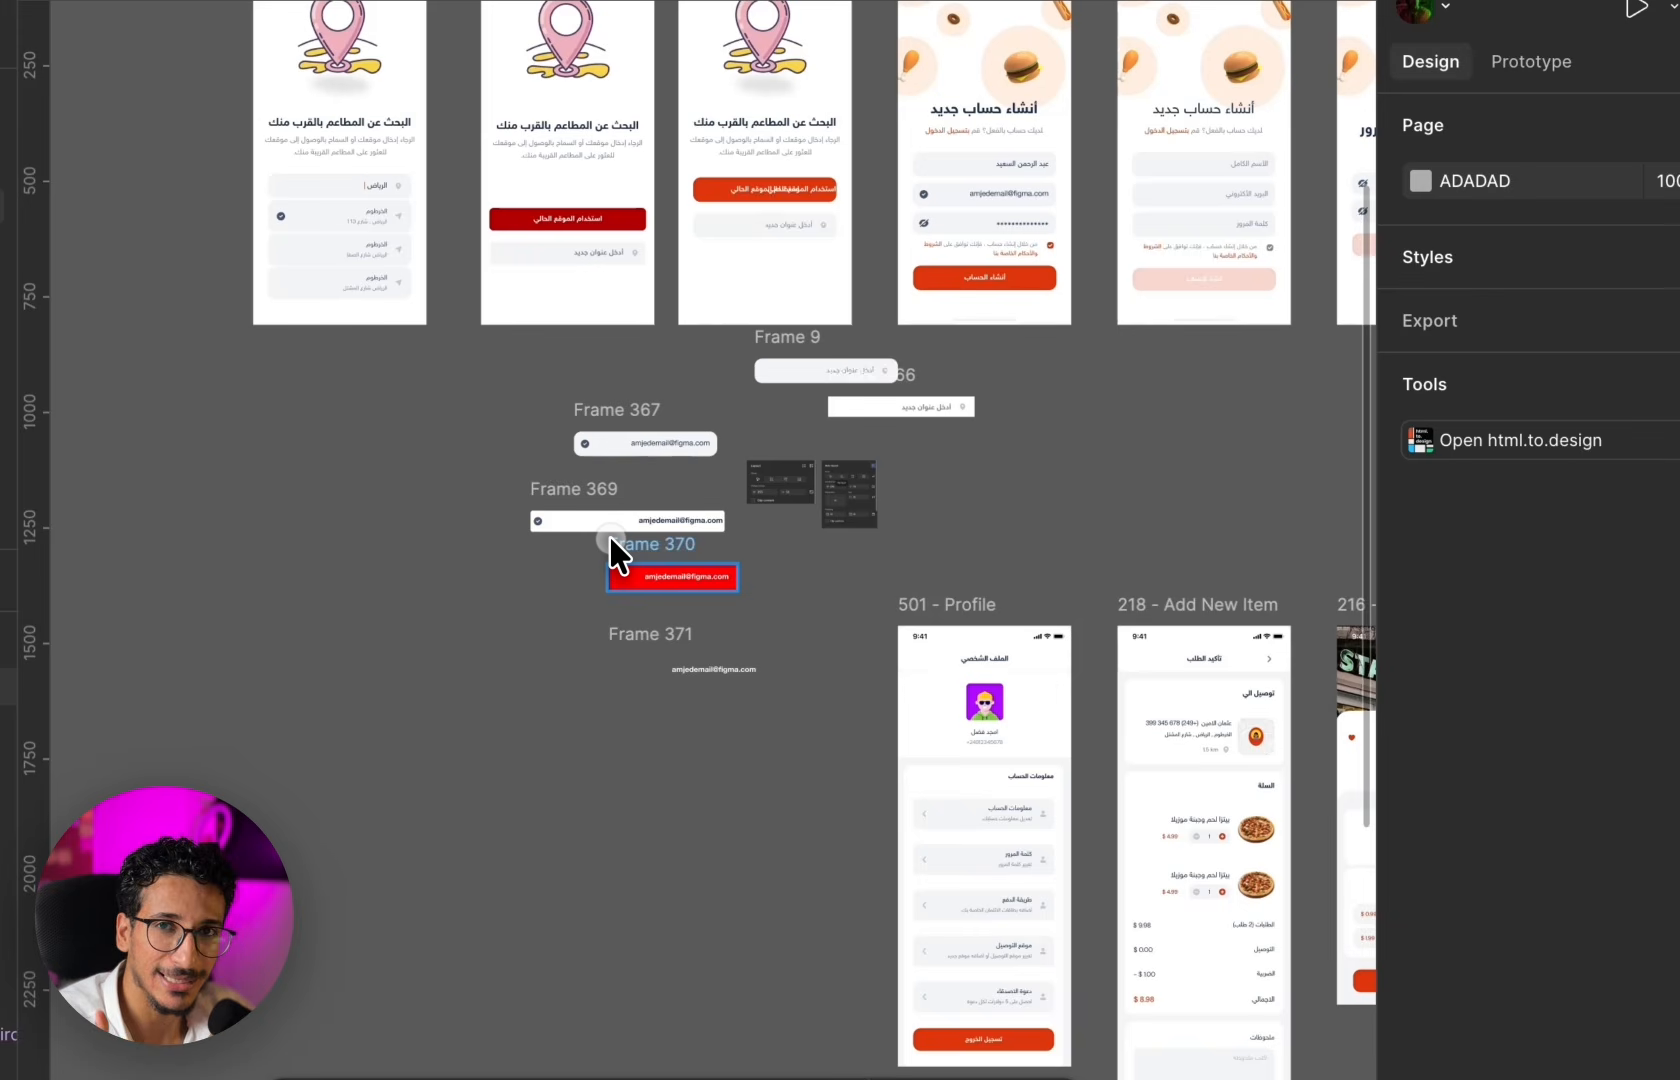
pyautogui.scroll(6, 587, 567)
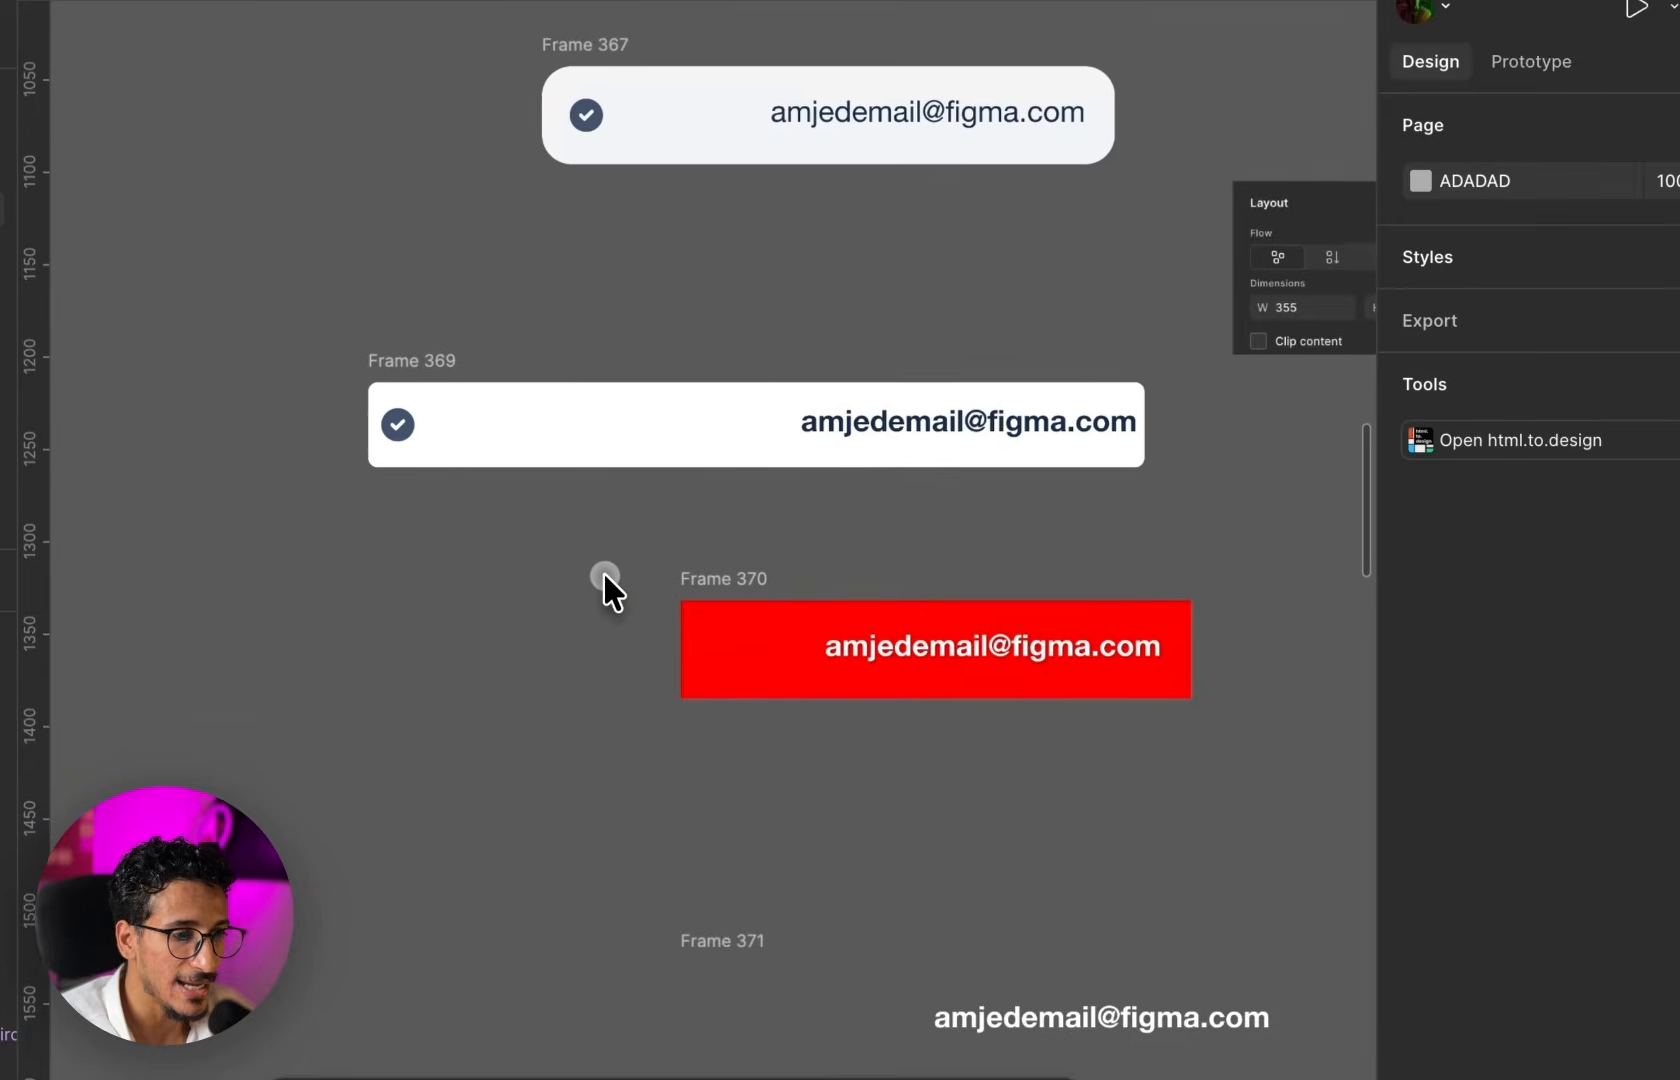
pyautogui.click(903, 658)
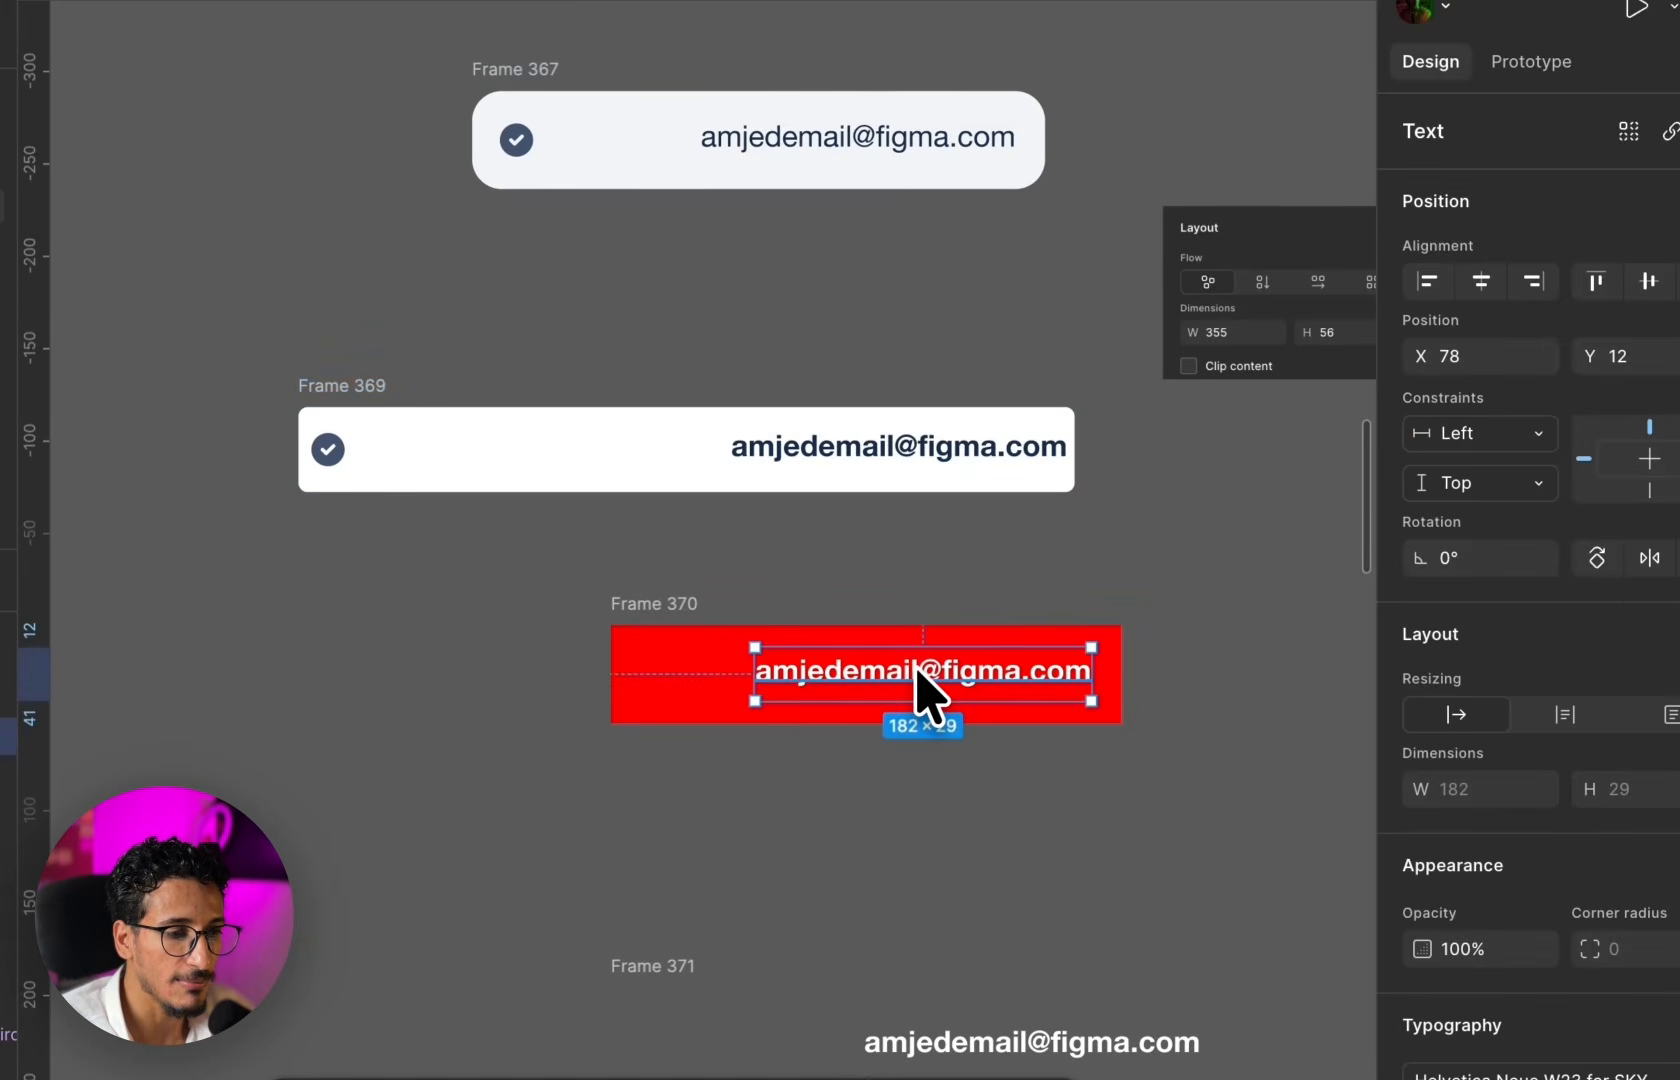
pyautogui.moveTo(914, 666); pyautogui.dragTo(522, 642)
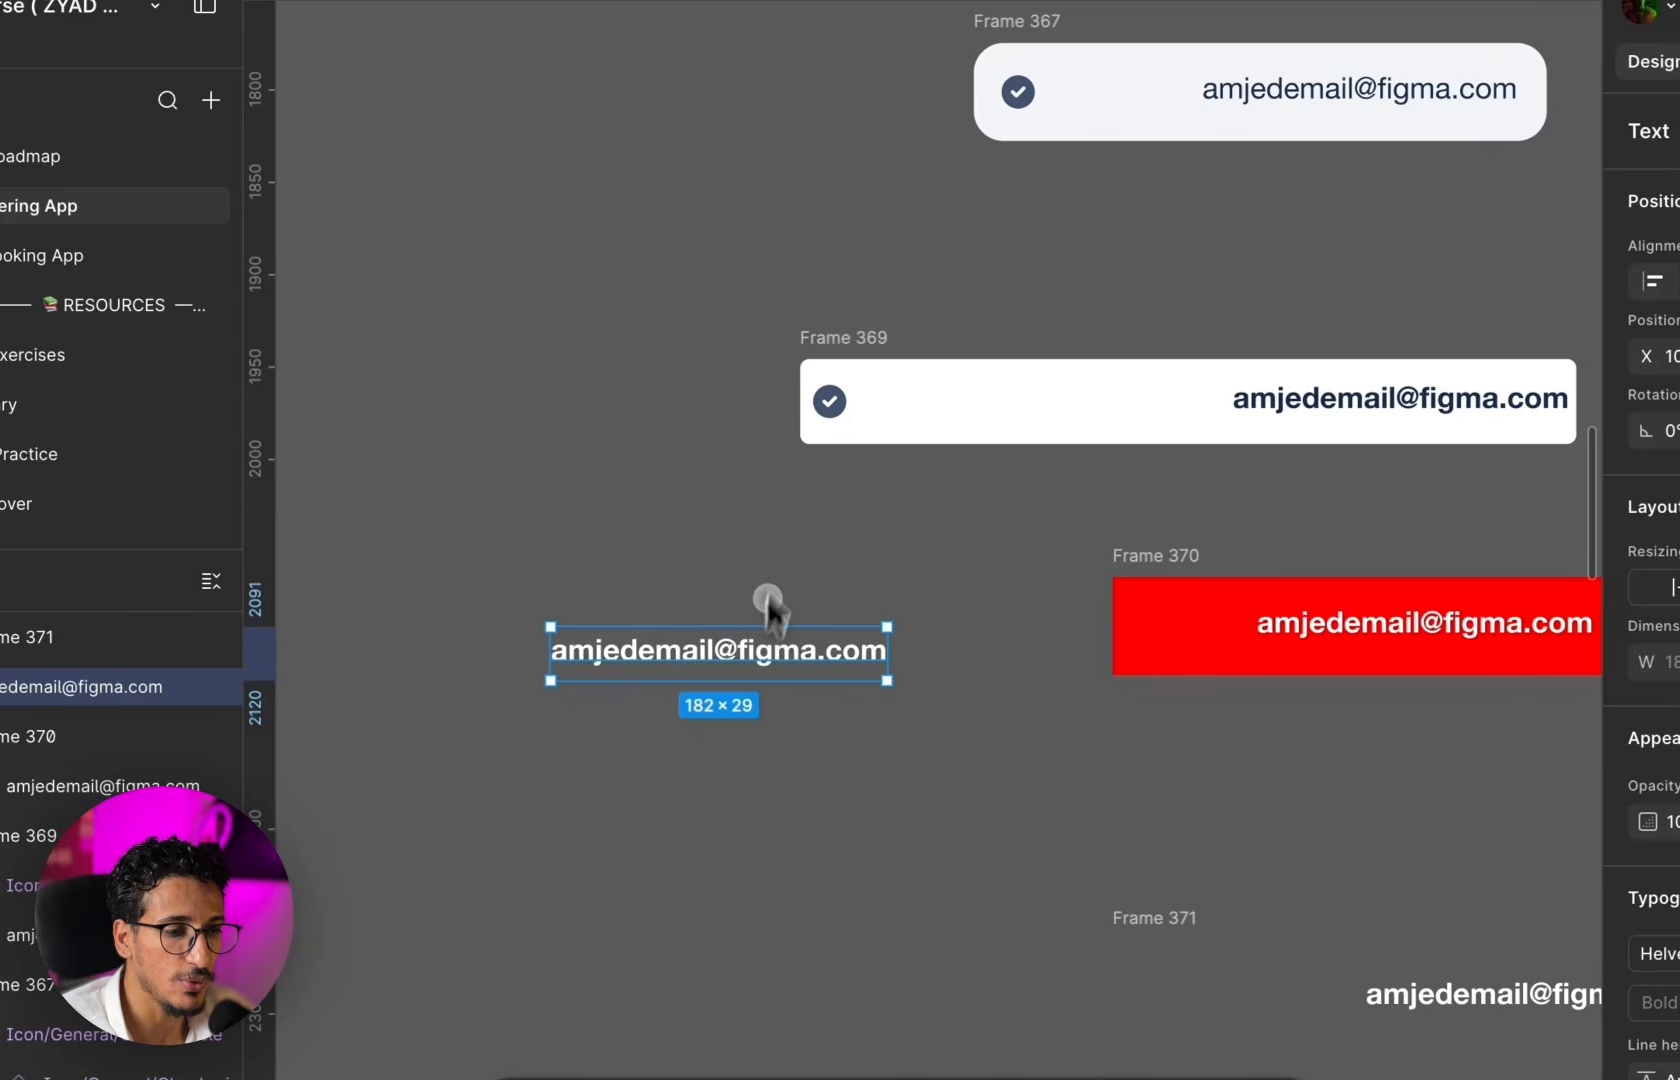
pyautogui.hotkey('shift', 'a')
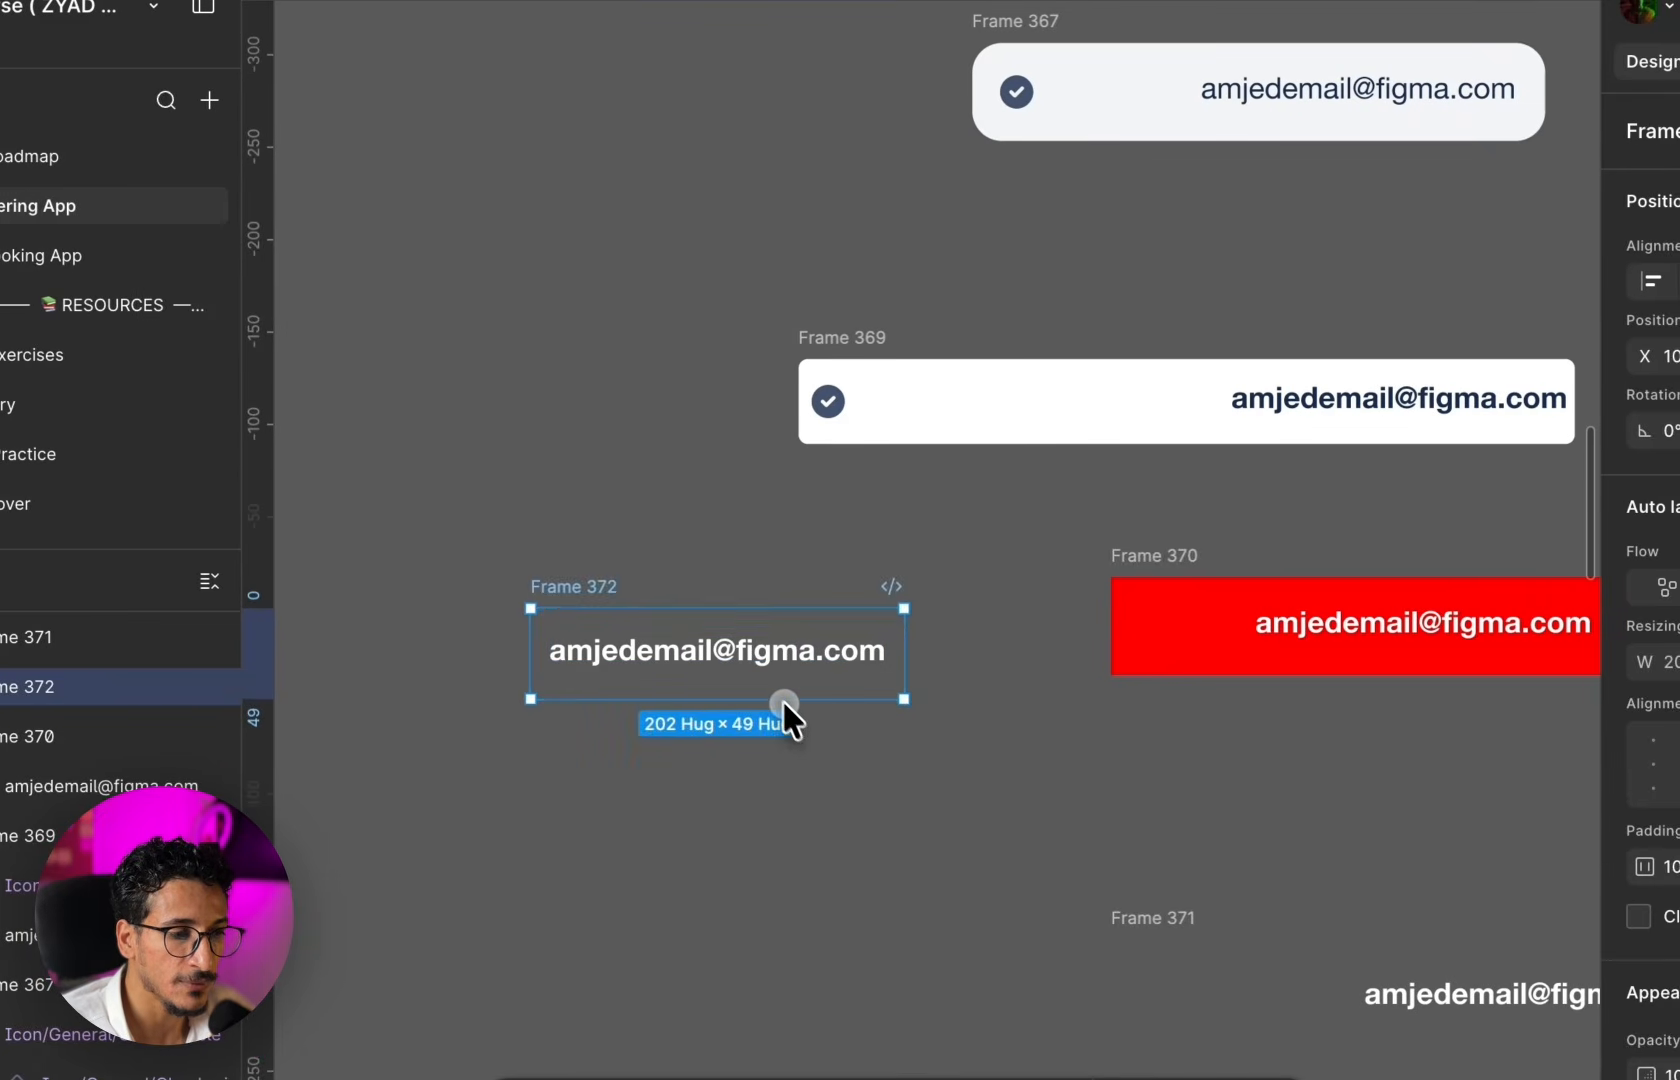
# - Widen the new auto layout frame to 274 and shift it slightly further left of the red frame
pyautogui.scroll(-2, 784, 701)
pyautogui.scroll(3, 744, 596)
pyautogui.scroll(-1, 760, 532)
pyautogui.hscroll(-3, 700, 512)
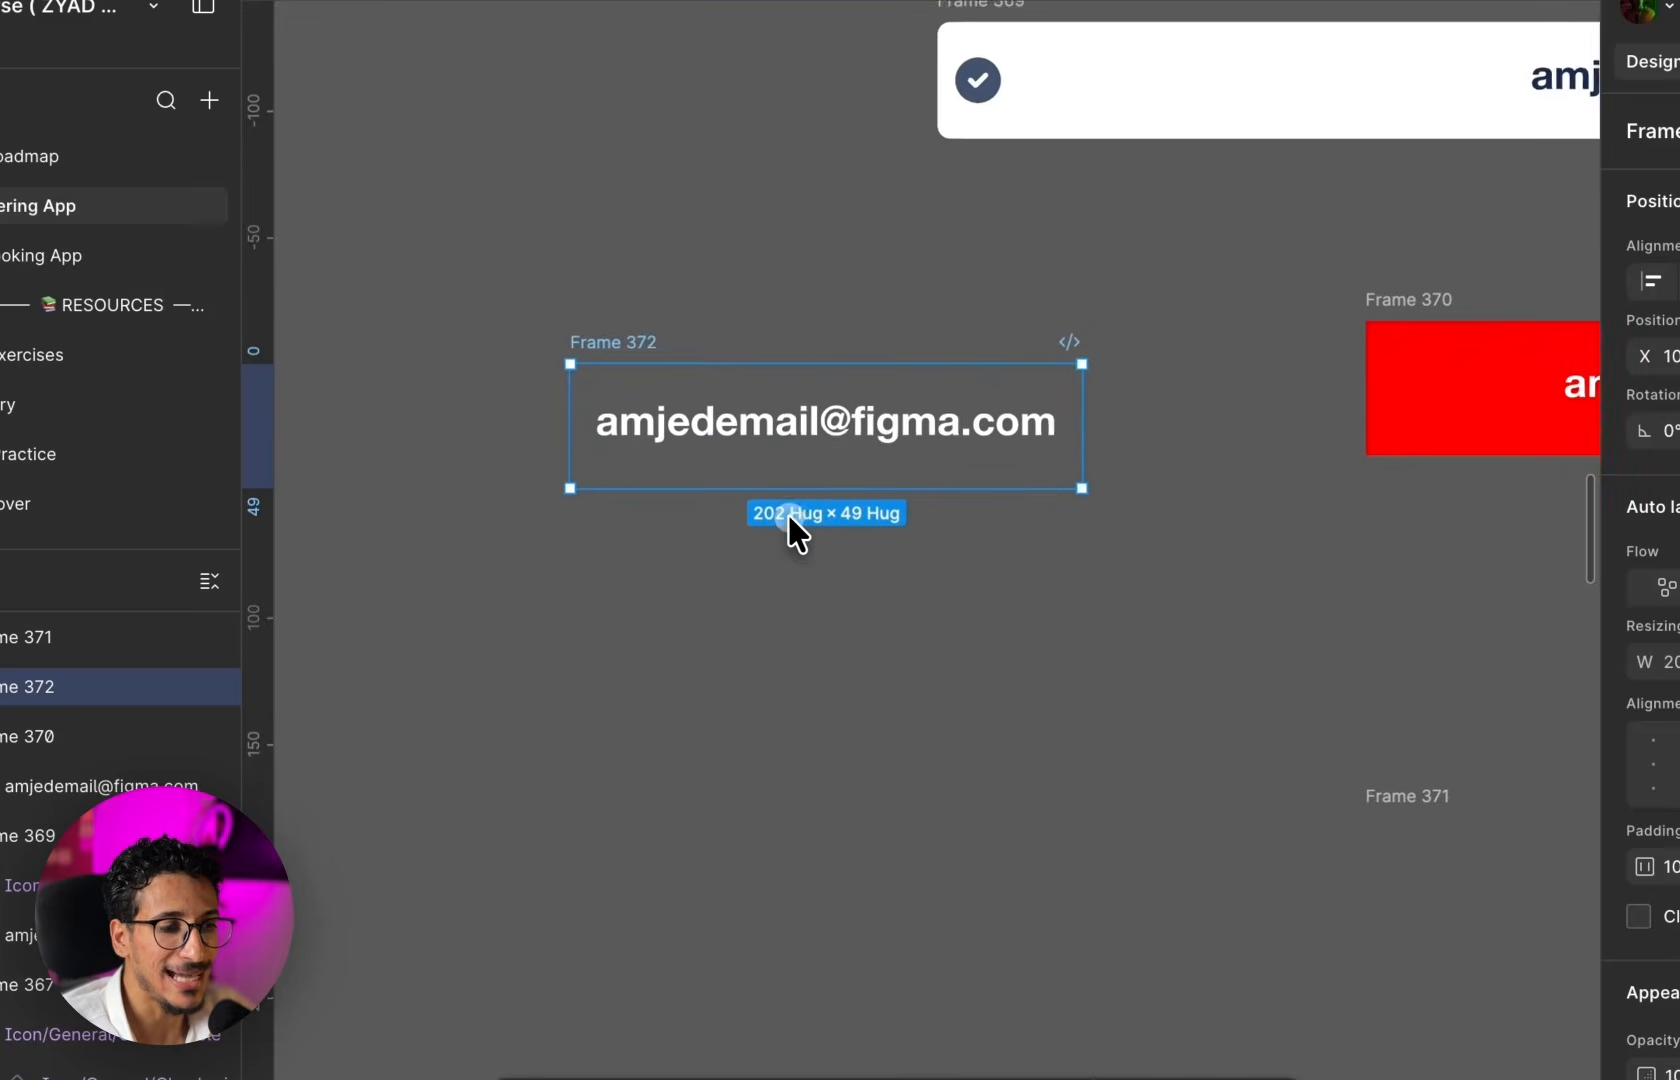
pyautogui.scroll(-1, 789, 516)
pyautogui.scroll(-2, 1337, 698)
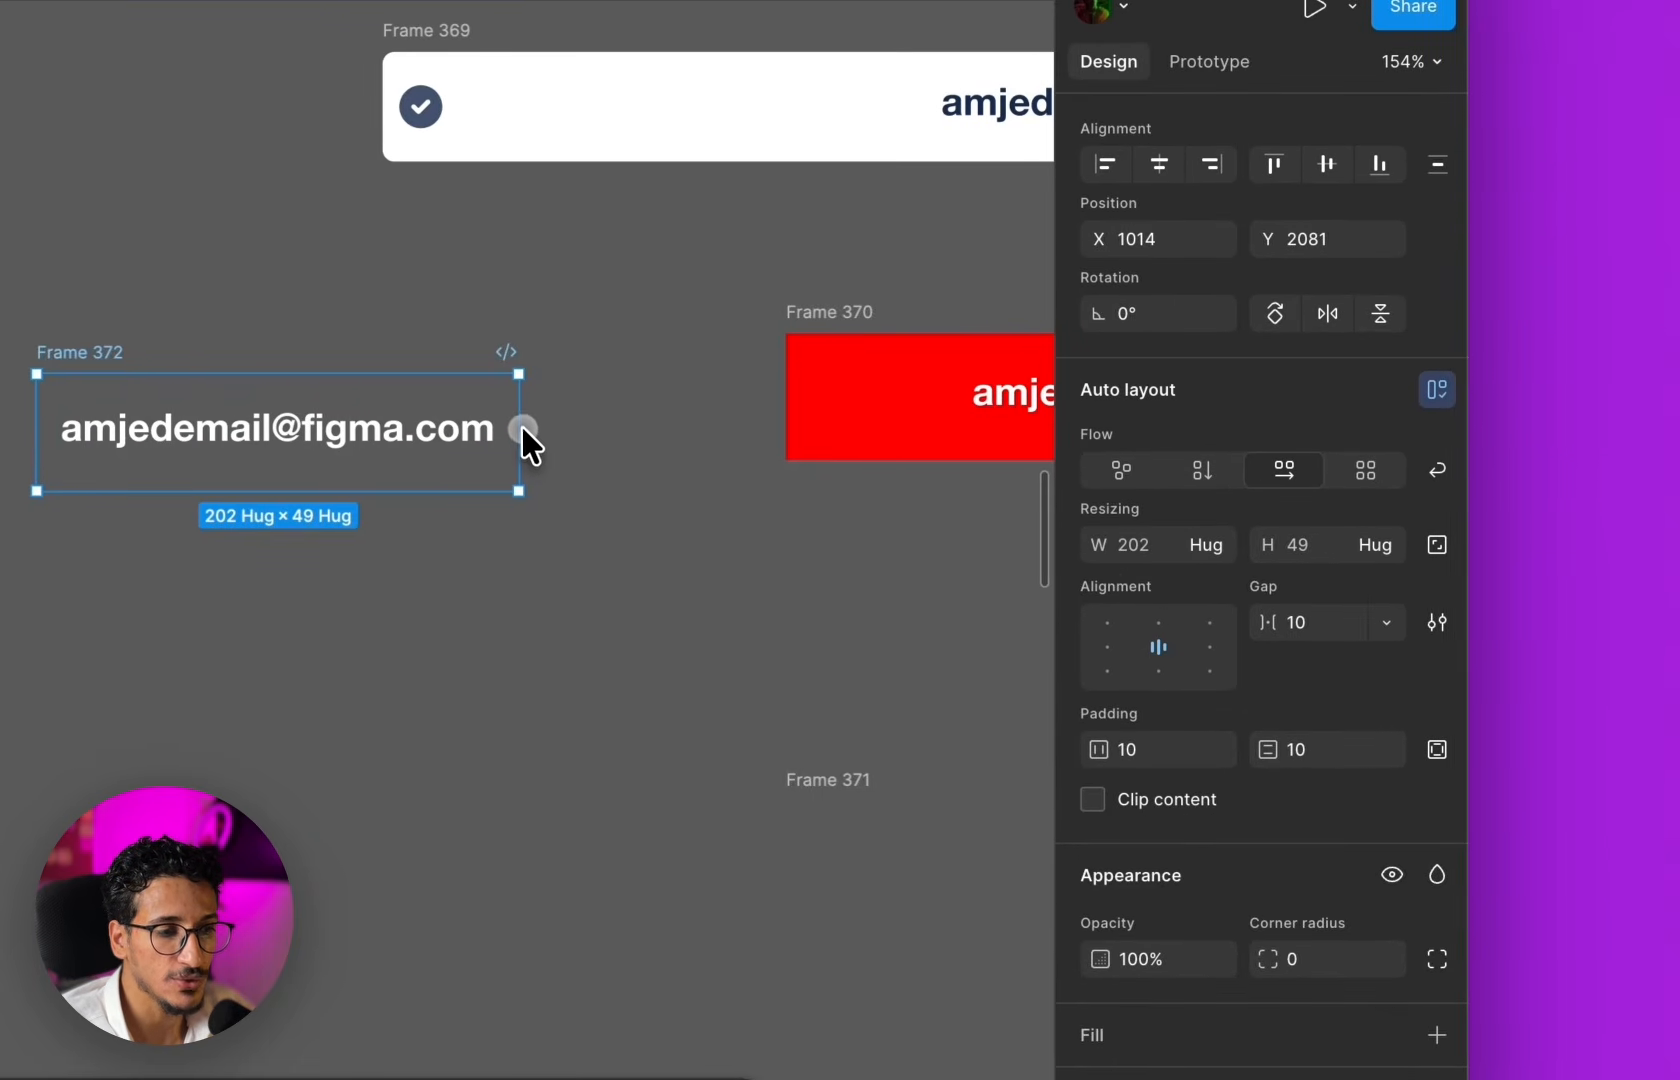
pyautogui.moveTo(521, 428); pyautogui.dragTo(728, 408)
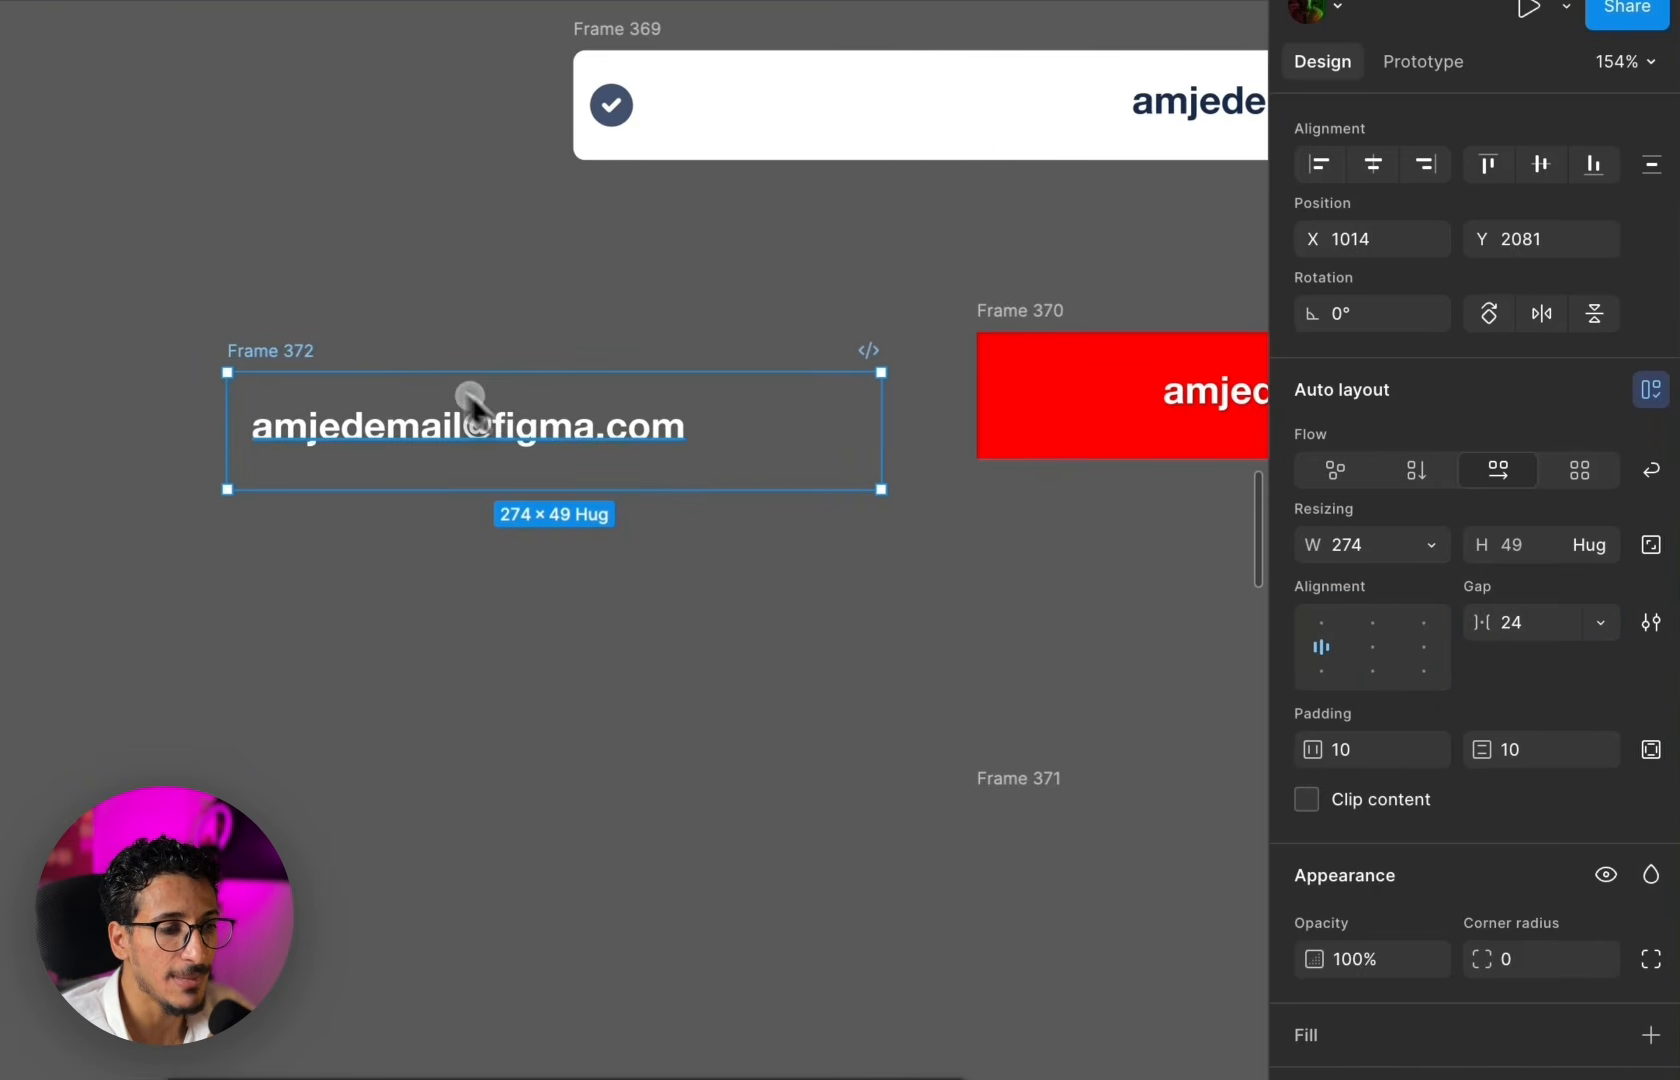
pyautogui.moveTo(122, 348); pyautogui.dragTo(69, 345)
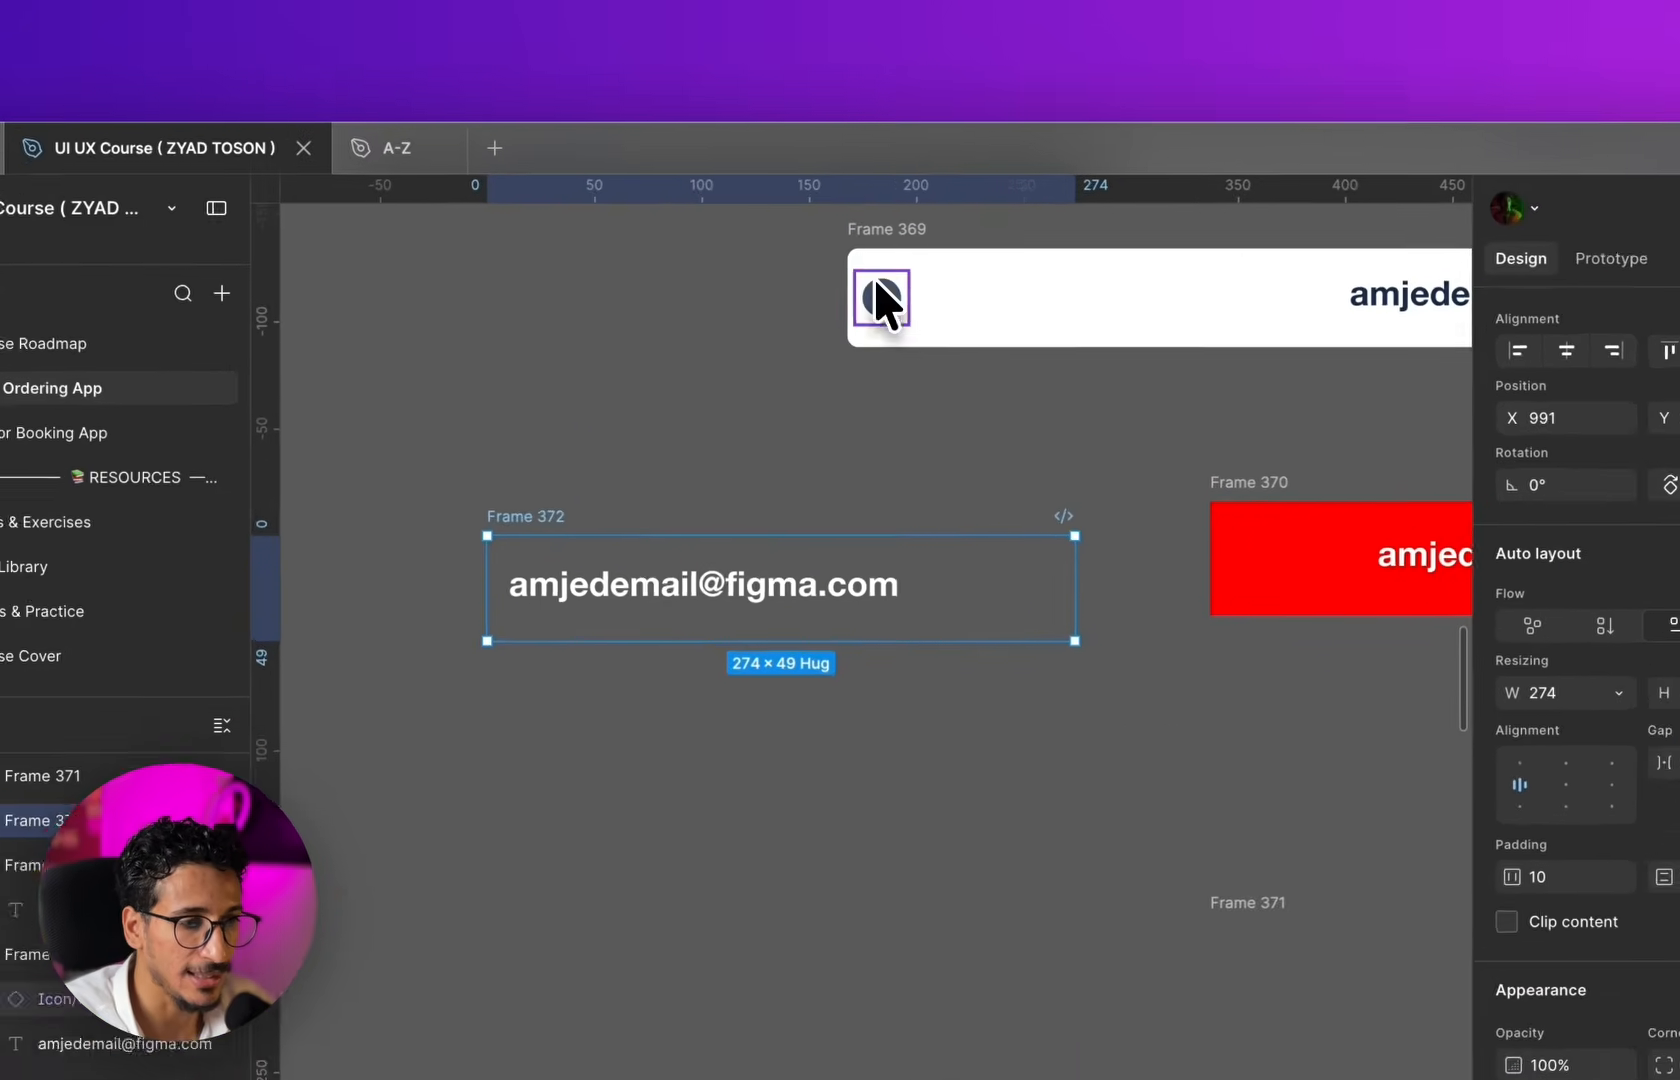
# - Try adding a copy of the check icon after the frame's e-mail text and adjusting the gap, and undo both changes
pyautogui.click(870, 252)
pyautogui.moveTo(870, 253); pyautogui.dragTo(957, 436)
pyautogui.moveTo(1018, 574); pyautogui.dragTo(1016, 628)
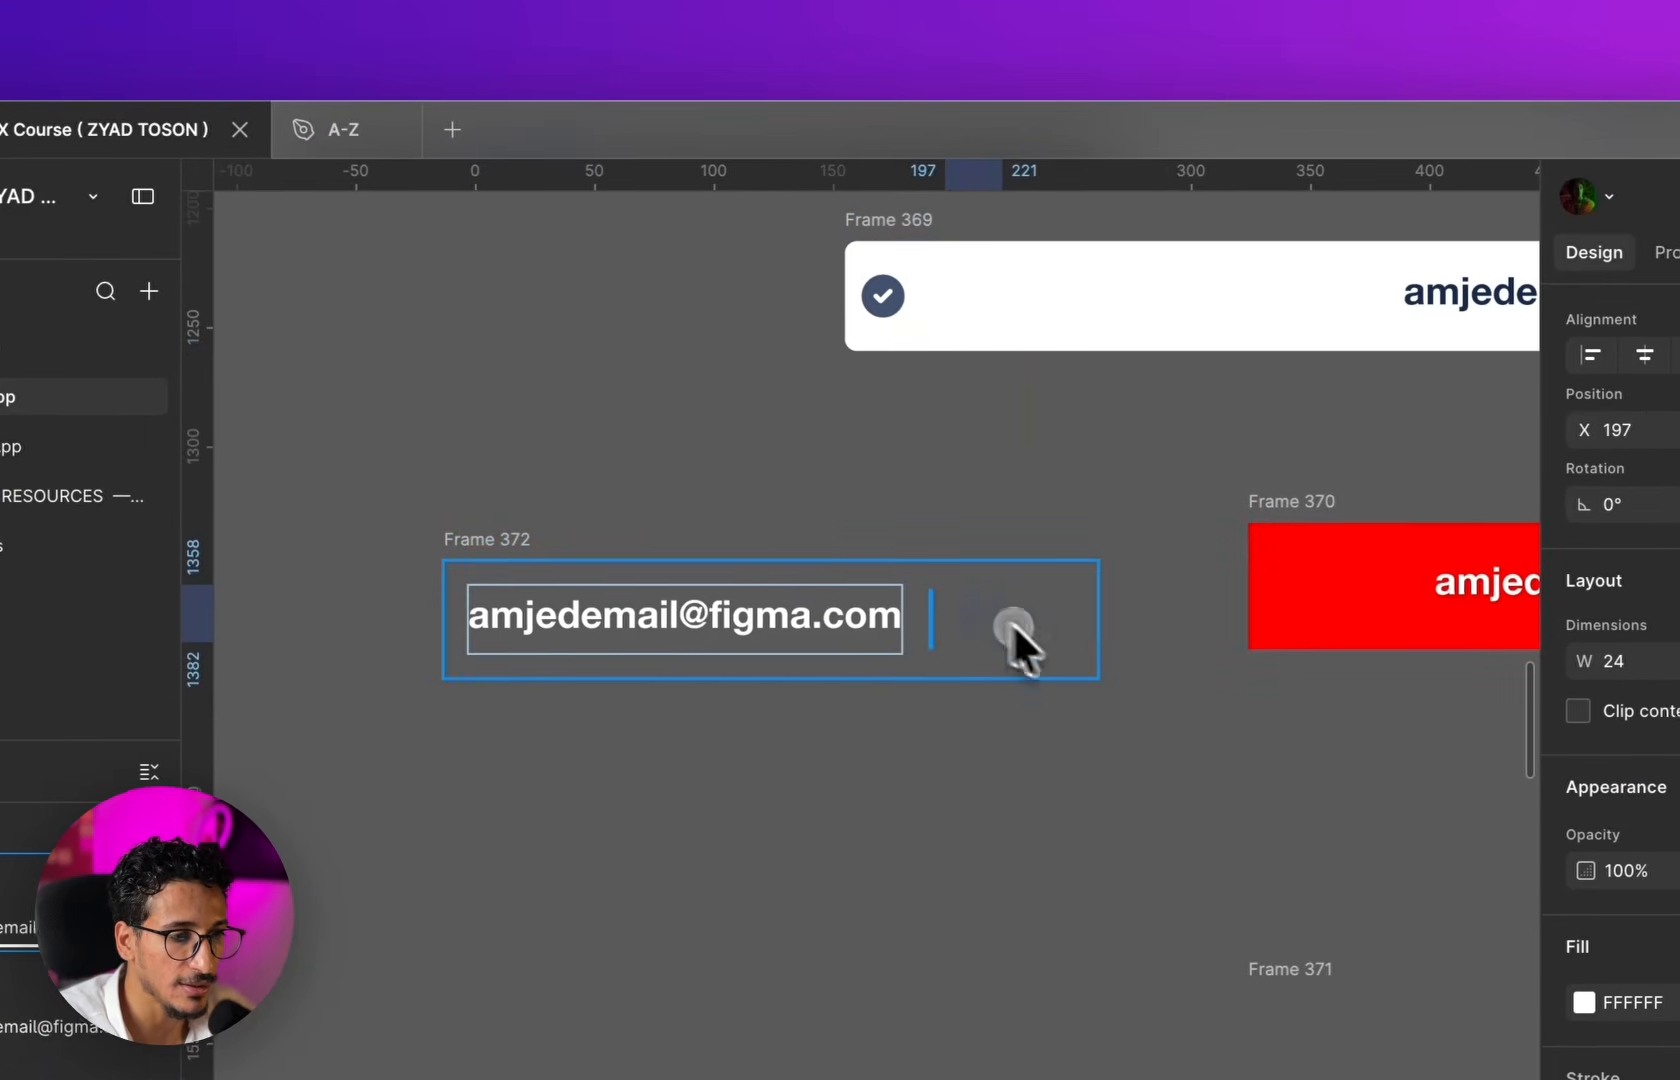
pyautogui.click(378, 457)
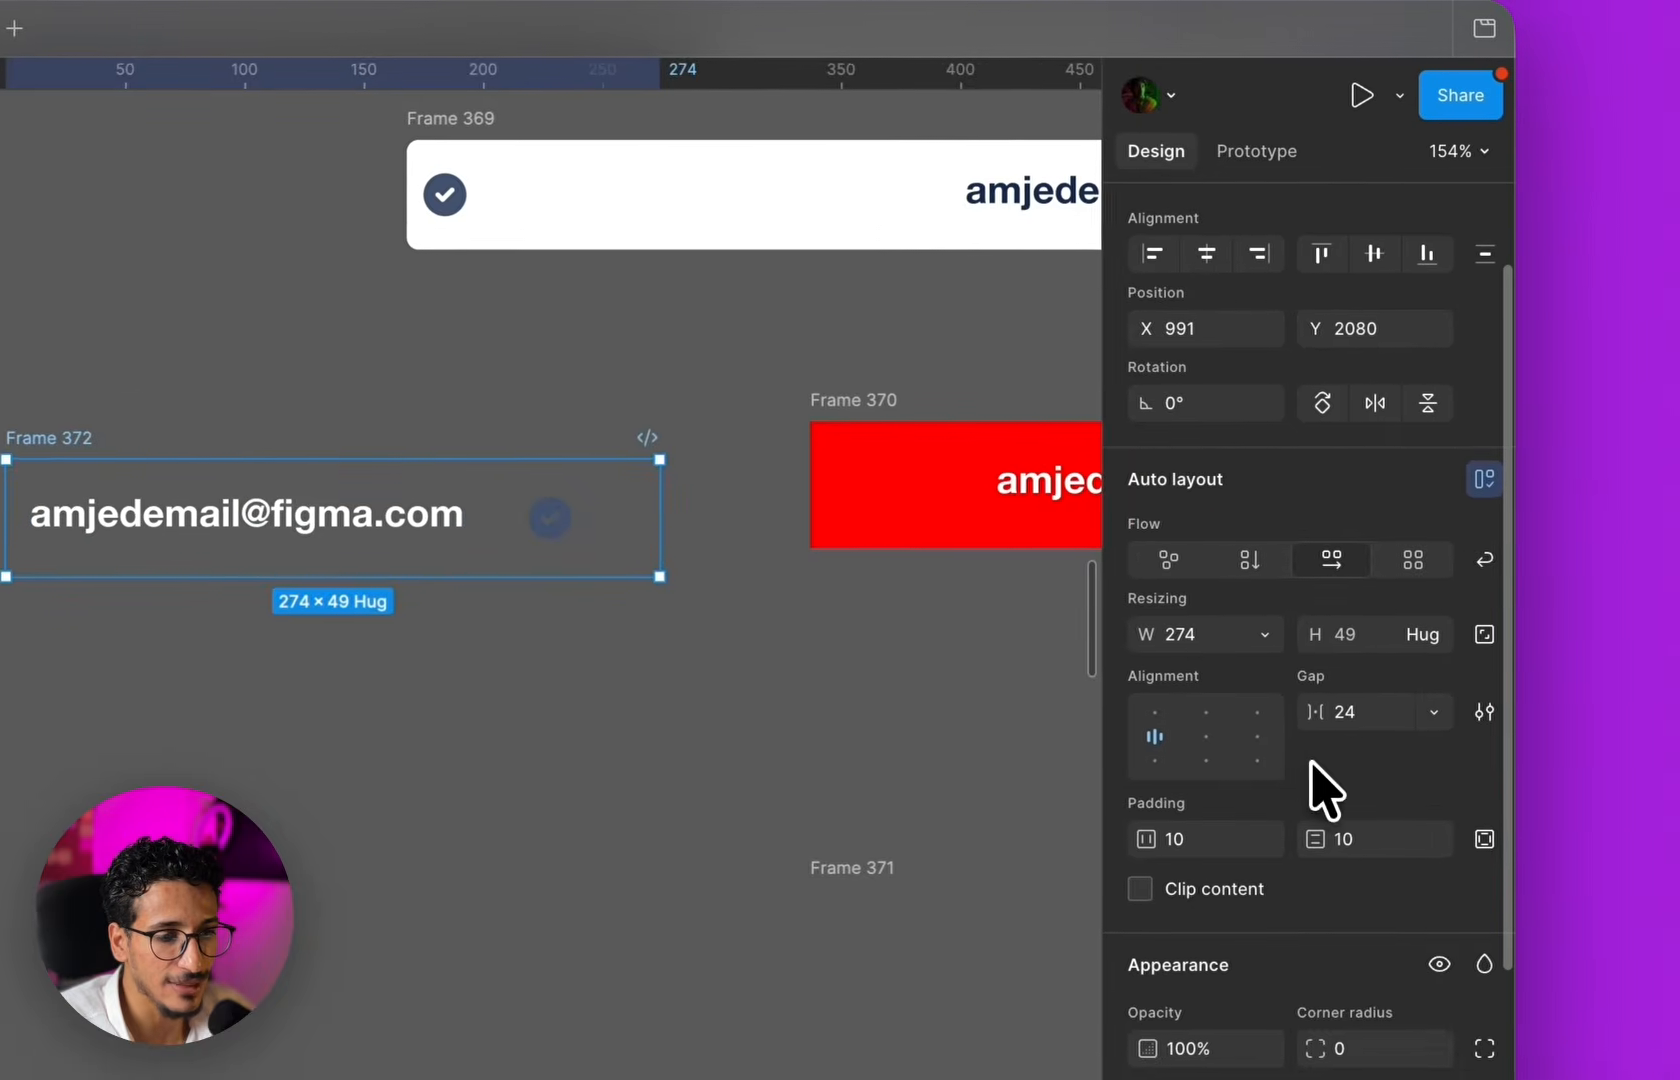
pyautogui.moveTo(1404, 706); pyautogui.dragTo(1383, 709)
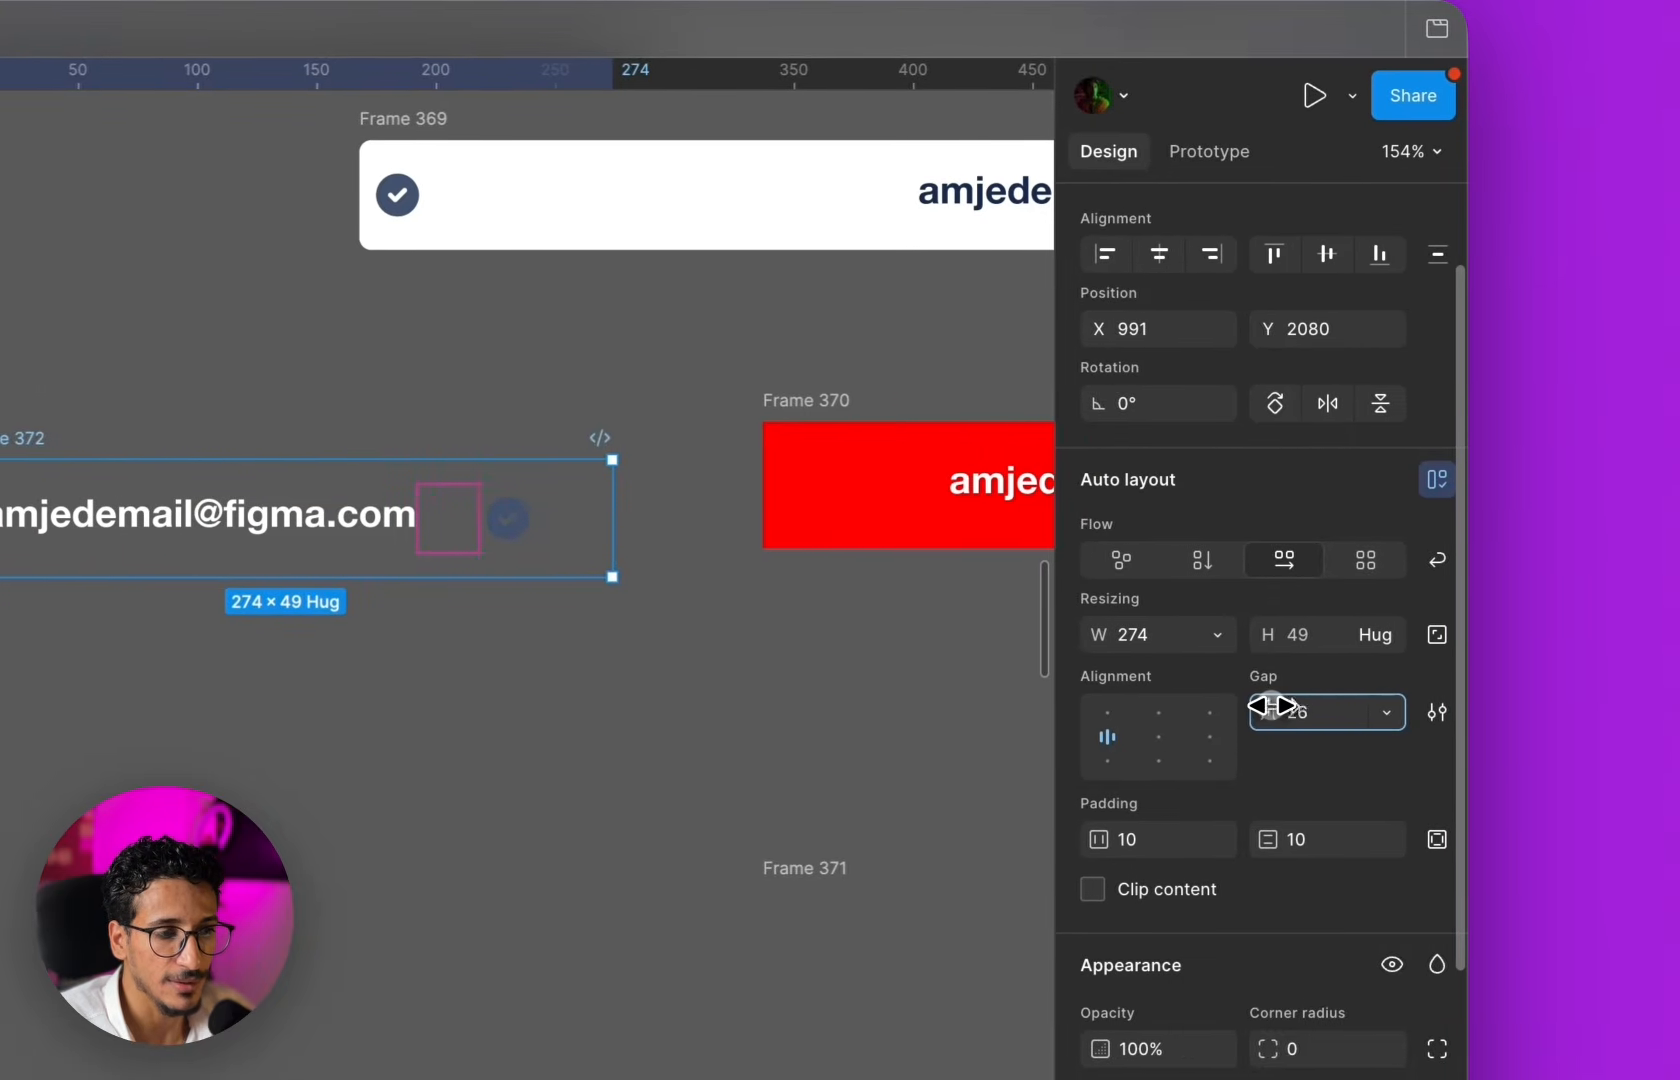
pyautogui.press('super+z')
pyautogui.press('super+z')
pyautogui.press('super+z')
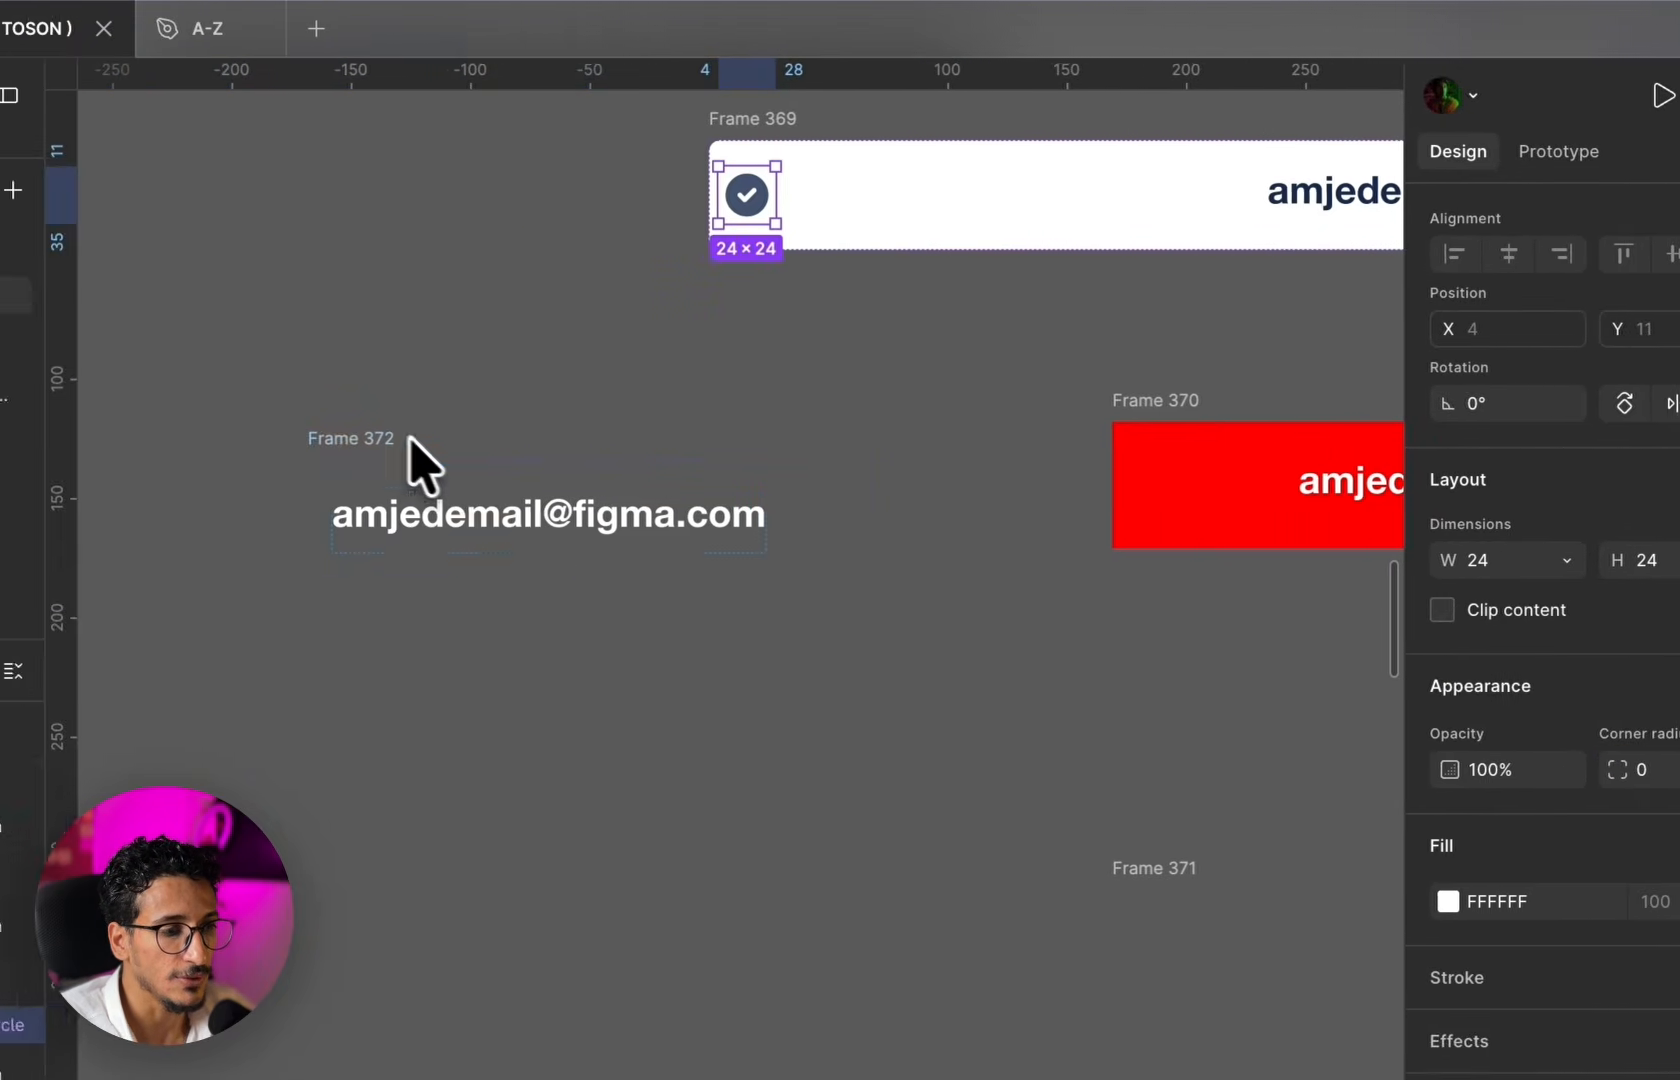
# - Set the new auto layout frame's horizontal padding to 16 and its vertical padding to 8
pyautogui.click(30, 438)
pyautogui.scroll(-3, 1576, 817)
pyautogui.moveTo(1291, 641); pyautogui.dragTo(1301, 650)
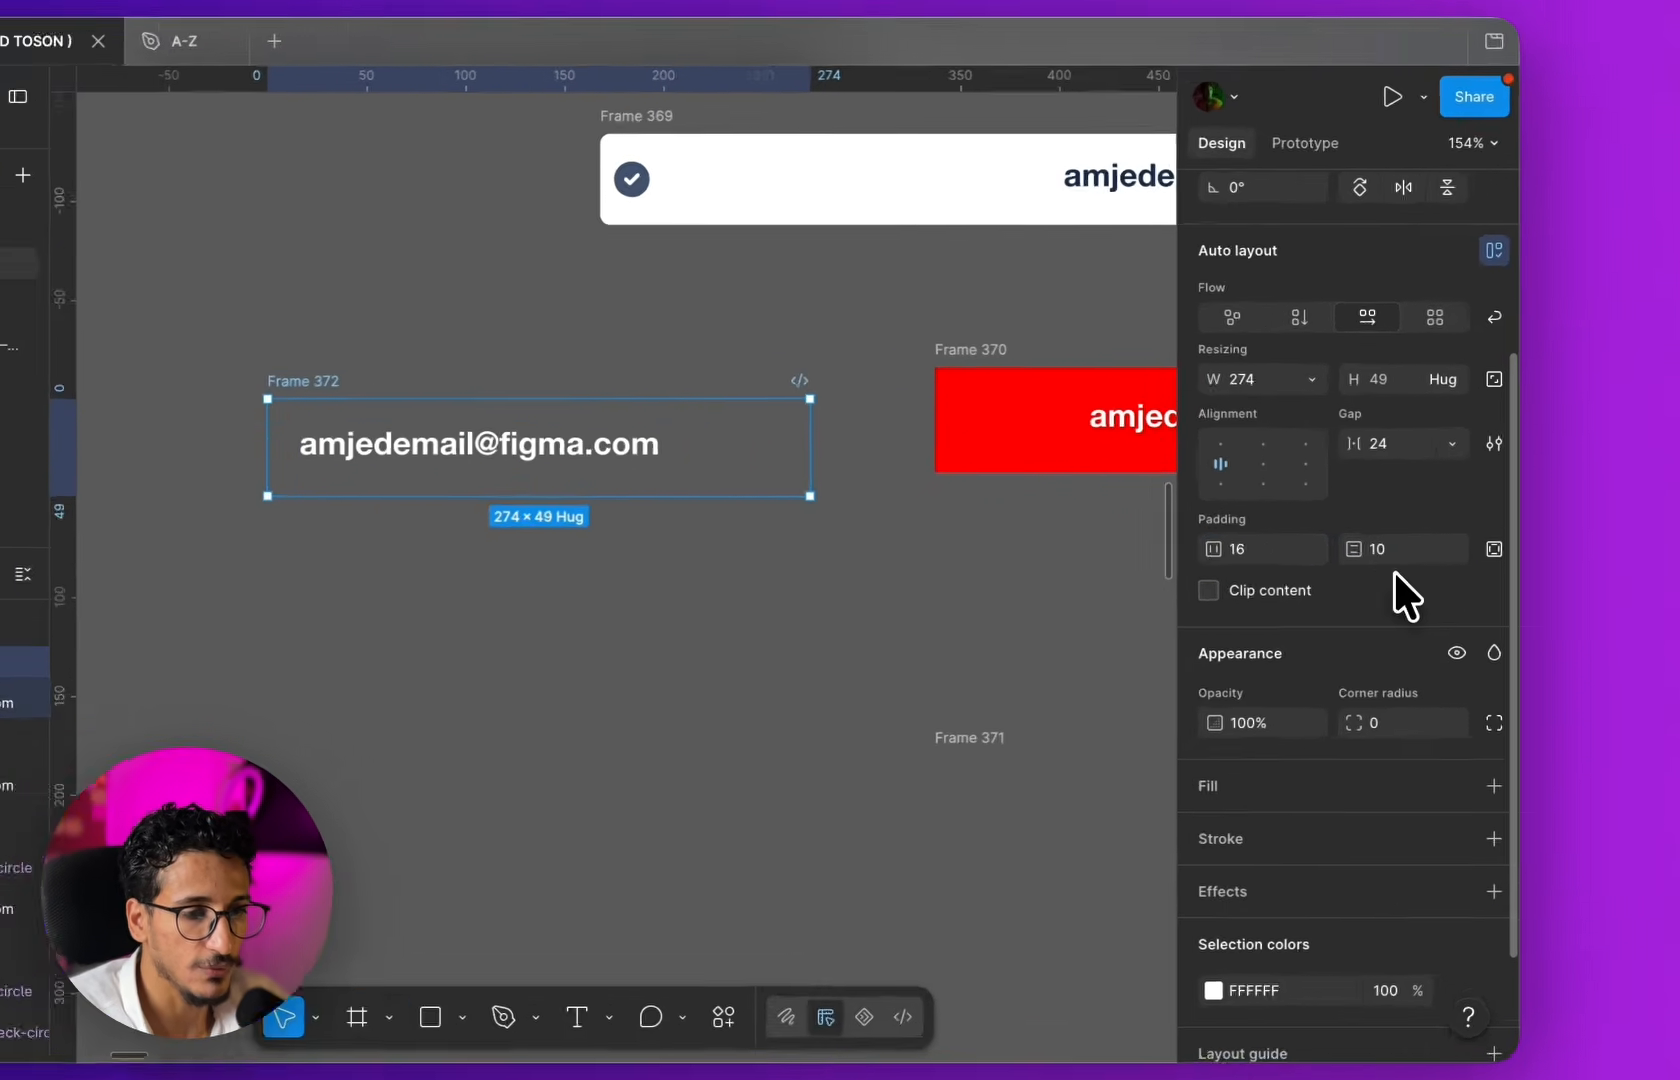
pyautogui.click(1468, 554)
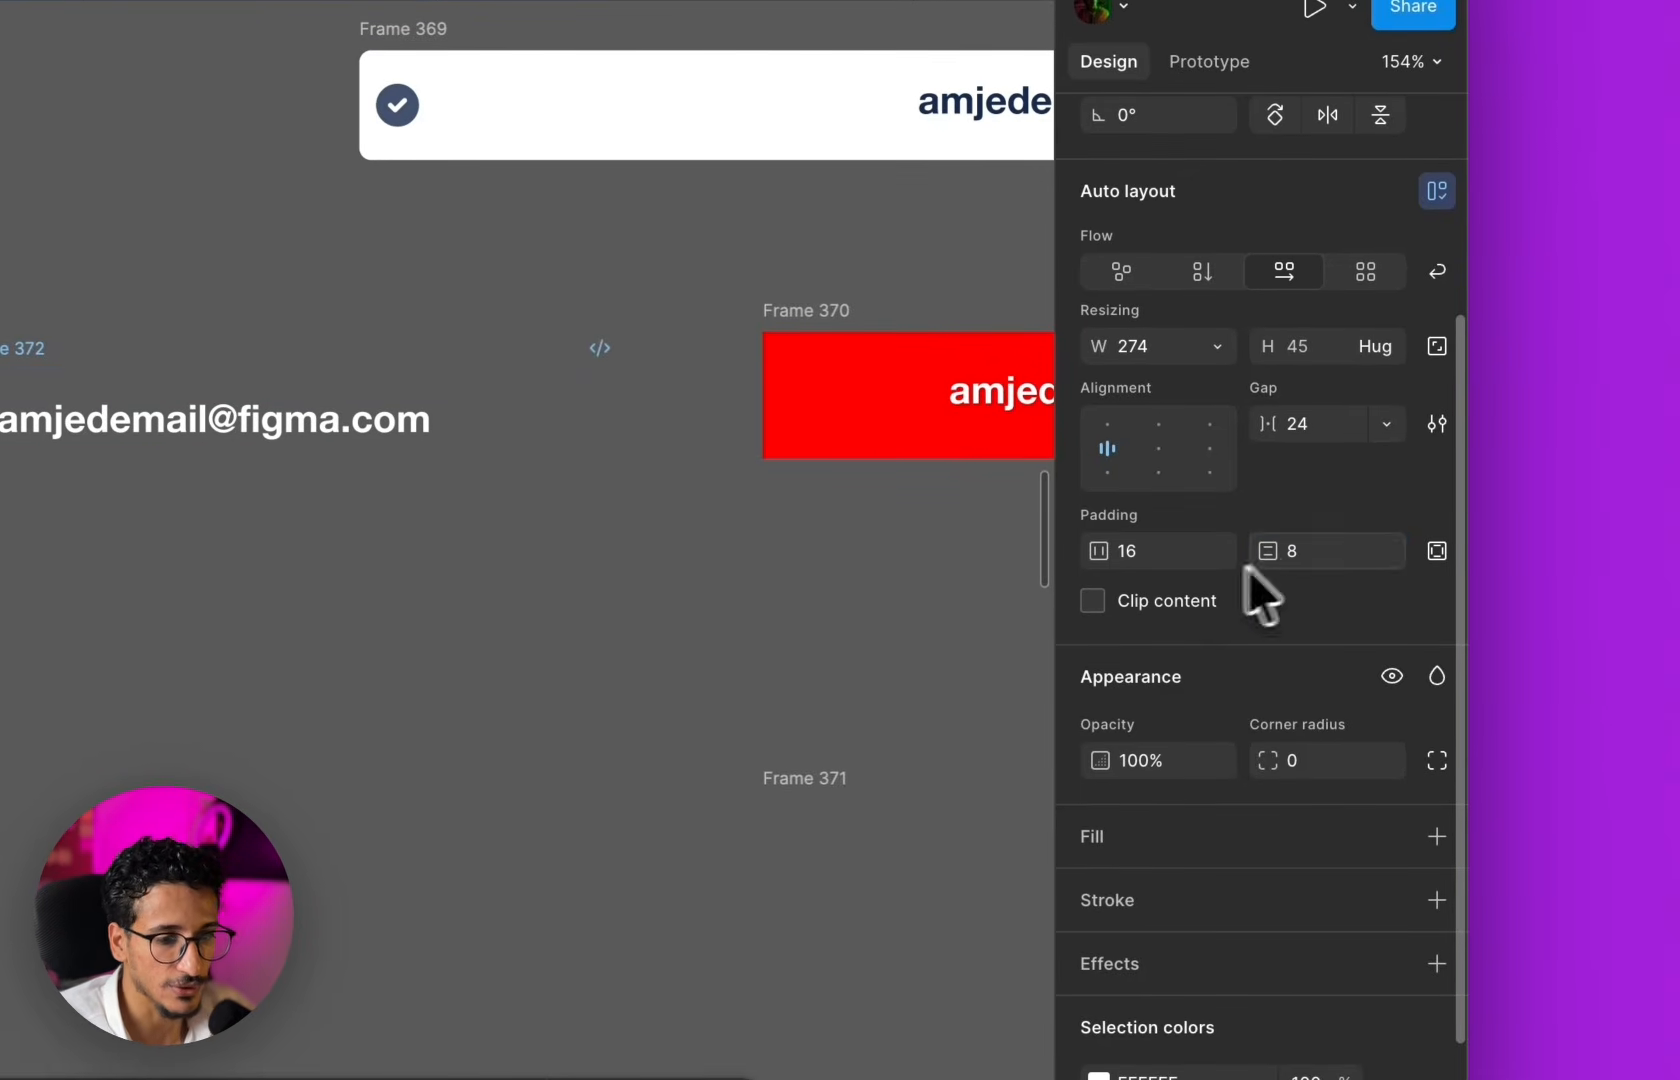
# - Place a copy of the check icon from the white frame after the e-mail text in the new auto layout frame
pyautogui.scroll(-3, 360, 592)
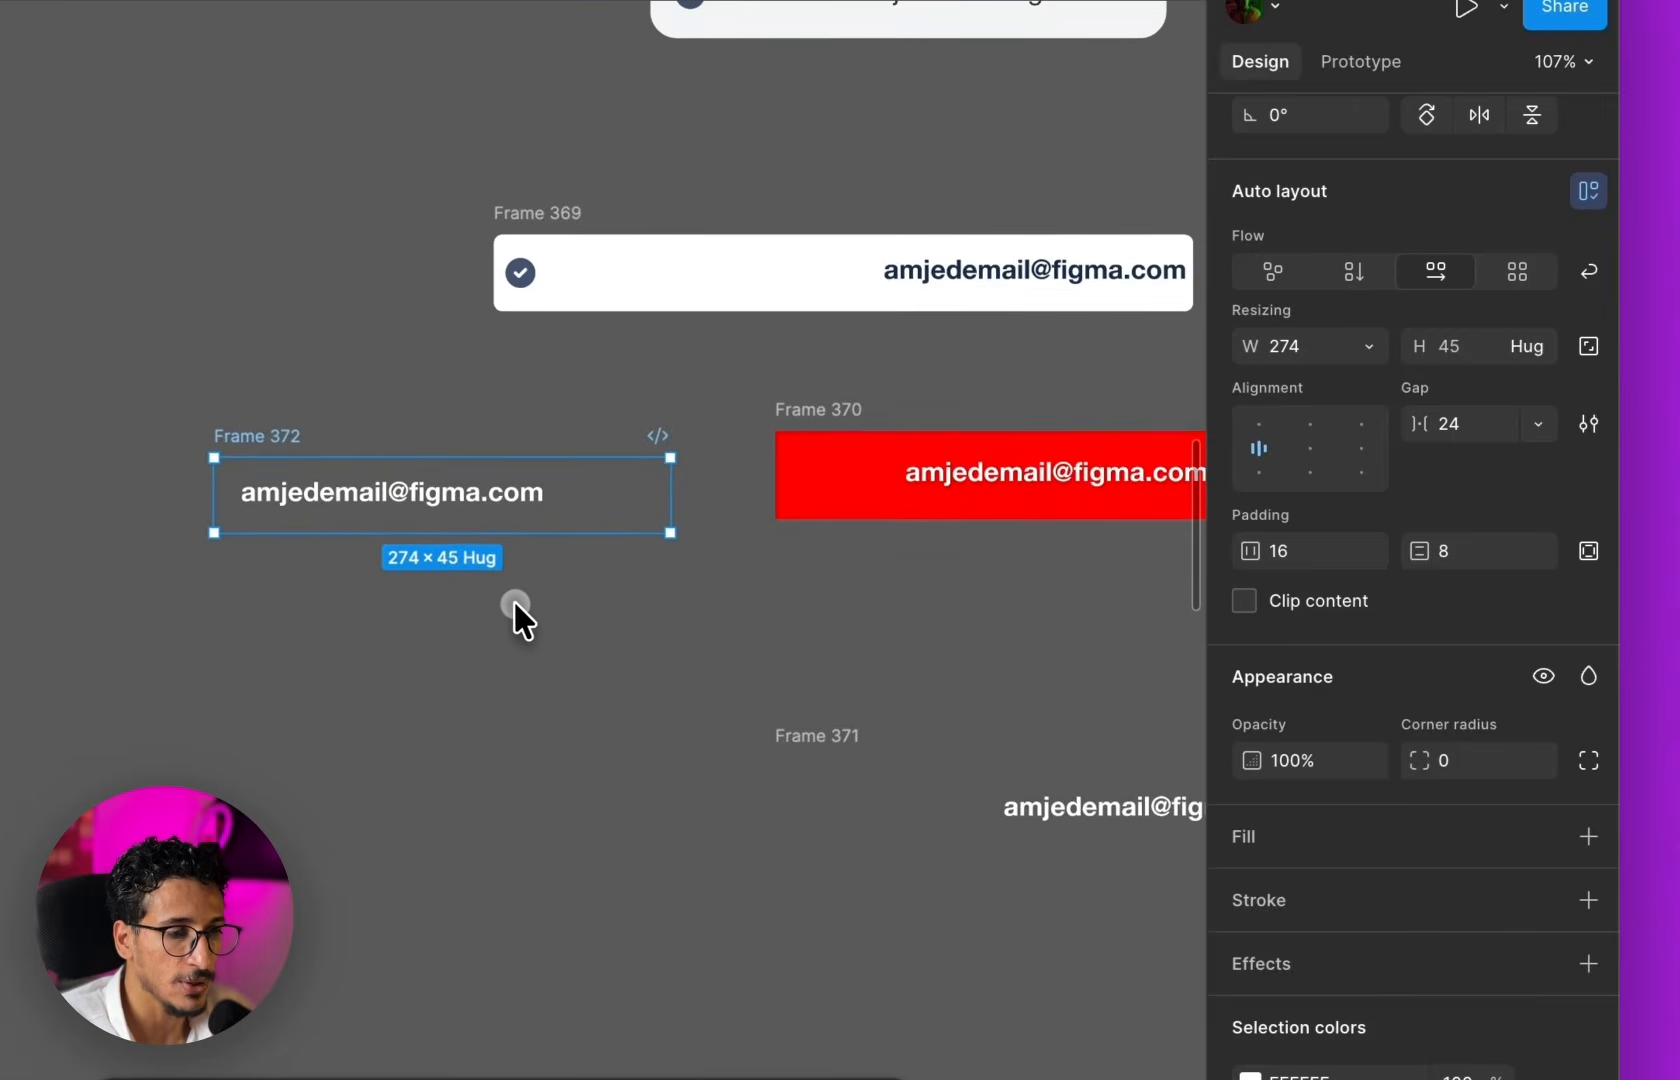
pyautogui.scroll(1, 495, 635)
pyautogui.scroll(5, 516, 696)
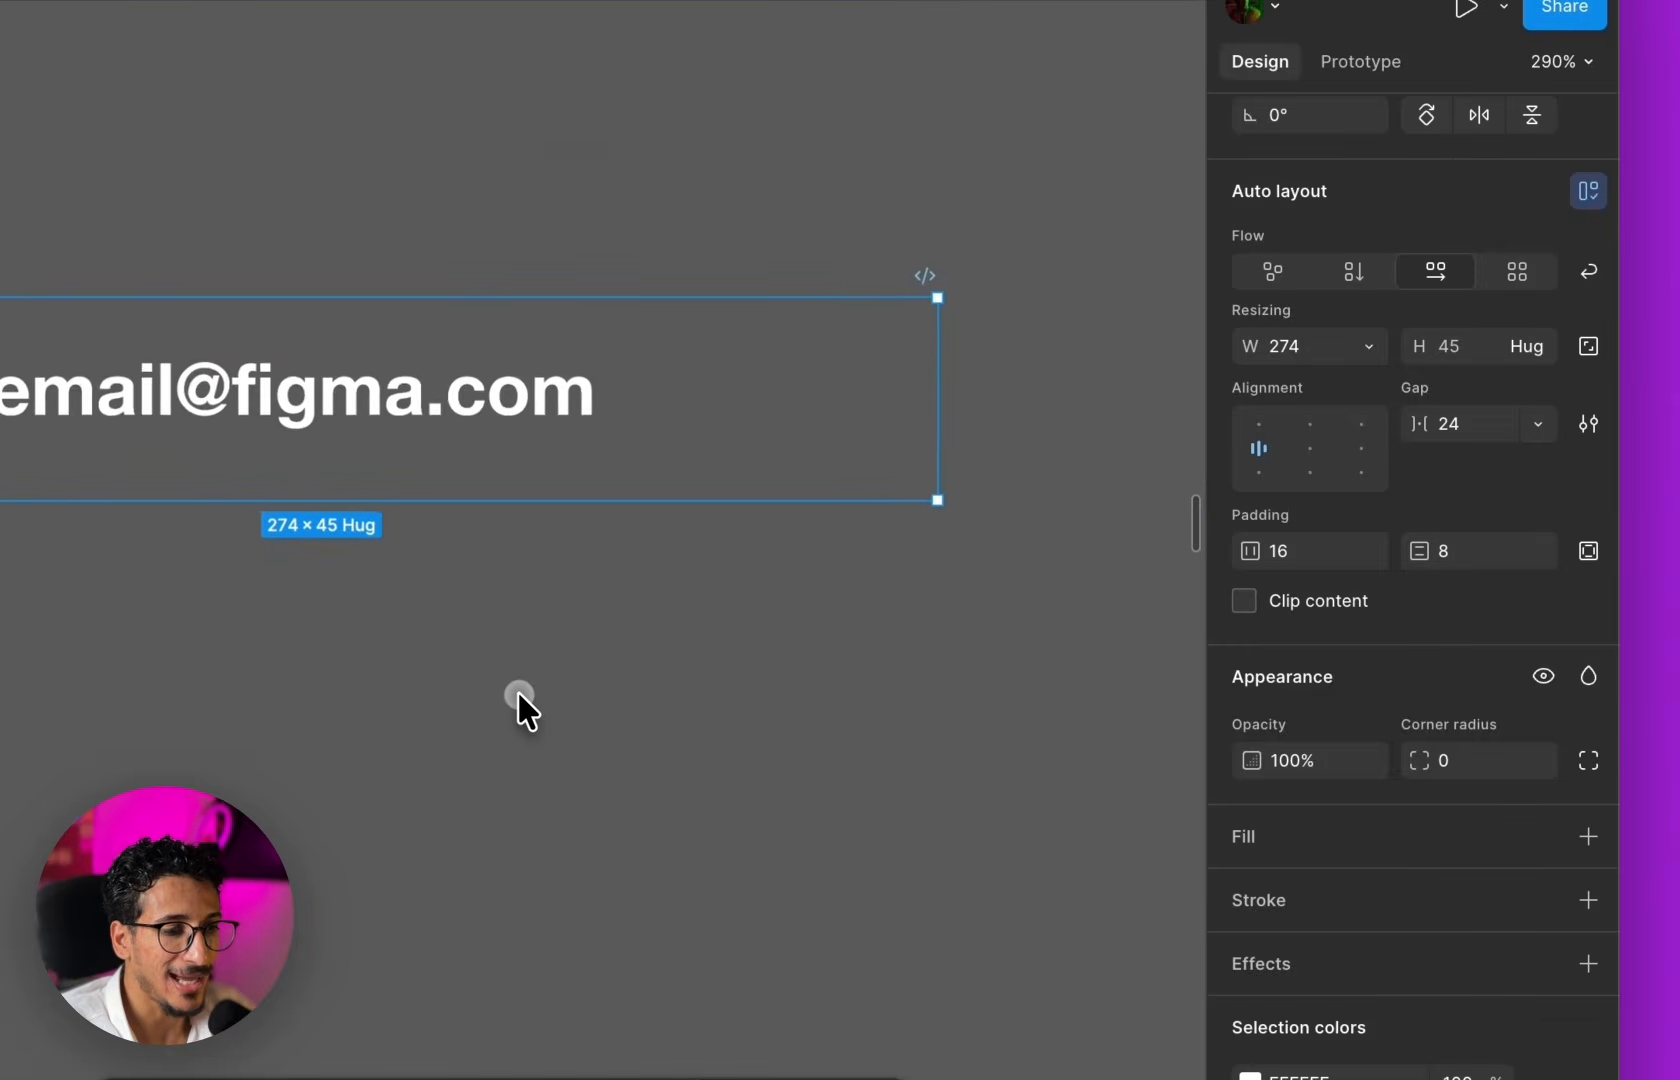
pyautogui.scroll(-5, 518, 692)
pyautogui.click(519, 208)
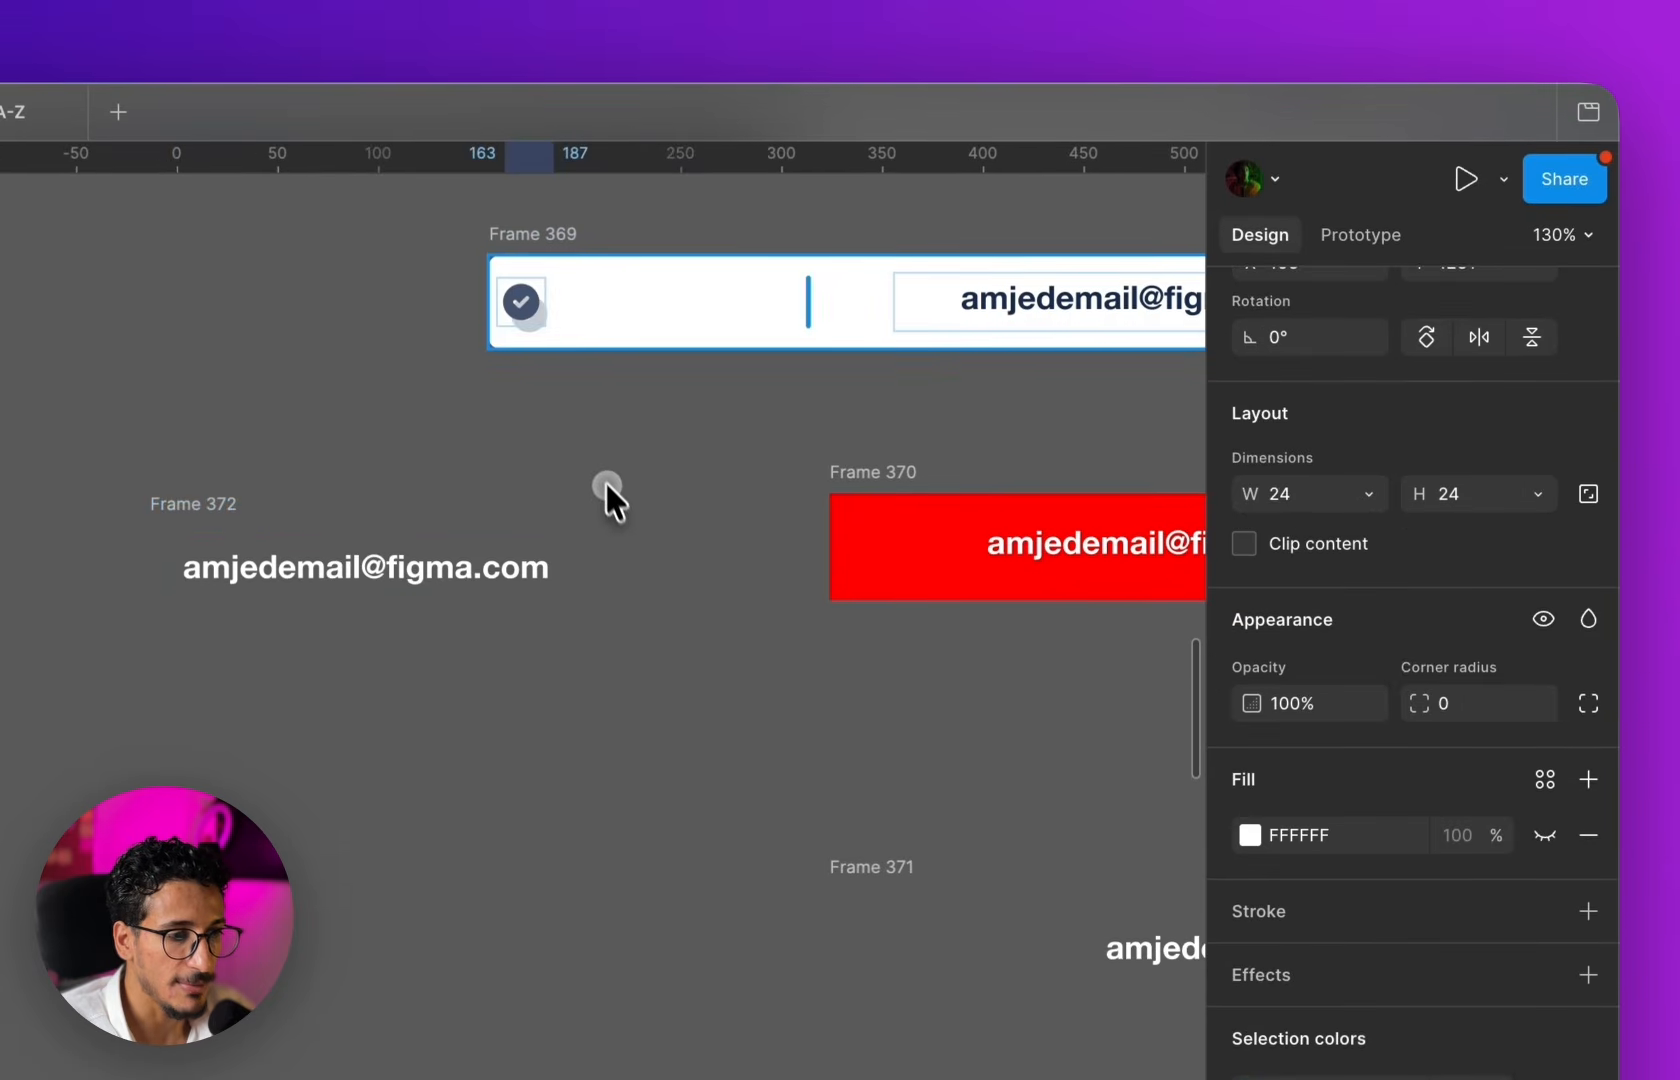
pyautogui.moveTo(606, 483); pyautogui.dragTo(634, 553)
pyautogui.scroll(5, 690, 632)
pyautogui.scroll(-3, 688, 638)
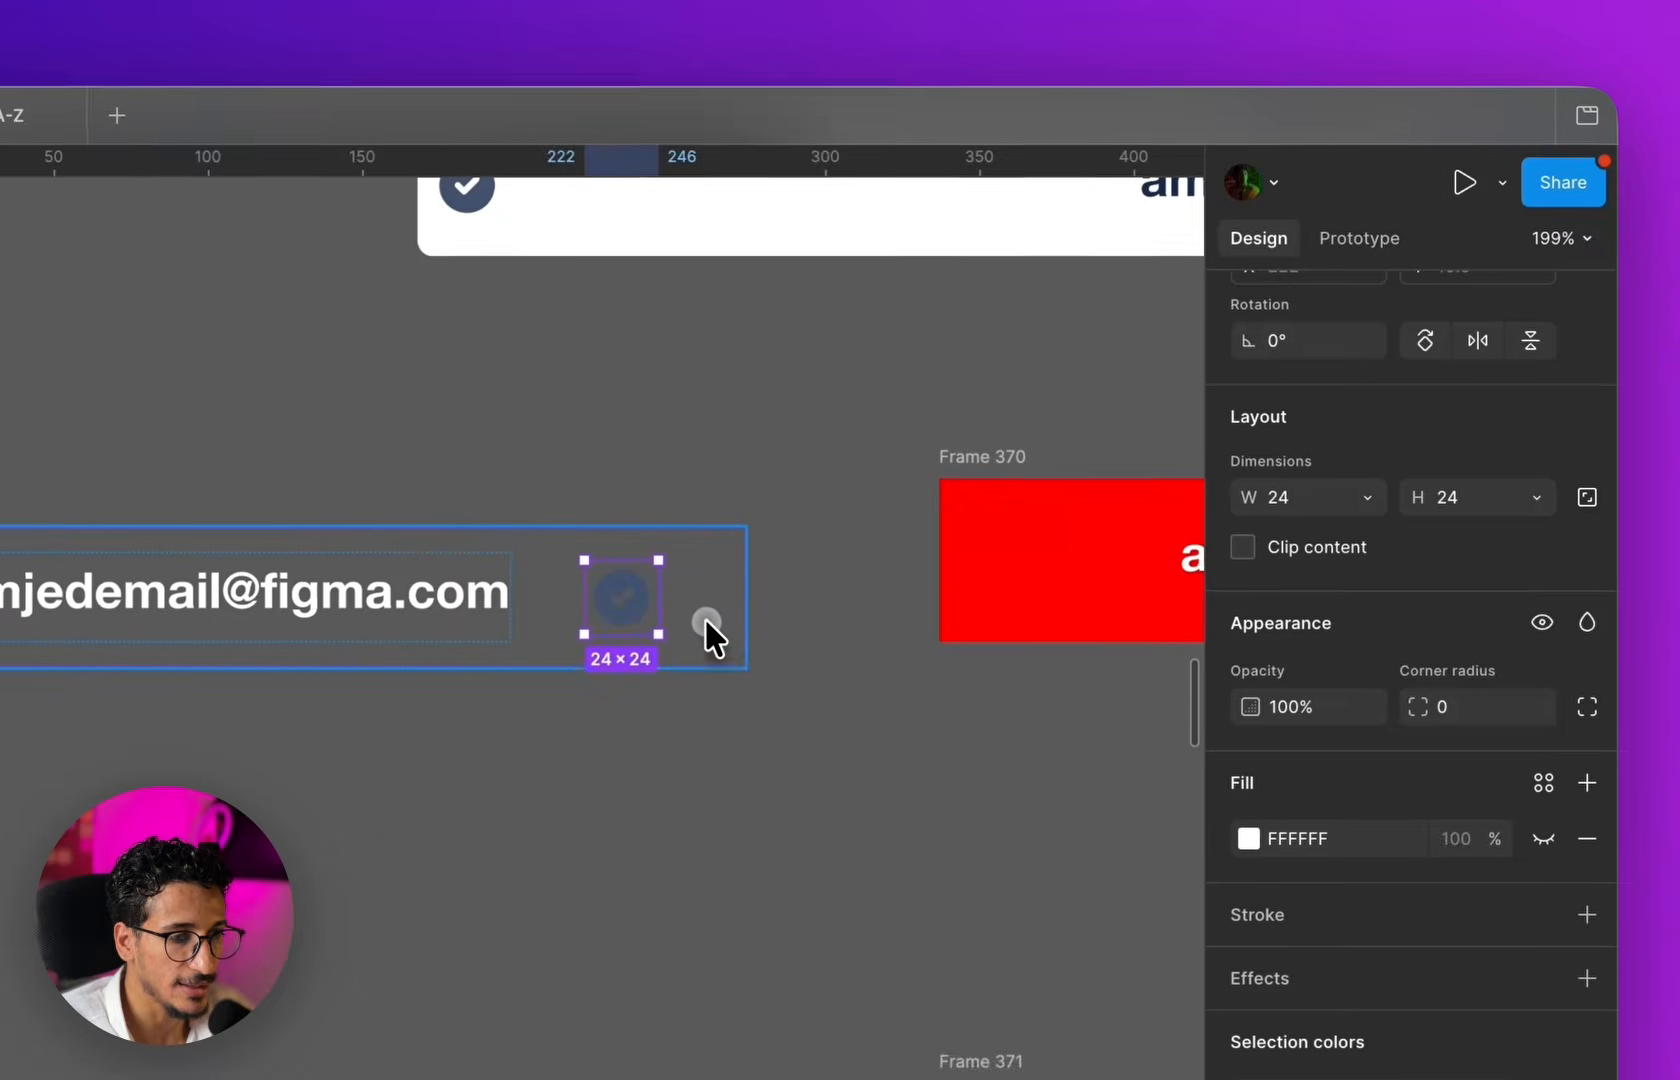
# - Fill the new auto layout frame with the green from the page's colors and deselect it
pyautogui.click(705, 624)
pyautogui.scroll(-2, 1482, 977)
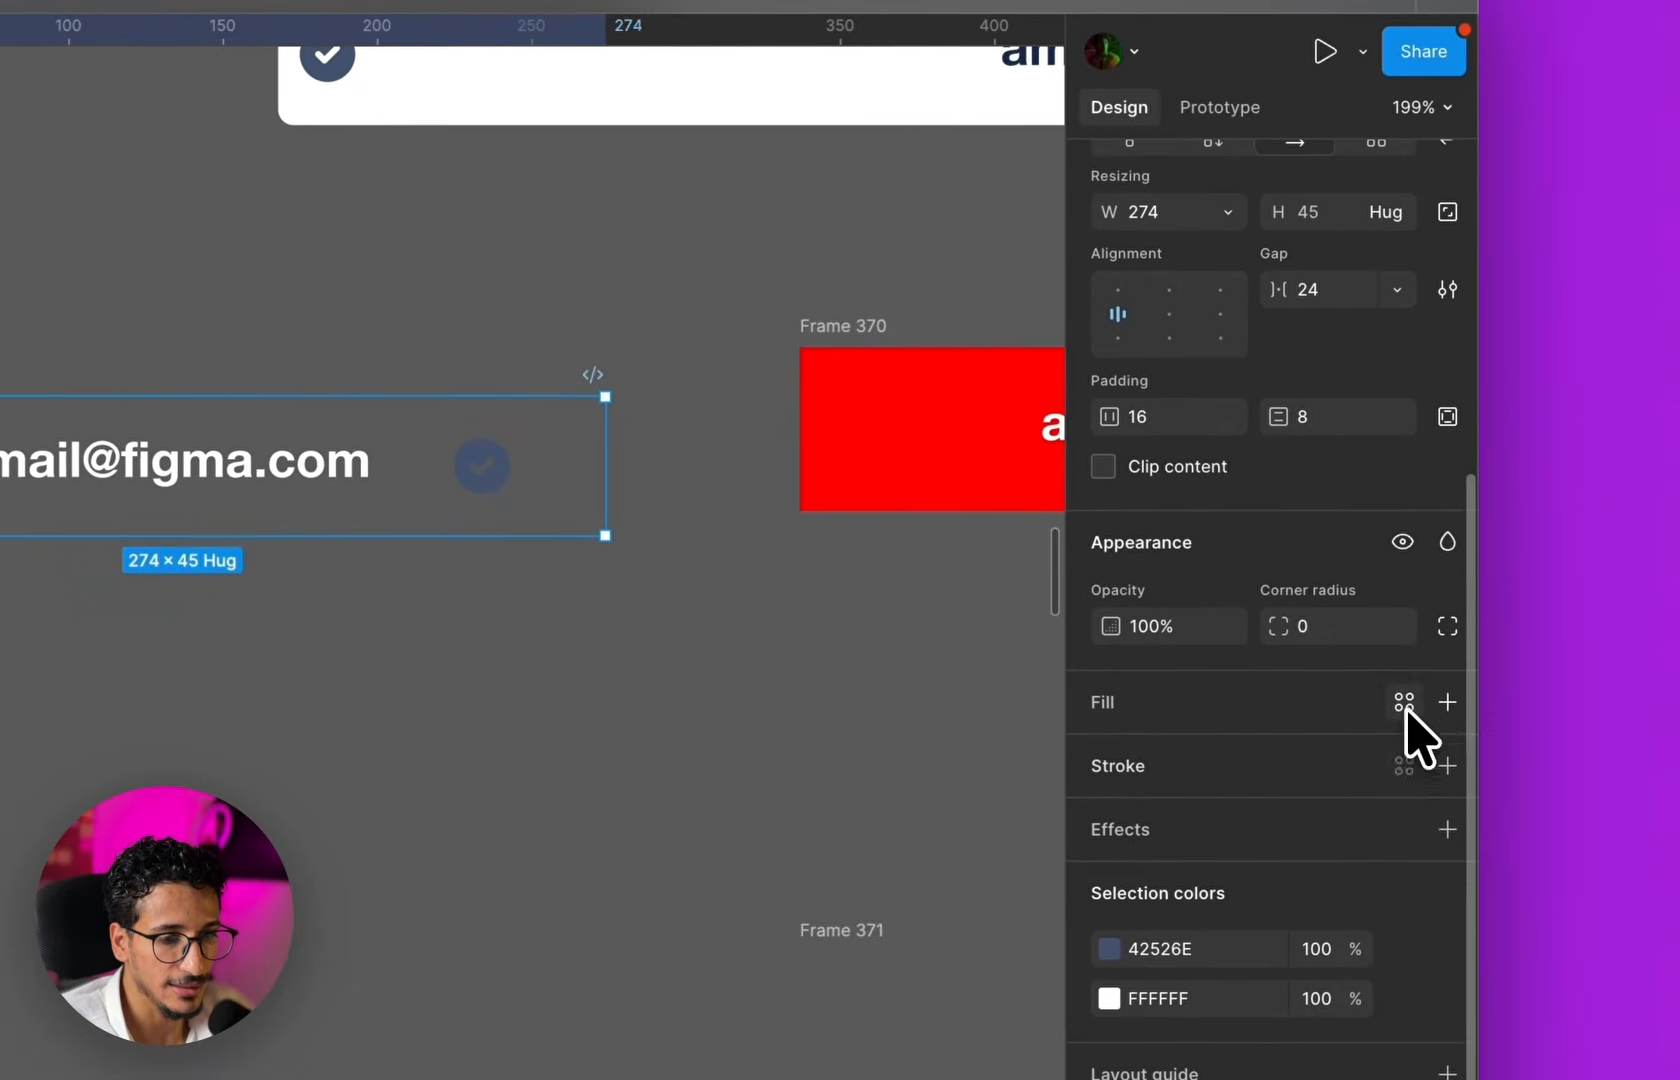
pyautogui.click(1405, 706)
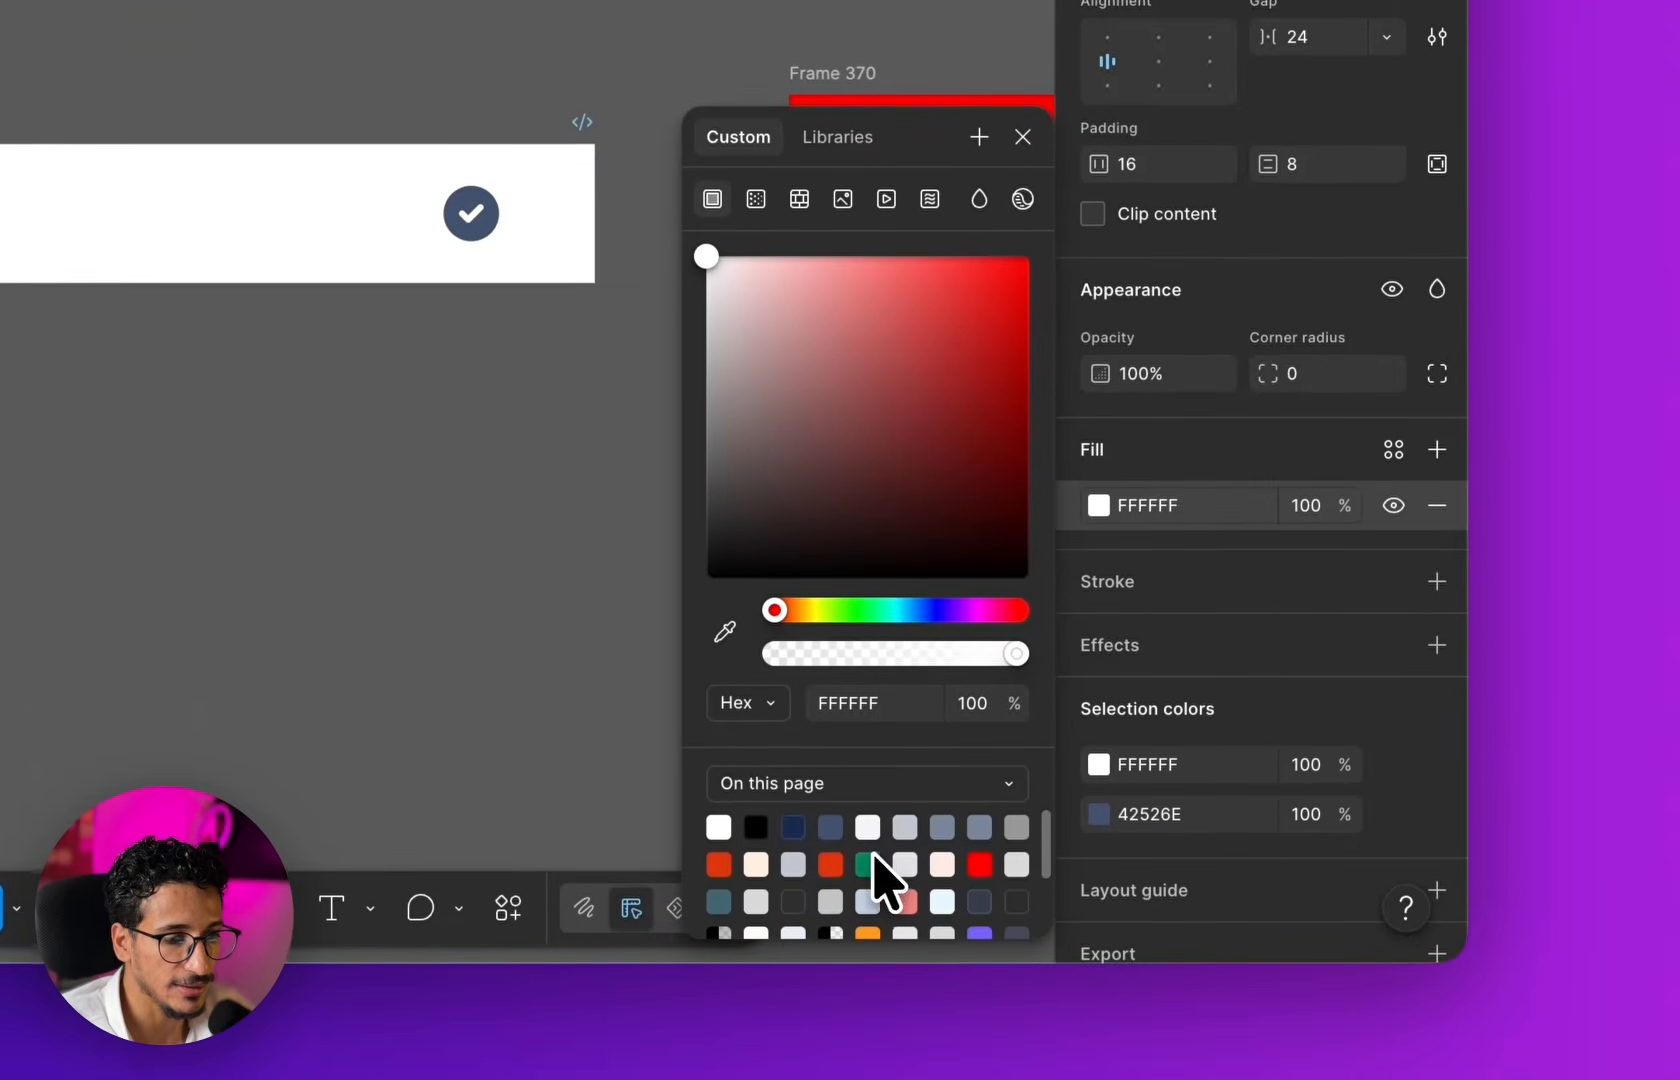
pyautogui.click(868, 862)
pyautogui.scroll(-2, 502, 727)
pyautogui.click(488, 589)
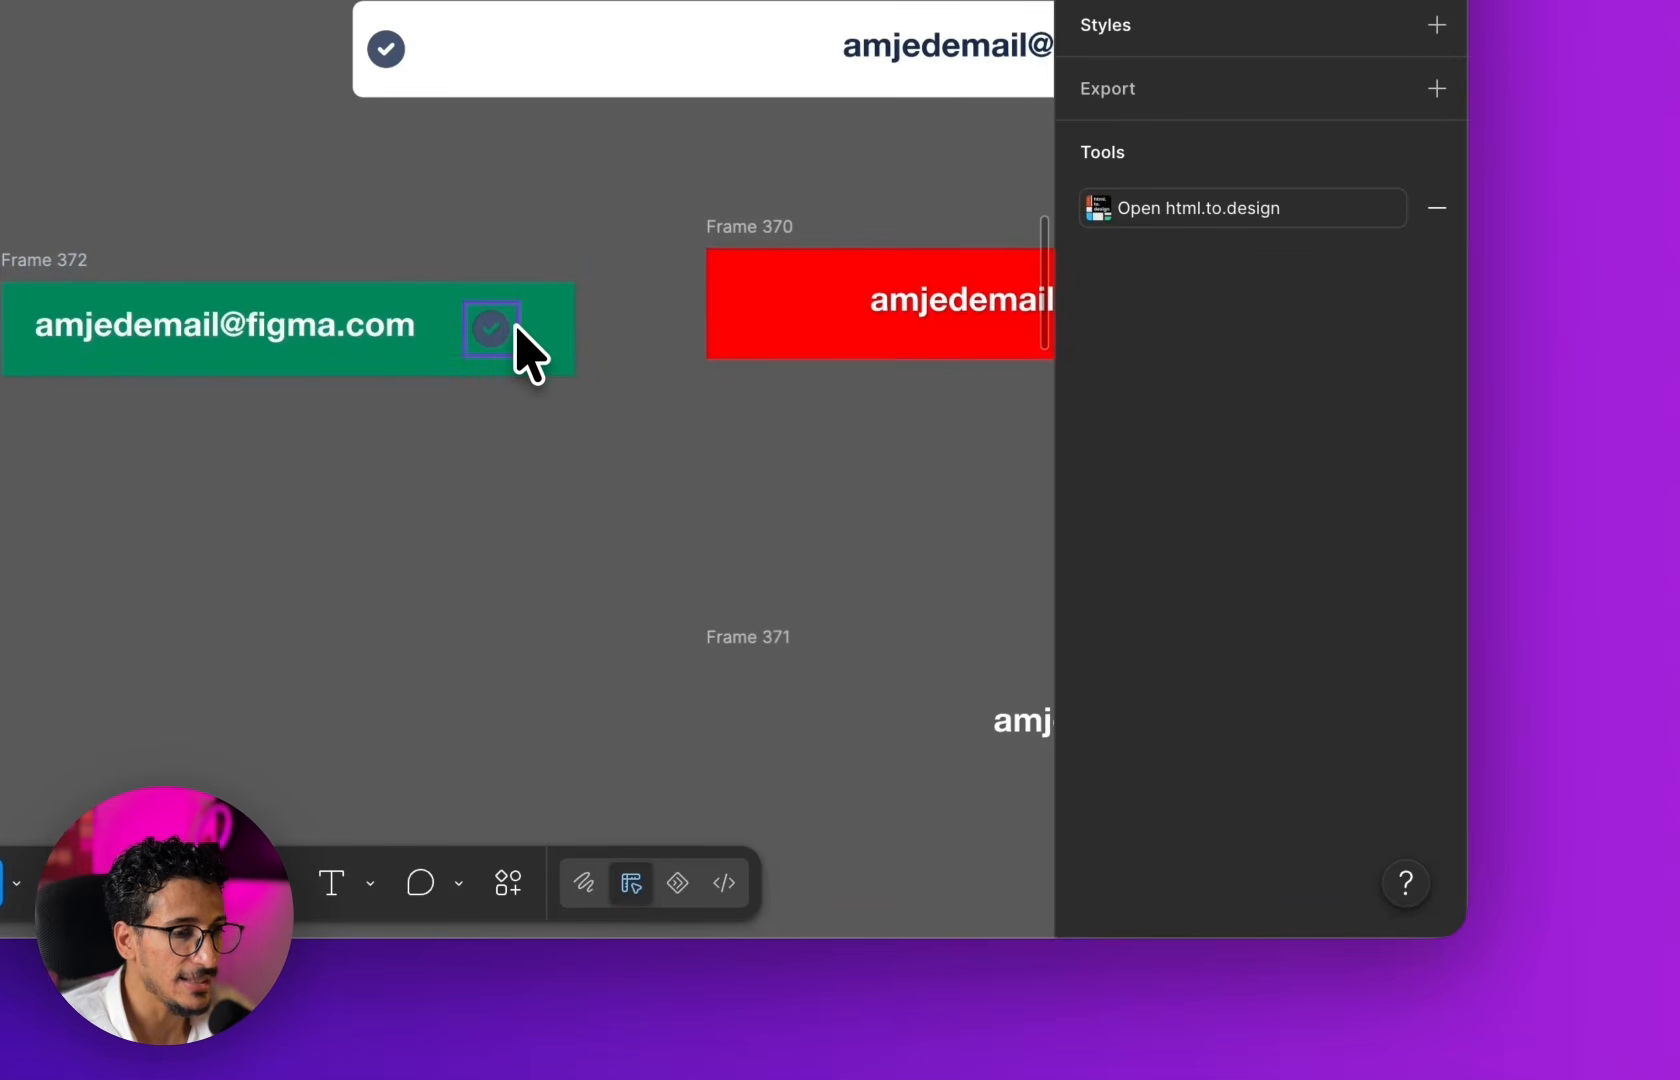
# - Widen the green auto layout frame to 400 and move it left, clear of the red frame
pyautogui.click(514, 325)
pyautogui.click(574, 341)
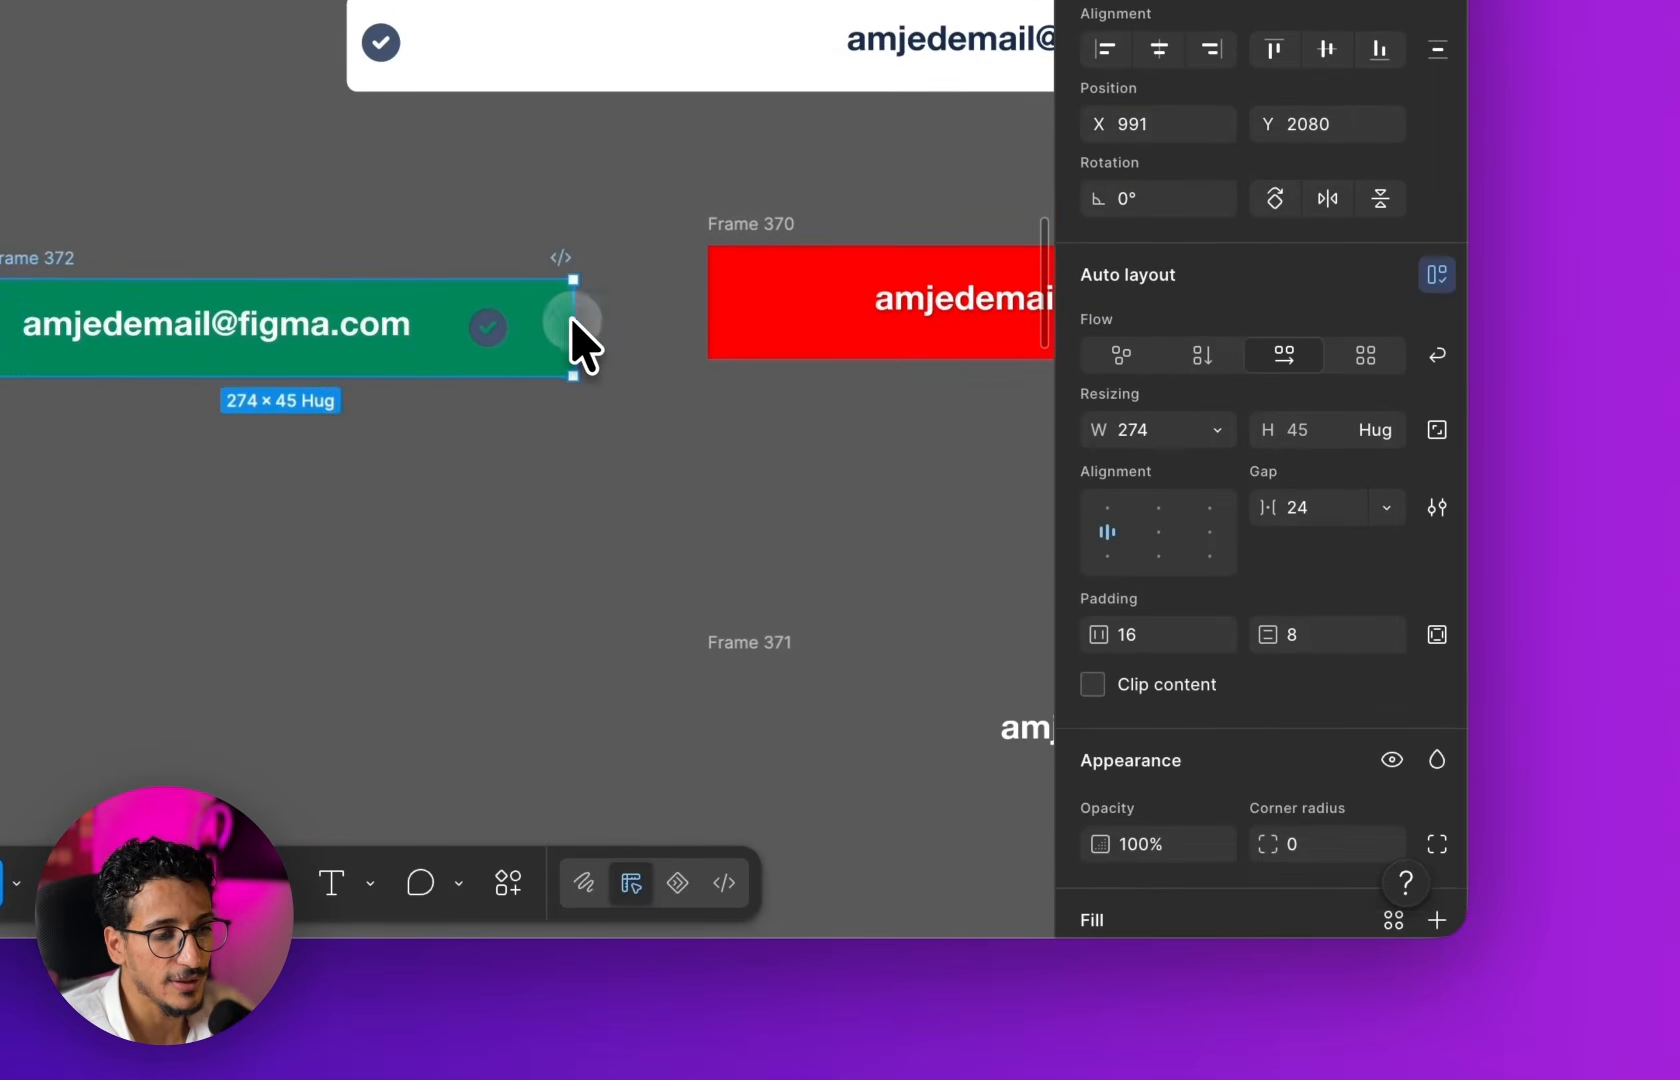
pyautogui.moveTo(574, 341); pyautogui.dragTo(843, 300)
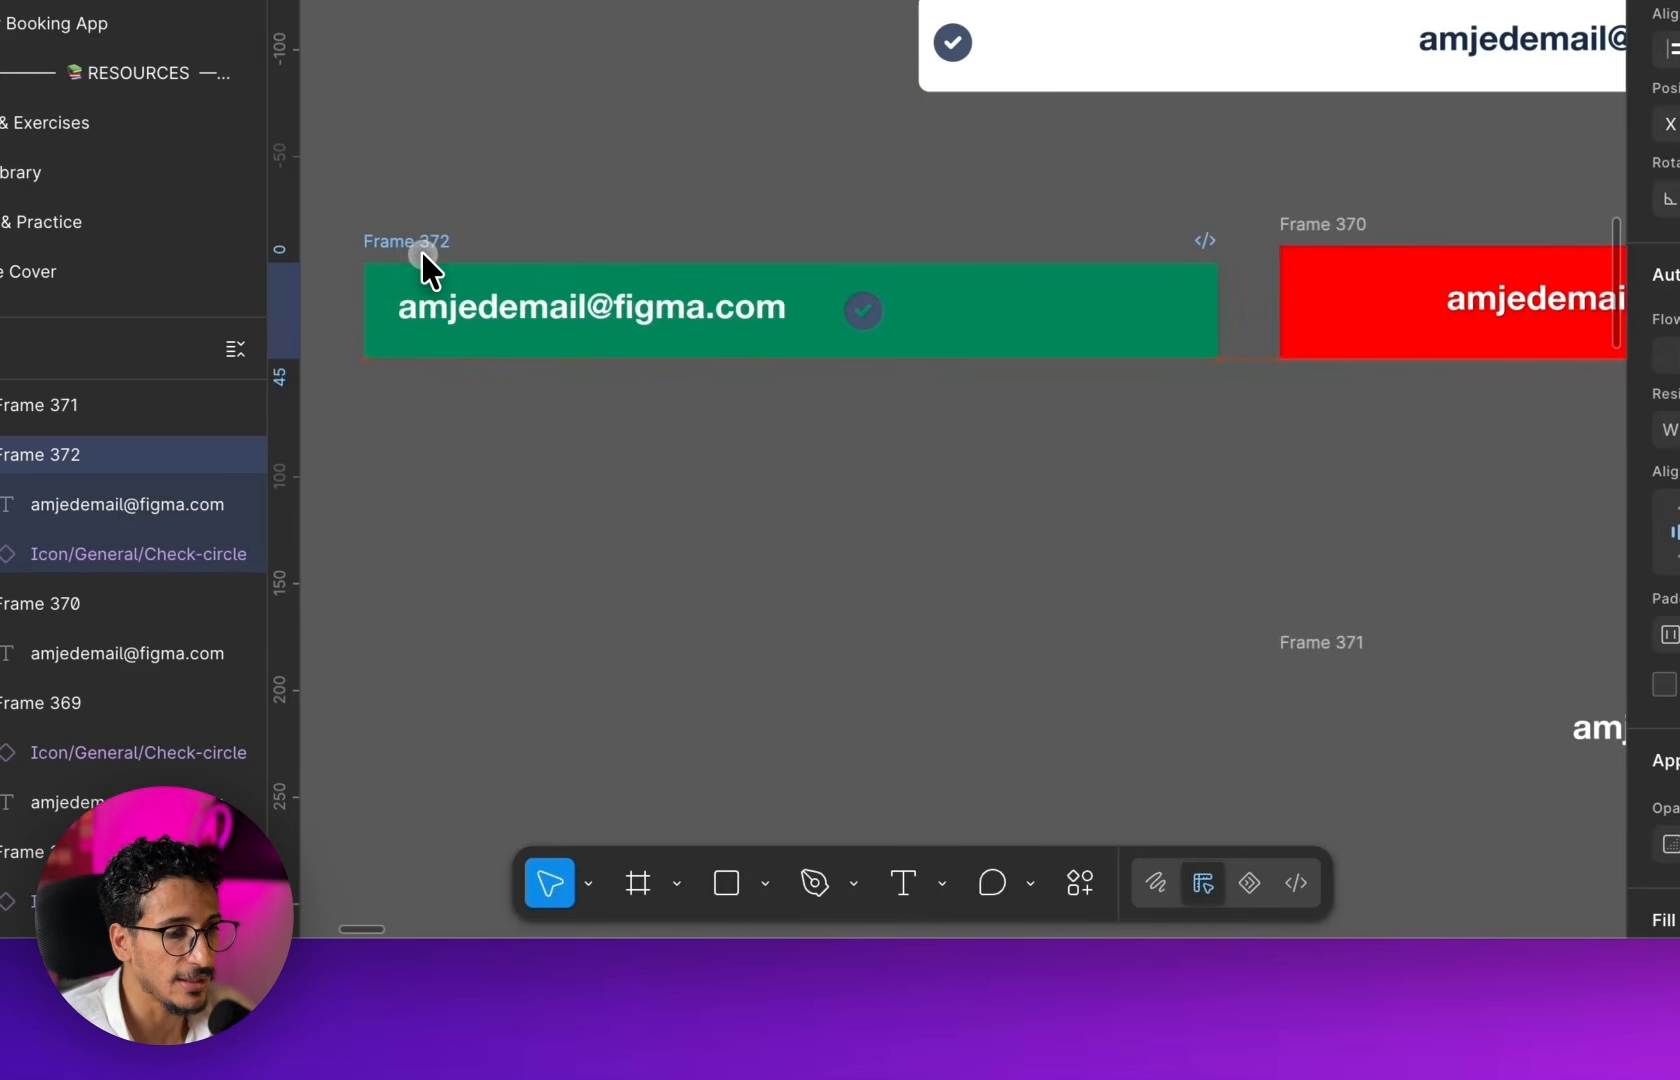
# - Reorder the green frame's contents so the e-mail text comes after the check icon, and deselect the text
pyautogui.scroll(-2, 184, 450)
pyautogui.click(662, 333)
pyautogui.press('Right')
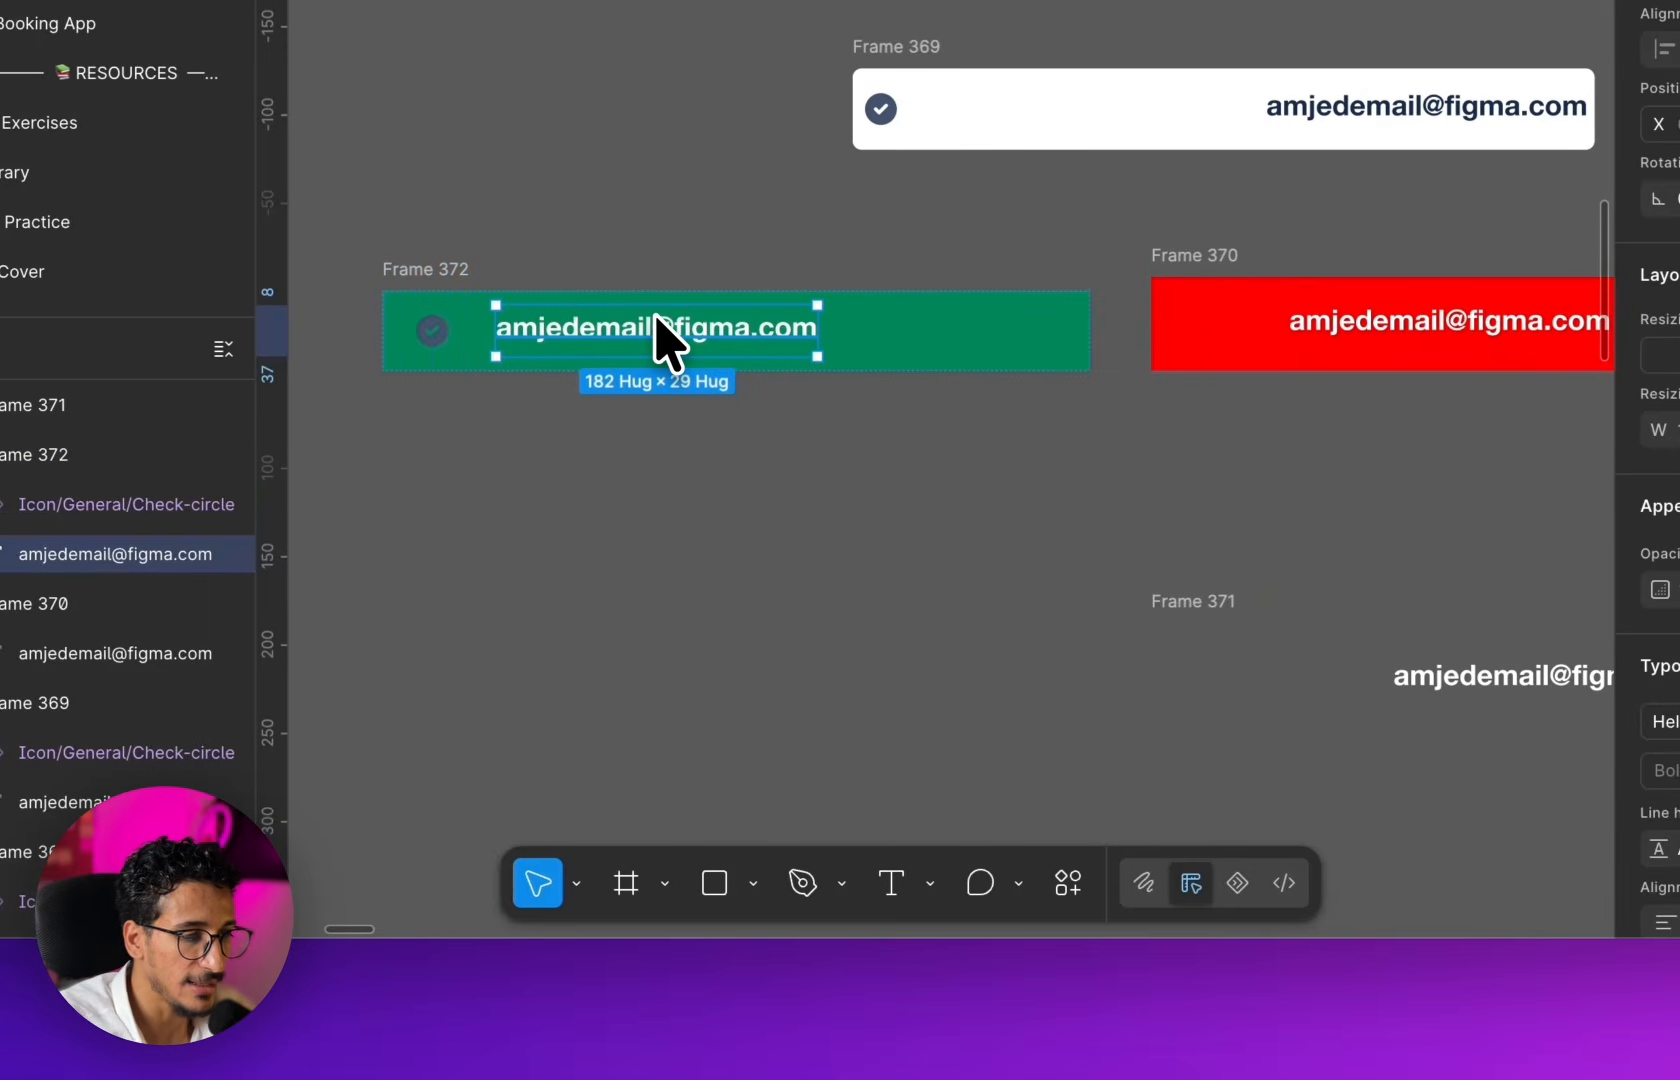
pyautogui.click(545, 432)
# - Set the gap between the green frame's items to Auto and narrow the frame to 278
pyautogui.scroll(2, 530, 434)
pyautogui.click(372, 234)
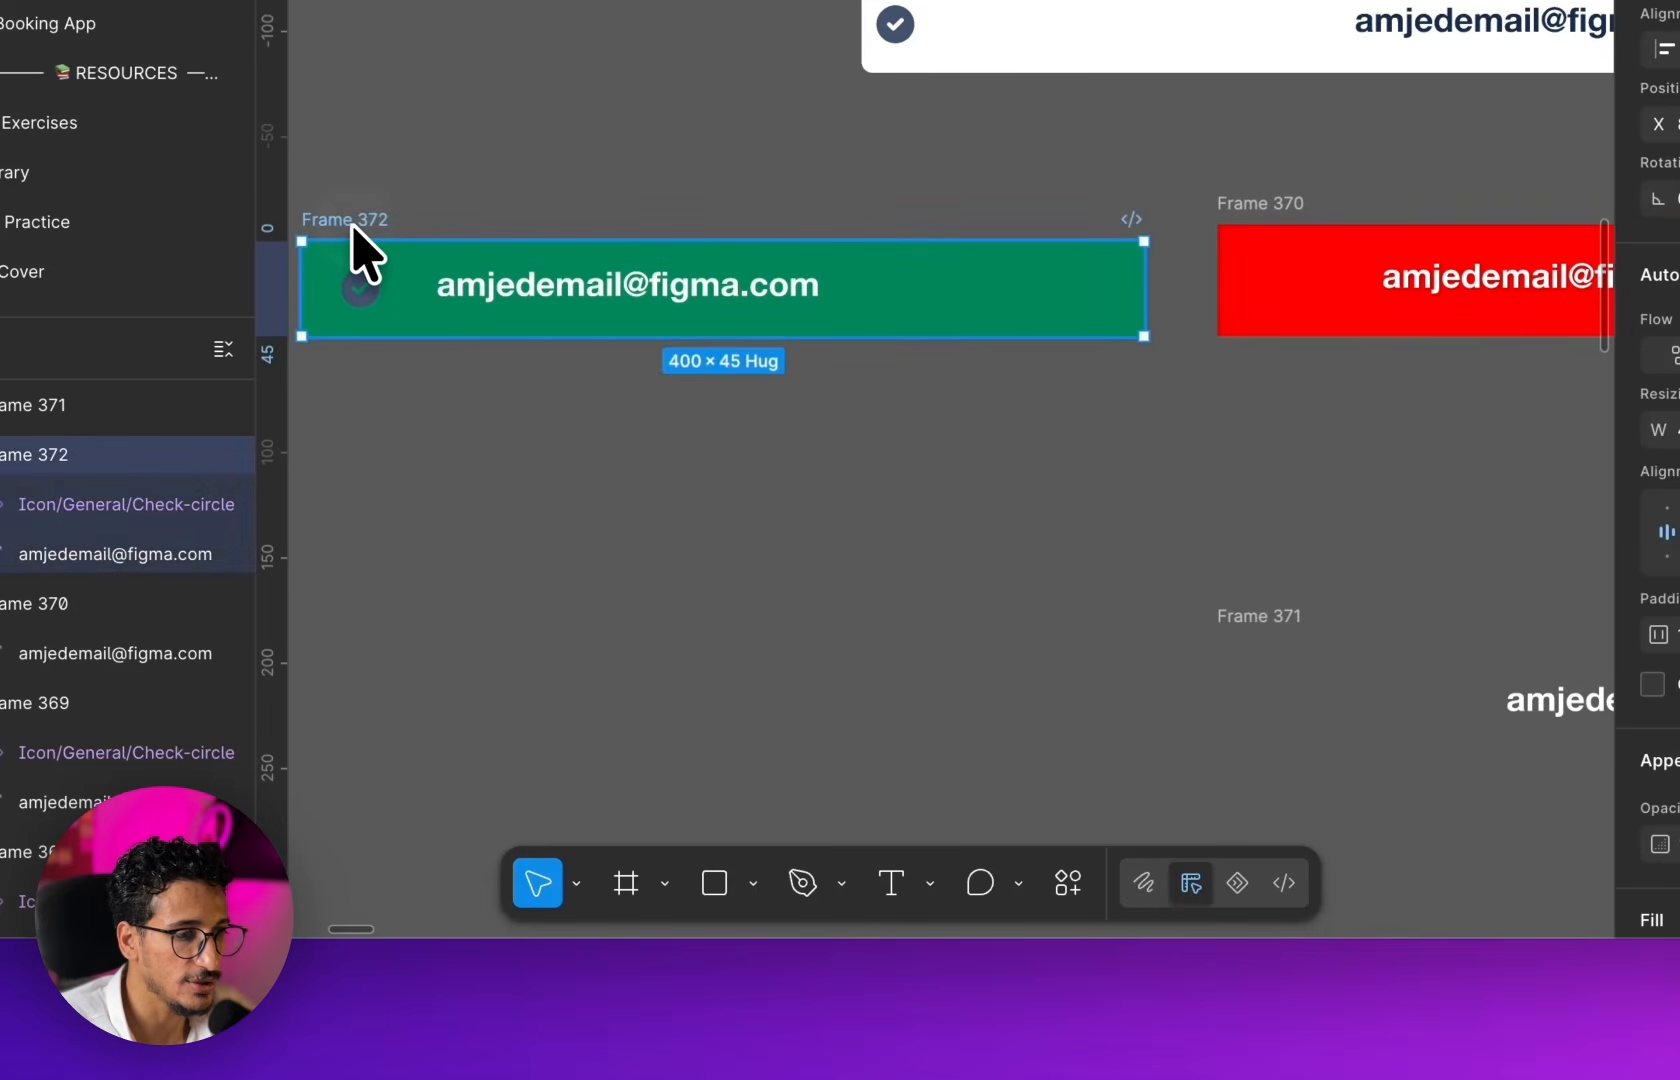
pyautogui.hscroll(-1, 662, 343)
pyautogui.hscroll(-1, 662, 343)
pyautogui.scroll(-1, 655, 300)
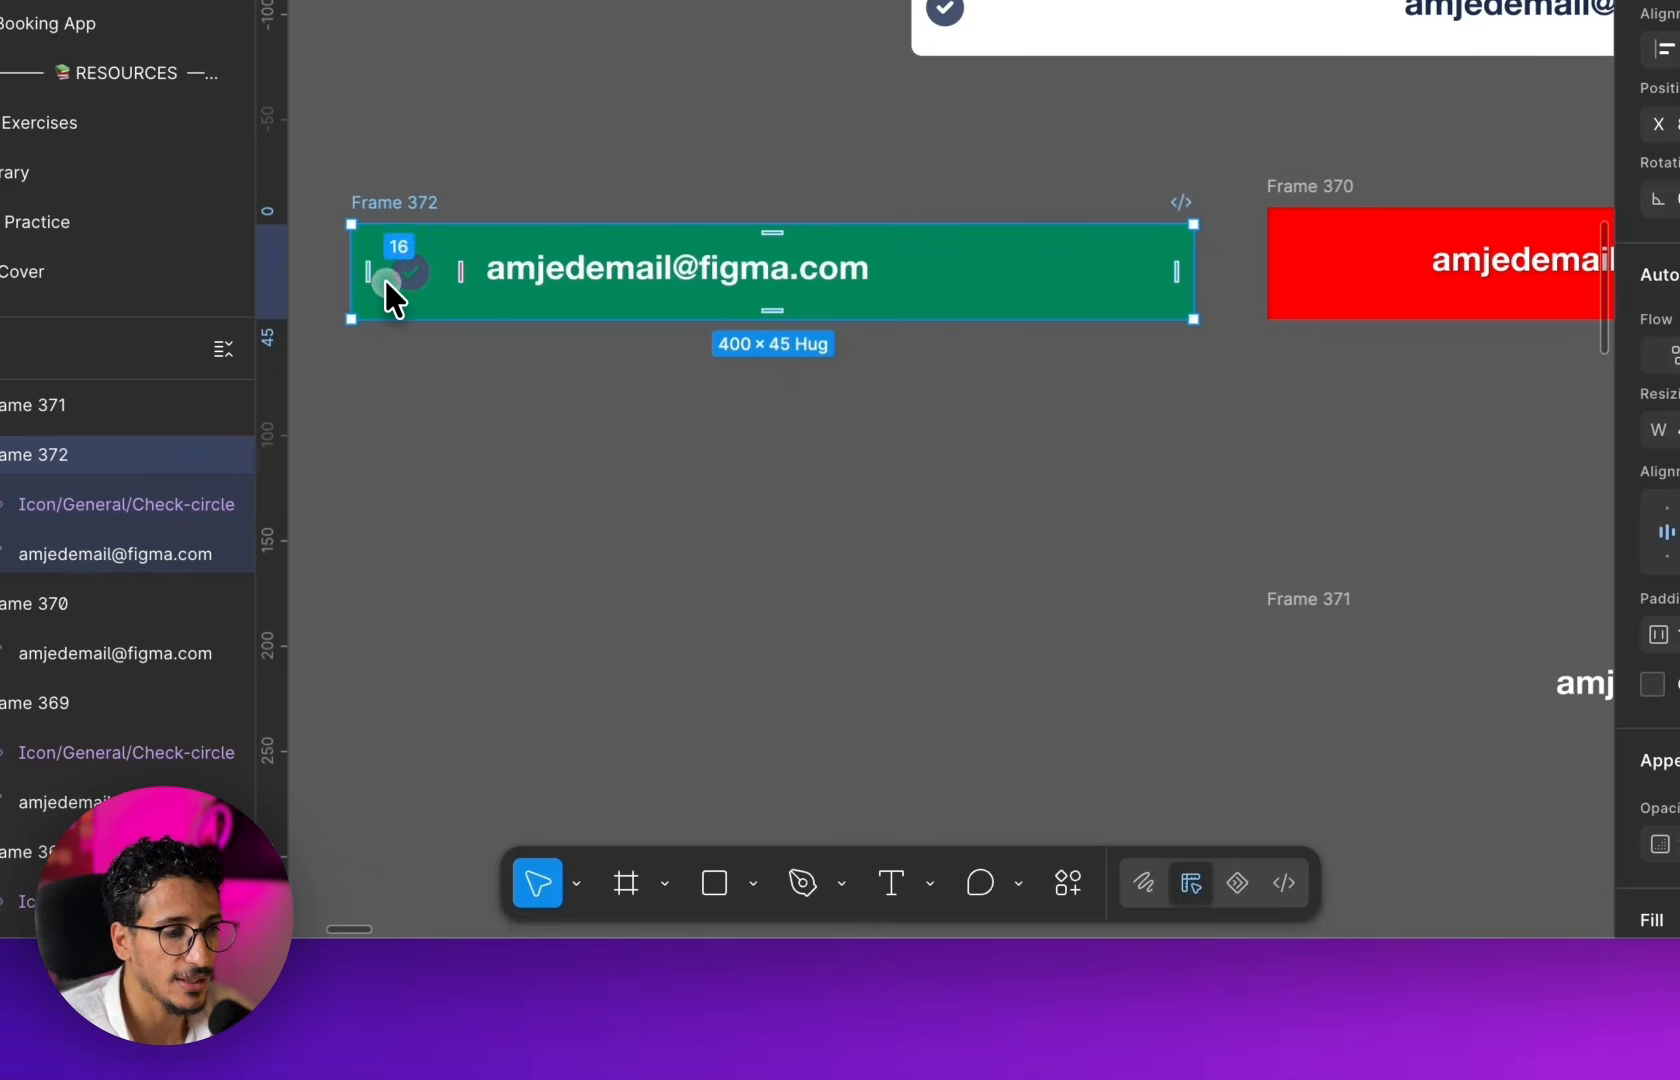
pyautogui.hscroll(-2, 385, 280)
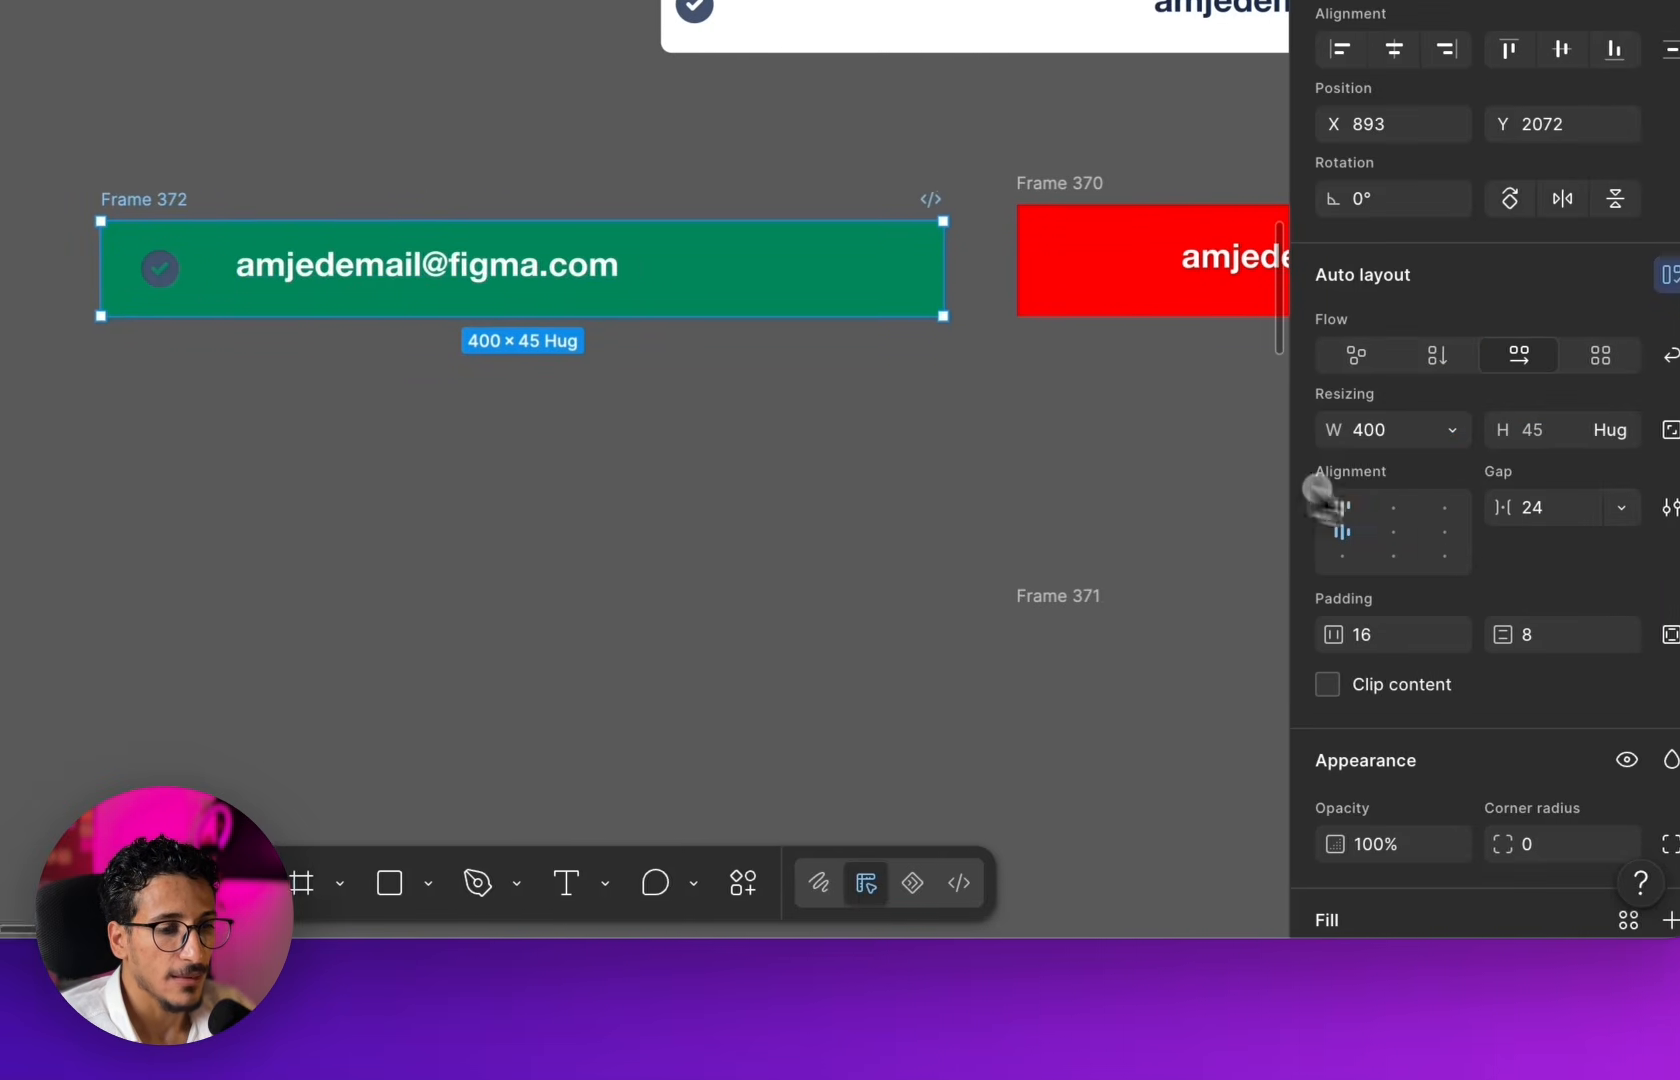
pyautogui.click(1420, 512)
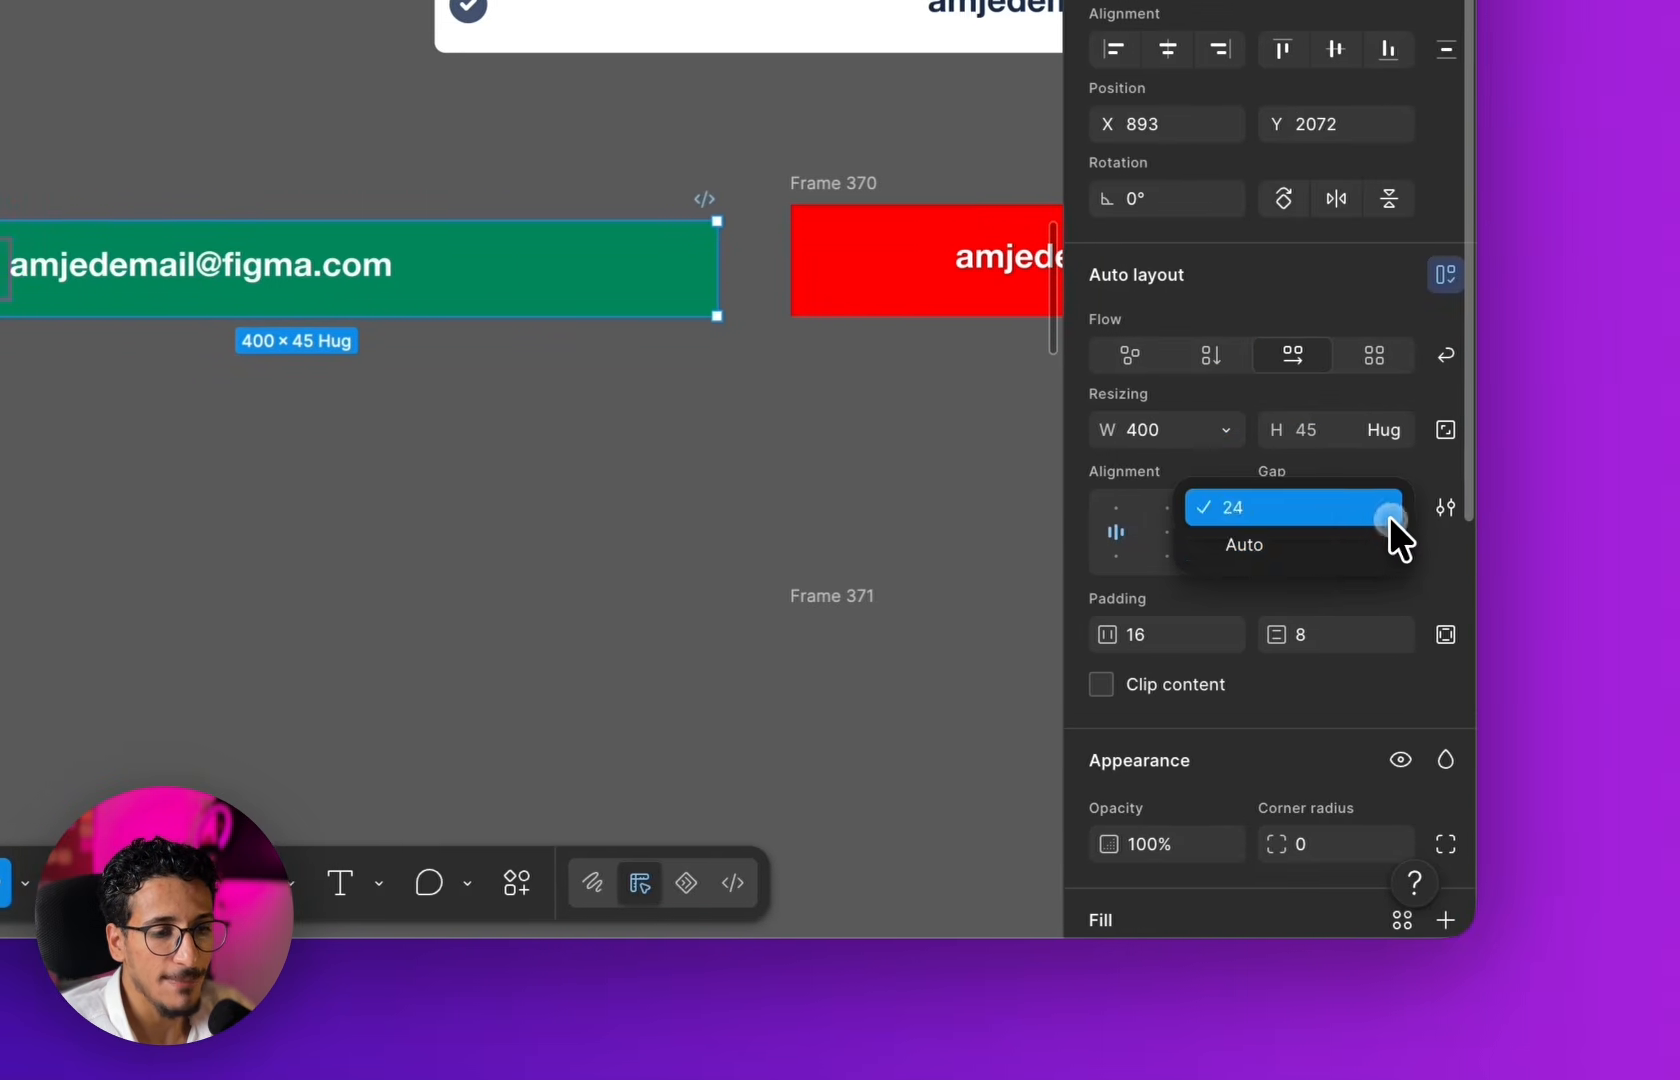
pyautogui.click(1341, 546)
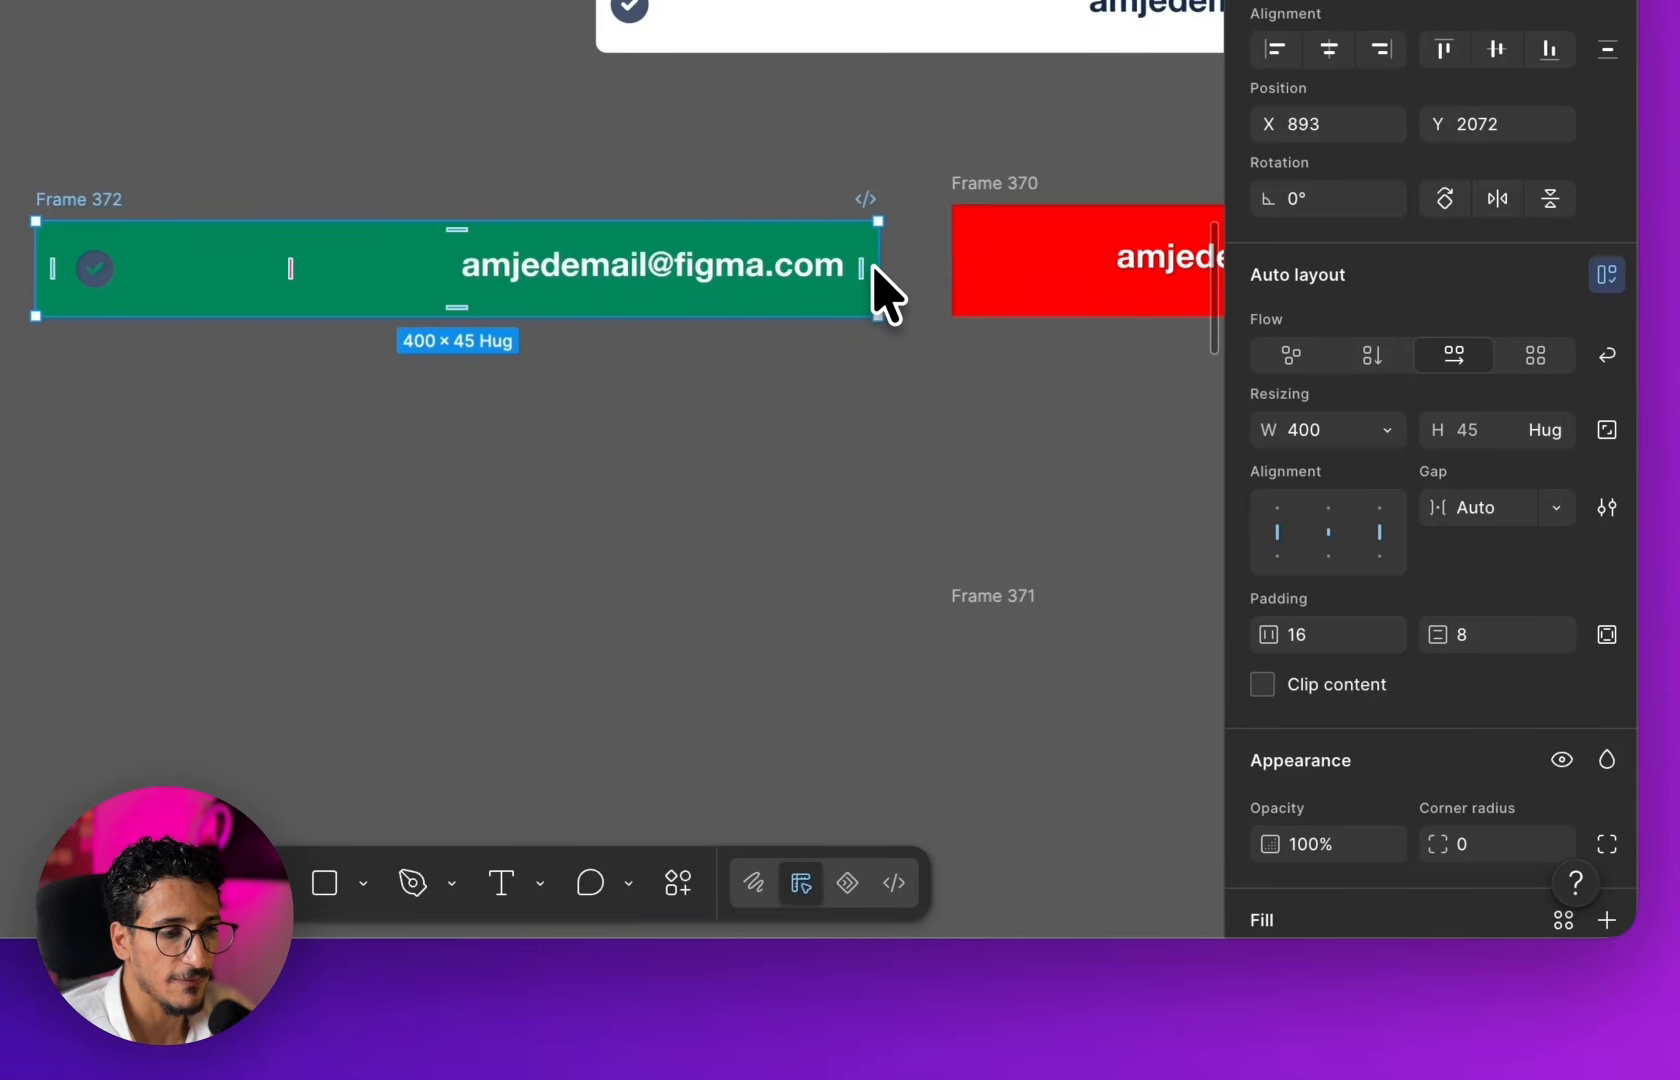
pyautogui.moveTo(882, 268); pyautogui.dragTo(616, 269)
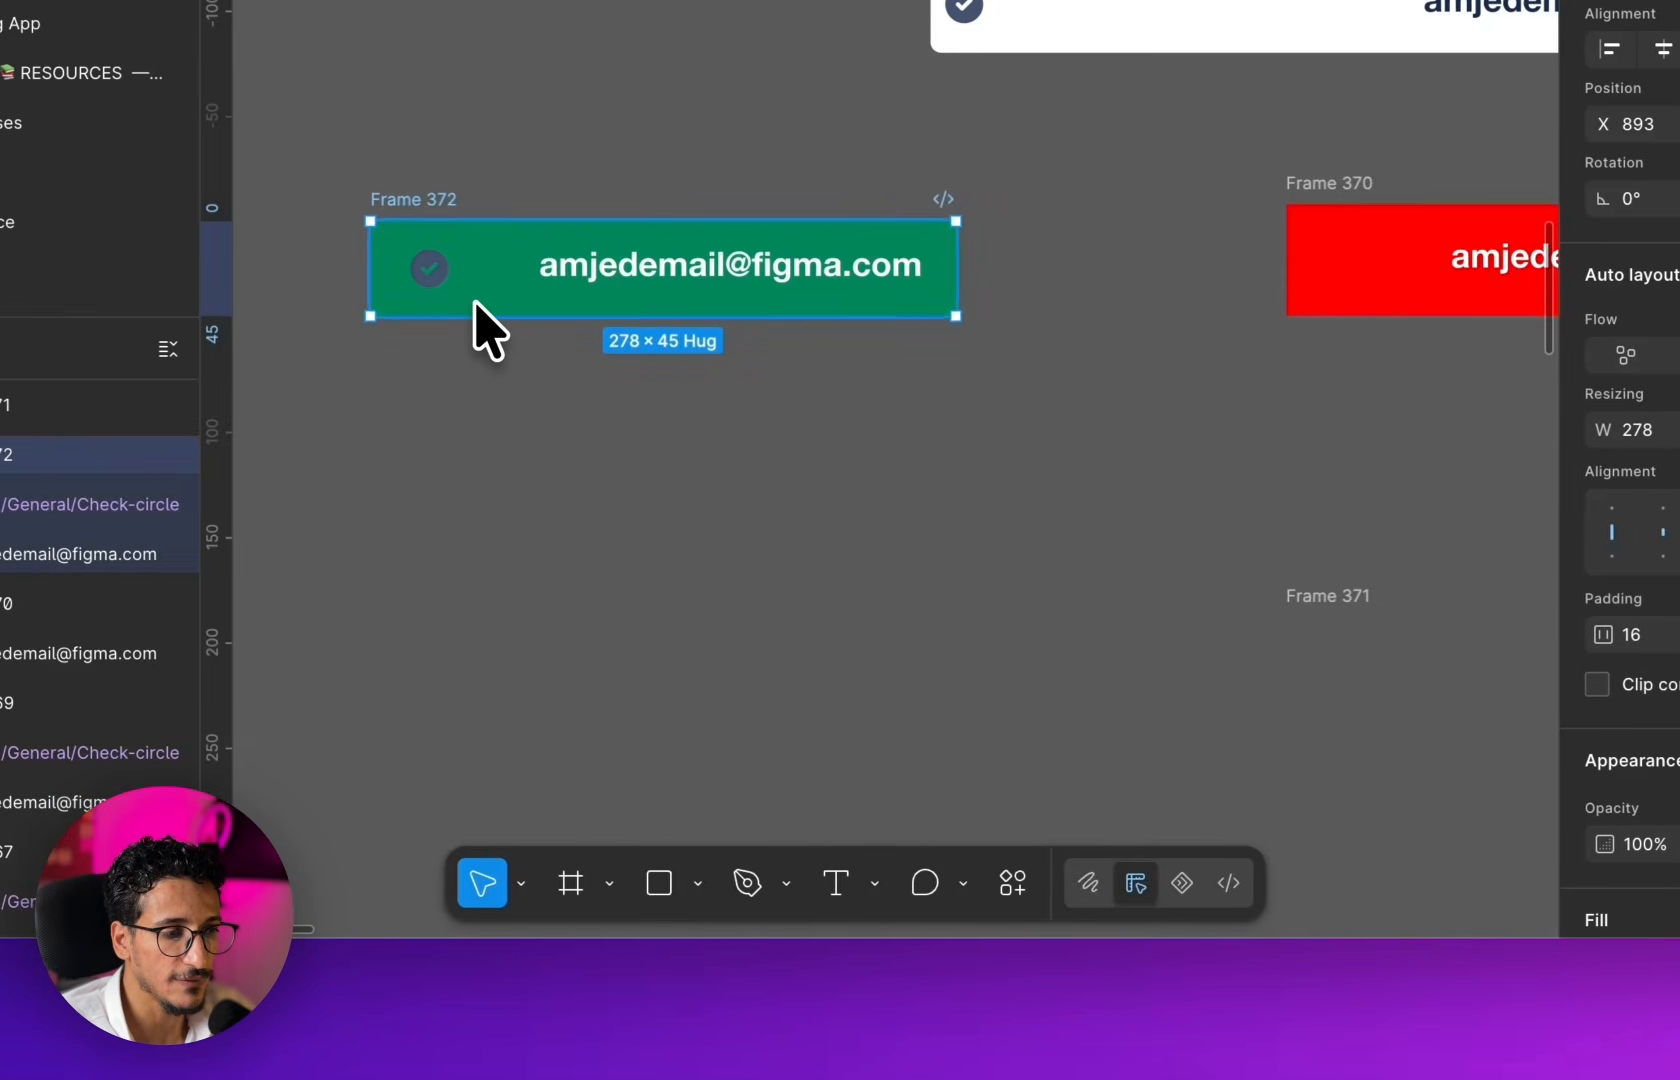
# - Examine the horizontal padding between the green frame's edges and its check icon and e-mail text
pyautogui.scroll(5, 831, 281)
pyautogui.hscroll(-5, 742, 258)
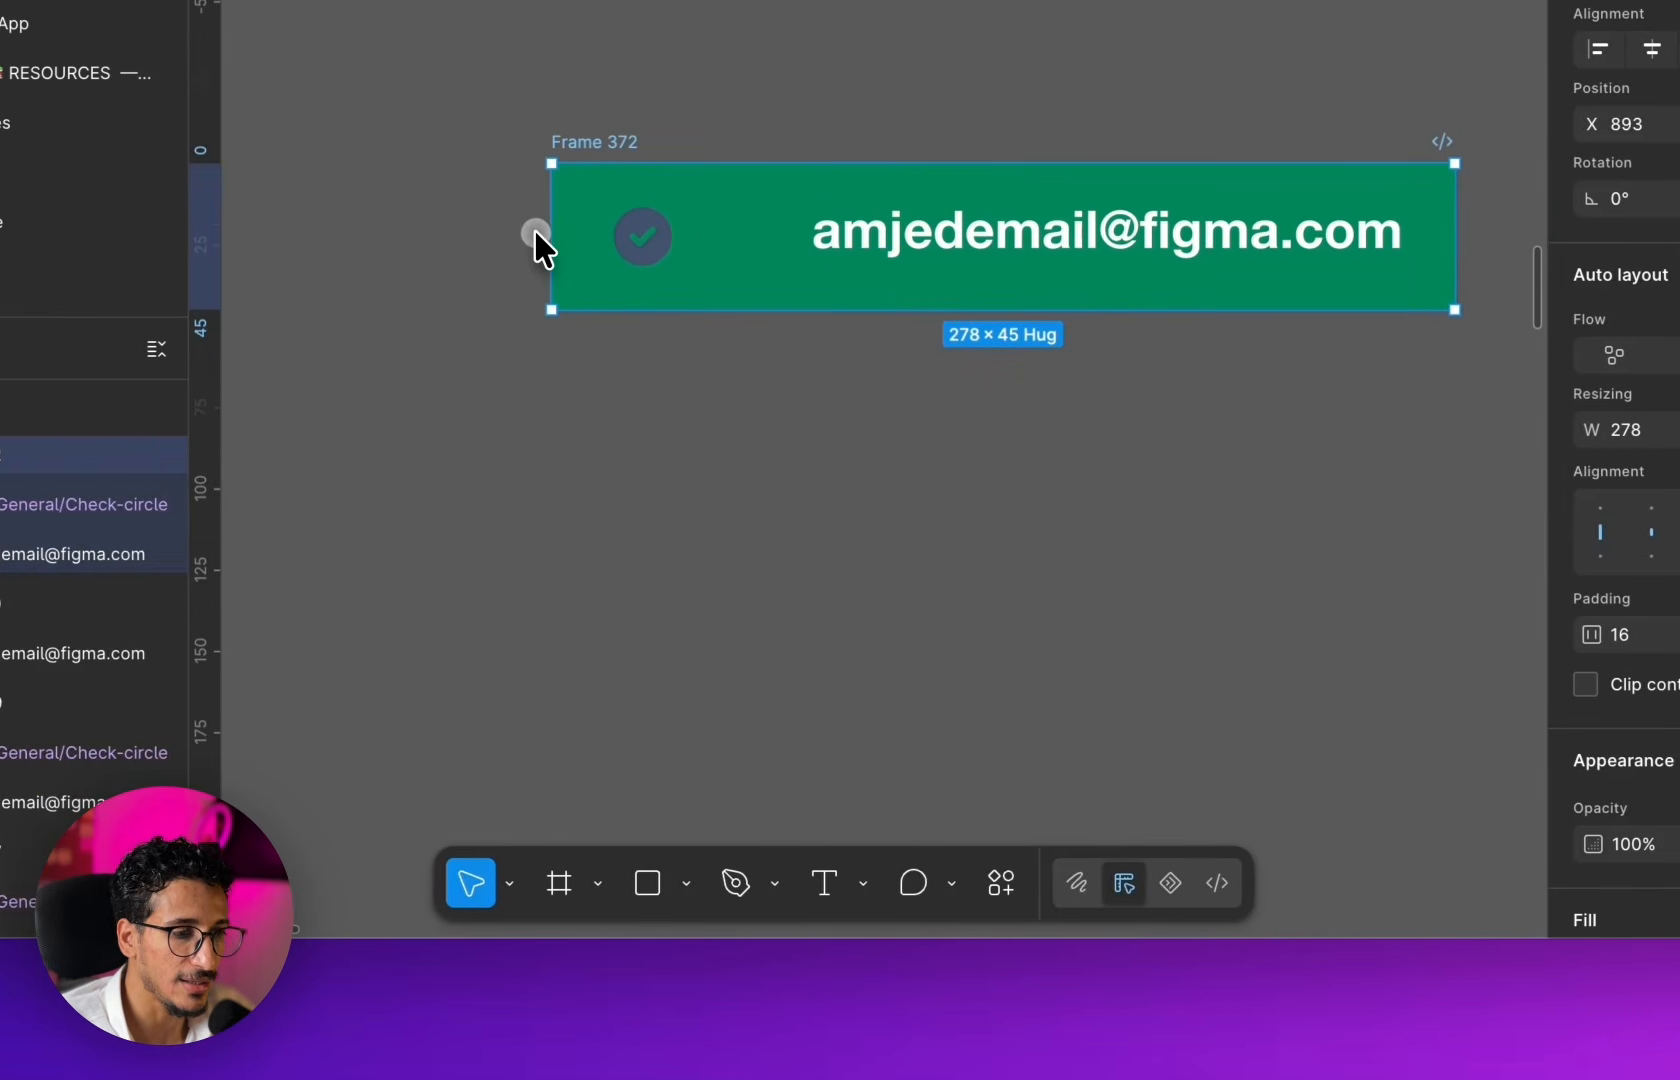
pyautogui.hscroll(3, 1240, 291)
pyautogui.scroll(5, 1168, 251)
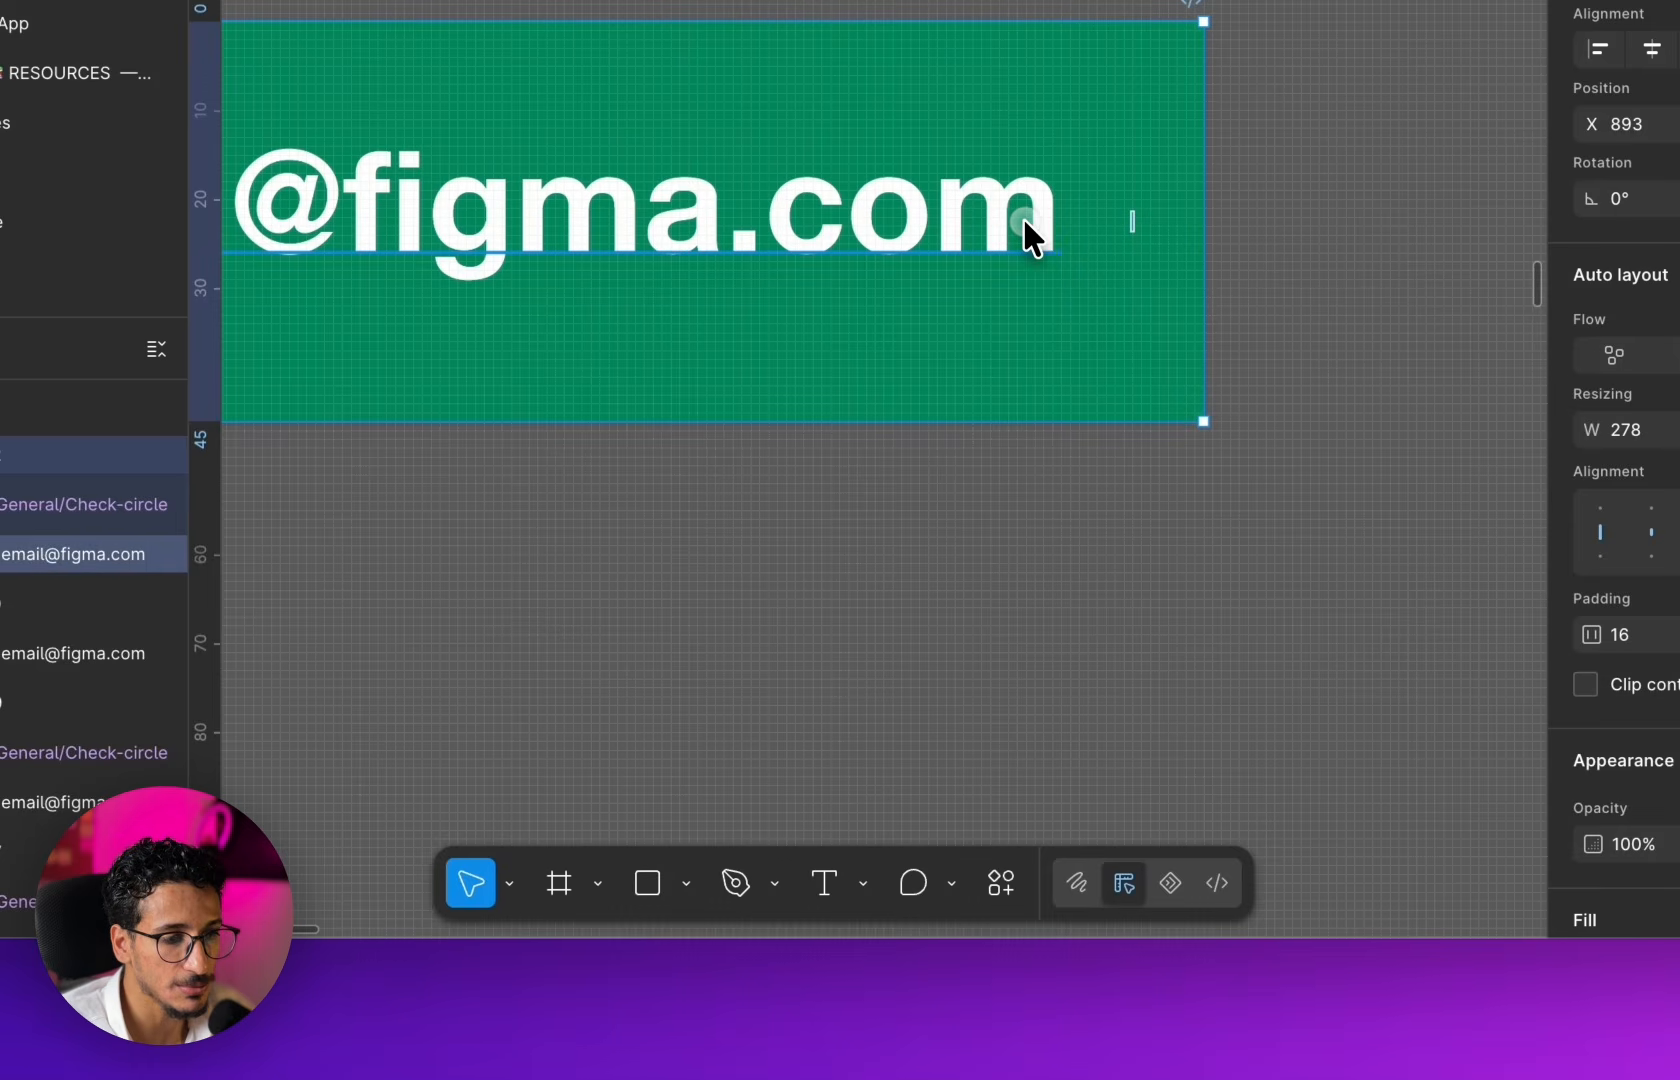
pyautogui.click(963, 203)
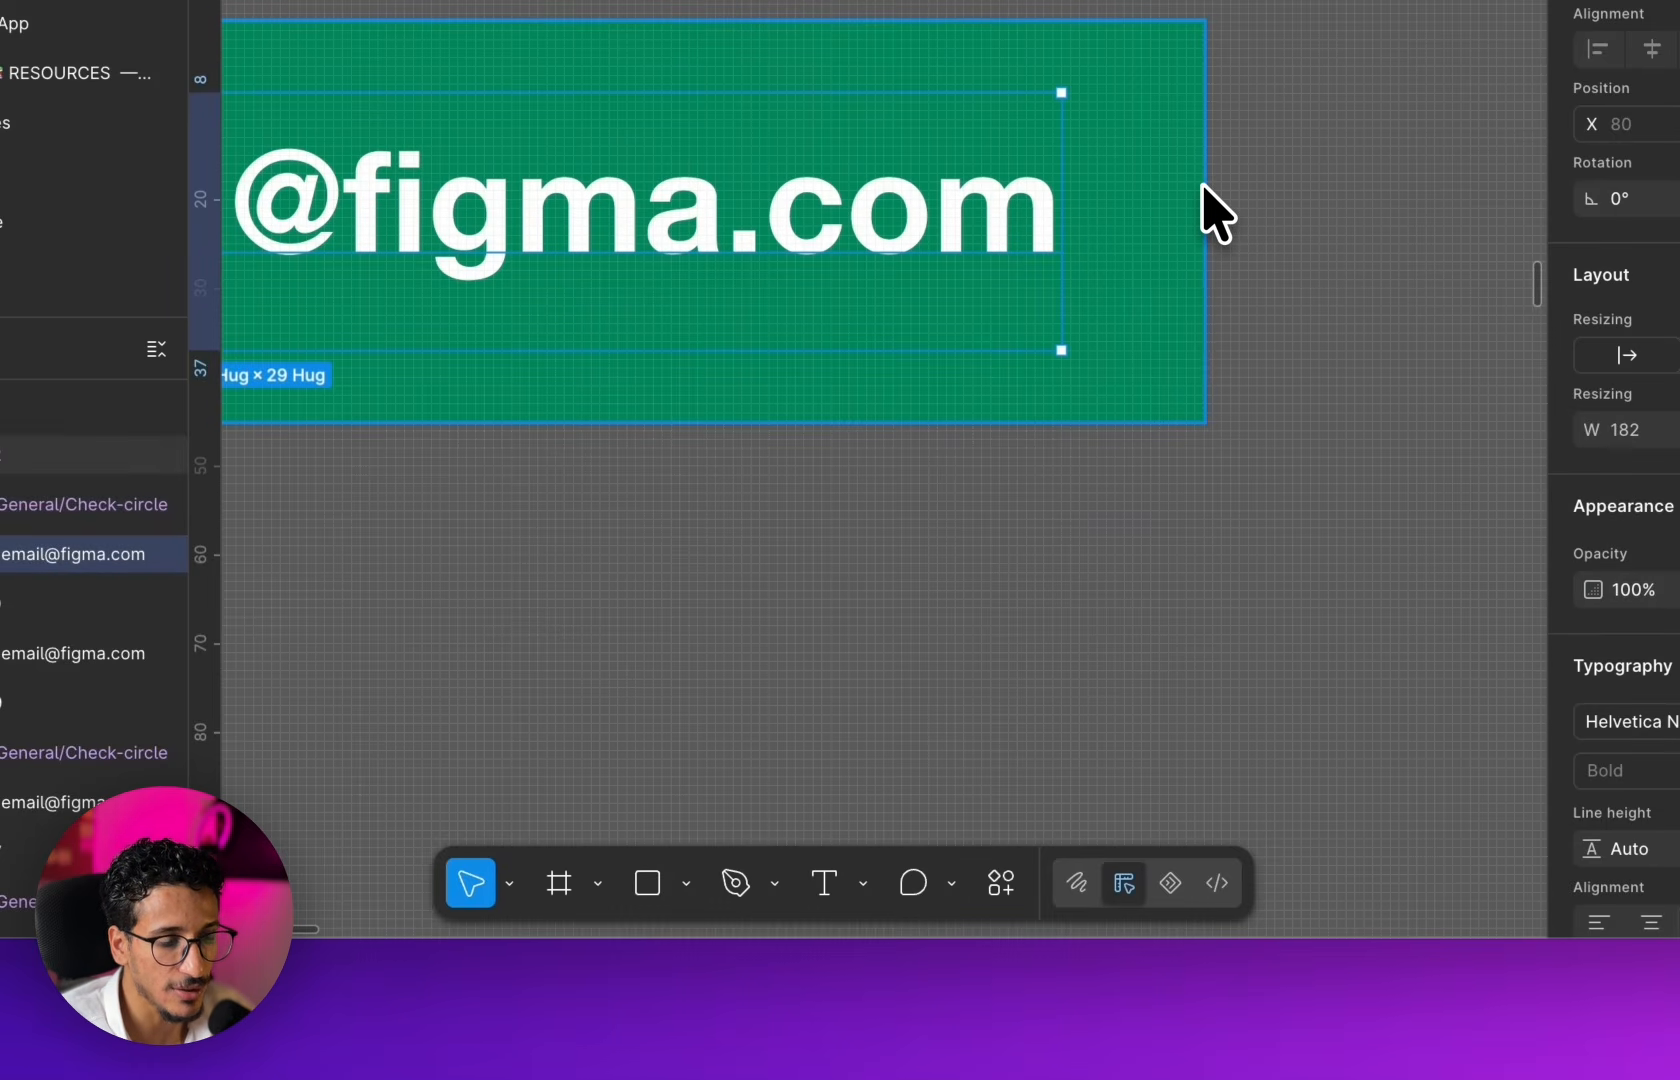
pyautogui.scroll(-3, 1166, 225)
pyautogui.click(1166, 245)
pyautogui.scroll(3, 1151, 214)
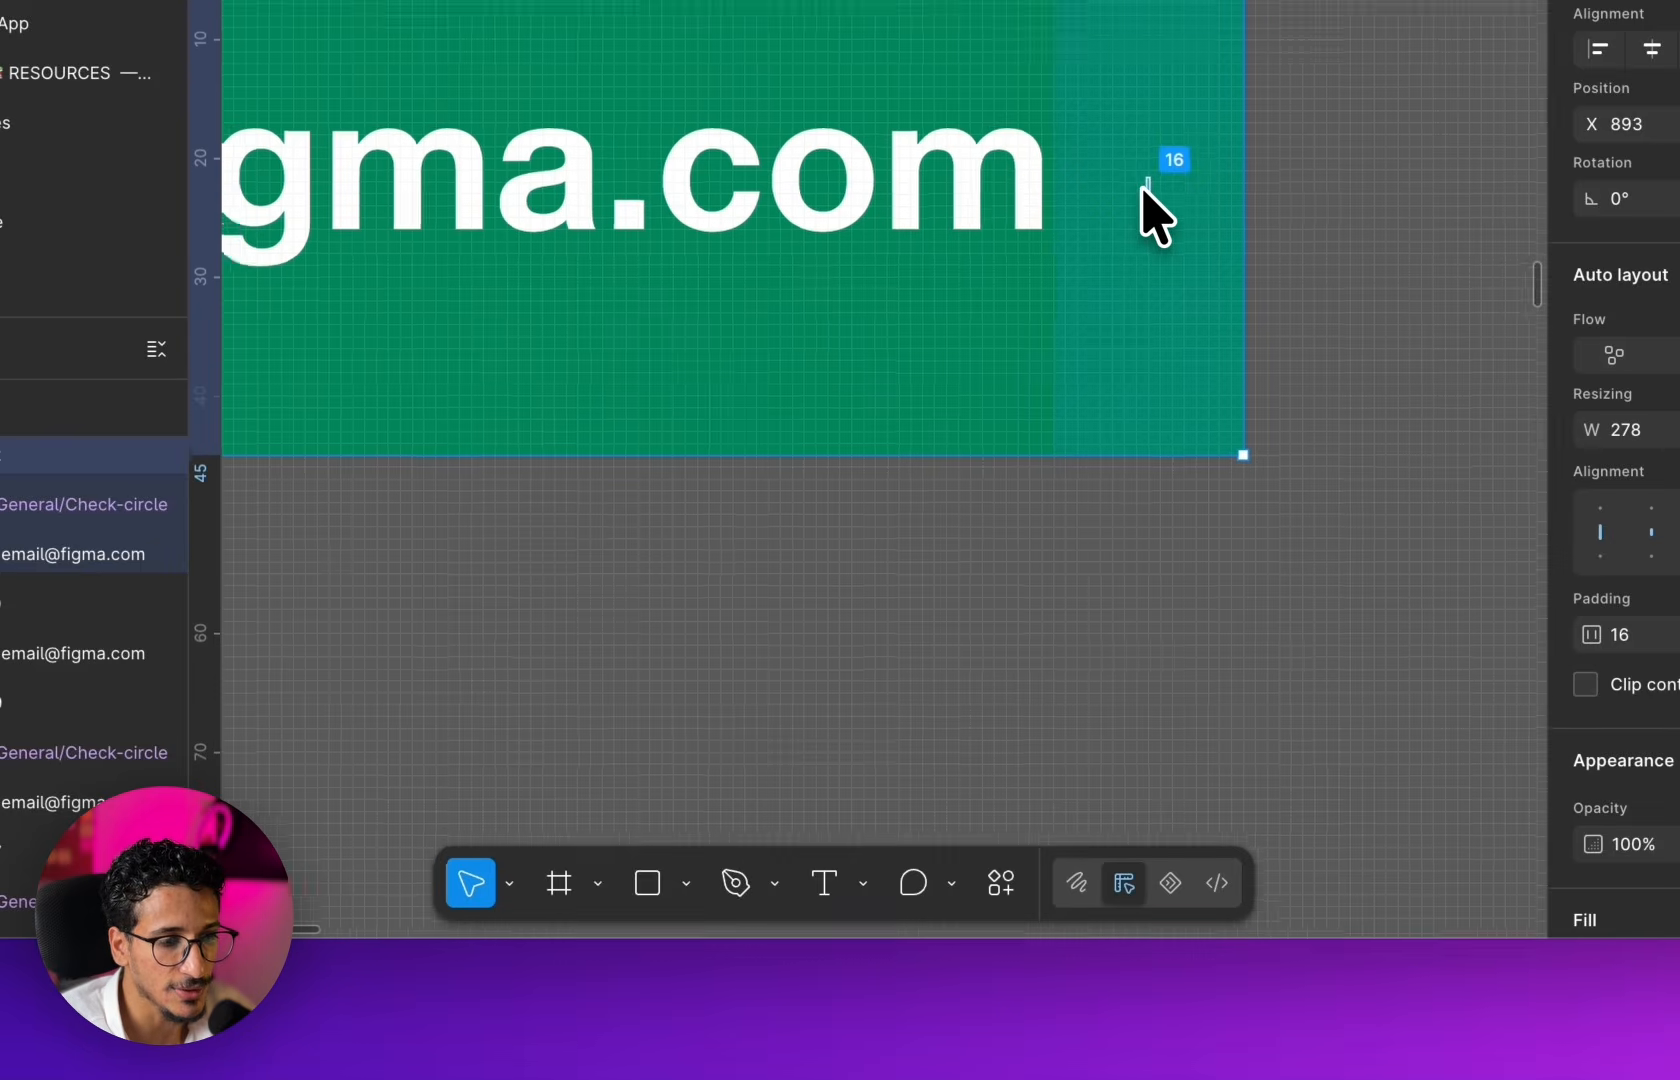
# - Check the padding on the check icon side of the green frame against the text side, and deselect the frame
pyautogui.scroll(-3, 1150, 220)
pyautogui.scroll(5, 905, 290)
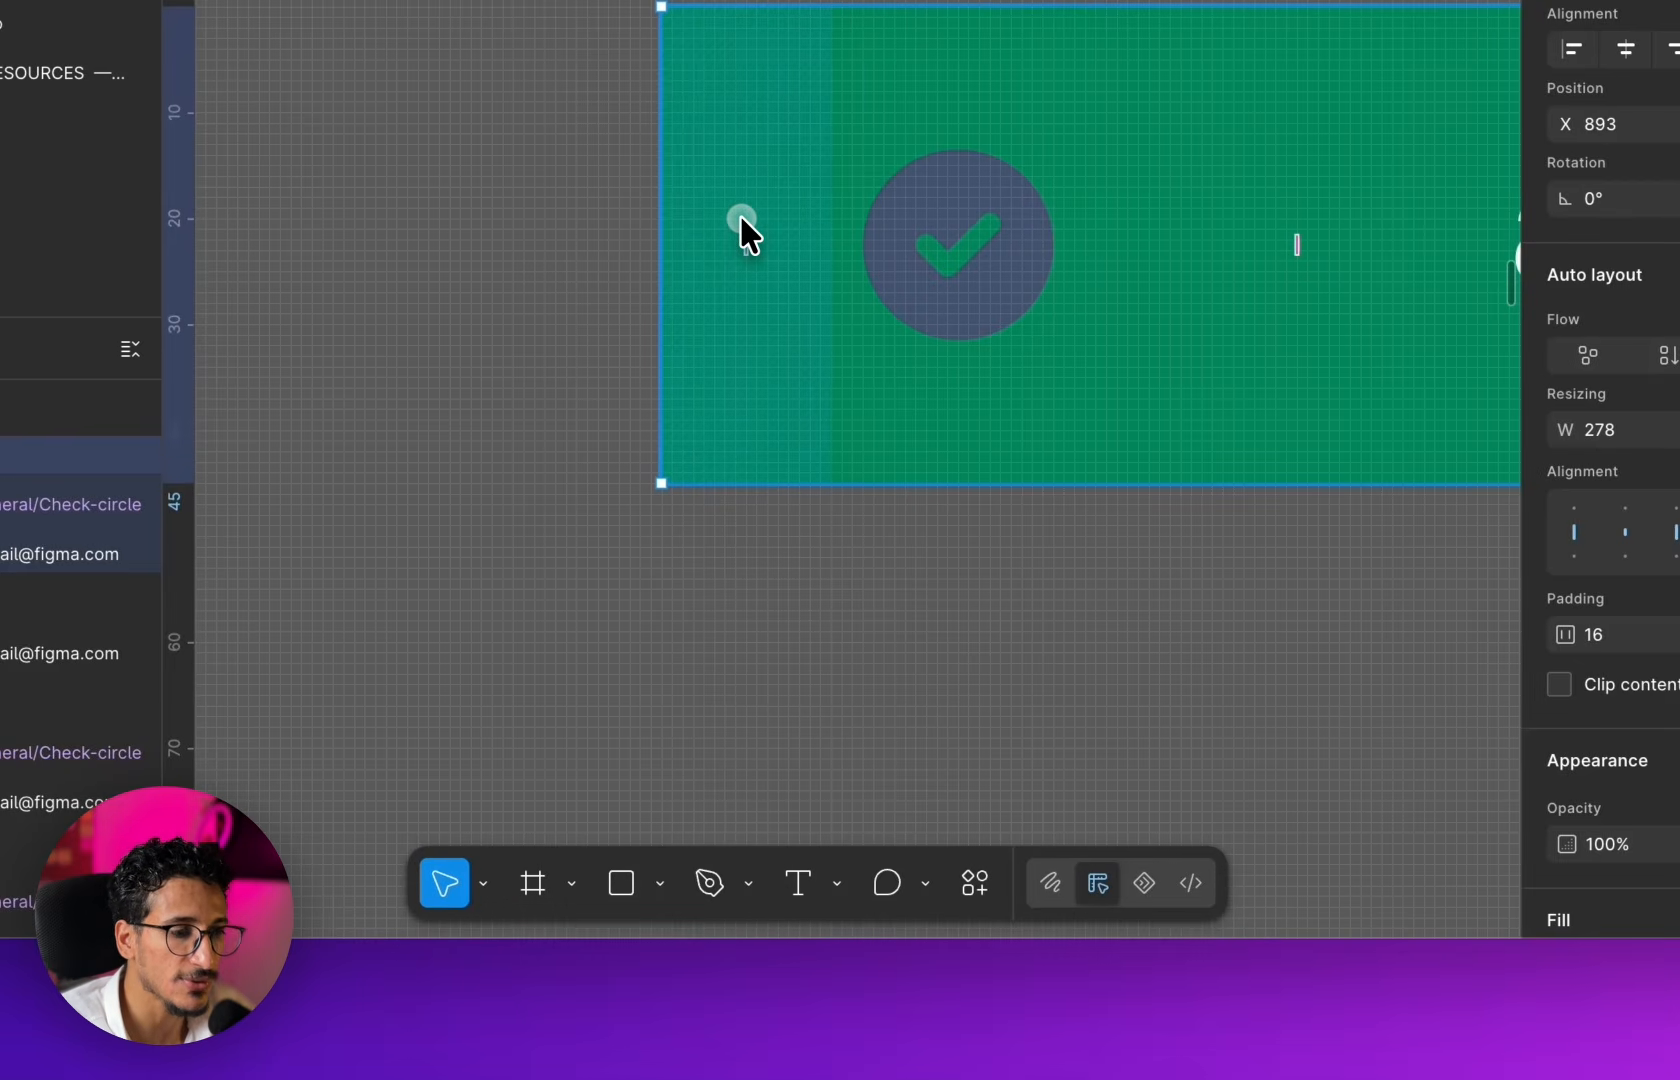
pyautogui.scroll(-5, 741, 219)
pyautogui.click(697, 354)
pyautogui.scroll(-4, 700, 457)
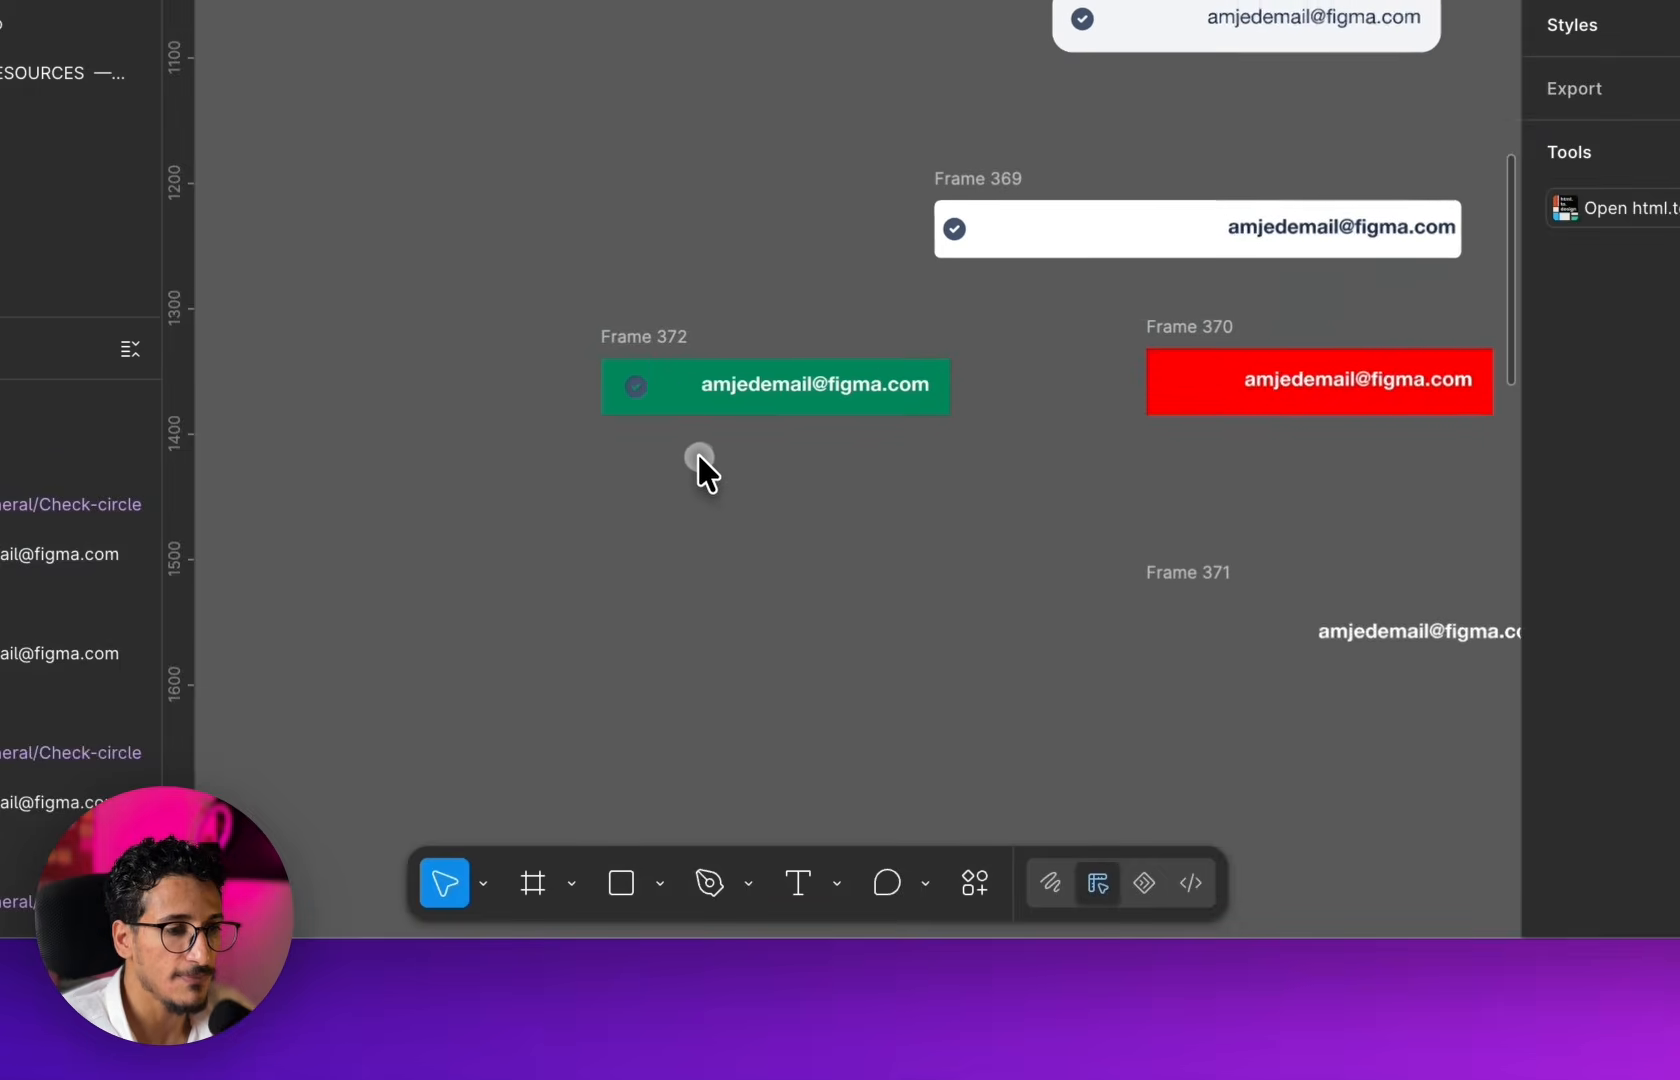
# - Select the first account information card on the 501 - Profile screen and examine its auto layout gap and padding
pyautogui.scroll(-5, 698, 454)
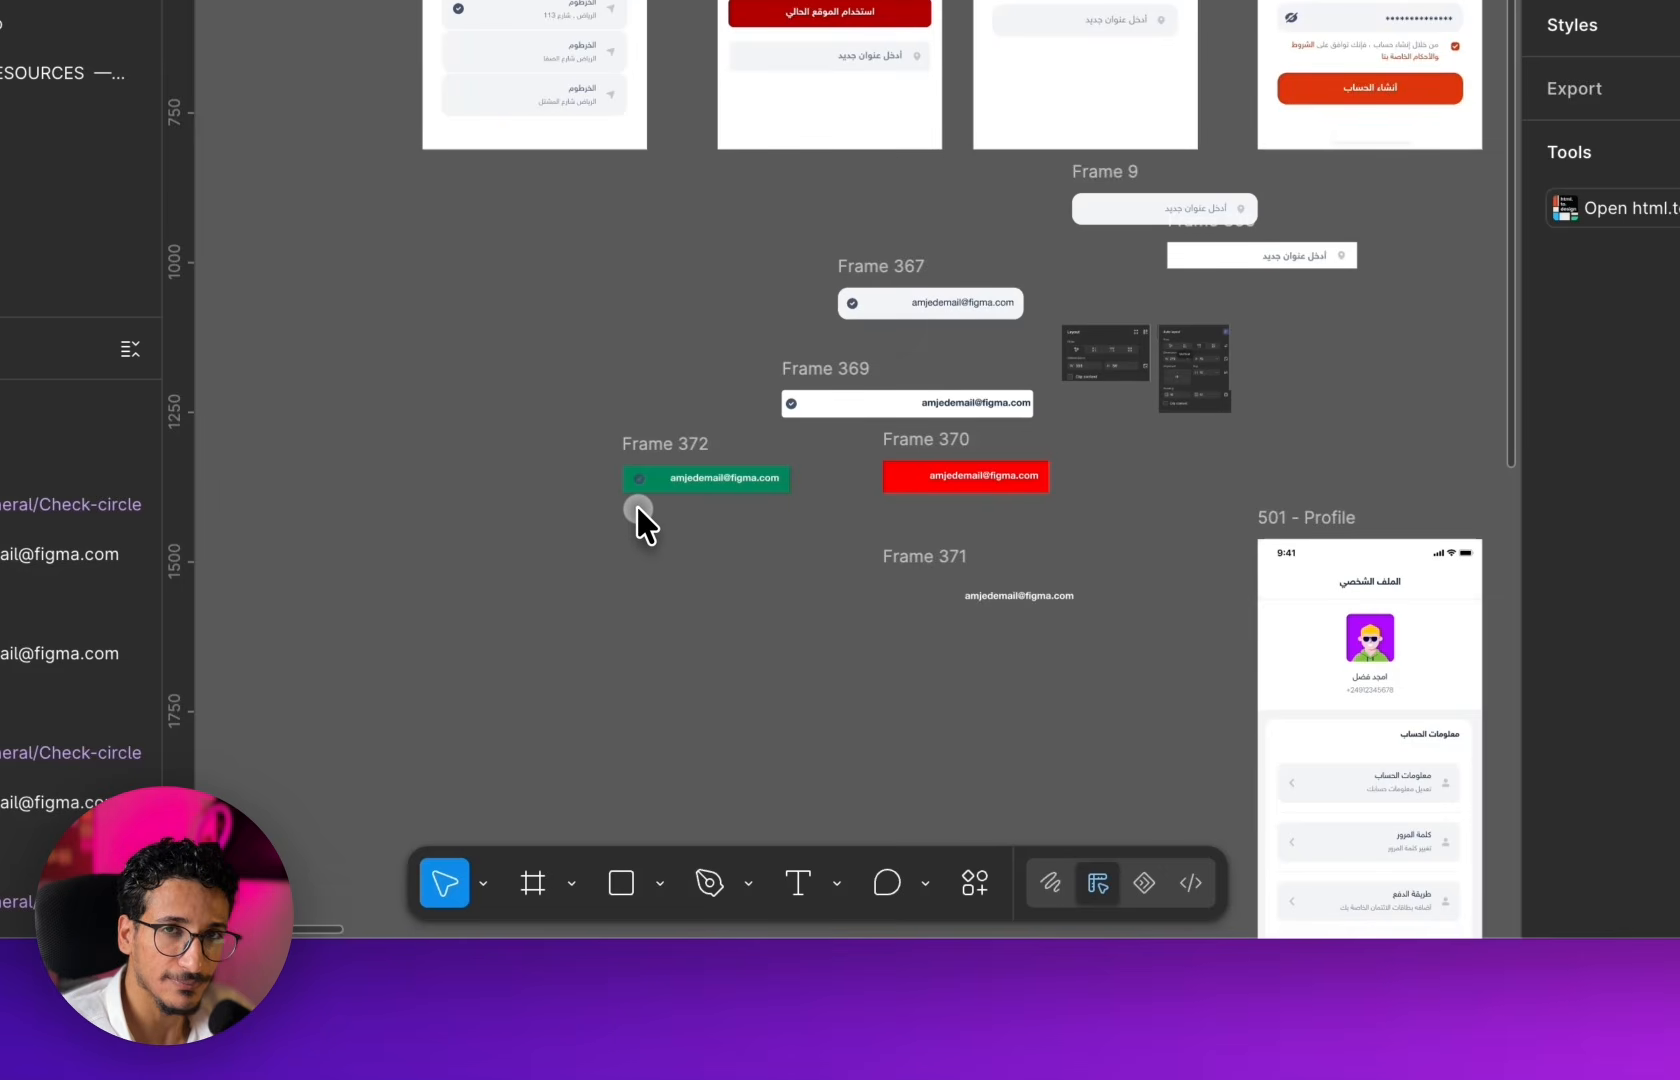
pyautogui.scroll(-3, 634, 507)
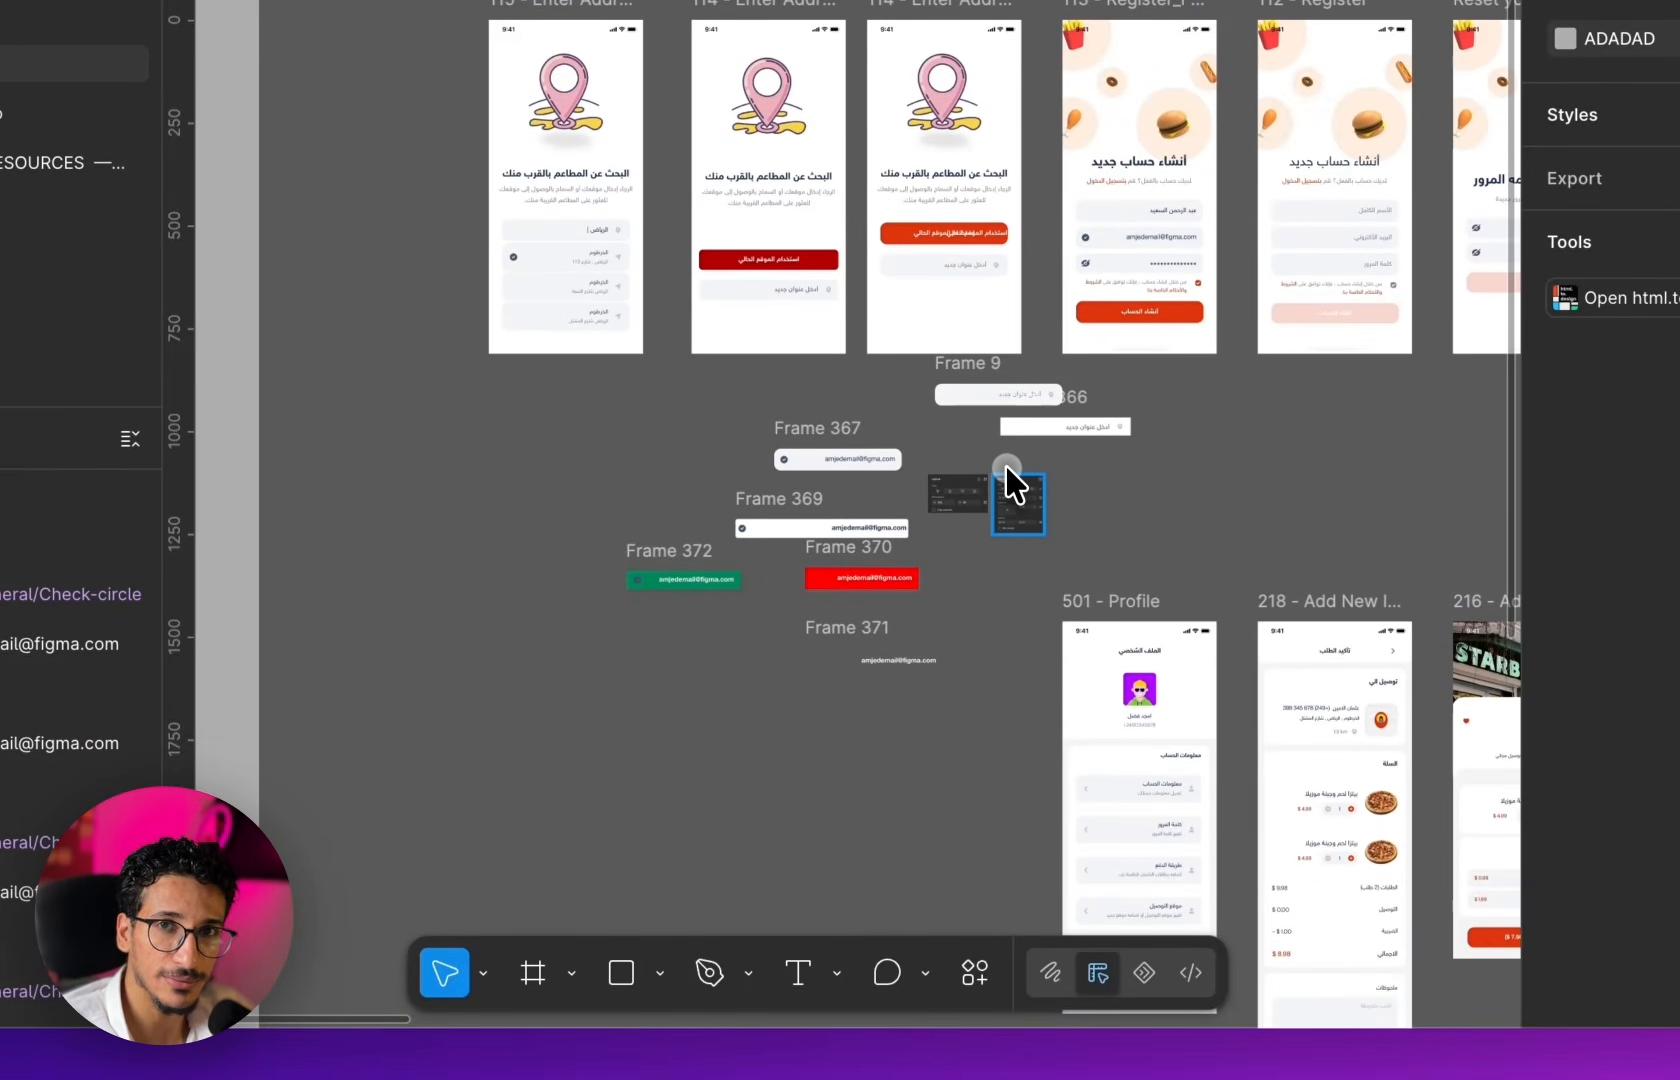
pyautogui.scroll(-3, 1007, 480)
pyautogui.hscroll(3, 1007, 480)
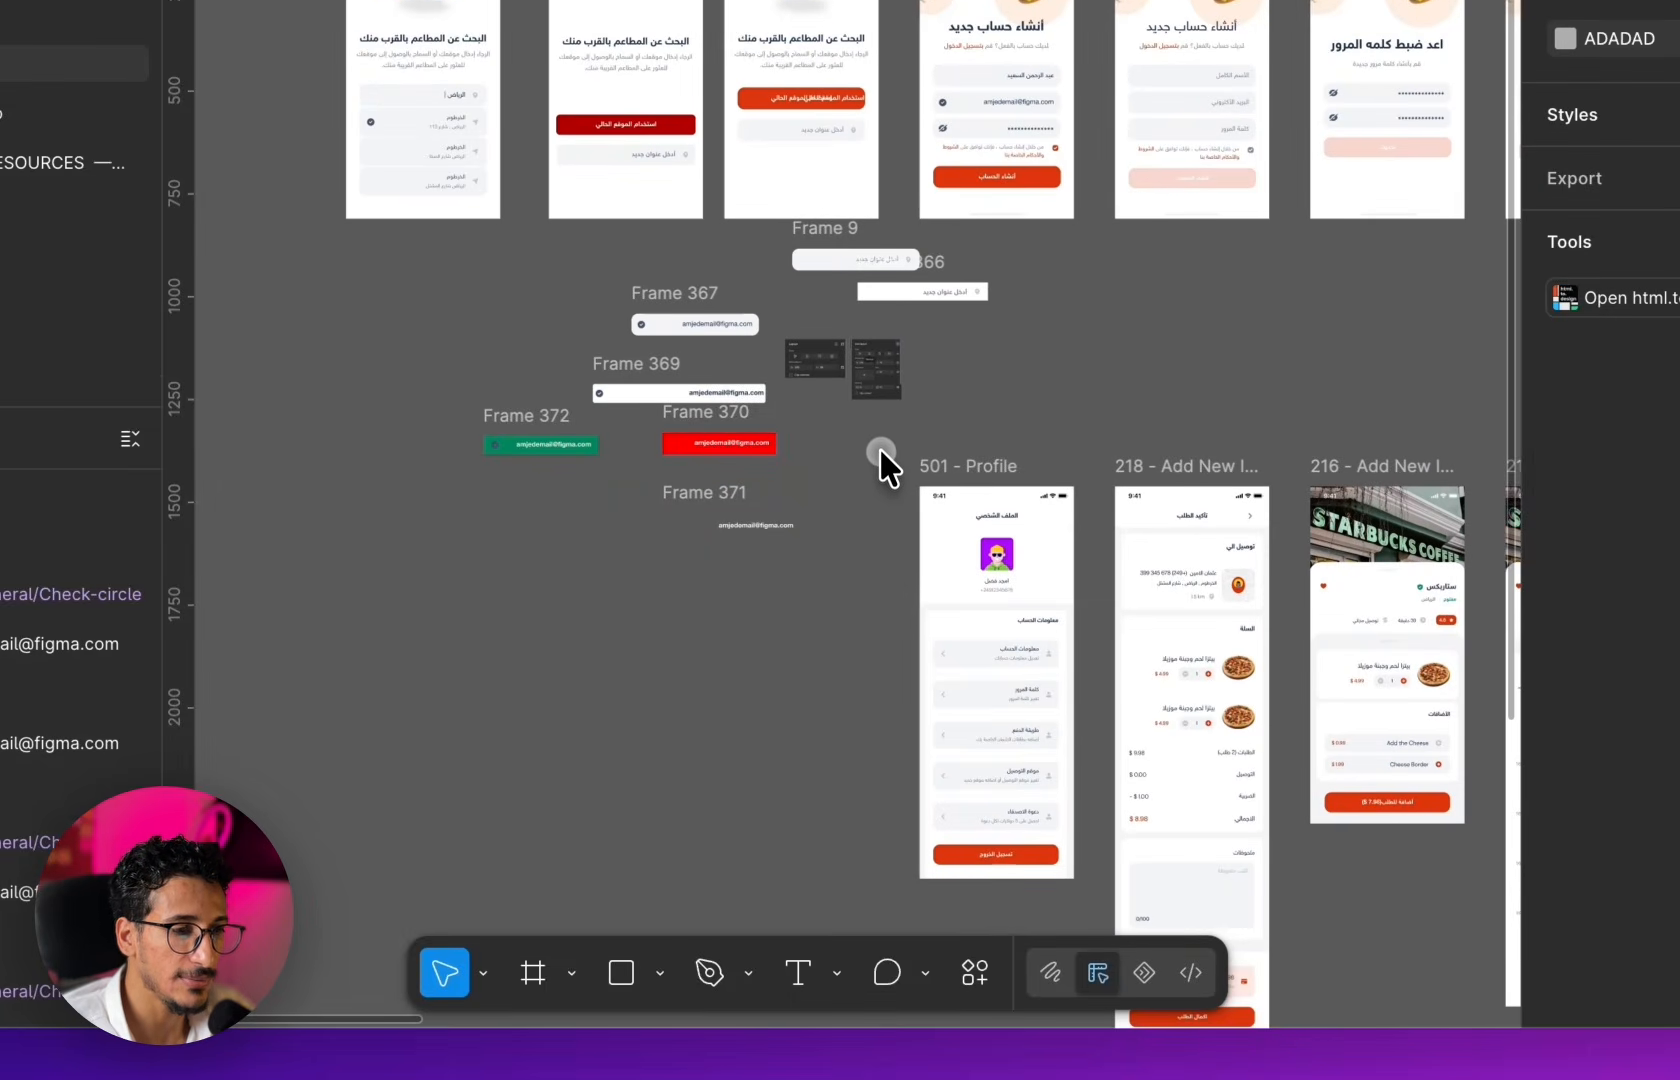
pyautogui.scroll(-2, 865, 500)
pyautogui.scroll(5, 852, 556)
pyautogui.hscroll(5, 740, 494)
pyautogui.scroll(5, 740, 494)
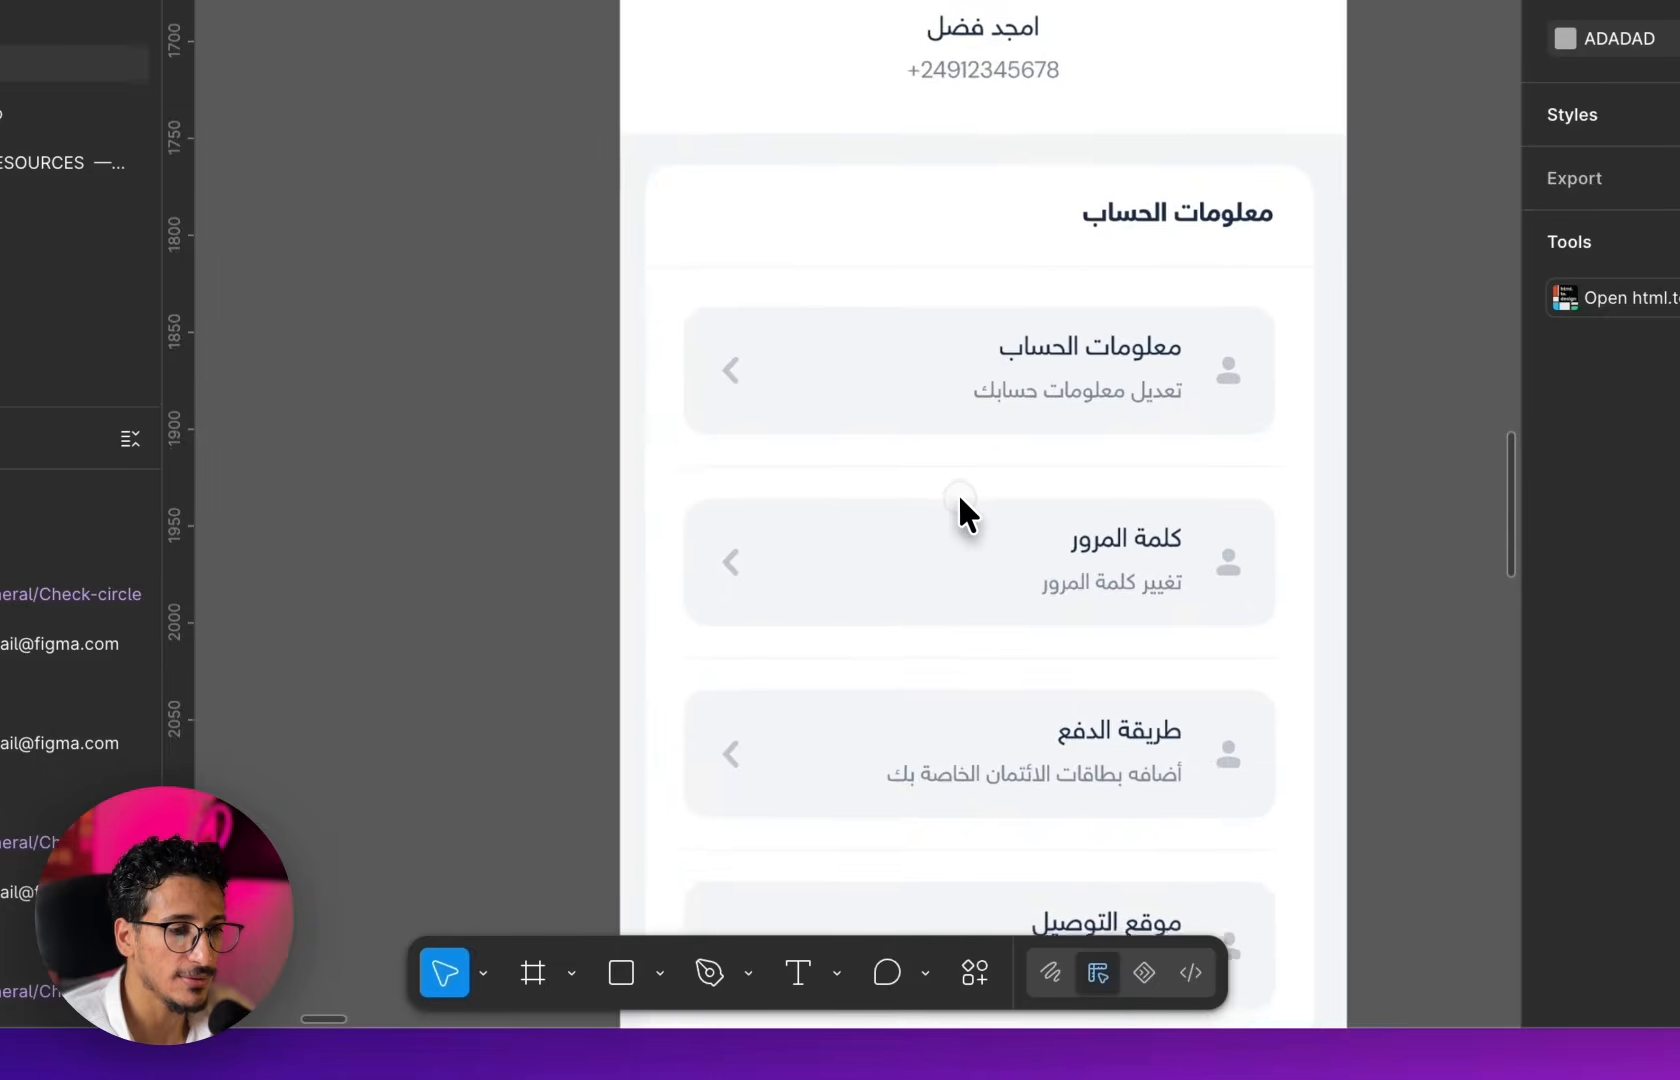
pyautogui.click(1233, 359)
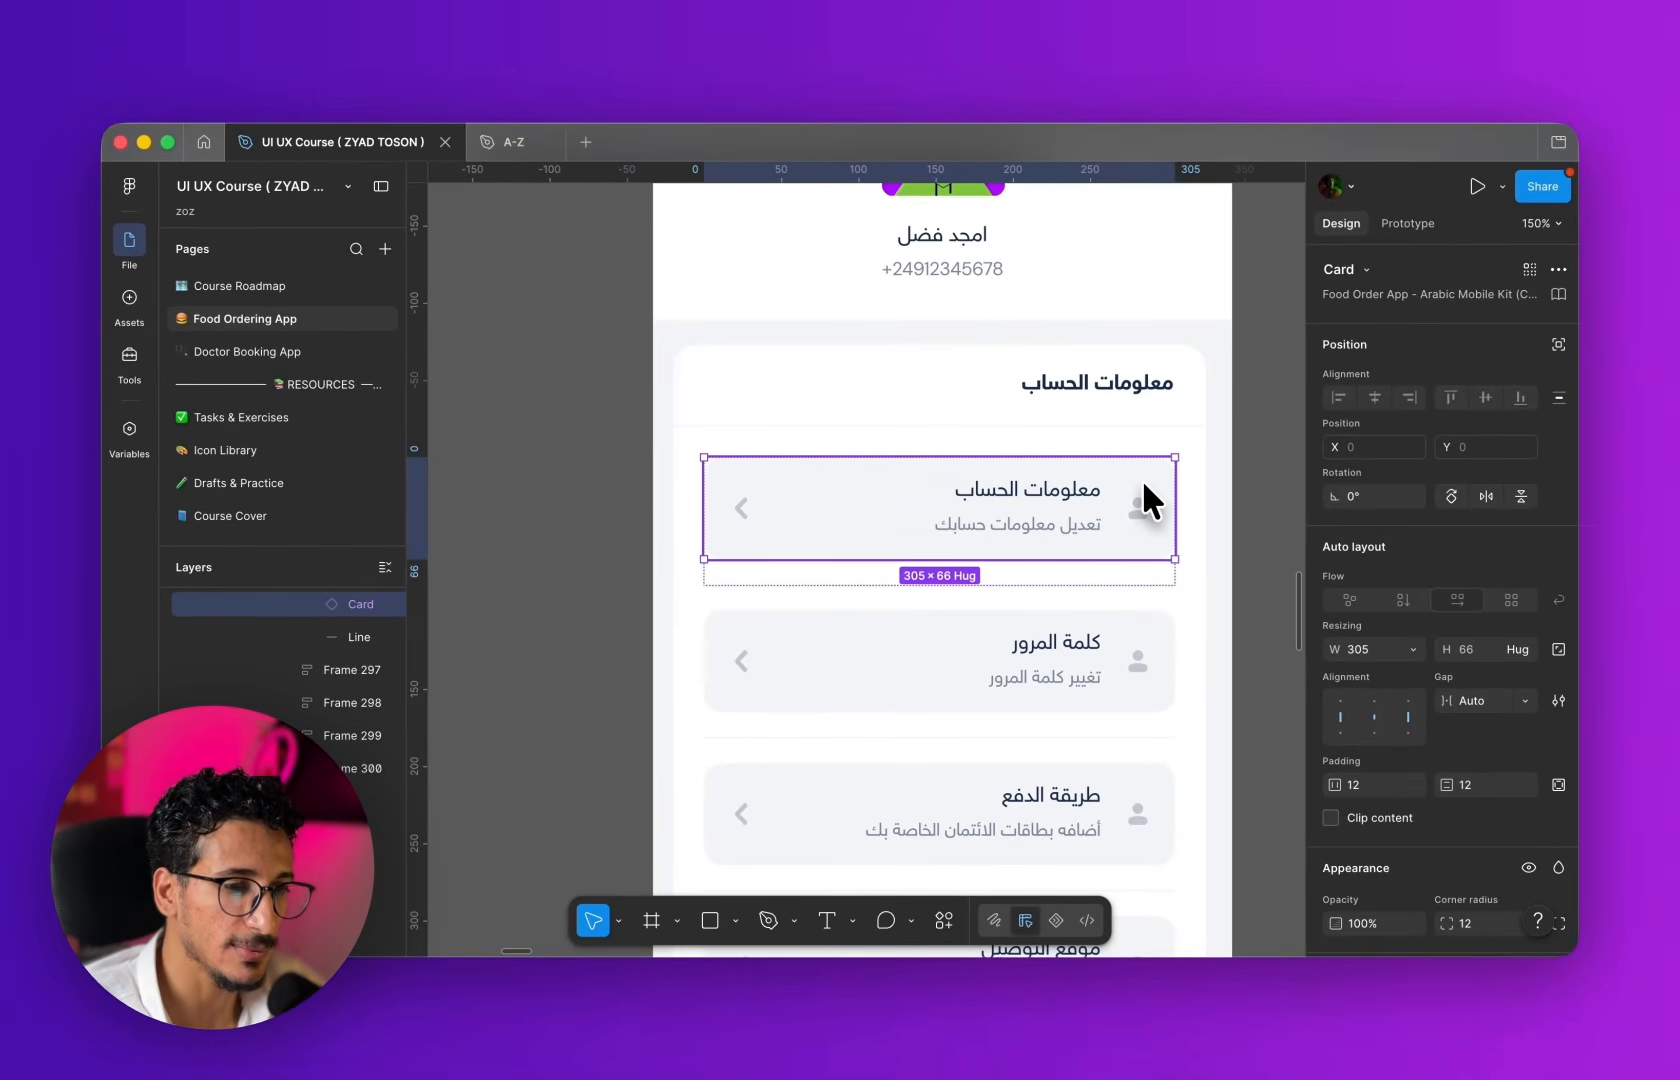
pyautogui.scroll(1, 1152, 548)
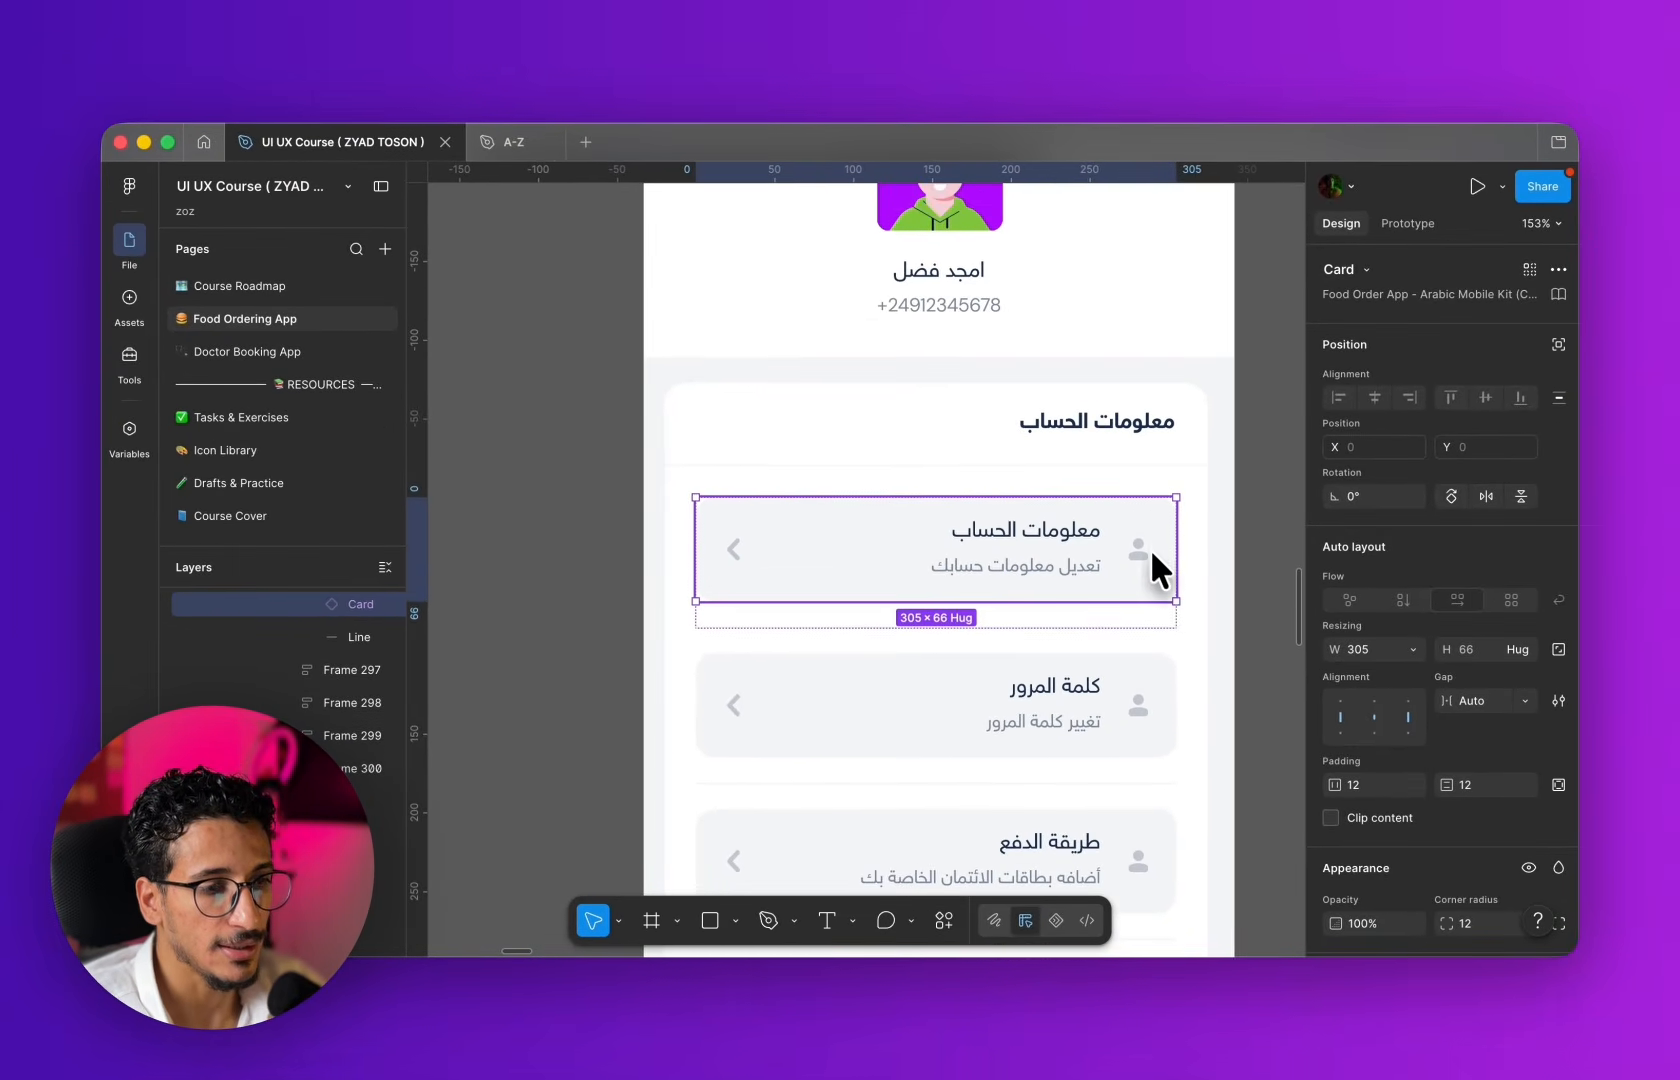
# - Try moving the check icon from the white Frame 369 into the green auto layout frame, and undo the move
pyautogui.scroll(-5, 1005, 522)
pyautogui.hscroll(-6, 802, 550)
pyautogui.scroll(2, 802, 550)
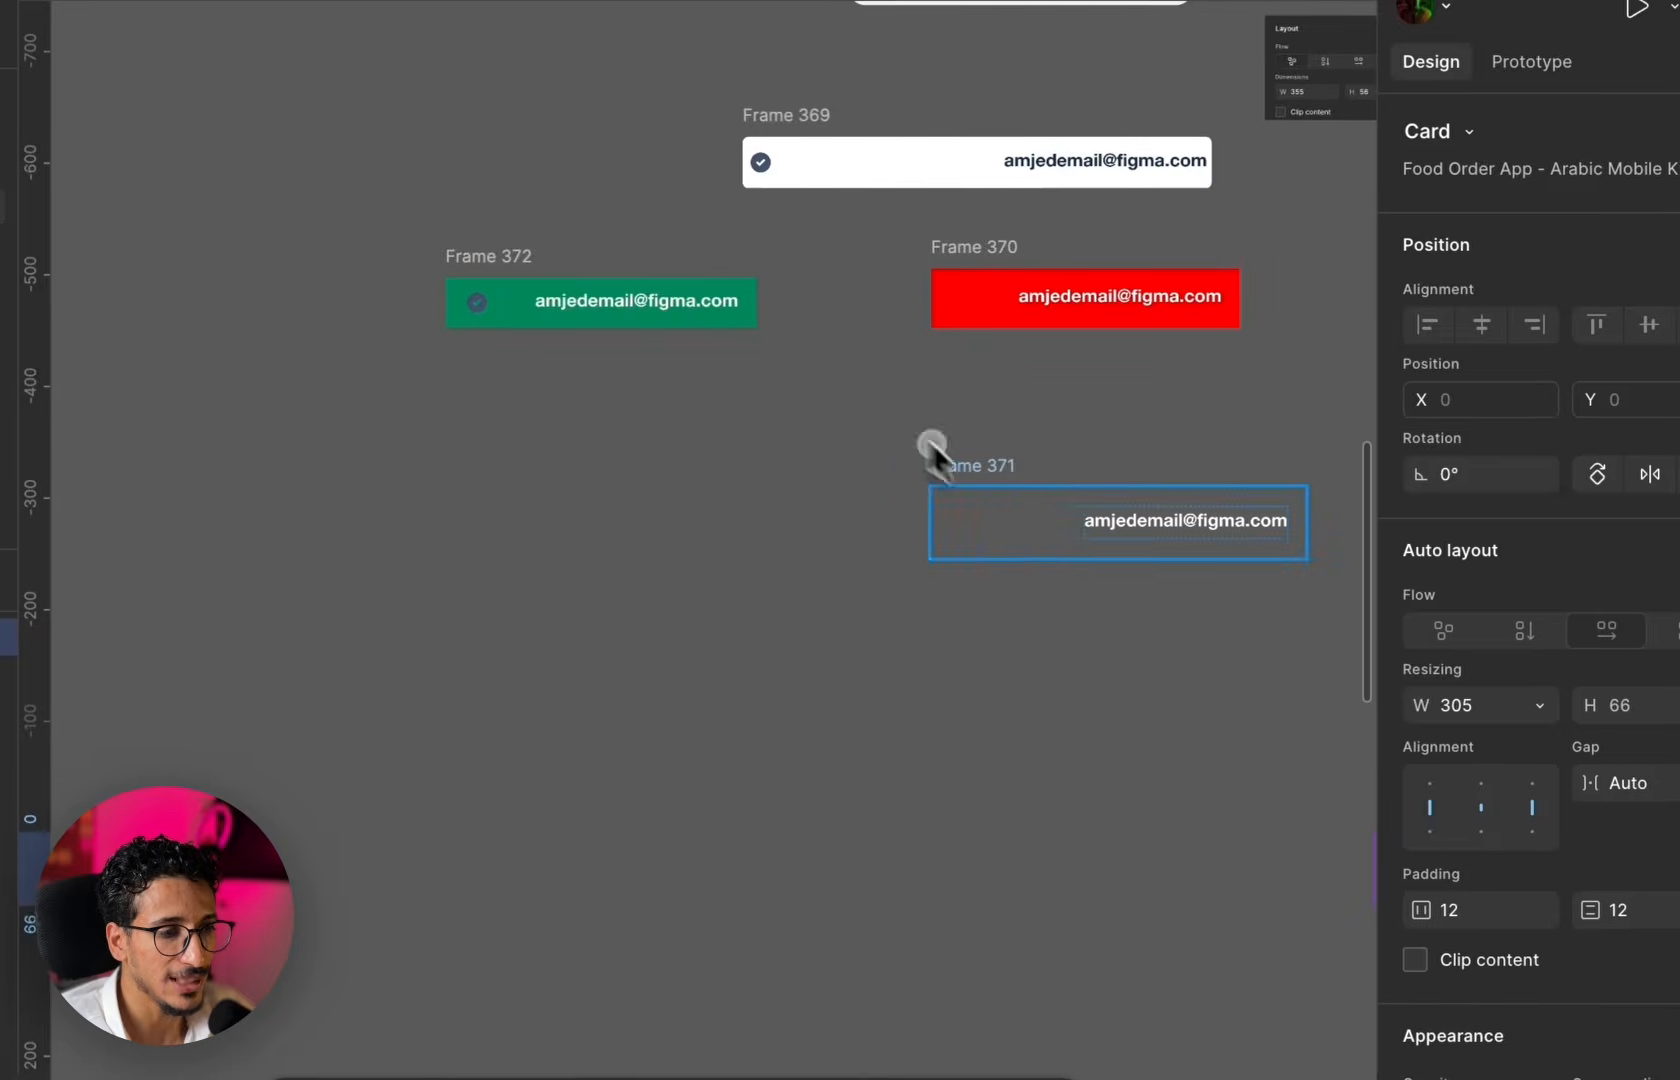
pyautogui.scroll(4, 1010, 478)
pyautogui.hscroll(-3, 1208, 533)
pyautogui.hscroll(3, 1009, 448)
pyautogui.moveTo(884, 82); pyautogui.dragTo(501, 304)
pyautogui.moveTo(501, 525); pyautogui.dragTo(520, 535)
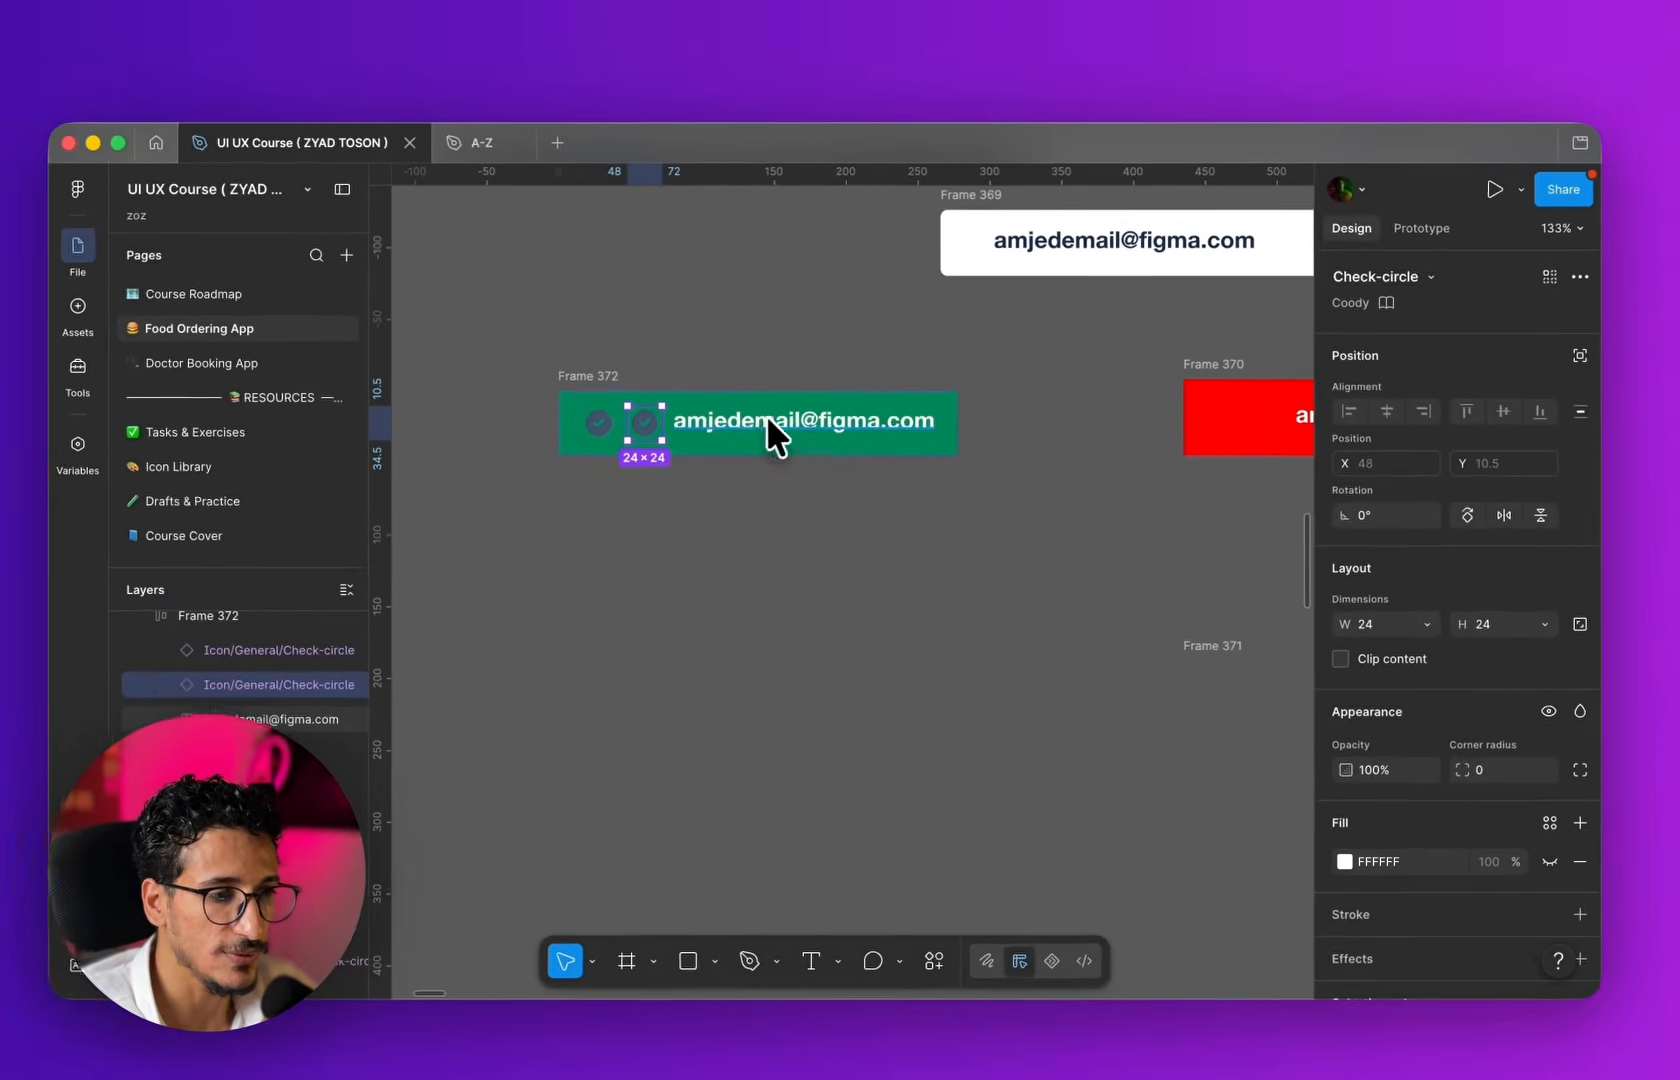
pyautogui.scroll(2, 755, 408)
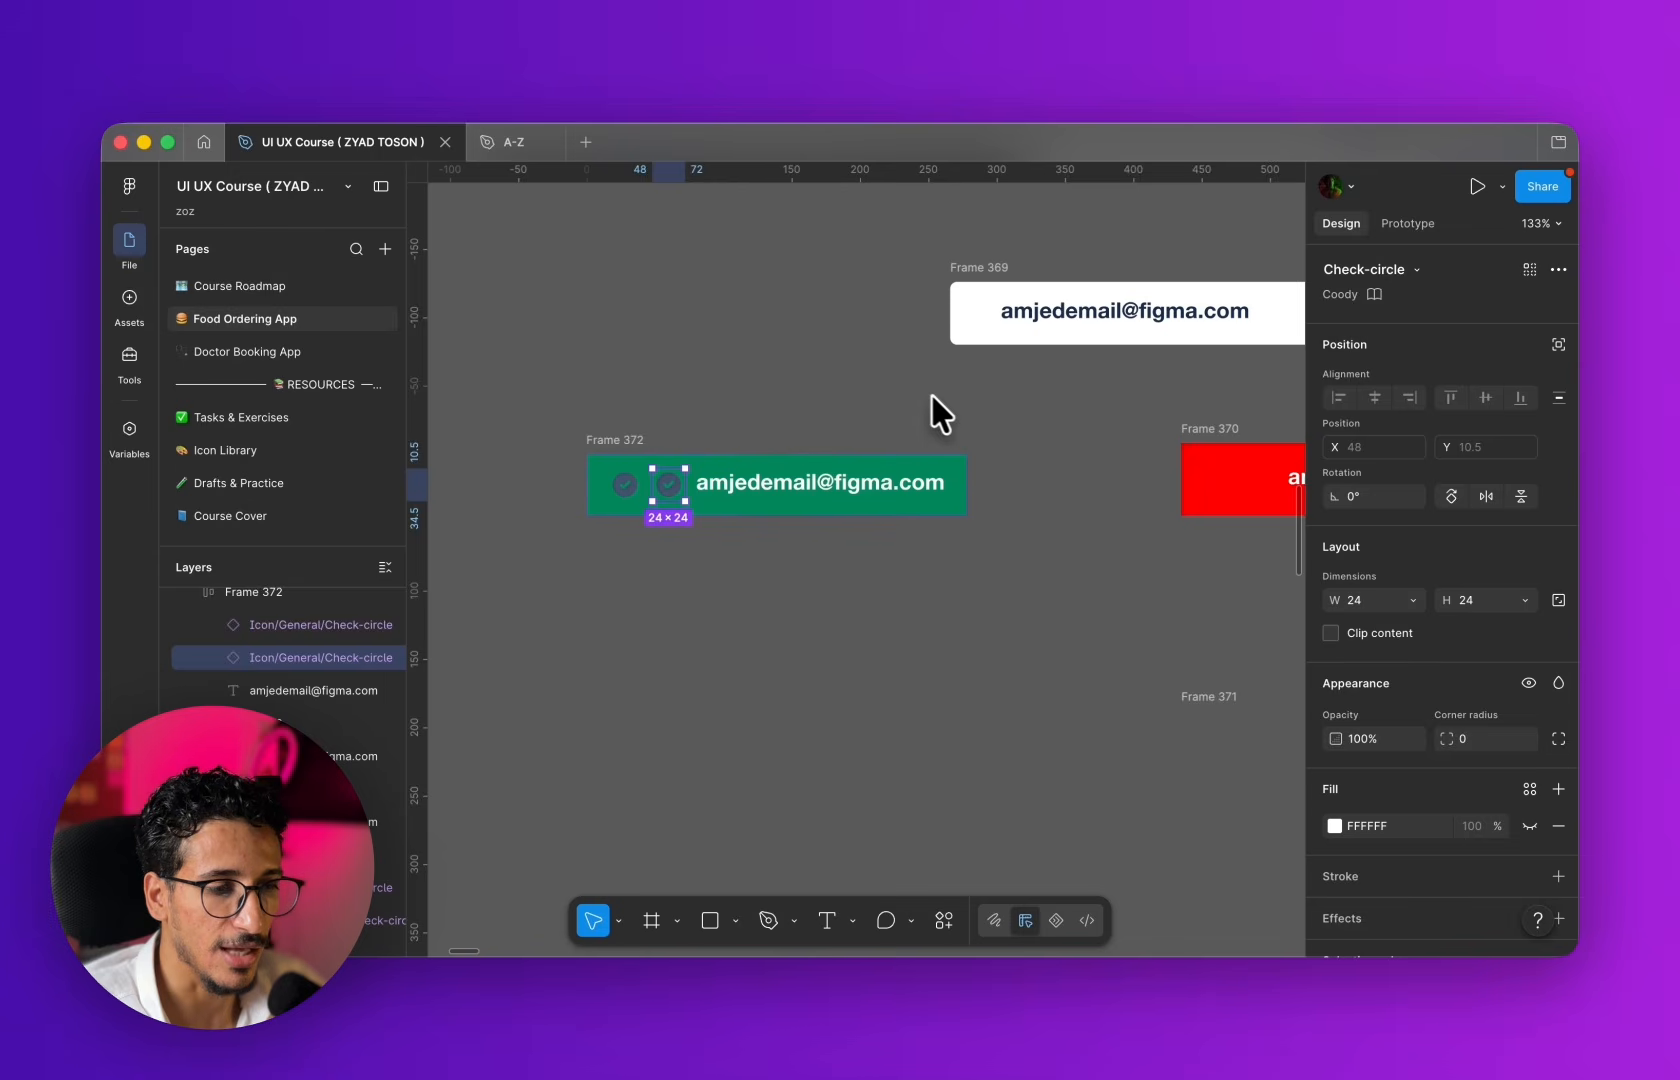
pyautogui.press('super+z')
# - Examine how the arrow, text and person icon are arranged in the account cards on the 501 - Profile screen
pyautogui.scroll(-5, 850, 504)
pyautogui.hscroll(4, 715, 466)
pyautogui.scroll(5, 872, 582)
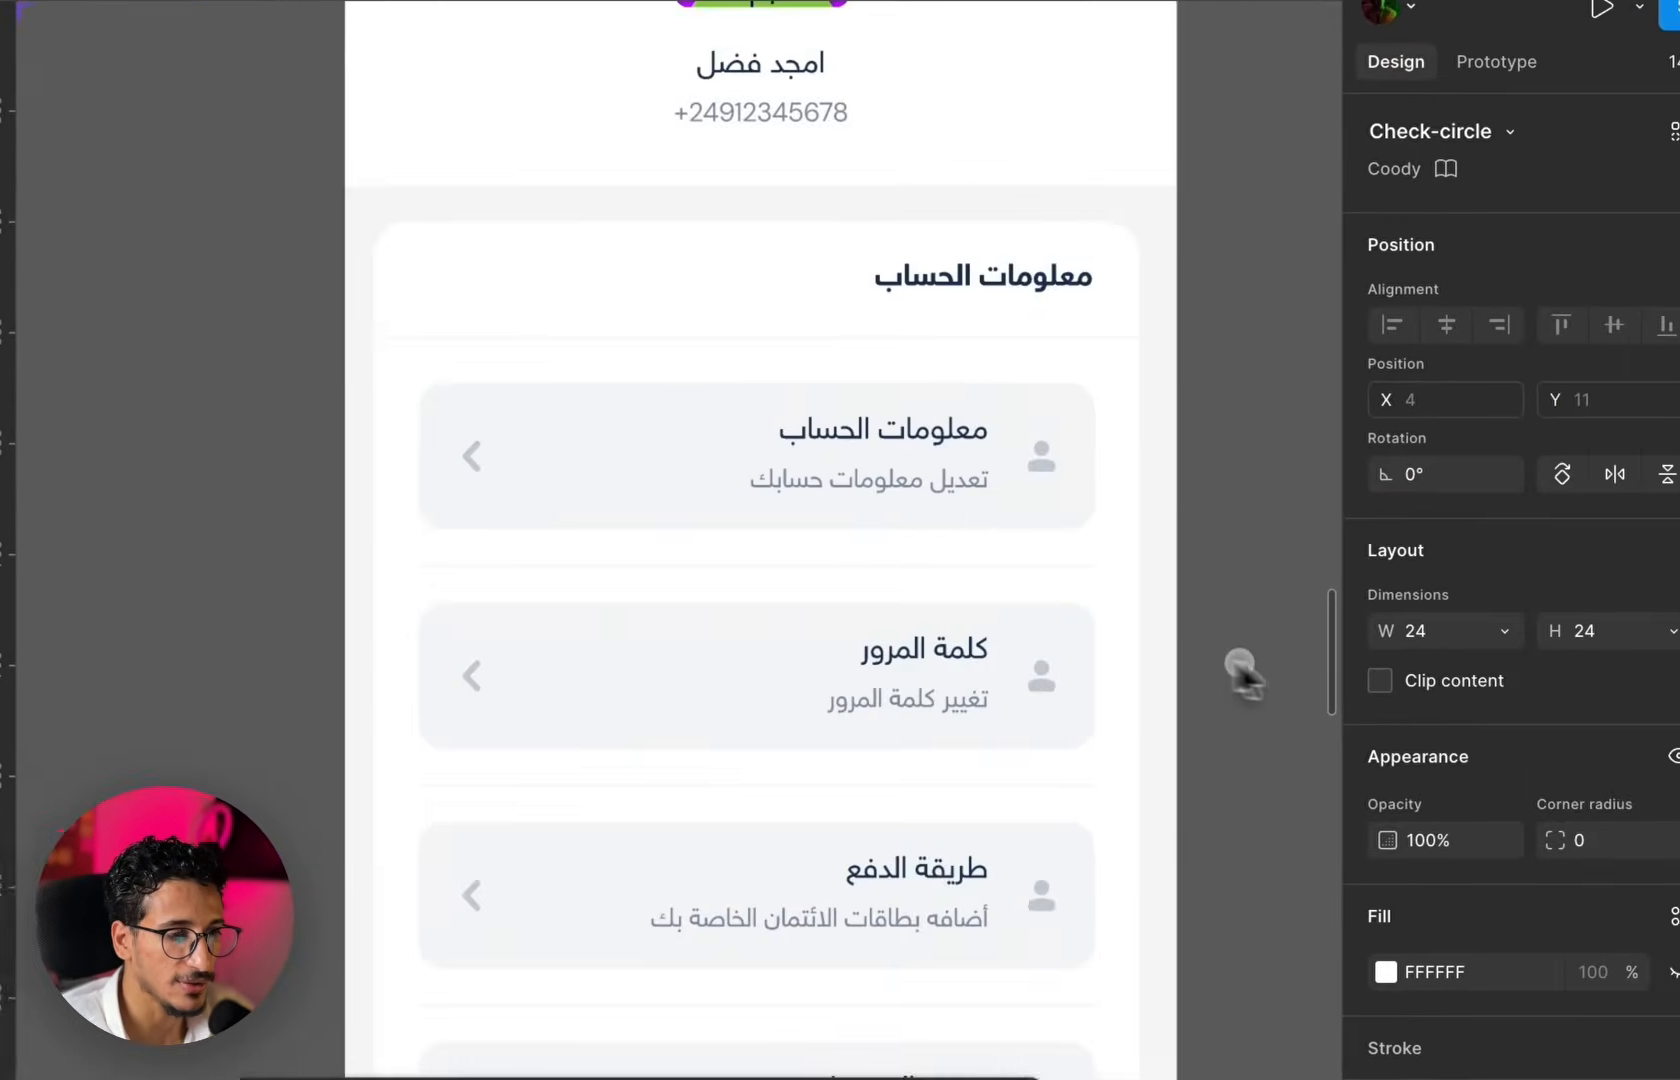
pyautogui.moveTo(1240, 670); pyautogui.dragTo(647, 493)
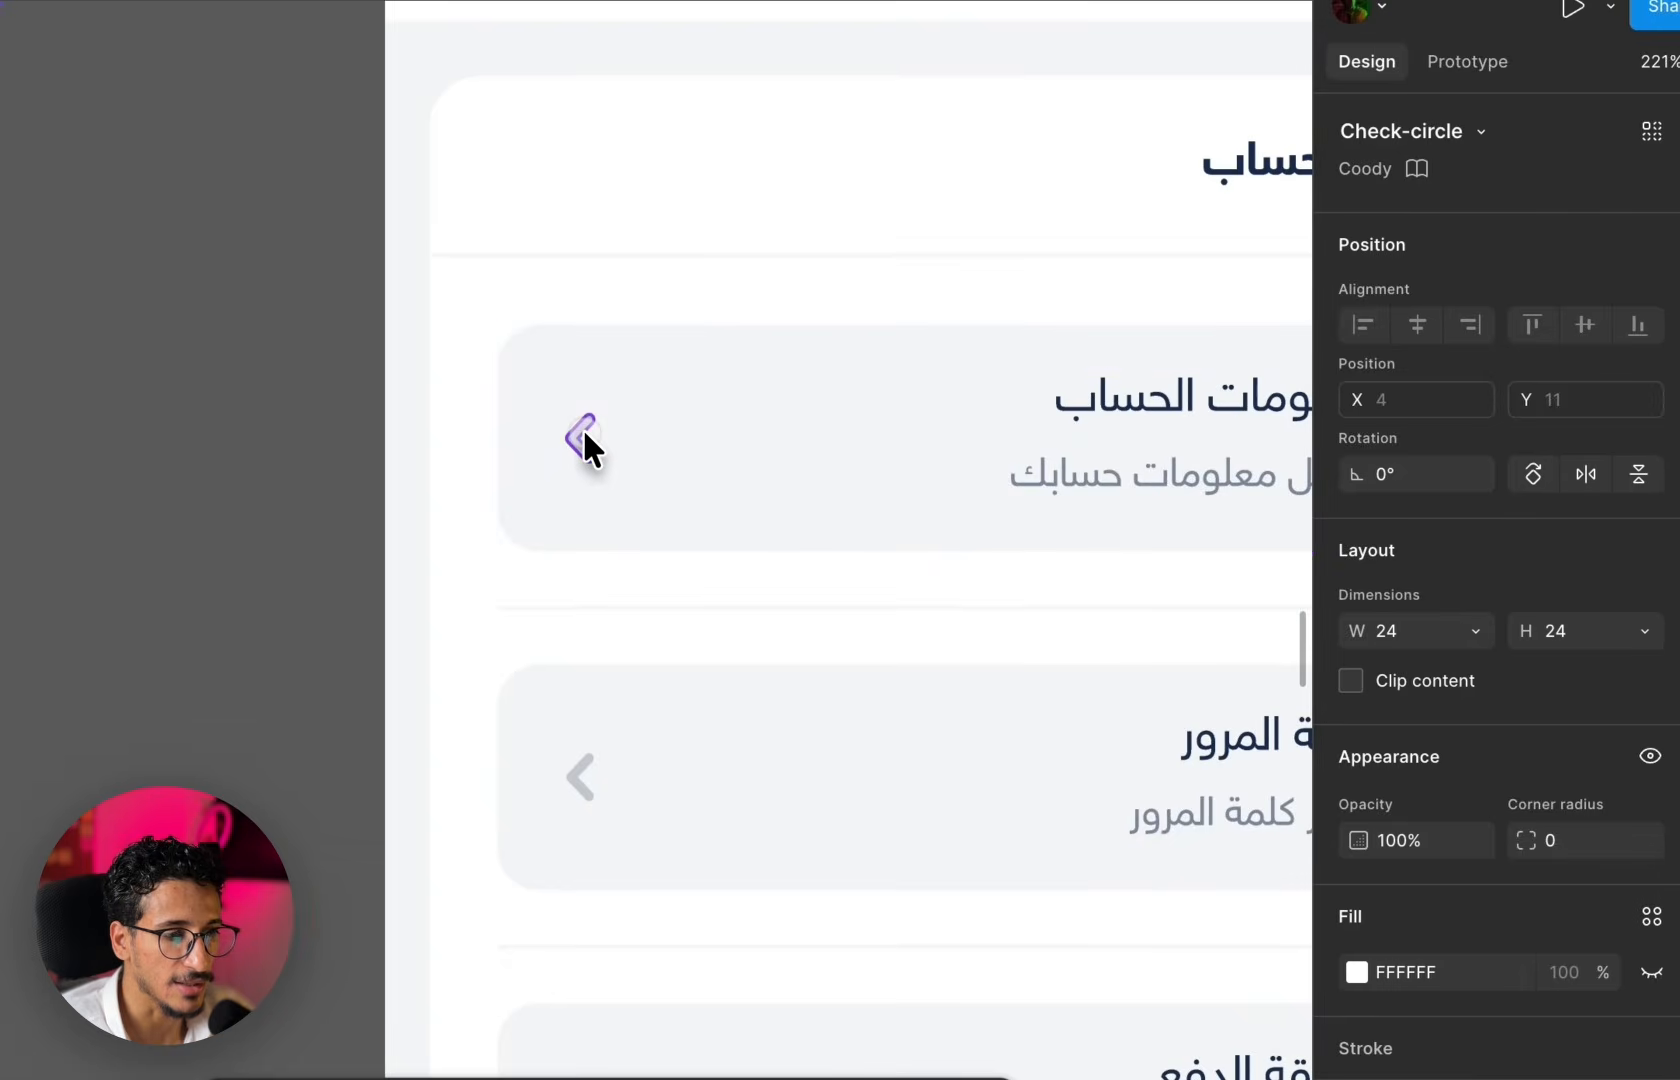
pyautogui.hscroll(5, 582, 436)
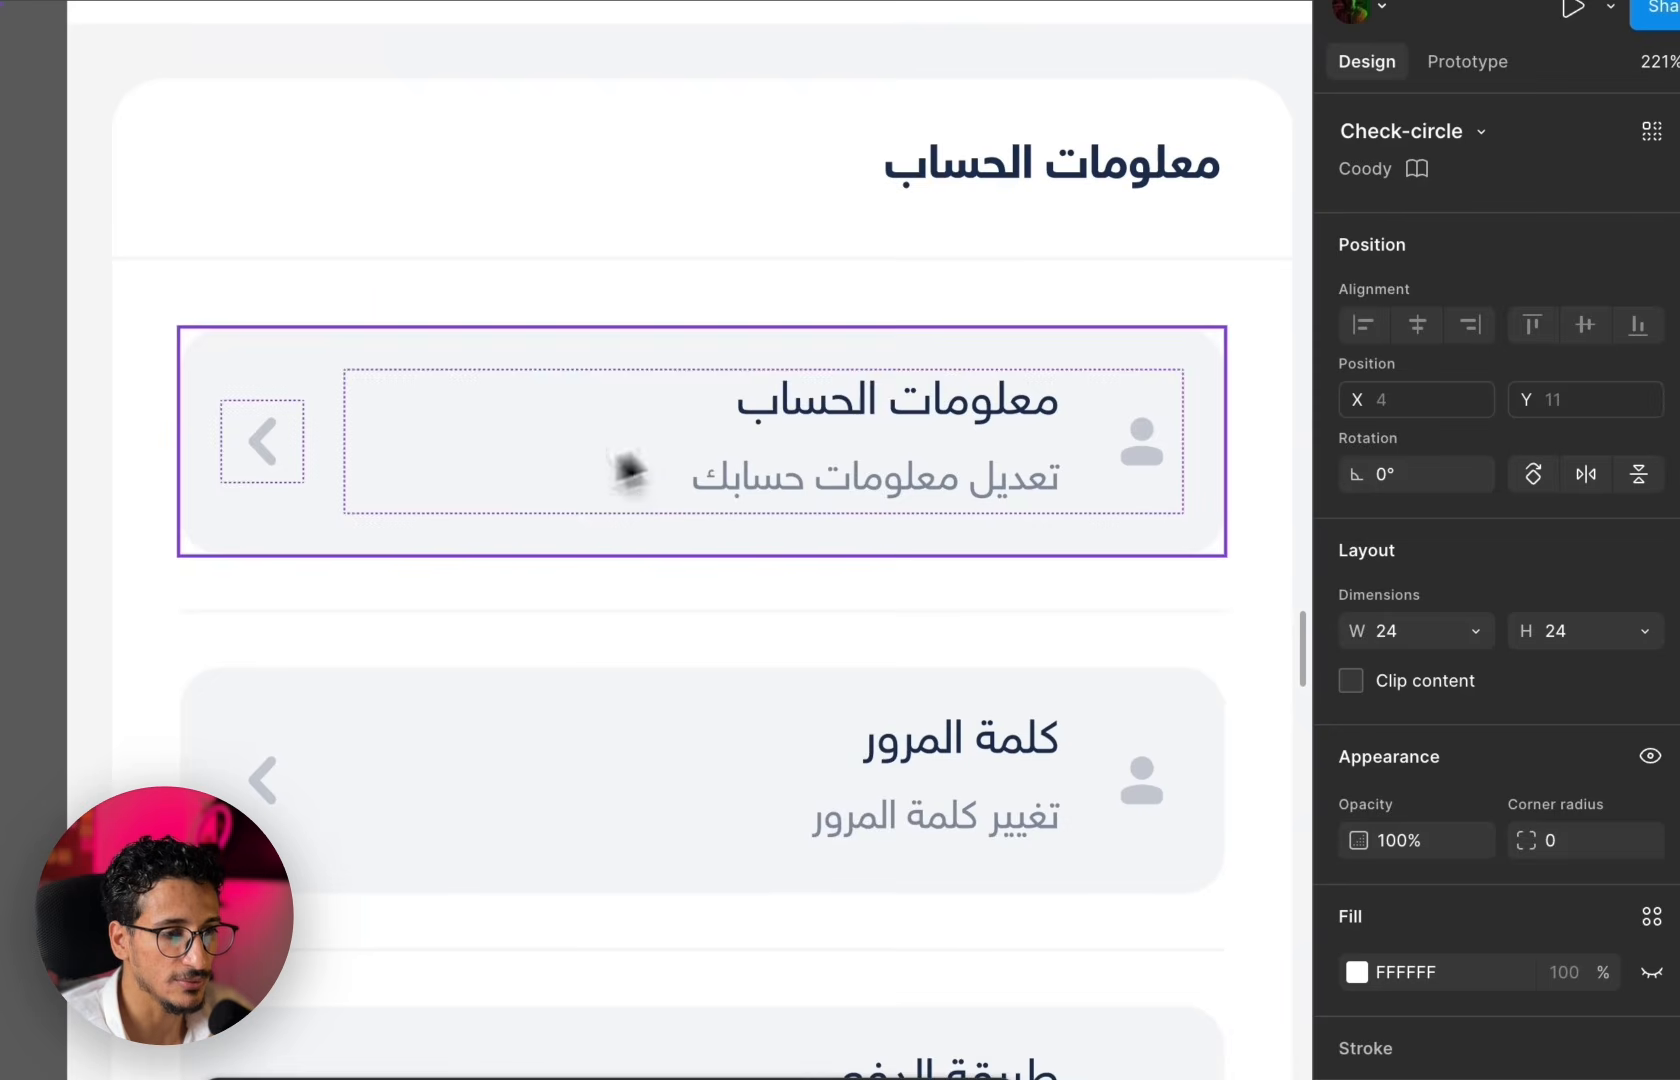
pyautogui.scroll(-2, 1158, 450)
pyautogui.scroll(-5, 1158, 450)
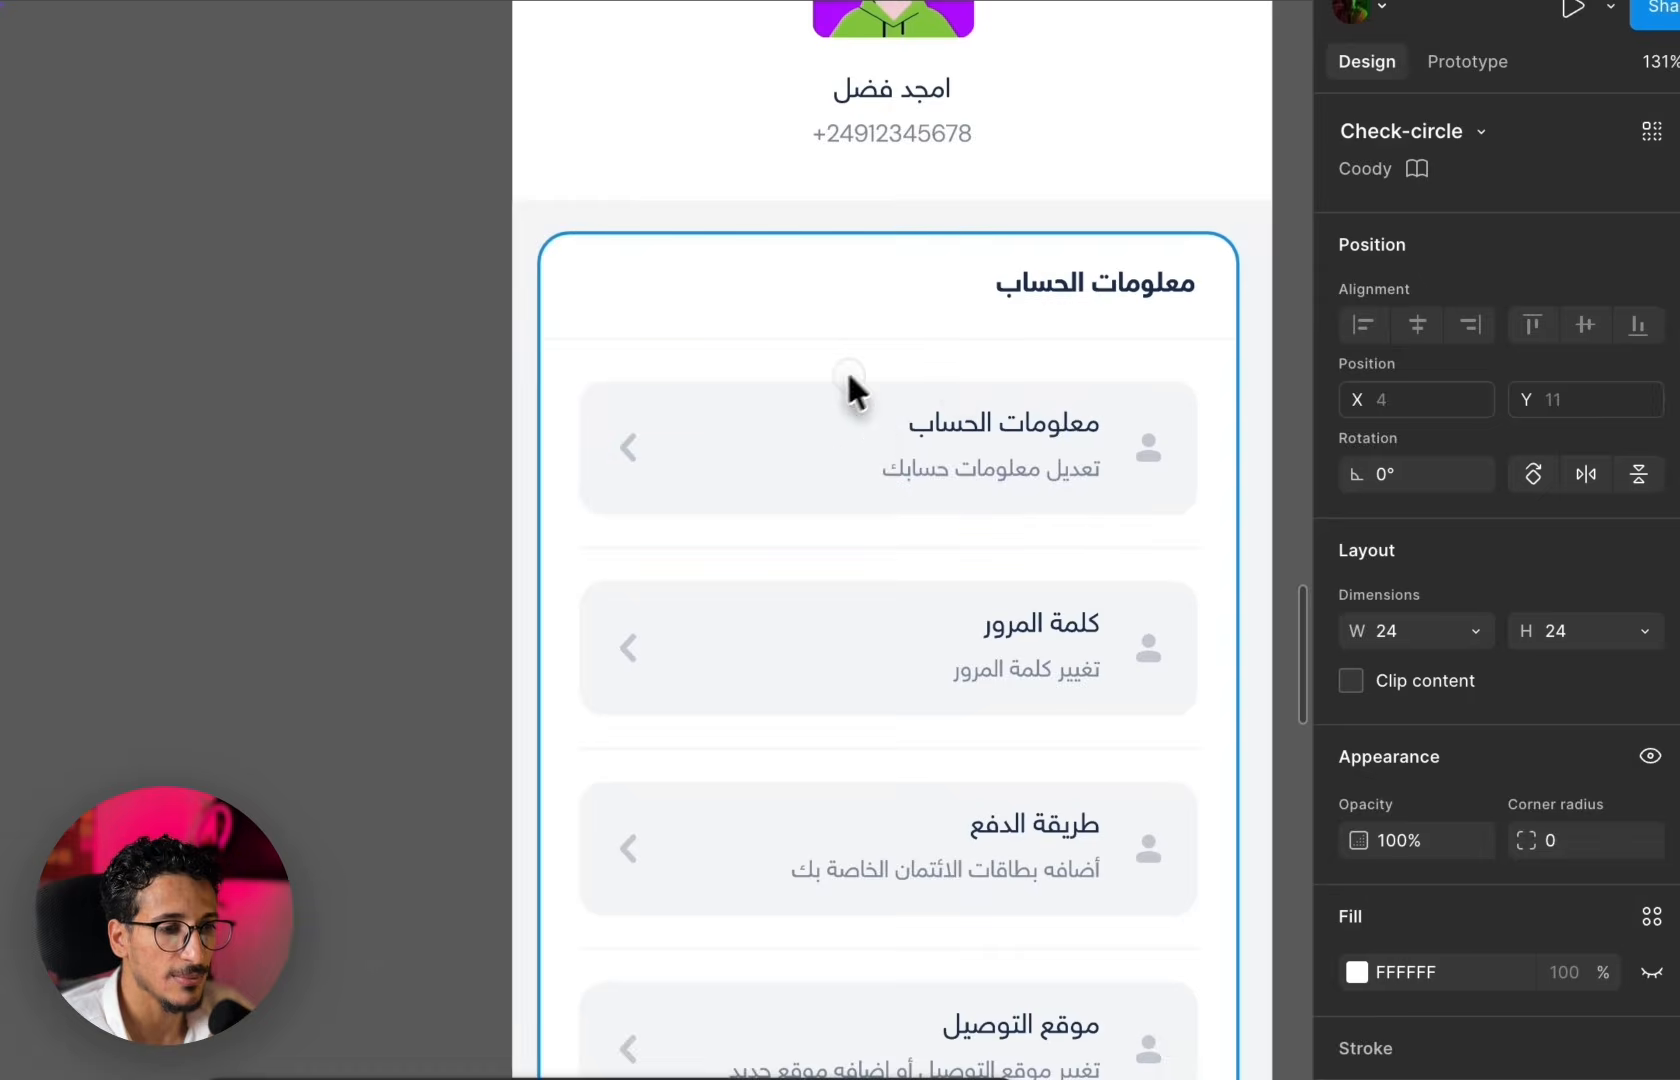
pyautogui.scroll(-5, 881, 478)
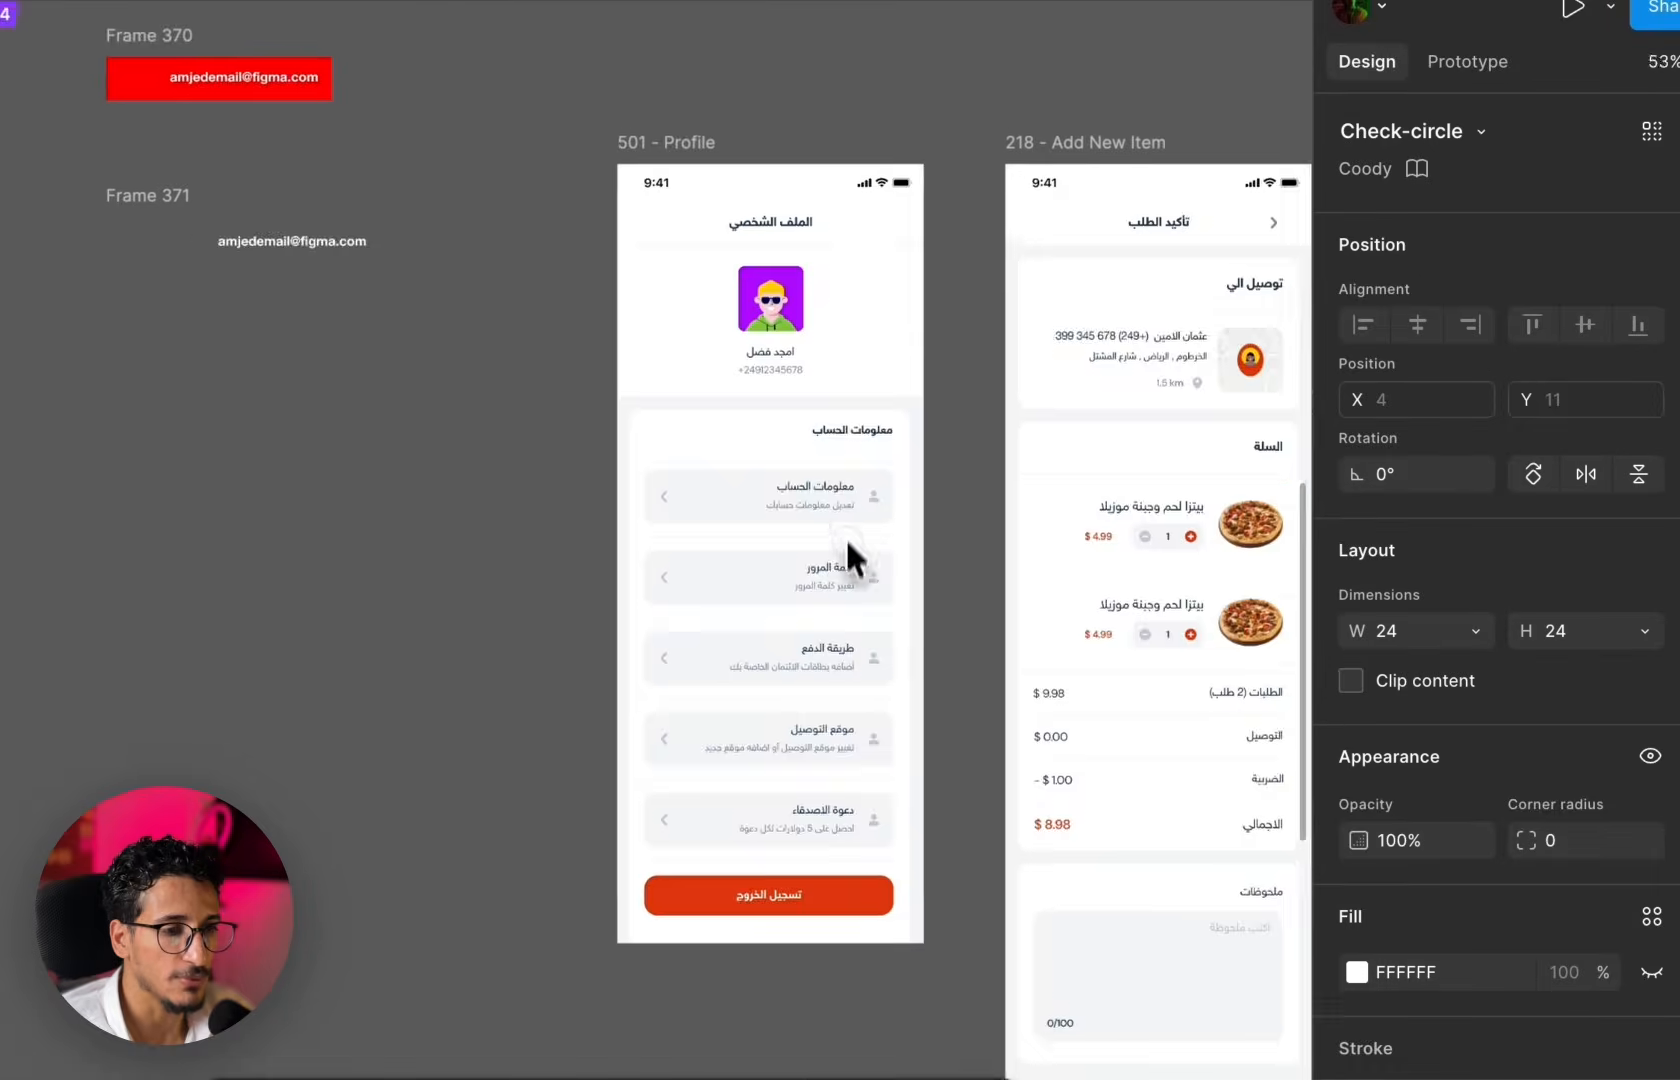
# - Look over the address, registration, login and ordering screens across the page for similar layouts
pyautogui.scroll(10, 810, 610)
pyautogui.hscroll(-3, 817, 765)
pyautogui.hscroll(3, 860, 445)
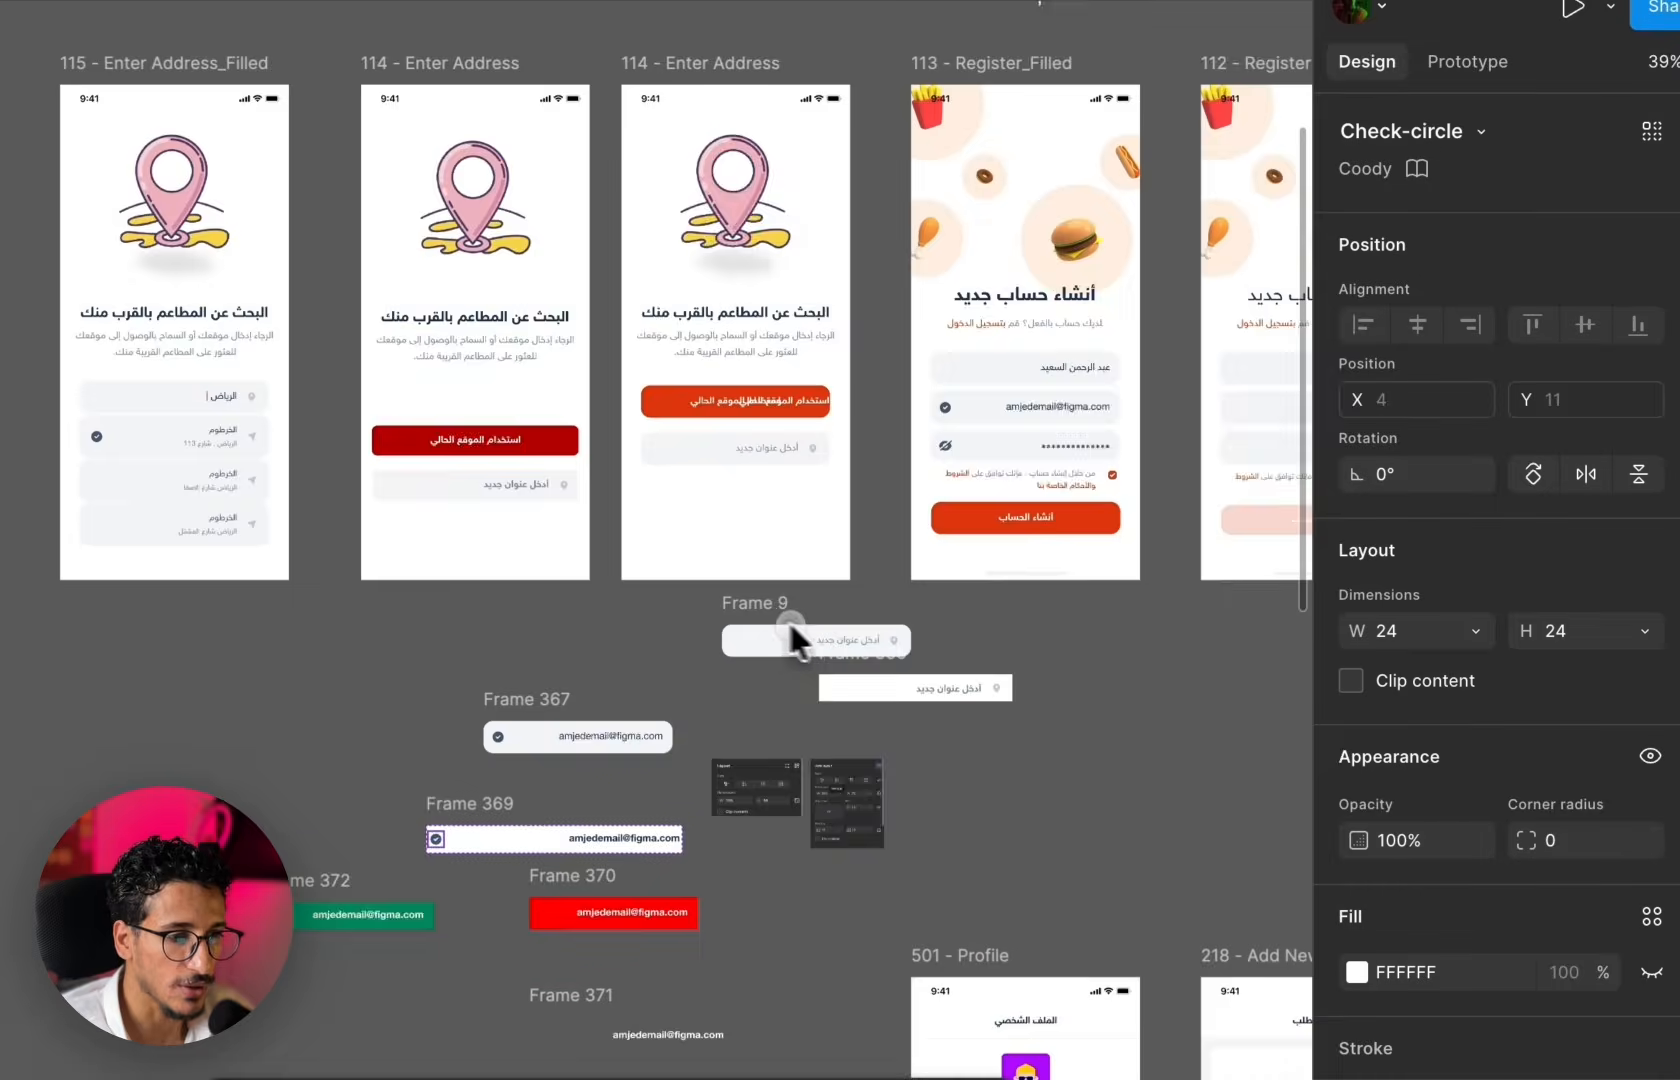
pyautogui.scroll(3, 788, 637)
pyautogui.scroll(-3, 889, 611)
pyautogui.scroll(-3, 802, 562)
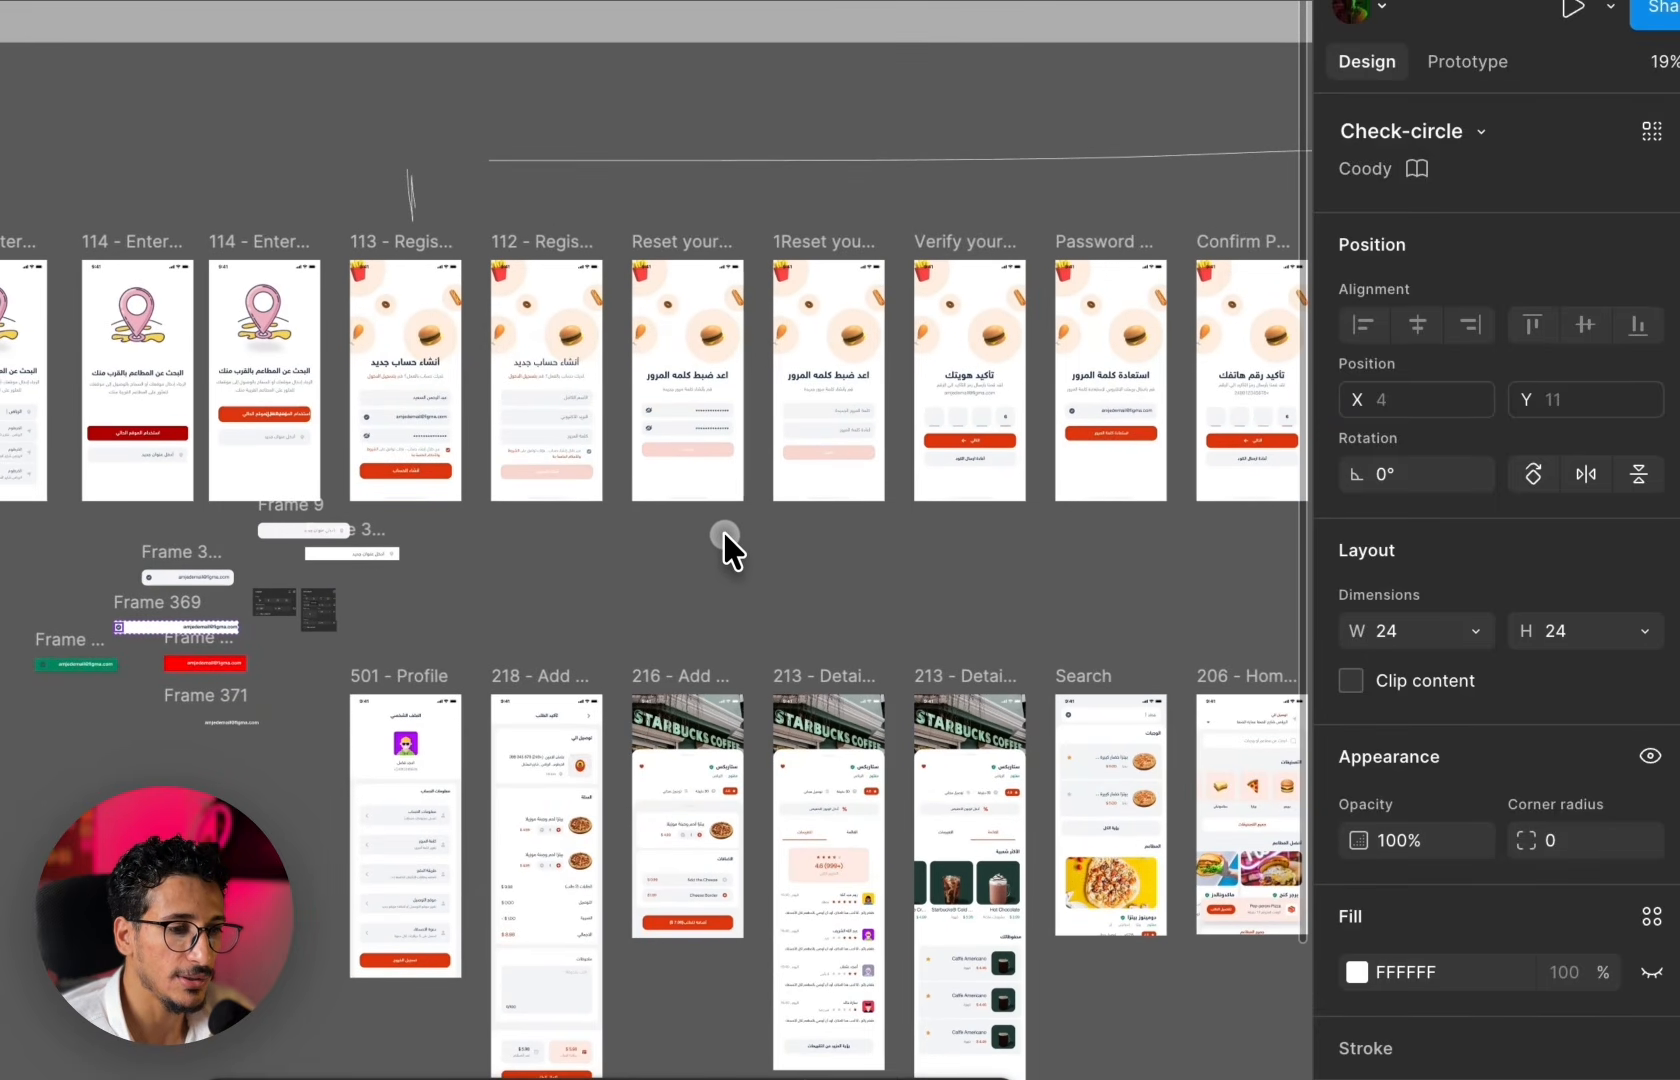
pyautogui.moveTo(664, 527); pyautogui.dragTo(231, 333)
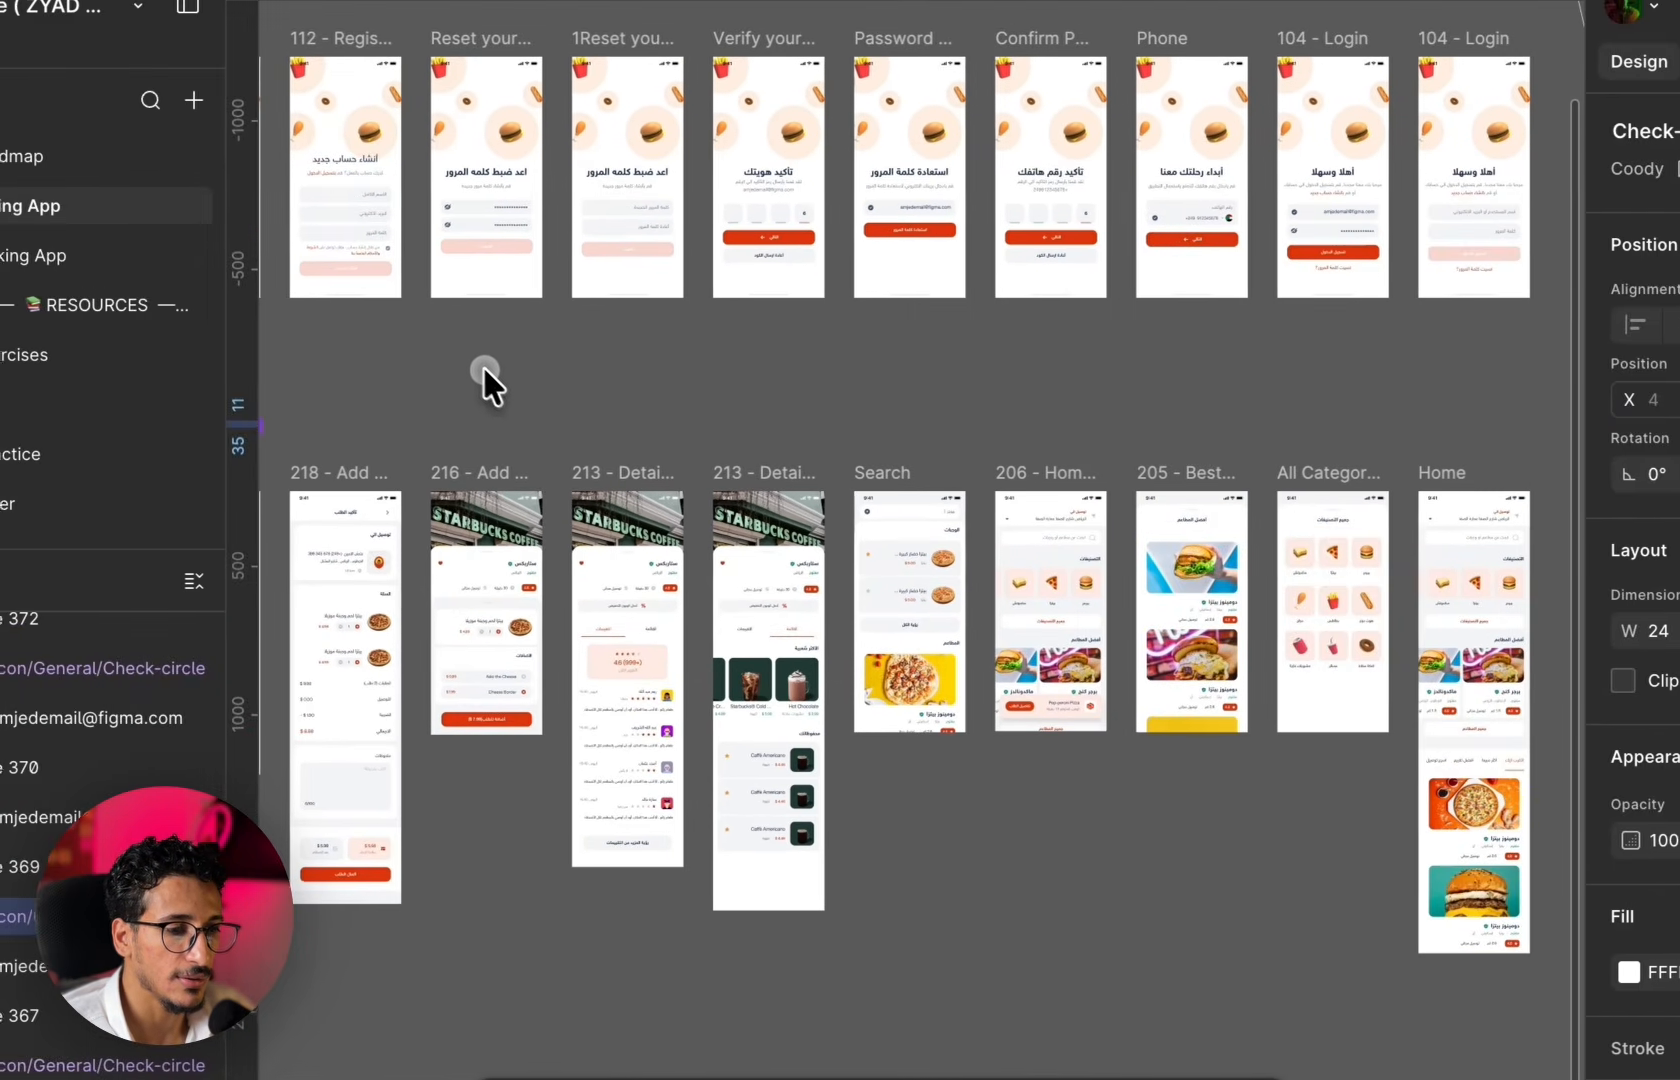
pyautogui.hscroll(-5, 680, 631)
pyautogui.scroll(8, 742, 631)
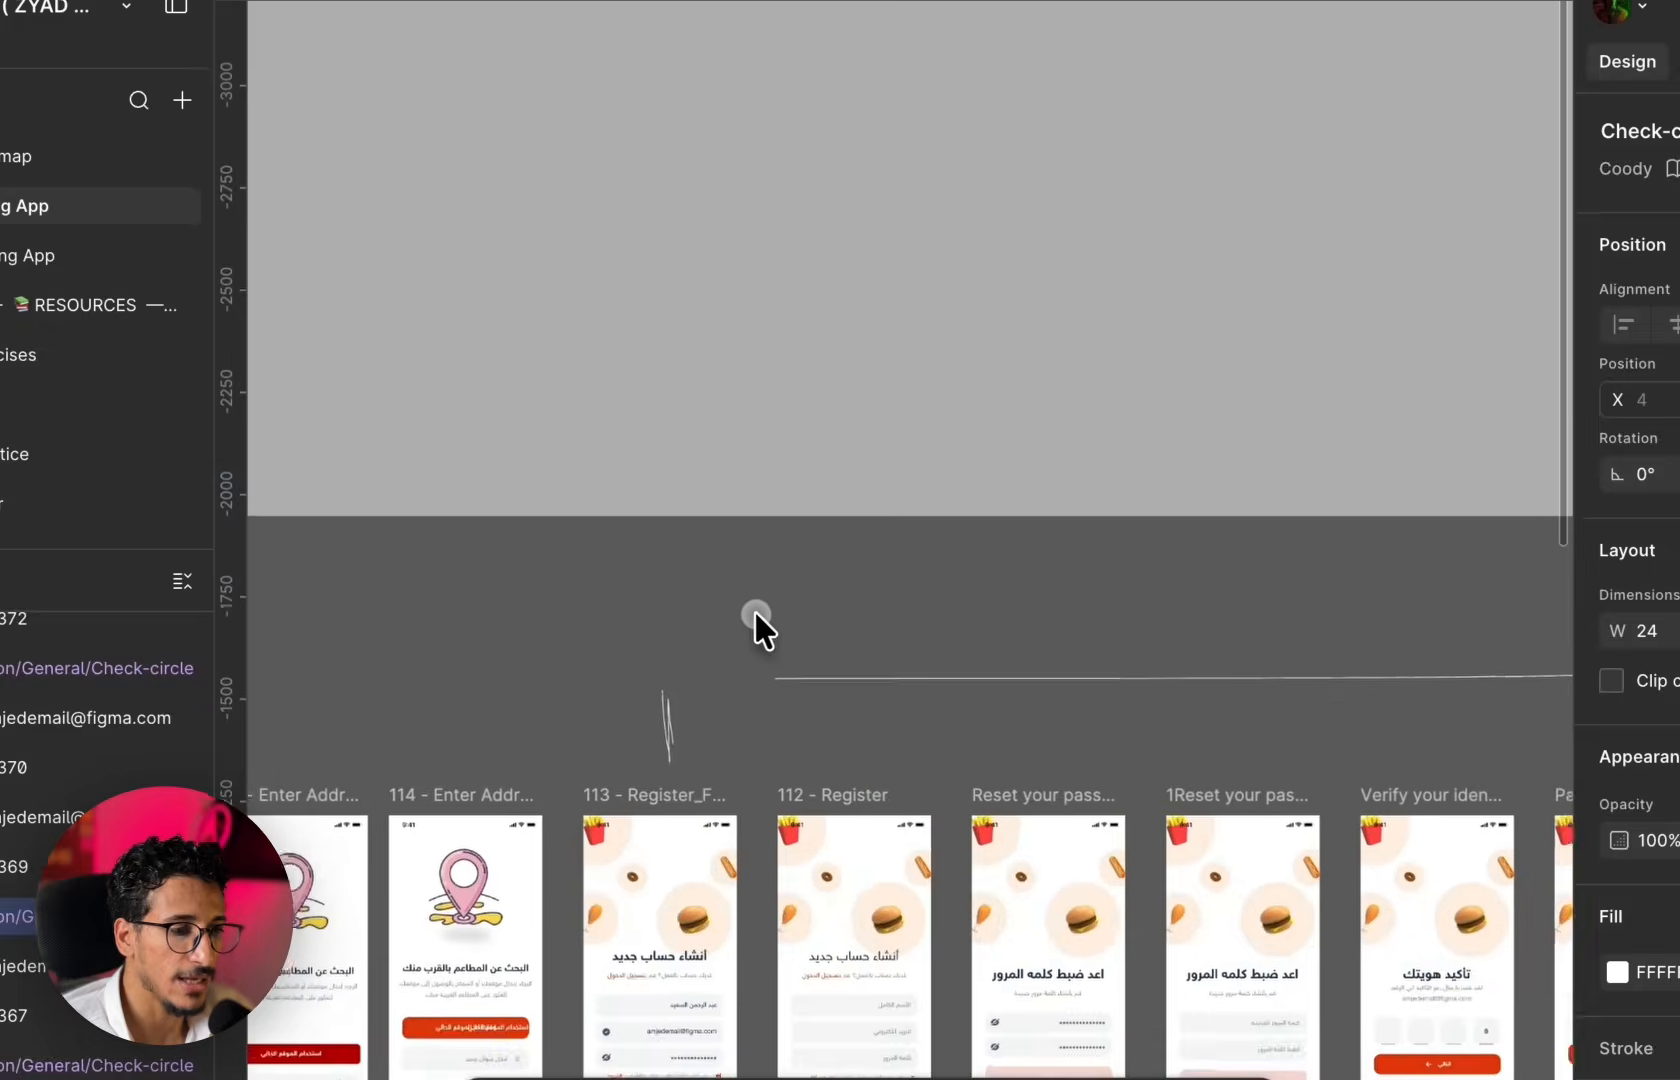
pyautogui.scroll(-8, 755, 612)
# - Review the full stack of account cards on the 501 - Profile screen and clear the icon selection
pyautogui.scroll(5, 740, 610)
pyautogui.moveTo(718, 669); pyautogui.dragTo(1074, 323)
pyautogui.scroll(-5, 919, 470)
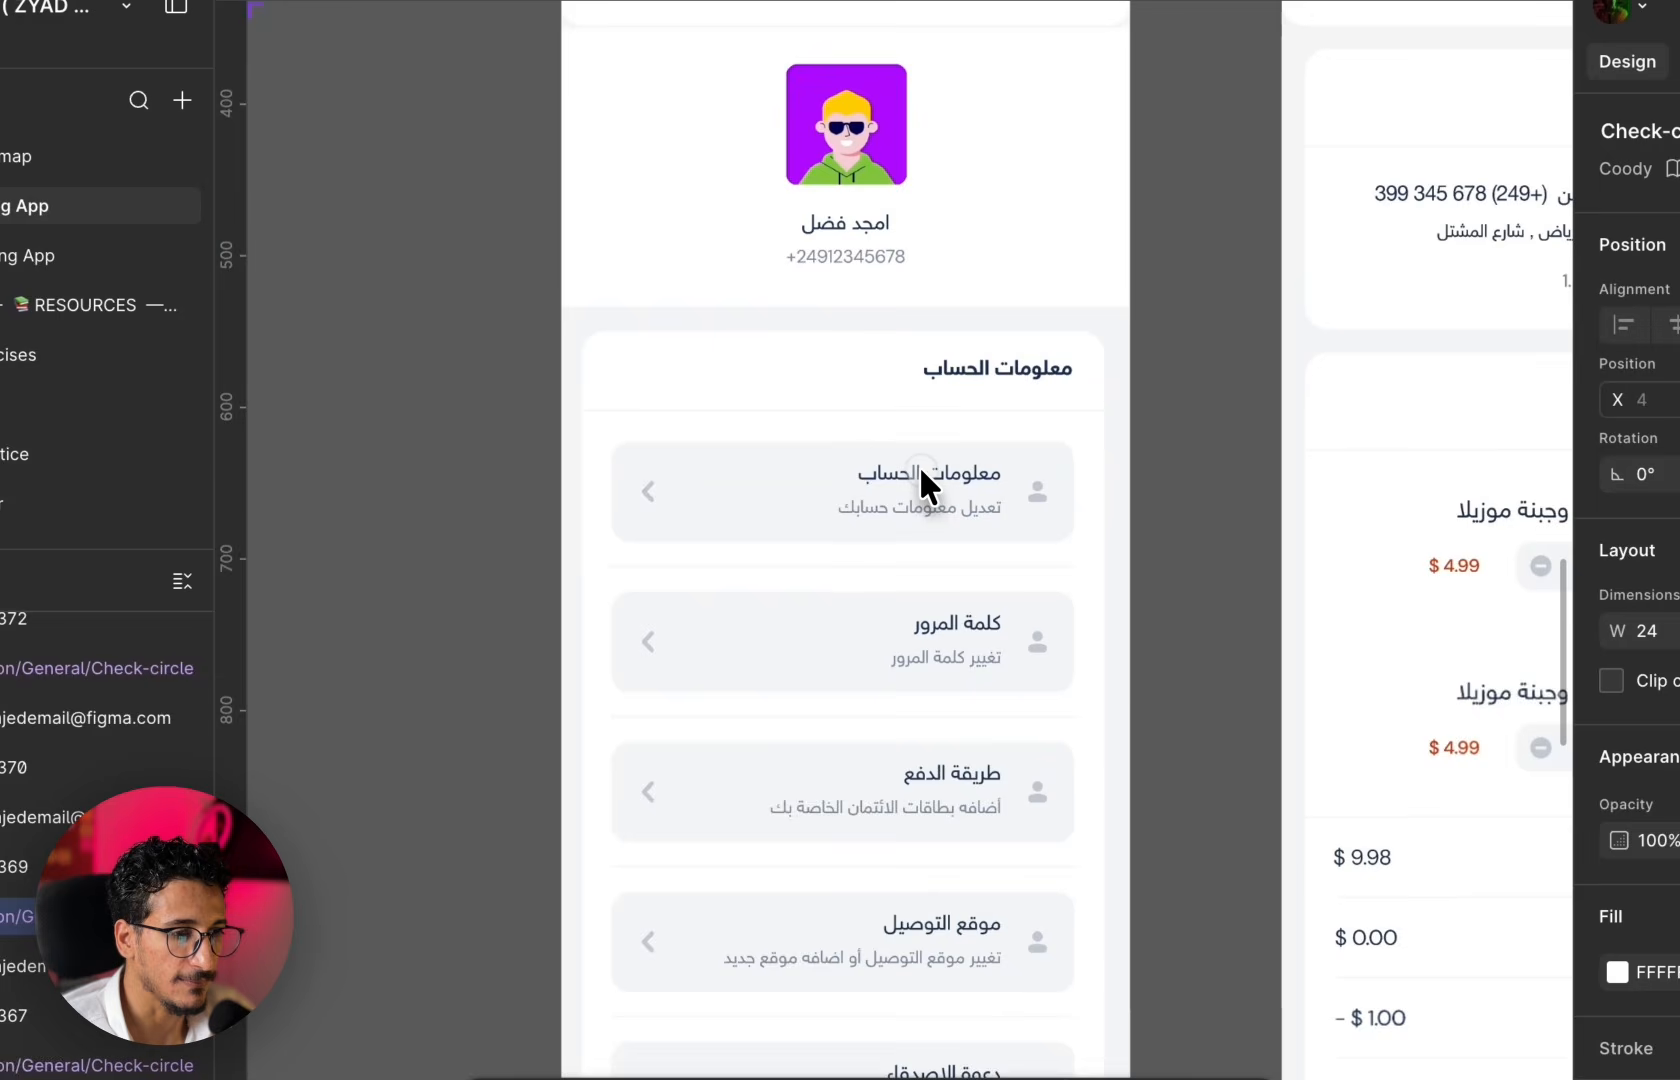
pyautogui.scroll(-10, 936, 600)
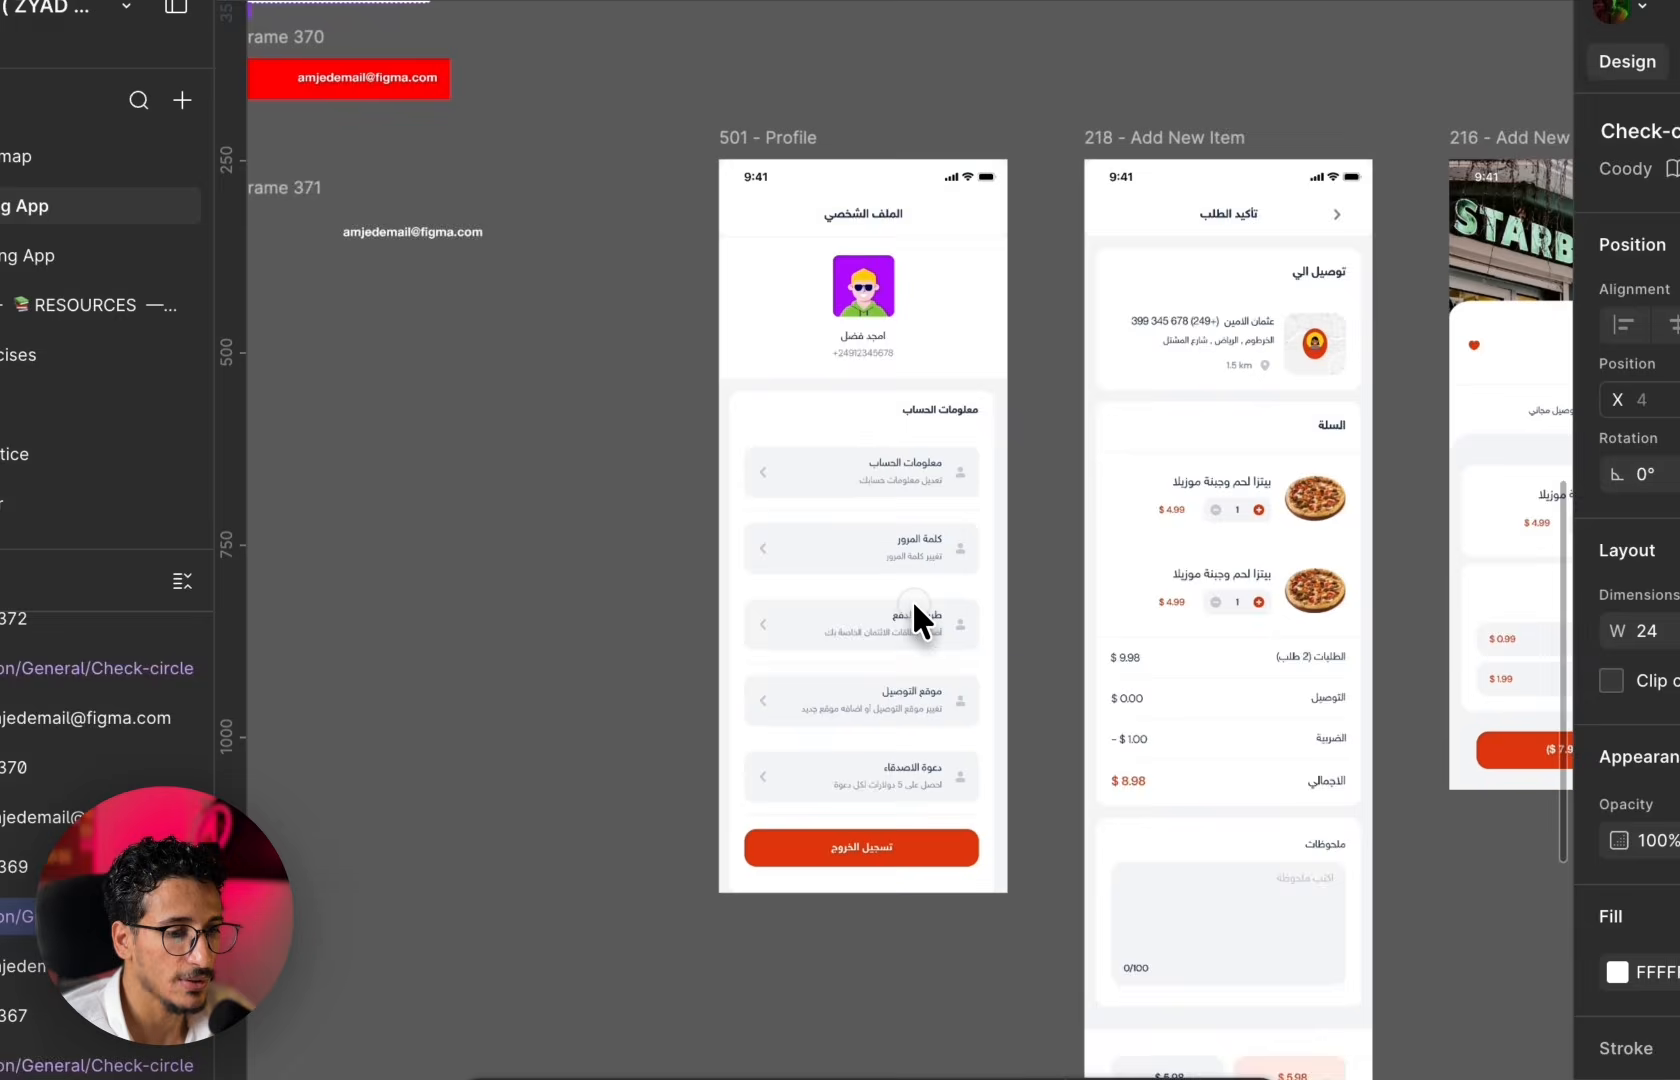
pyautogui.click(616, 610)
pyautogui.scroll(-5, 616, 610)
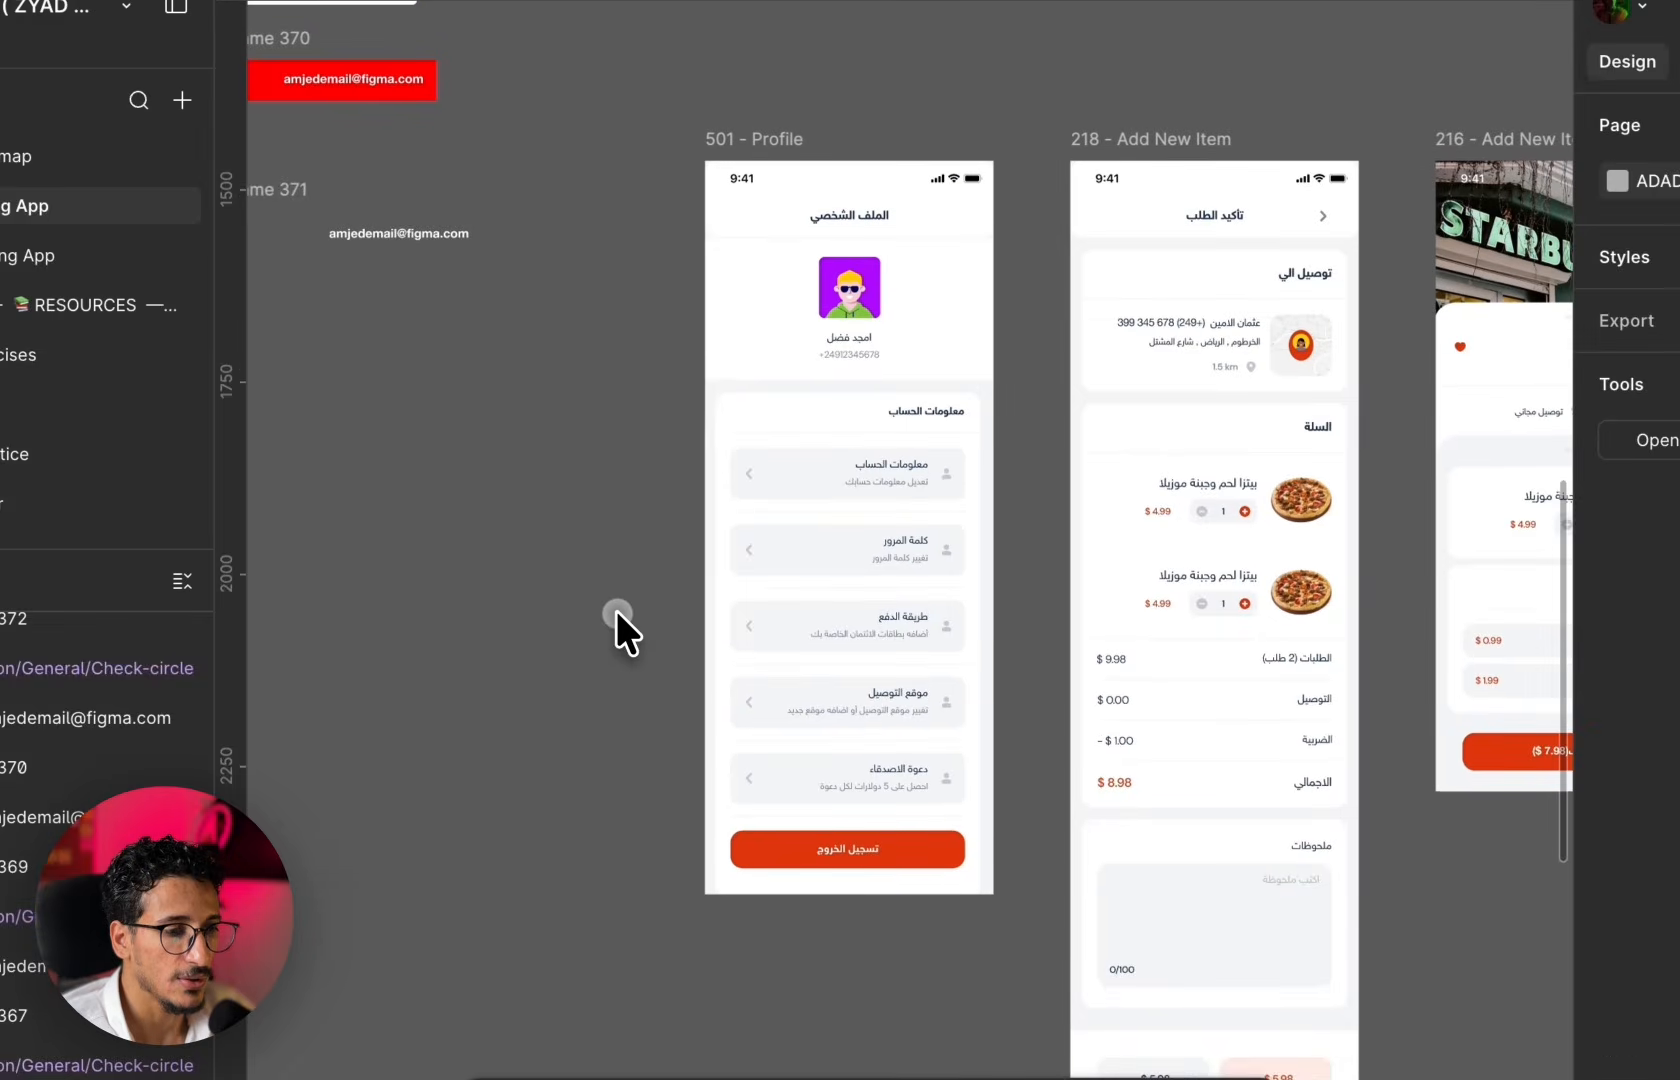